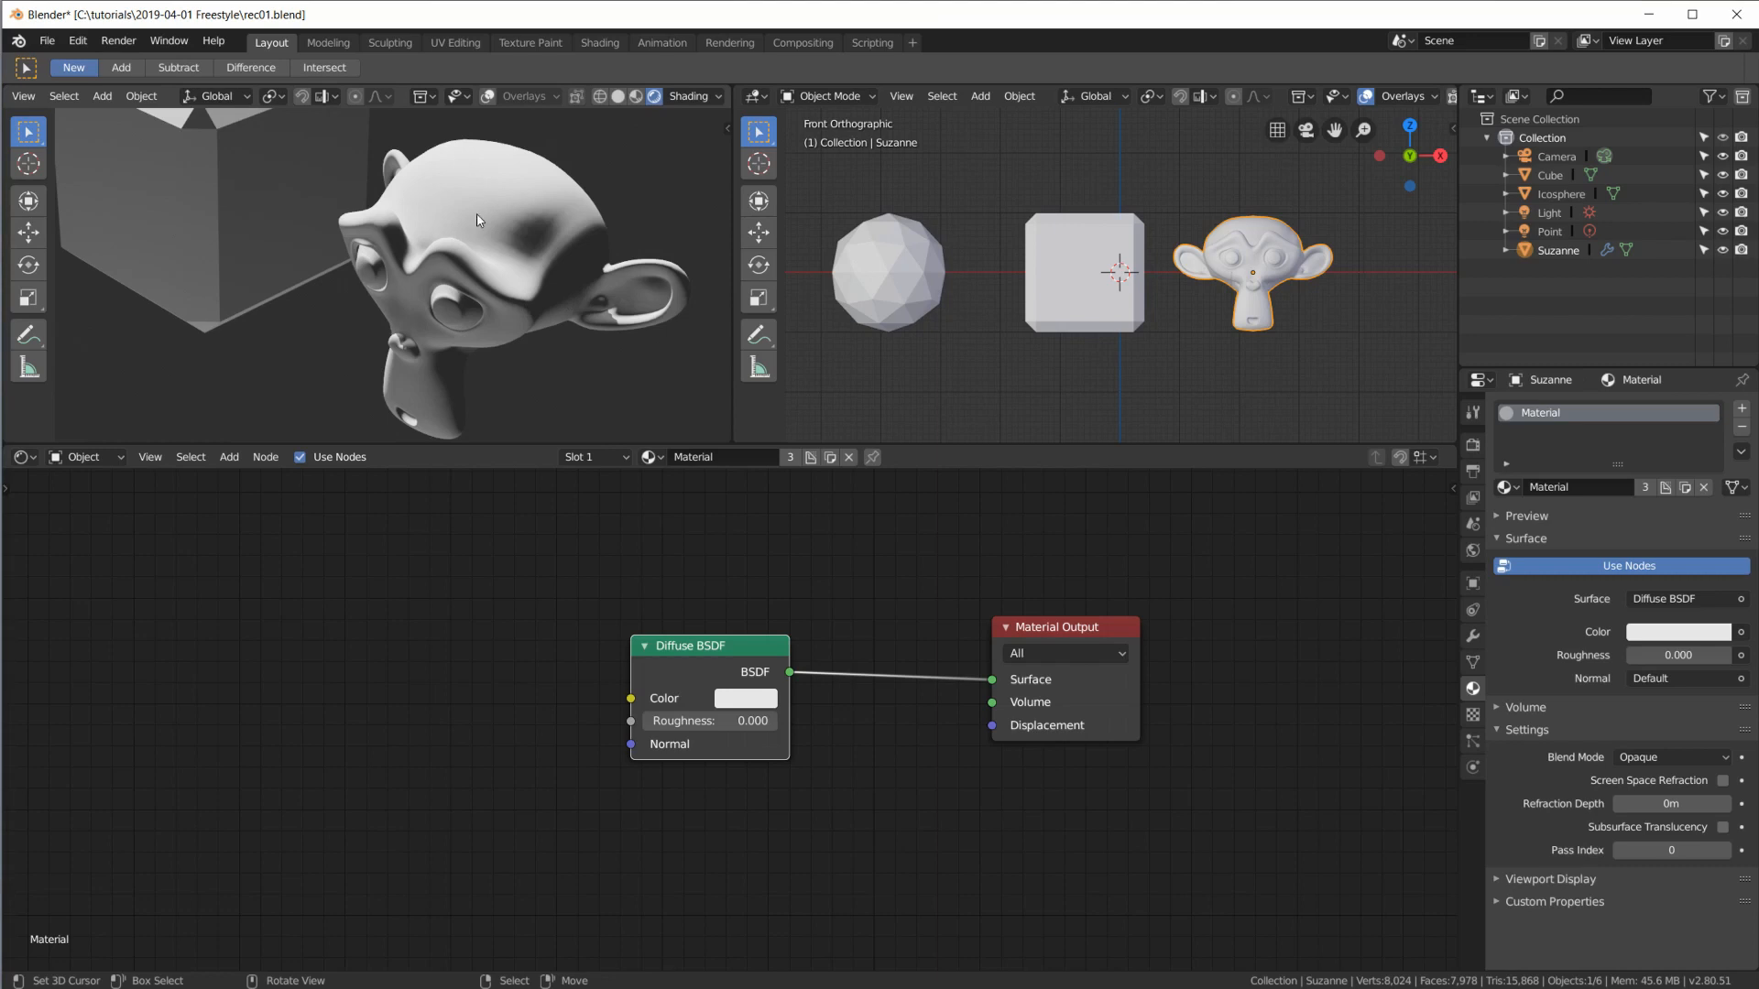
Step: Insert a Shader to RGB node between the Diffuse BSDF and the Material Output, with the Diffuse BSDF moved aside for space
left_click_drag(691, 661, 221, 610)
key("shift+a")
mouse_move(663, 742)
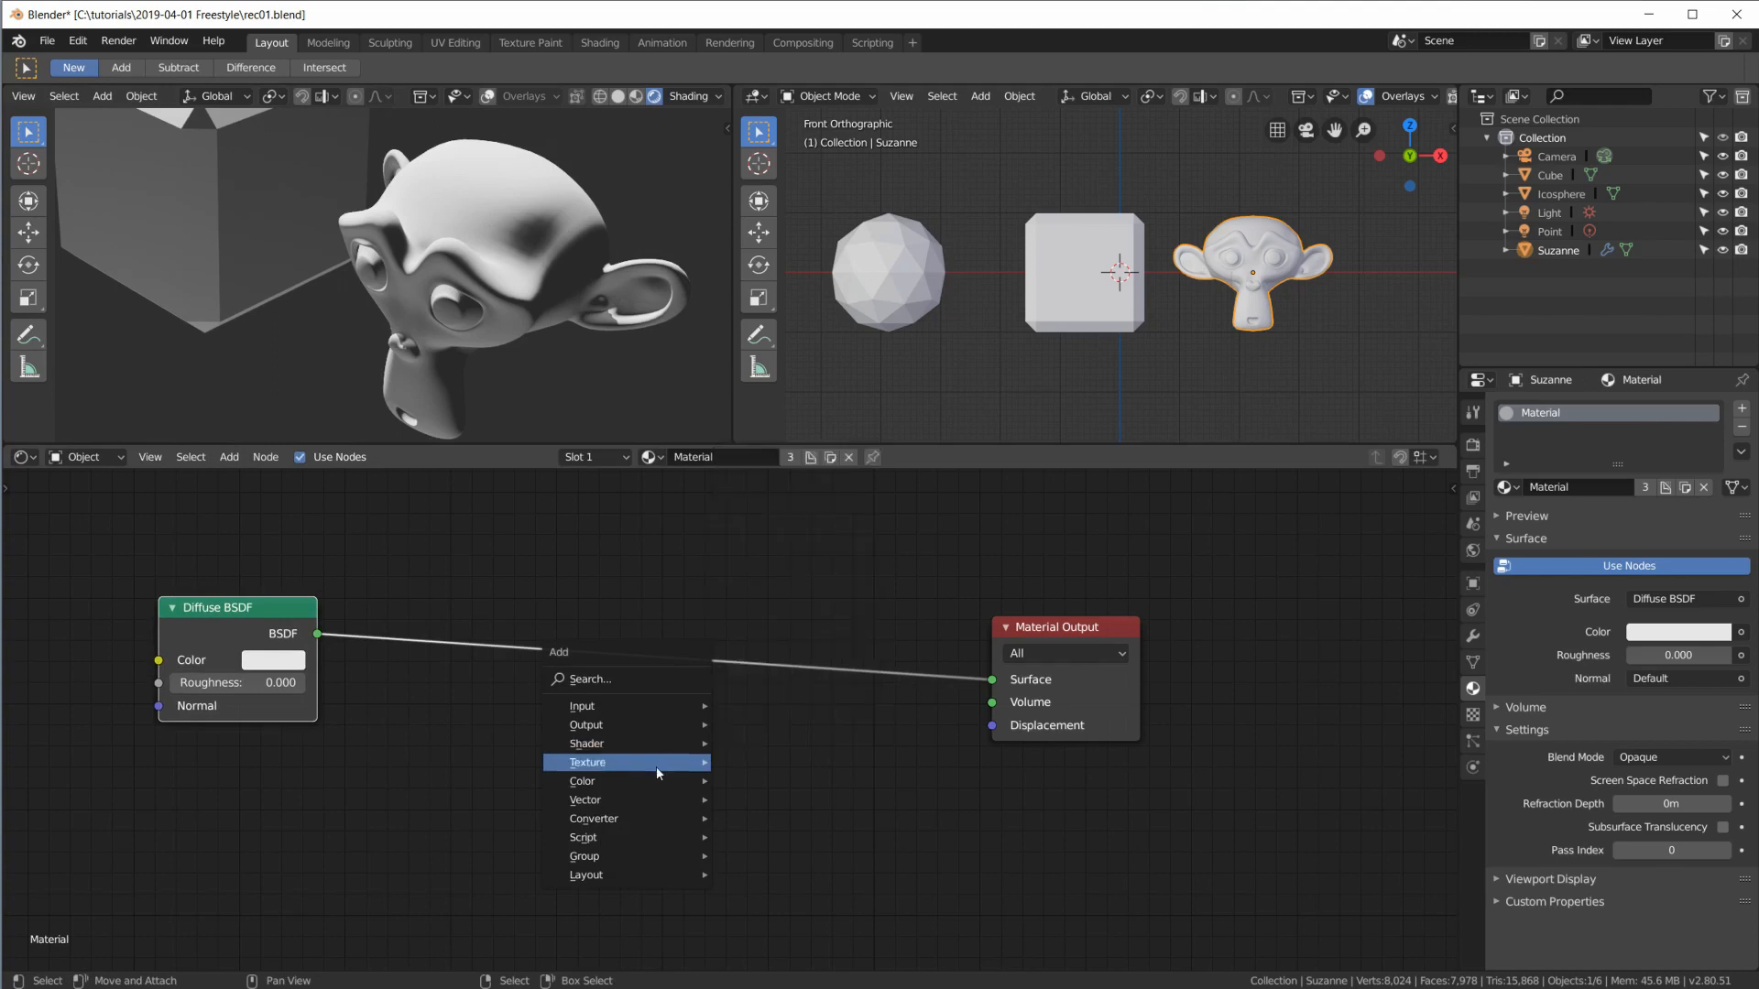
mouse_move(645, 820)
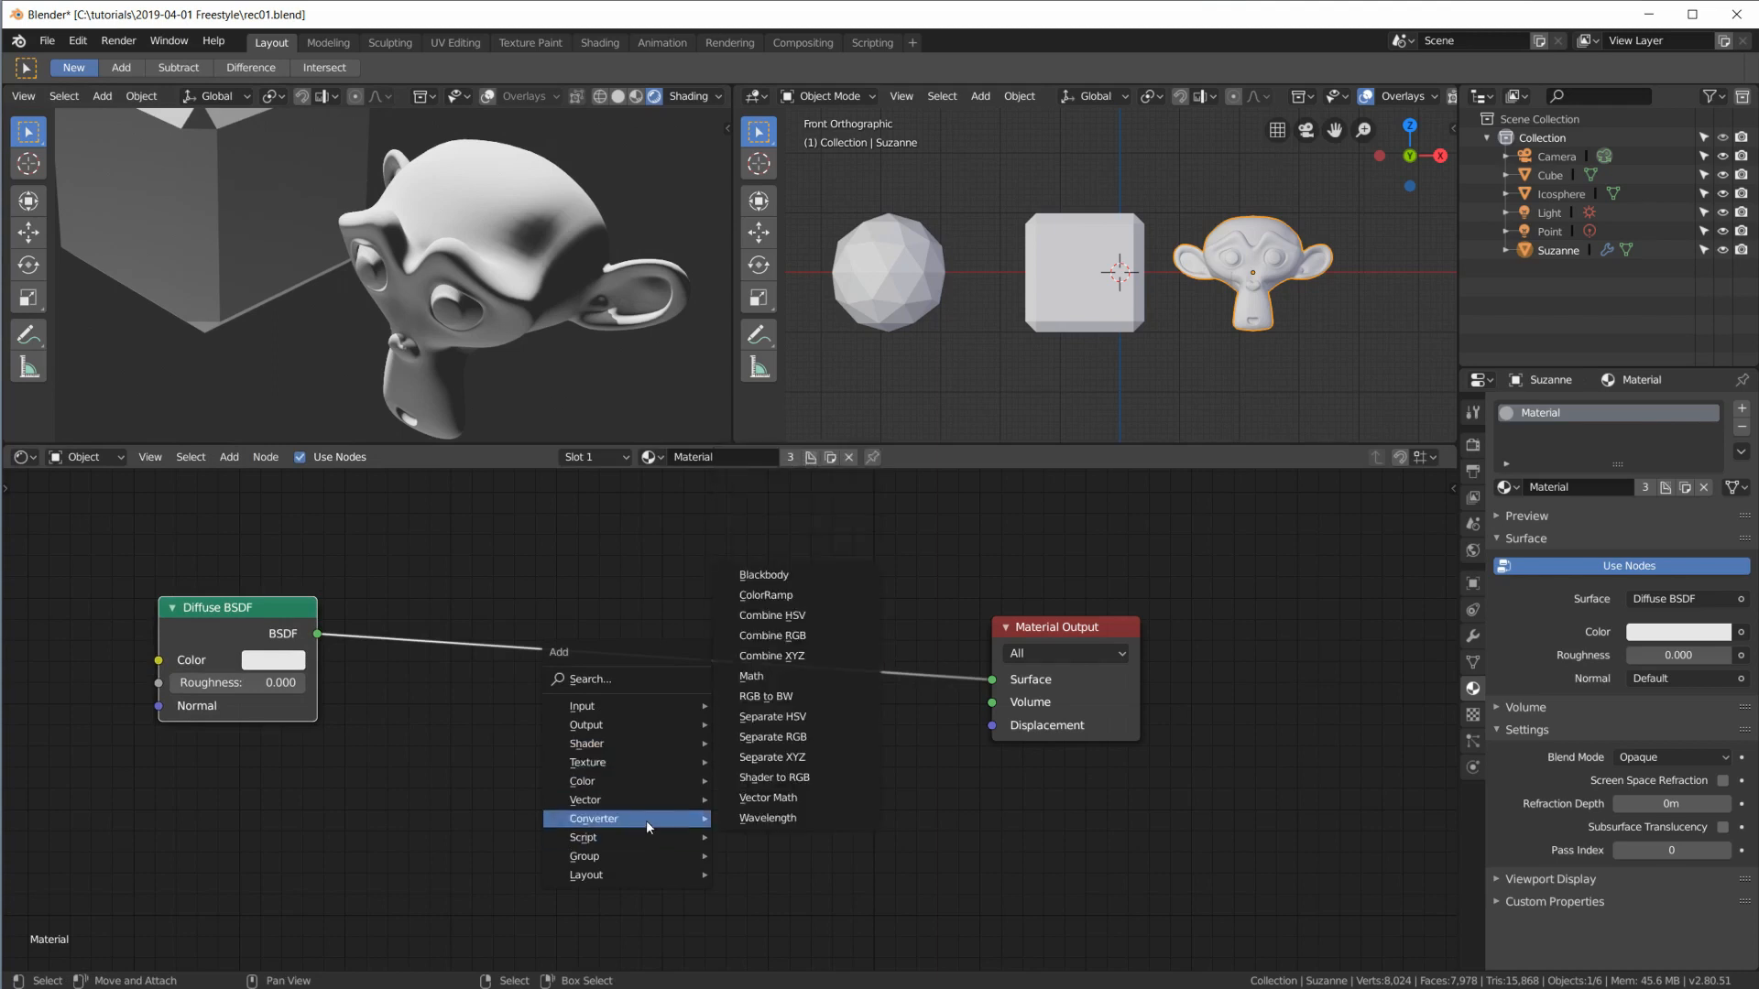
left_click(768, 780)
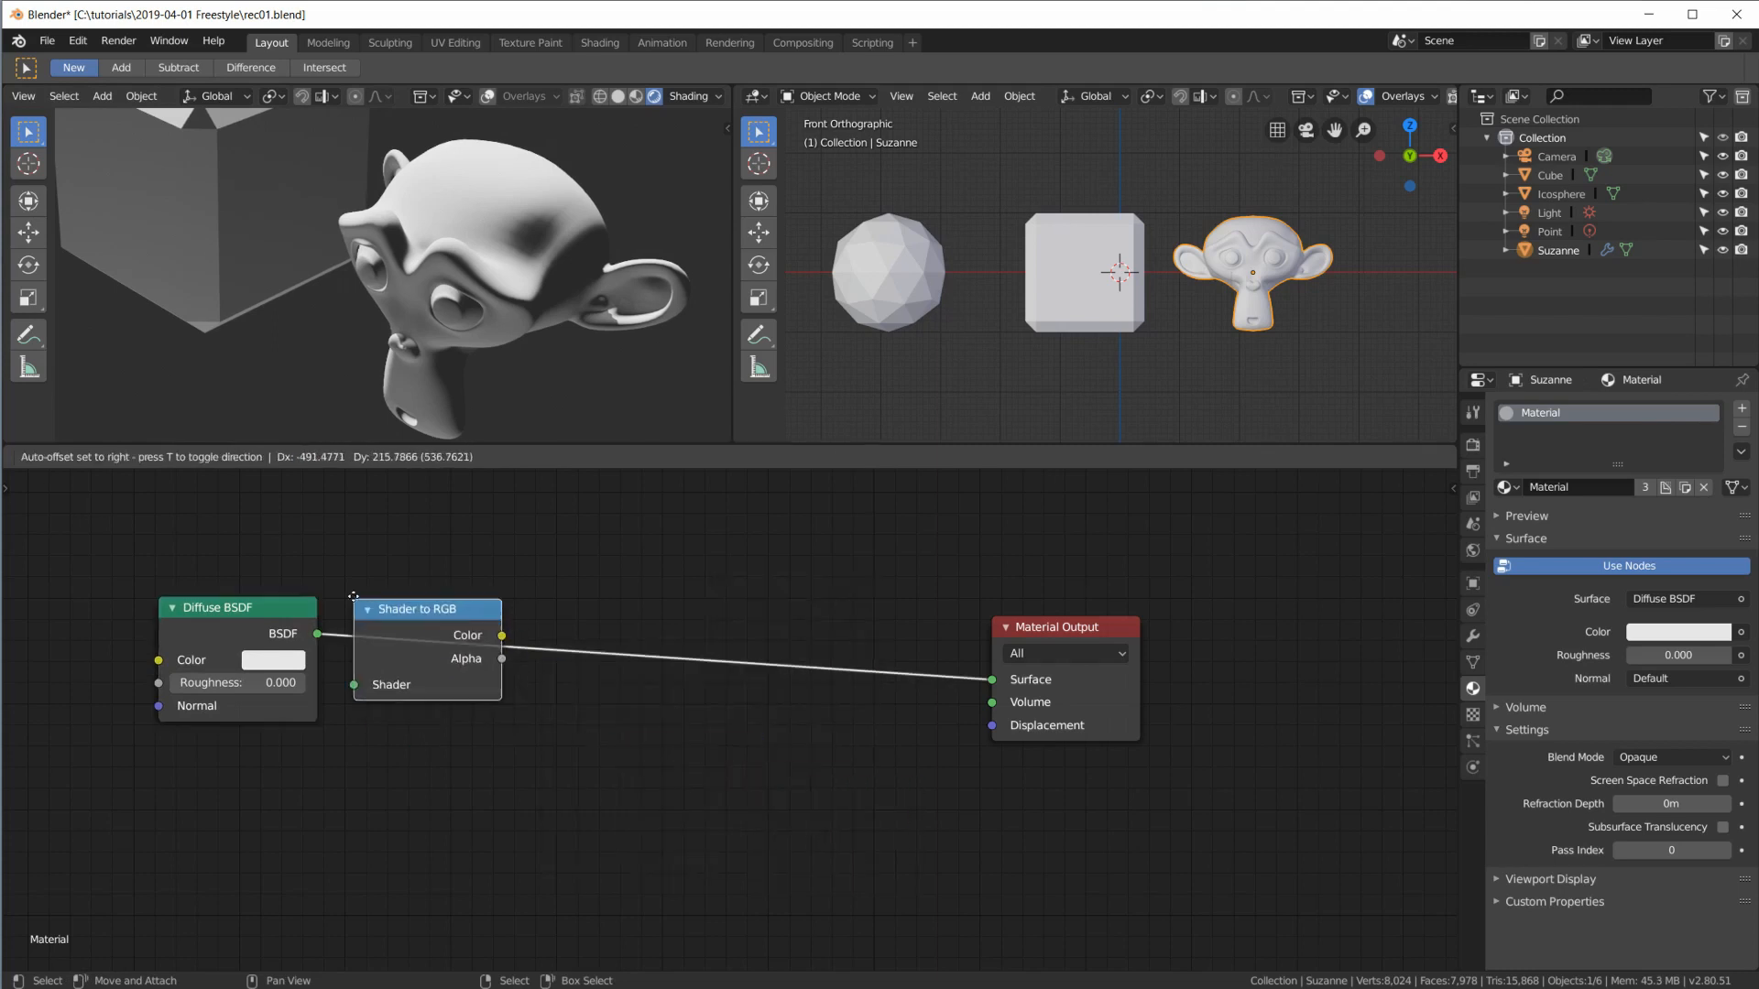
left_click(394, 623)
left_click_drag(246, 608, 234, 597)
mouse_move(463, 618)
left_mouse_down()
mouse_move(445, 621)
mouse_move(459, 609)
left_mouse_up()
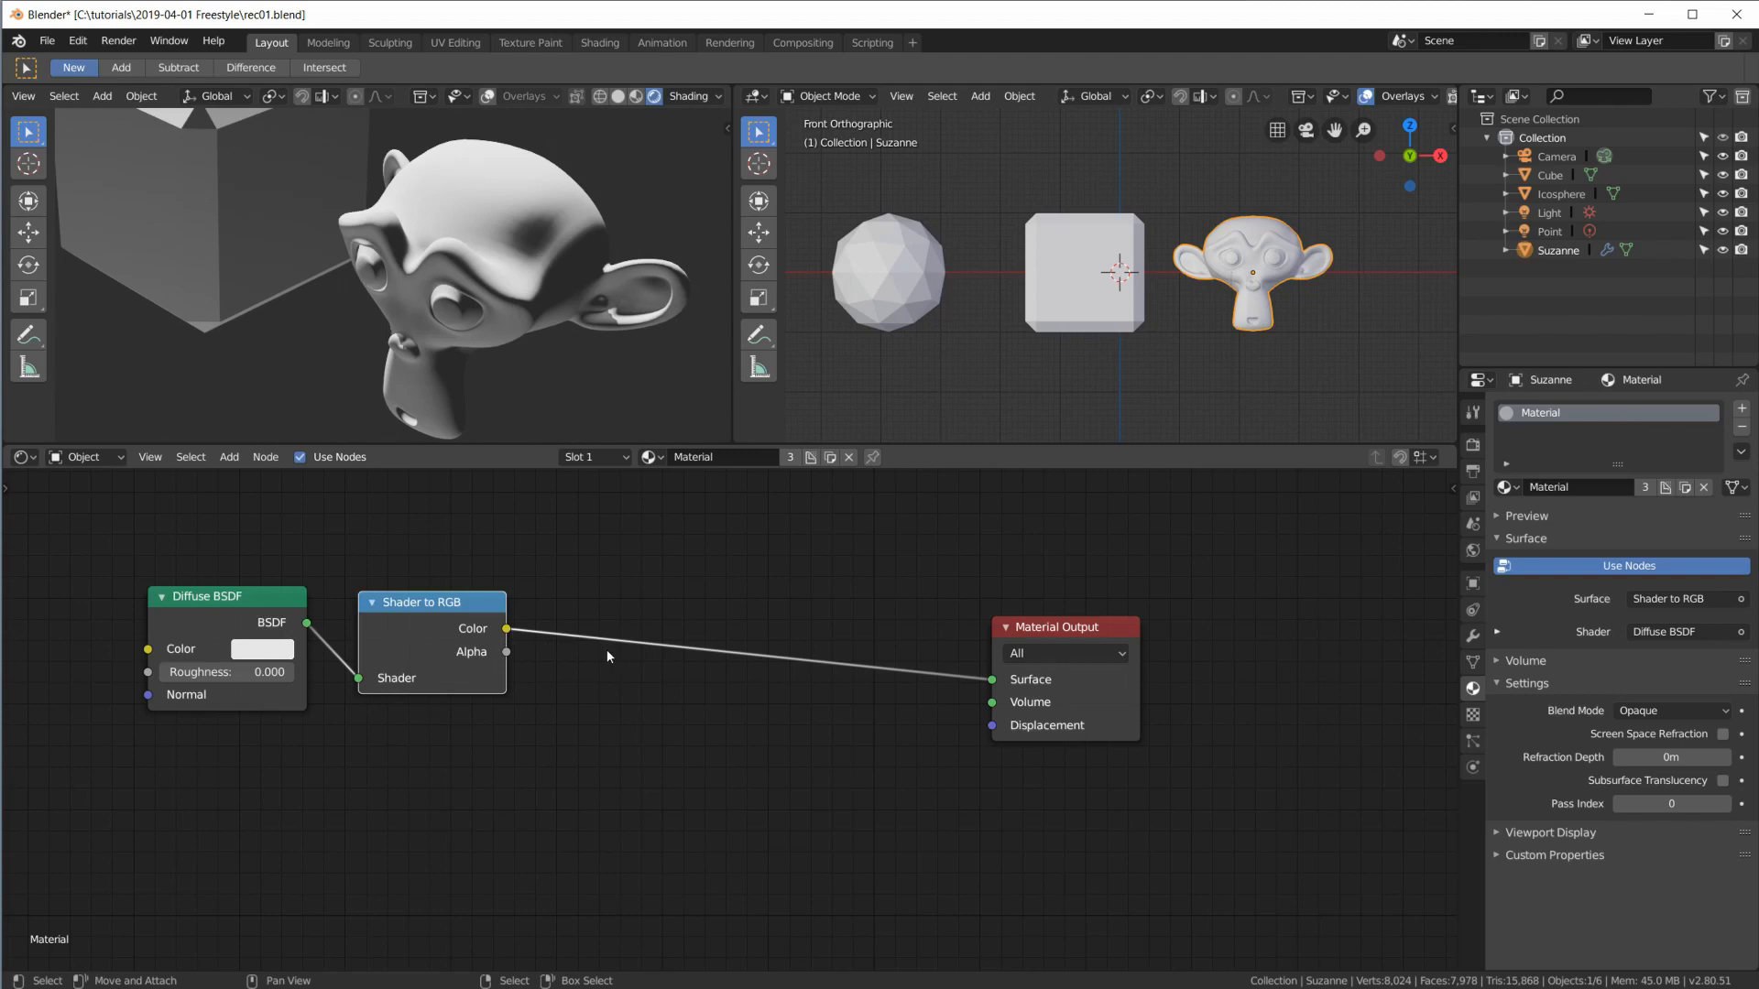
Step: Make room before the Material Output and insert a ColorRamp node between it and the Shader to RGB node
left_click_drag(1062, 627, 1282, 635)
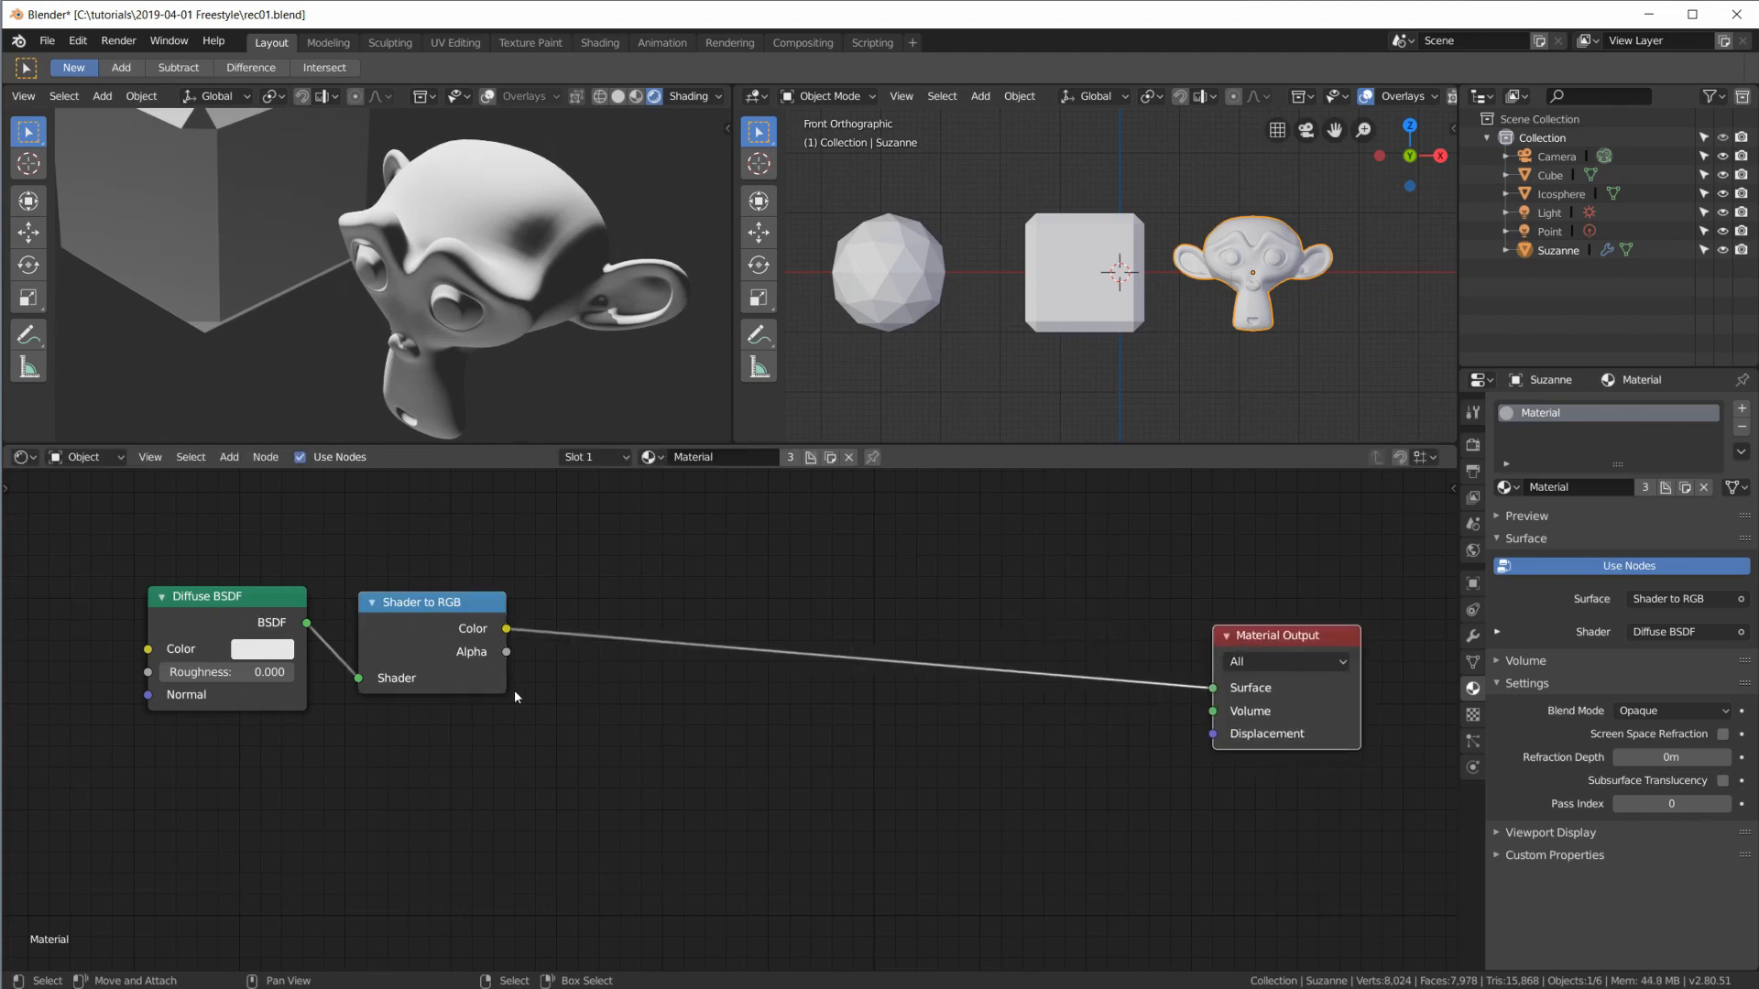
key("shift+a")
mouse_move(605, 689)
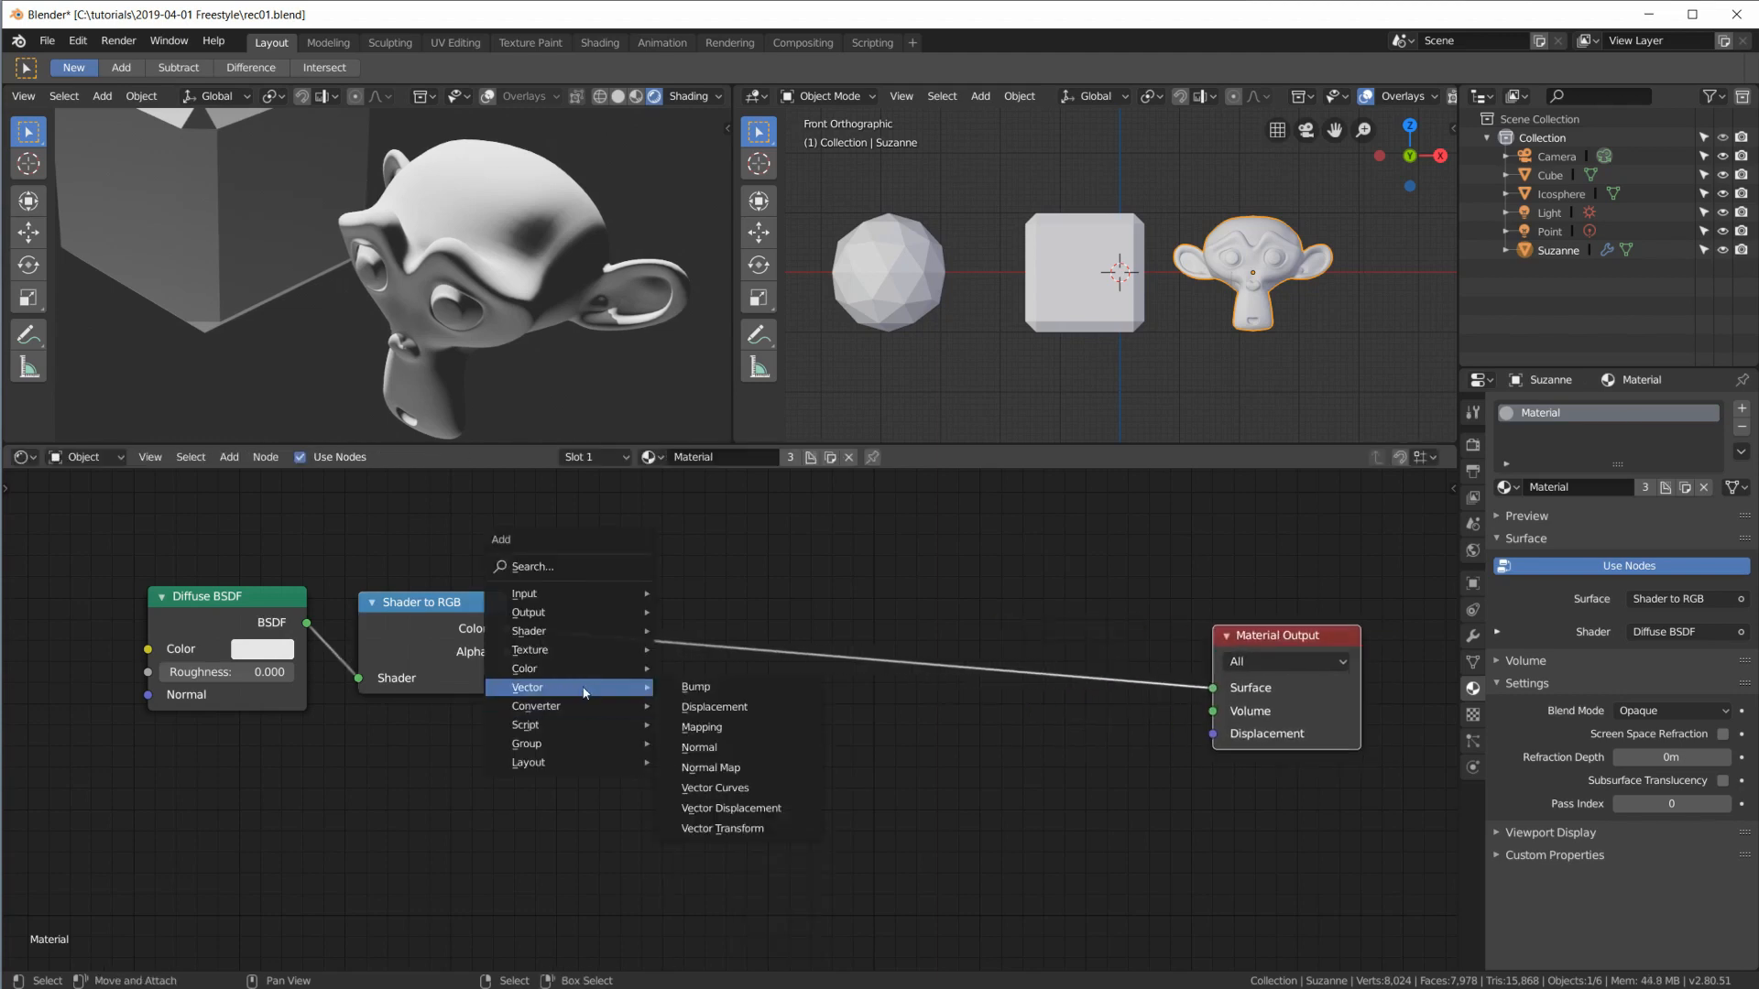
mouse_move(550, 706)
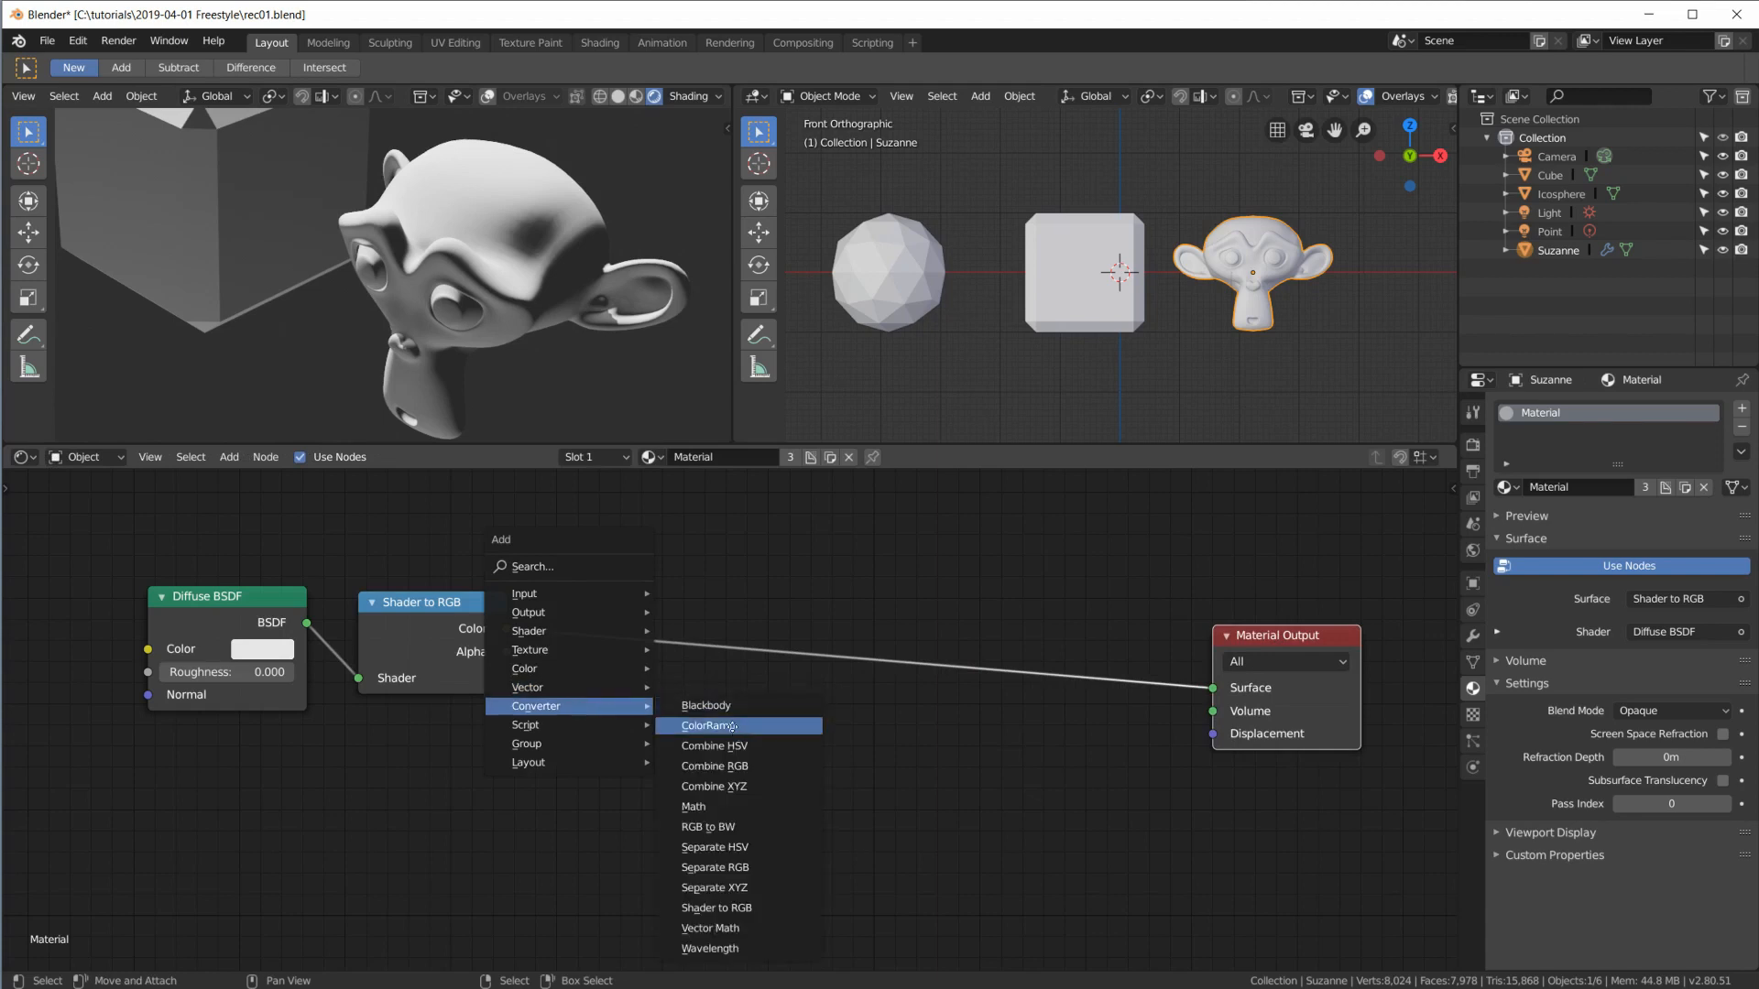
left_click(723, 726)
left_click(590, 540)
Step: Set the ColorRamp interpolation to Constant and move the white stop to position 0.663
left_click(781, 637)
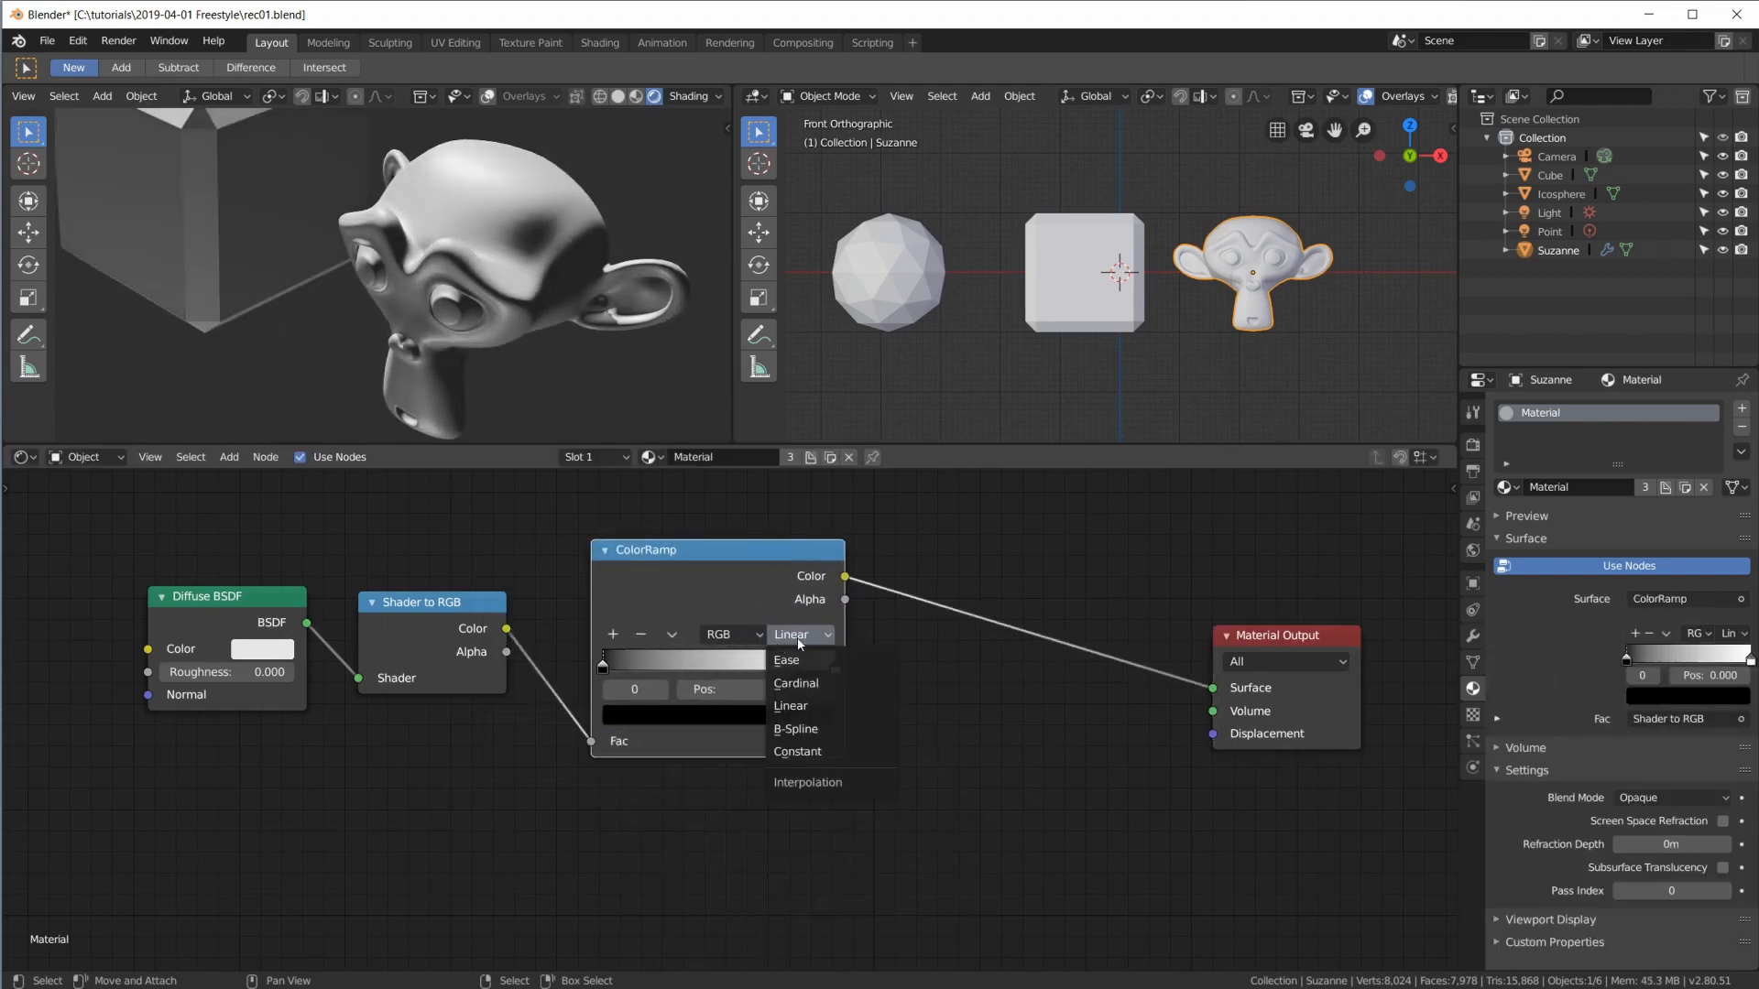
left_click(818, 752)
left_click_drag(834, 677, 760, 676)
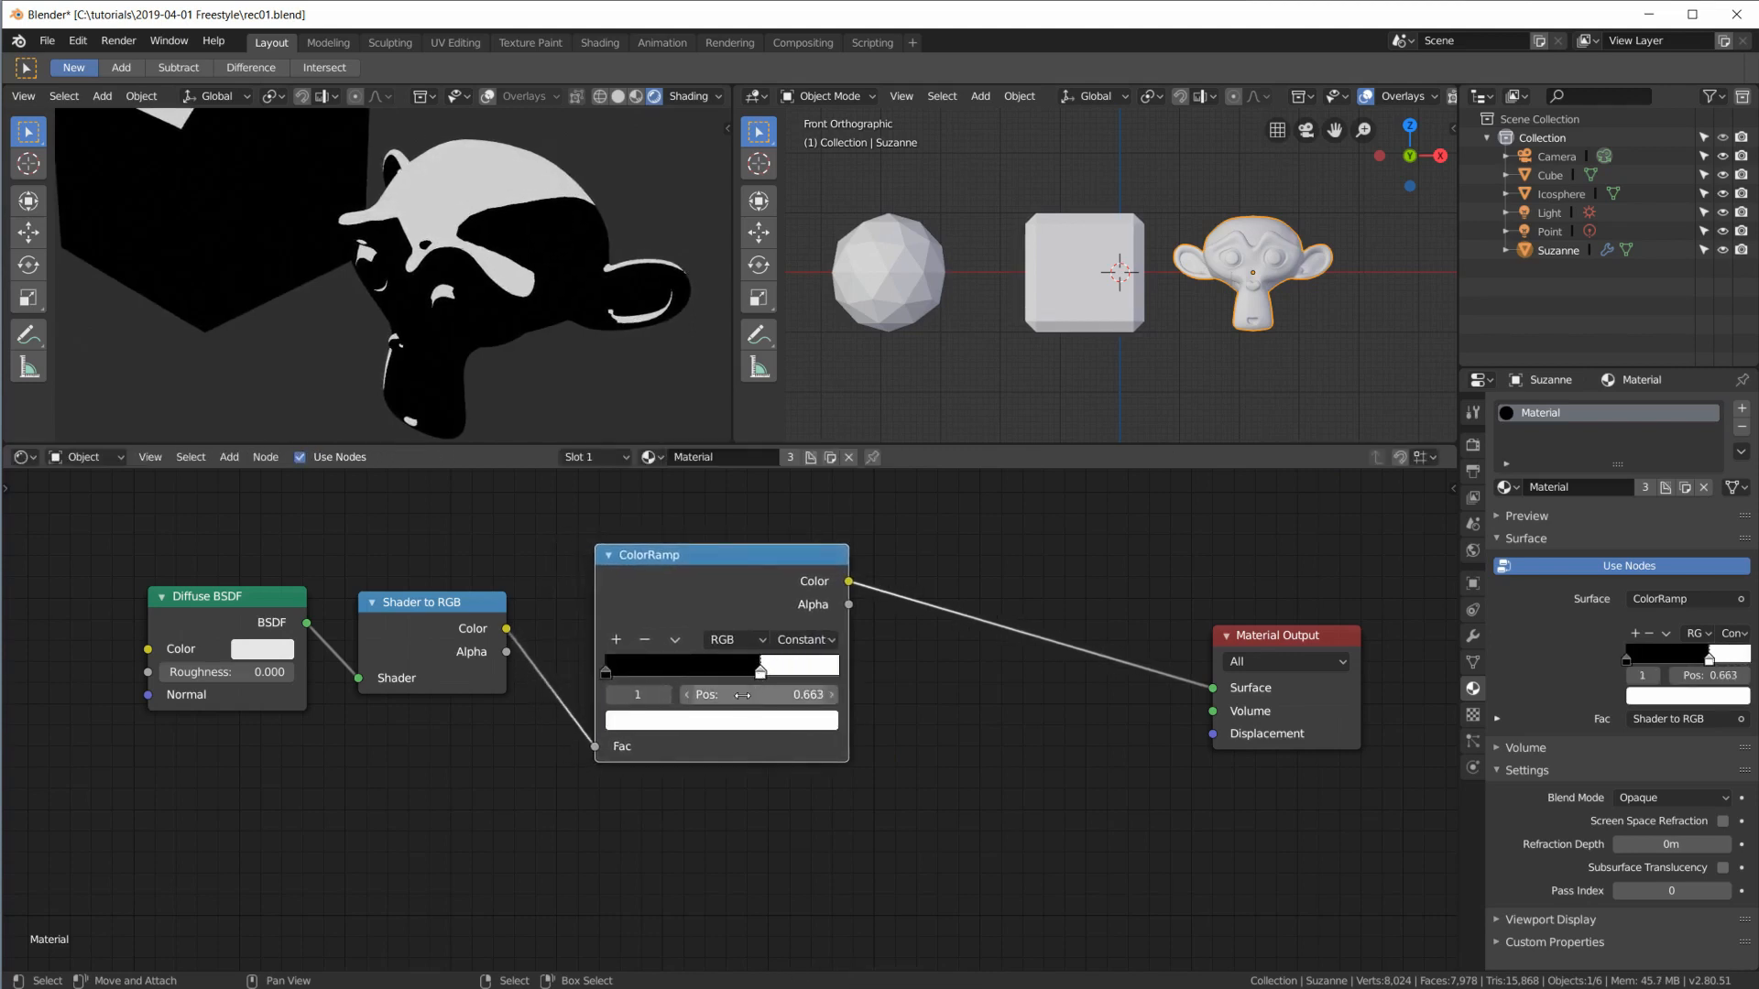
Step: Add a middle stop to the ColorRamp and colour the first stop dark blue with hue 0.576 and saturation 0.647
left_click(615, 639)
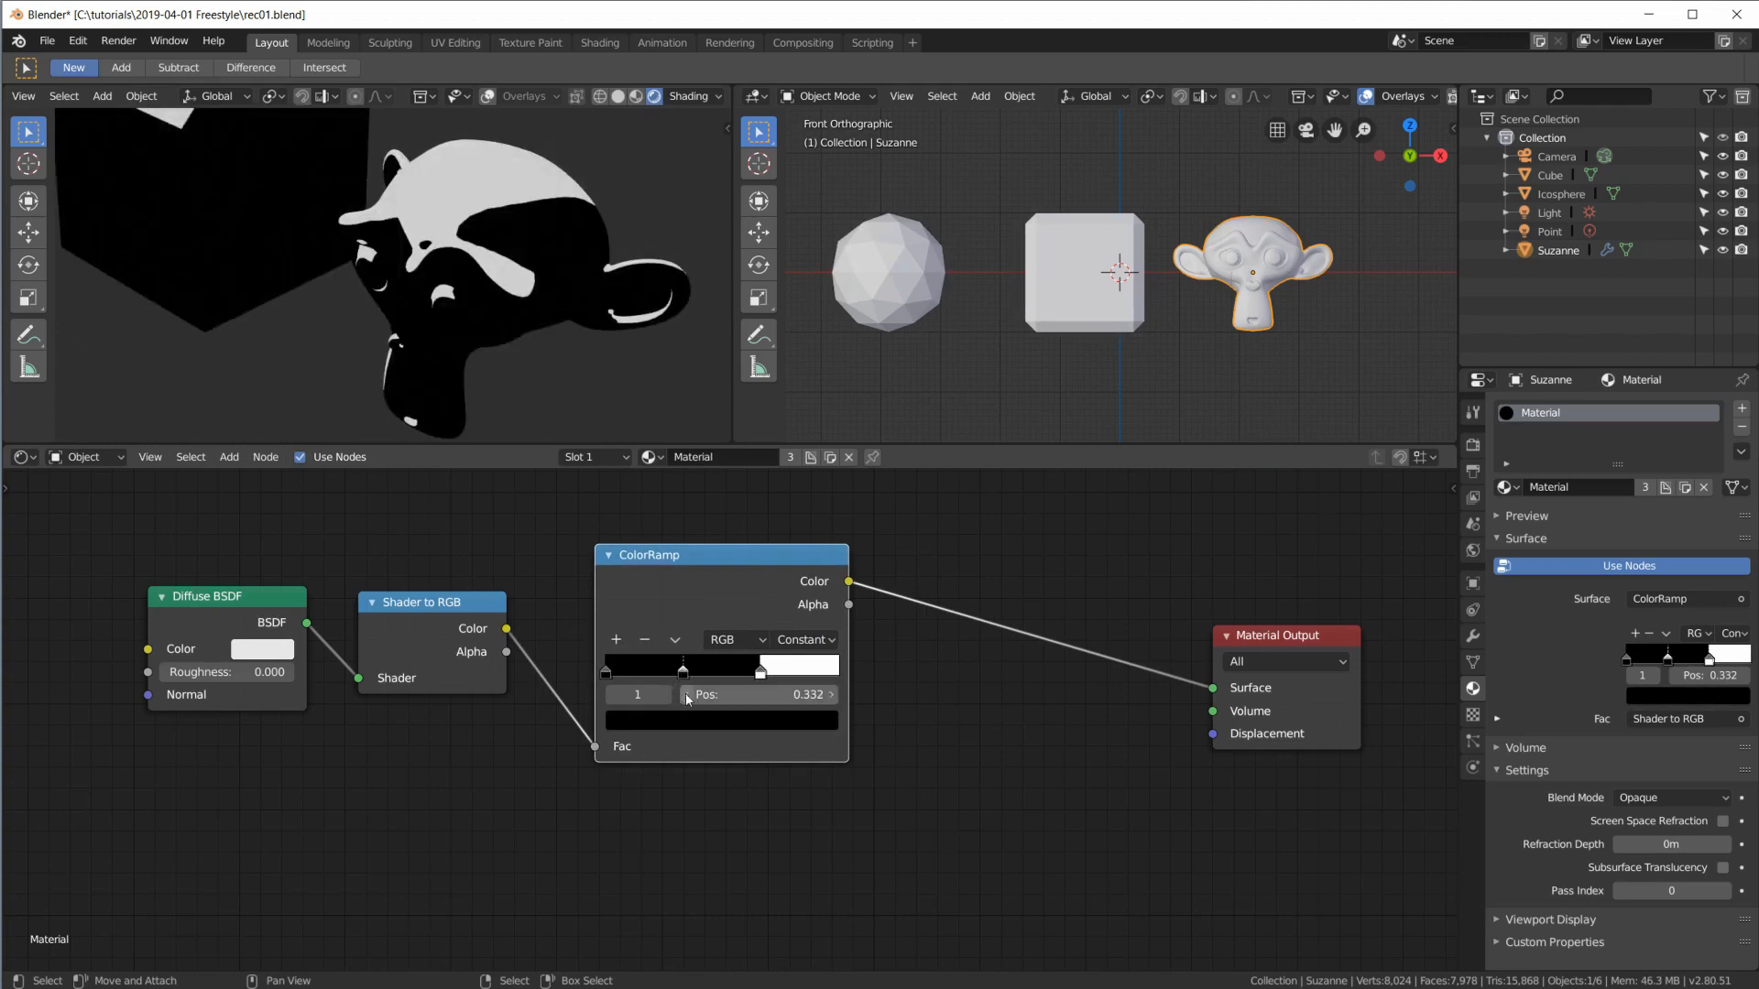
left_click(606, 672)
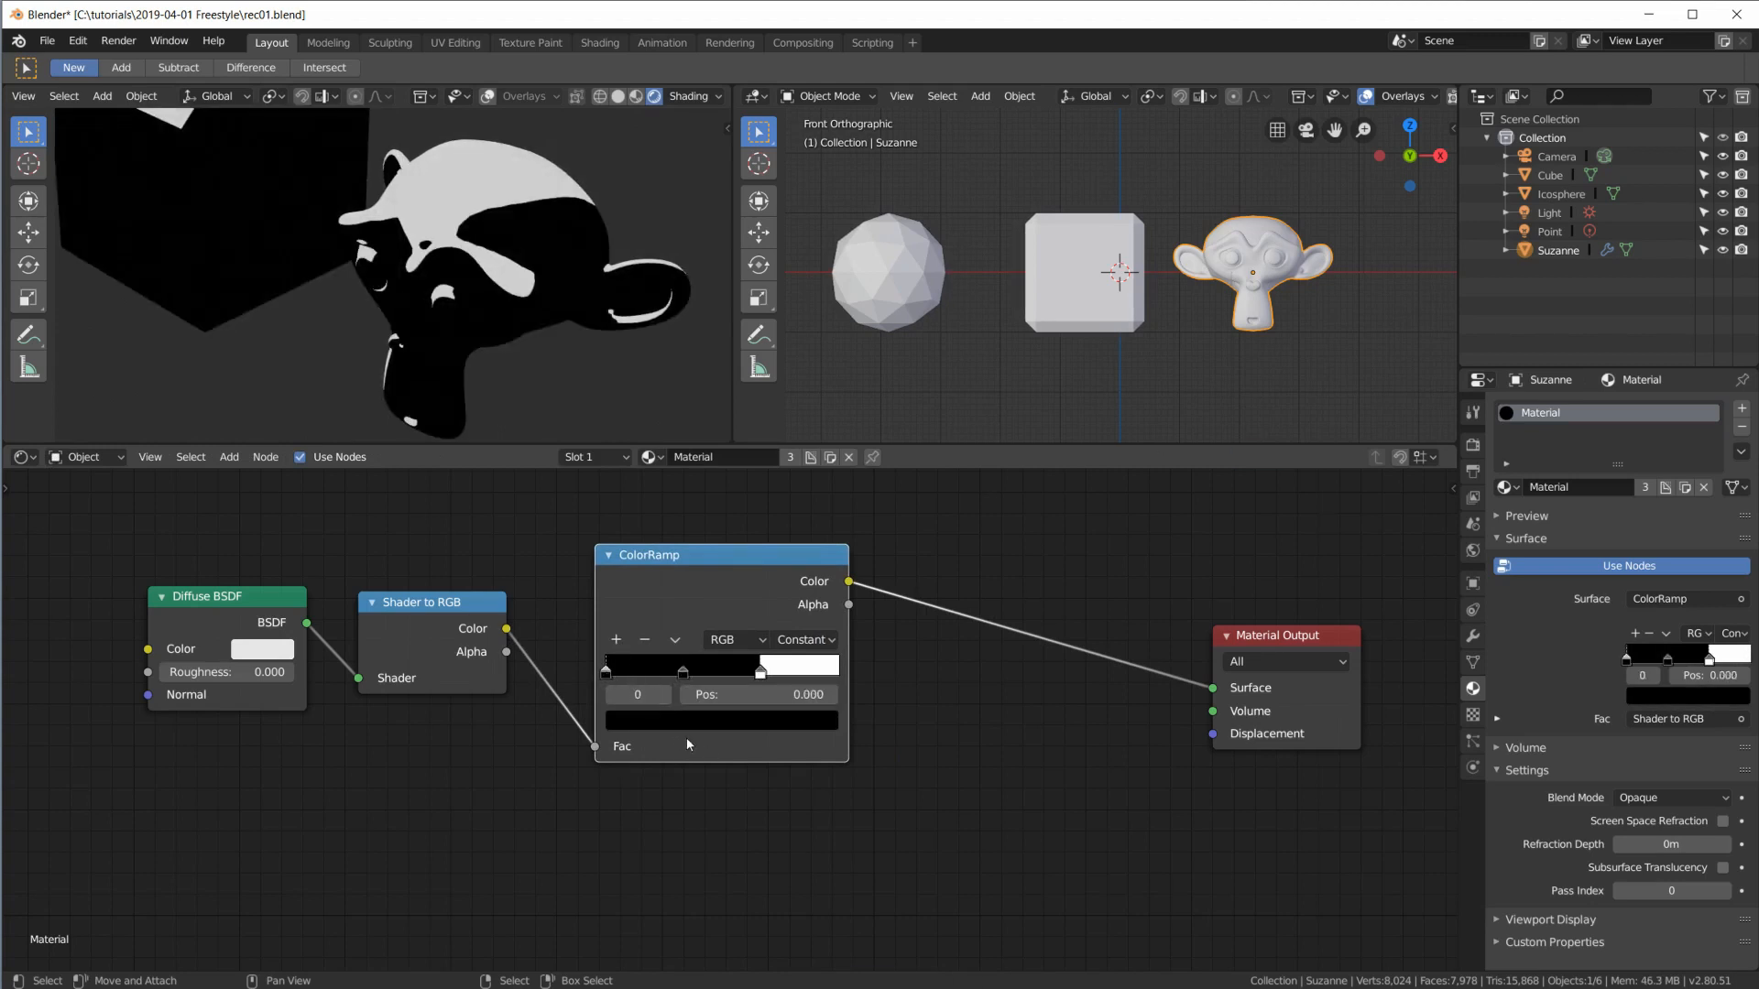
left_click(688, 722)
mouse_move(790, 501)
left_mouse_down()
mouse_move(788, 482)
mouse_move(788, 520)
left_mouse_up()
left_click_drag(712, 462, 718, 448)
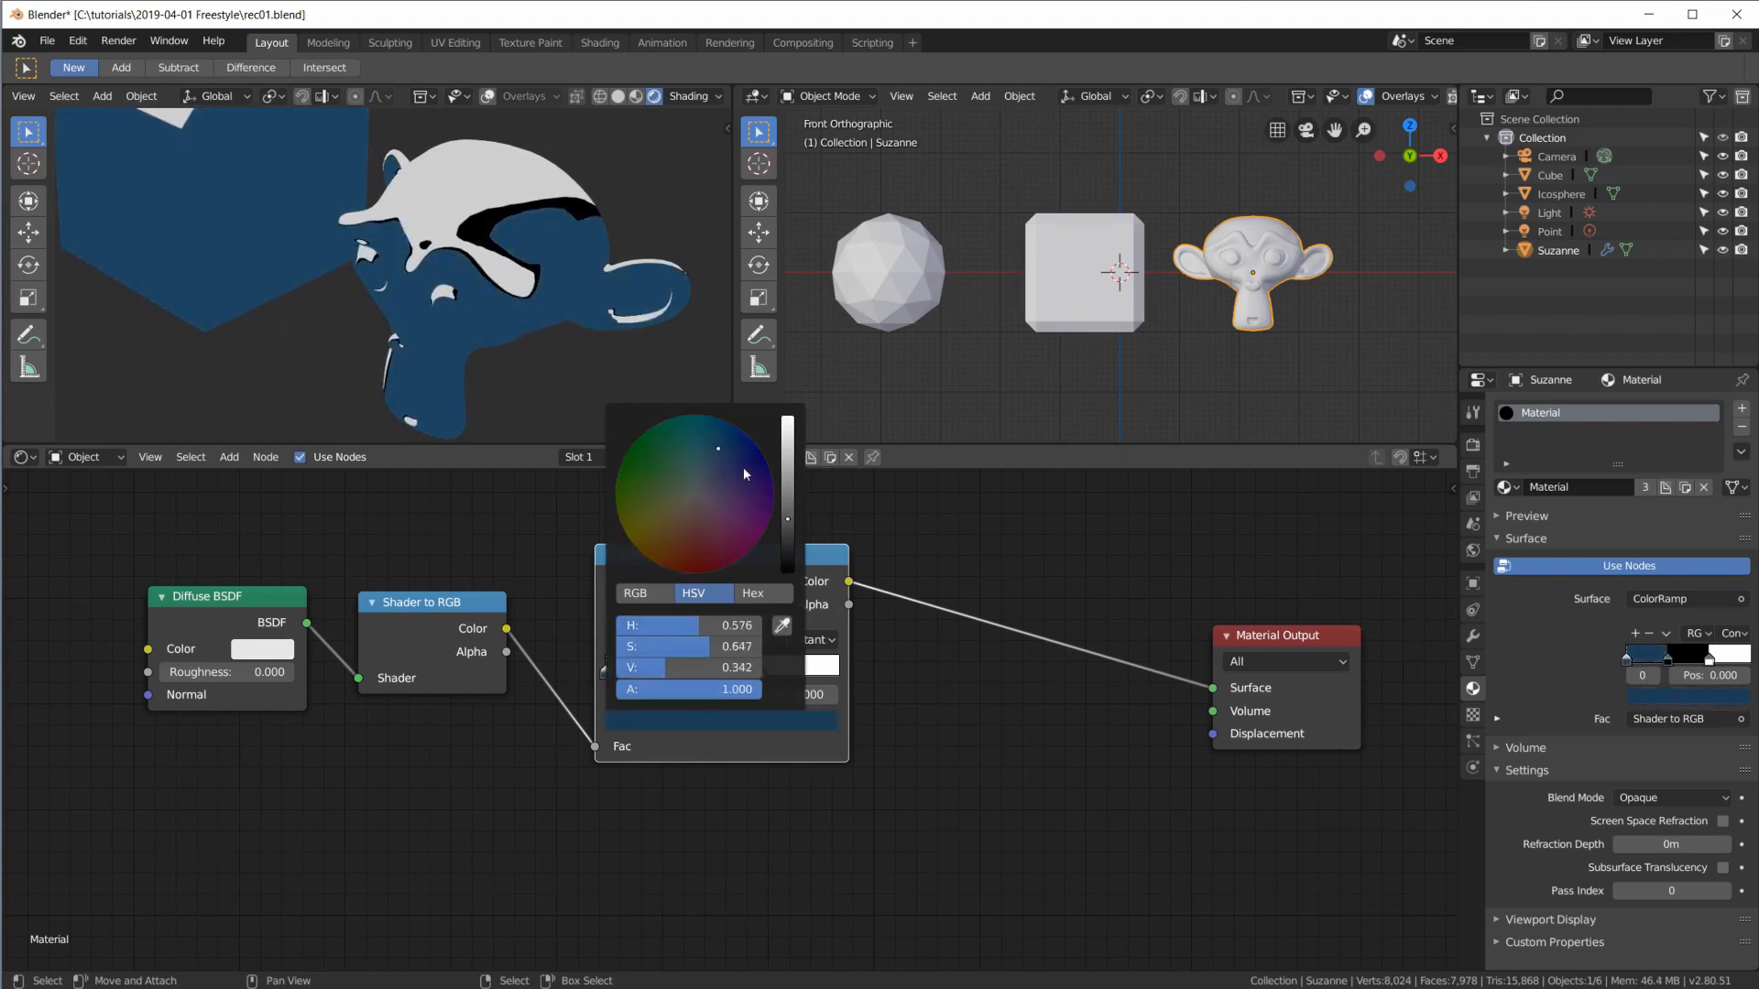
left_click_drag(788, 520, 787, 525)
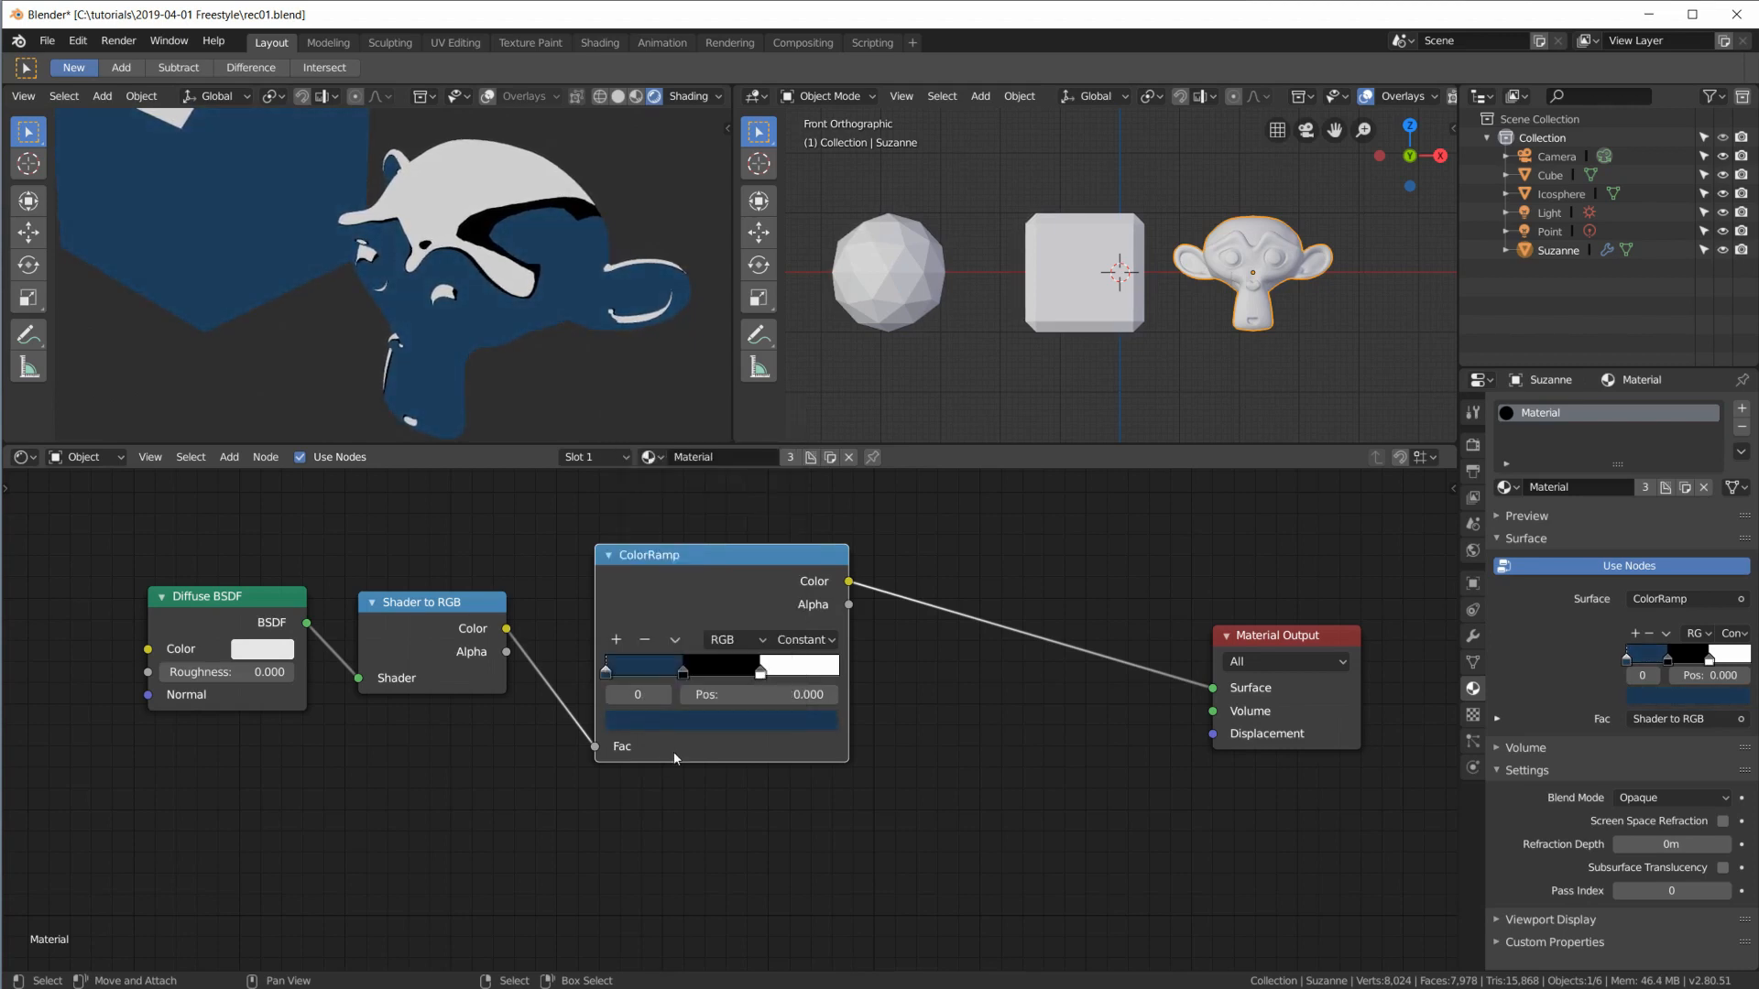
Step: Copy the first stop's dark blue to the middle ColorRamp stop and brighten it to a medium blue
left_click(685, 674)
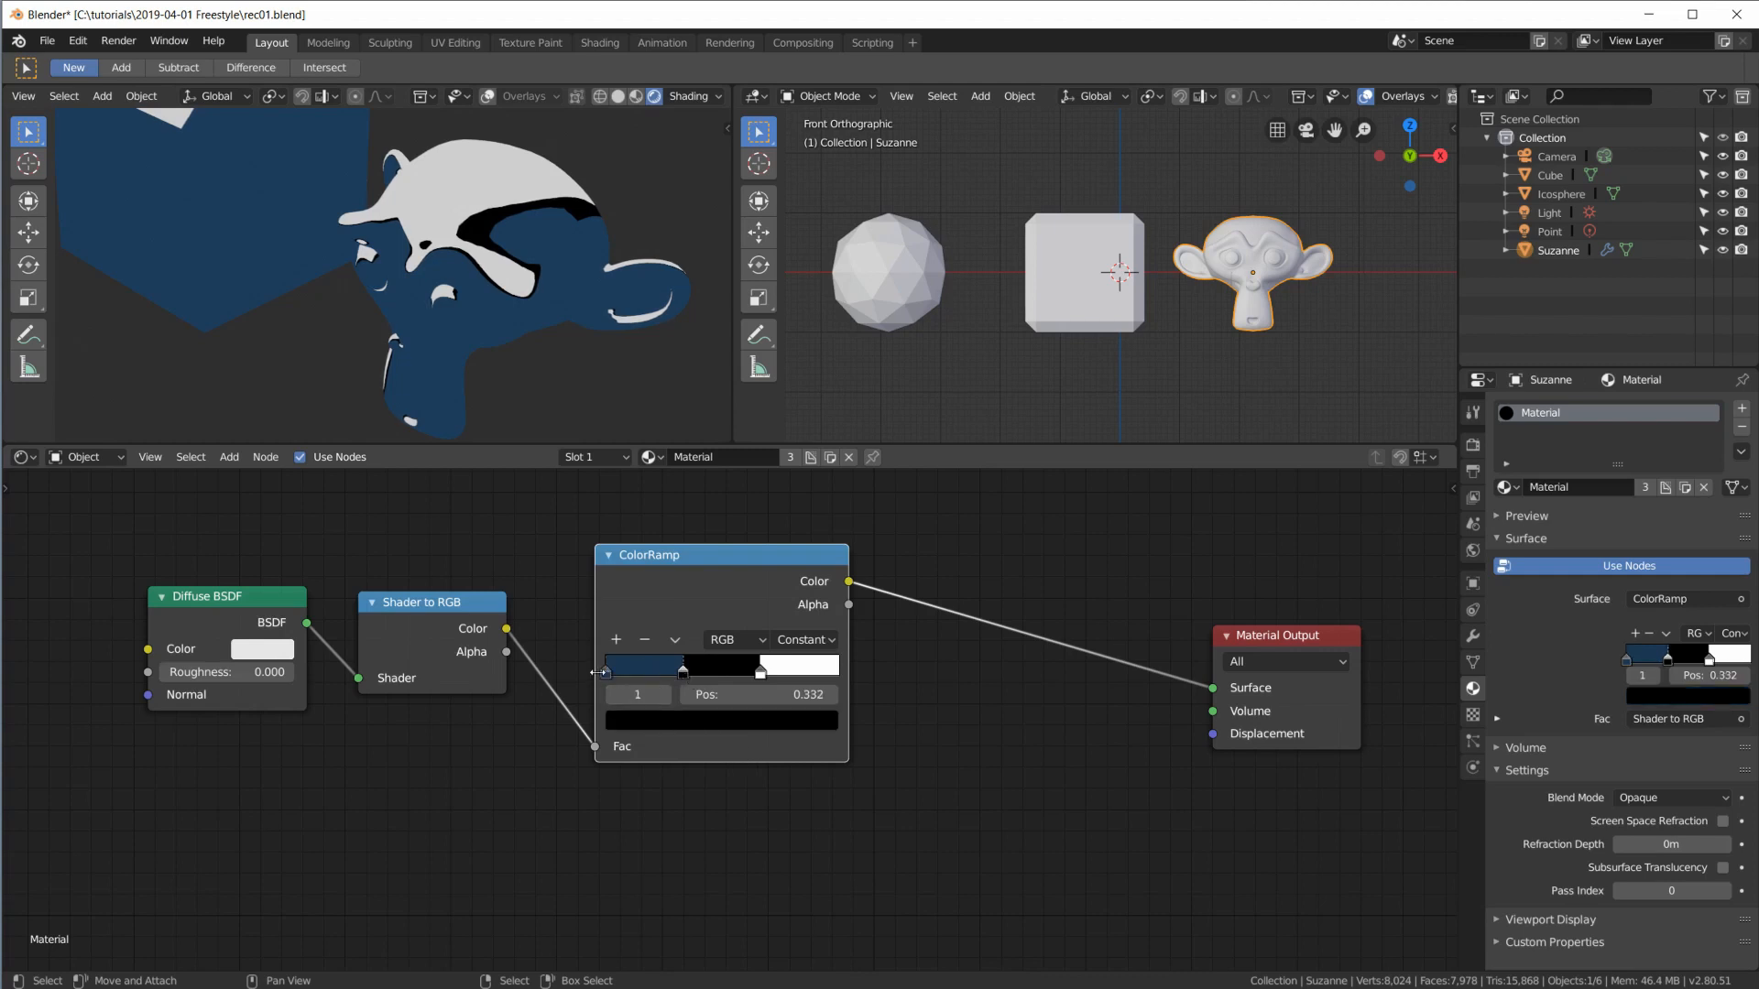
left_click(606, 674)
key("ctrl+c")
left_click(683, 673)
key("ctrl+v")
left_click(703, 721)
left_click_drag(786, 503, 787, 486)
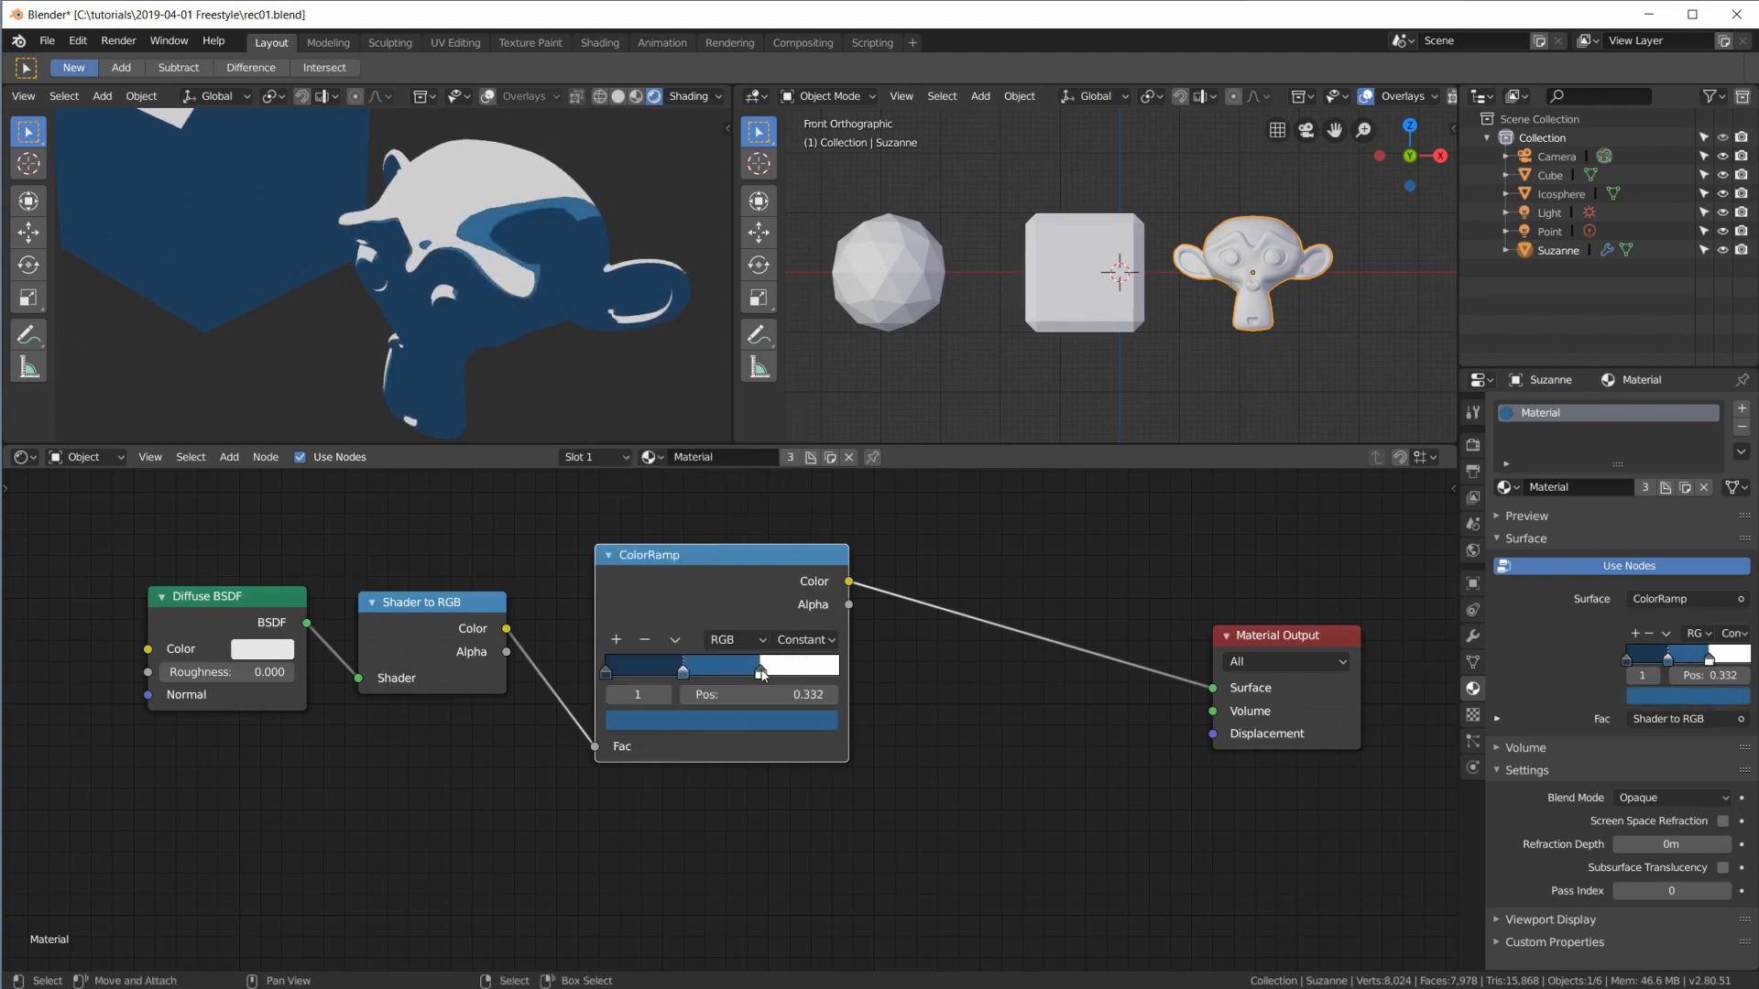
Step: Paste the copied blue onto the last ColorRamp stop and raise its brightness value to 0.892 for a light blue
left_click(761, 672)
key("ctrl+v")
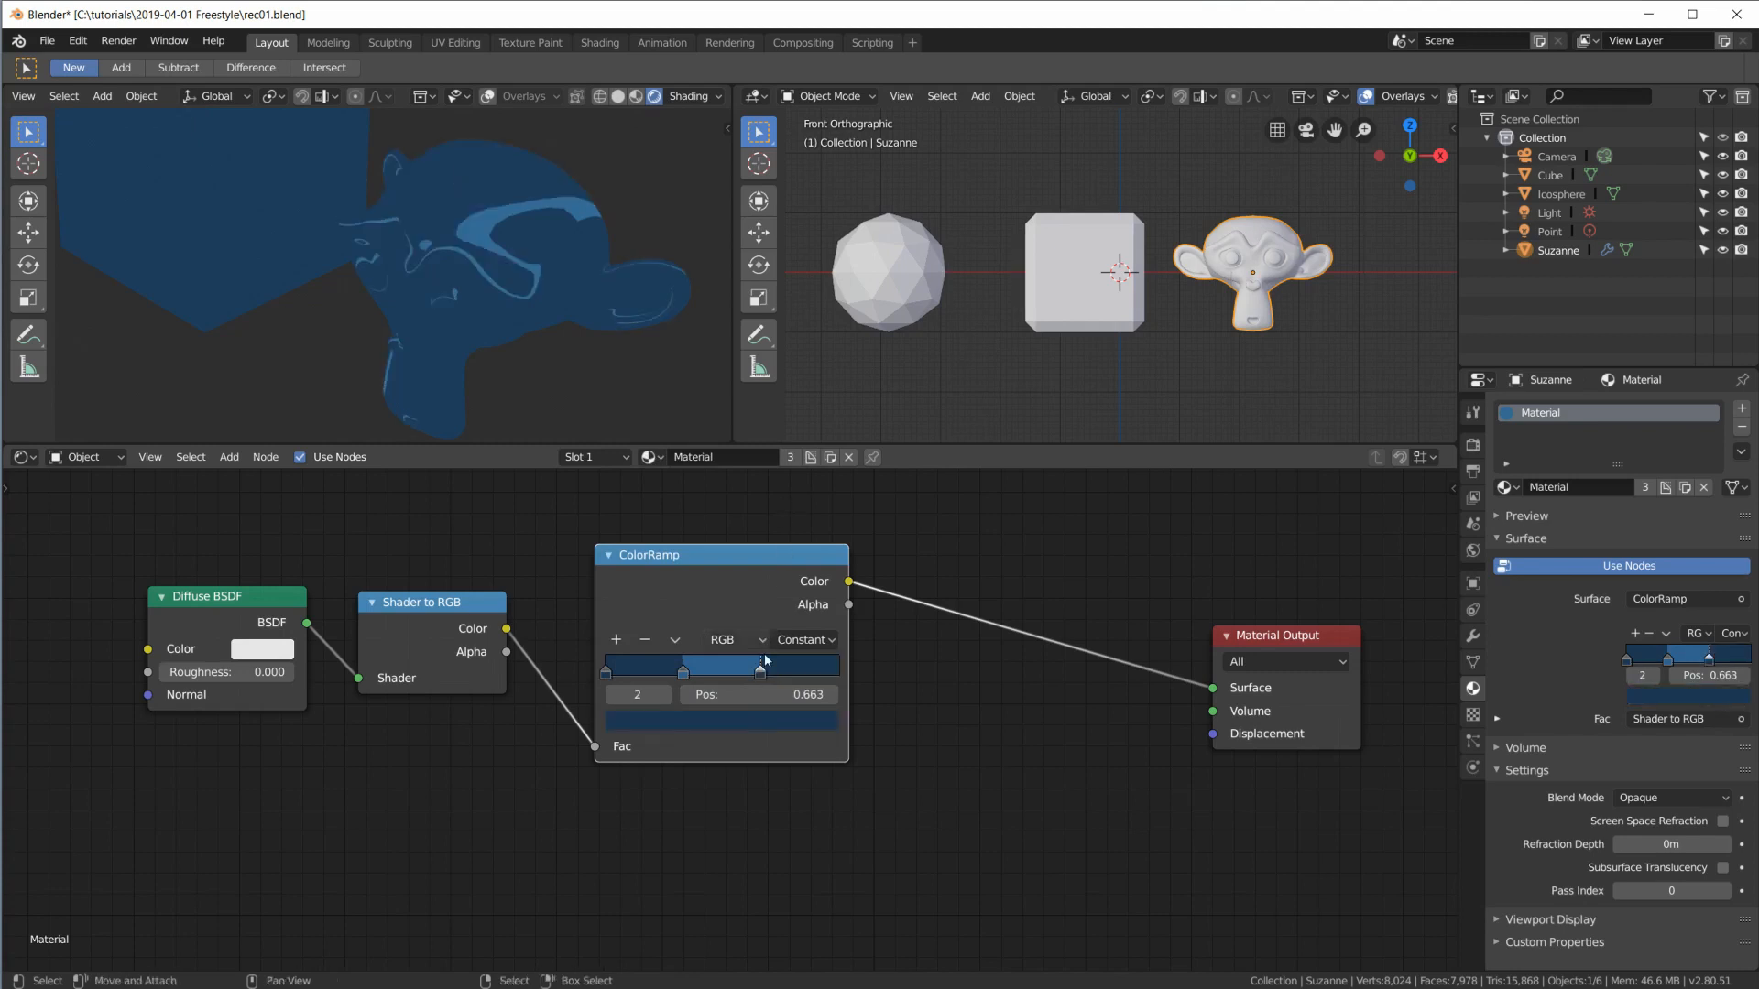
left_click(739, 732)
left_click_drag(787, 487, 787, 438)
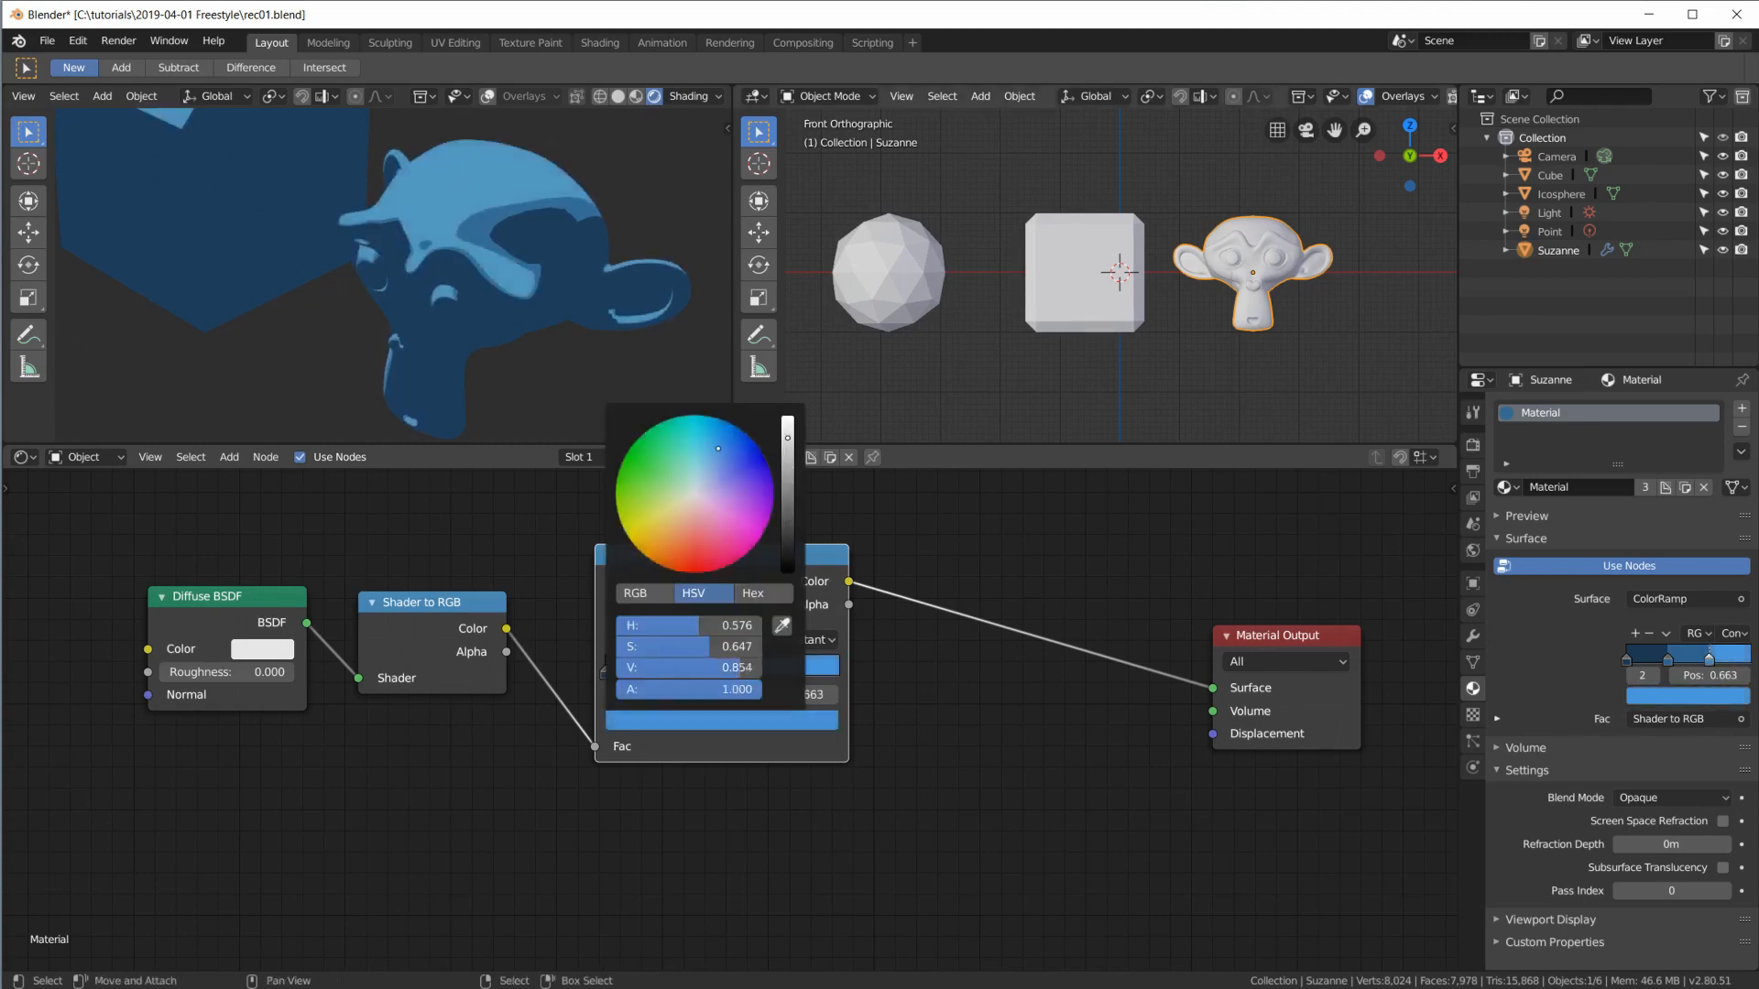
left_click(750, 724)
left_click_drag(787, 440, 787, 431)
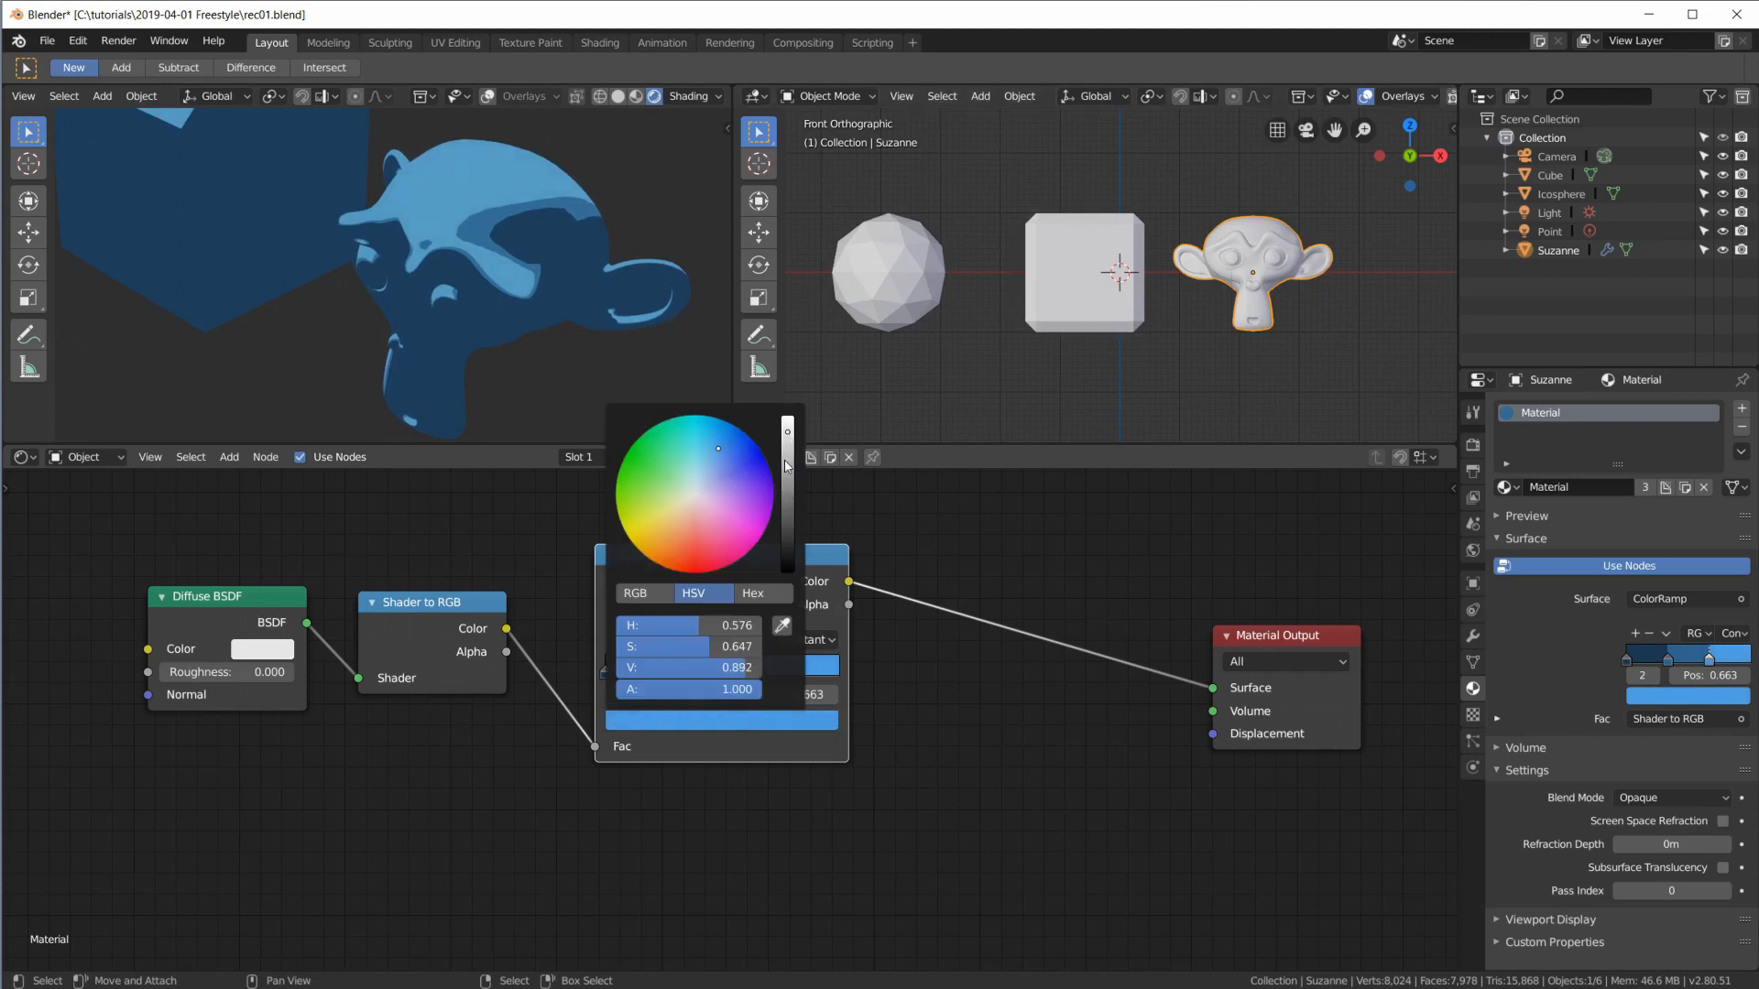
Step: Shift the Shader to RGB node towards the ColorRamp, and spread the ramp stops, middle one near the dark end and light blue at 0.801
left_click(423, 606)
left_click_drag(423, 607, 456, 613)
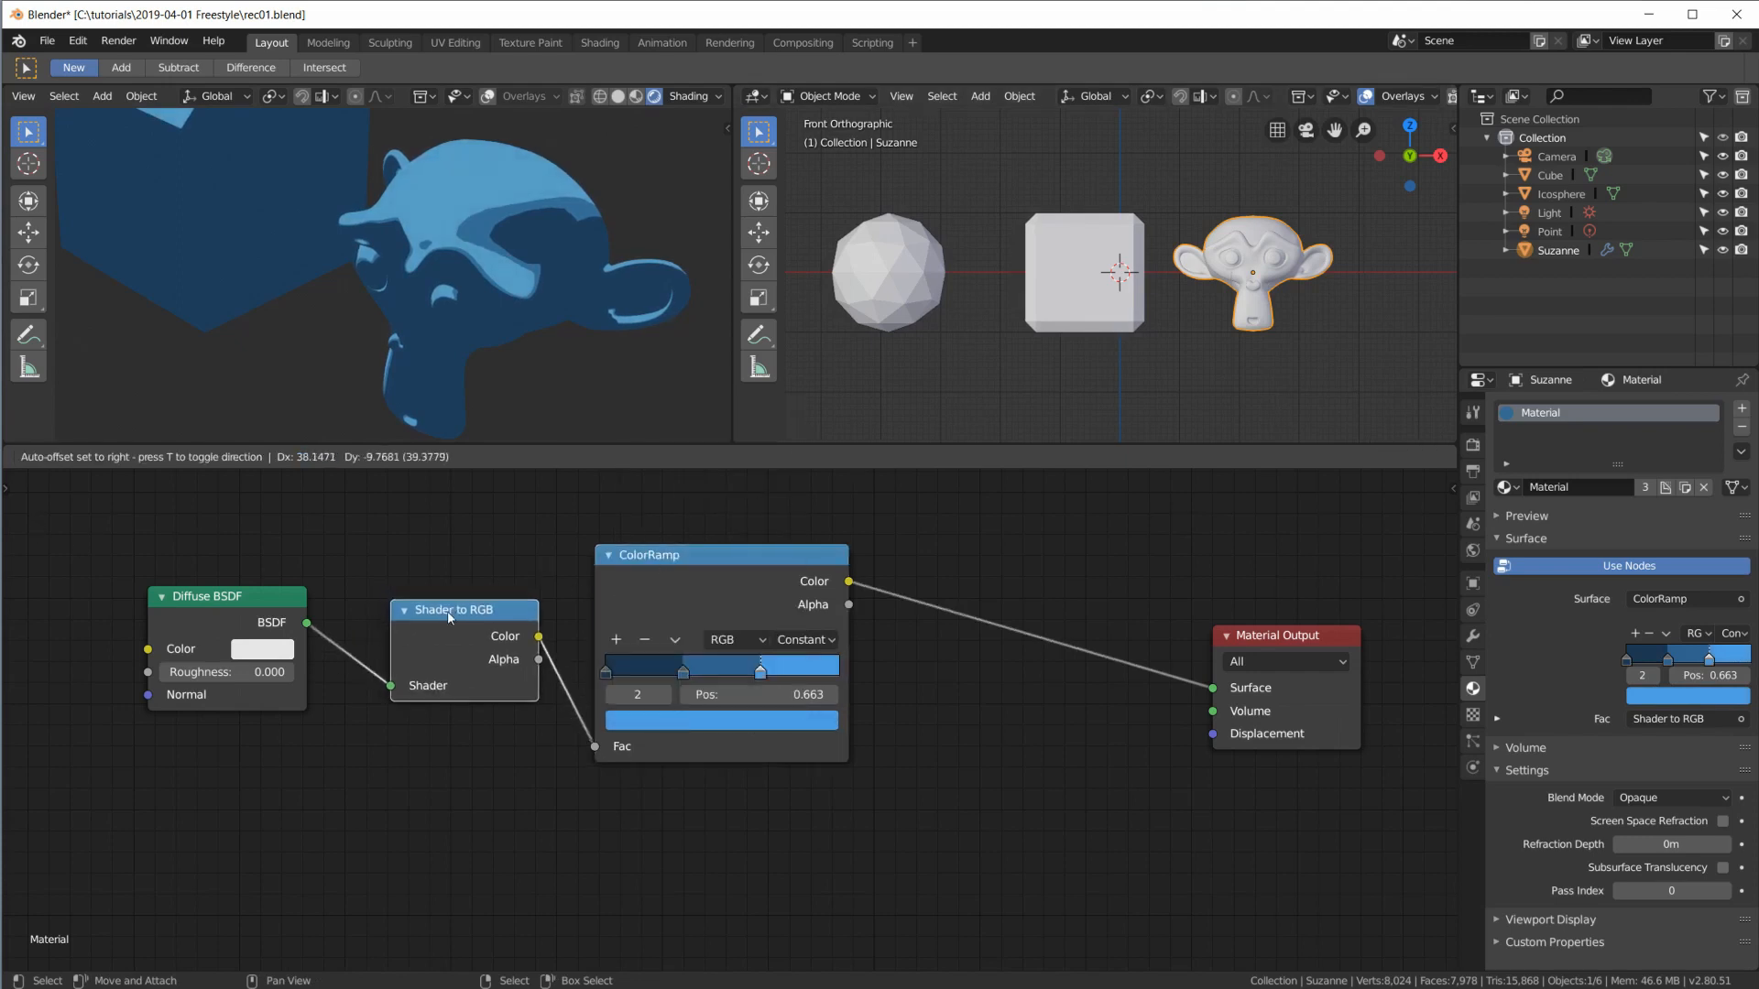
scroll(489, 226, "up", 3)
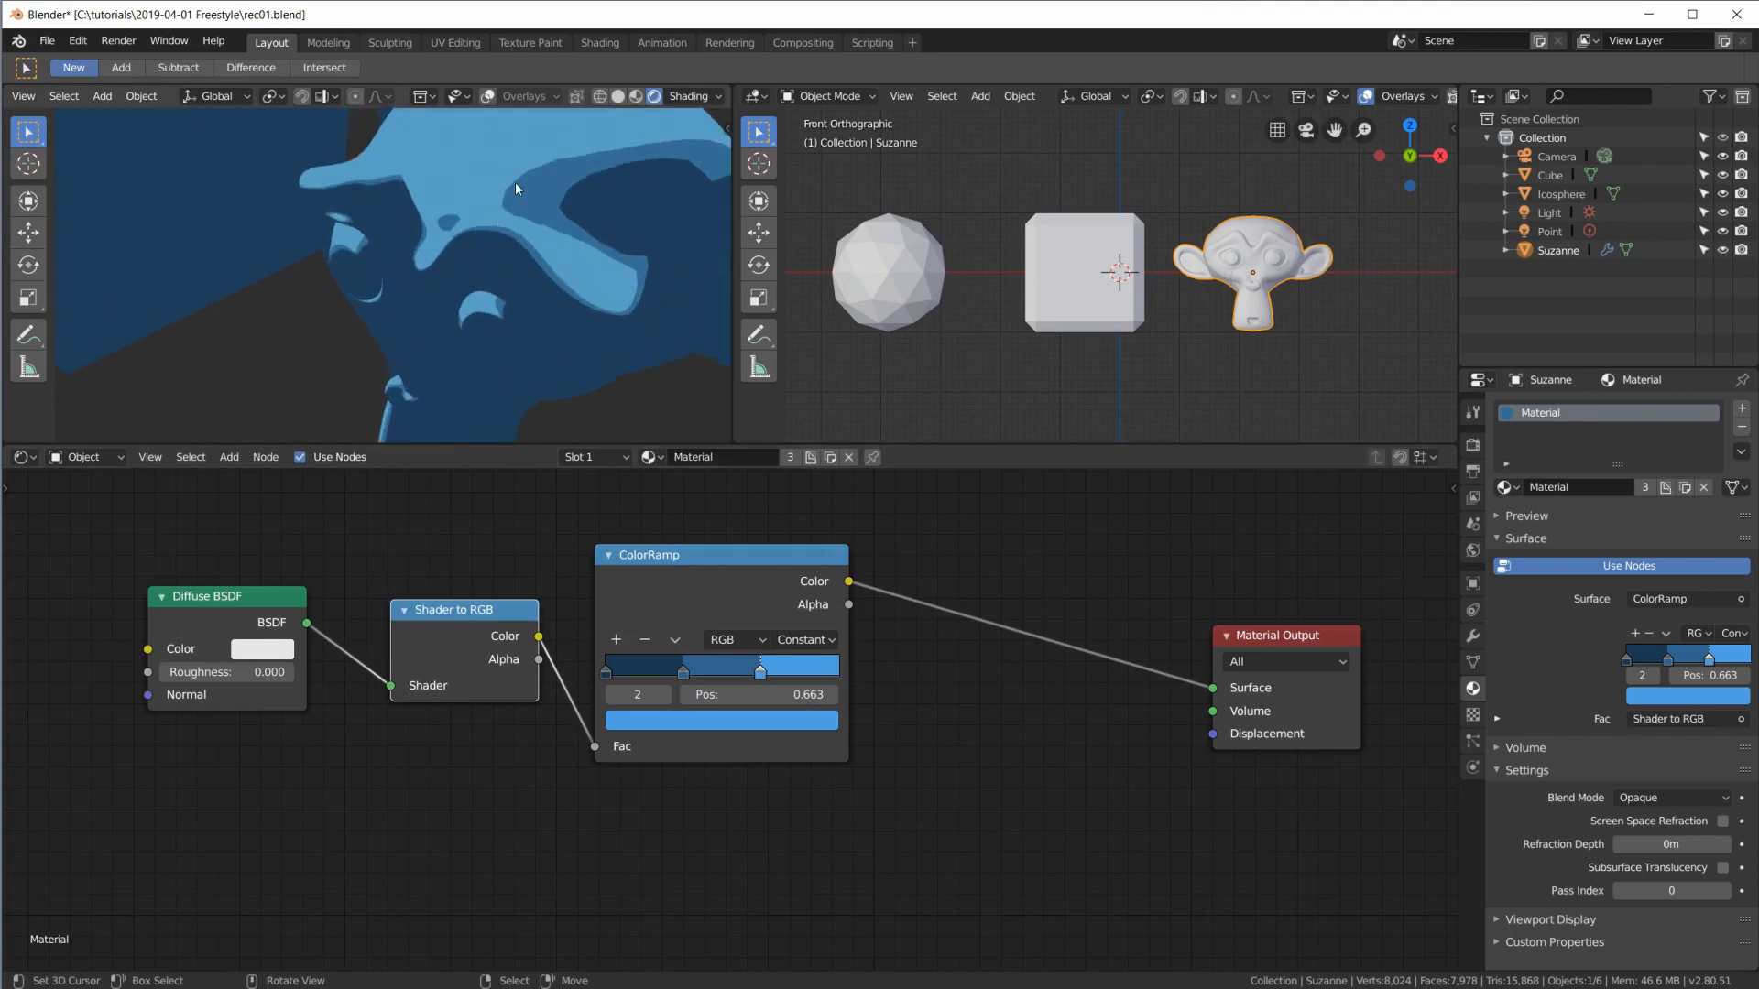
scroll(590, 328, "down", 3)
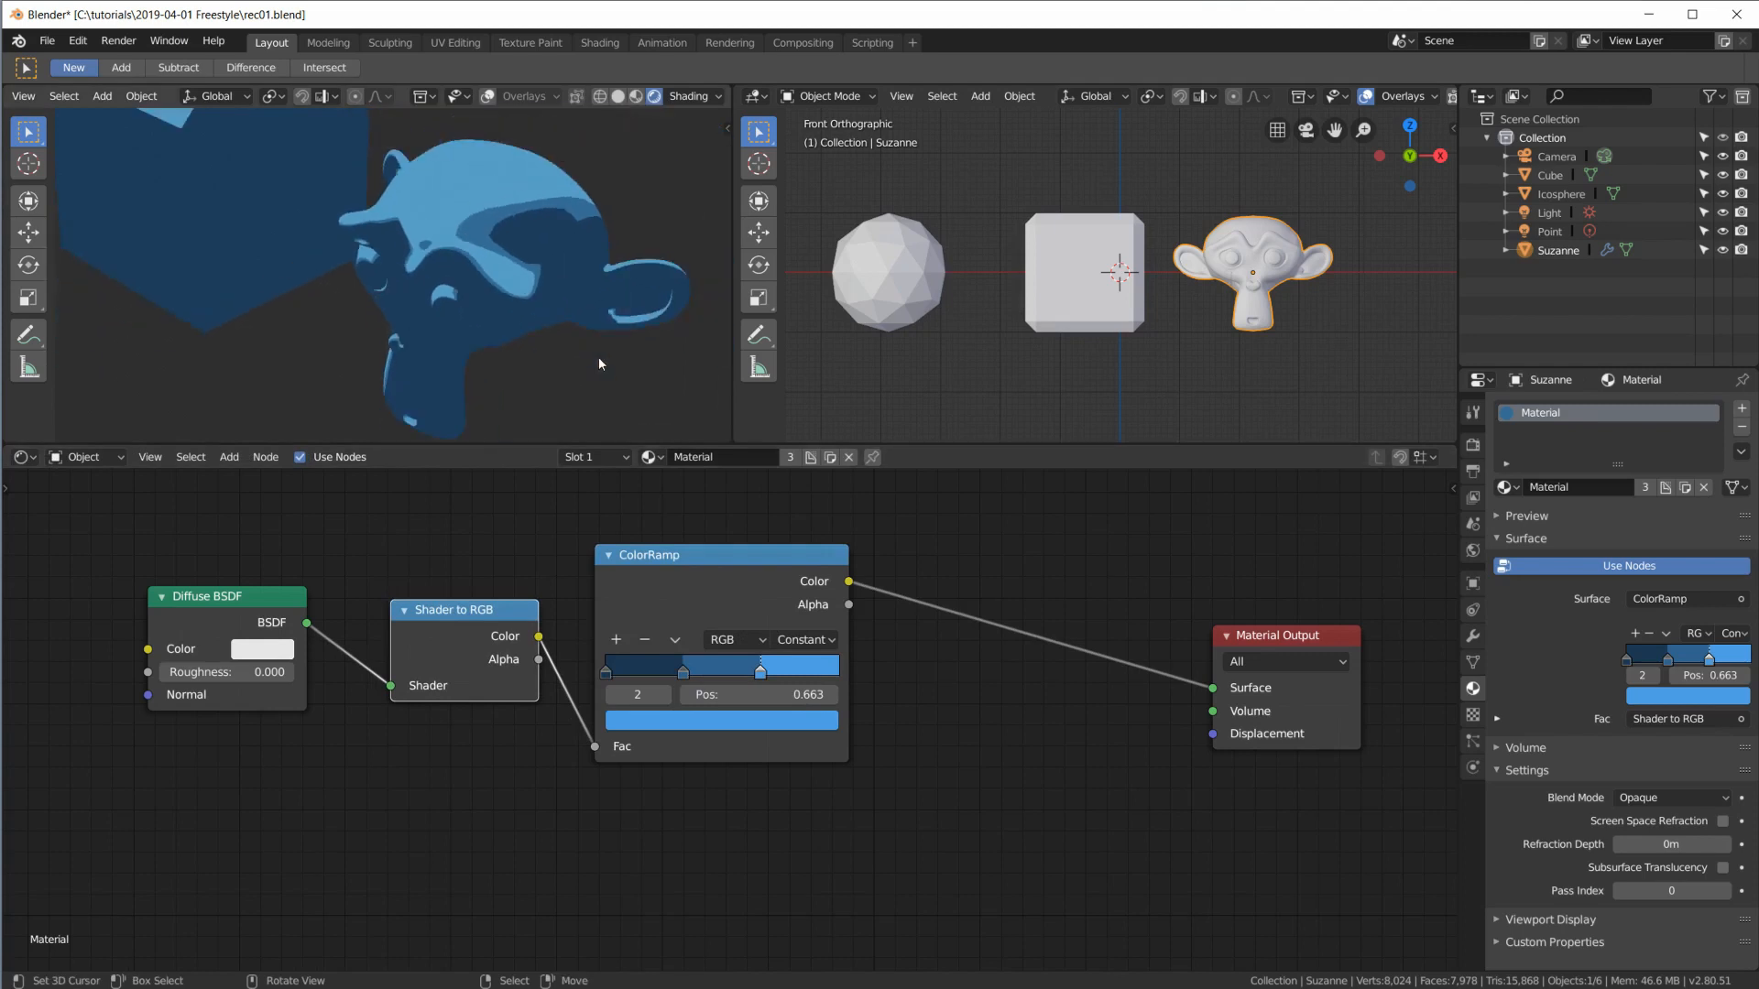
left_click_drag(685, 672, 644, 676)
left_click_drag(760, 674, 793, 675)
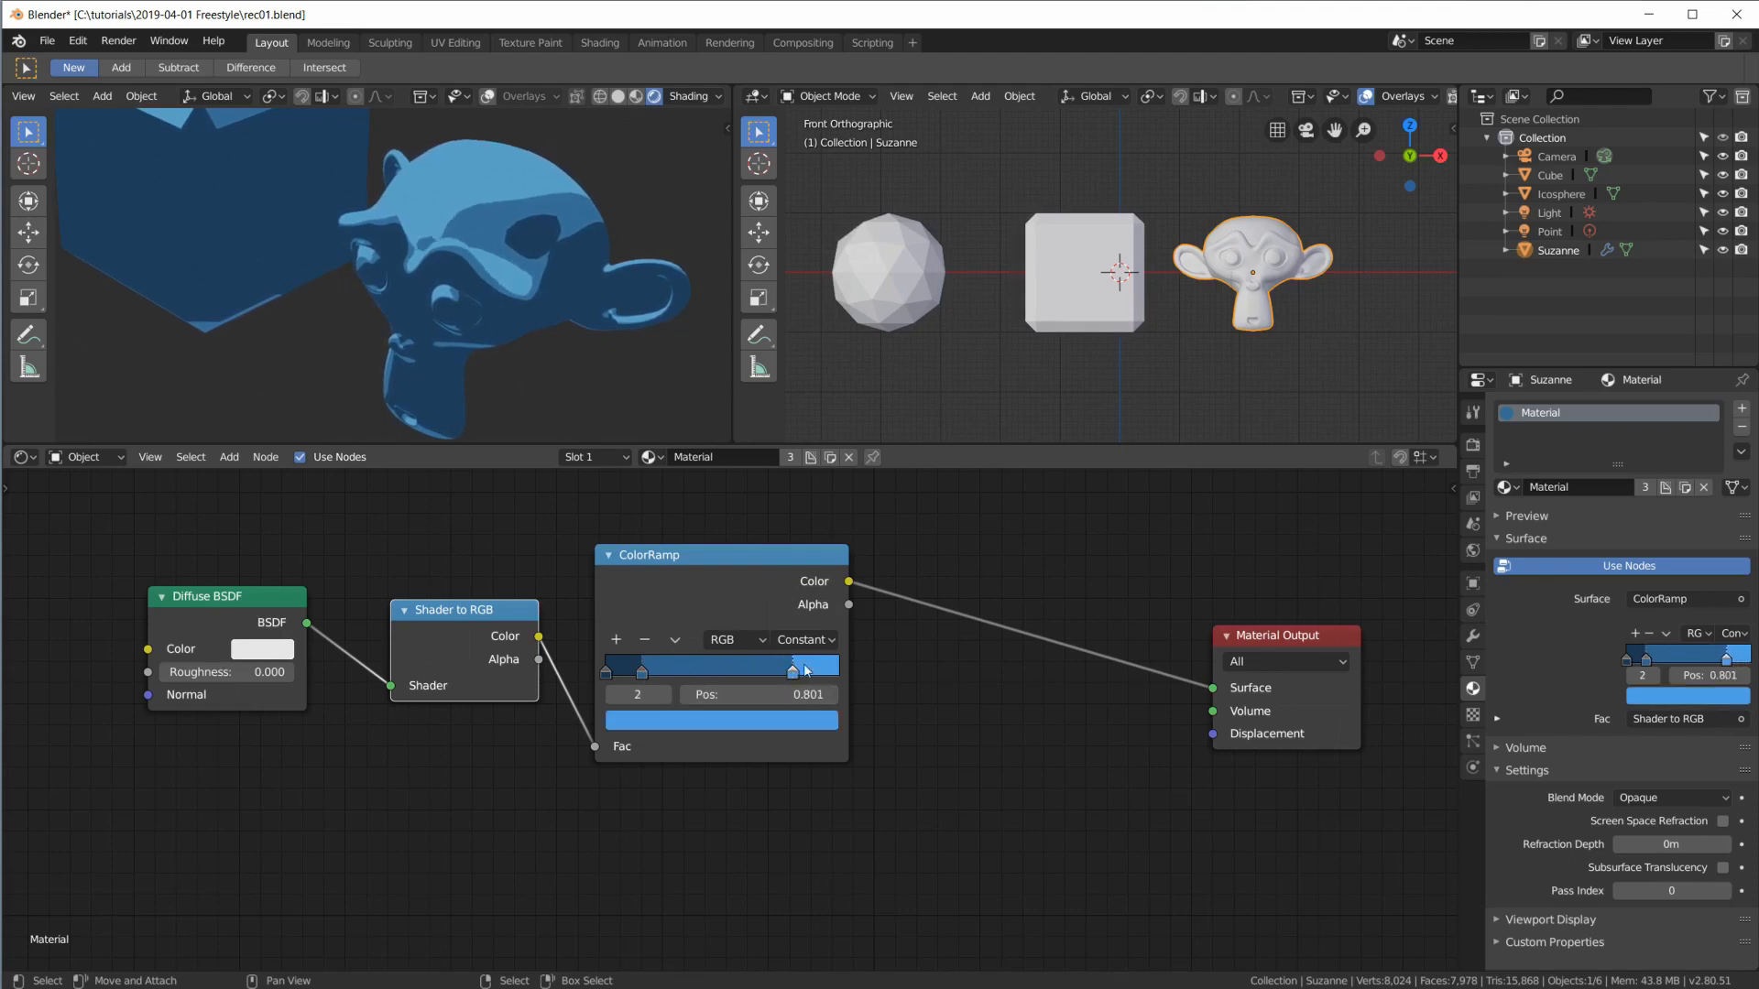
Step: Rotate the sun light in the front view to change how the toon shading falls on the monkey head
scroll(1229, 247, "down", 5)
middle_click_drag(1213, 283, 1195, 216)
left_click(1191, 194)
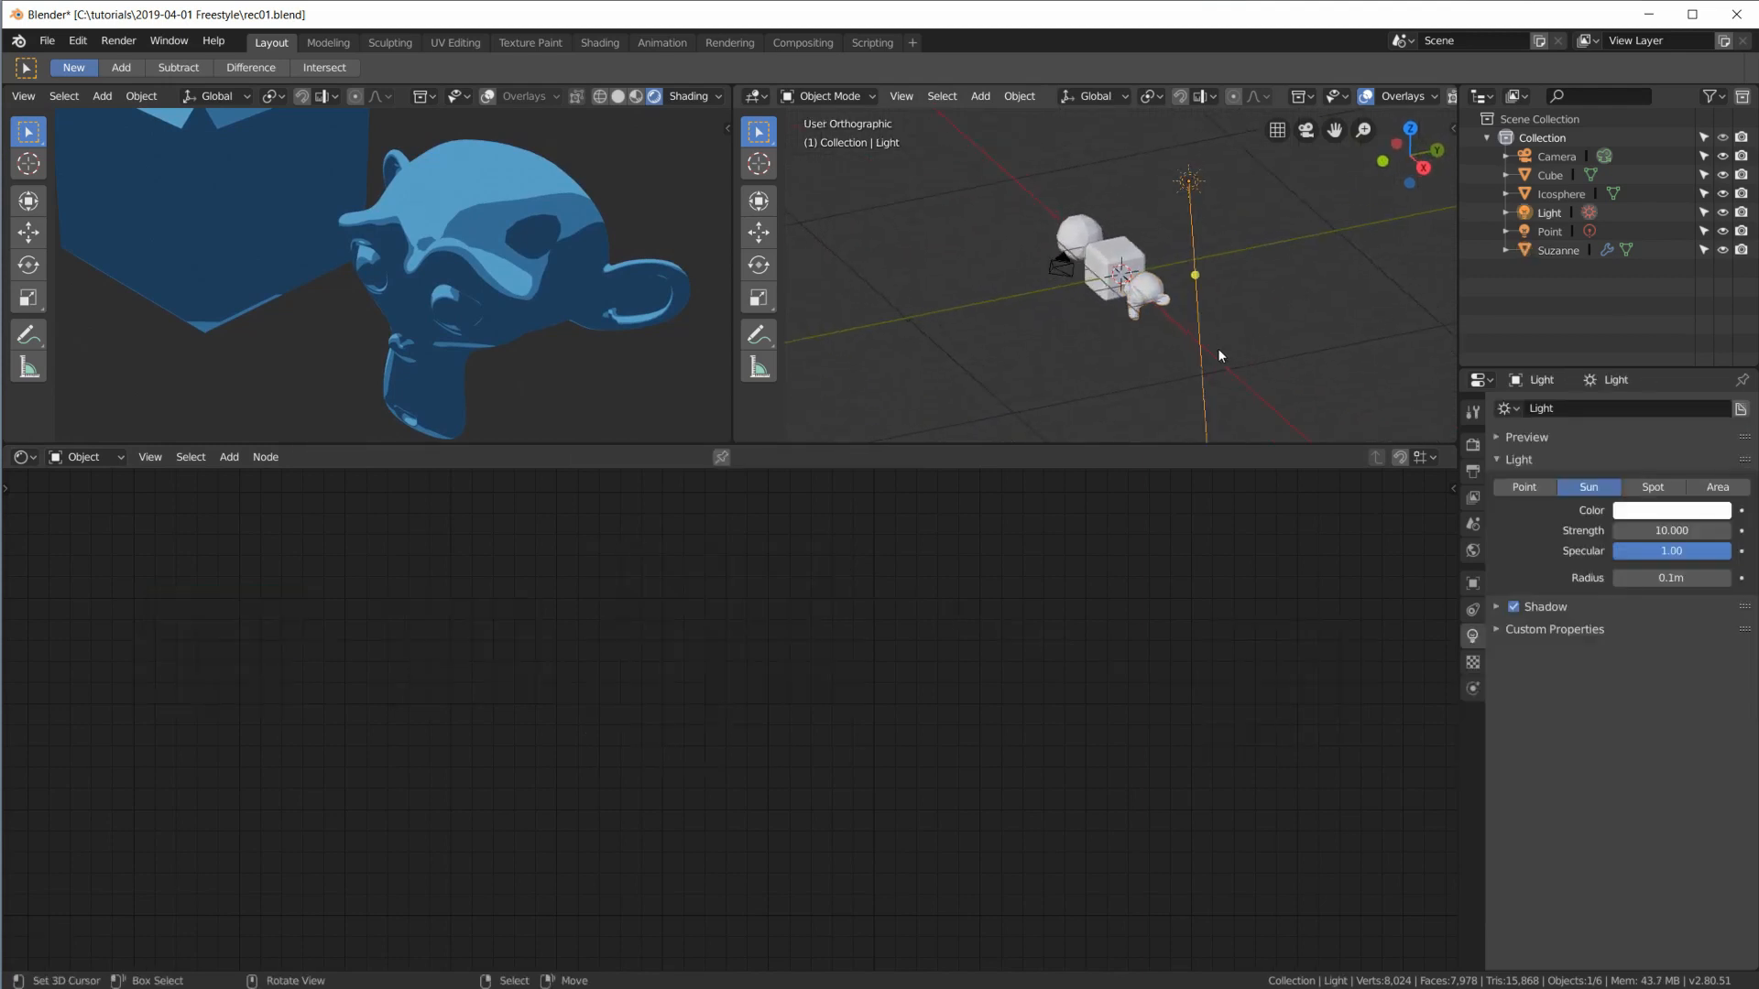
key("KP_1")
key("r")
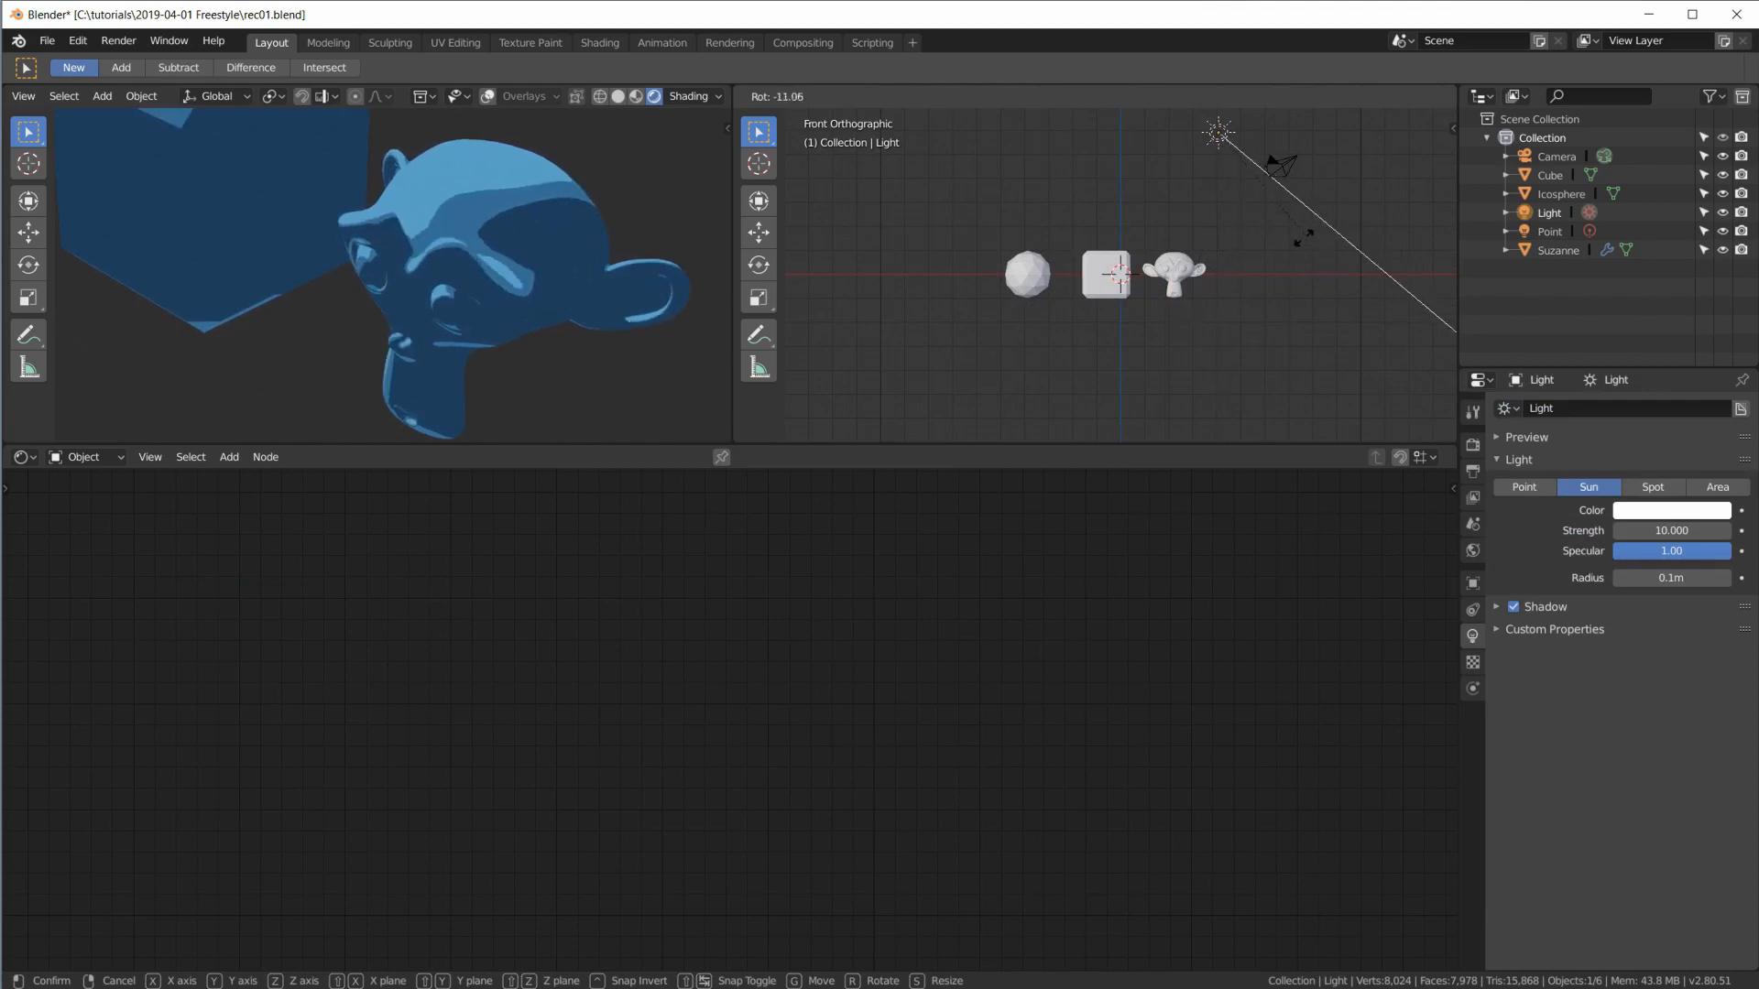
left_click(482, 165)
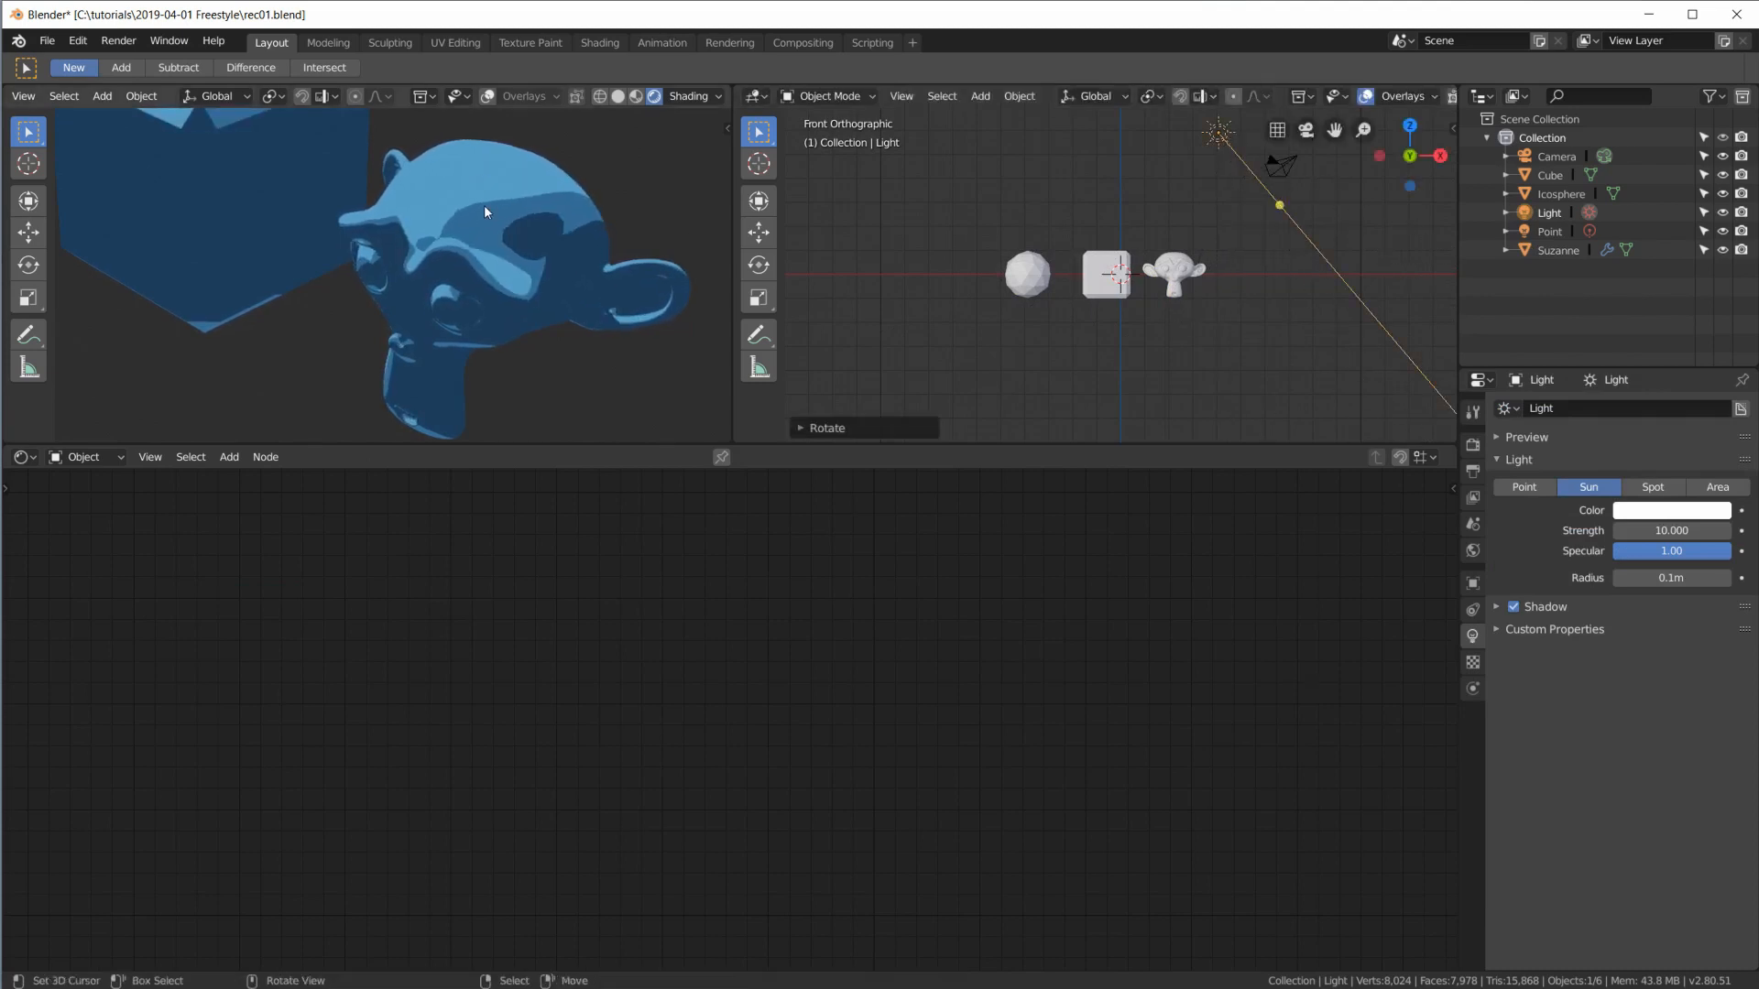
Step: Insert an Emission shader between the ColorRamp and the Material Output in the monkey head's material
left_click(1175, 273)
scroll(524, 273, "up", 4)
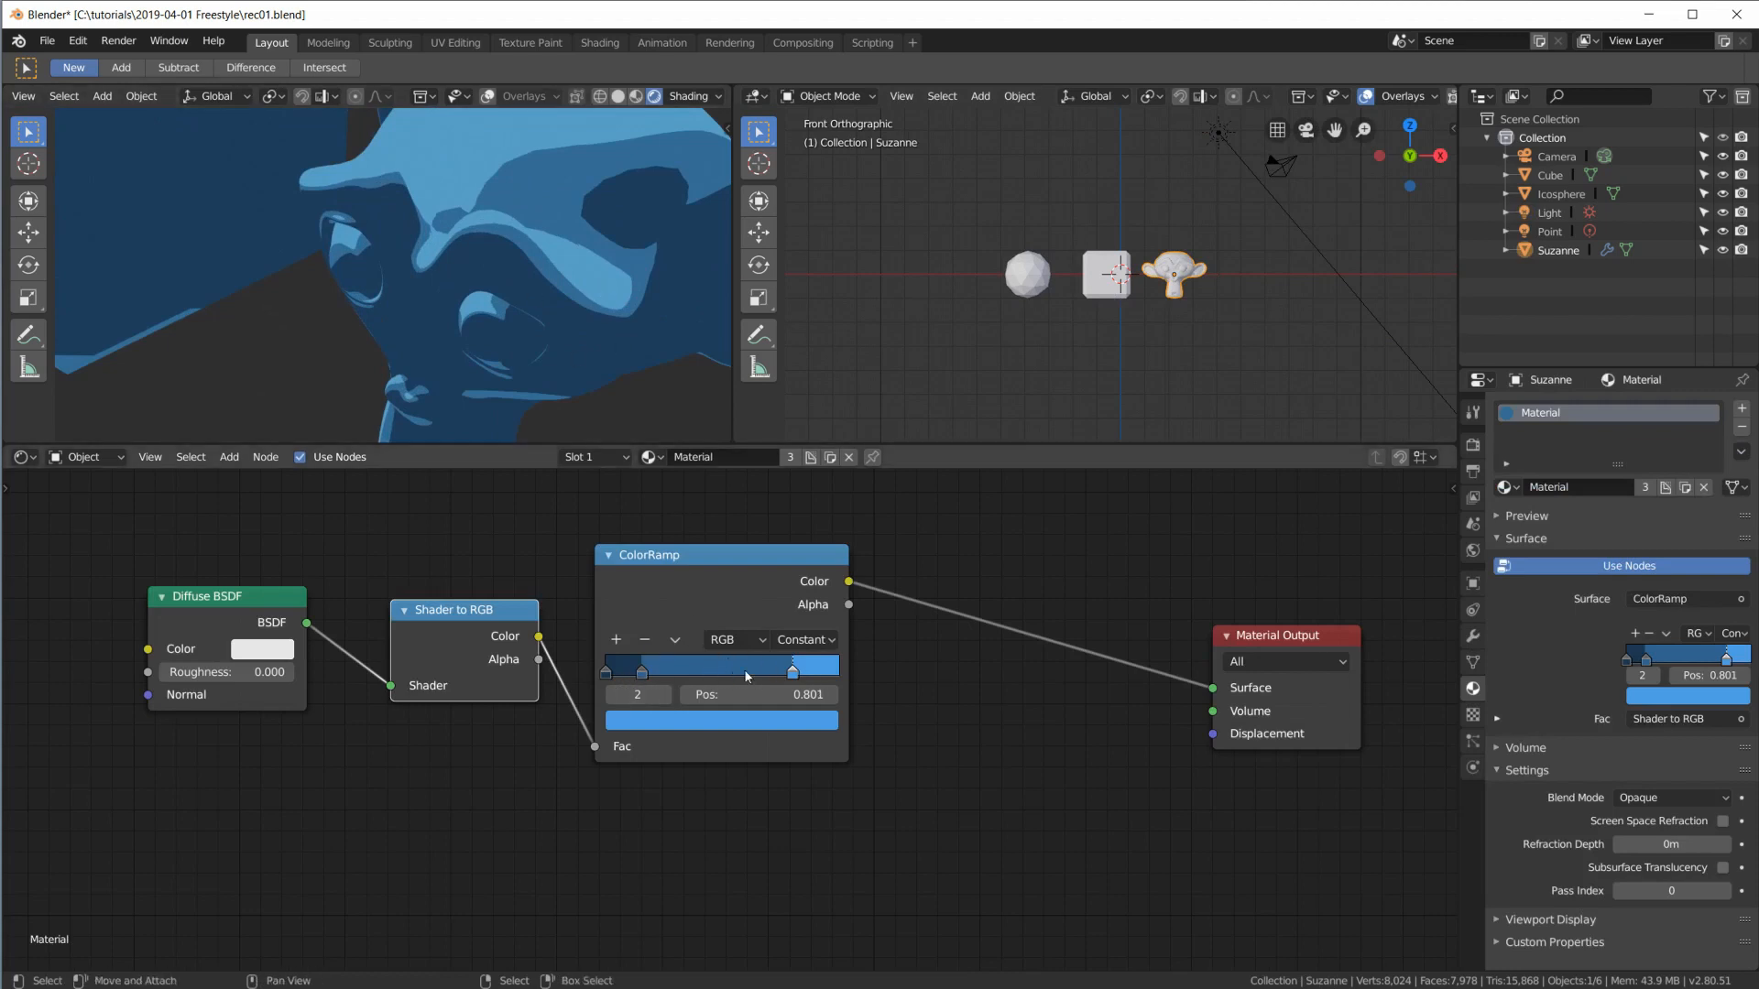
scroll(976, 683, "down", 4)
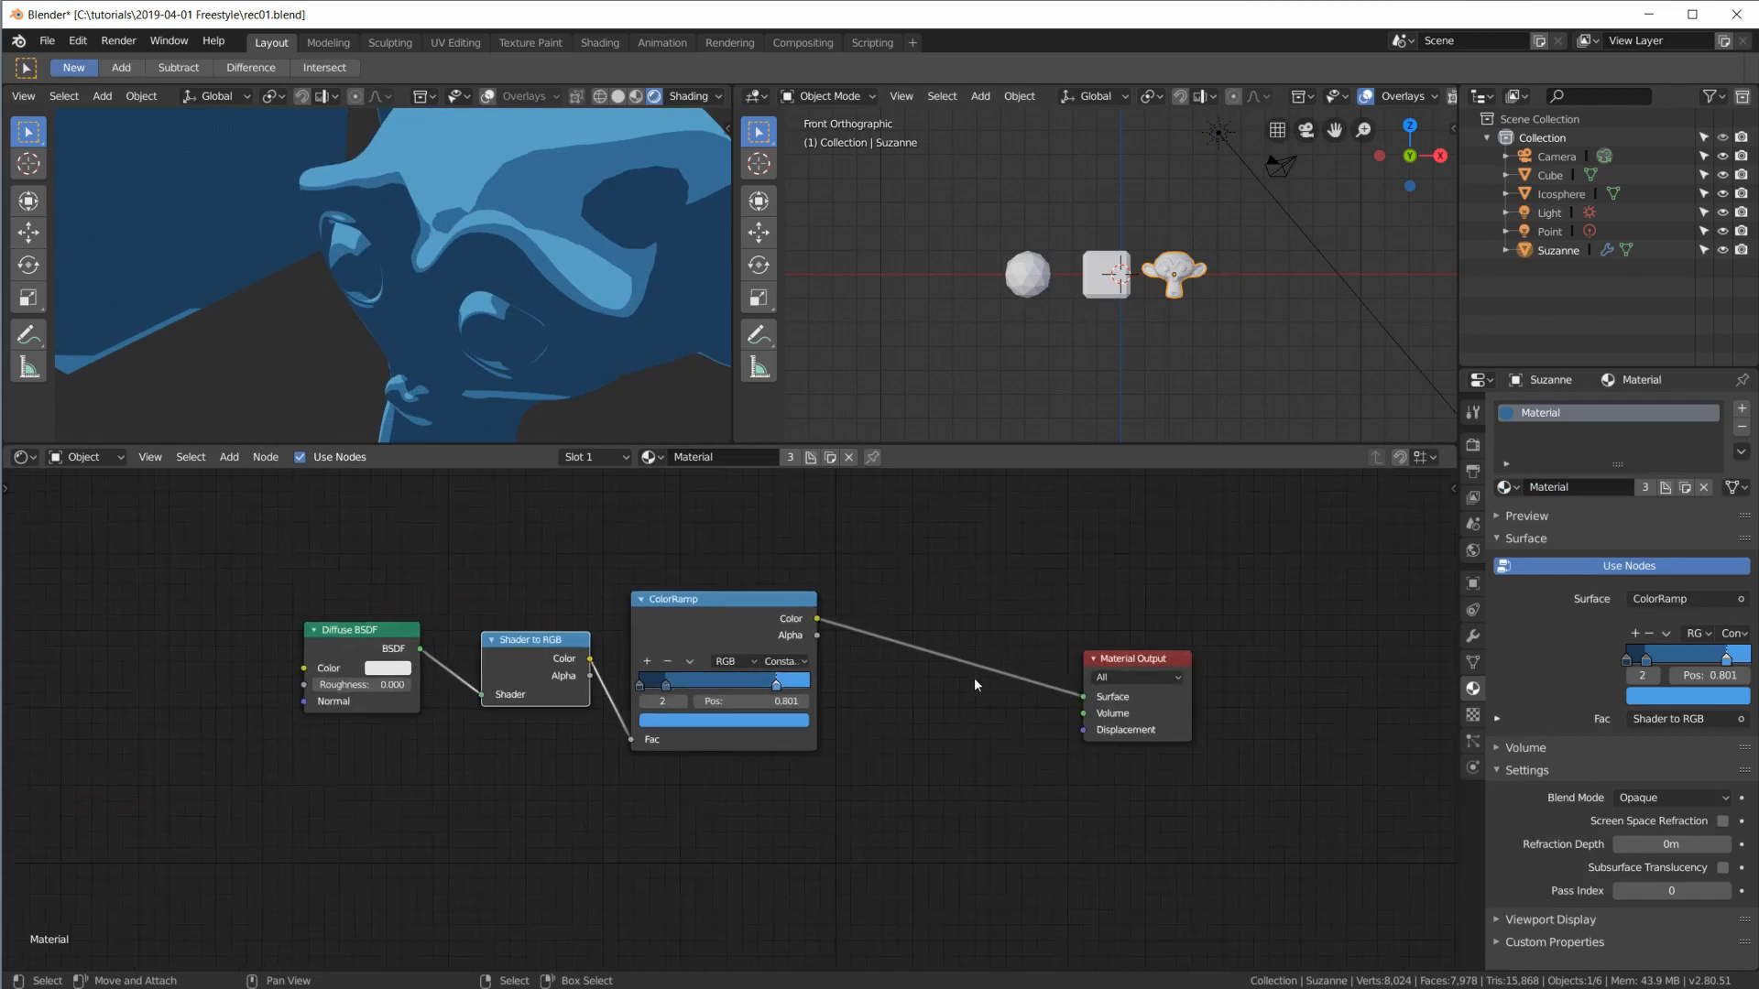
left_click_drag(1121, 658, 1145, 650)
key("shift+a")
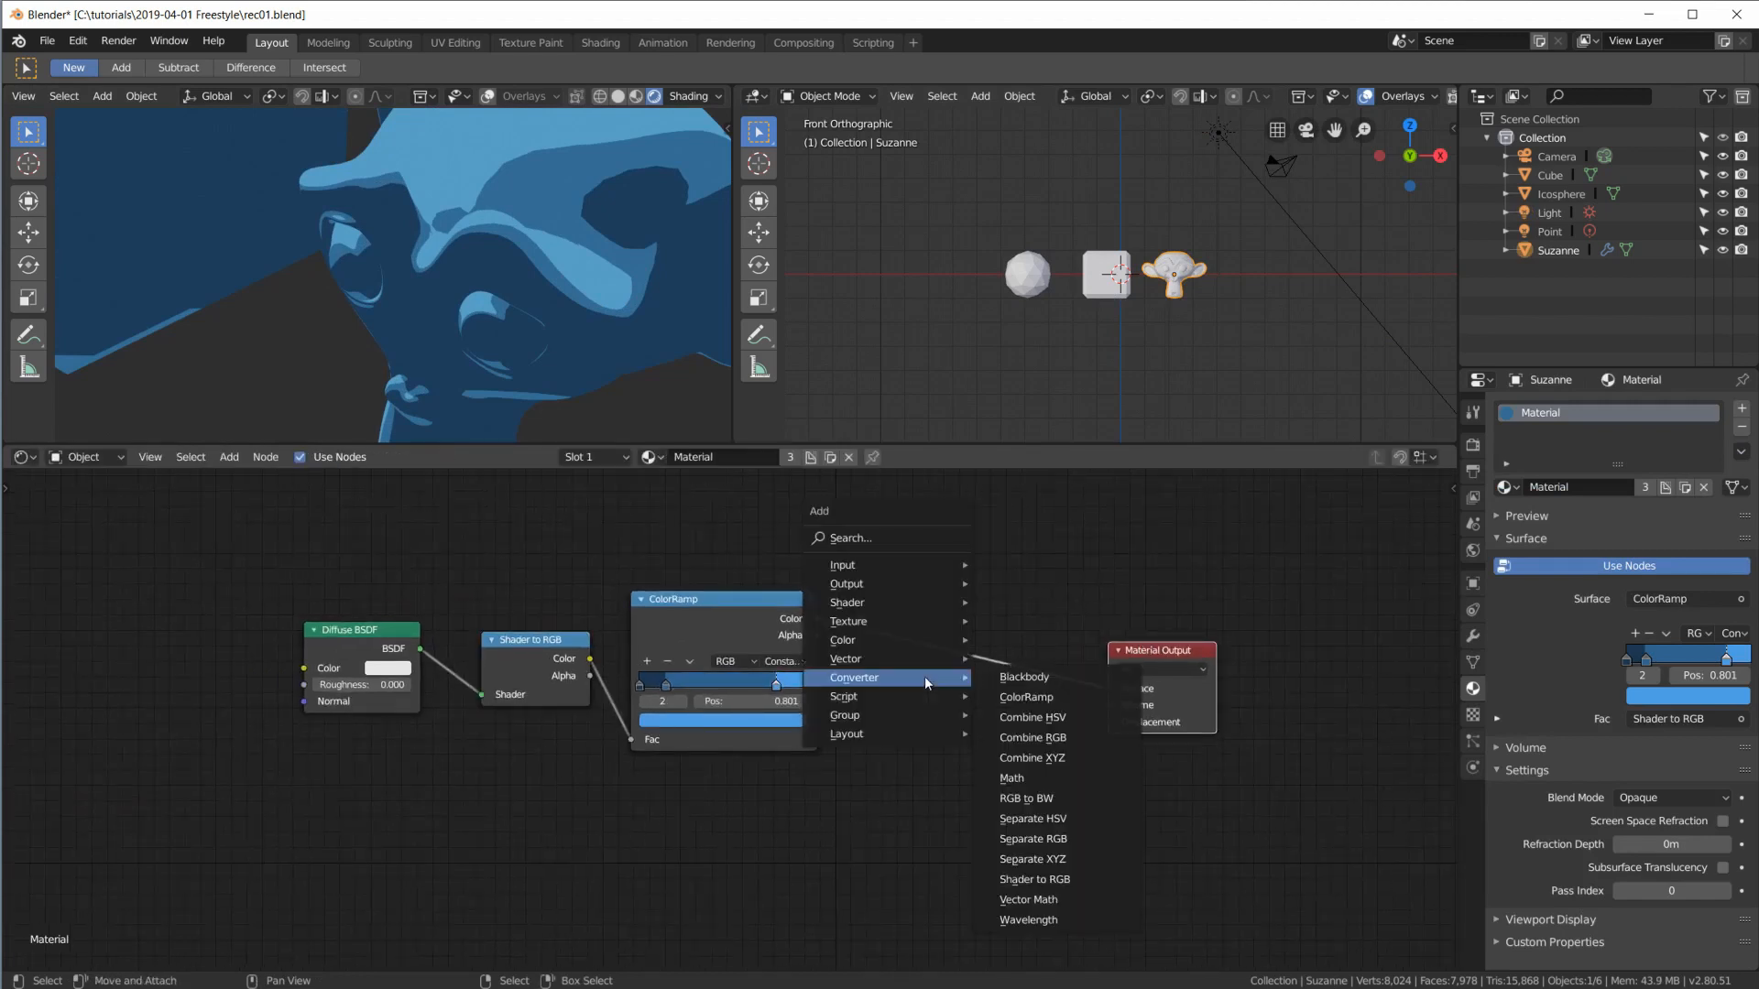
mouse_move(893, 604)
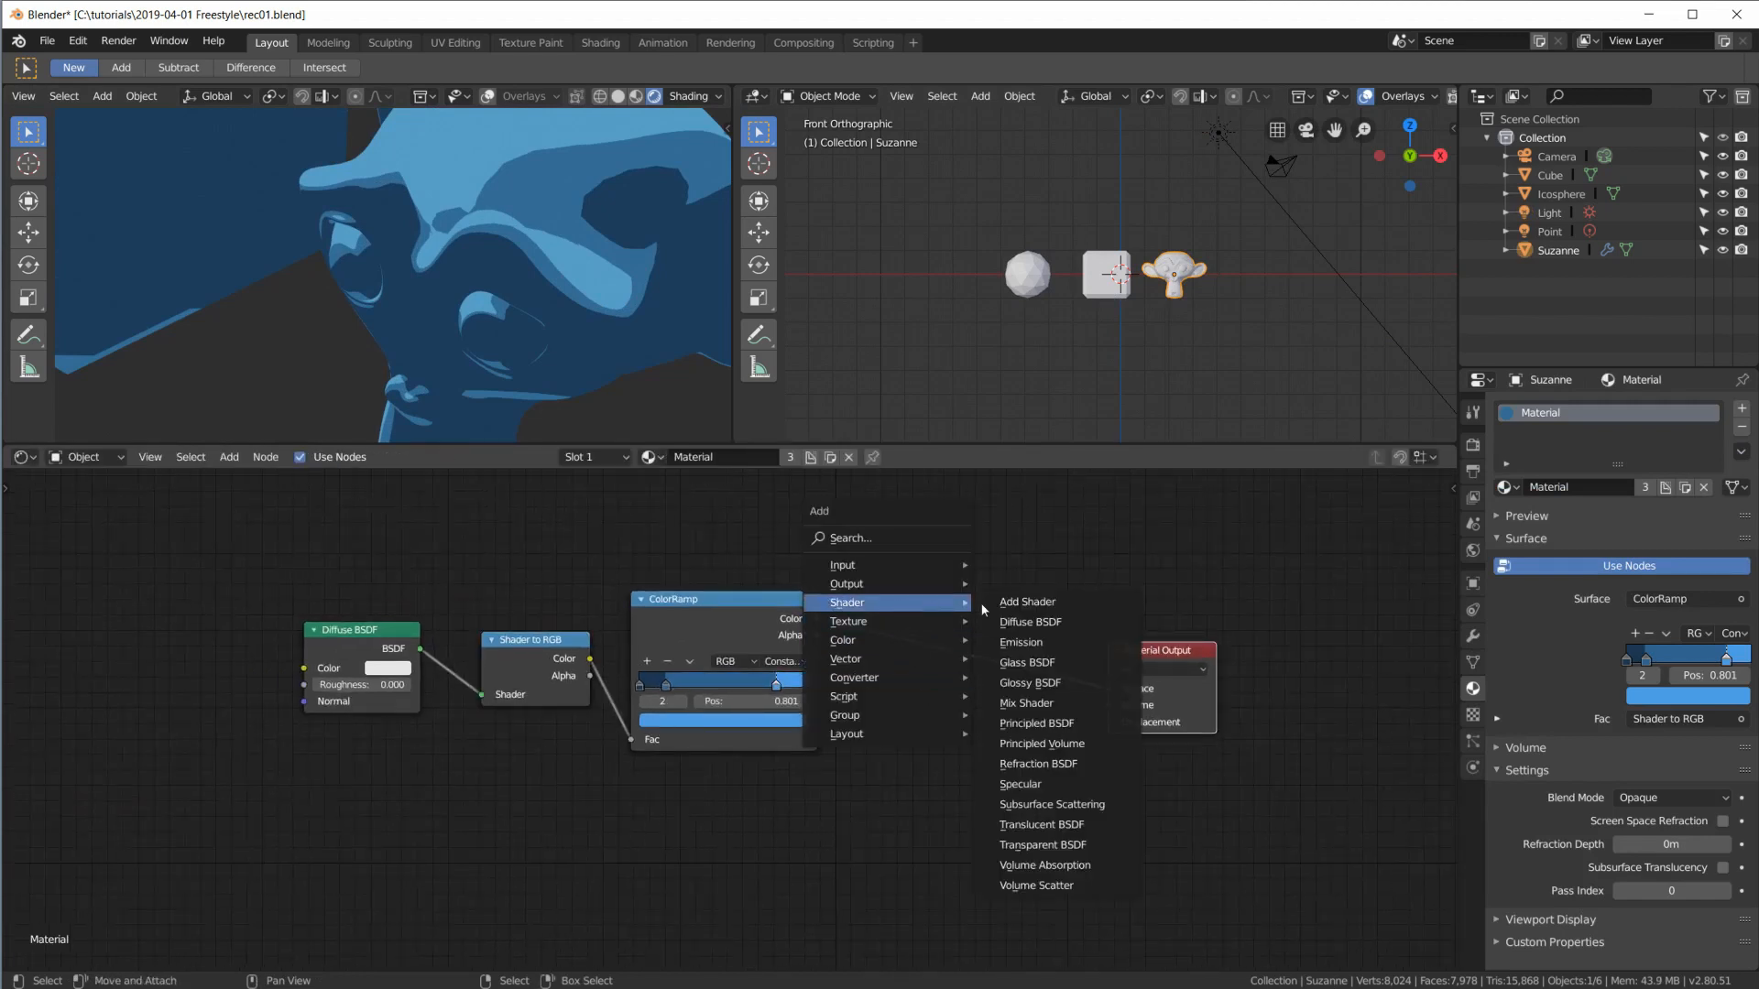
left_click(1022, 643)
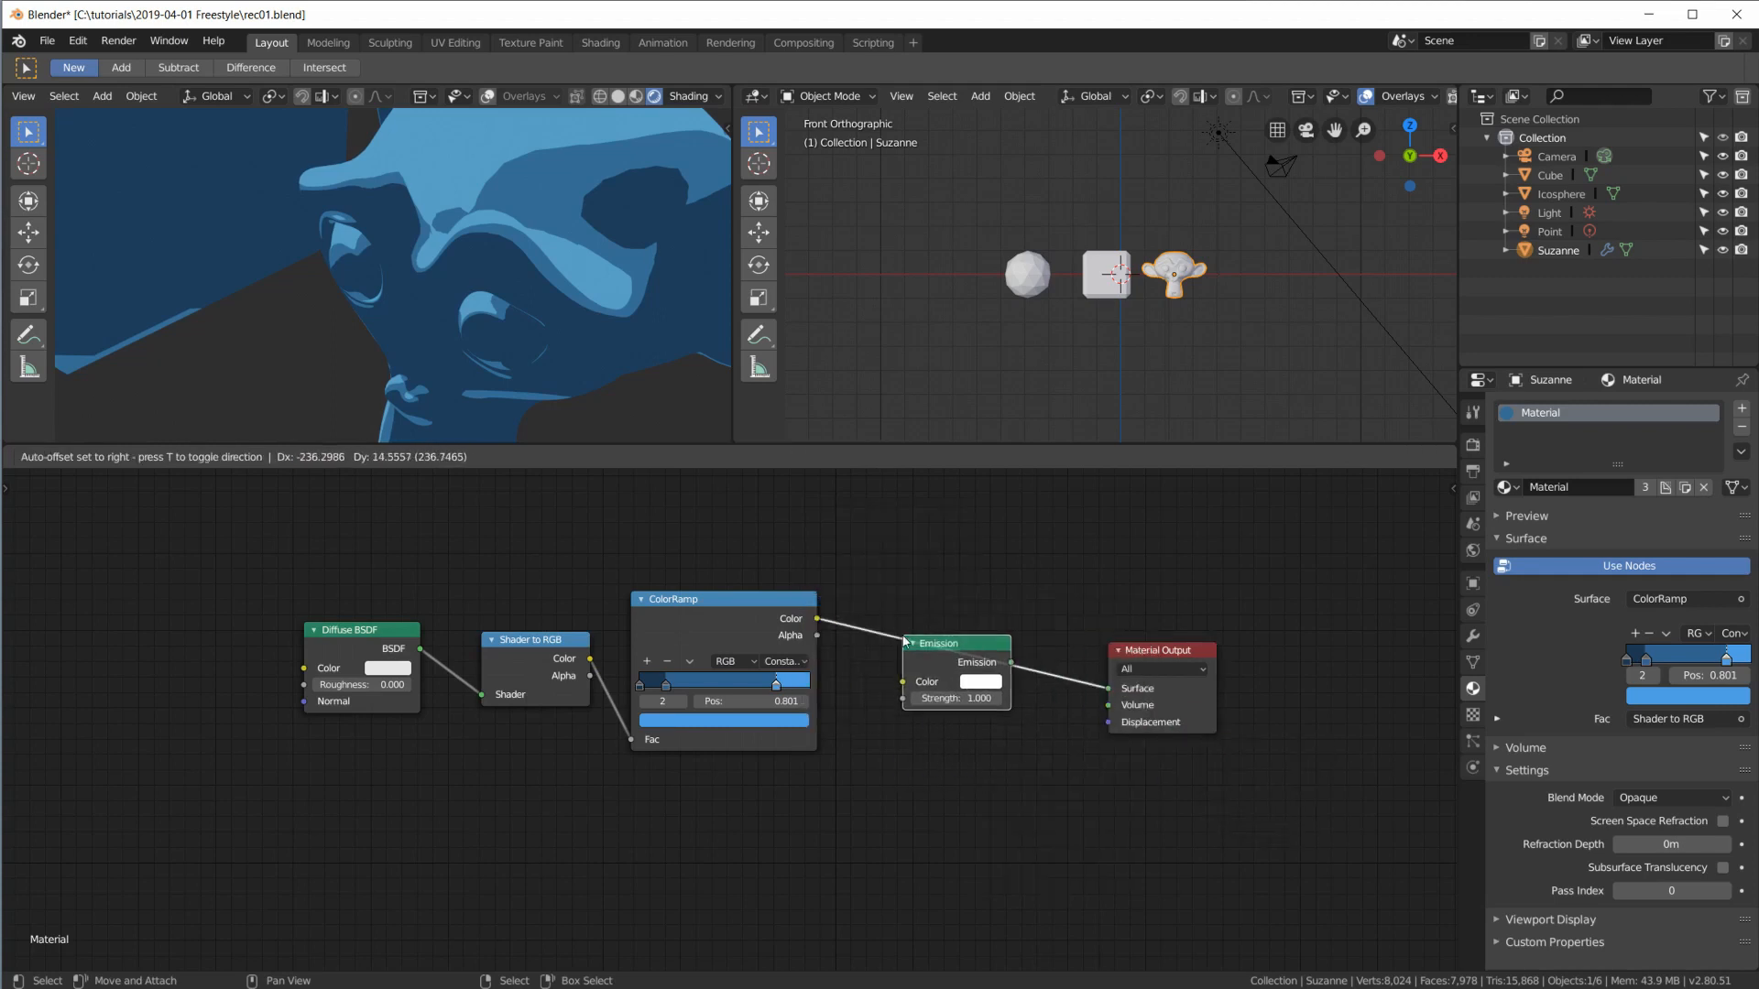
left_click(905, 641)
left_click(968, 644)
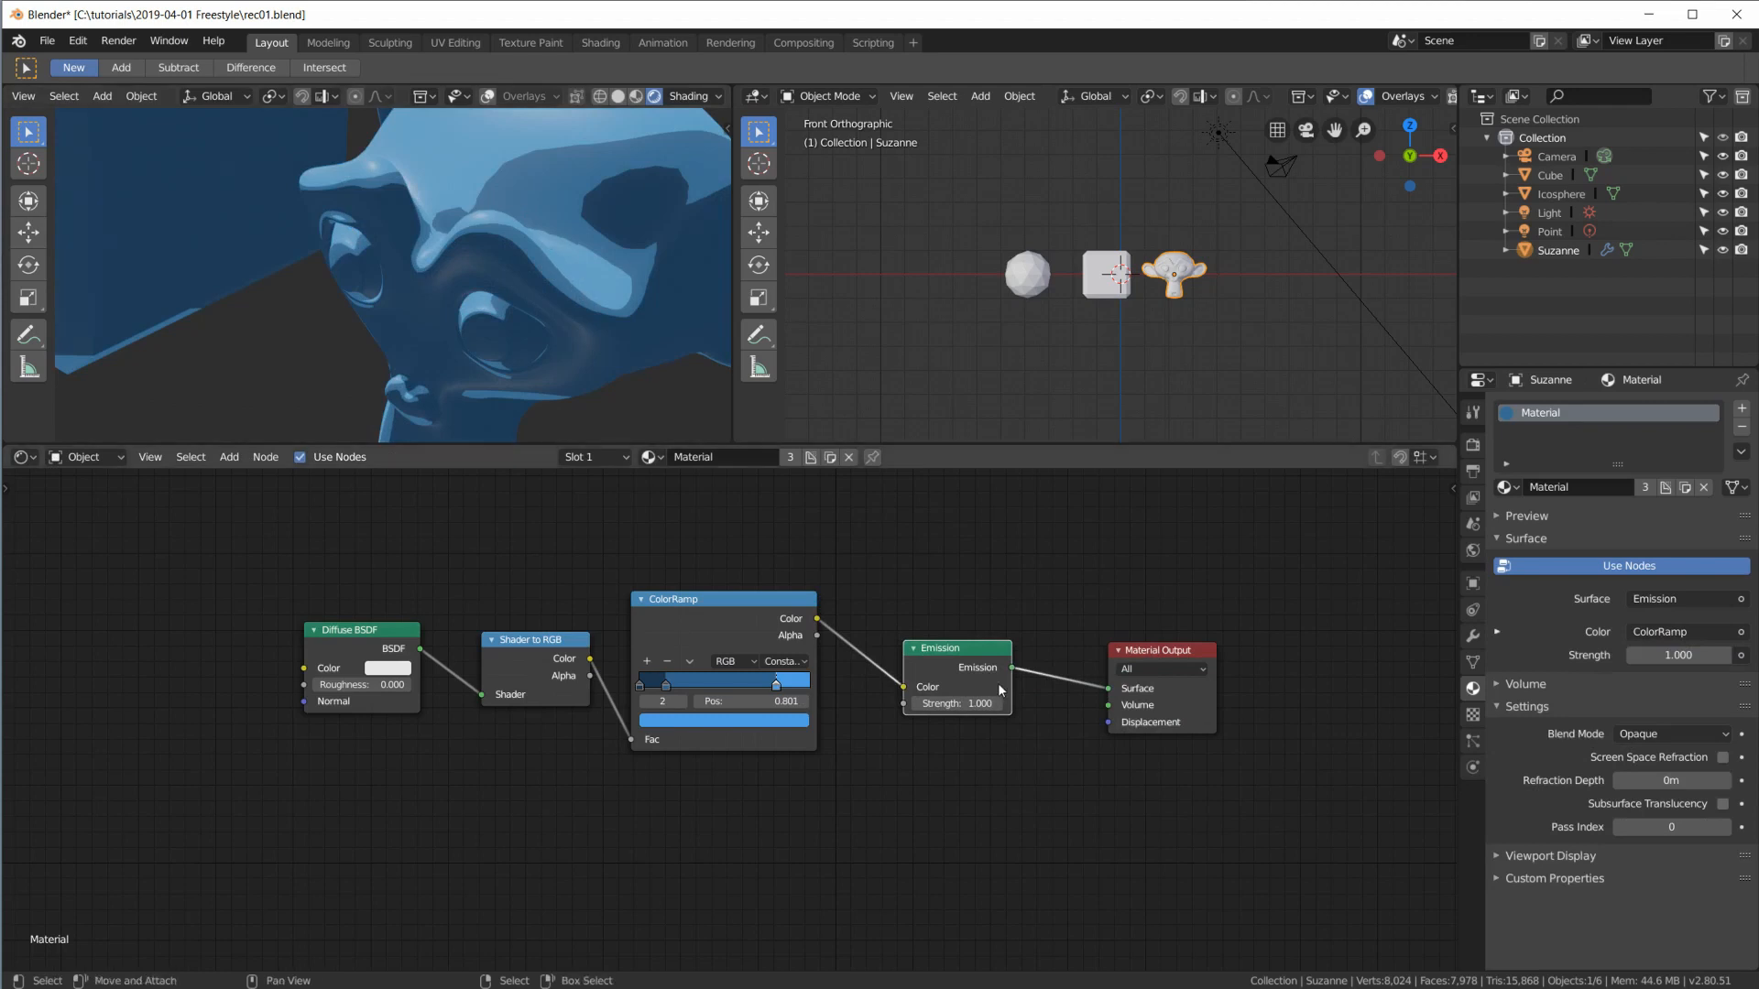
Step: Make the cube's shared material a single-user copy and rename it "red"
middle_click_drag(564, 268, 645, 293)
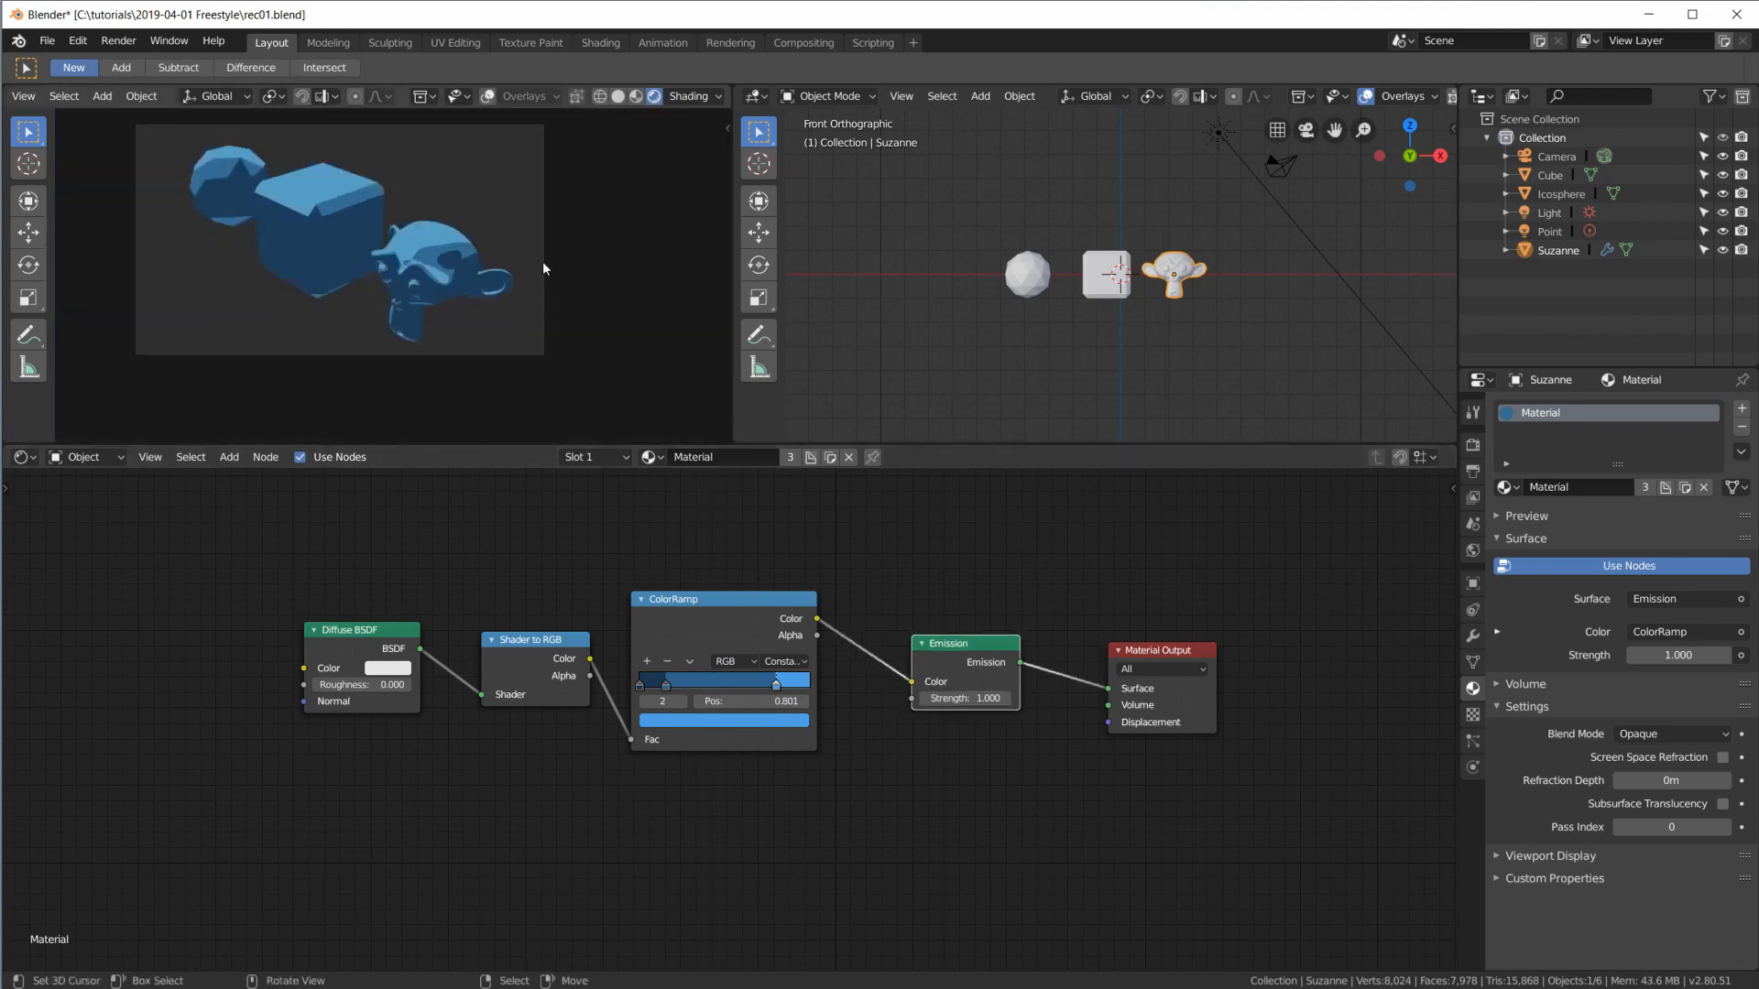
scroll(542, 261, "up", 5)
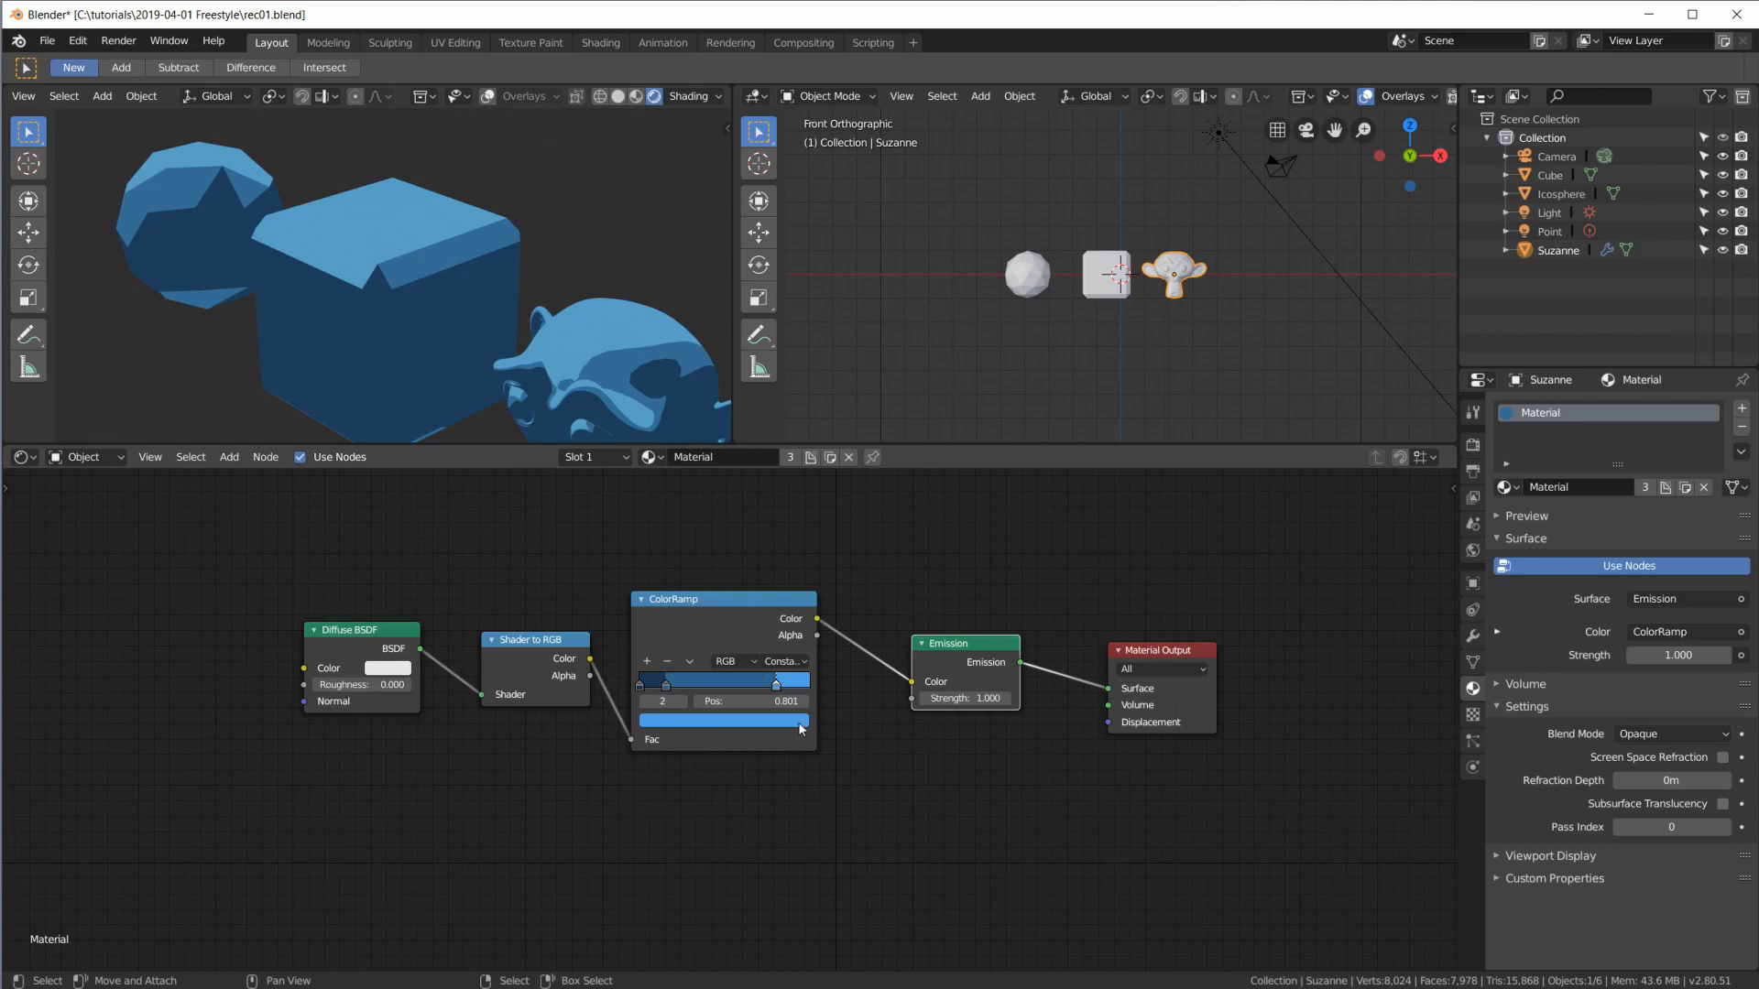
middle_click_drag(484, 326, 405, 179, "shift")
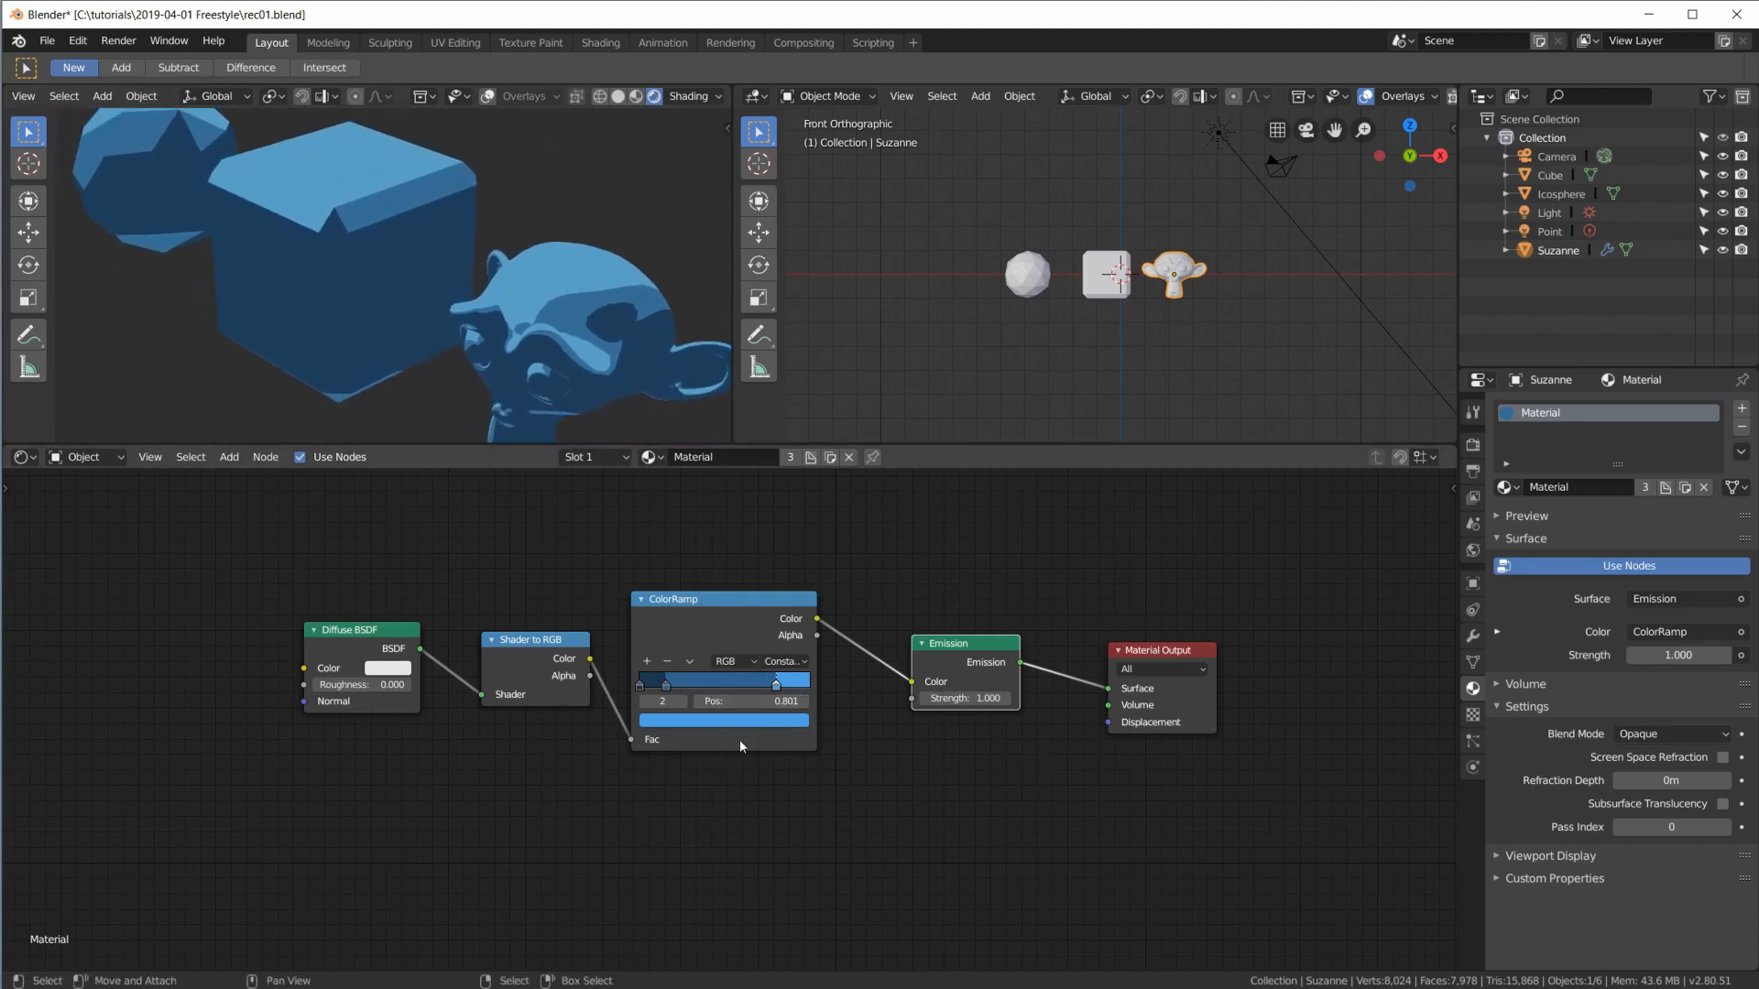
left_click(1104, 286)
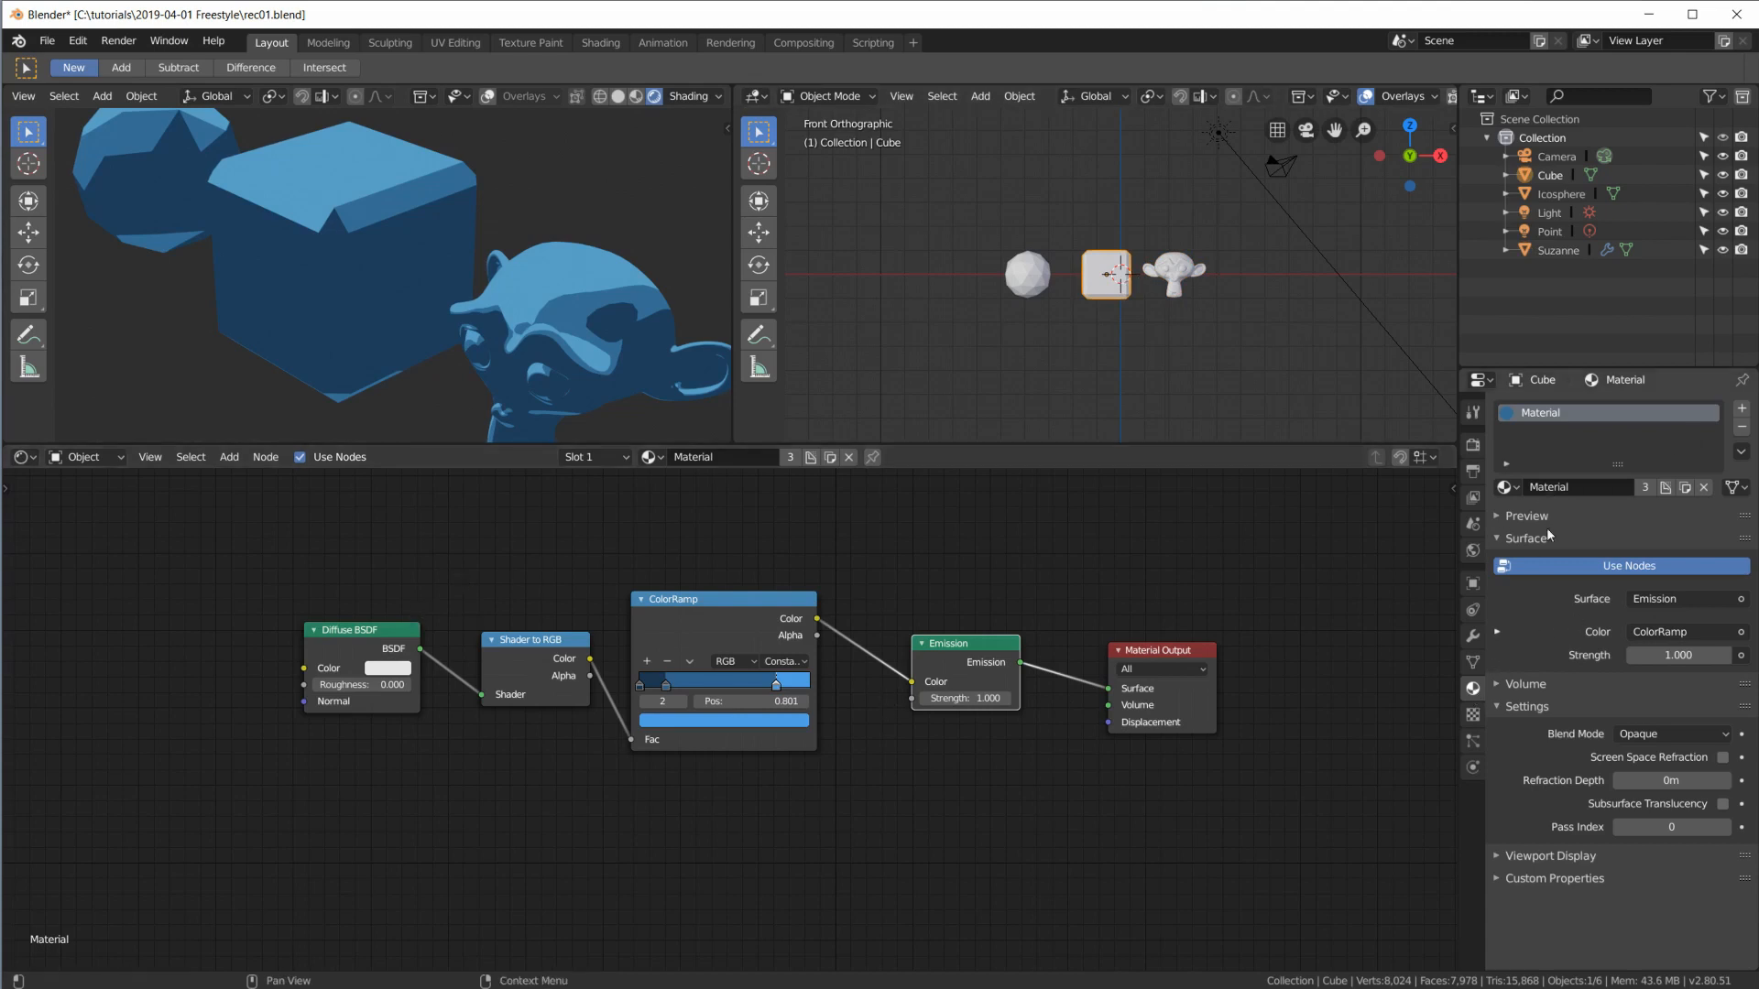
left_click(1646, 487)
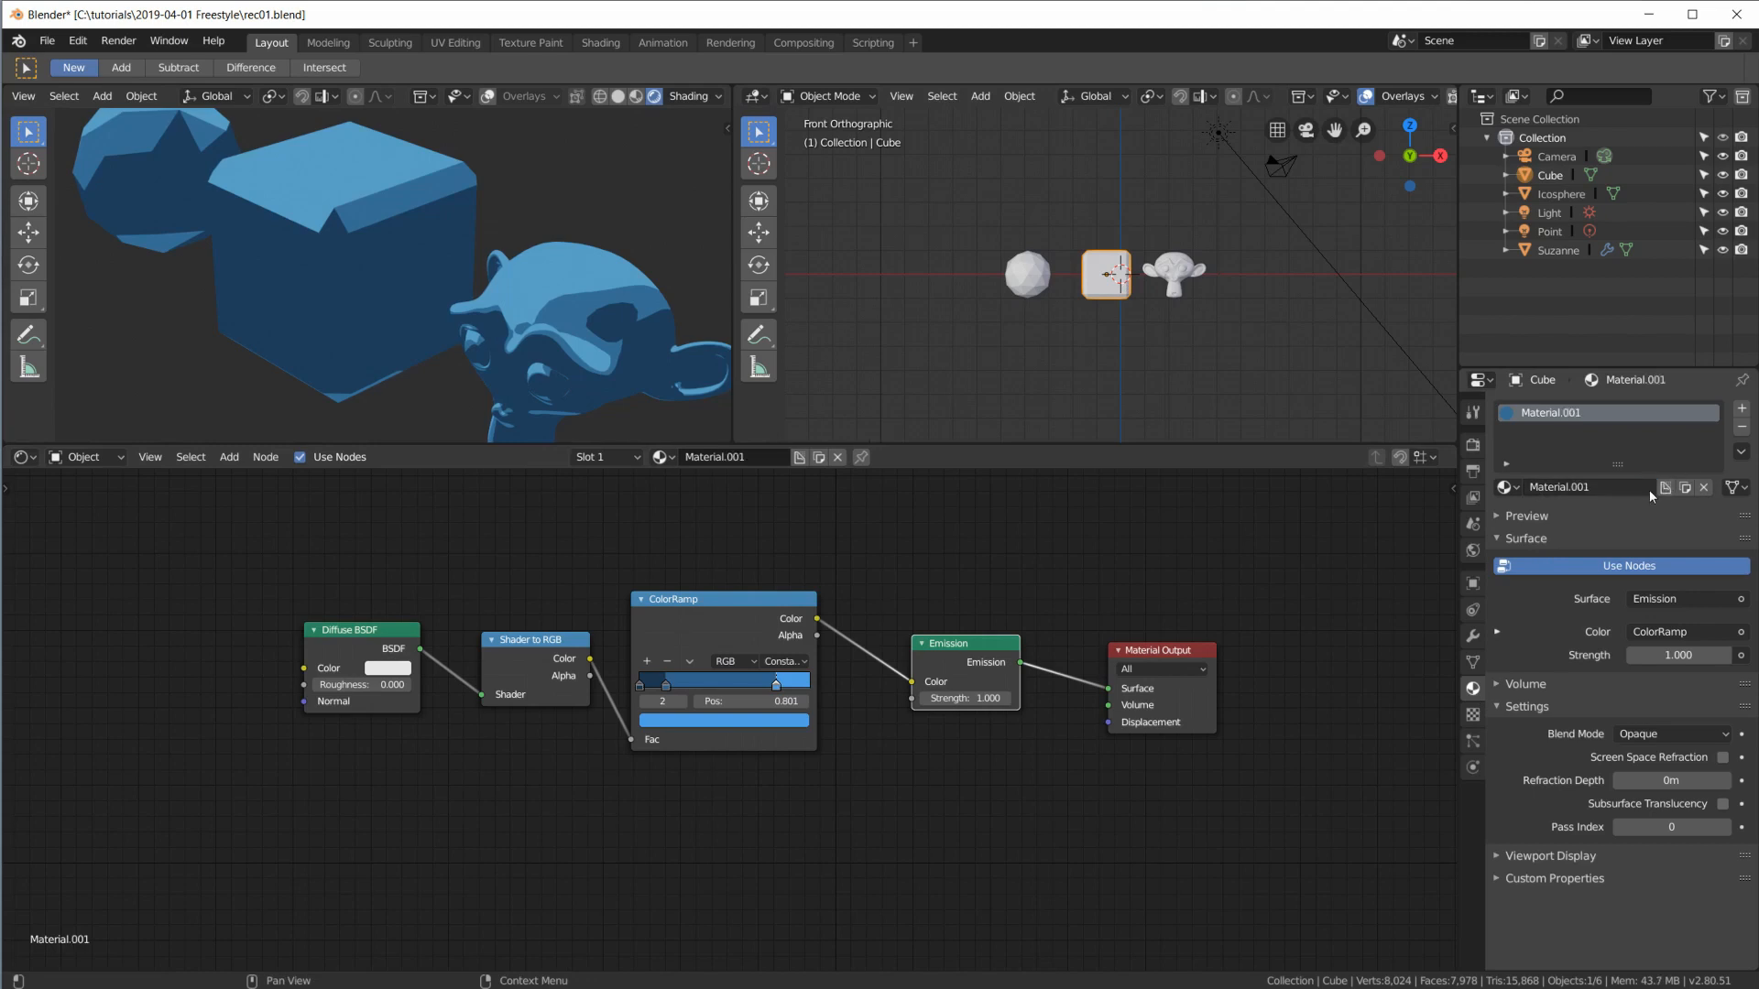
double_click(1599, 485)
type("red")
key("Return")
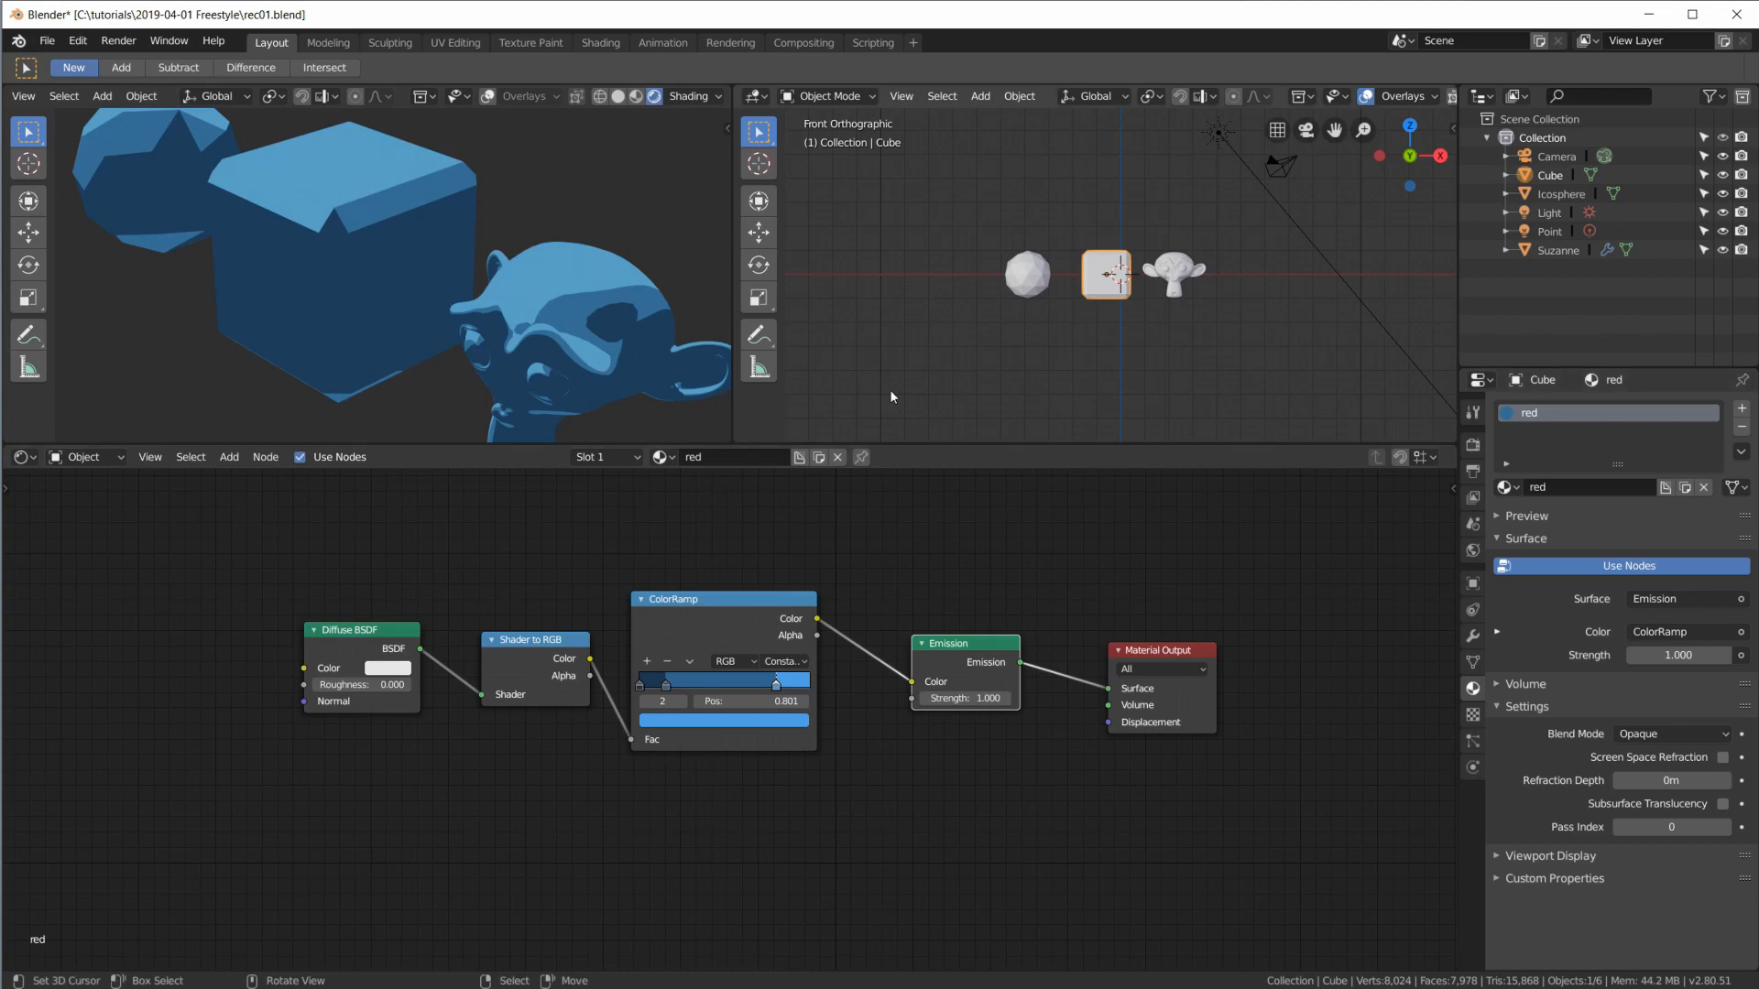
Step: Rename the monkey head's material to "blue"
left_click(1154, 280)
double_click(1580, 485)
type("blue")
key("Return")
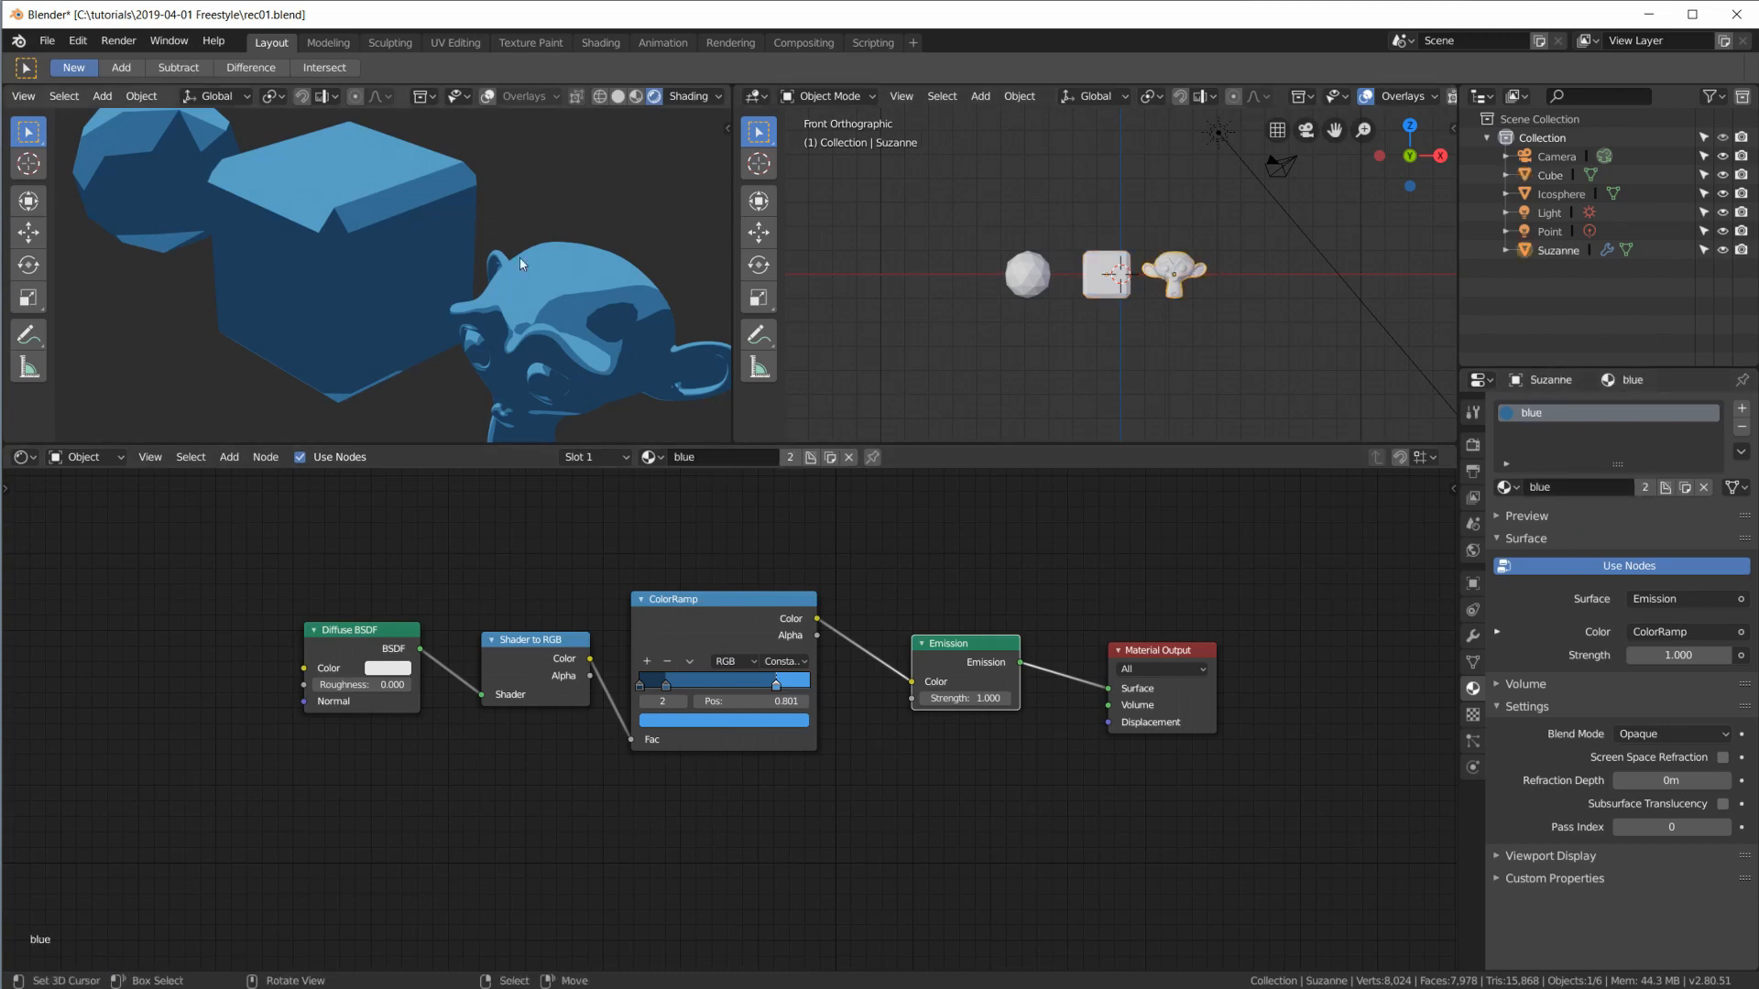
Step: Recolour the middle ColorRamp stop of the cube's material to red, with saturation about 0.70 and value about 0.555
left_click(397, 245)
scroll(738, 718, "up", 2)
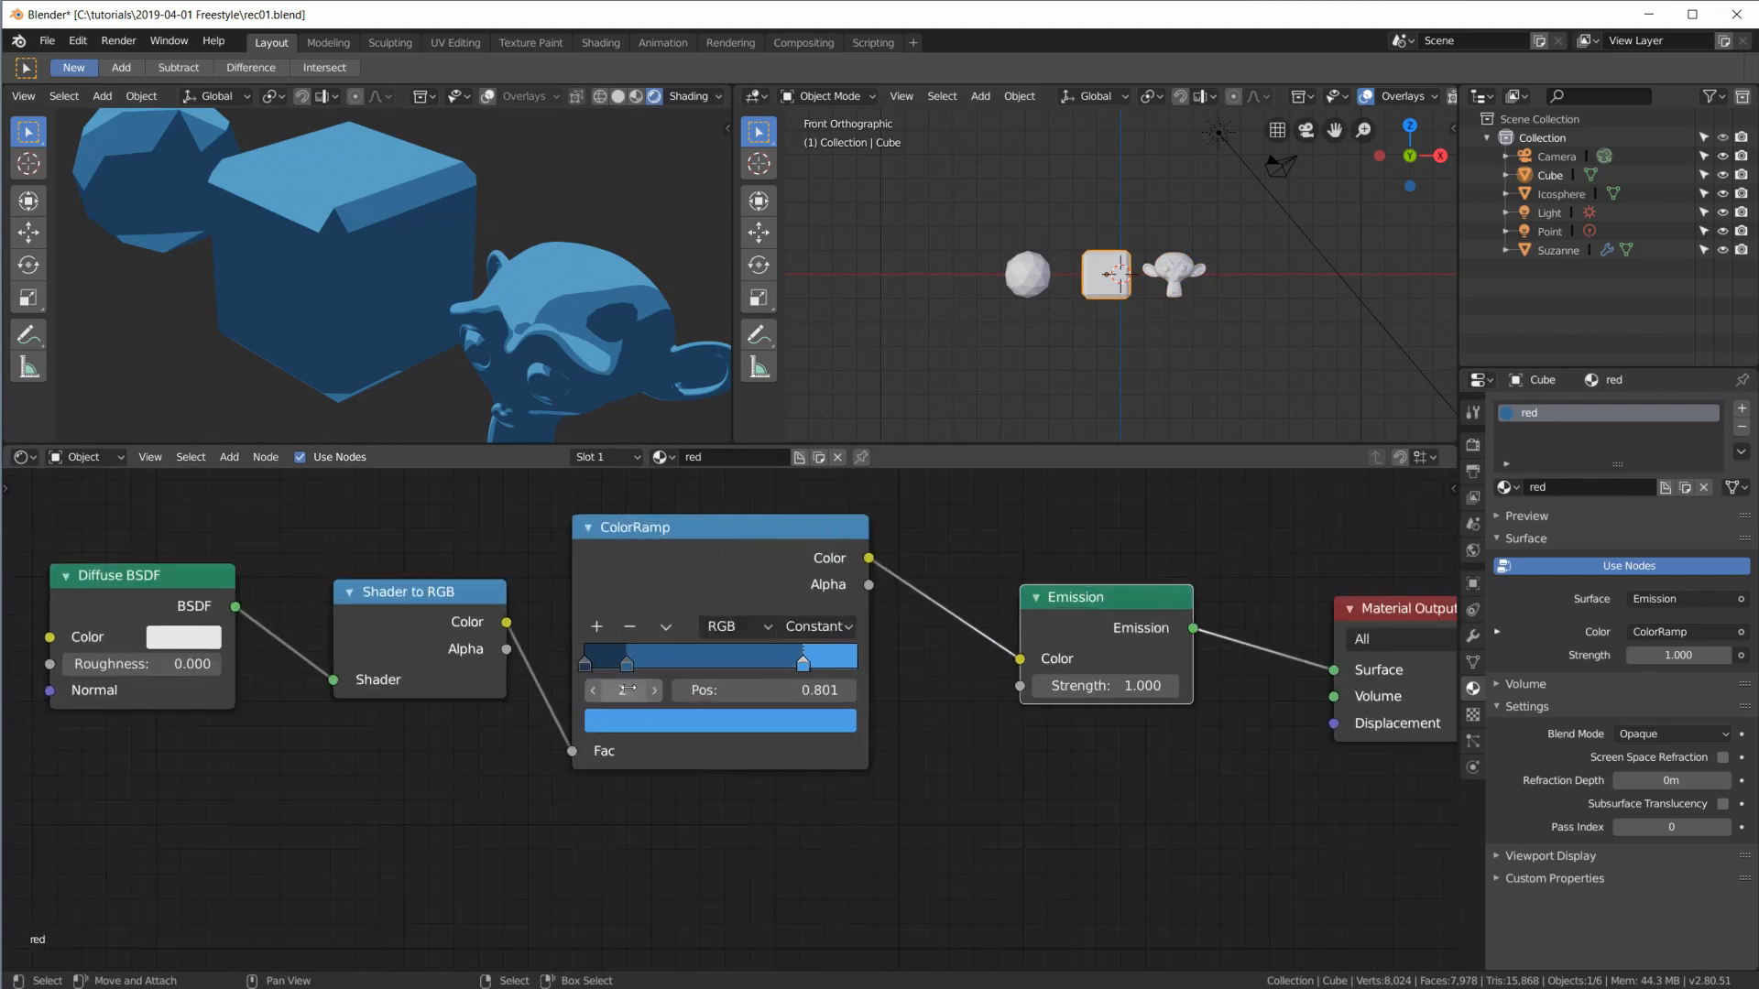
left_click(627, 661)
left_click(640, 721)
left_click(686, 429)
mouse_move(686, 430)
left_mouse_down()
mouse_move(700, 530)
mouse_move(686, 519)
left_mouse_up()
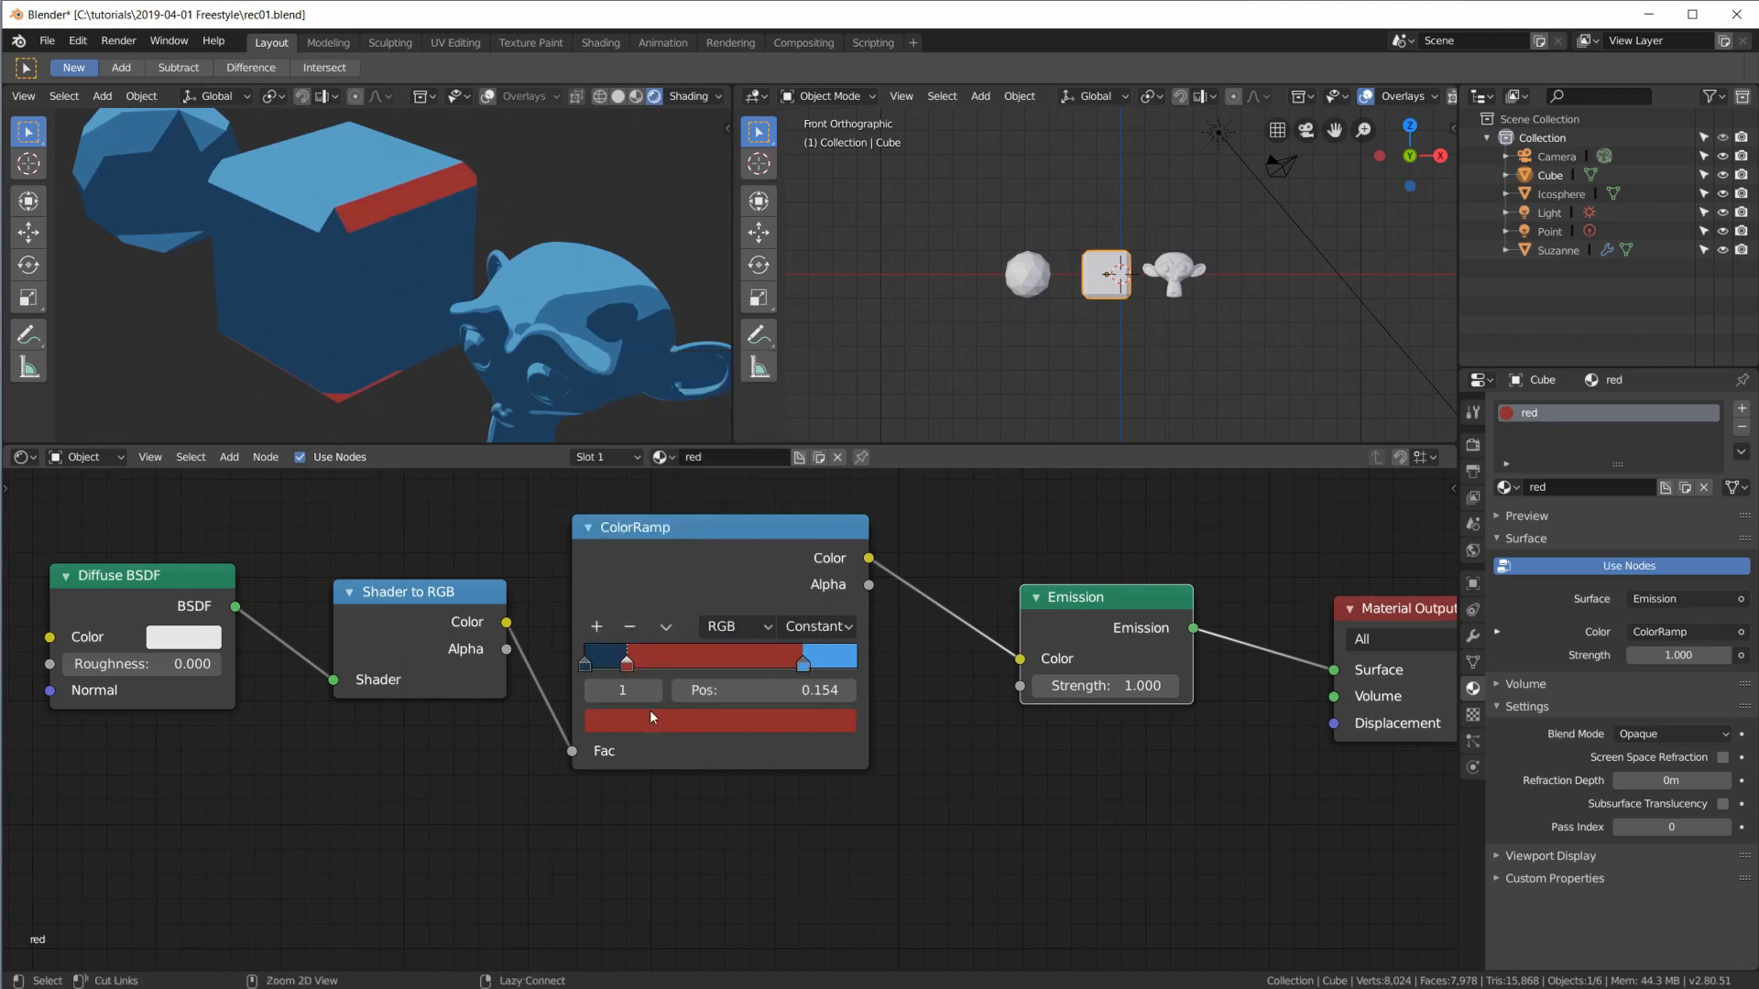
Step: Paste the copied red onto the first ColorRamp stop and lower its brightness value to 0.293 for a dark red
left_click(587, 664)
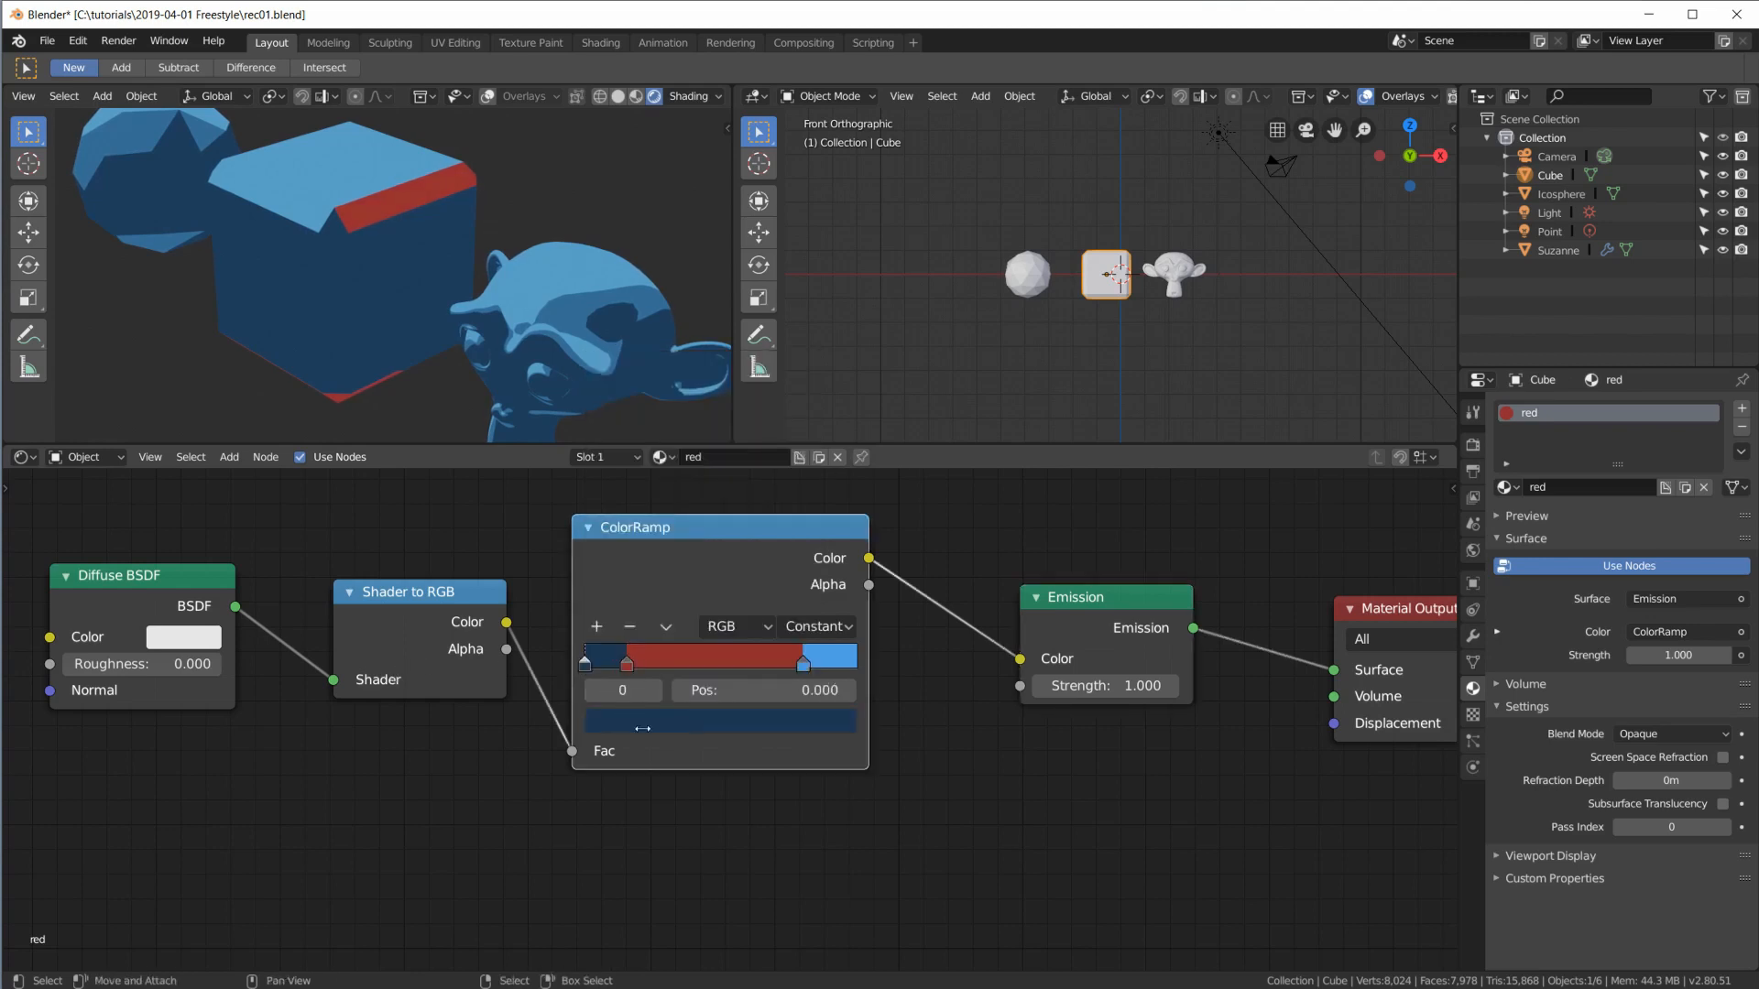
key("ctrl+v")
left_click_drag(798, 446, 798, 484)
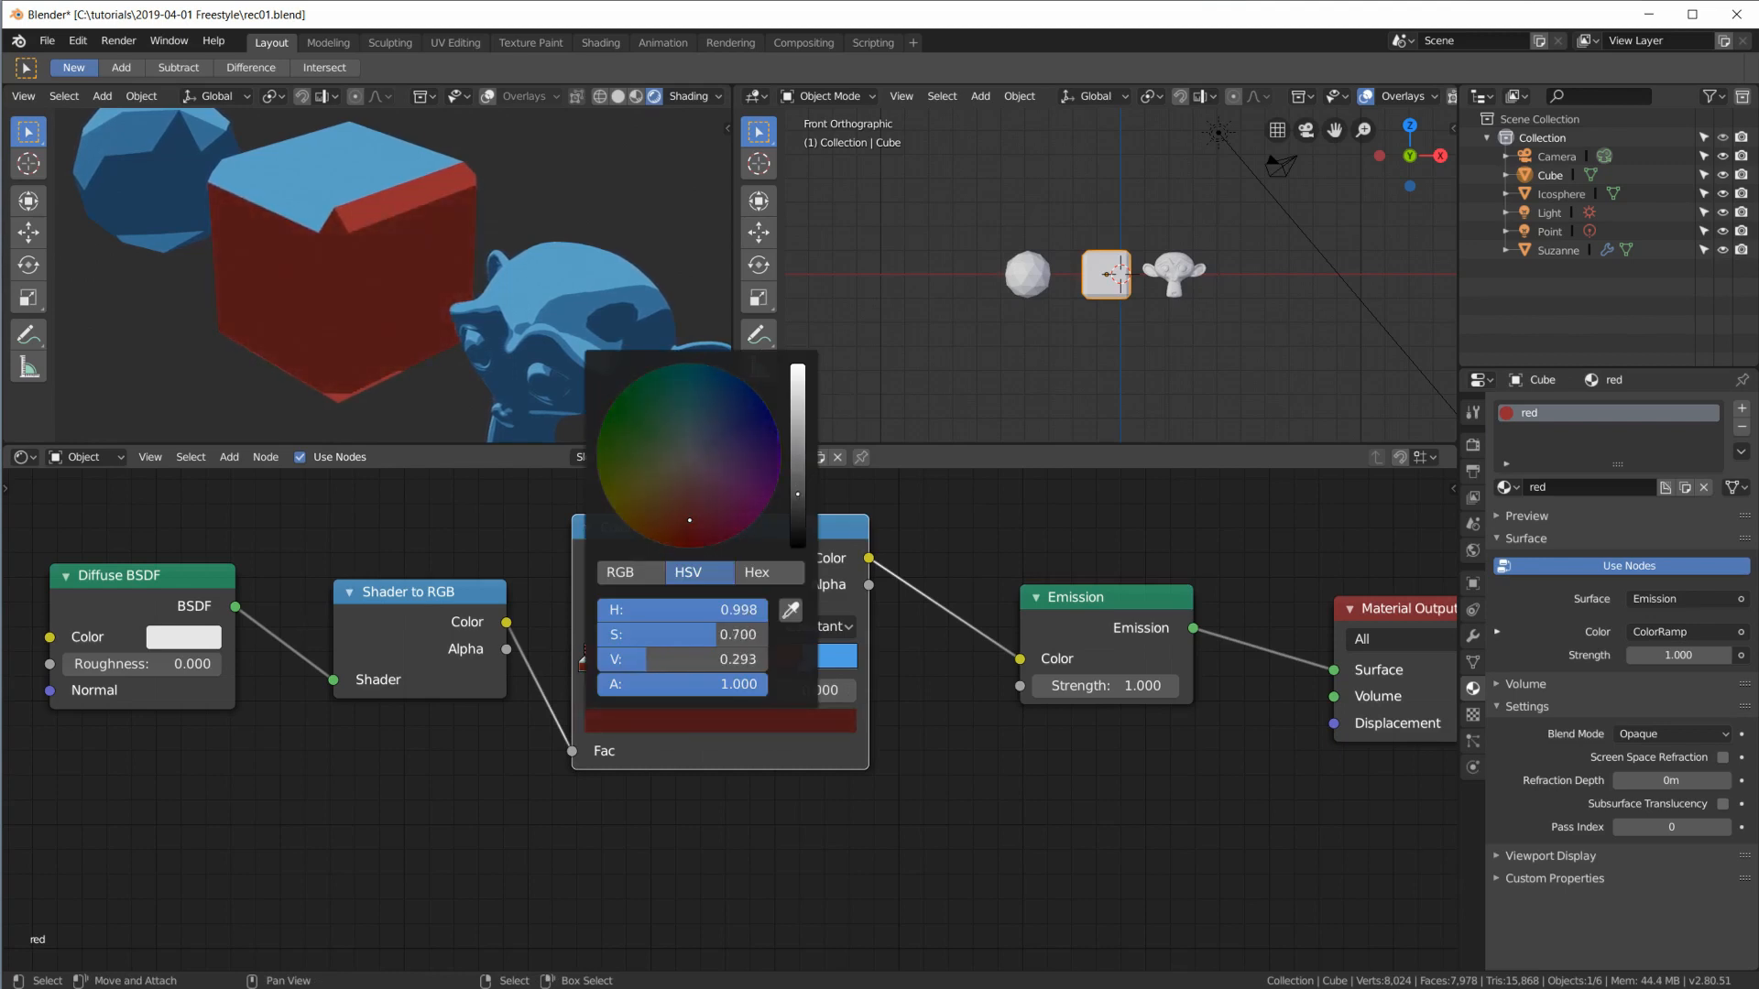
Step: Paste the copied red onto the last ColorRamp stop and raise its brightness value to about 0.845 for a light red
left_click(803, 665)
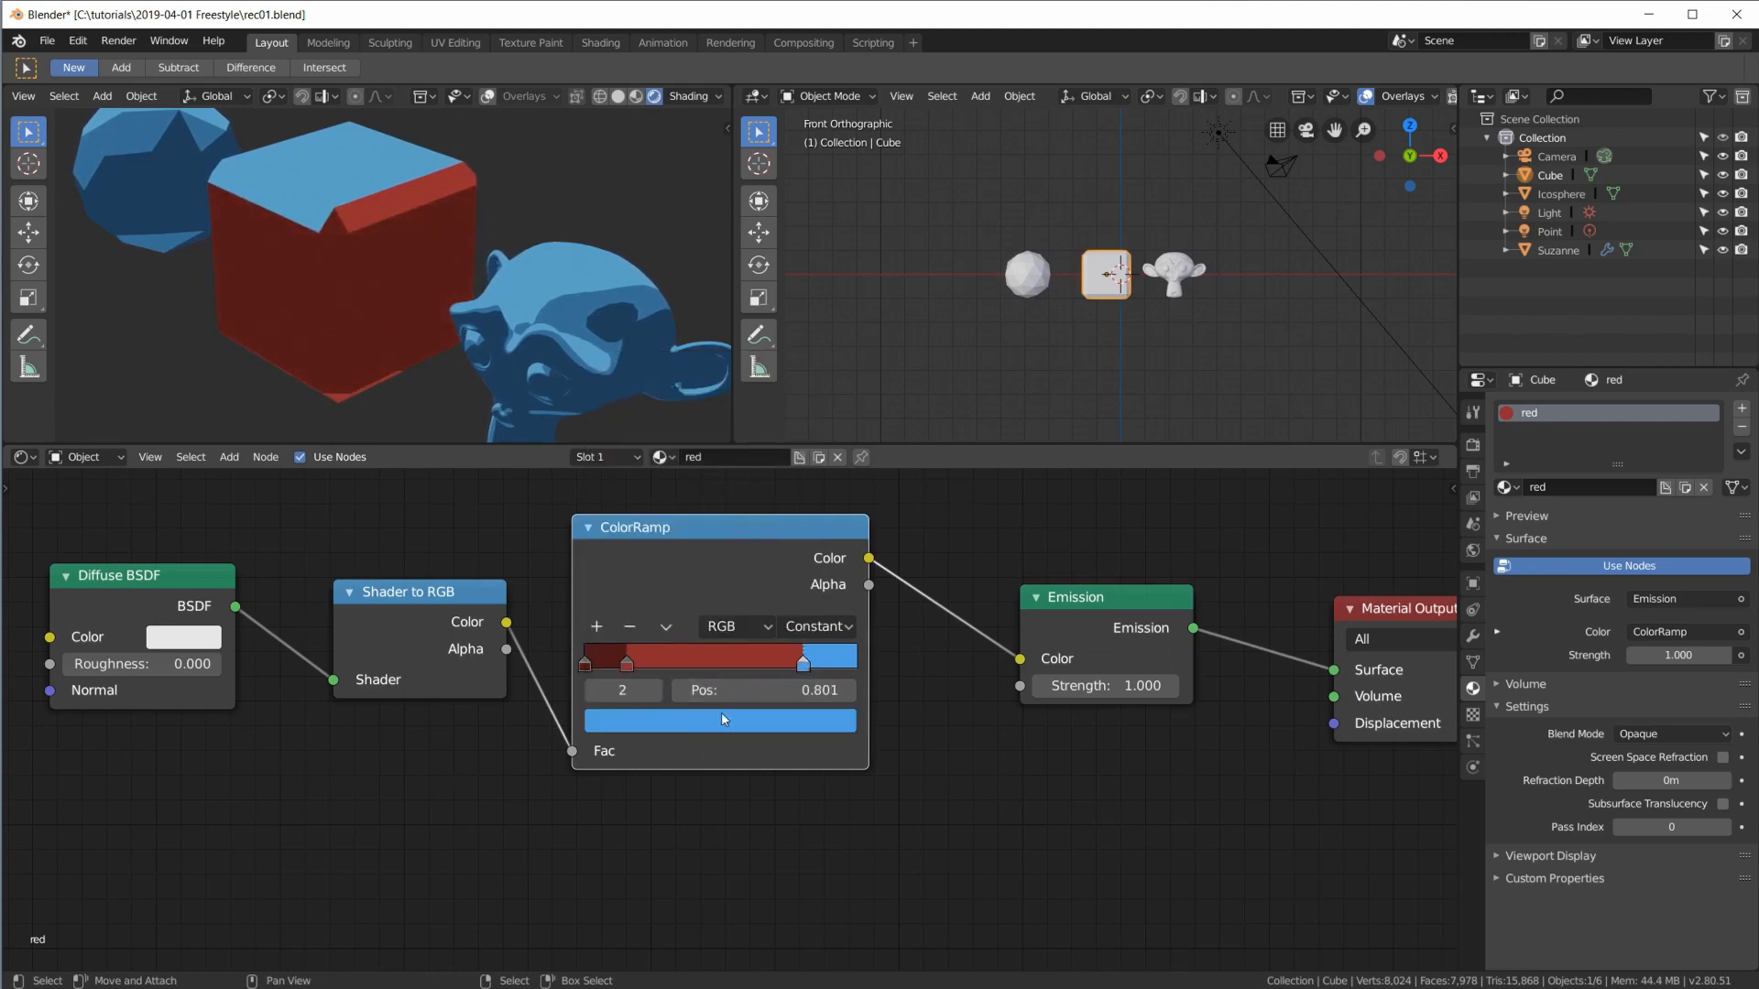
key("ctrl+v")
left_click(801, 717)
left_click(745, 716)
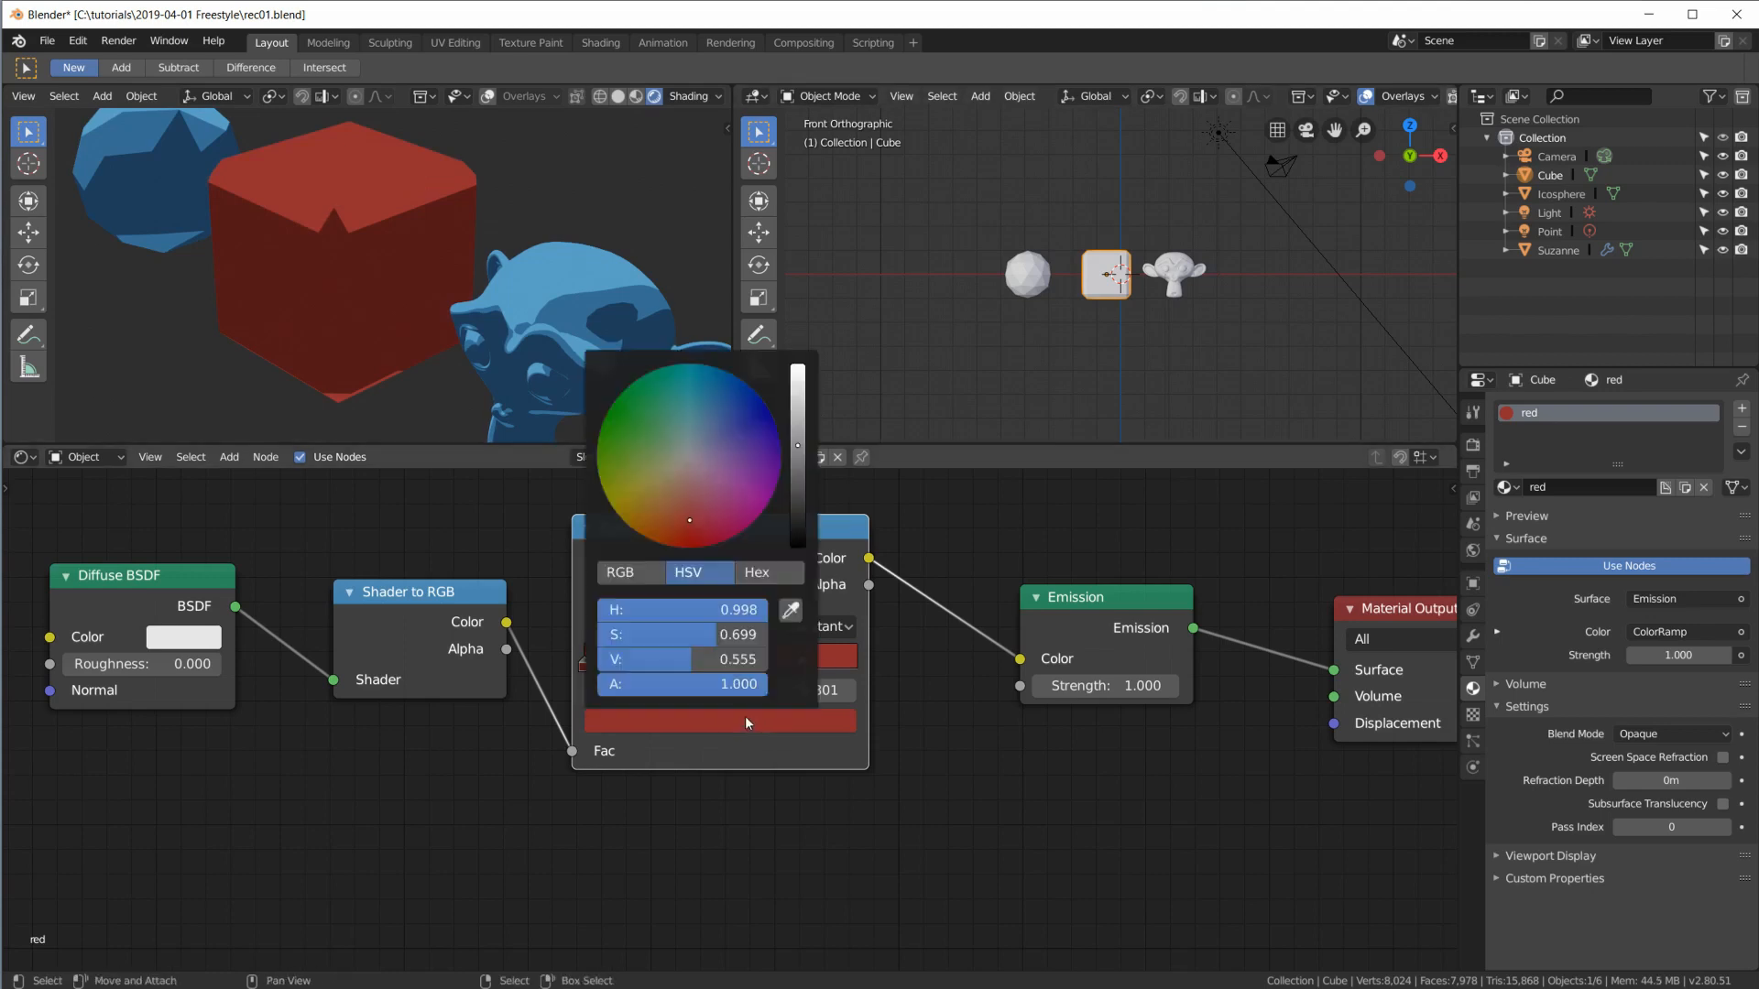
left_click_drag(798, 446, 798, 408)
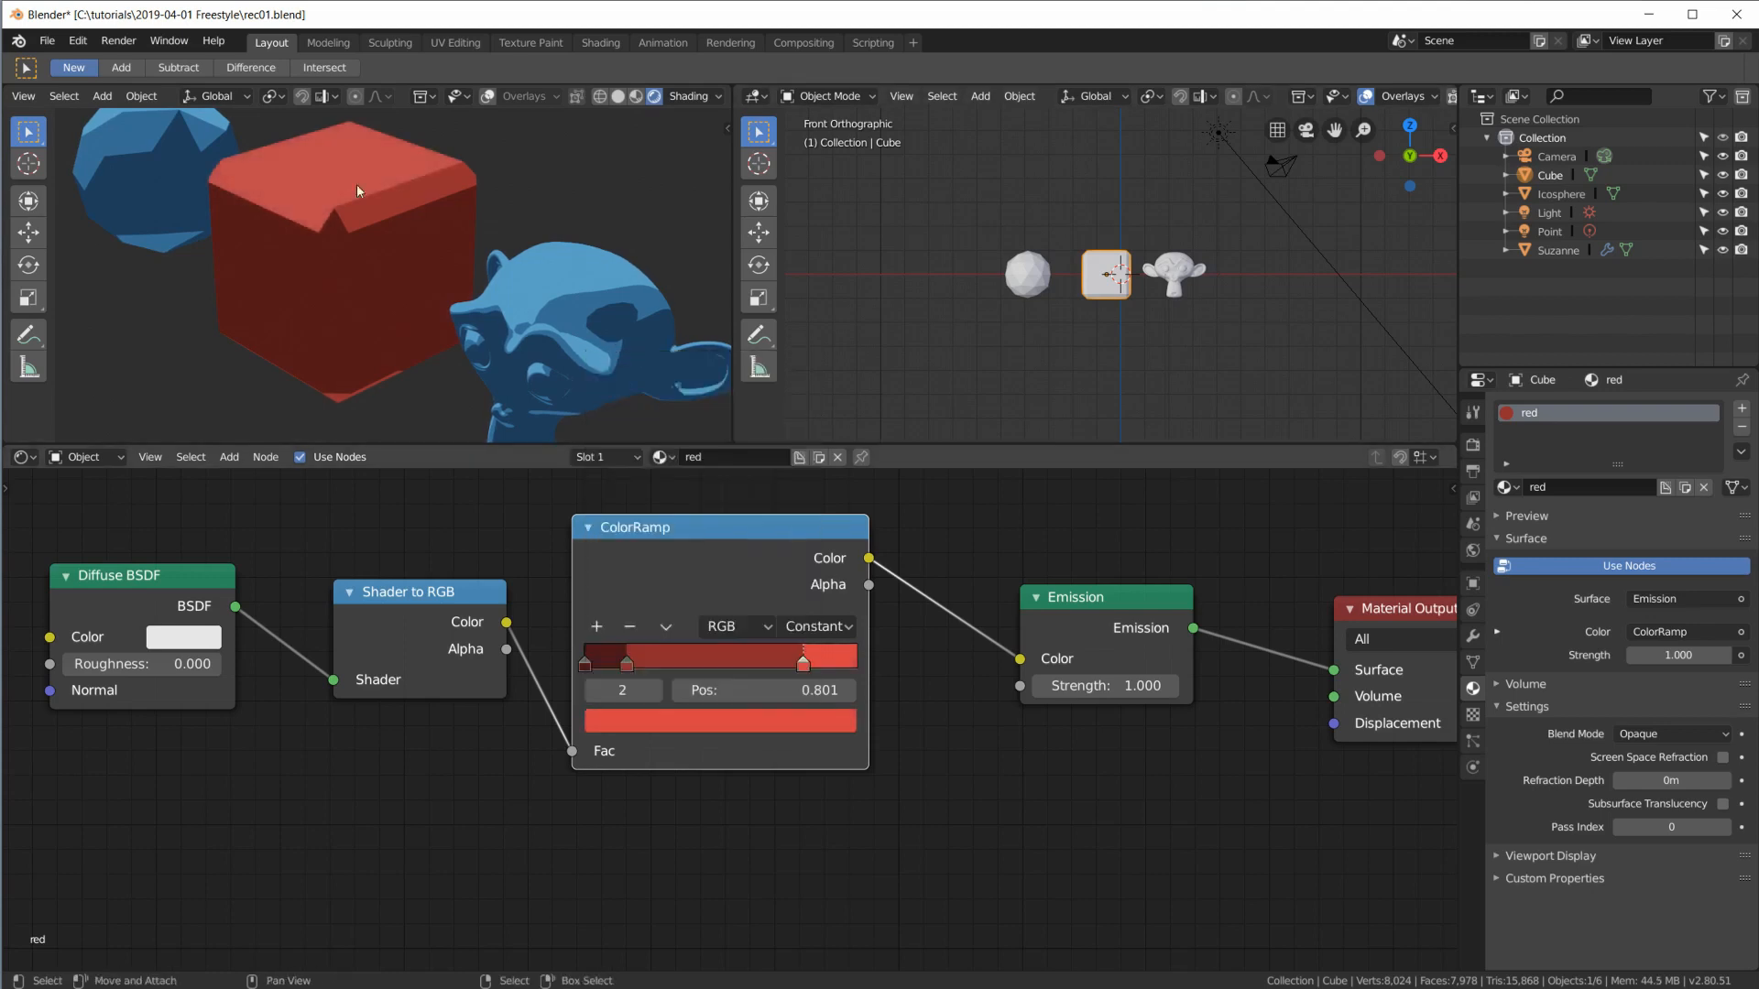
Step: Move the Material Output node of the red material up and farther away from the Emission node
key("KP_0")
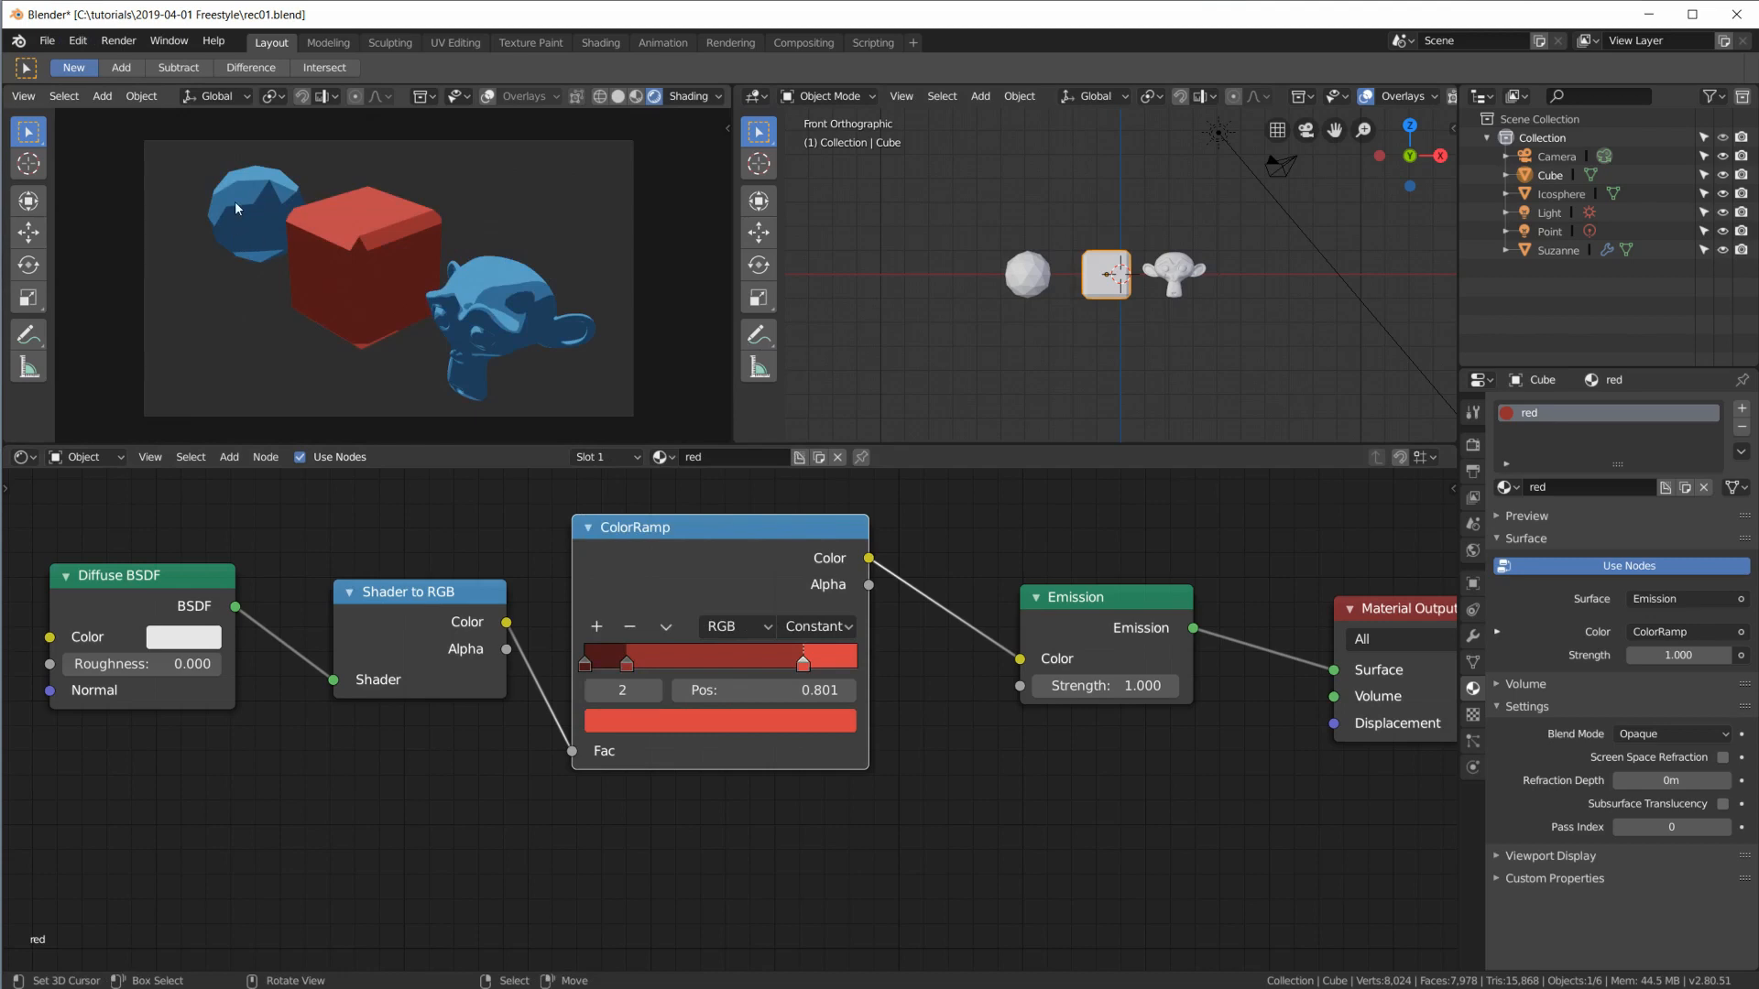
scroll(1074, 705, "down", 2)
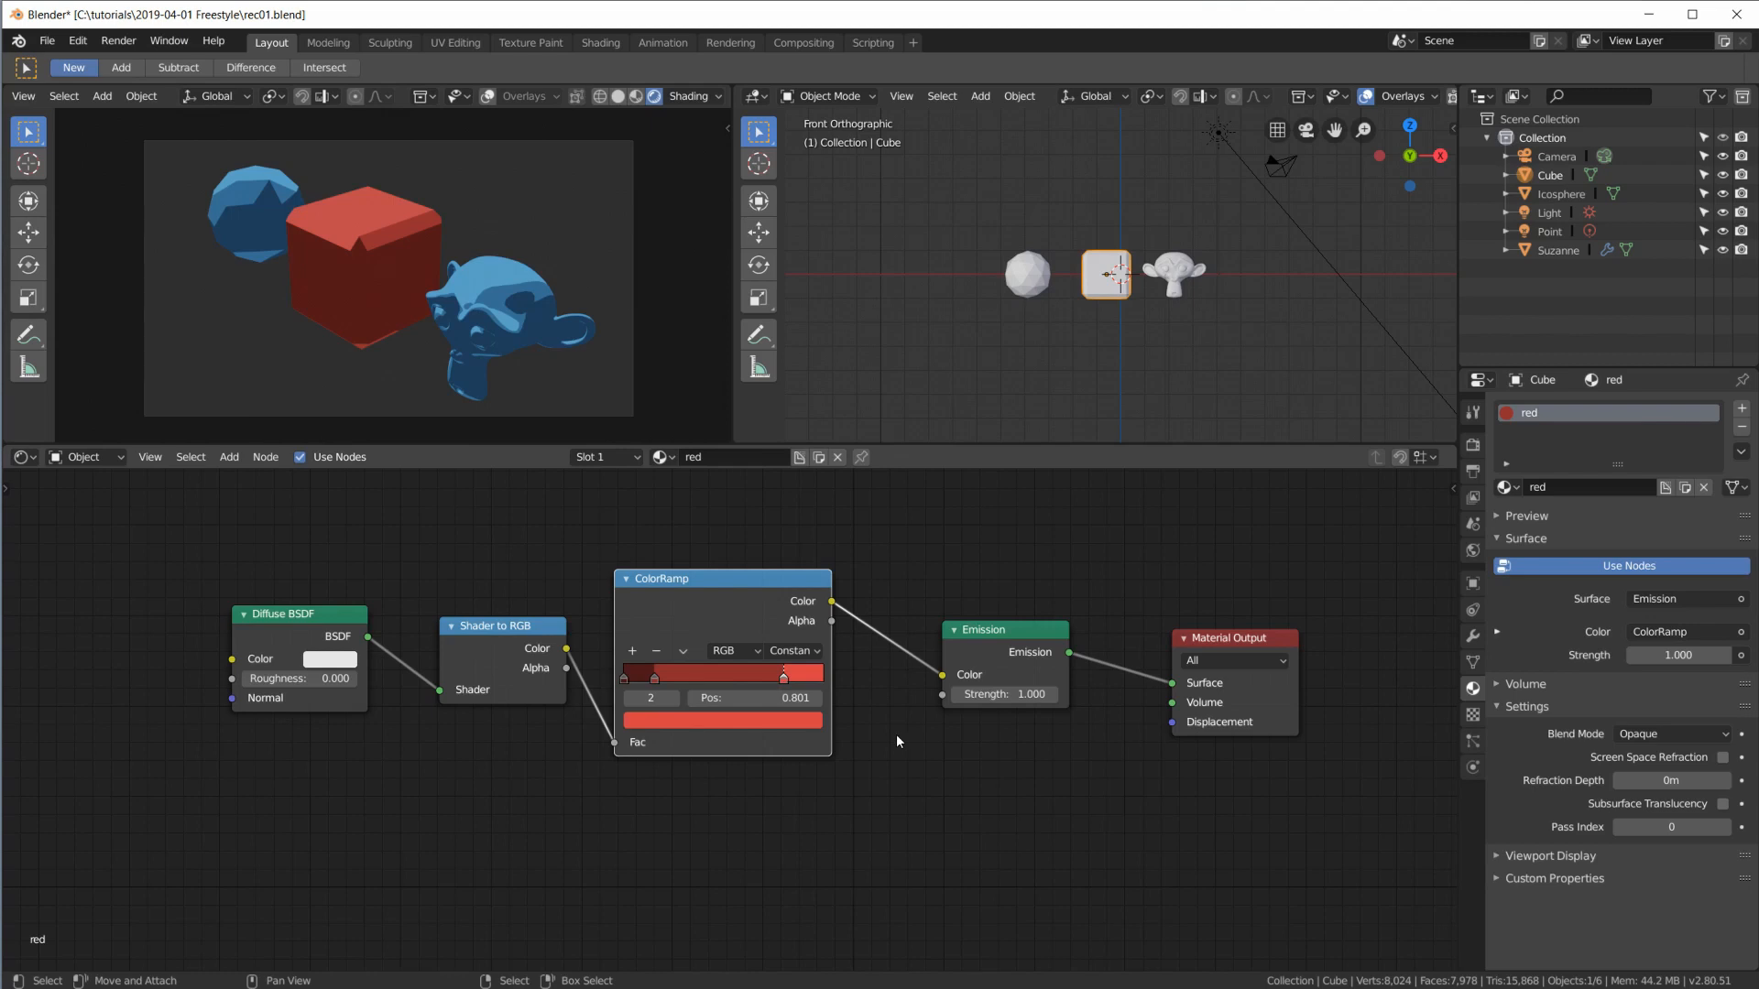
middle_click_drag(910, 747, 917, 815)
mouse_move(749, 661)
left_mouse_down()
mouse_move(759, 641)
mouse_move(755, 661)
left_mouse_up()
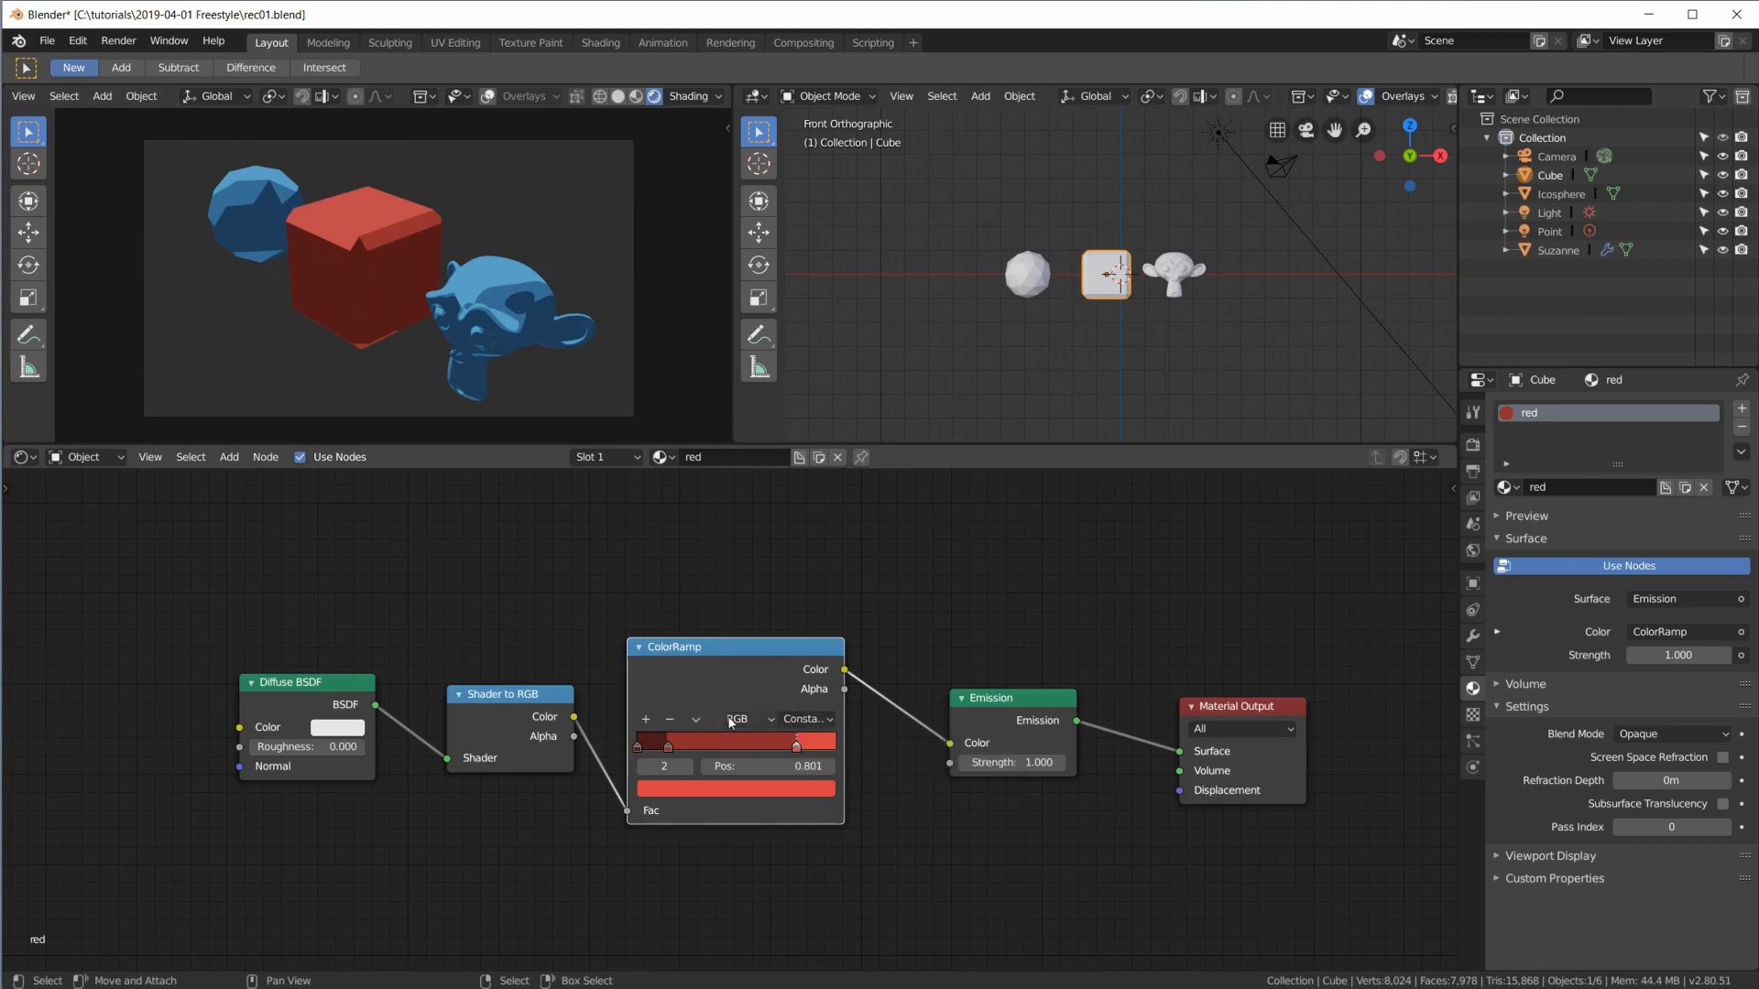
scroll(778, 676, "down", 2)
middle_click_drag(779, 676, 776, 811)
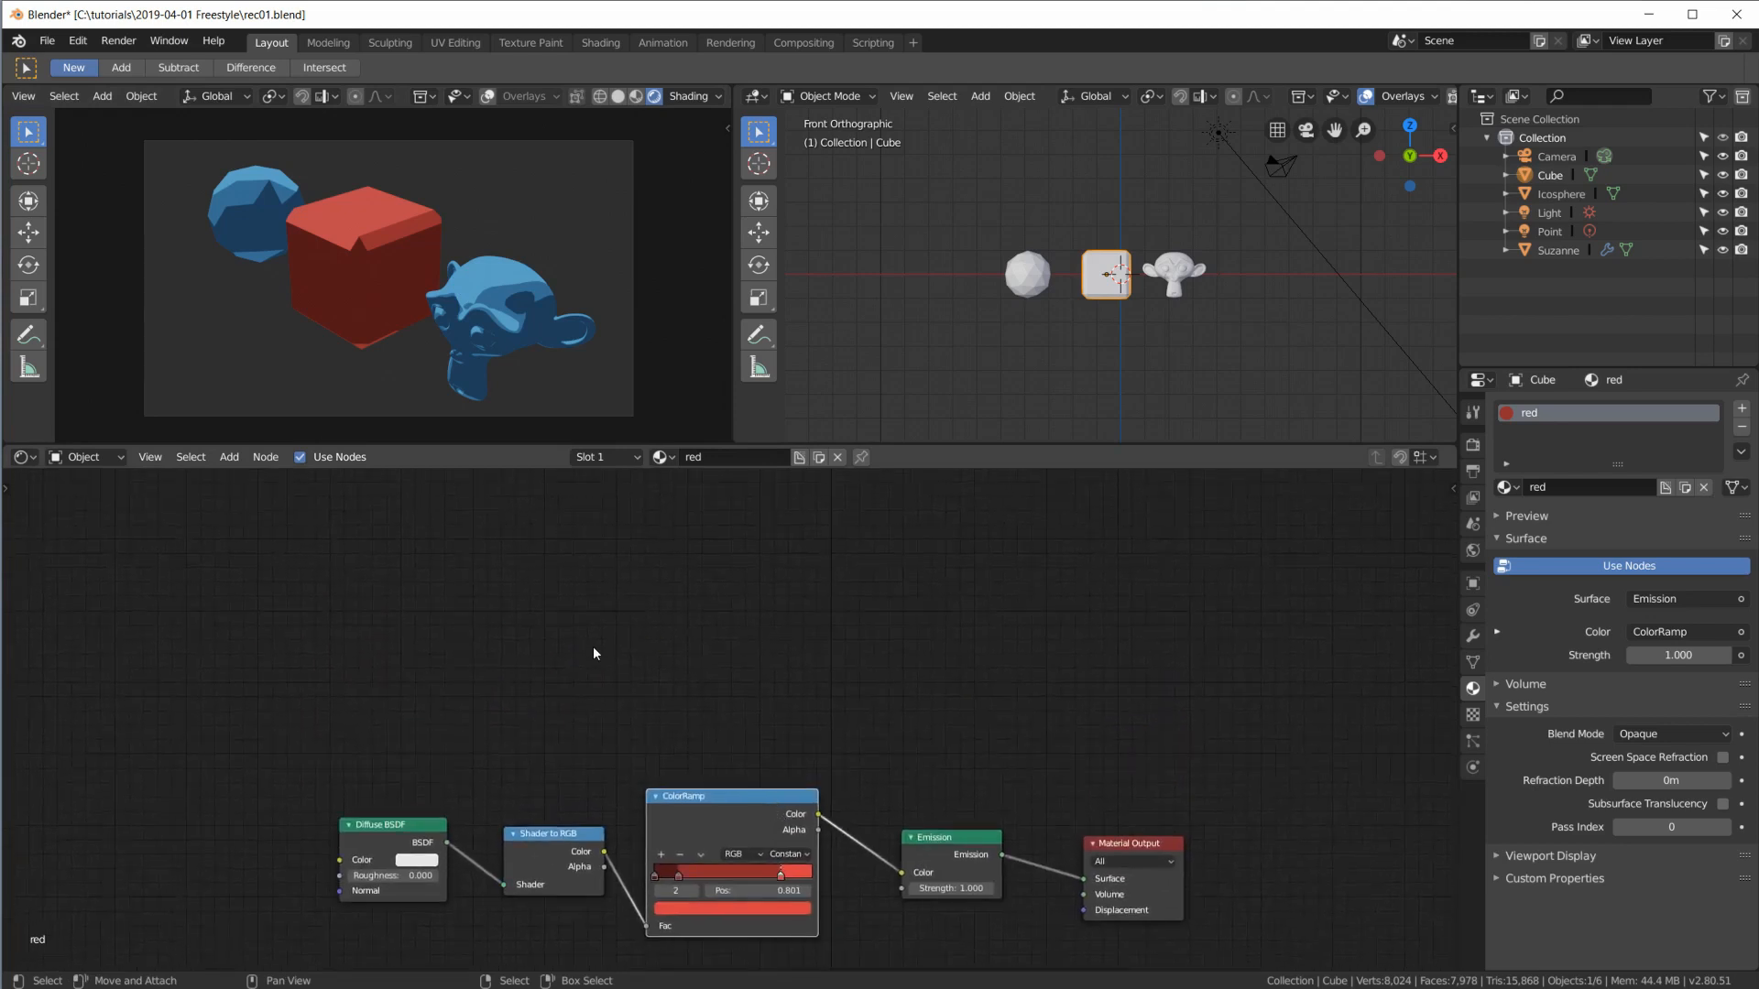
left_click_drag(1133, 844, 1318, 723)
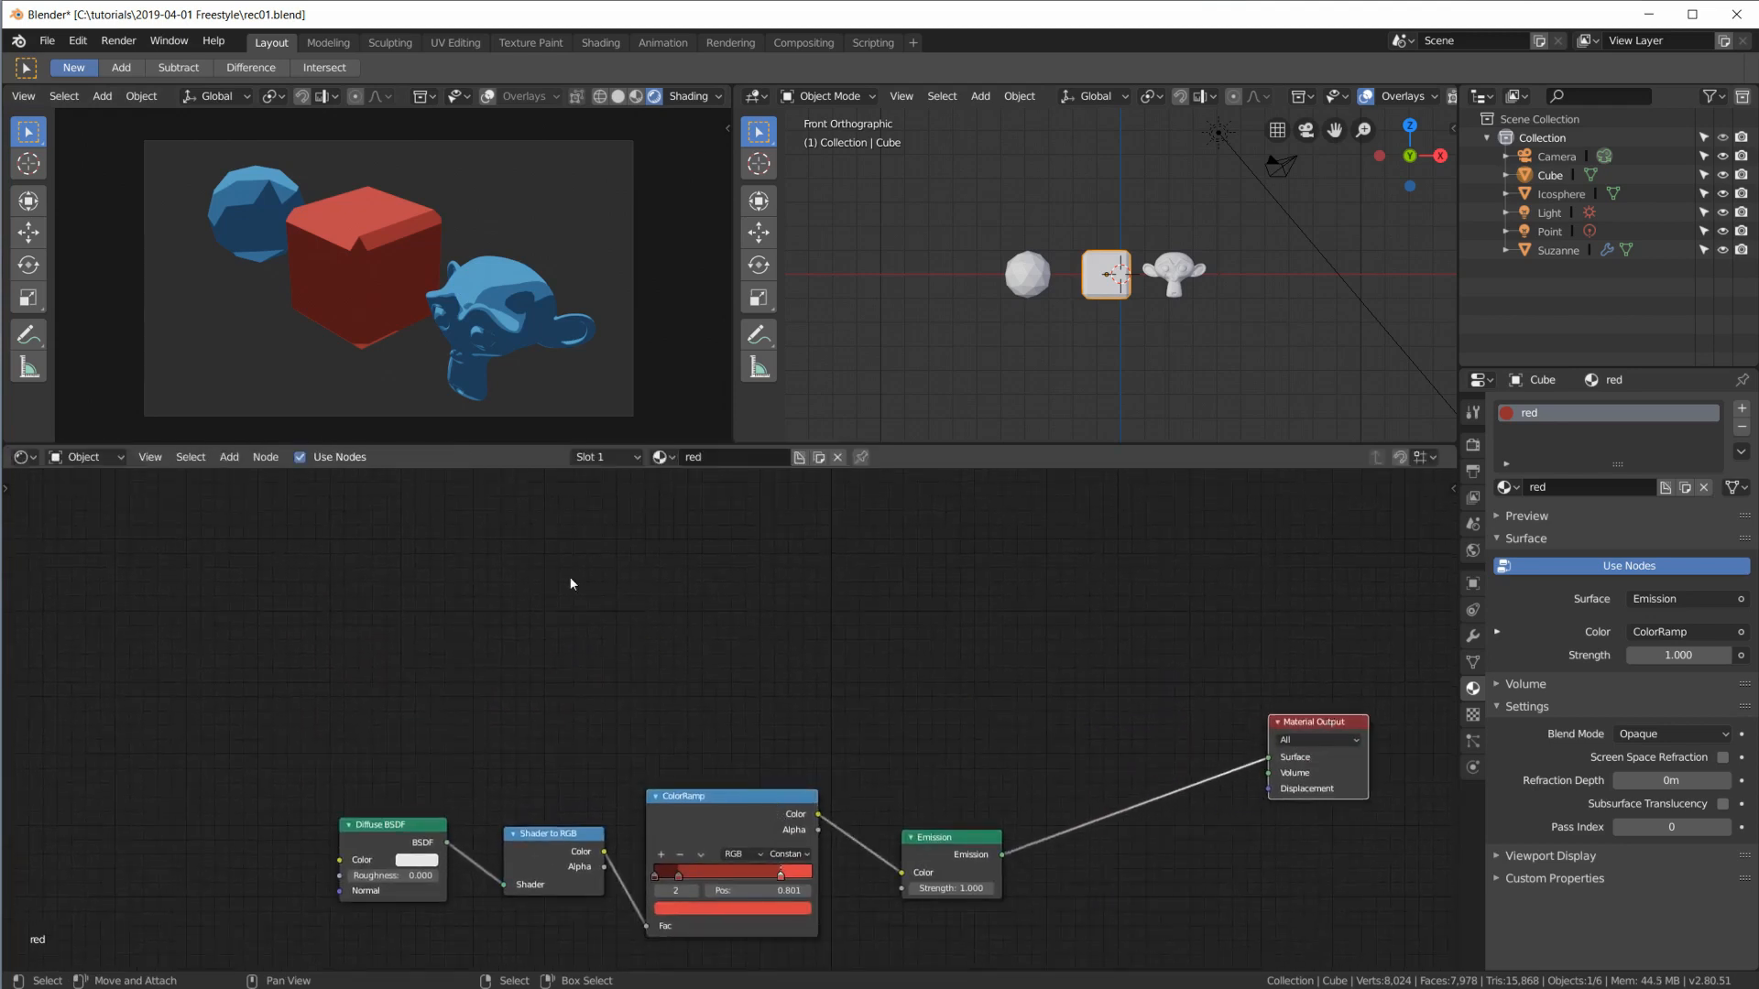
Step: Add an RGB node before and above the Diffuse BSDF and copy the ColorRamp's light red into it
key("shift+a")
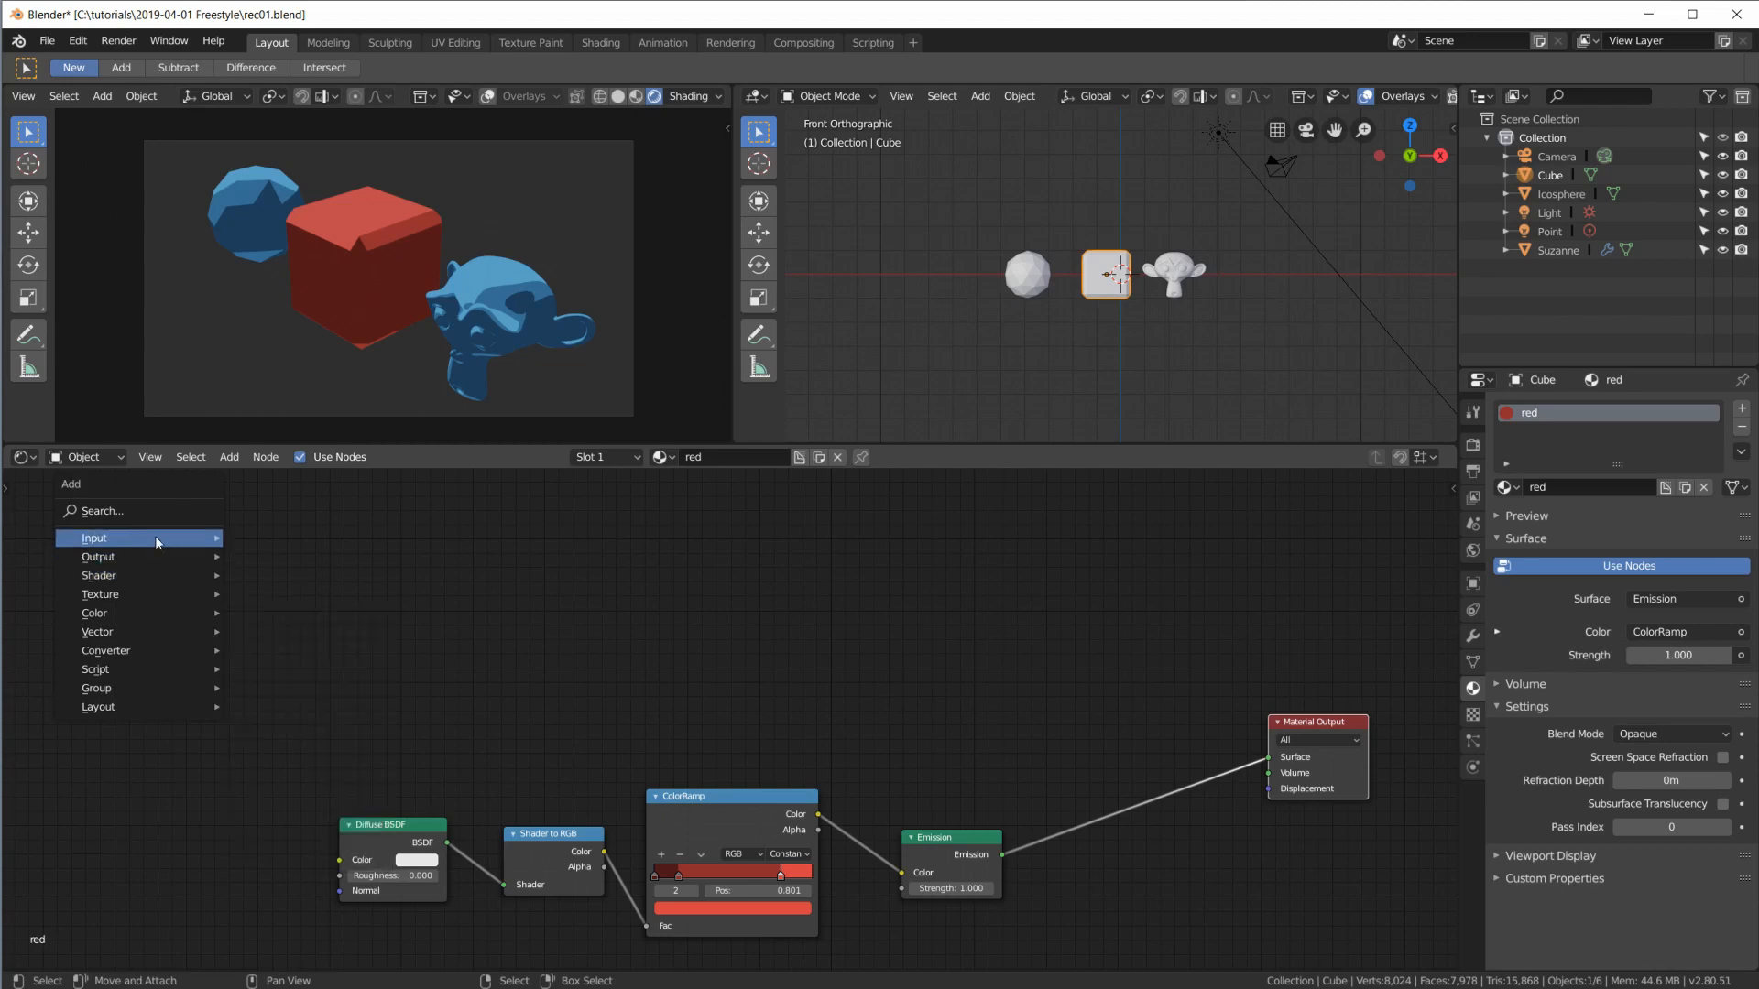
mouse_move(155, 537)
left_click(261, 787)
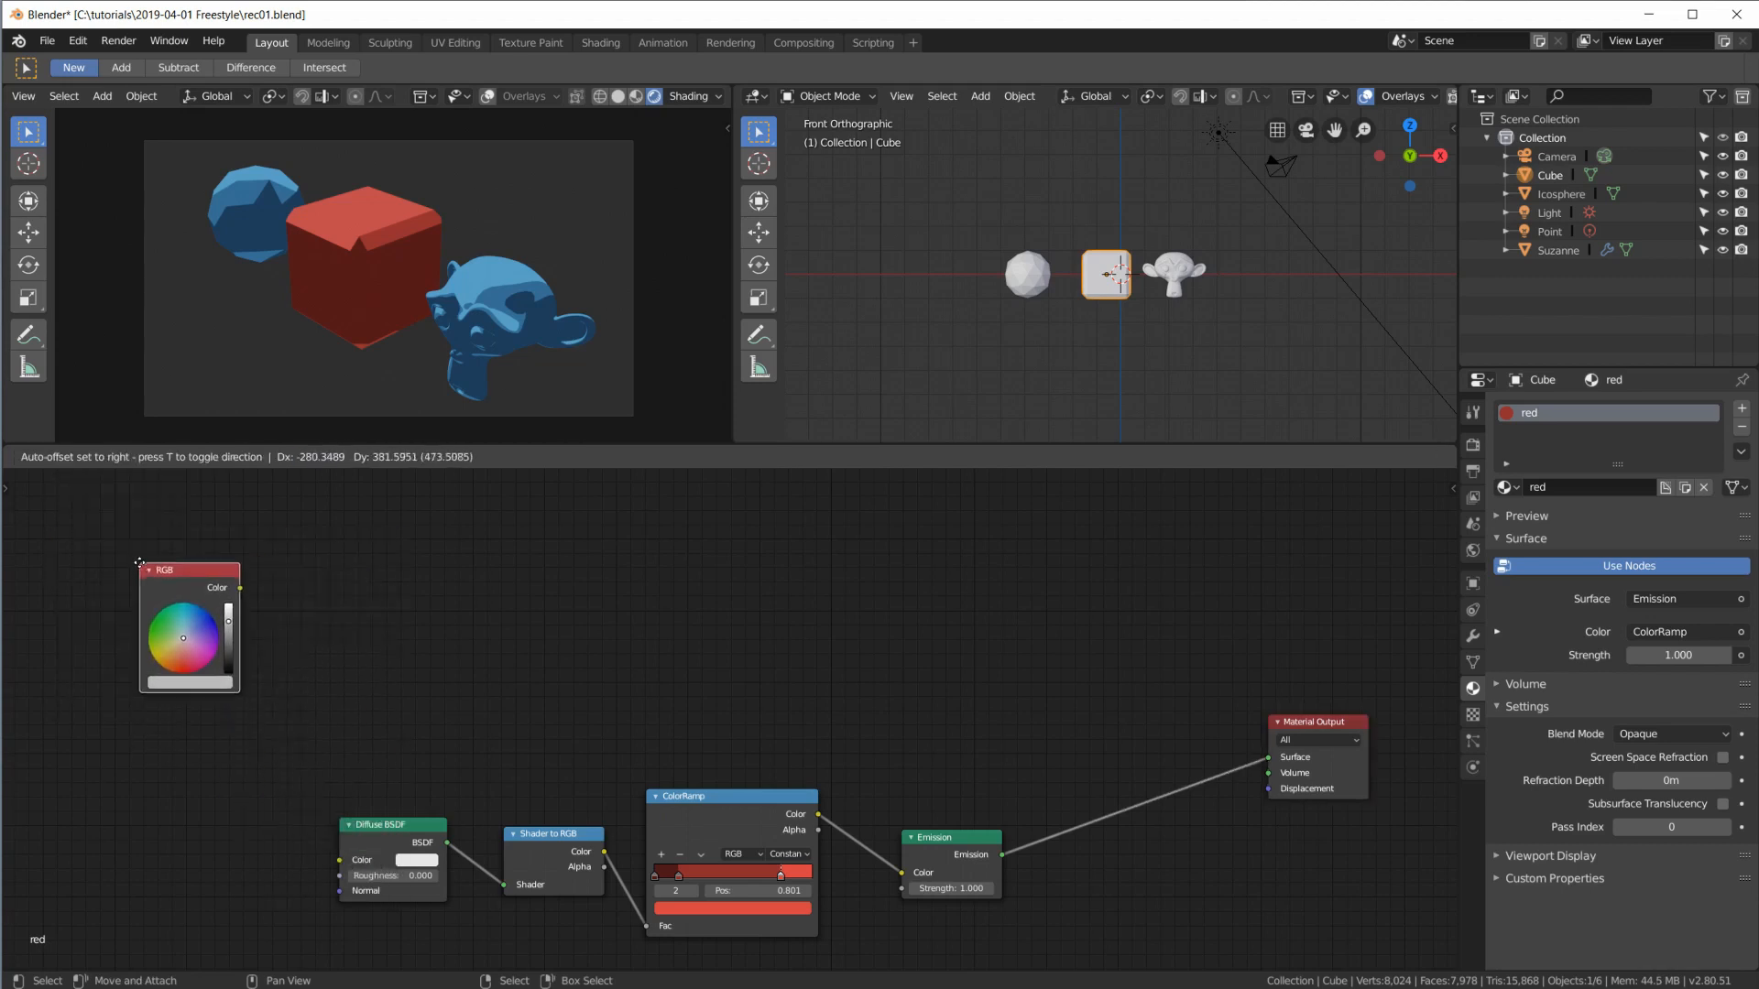
left_click(247, 729)
left_click_drag(727, 909, 190, 683)
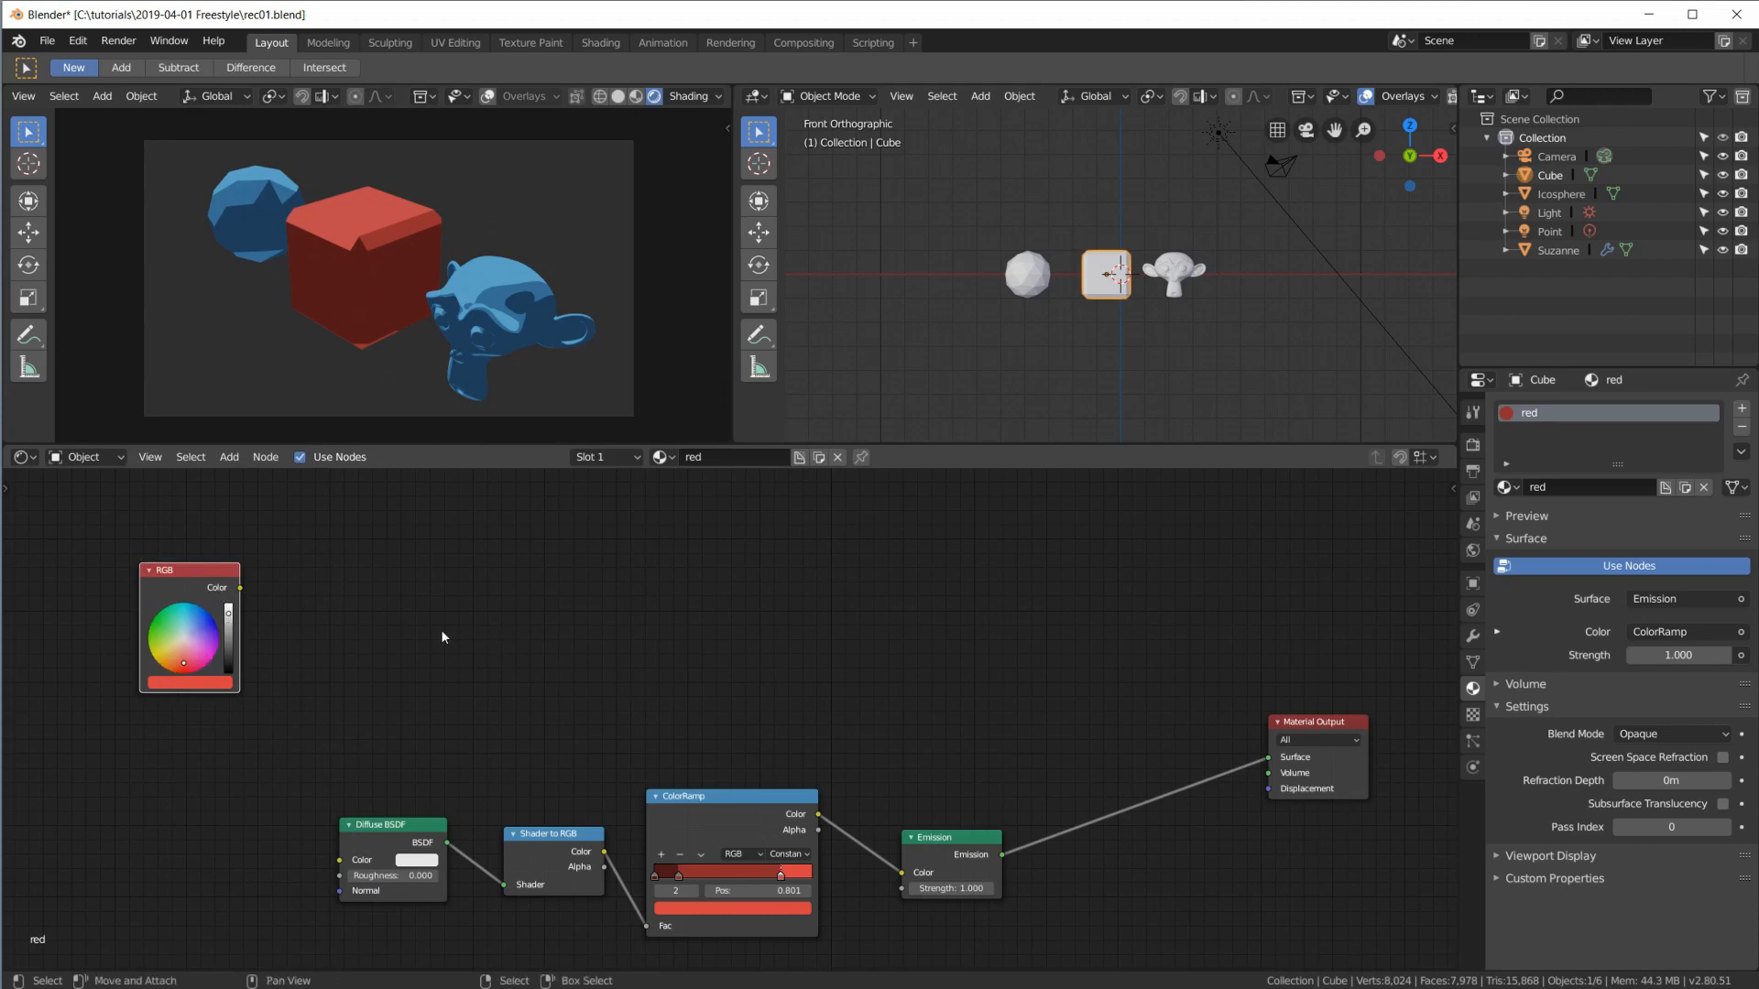
Step: Duplicate the connected Diffuse BSDF and Shader to RGB nodes and place the copies above the originals
left_click(393, 829)
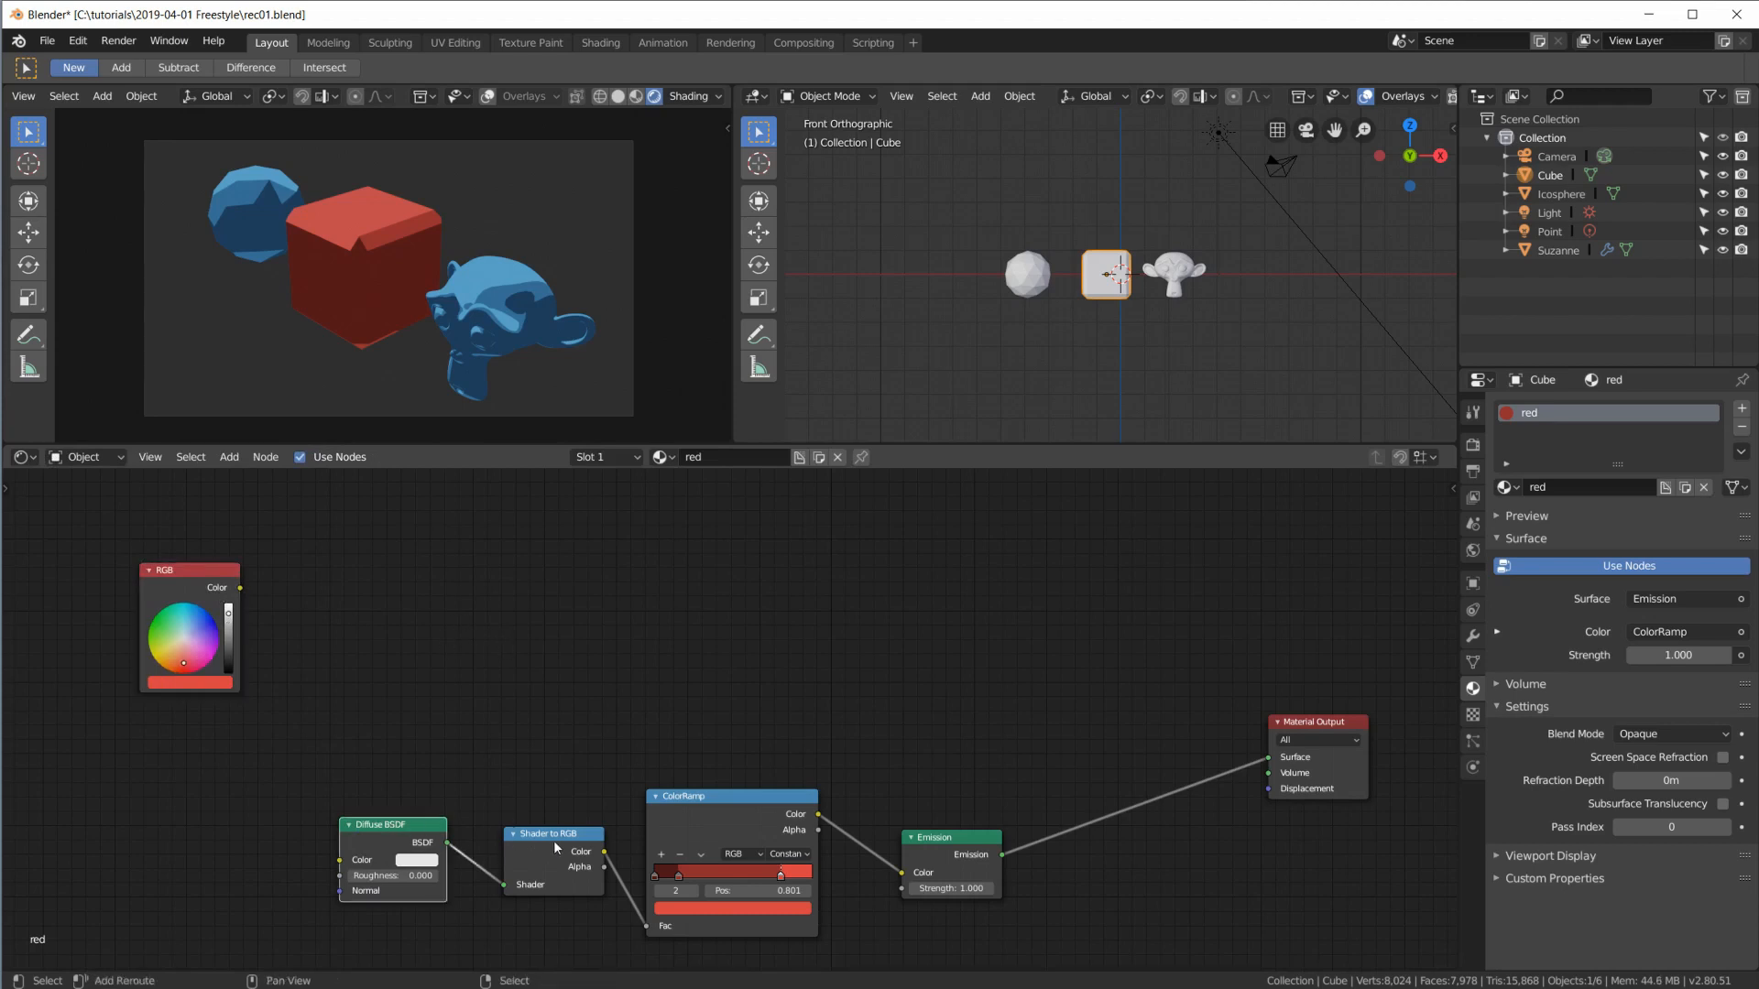
left_click(553, 849, "shift")
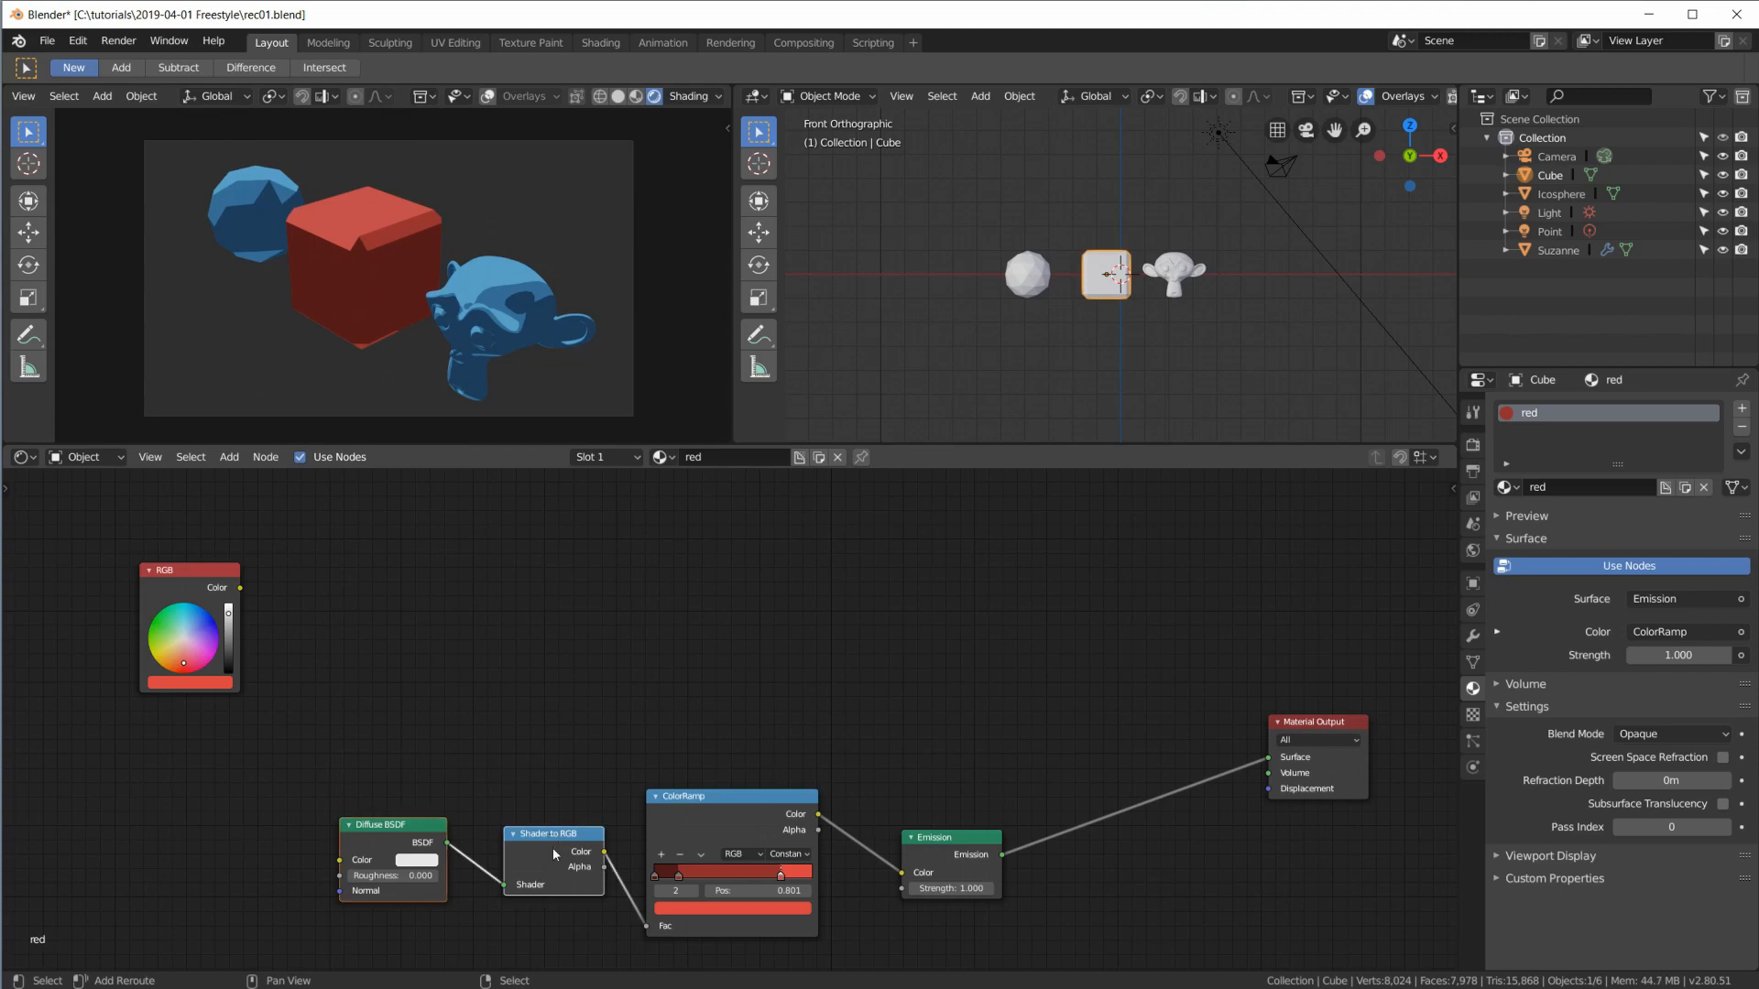
key("shift+d")
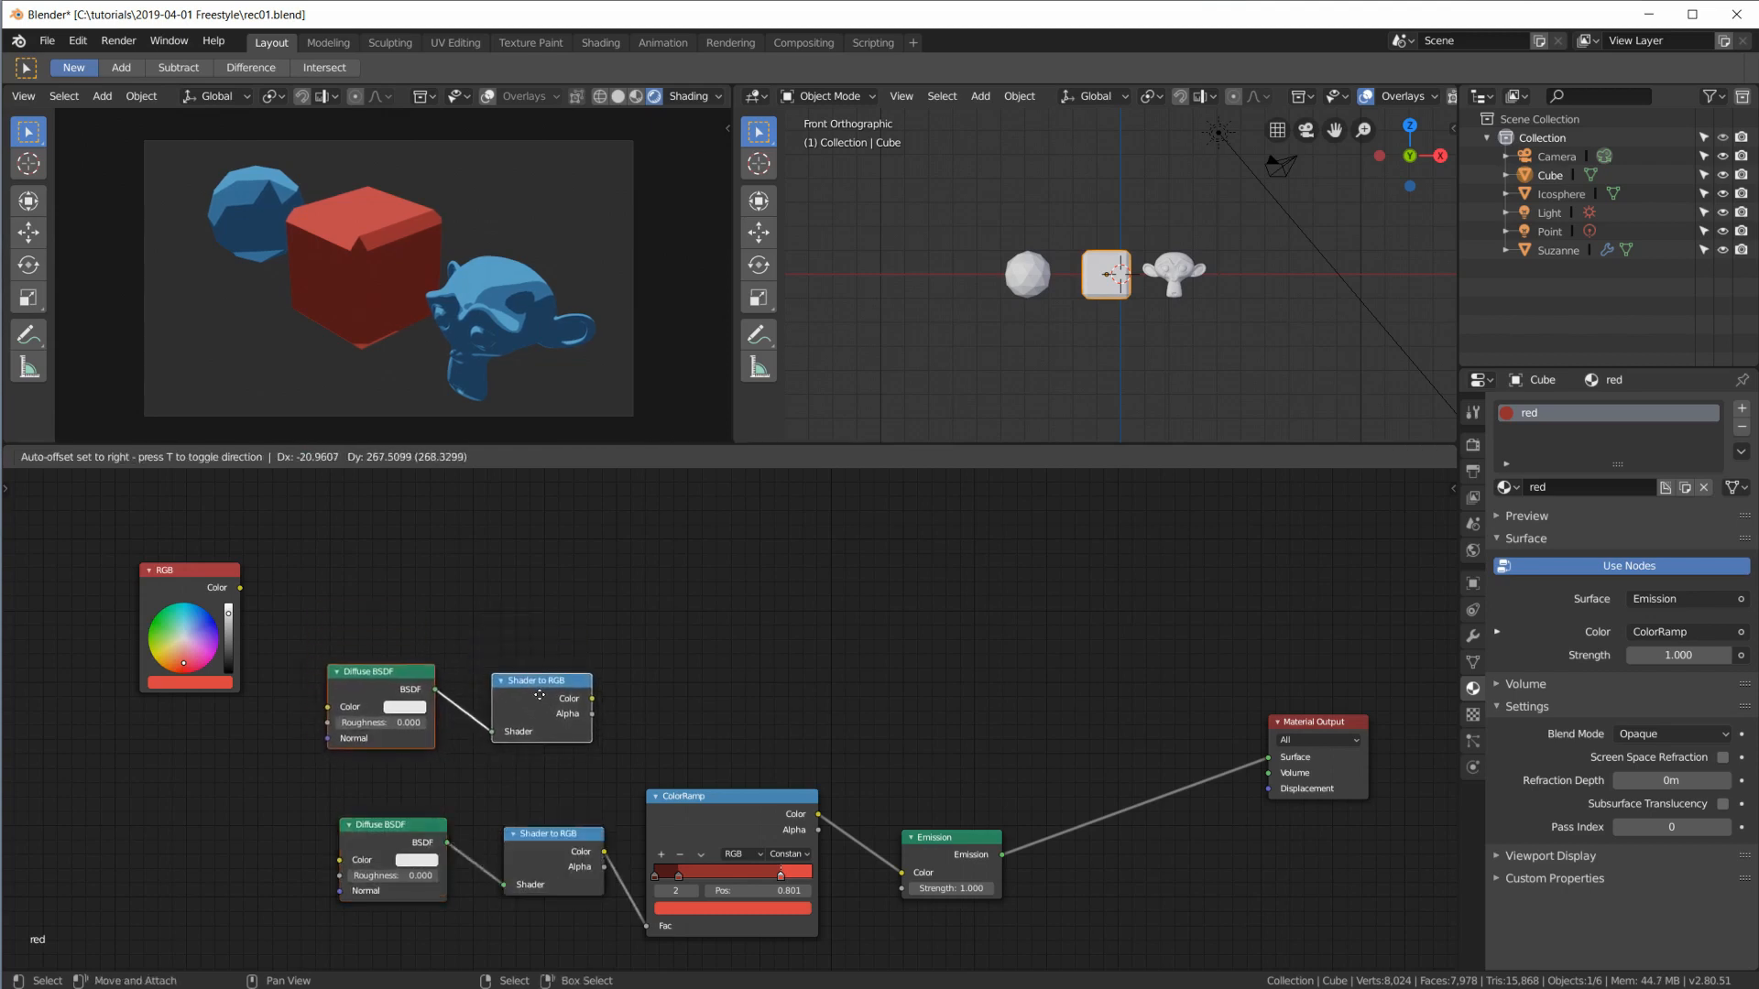
left_click(542, 675)
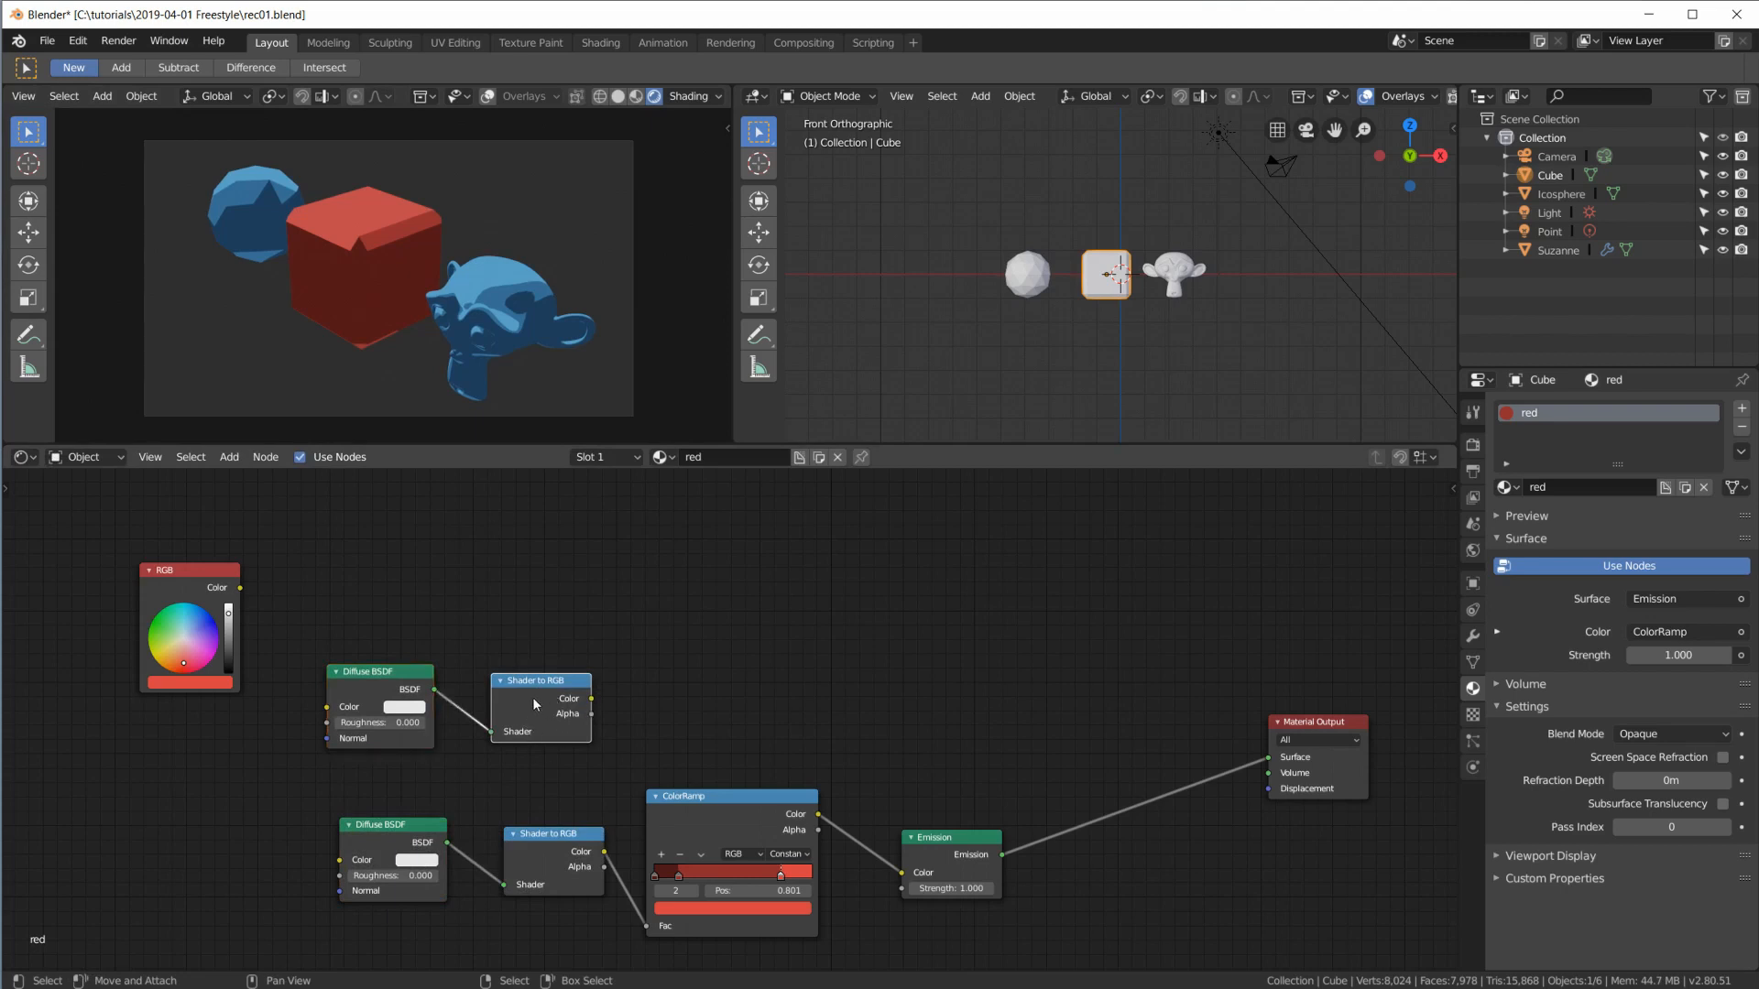
Step: Slightly adjust the spacing of the original Diffuse BSDF, Shader to RGB and Emission nodes in the lower chain
scroll(531, 696, "up", 1)
scroll(494, 709, "down", 2)
scroll(548, 695, "up", 2)
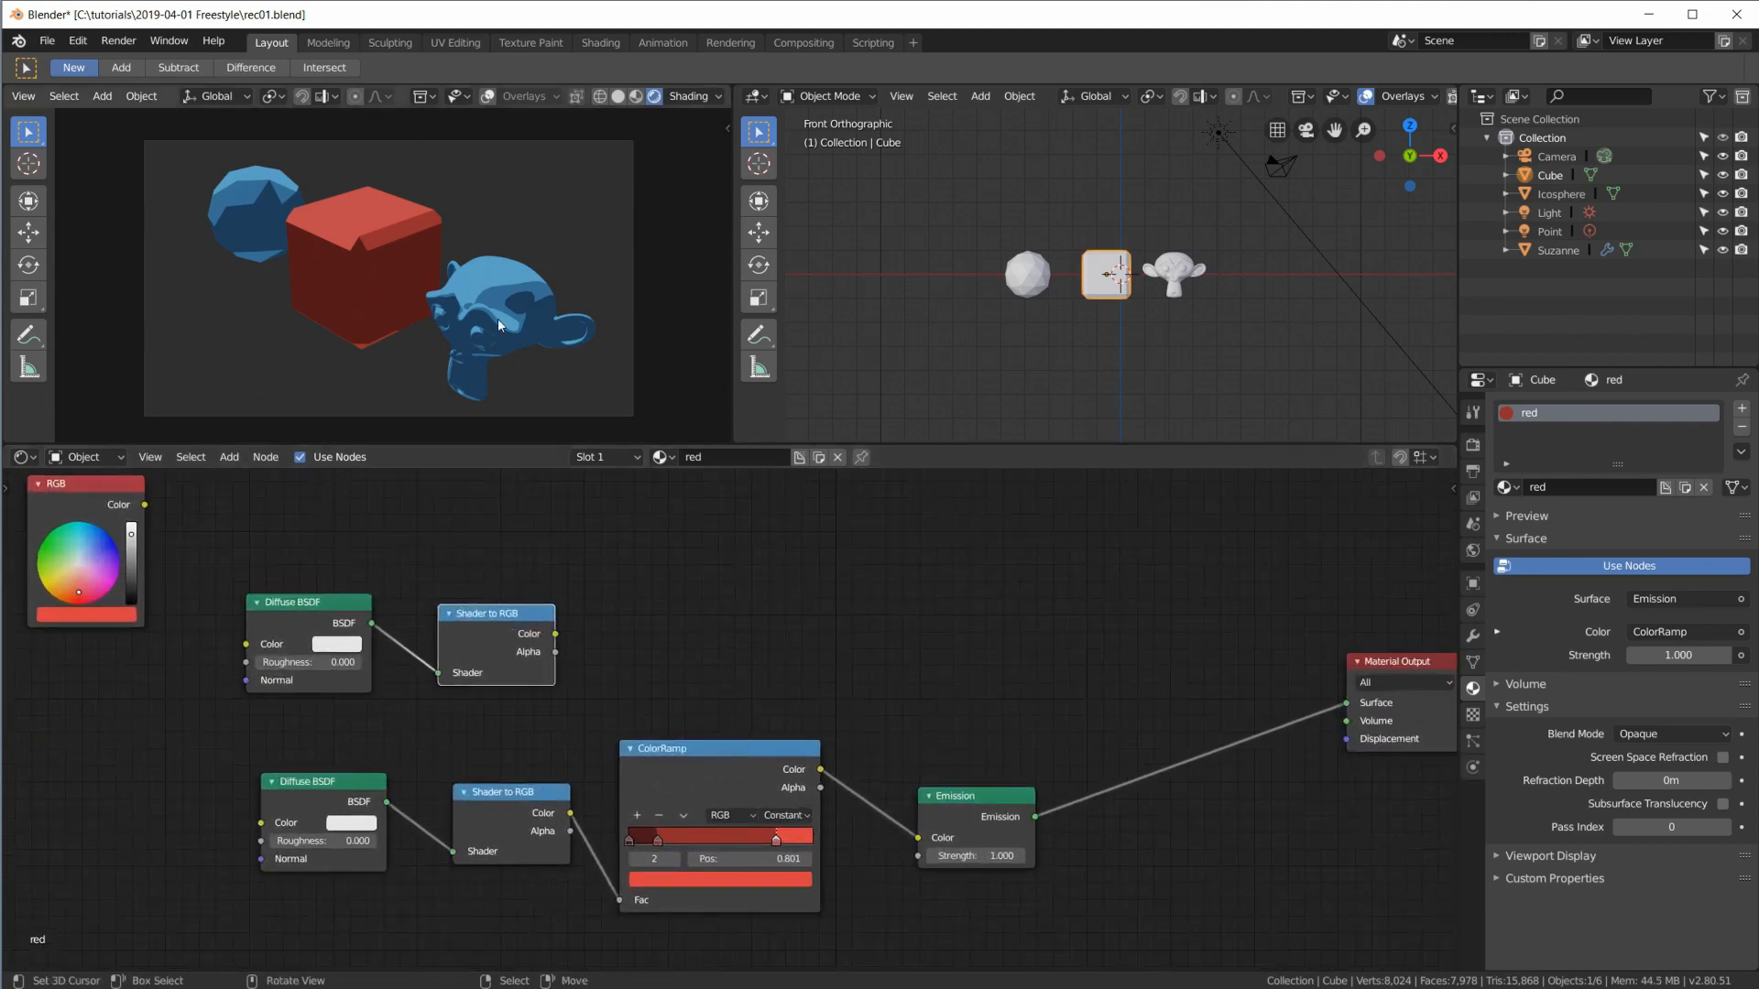
scroll(498, 323, "up", 3)
left_click_drag(311, 778, 300, 783)
left_click_drag(505, 810, 496, 809)
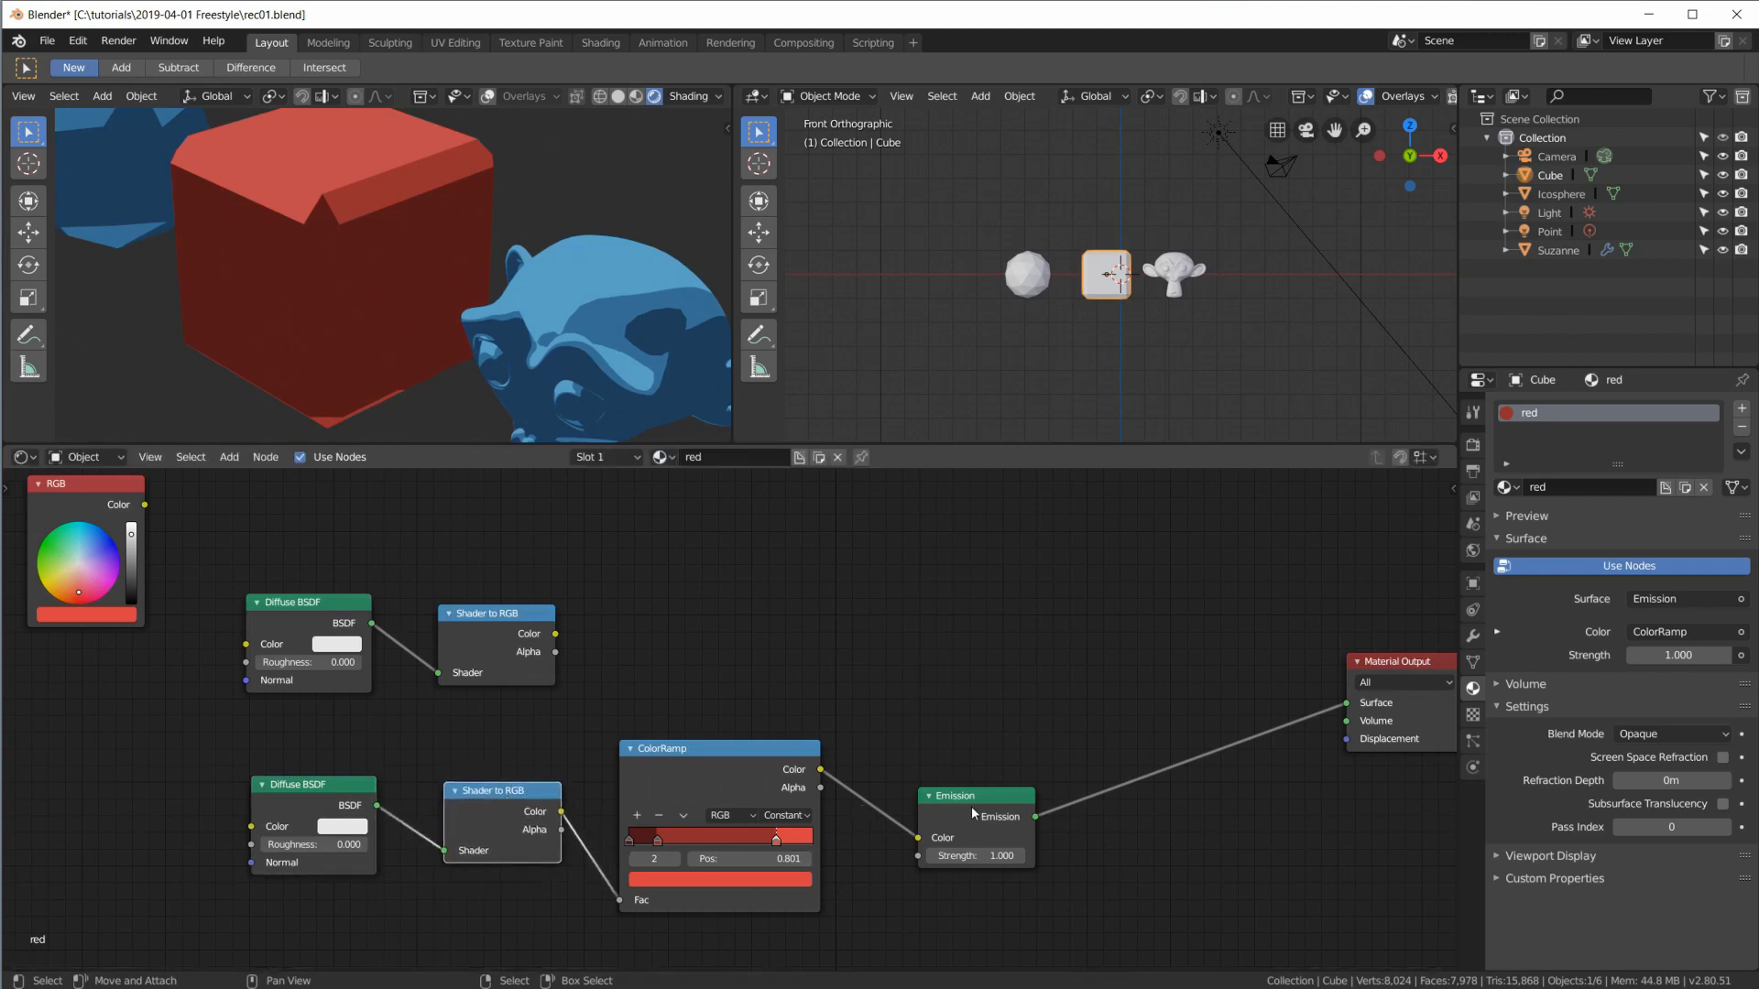
left_click_drag(976, 801, 992, 806)
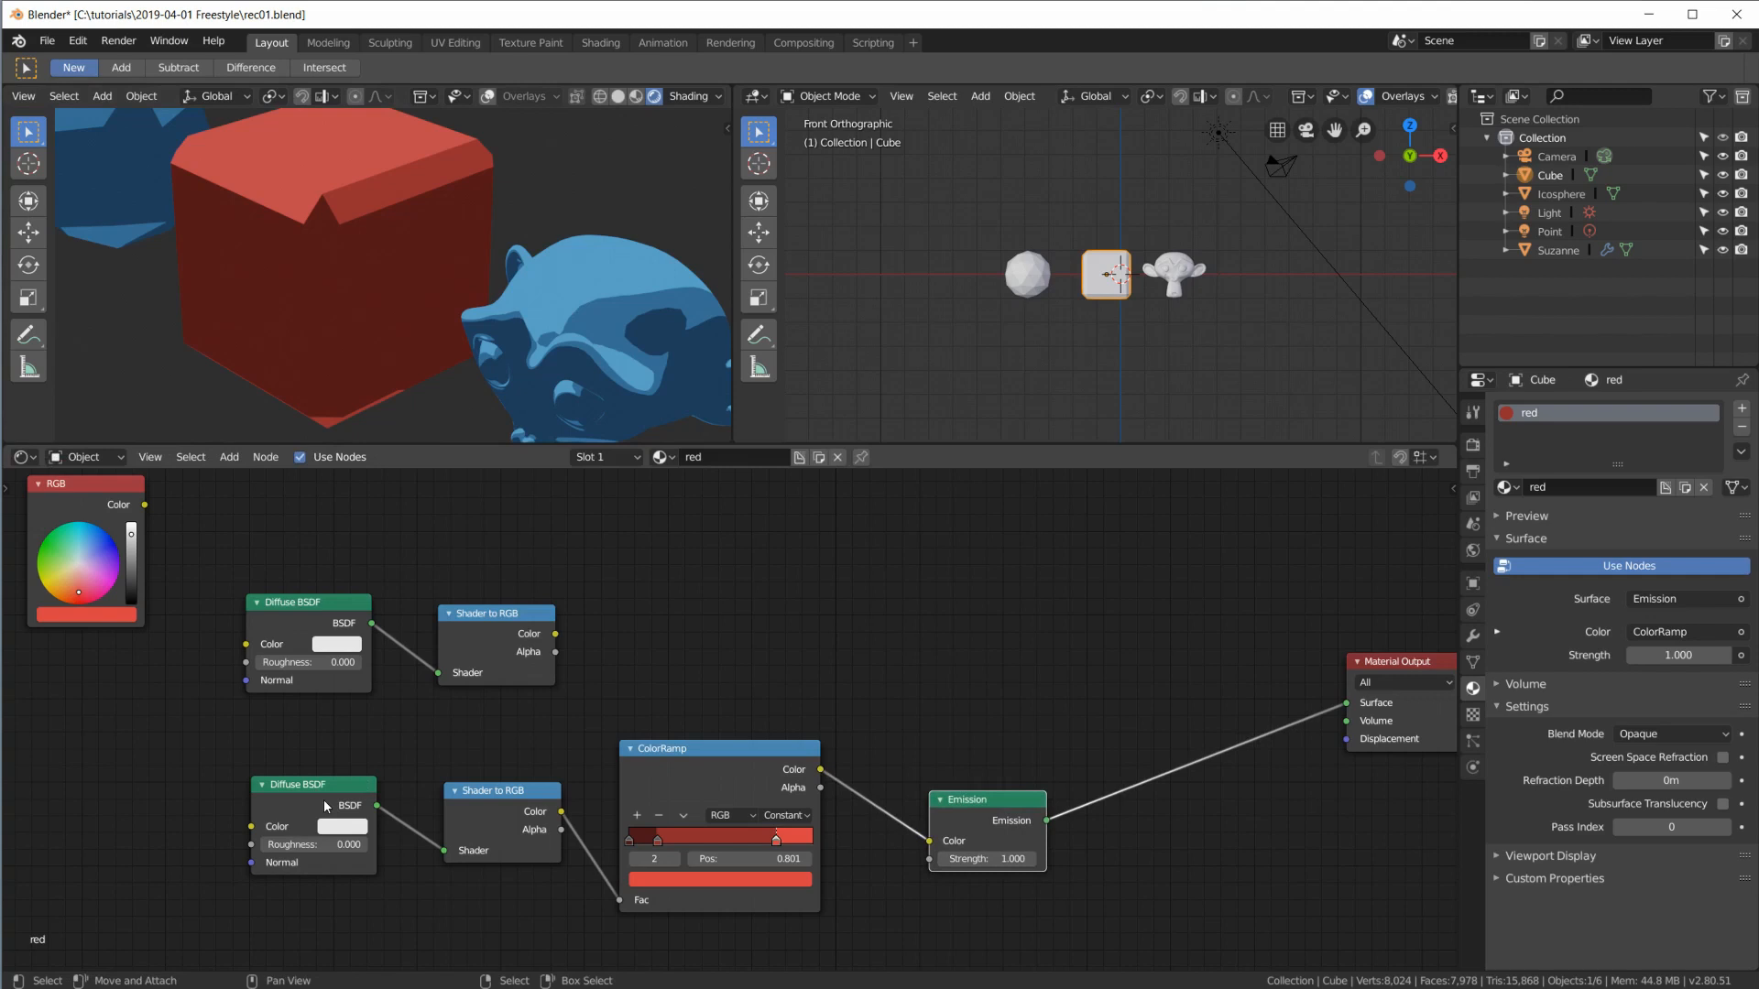
mouse_move(317, 791)
left_mouse_down()
mouse_move(339, 788)
mouse_move(293, 791)
mouse_move(312, 798)
left_mouse_up()
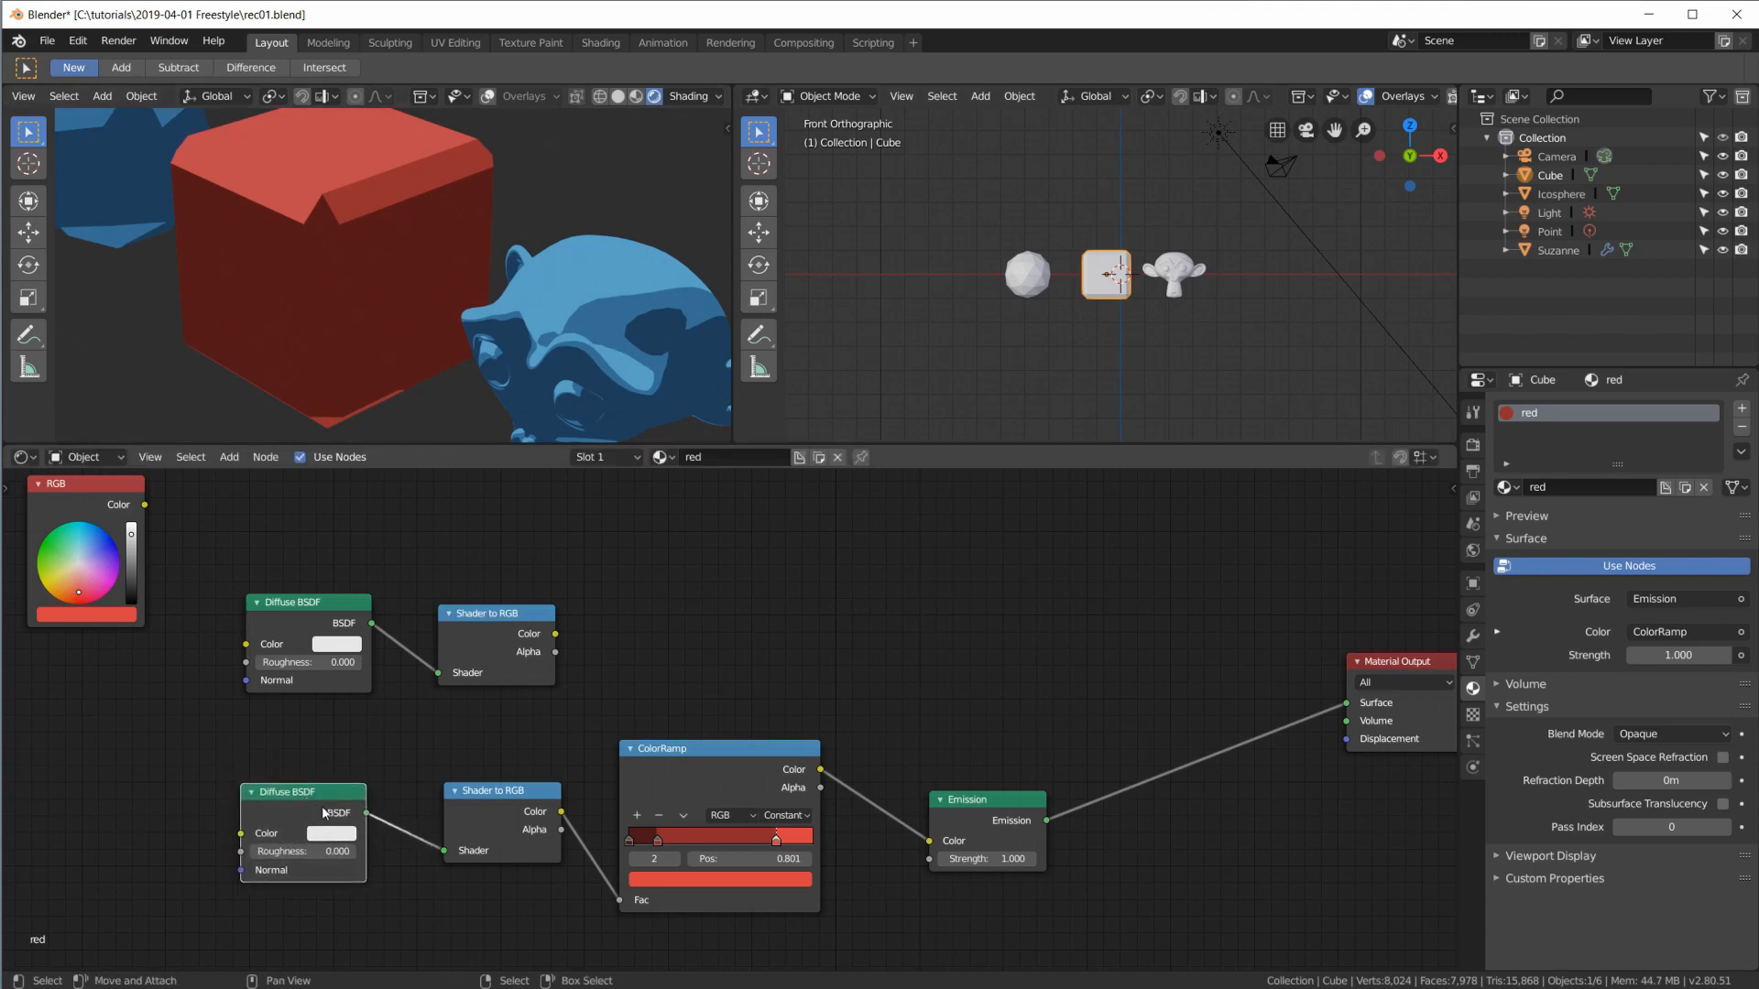
key("Home")
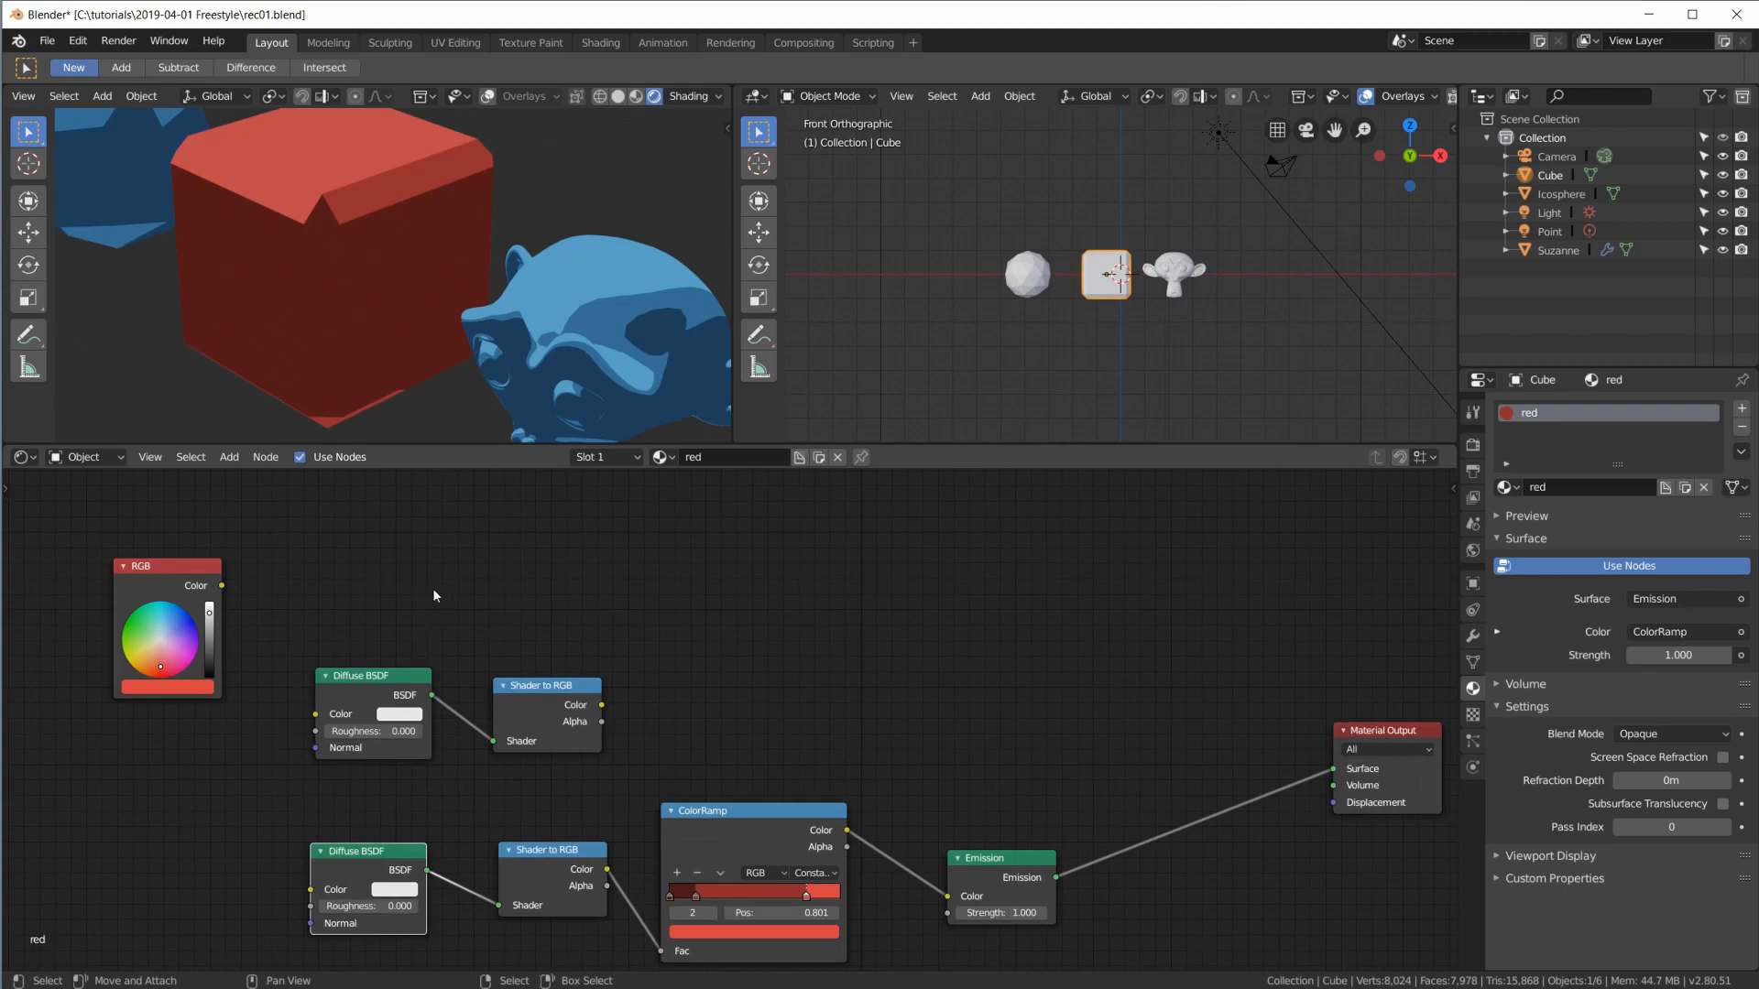
Step: Duplicate the ColorRamp above the original and connect the upper Shader to RGB colour output to its Fac input
left_click(582, 708)
left_click(735, 818)
key("shift+d")
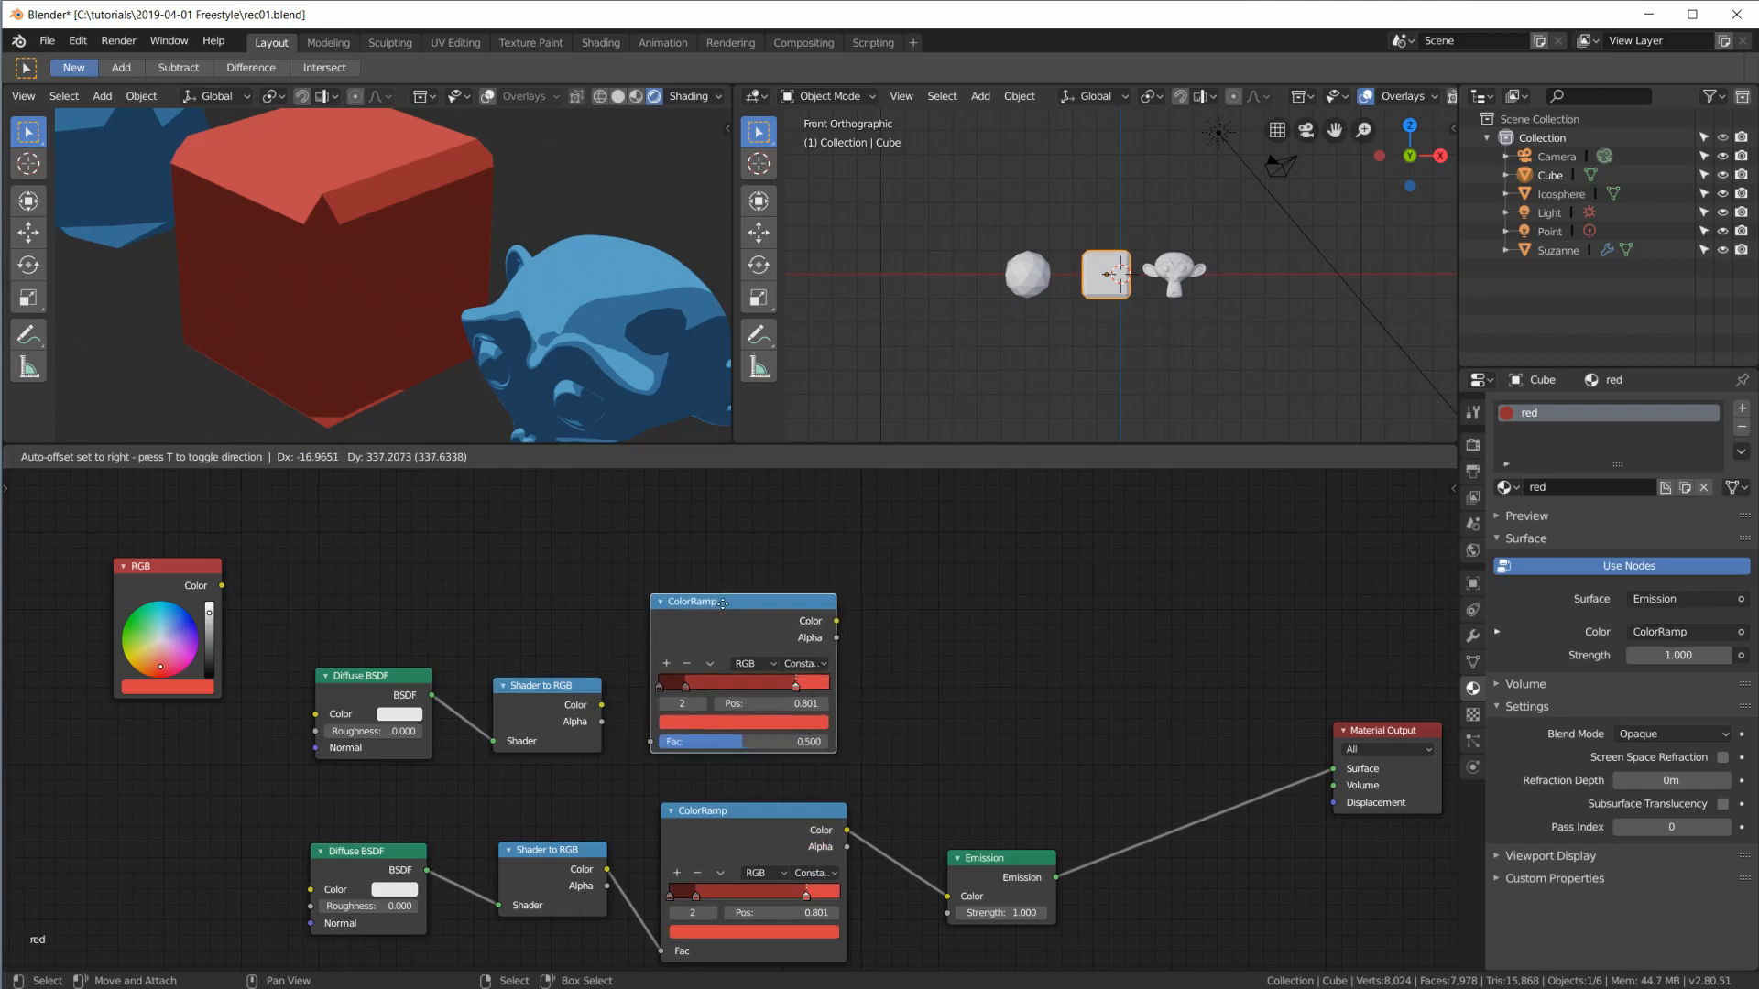
left_click(738, 615)
left_click_drag(602, 705, 664, 749)
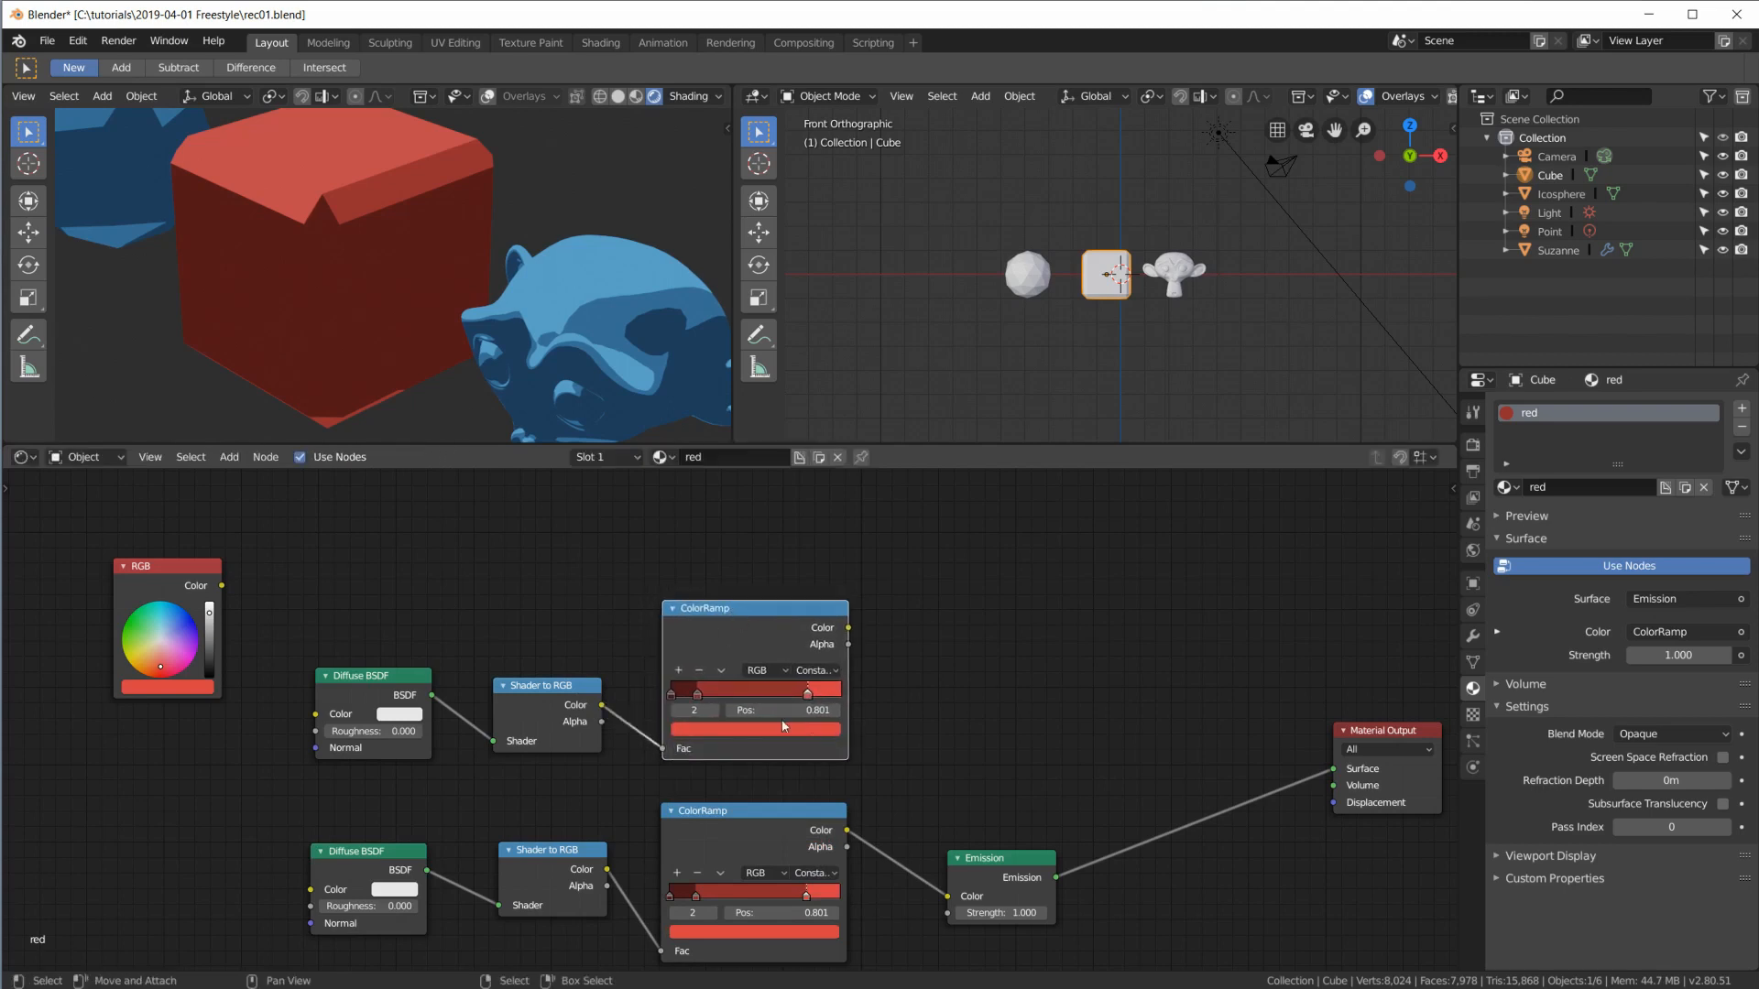
left_click_drag(712, 626, 702, 618)
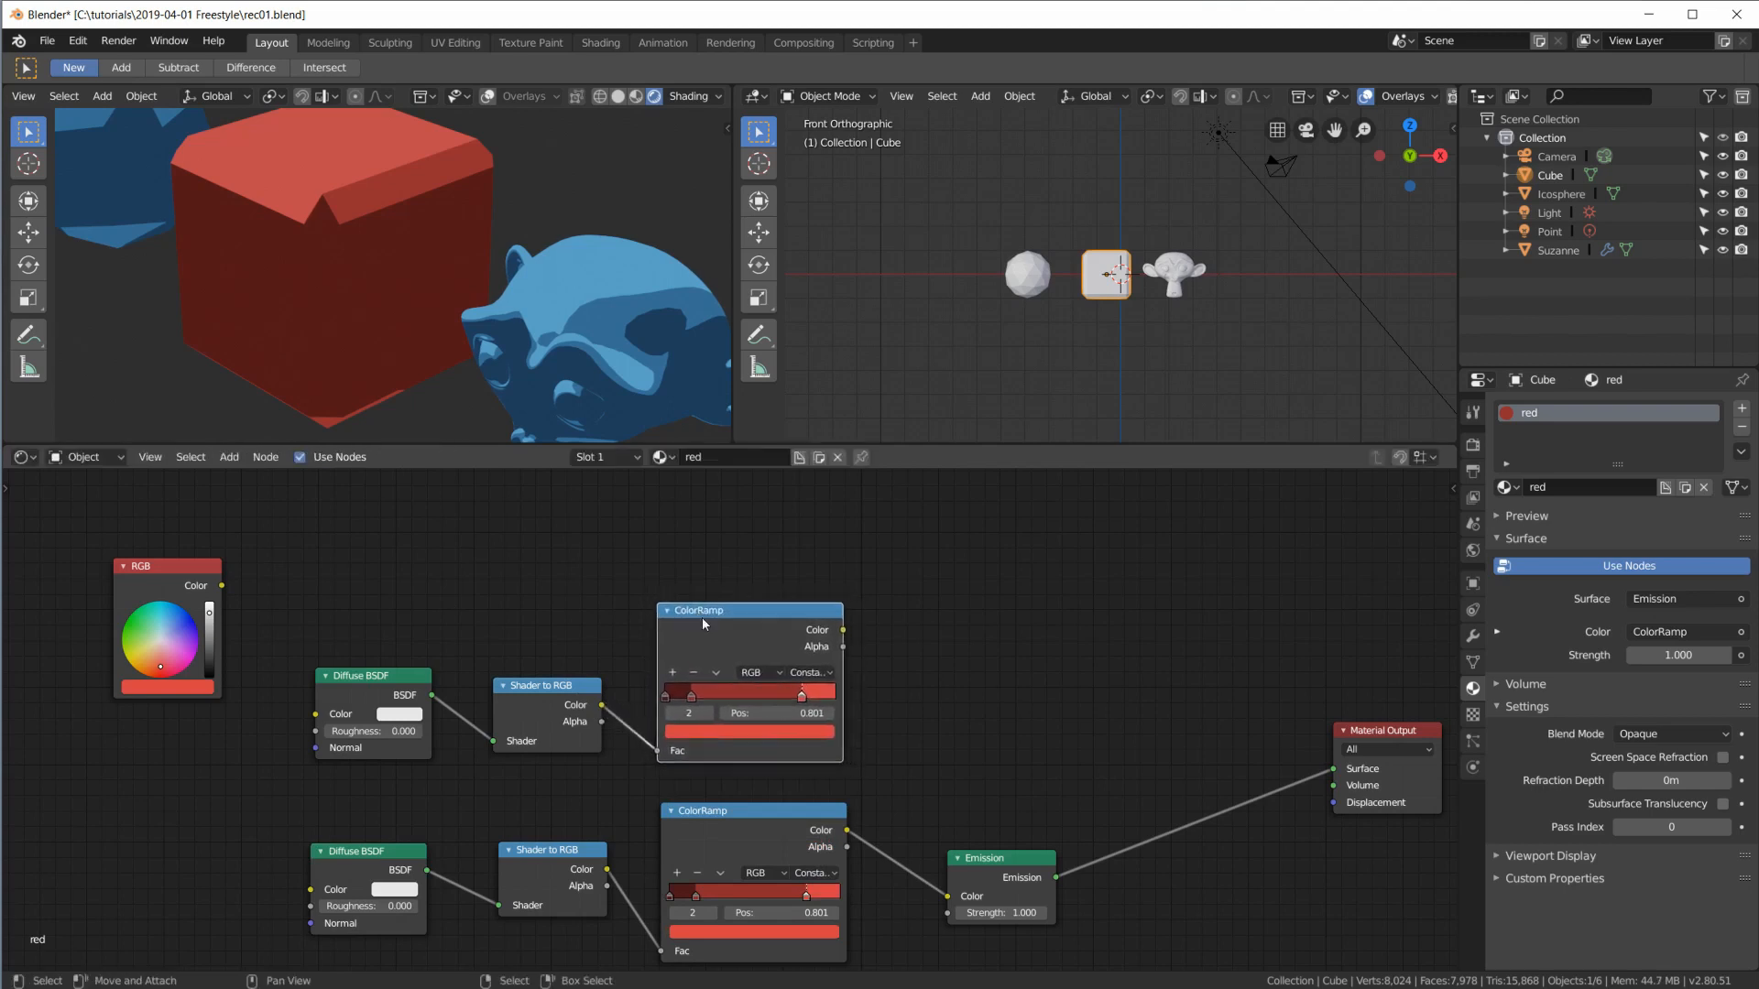
Step: Desaturate the upper ColorRamp's lightest stop to a colourless tone and darken its first stop to black
left_click(682, 731)
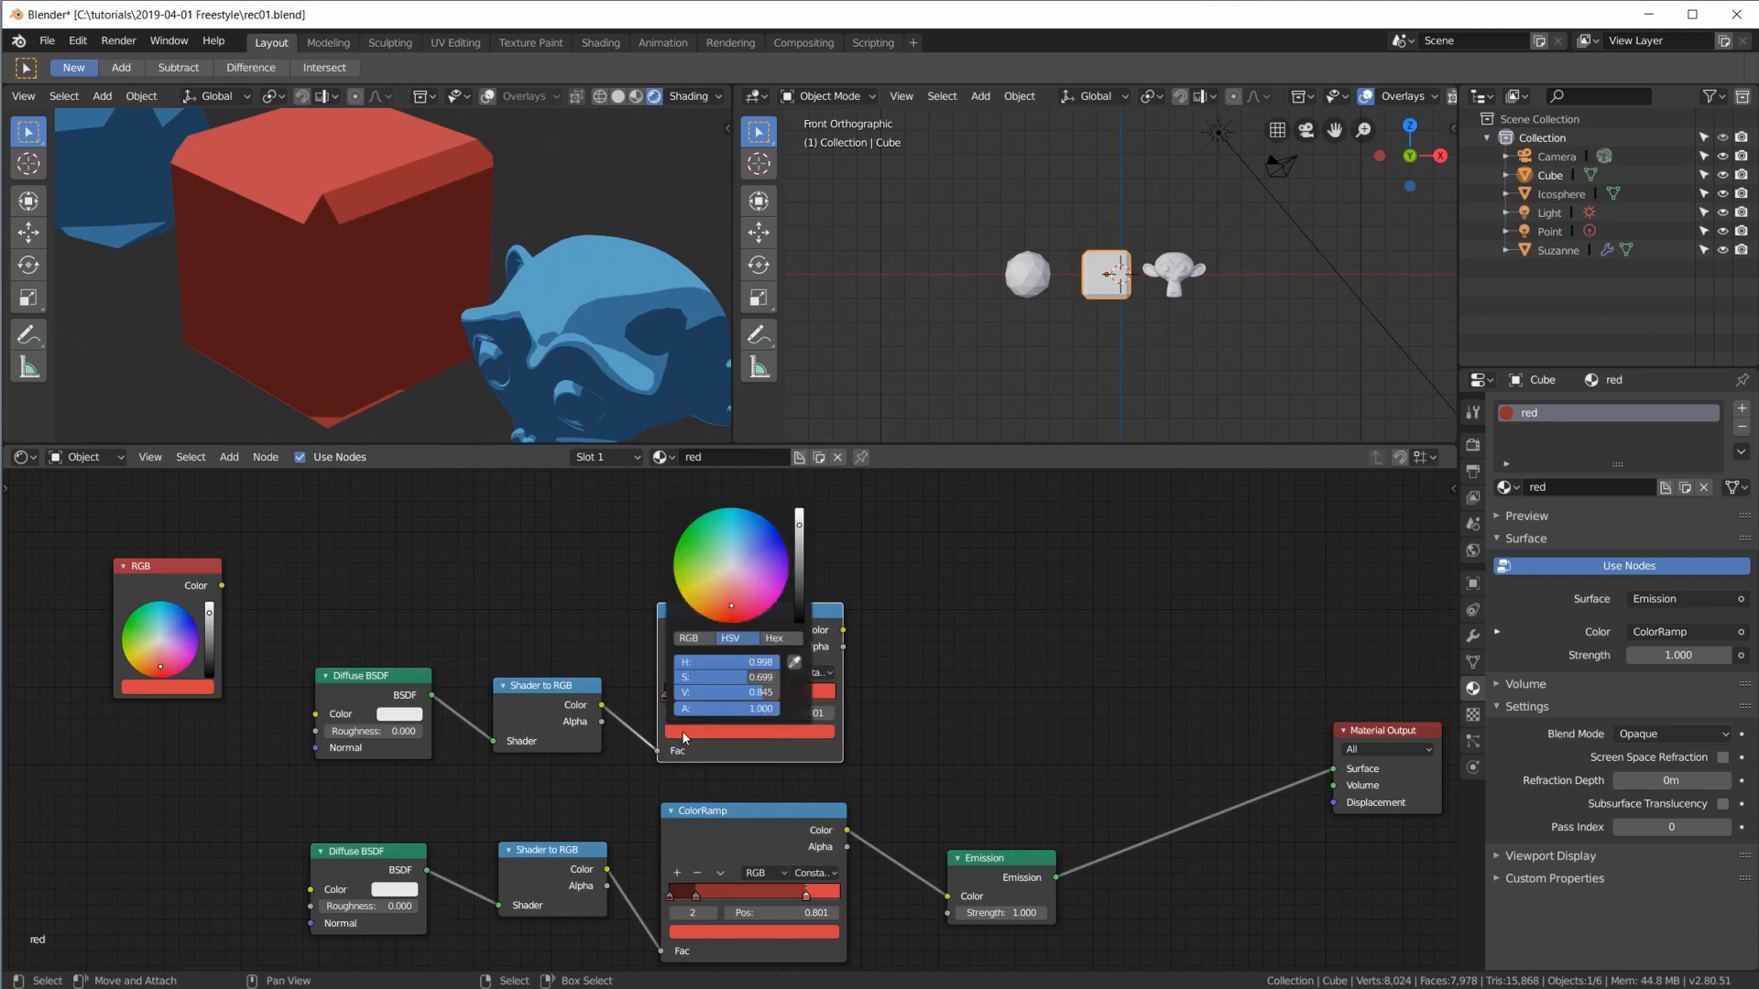
left_click_drag(711, 676, 676, 677)
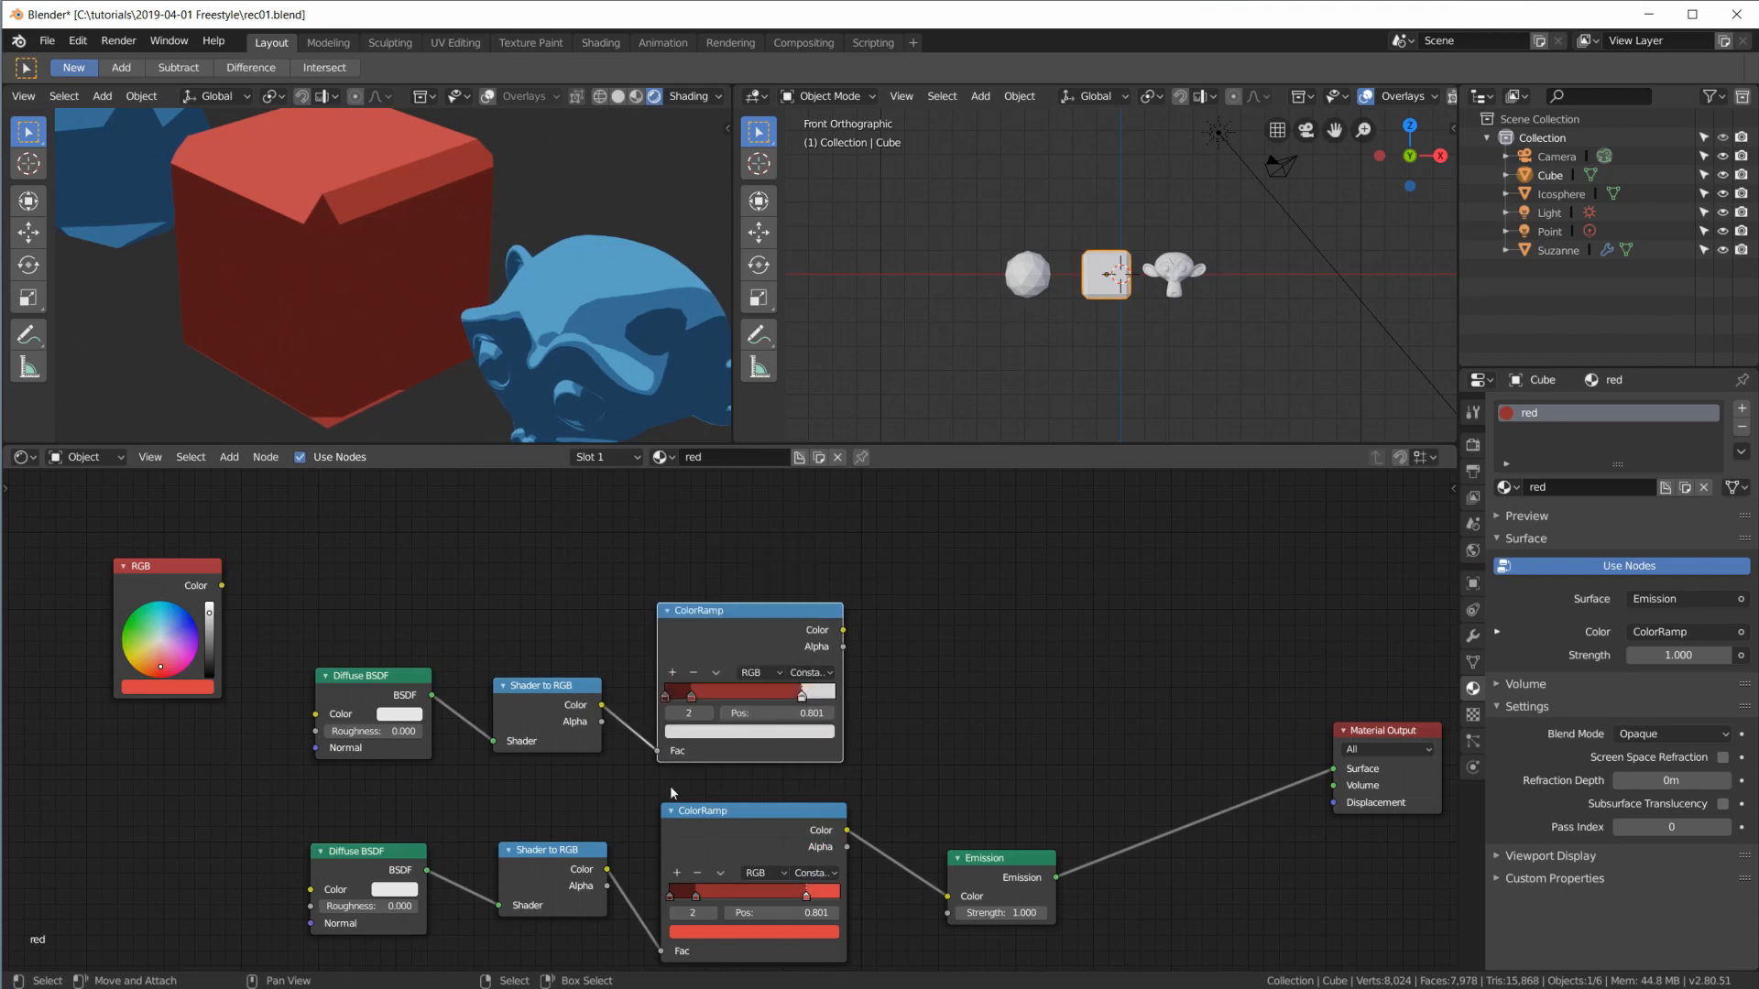
left_click(667, 698)
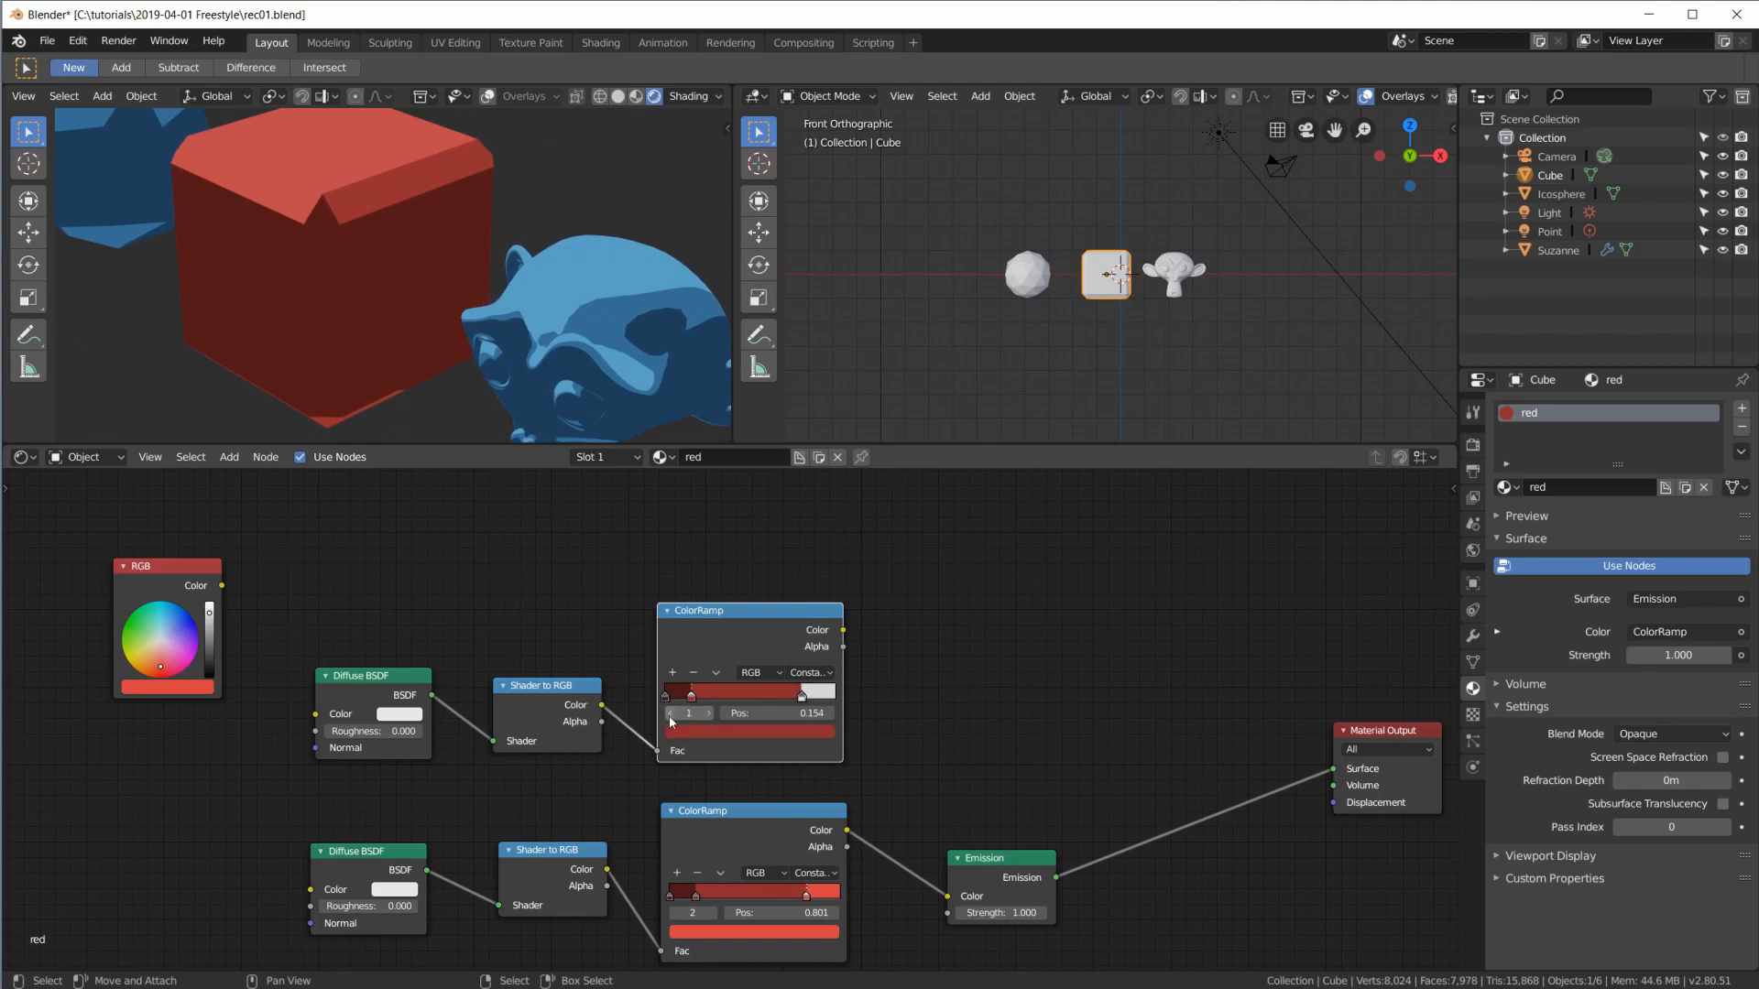
left_click(692, 730)
left_click_drag(800, 580, 797, 634)
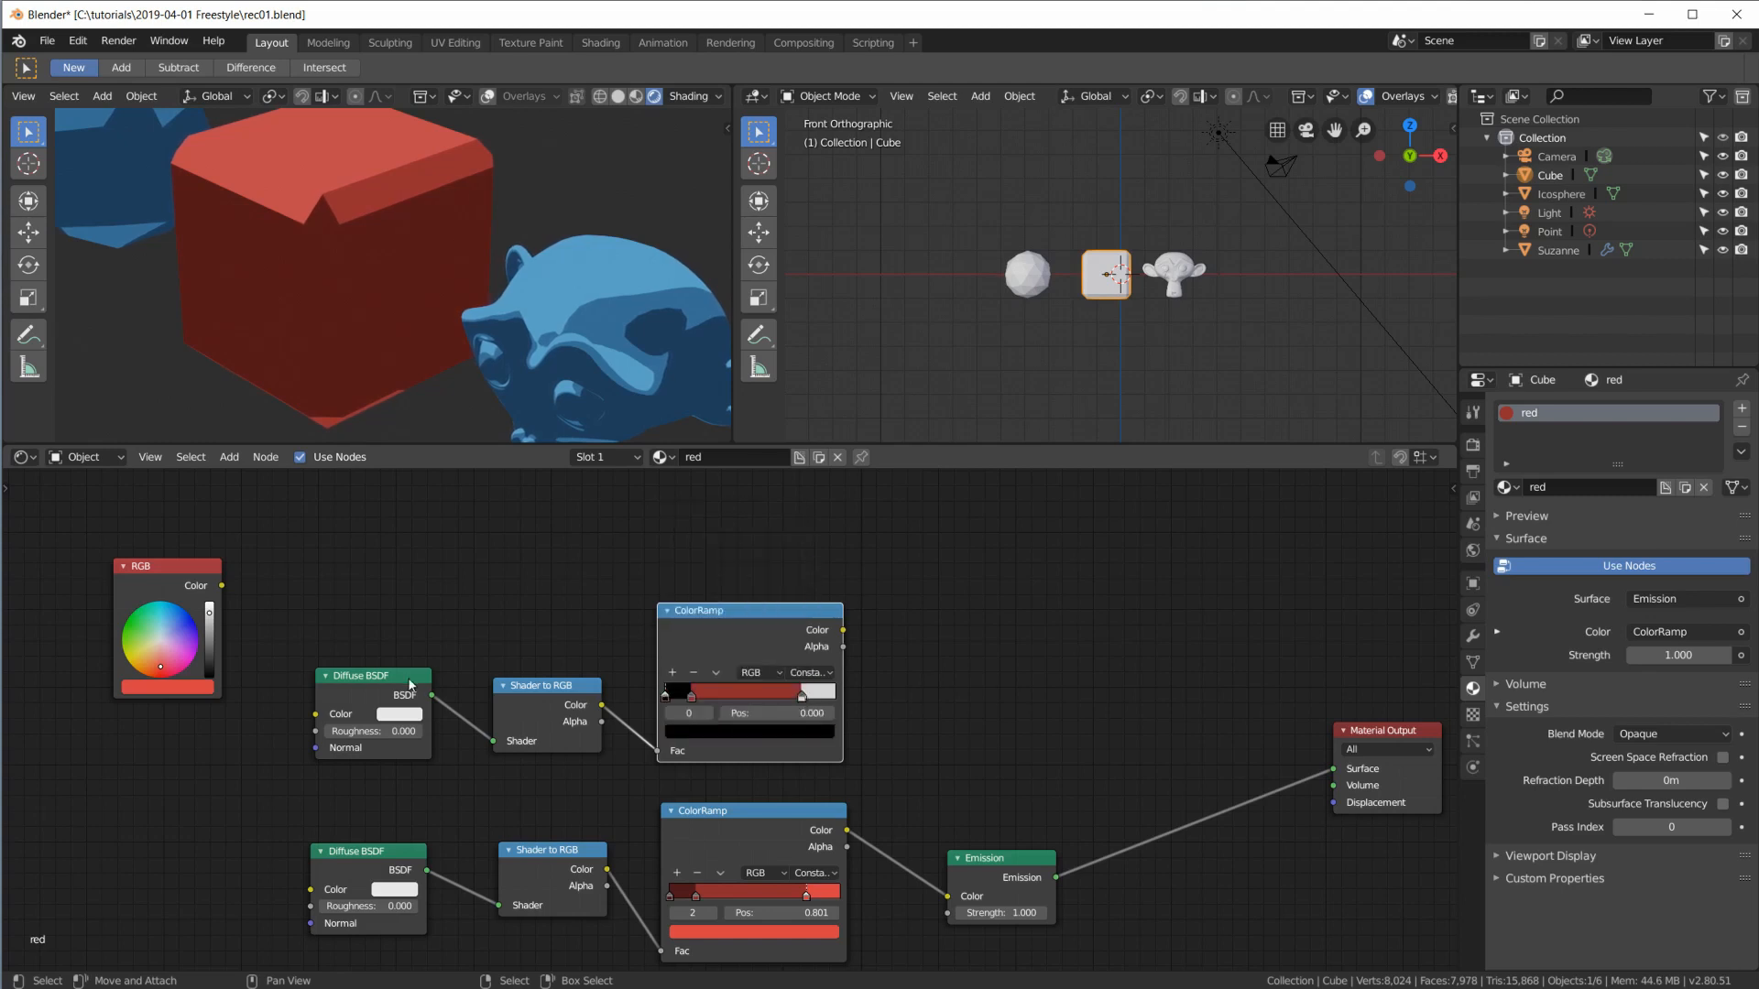
Step: Make the upper ColorRamp's middle stop a neutral grey with saturation 0 and value 0.5
left_click(709, 714)
left_click(706, 730)
left_click_drag(719, 678, 642, 679)
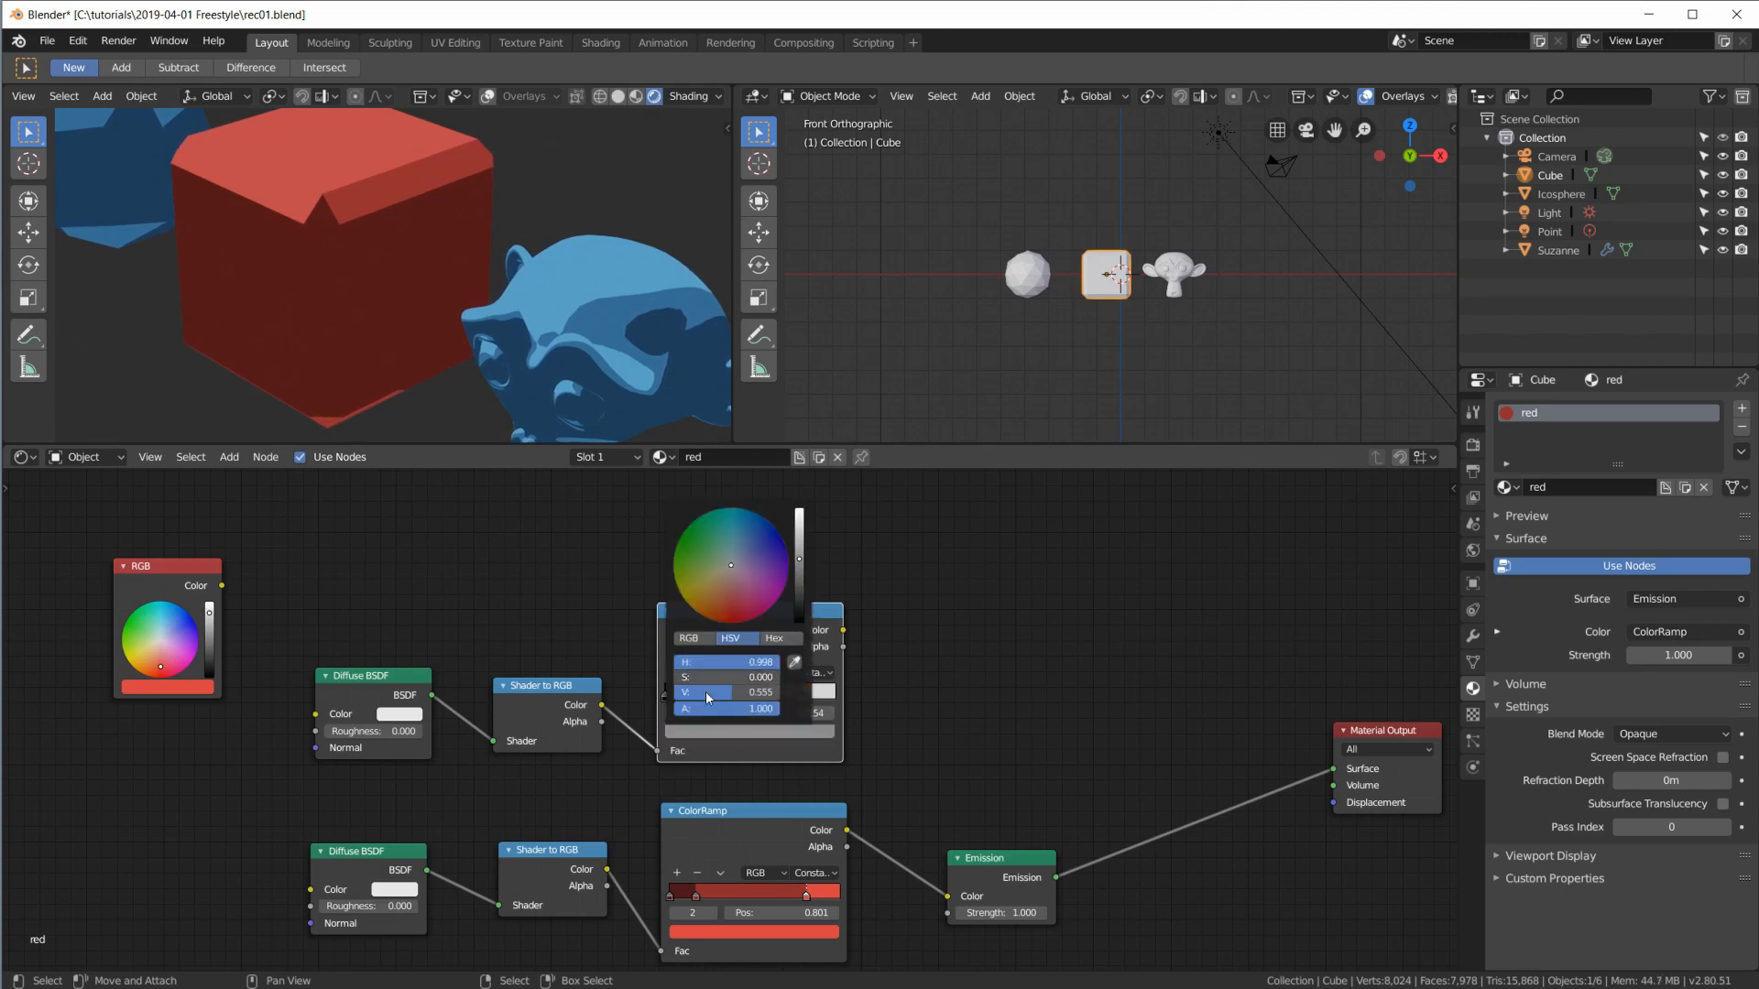
left_click(744, 694)
type(".5")
key("Return")
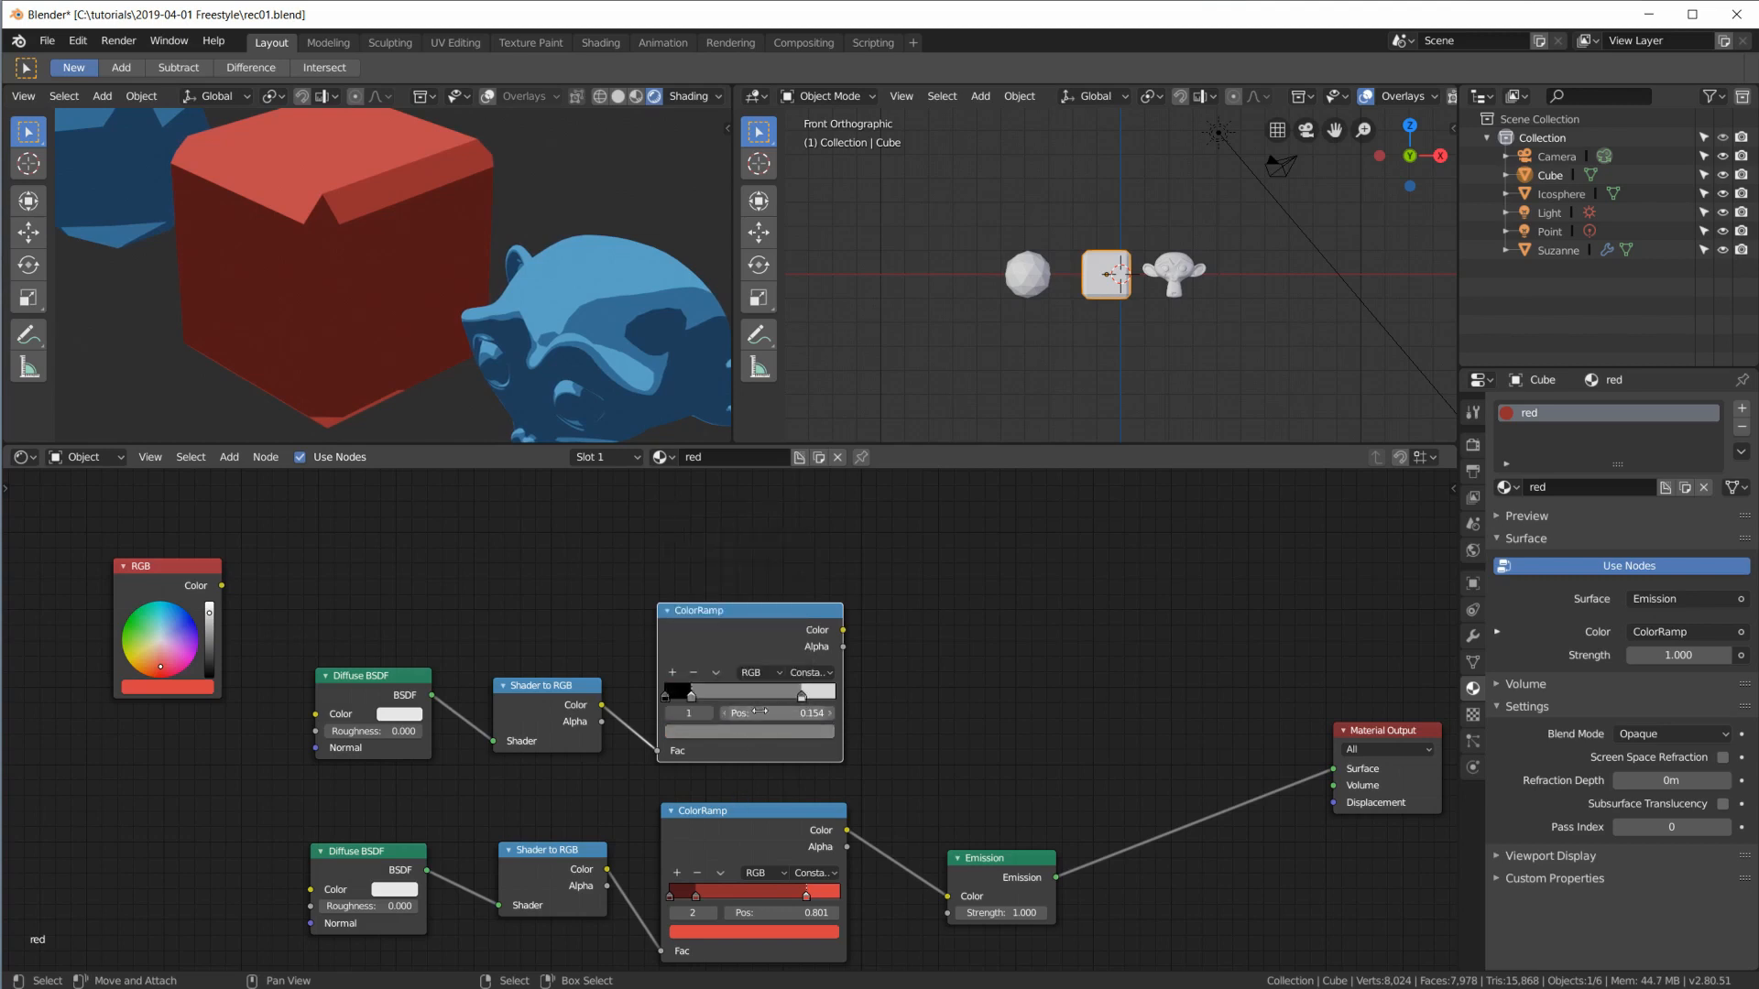
Step: Raise the brightness of the upper ColorRamp's lightest stop to full white
left_click(708, 713)
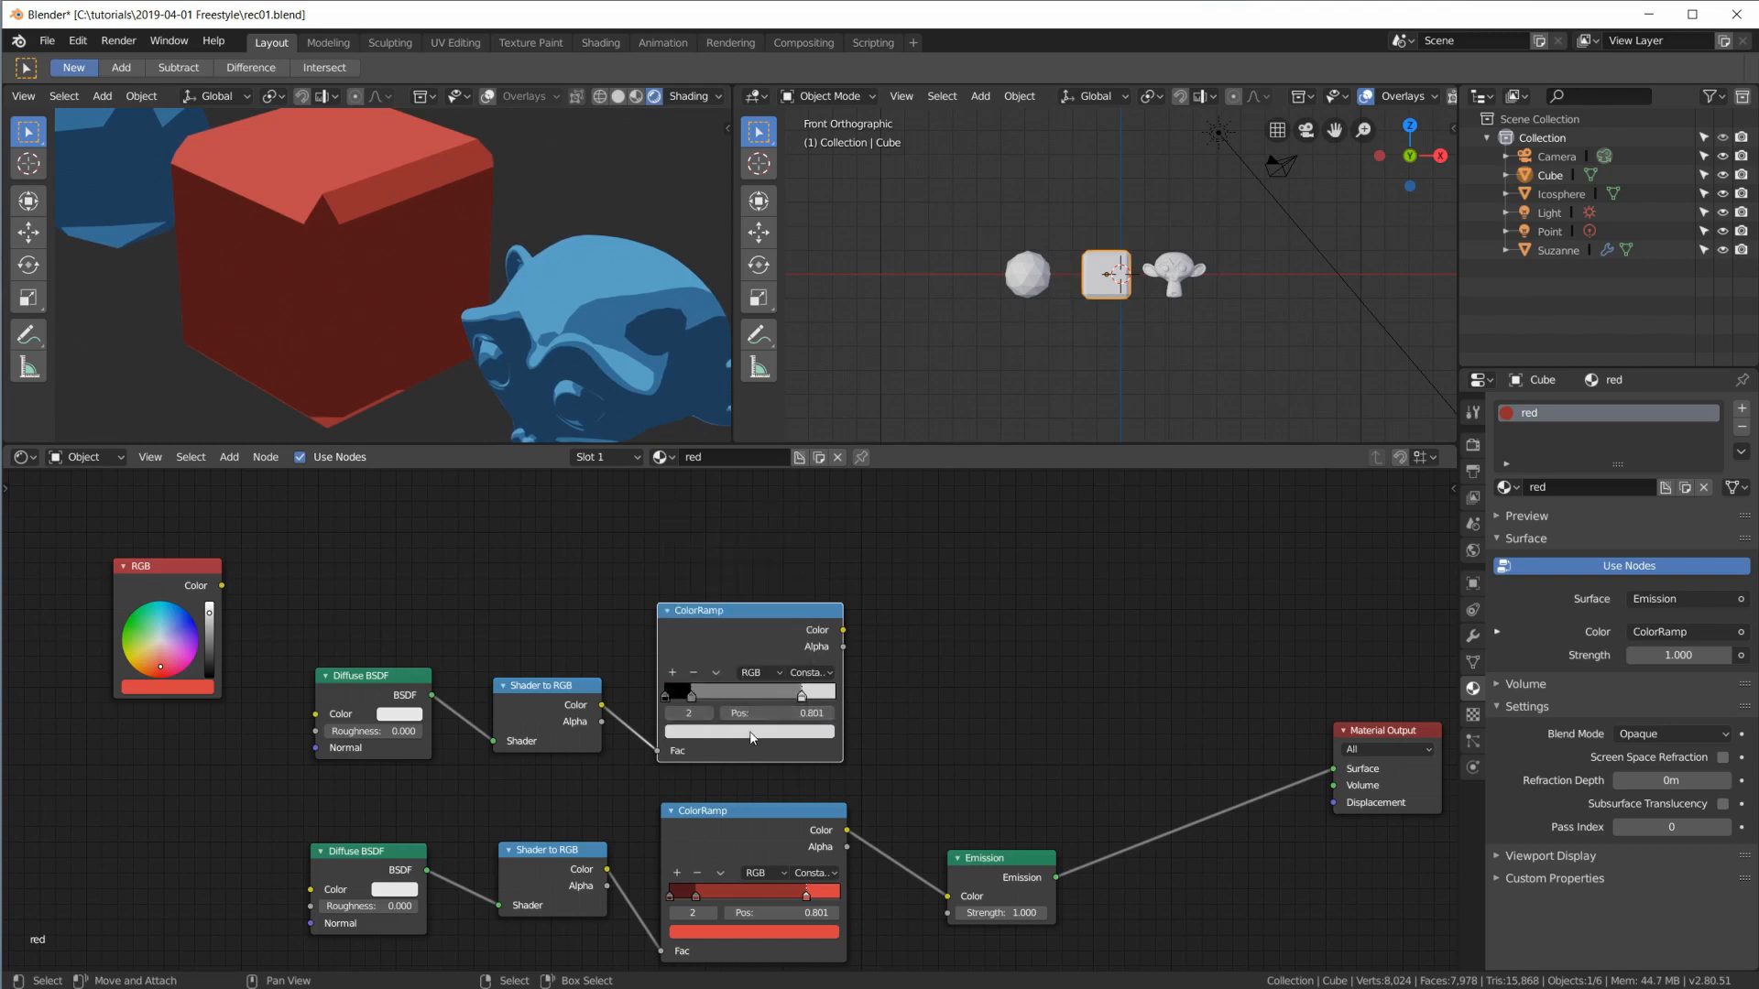
left_click(751, 733)
left_click_drag(803, 526, 800, 511)
Step: Shift the RGB node slightly up and add a Gamma node above the upper Diffuse BSDF chain
left_click_drag(158, 574, 196, 520)
middle_click_drag(534, 490, 538, 634)
key("shift+a")
mouse_move(474, 603)
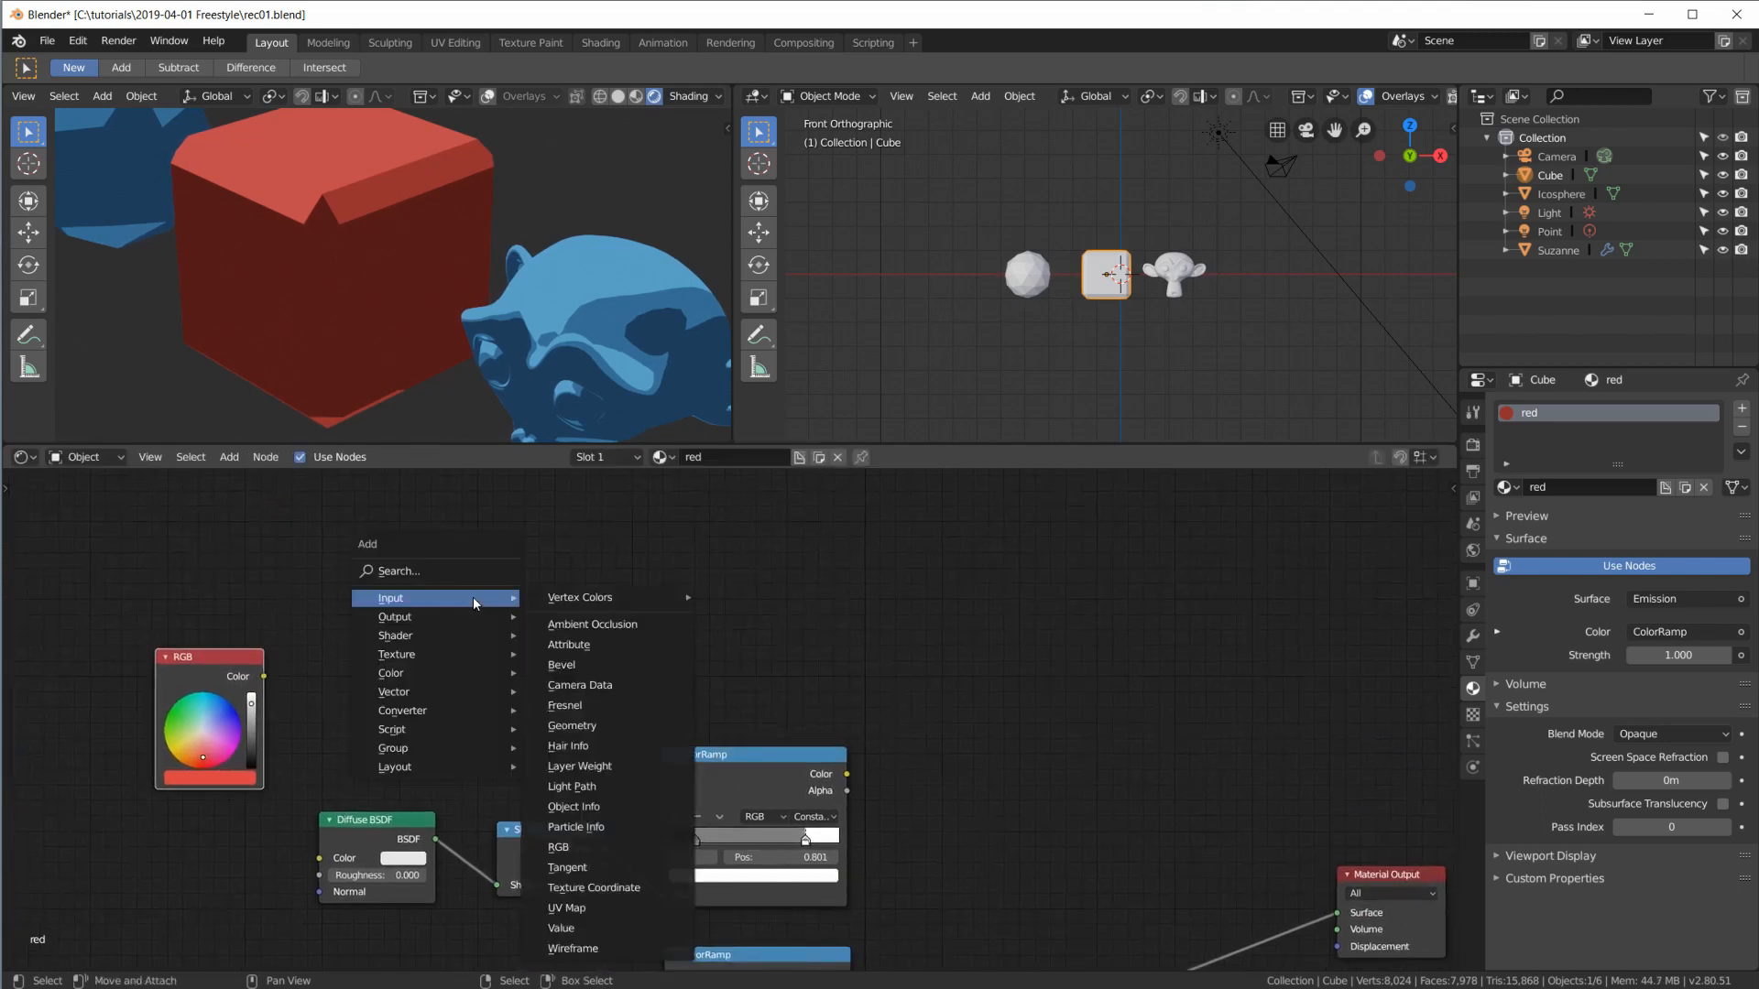
mouse_move(448, 673)
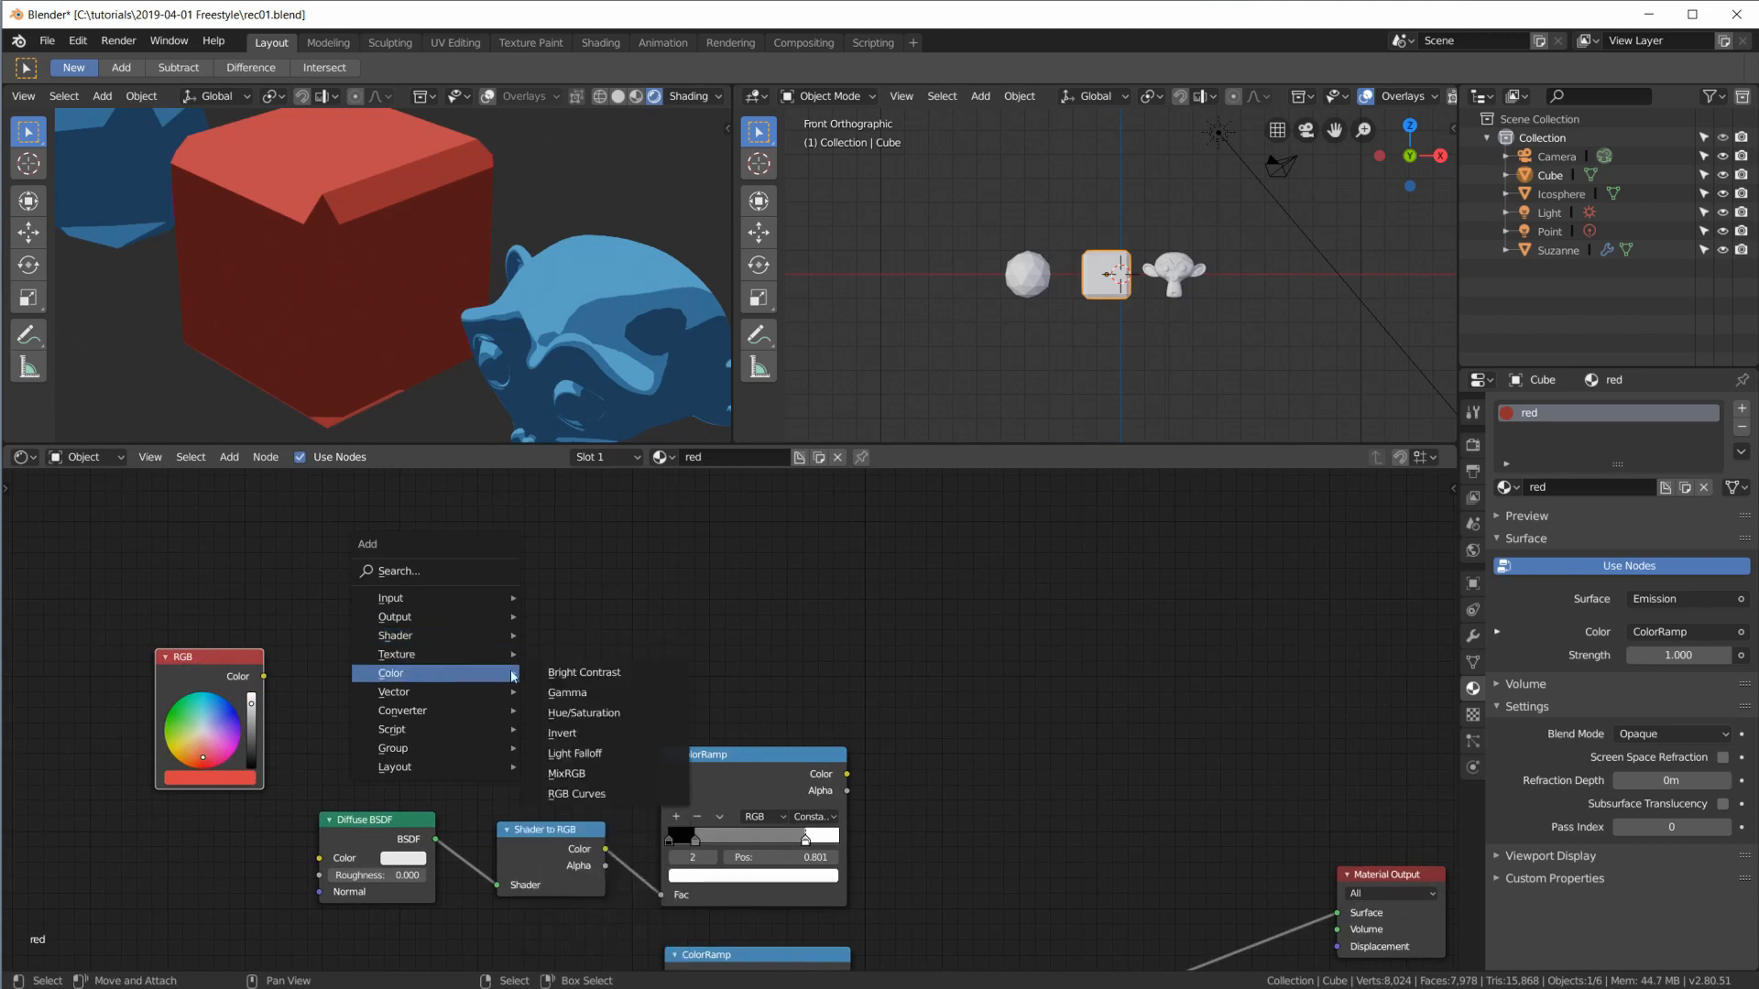
left_click(567, 692)
left_click(457, 566)
Step: Duplicate the Gamma node directly below the original and connect the RGB colour to both Gamma colour inputs
key("shift+d")
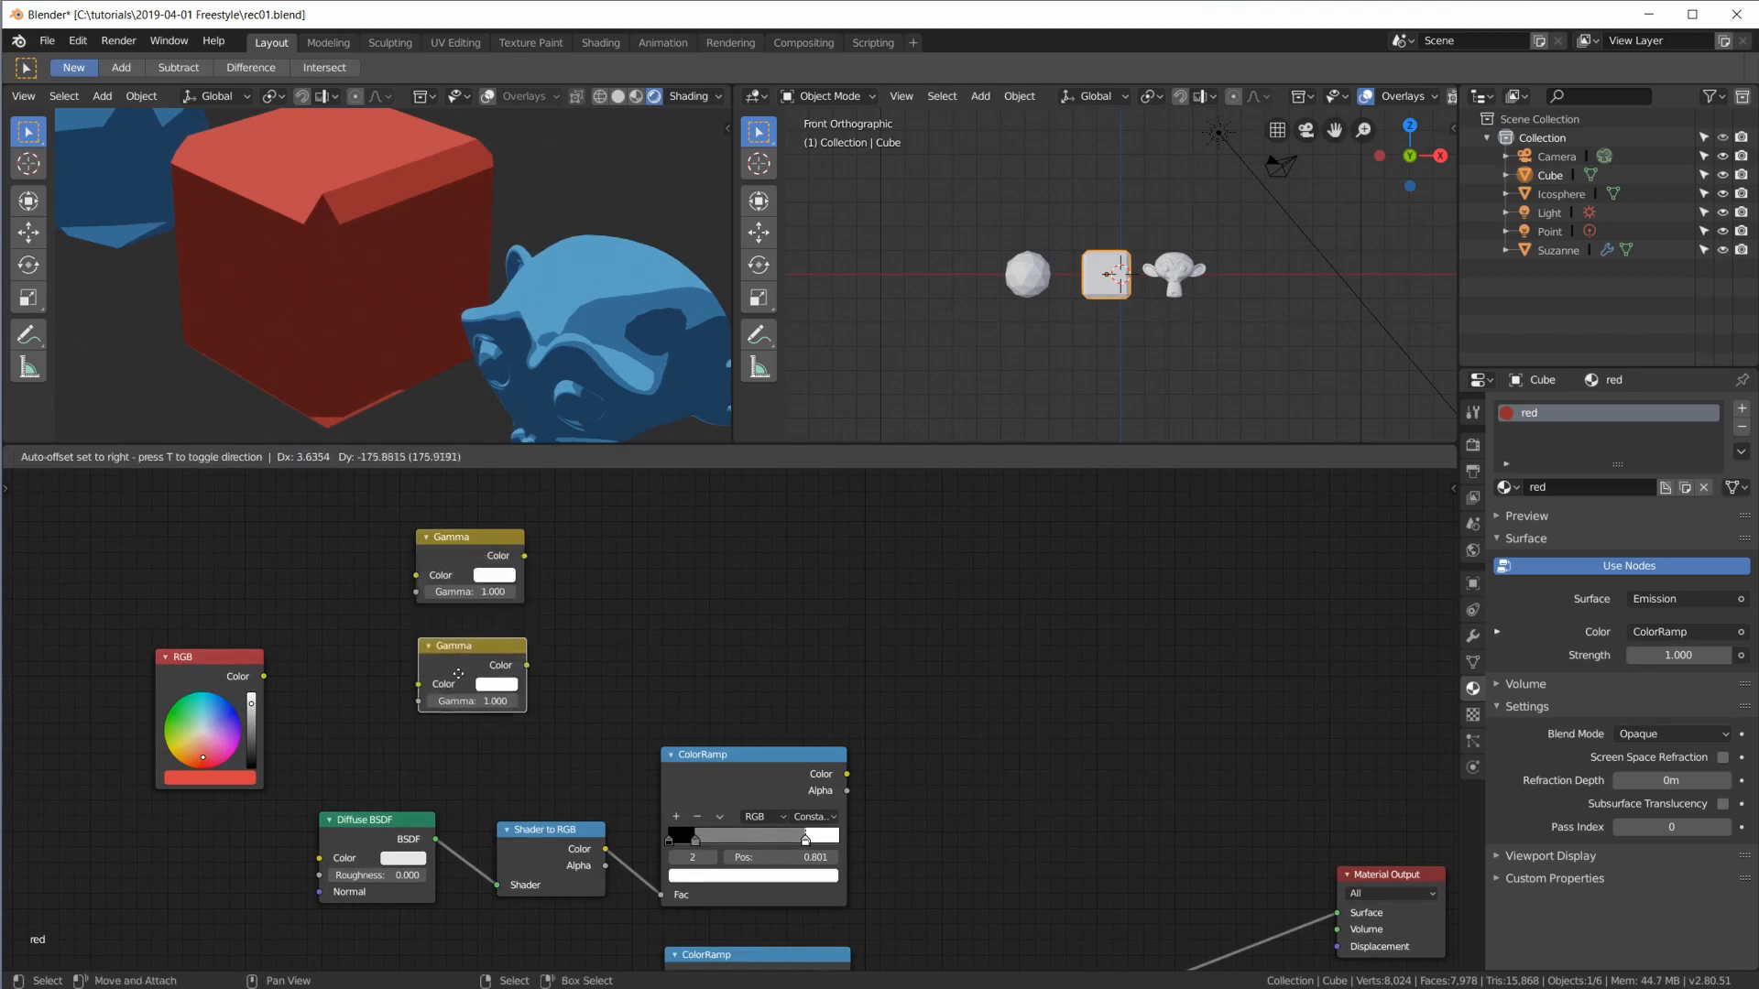
left_click(456, 669)
left_click_drag(264, 676, 417, 575)
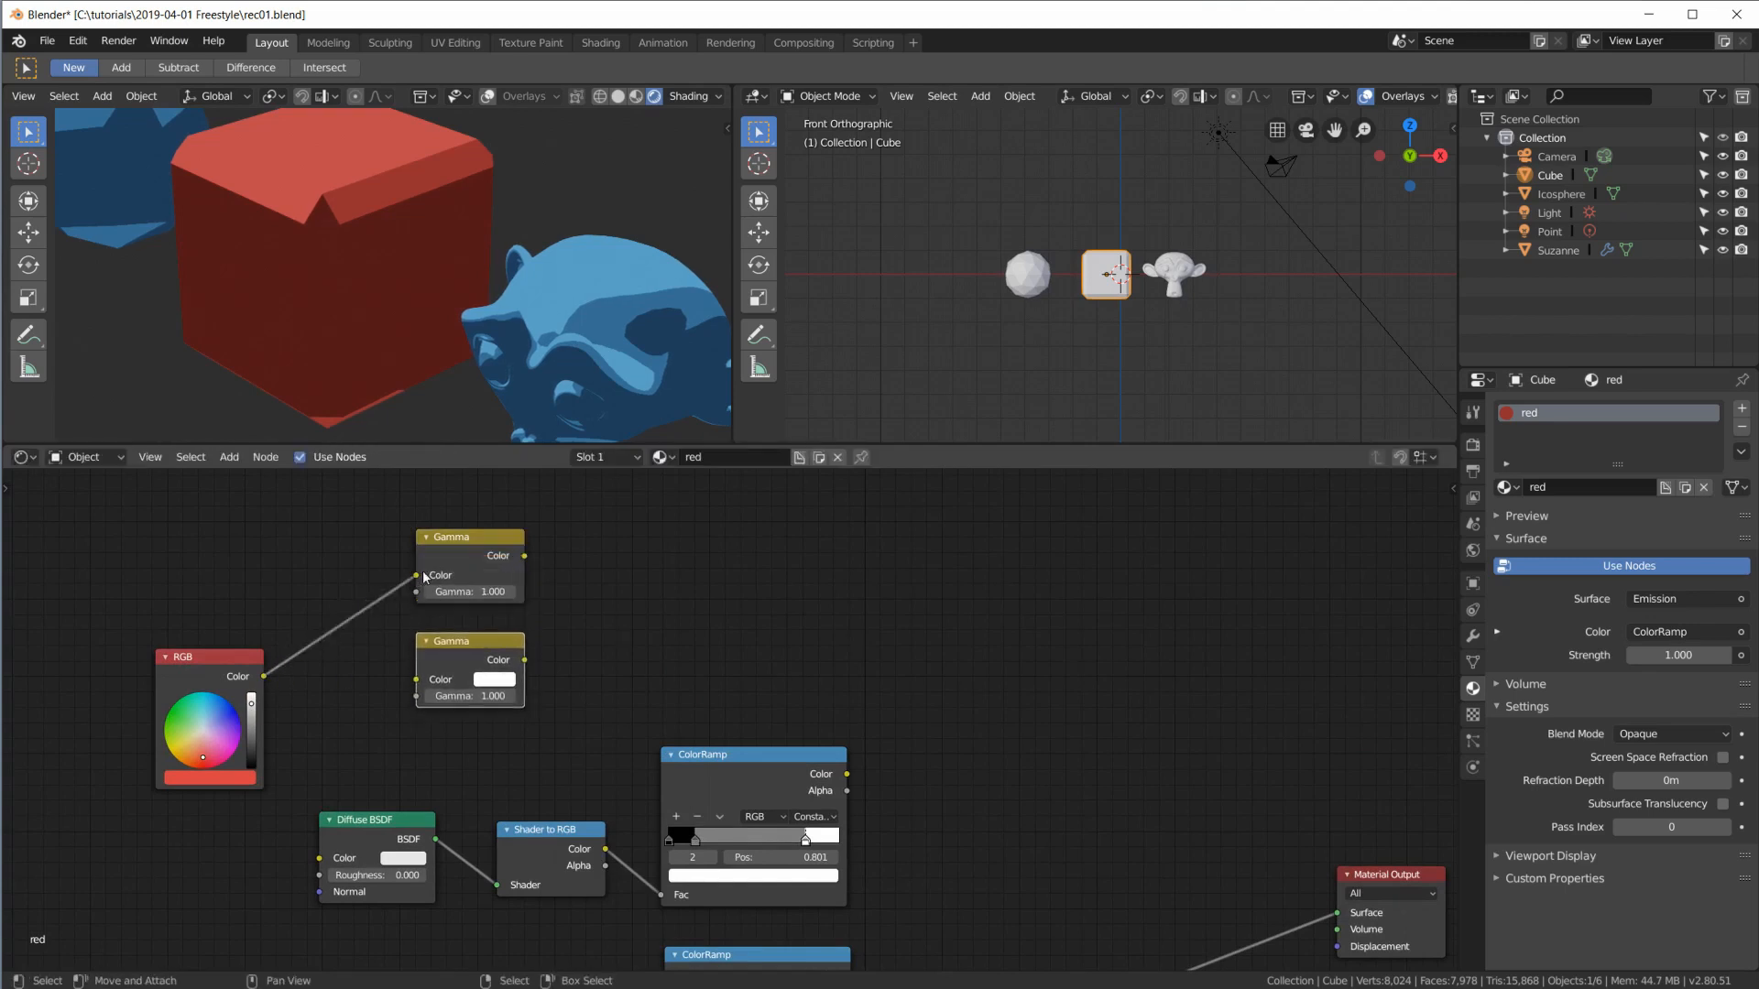
left_click_drag(263, 676, 417, 680)
Step: Preview the upper Gamma node on the cube and set its gamma to 1.6
left_click(488, 552)
left_click(475, 557, "ctrl+shift")
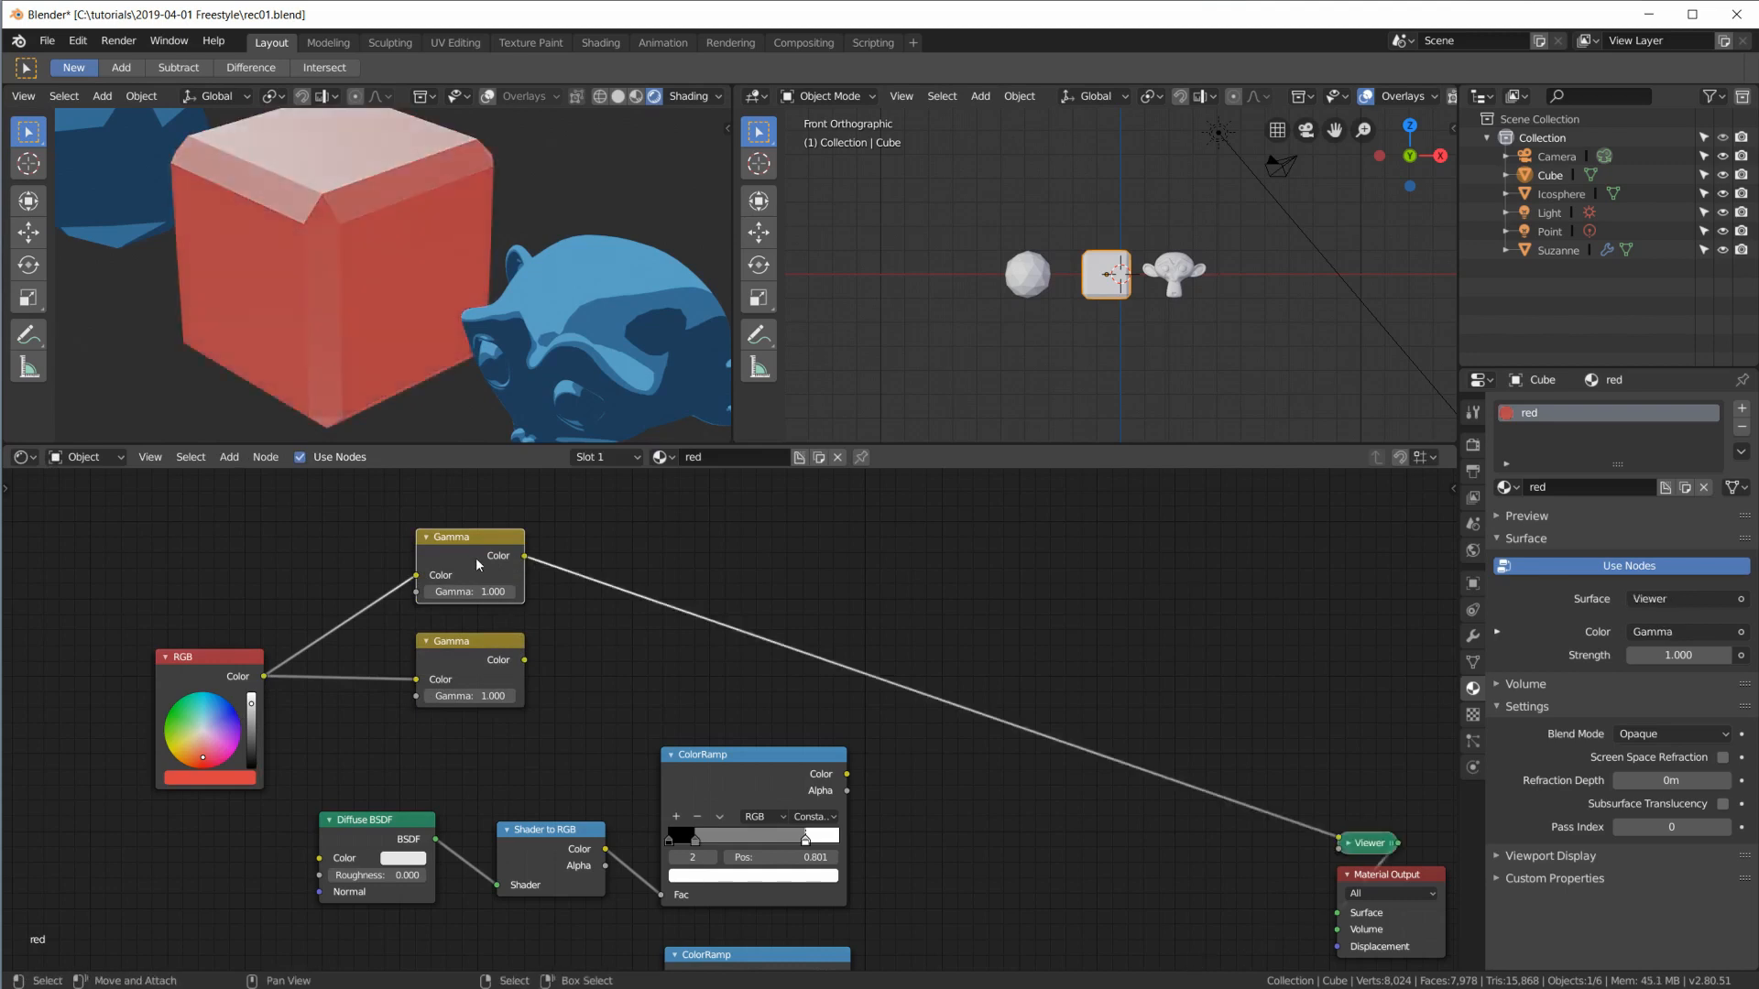
left_click(513, 596)
left_click(514, 592)
left_click(514, 592)
left_click(513, 593)
Step: Preview the lower Gamma node on the cube and set its gamma to 0.7
left_click(471, 645)
left_click(471, 645, "ctrl+shift")
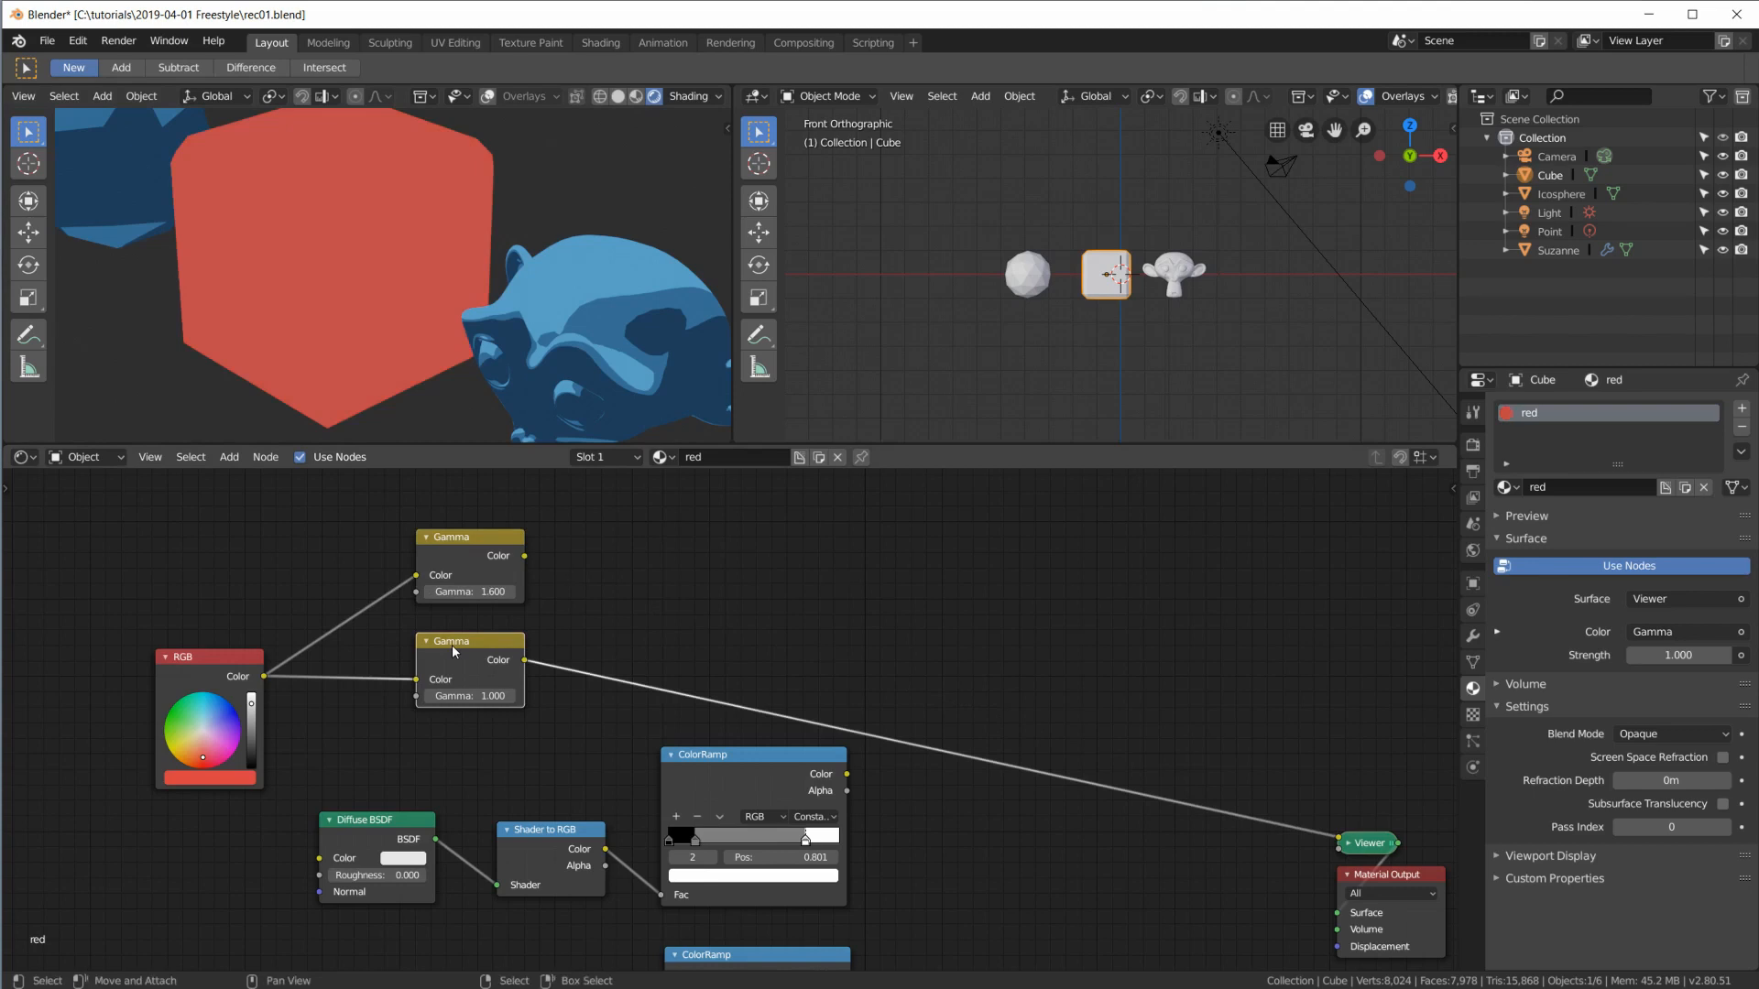
left_click(429, 698)
left_click(429, 698)
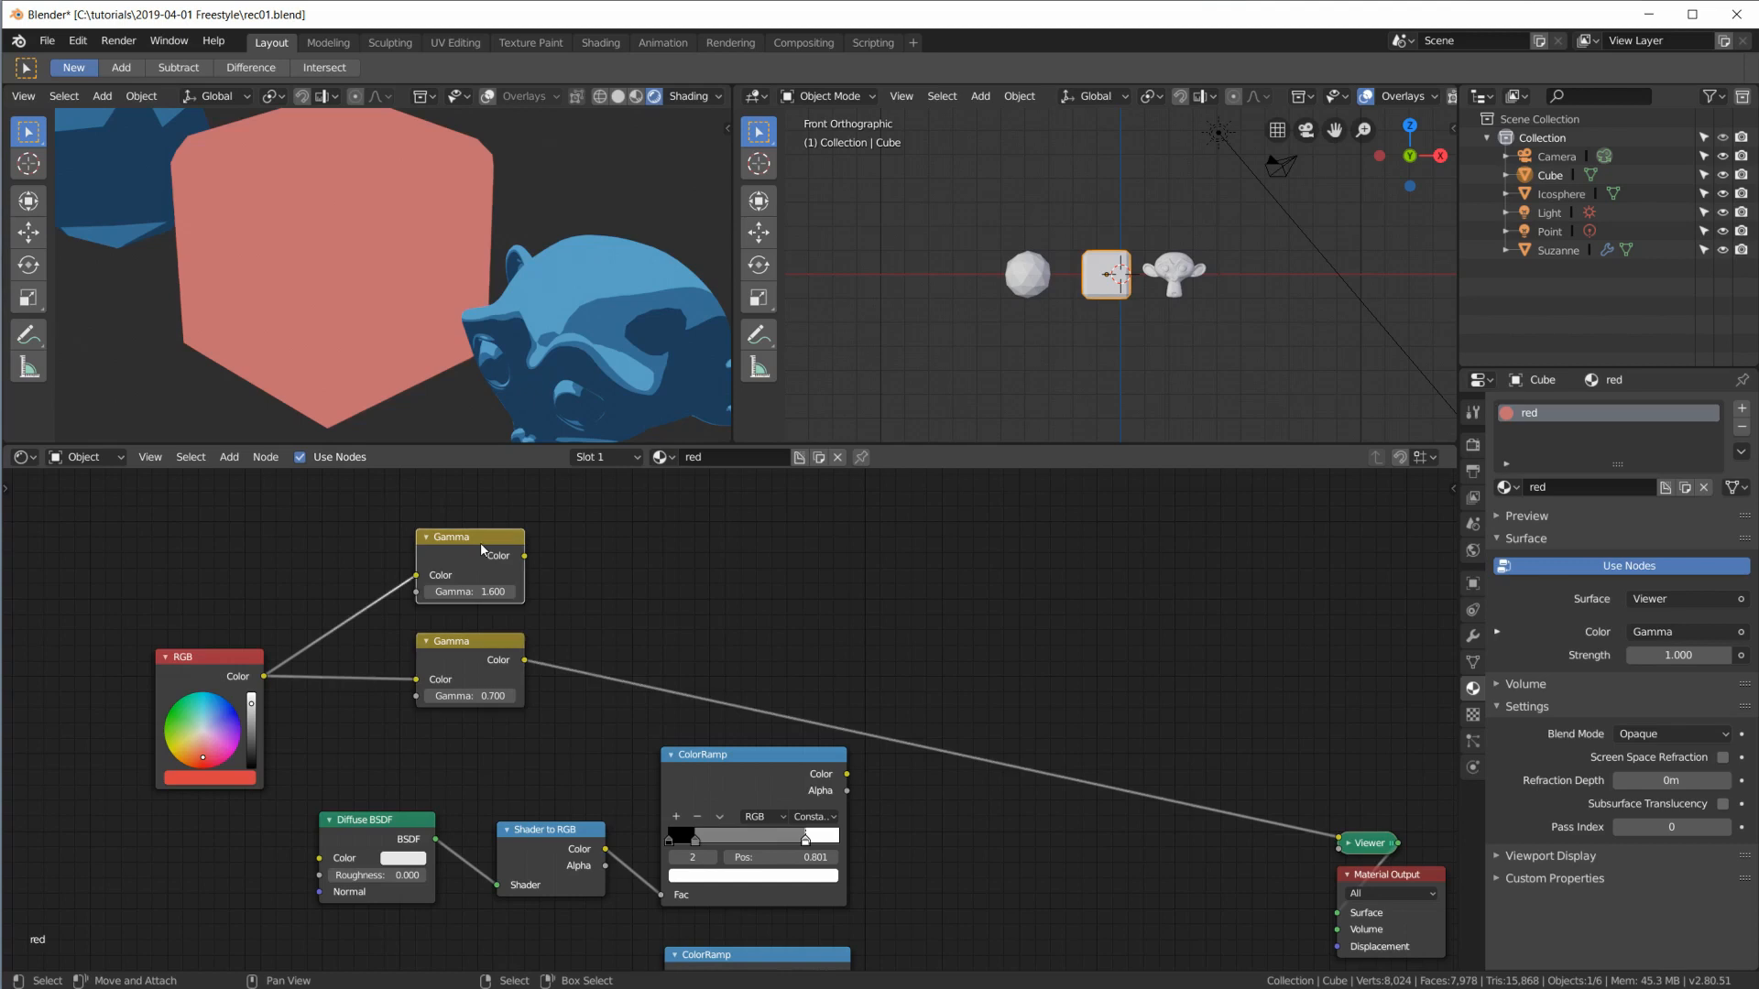
Step: Add a MixRGB node after the Gamma nodes, connecting the upper Gamma to Color1 and the lower Gamma to Color2
key("shift+a")
mouse_move(714, 594)
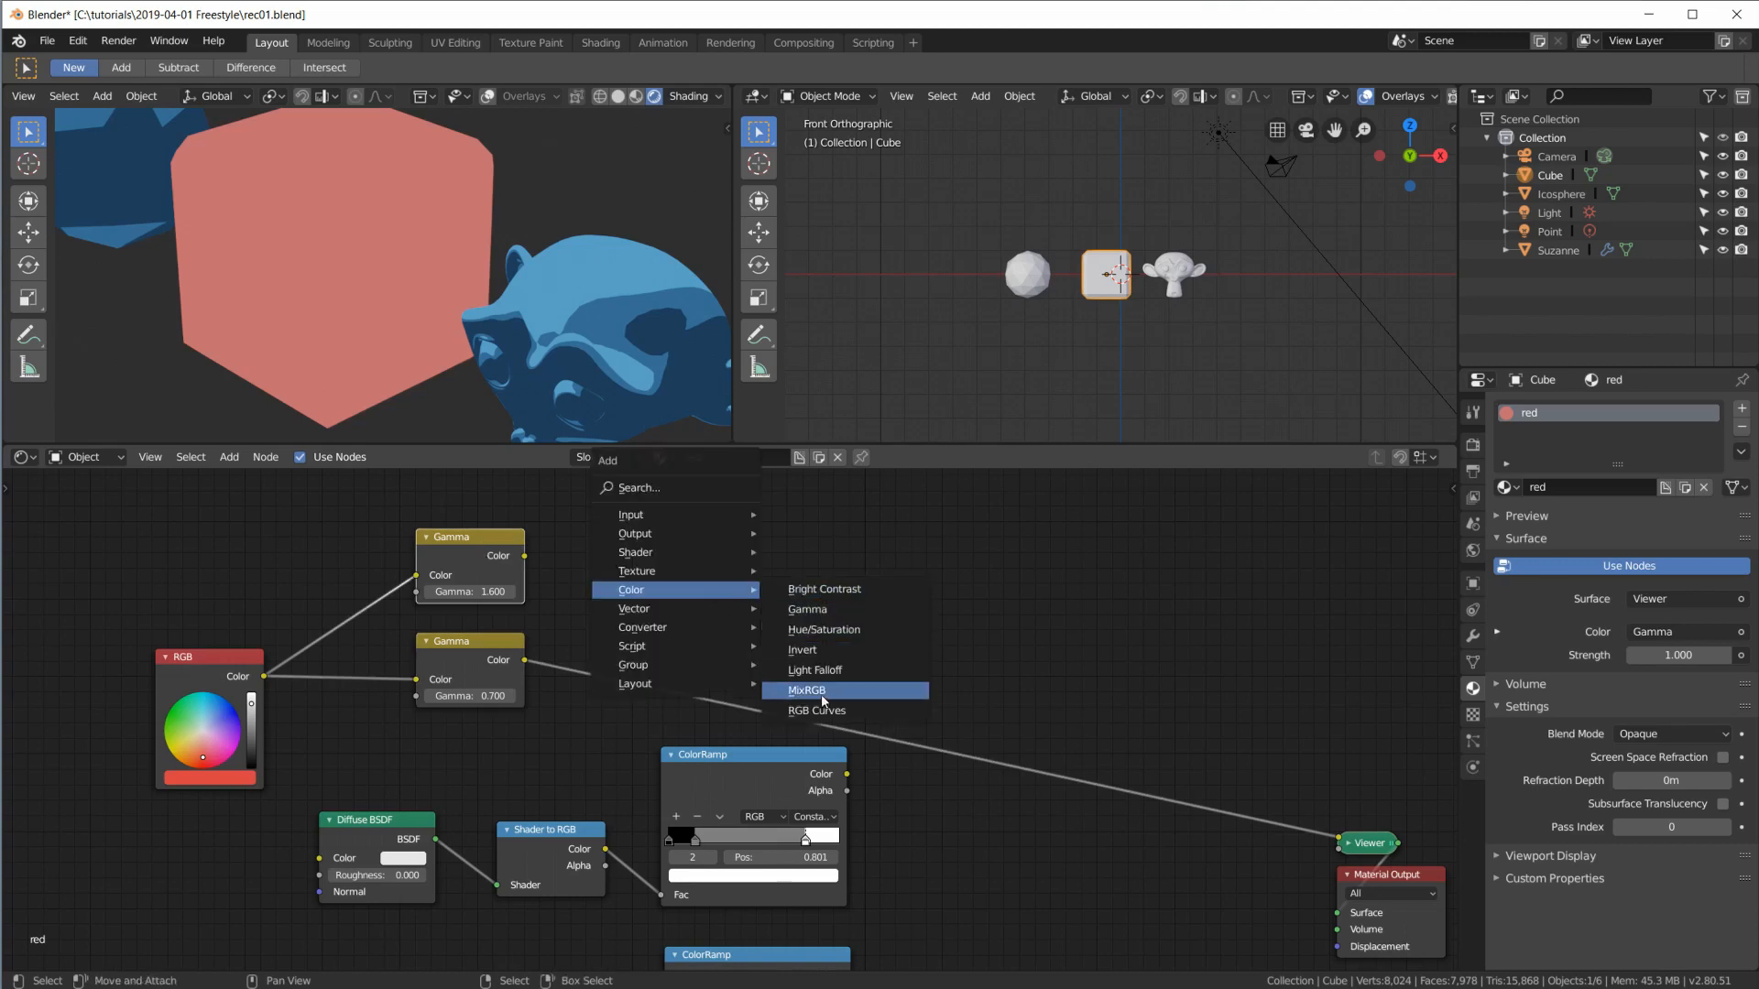
left_click(824, 692)
left_click(657, 540)
left_click_drag(524, 659, 657, 658)
left_click_drag(524, 556, 659, 643)
Step: Preview the Mix node on the cube and vary its Fac to compare the blend between both Gamma colours
left_click(701, 563, "ctrl+shift")
left_click_drag(702, 558, 713, 553)
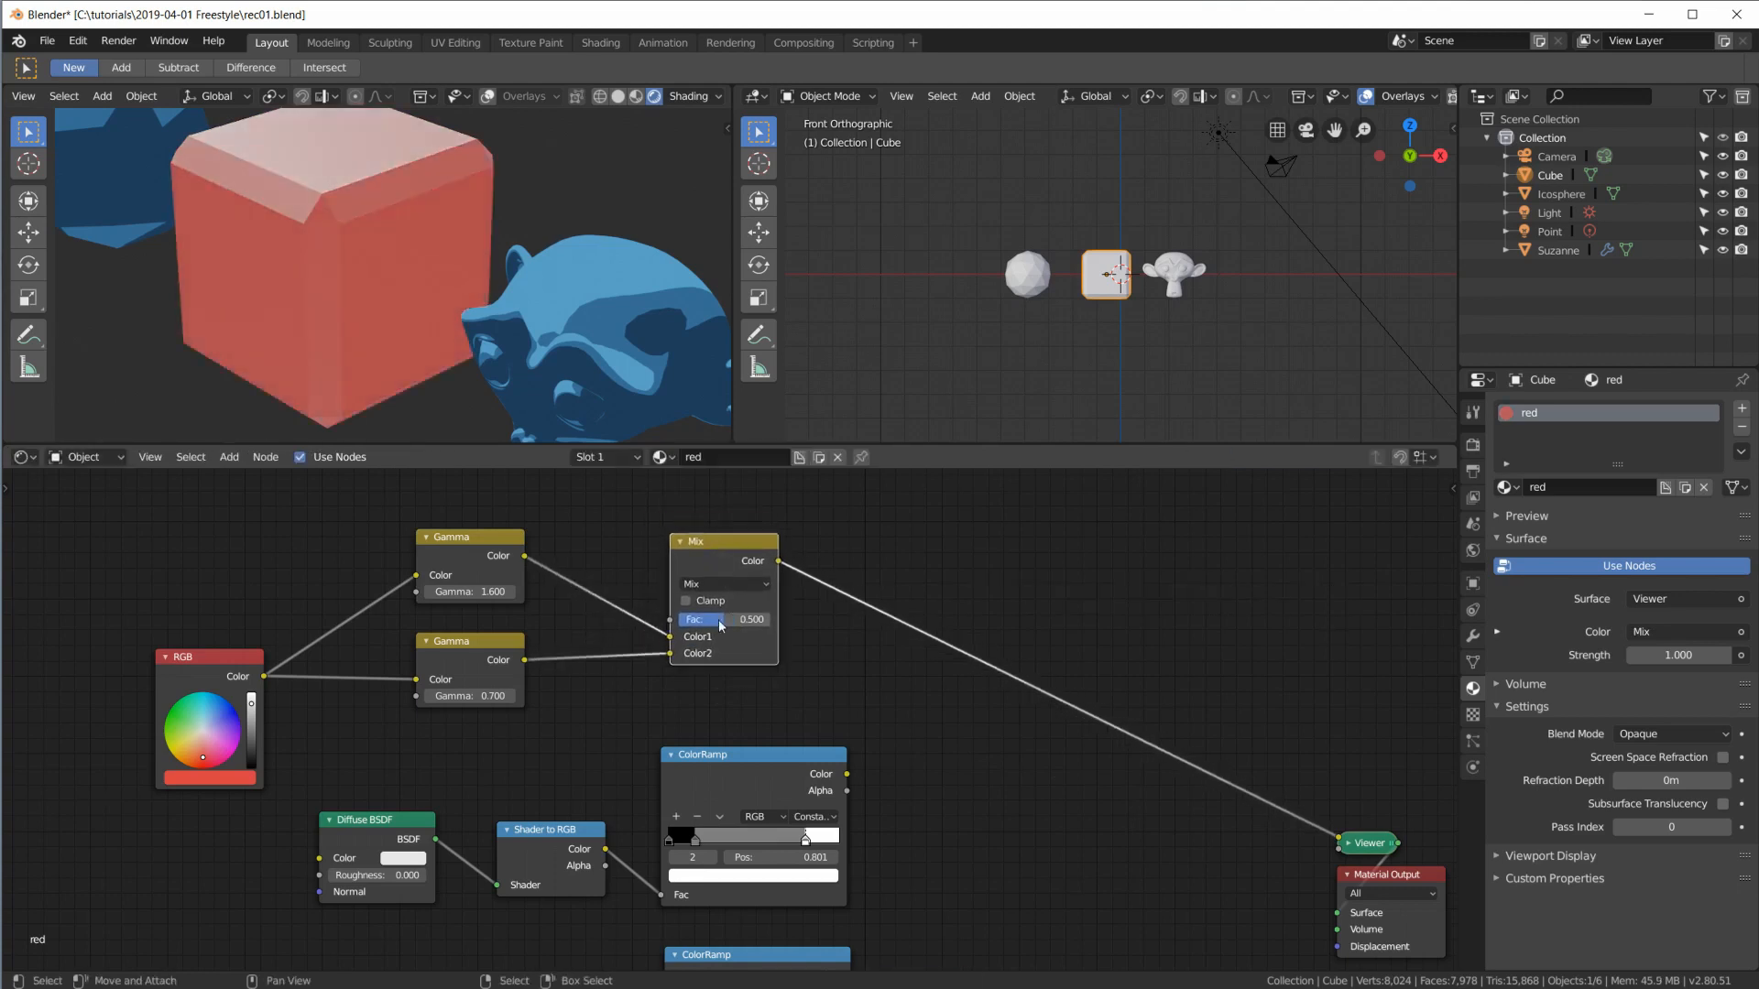
left_click_drag(723, 620, 676, 620)
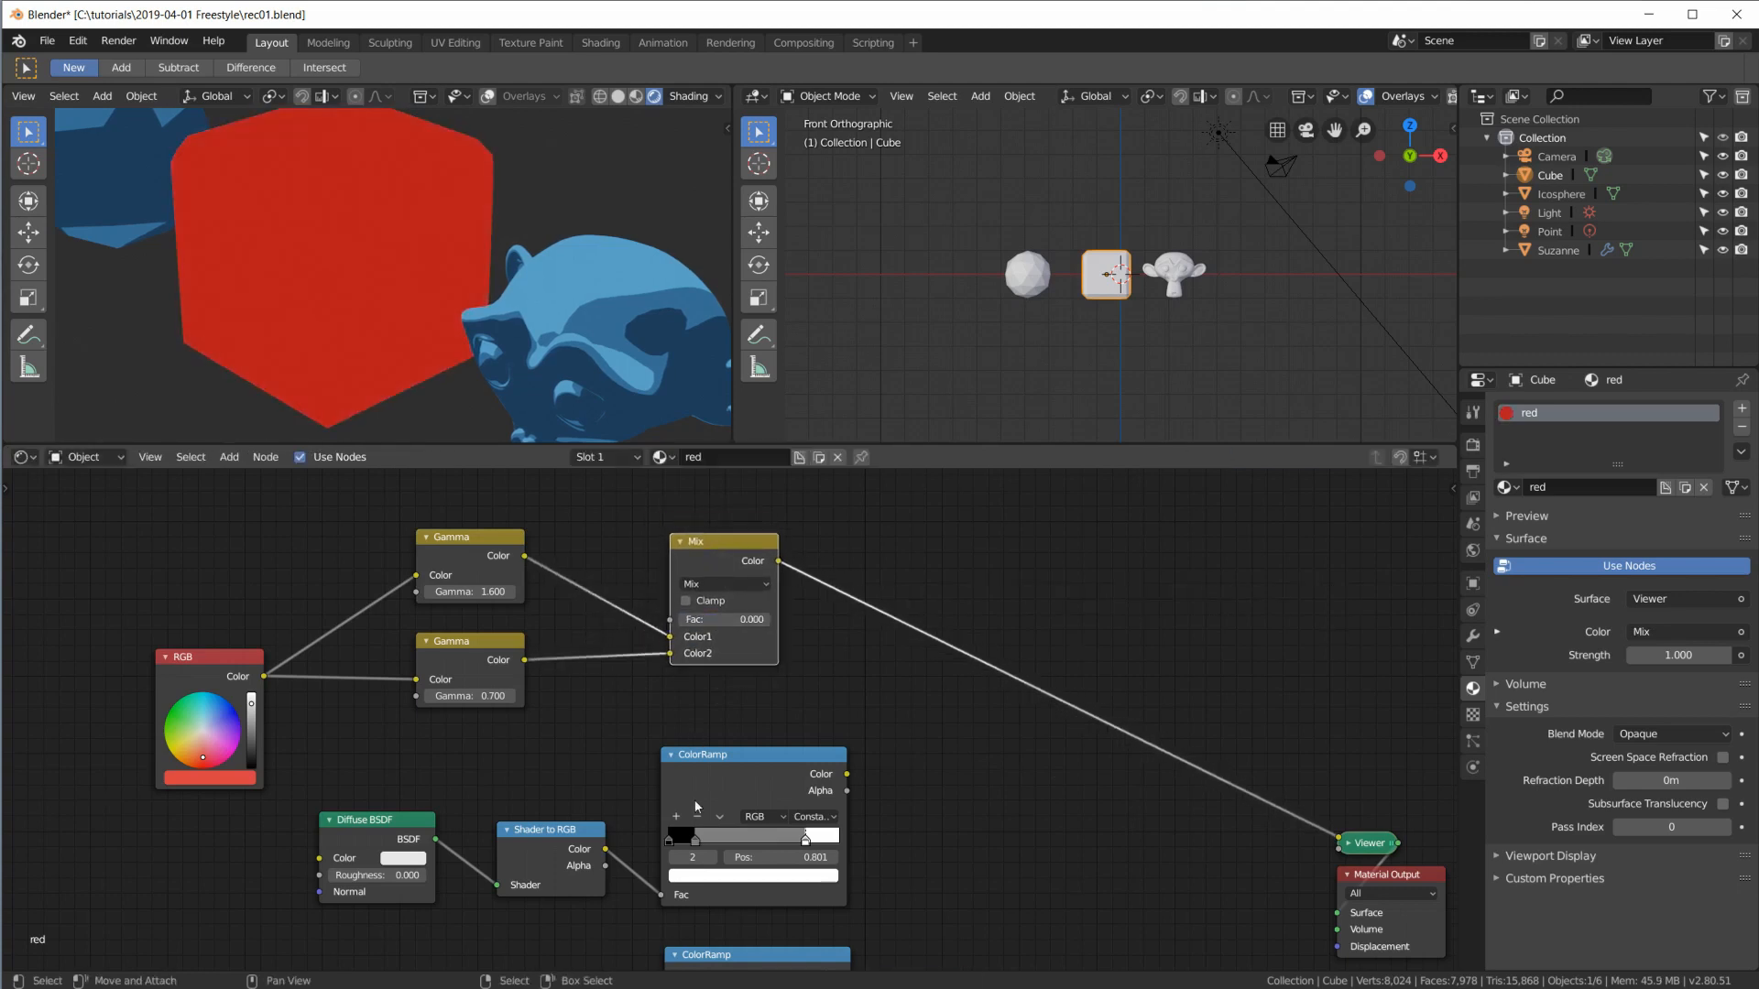
left_click_drag(691, 620, 728, 620)
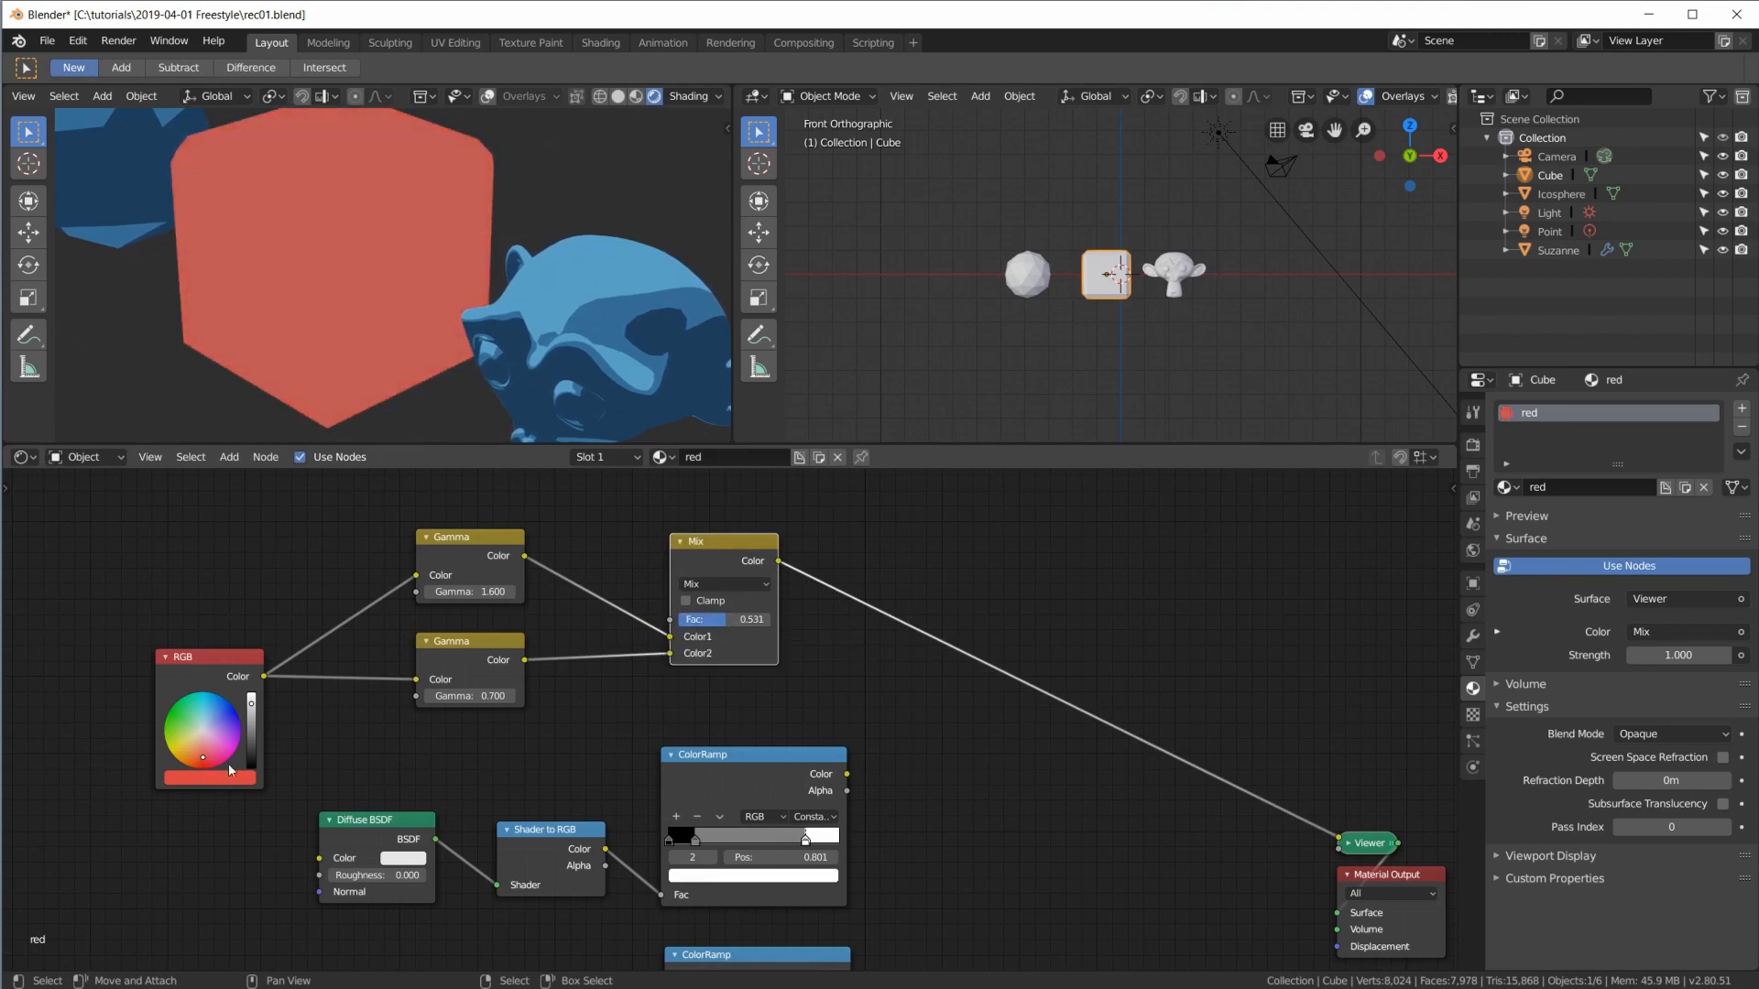
left_click_drag(728, 620, 772, 621)
Step: Move the Mix node beyond the upper ColorRamp and connect the ColorRamp's colour output to the Mix Fac
left_click_drag(475, 647, 478, 658)
left_click_drag(709, 557, 947, 576)
left_click_drag(718, 795, 712, 785)
left_click_drag(841, 763, 901, 647)
left_click_drag(960, 568, 969, 584)
Step: Duplicate the Emission node, insert the copy after the Mix node and link it to the Material Output surface
scroll(433, 295, "down", 1)
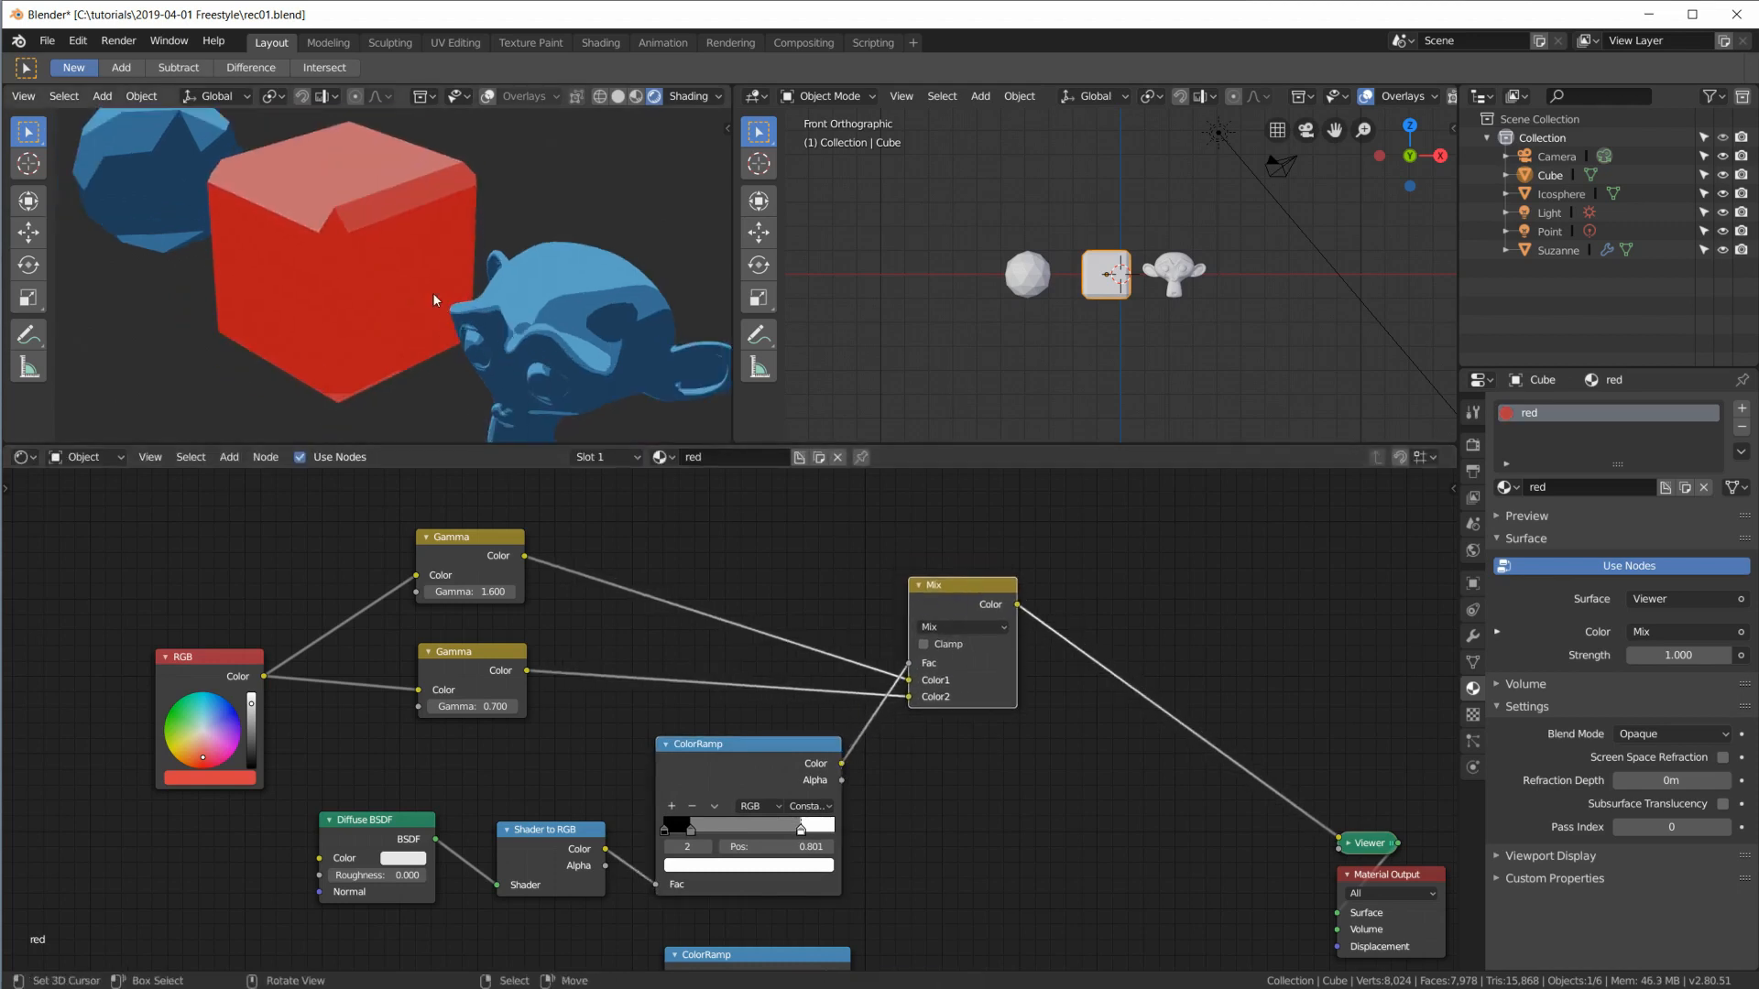
middle_click_drag(1052, 793, 997, 741)
key("shift+d")
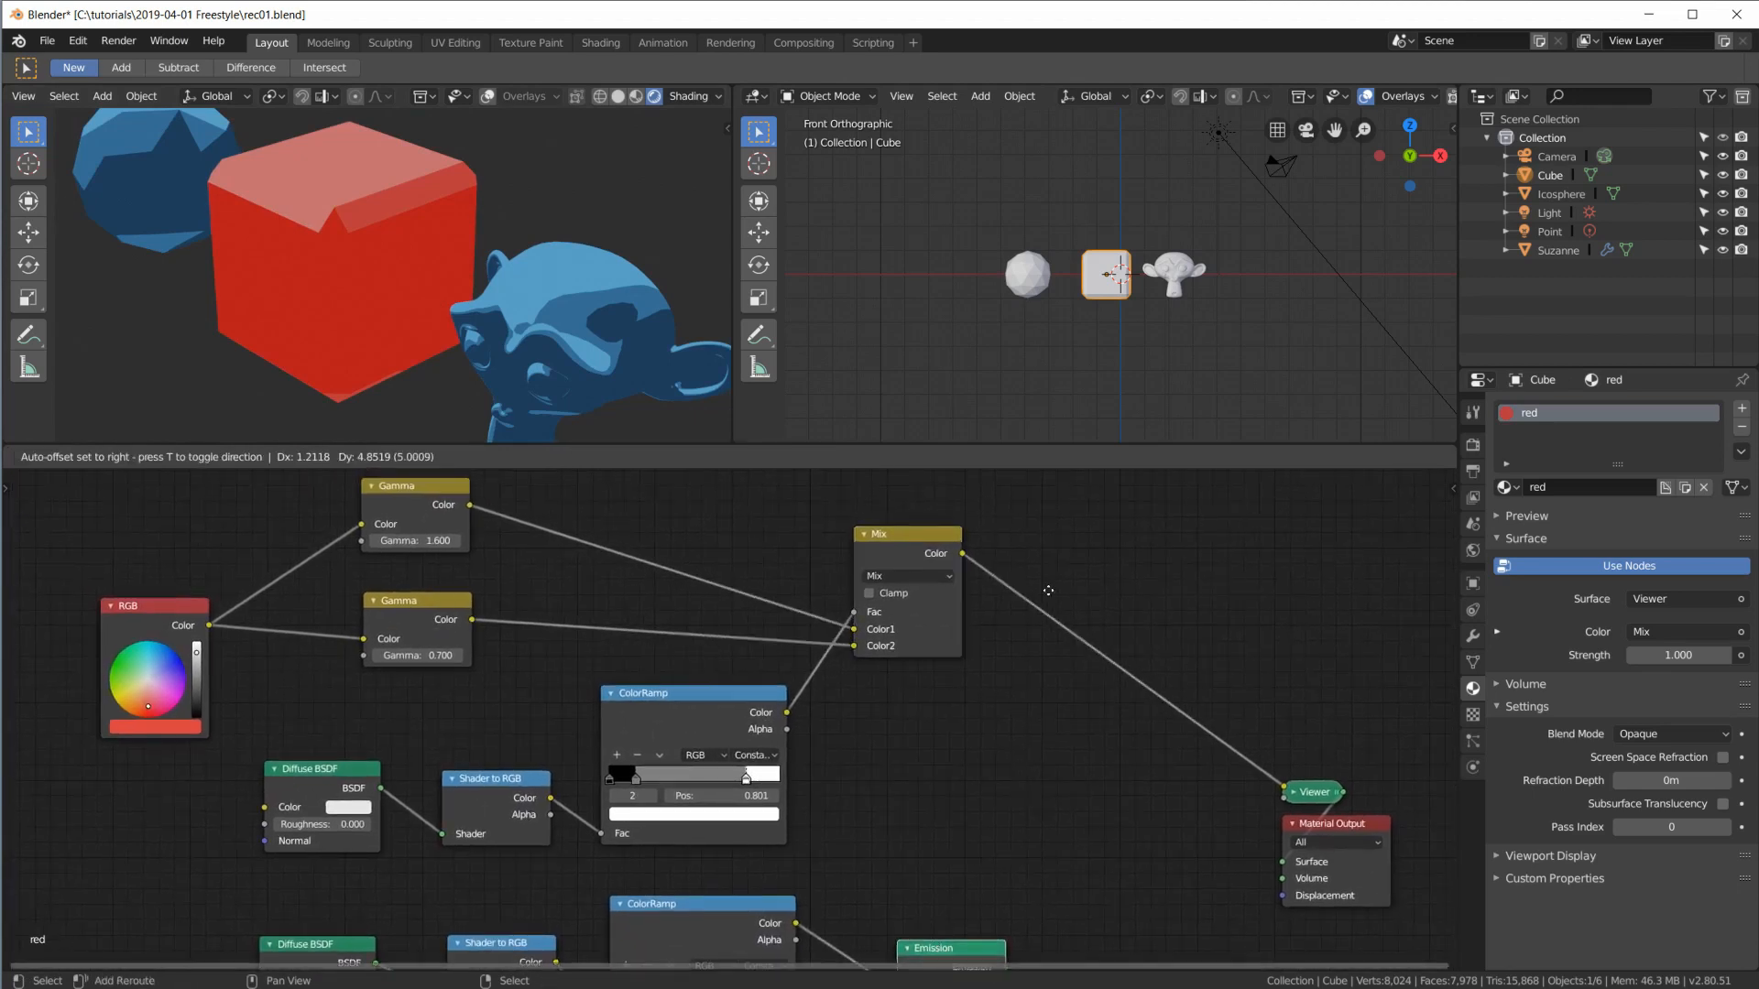
left_click(1068, 607)
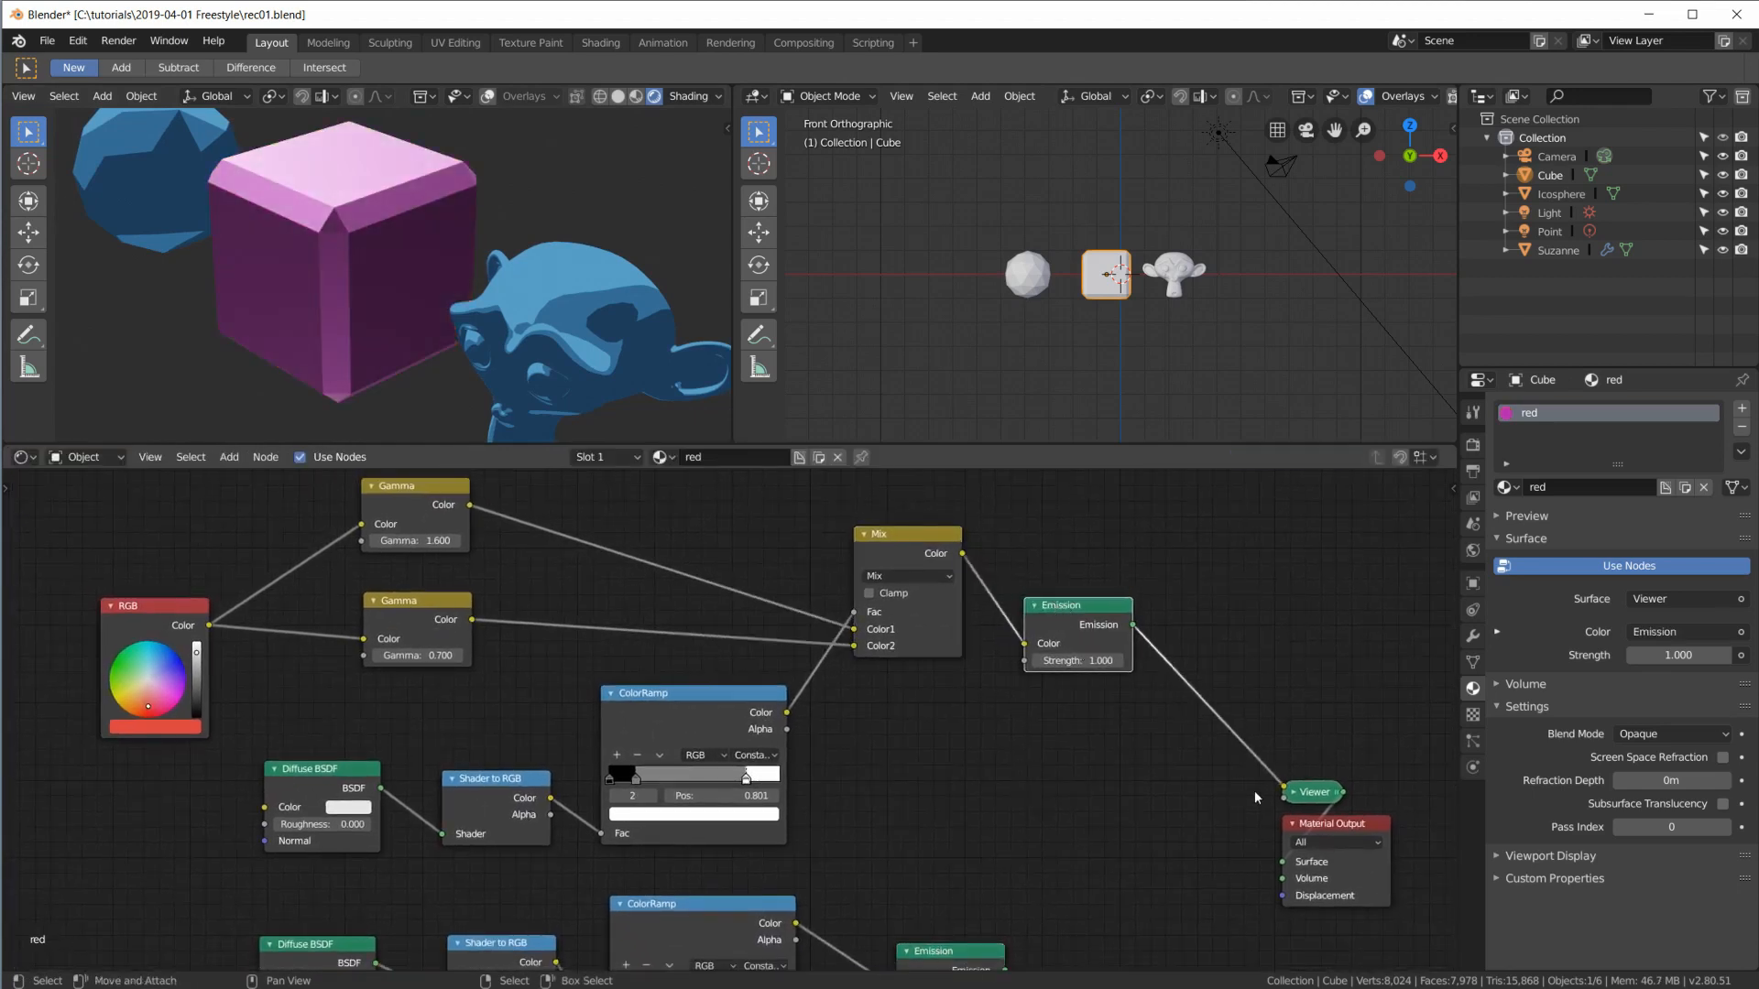
left_click(1066, 619, "ctrl+shift")
Step: Move the RGB node up a little and change its colour from red to orange
middle_click_drag(1109, 724, 1129, 717)
middle_click_drag(1037, 862, 1020, 802, "shift")
scroll(1019, 801, "down", 2)
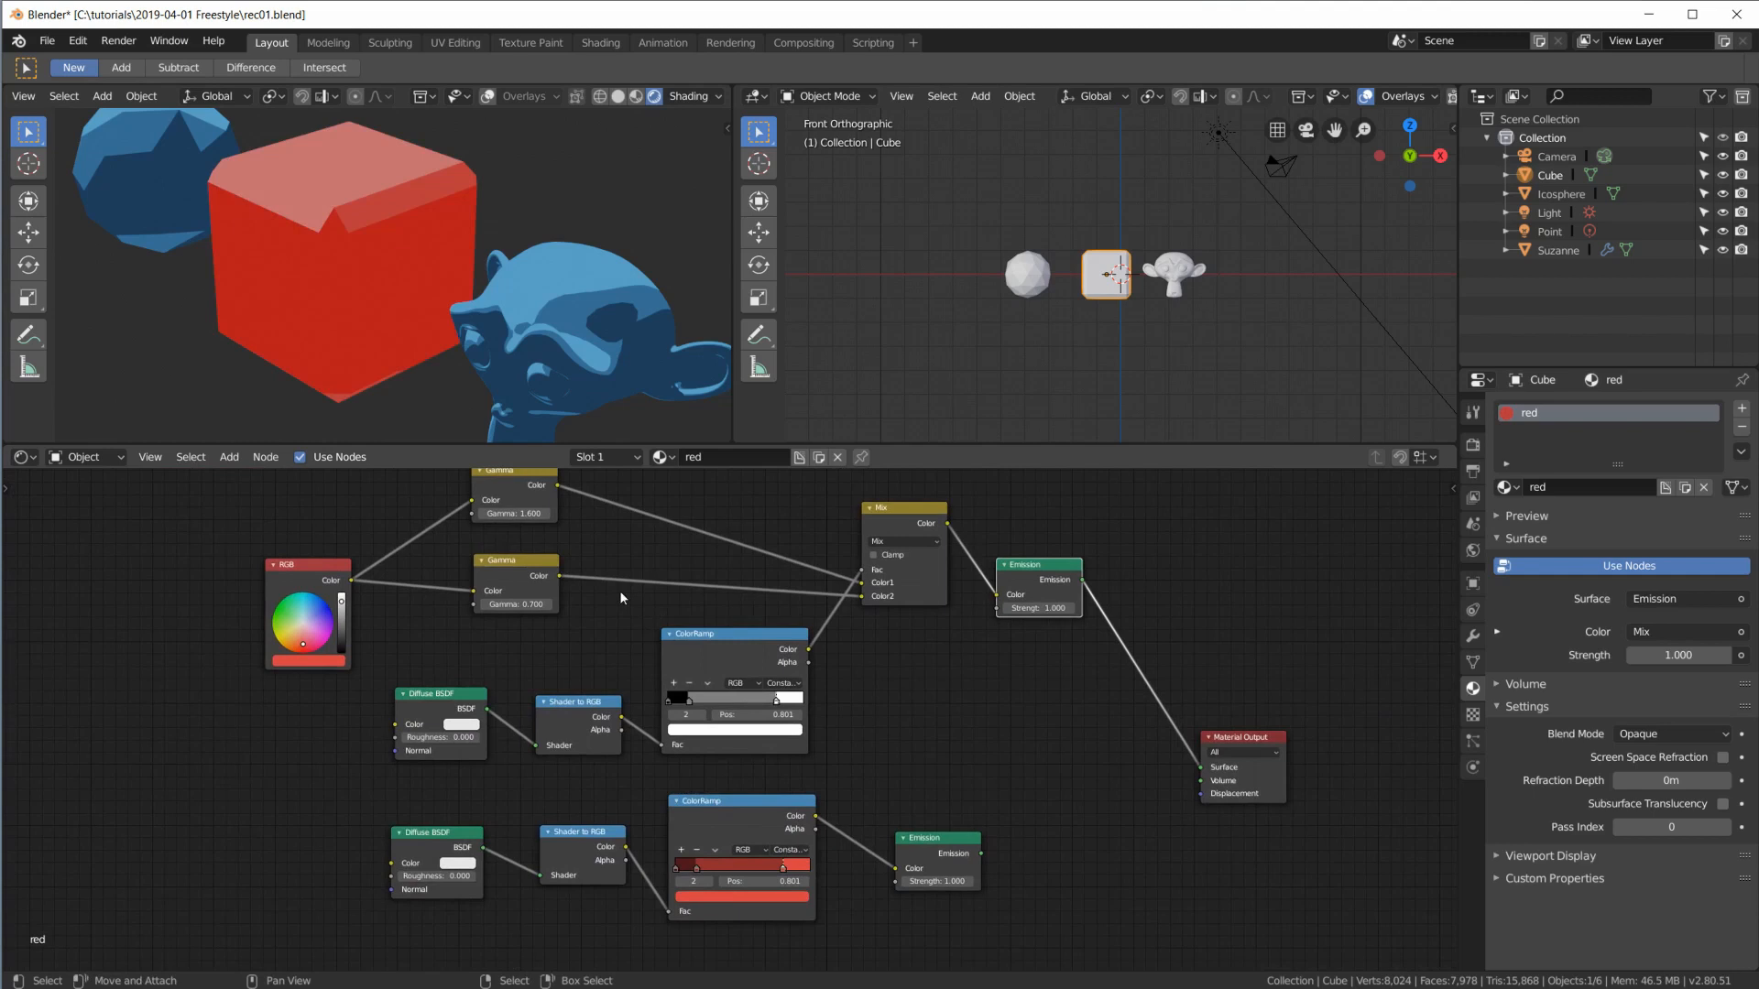
left_click_drag(309, 563, 317, 511)
mouse_move(310, 594)
left_mouse_down()
mouse_move(281, 567)
mouse_move(336, 585)
mouse_move(296, 561)
mouse_move(307, 589)
left_mouse_up()
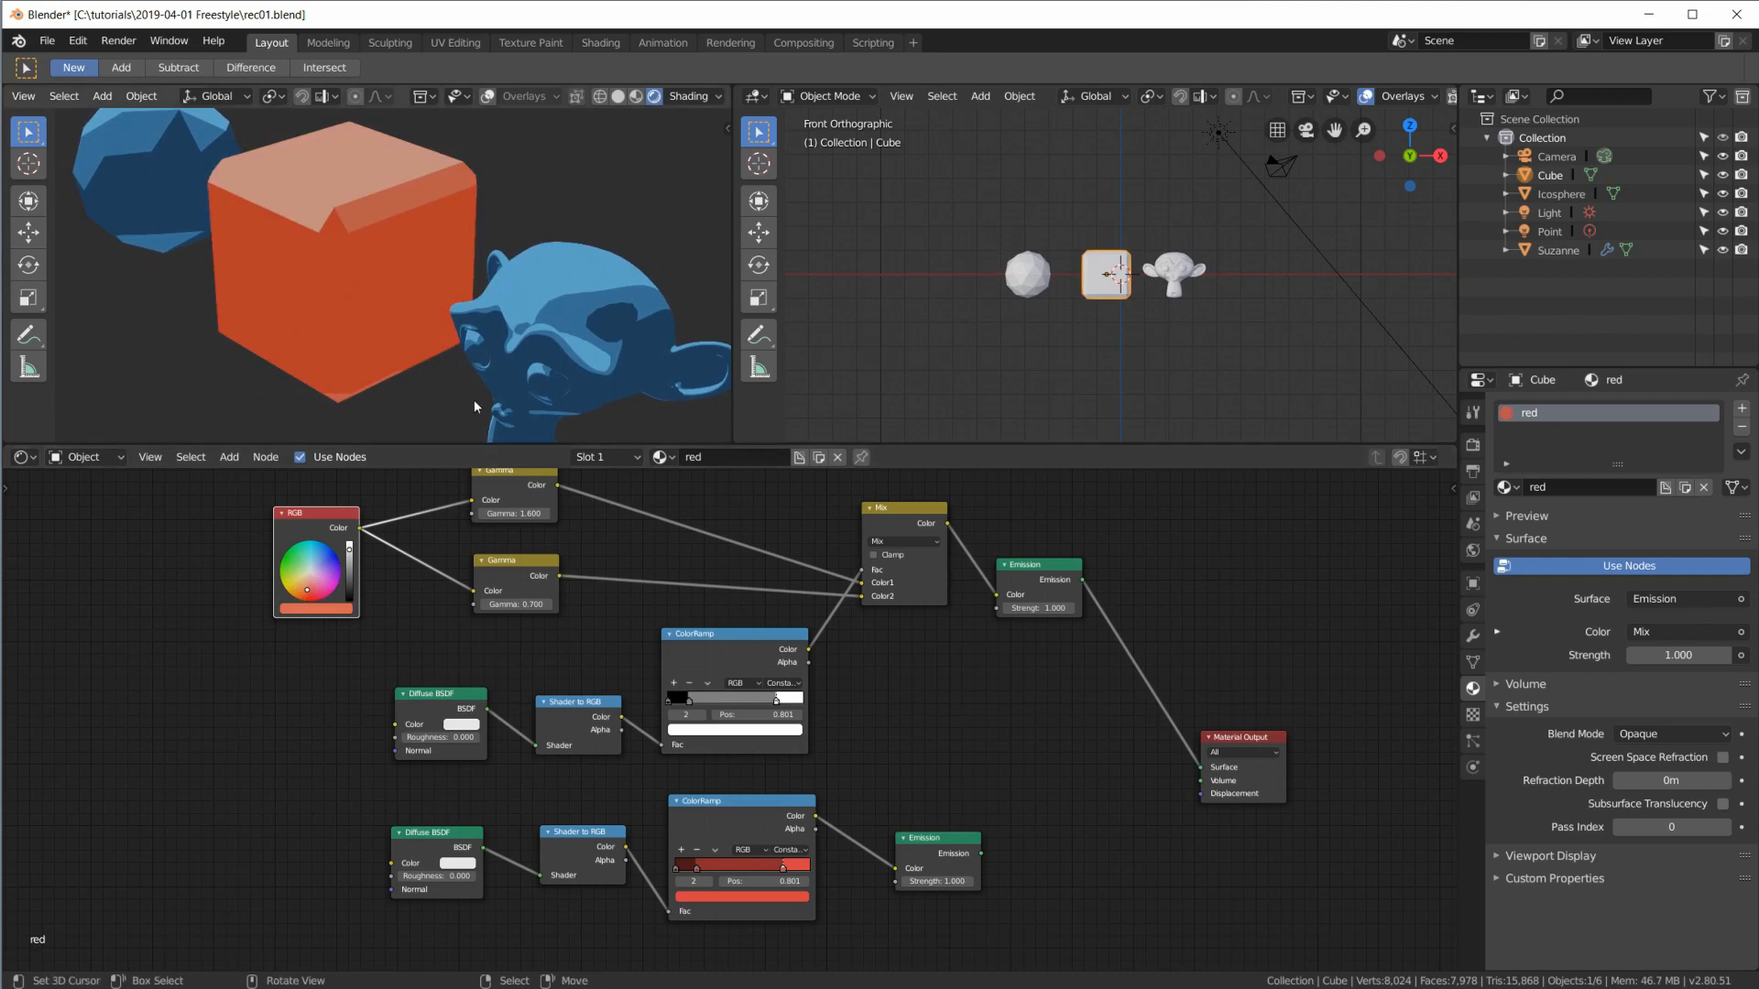
Step: Delete the old lower chain of Diffuse BSDF, Shader to RGB, red ColorRamp and Emission nodes
middle_click_drag(884, 729, 911, 794)
left_click(757, 876)
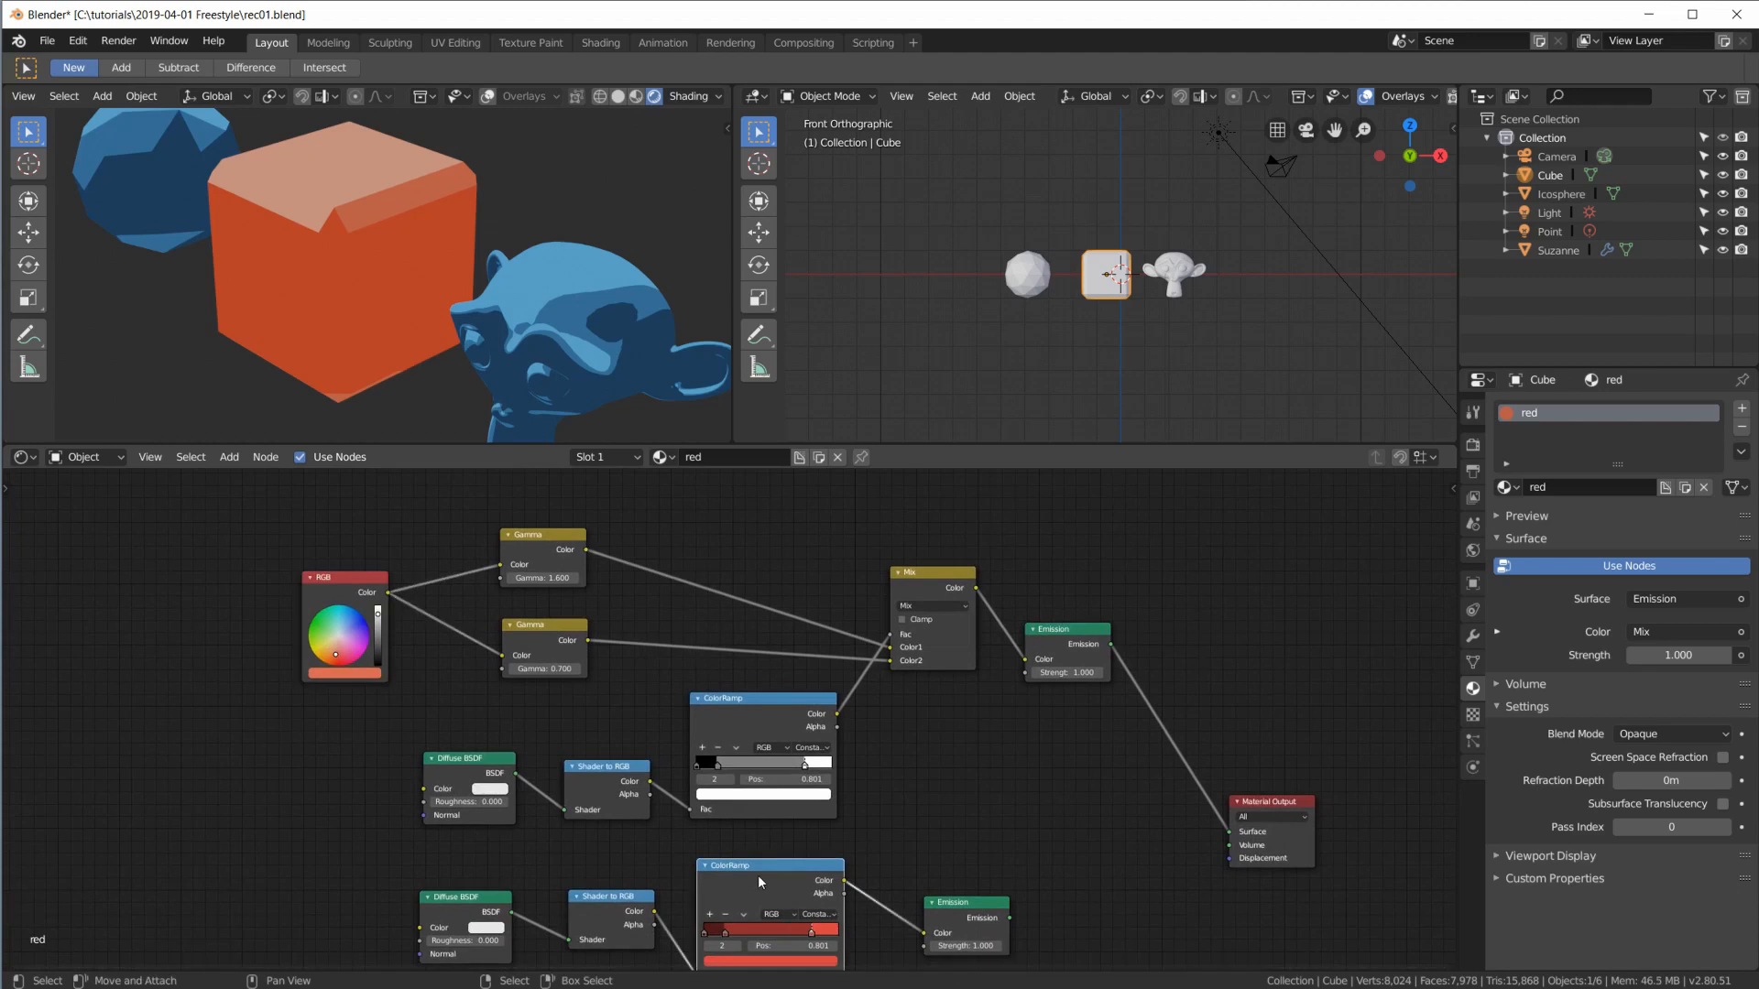
middle_click_drag(757, 876, 714, 767)
left_click_drag(348, 733, 938, 936)
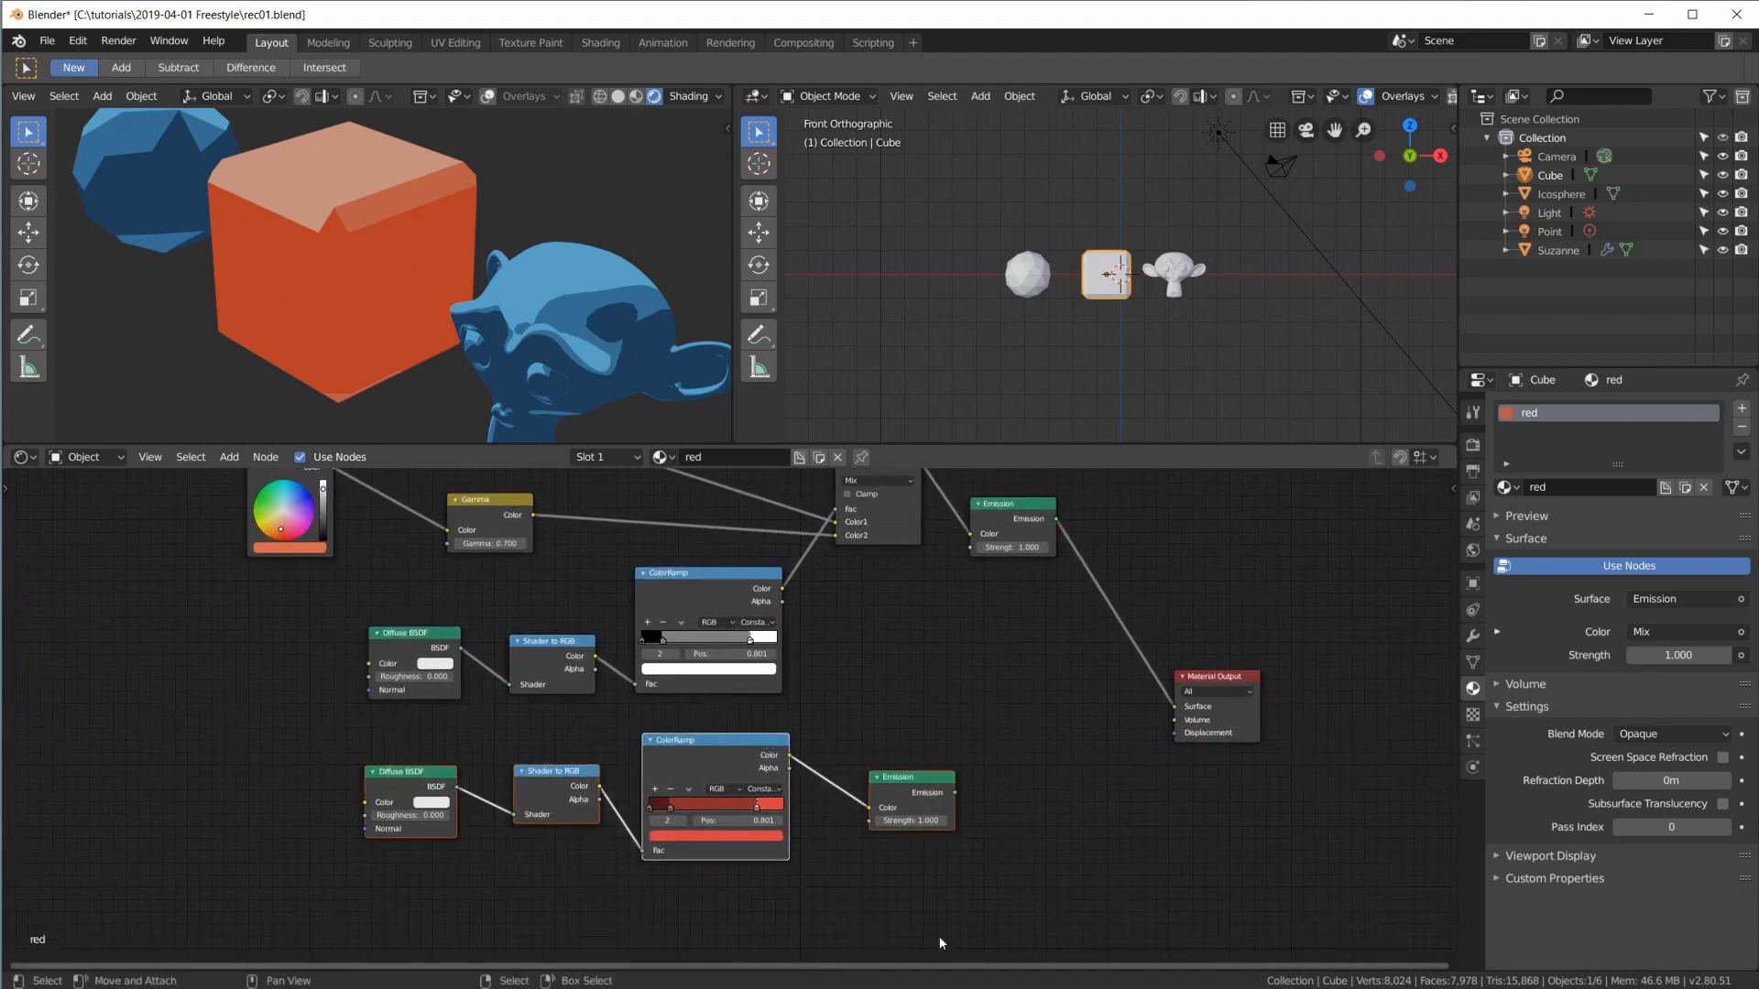
key("x")
middle_click_drag(819, 753, 844, 910)
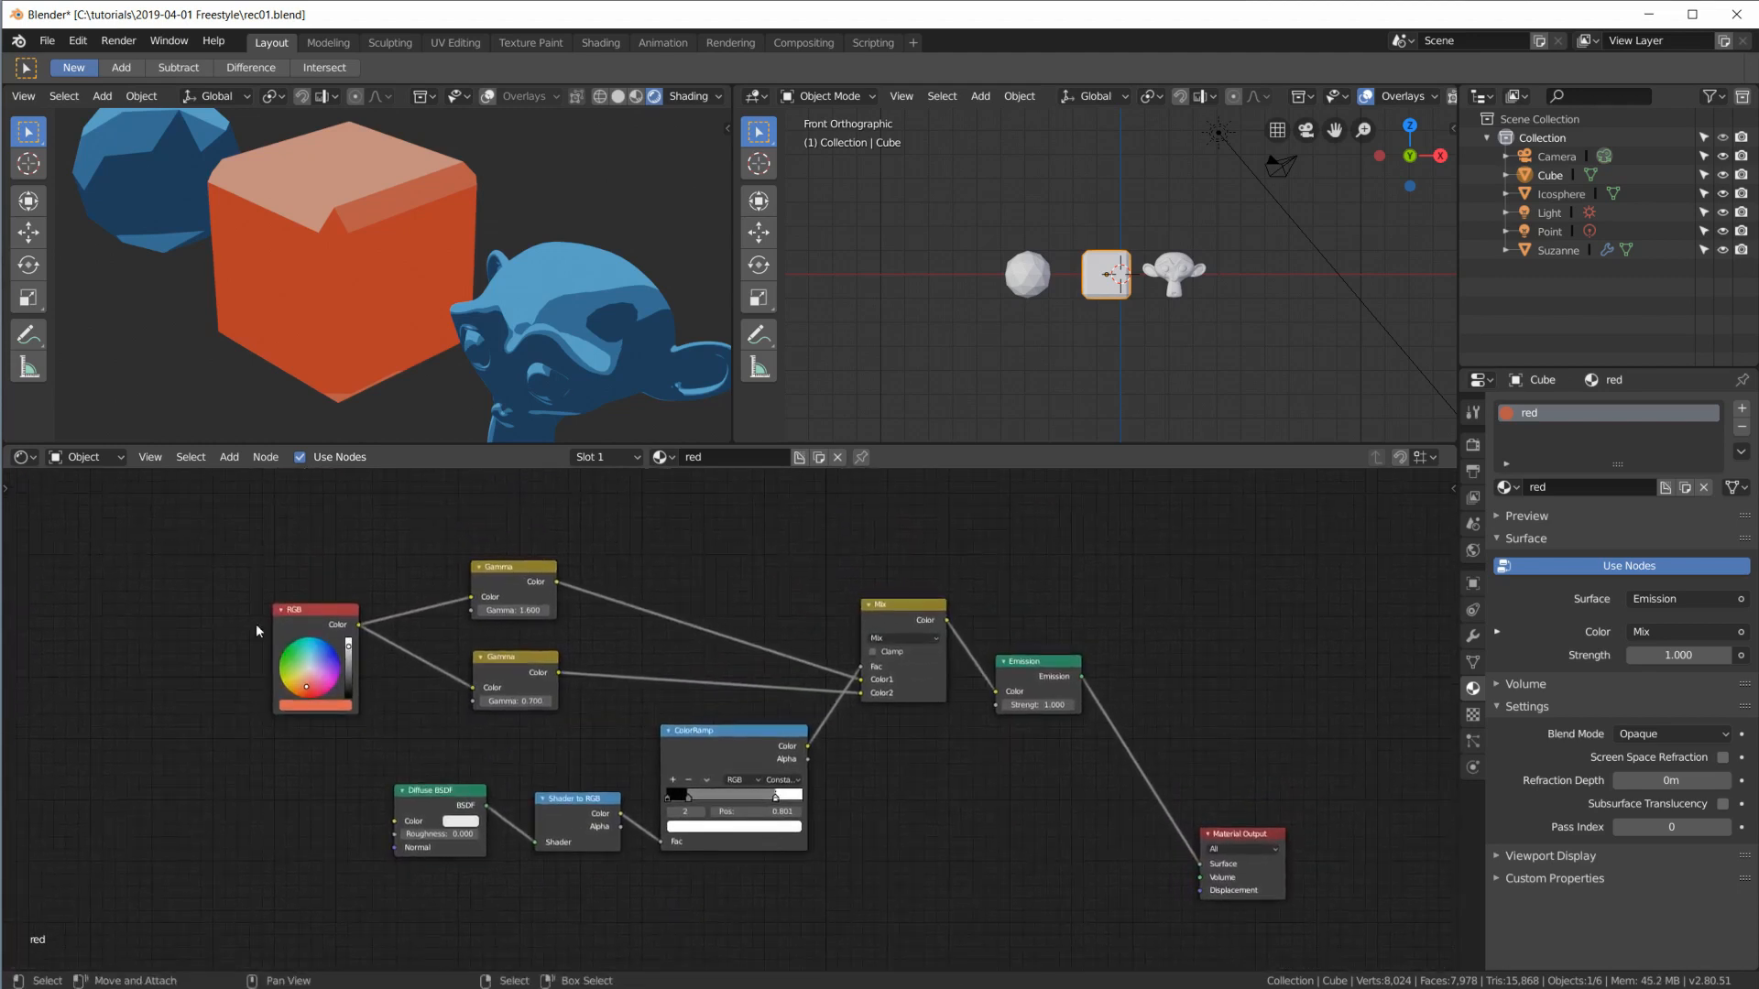
Step: Move the RGB node away from the Gamma nodes and group all nodes between it and the Material Output
left_click_drag(313, 612, 159, 610)
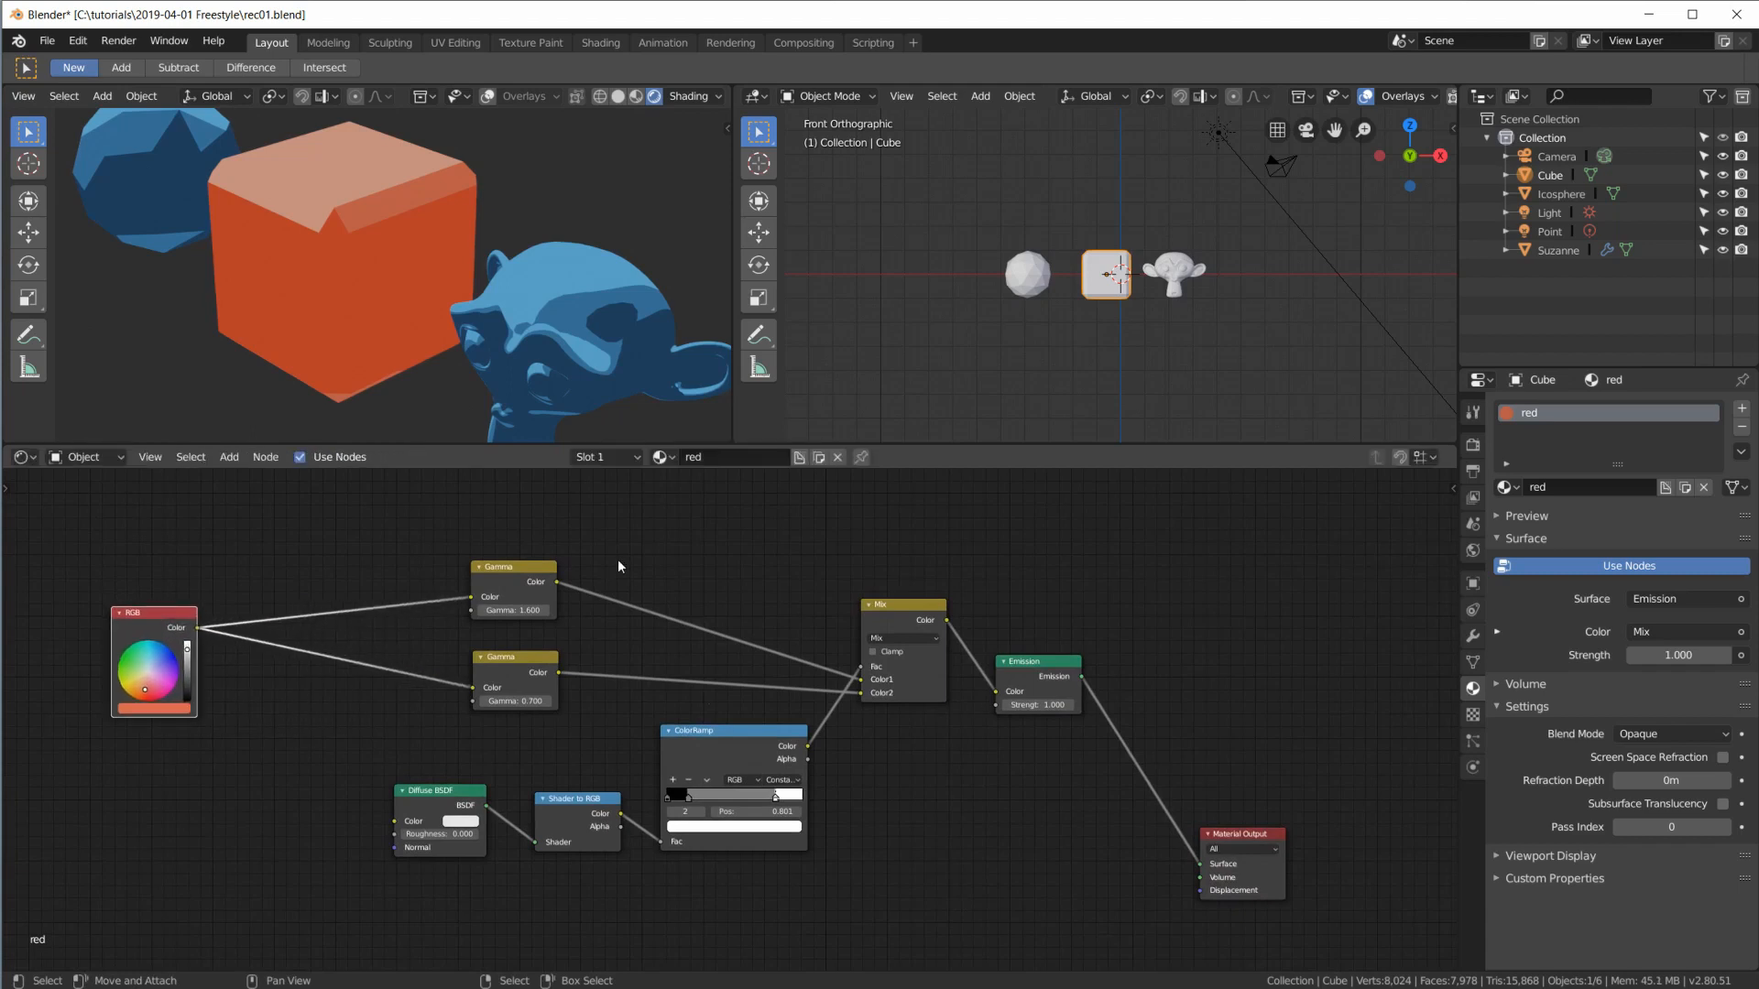
left_click(408, 520)
key("b")
left_click_drag(370, 514, 1068, 915)
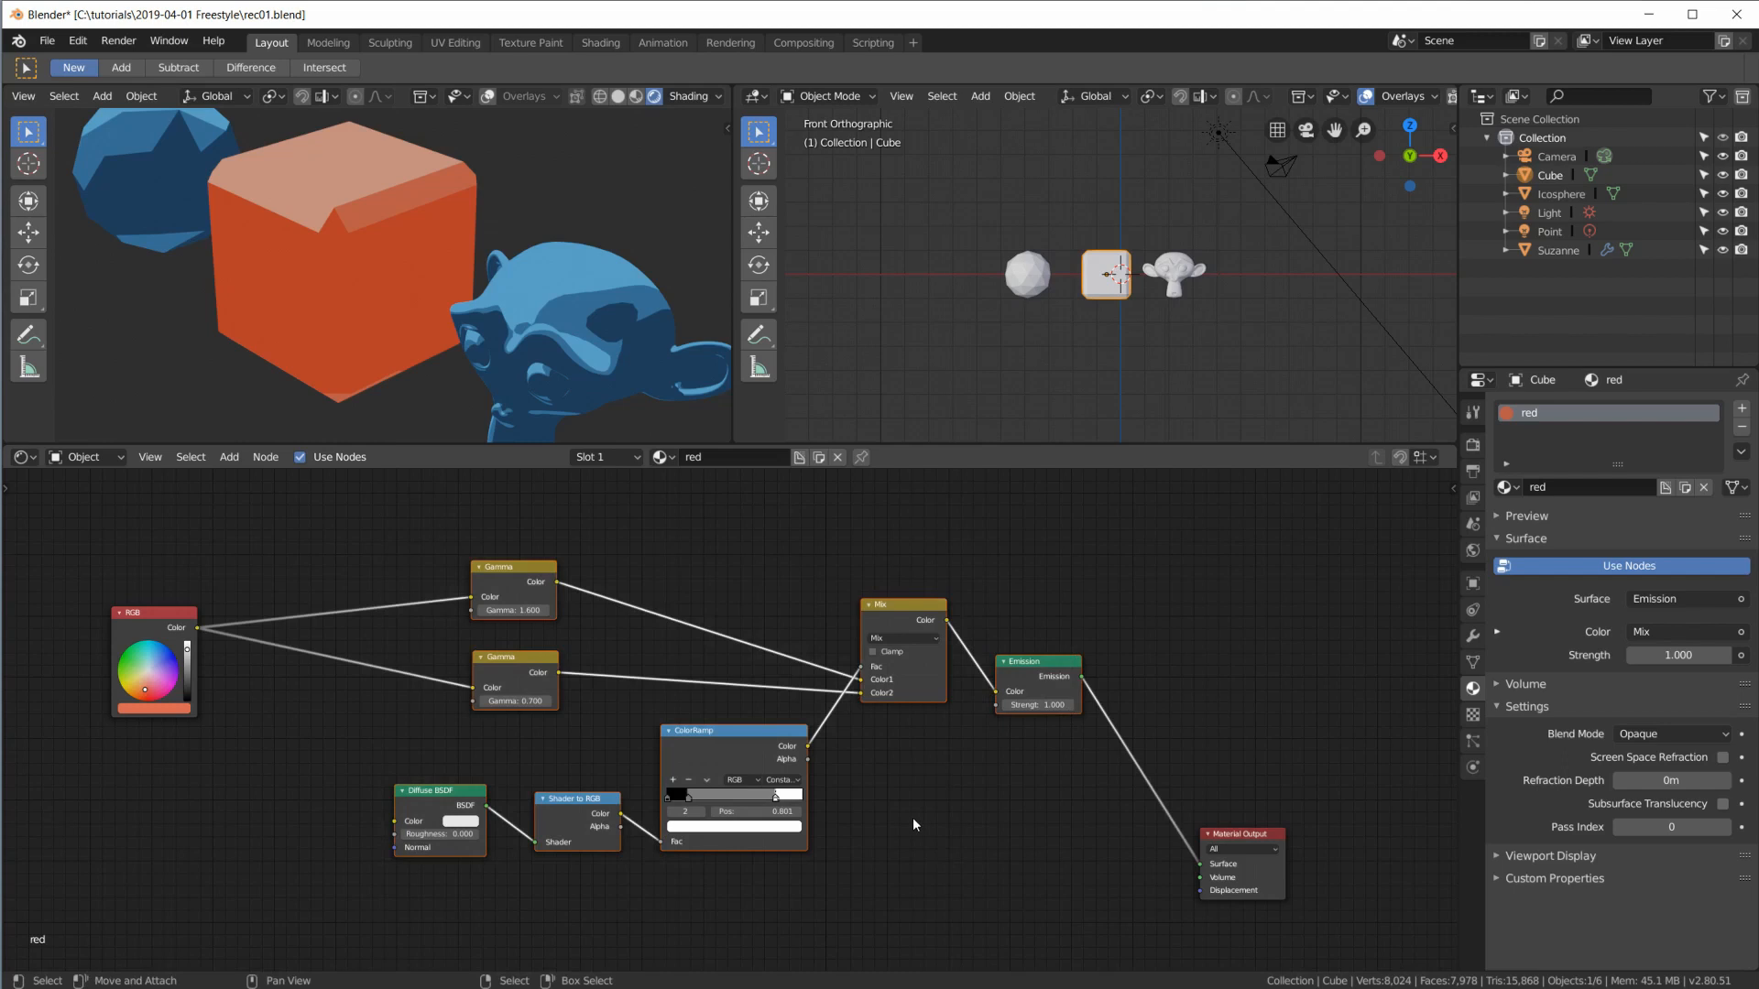
key("ctrl+g")
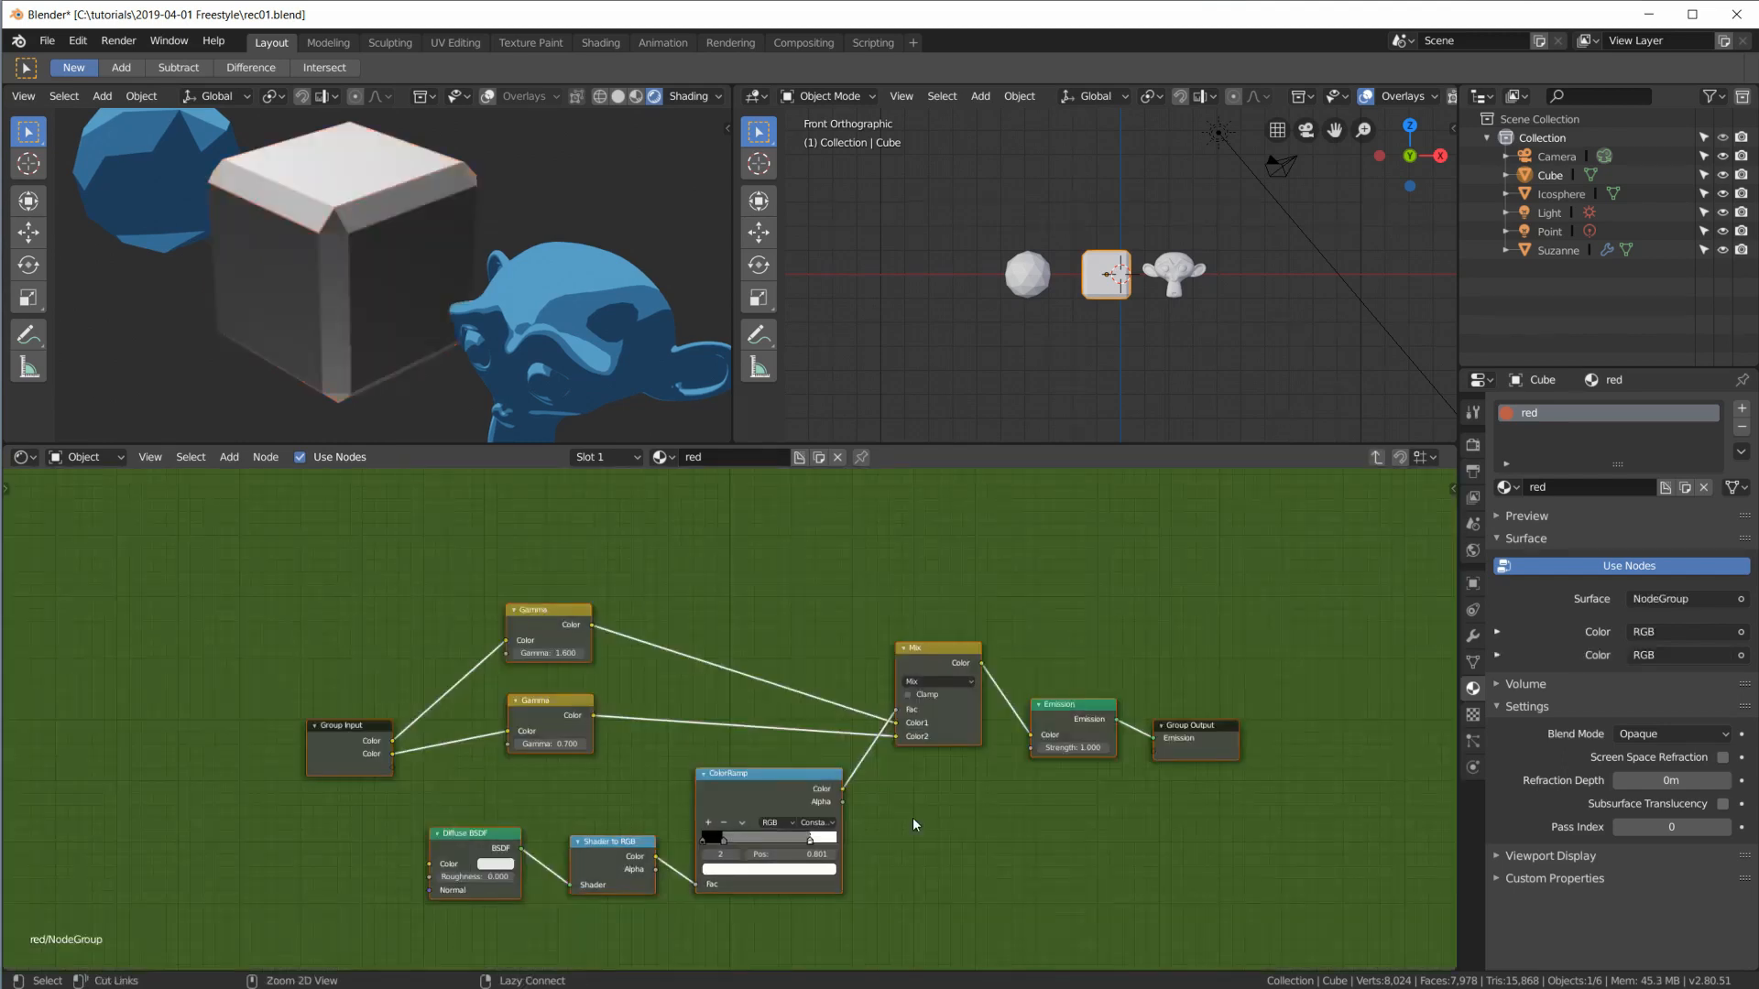
key("Home")
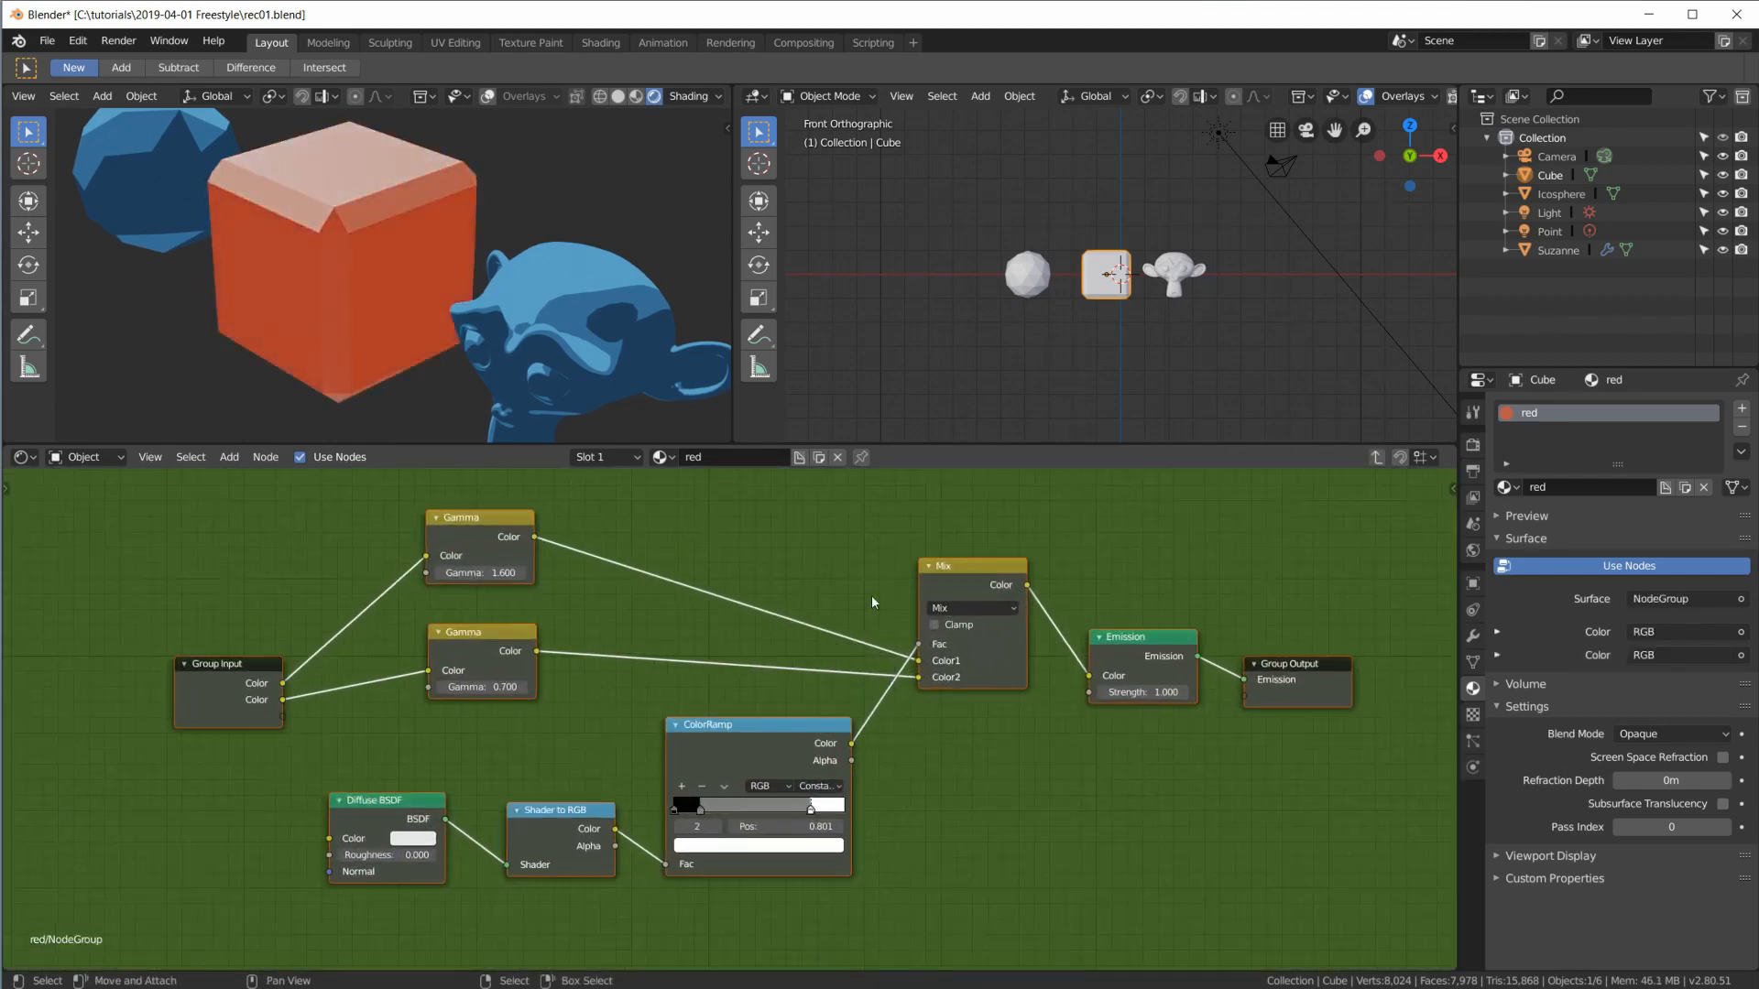
Step: Feed both Gamma nodes from the group's first Color input and remove the duplicate Color input from the group interface
key("n")
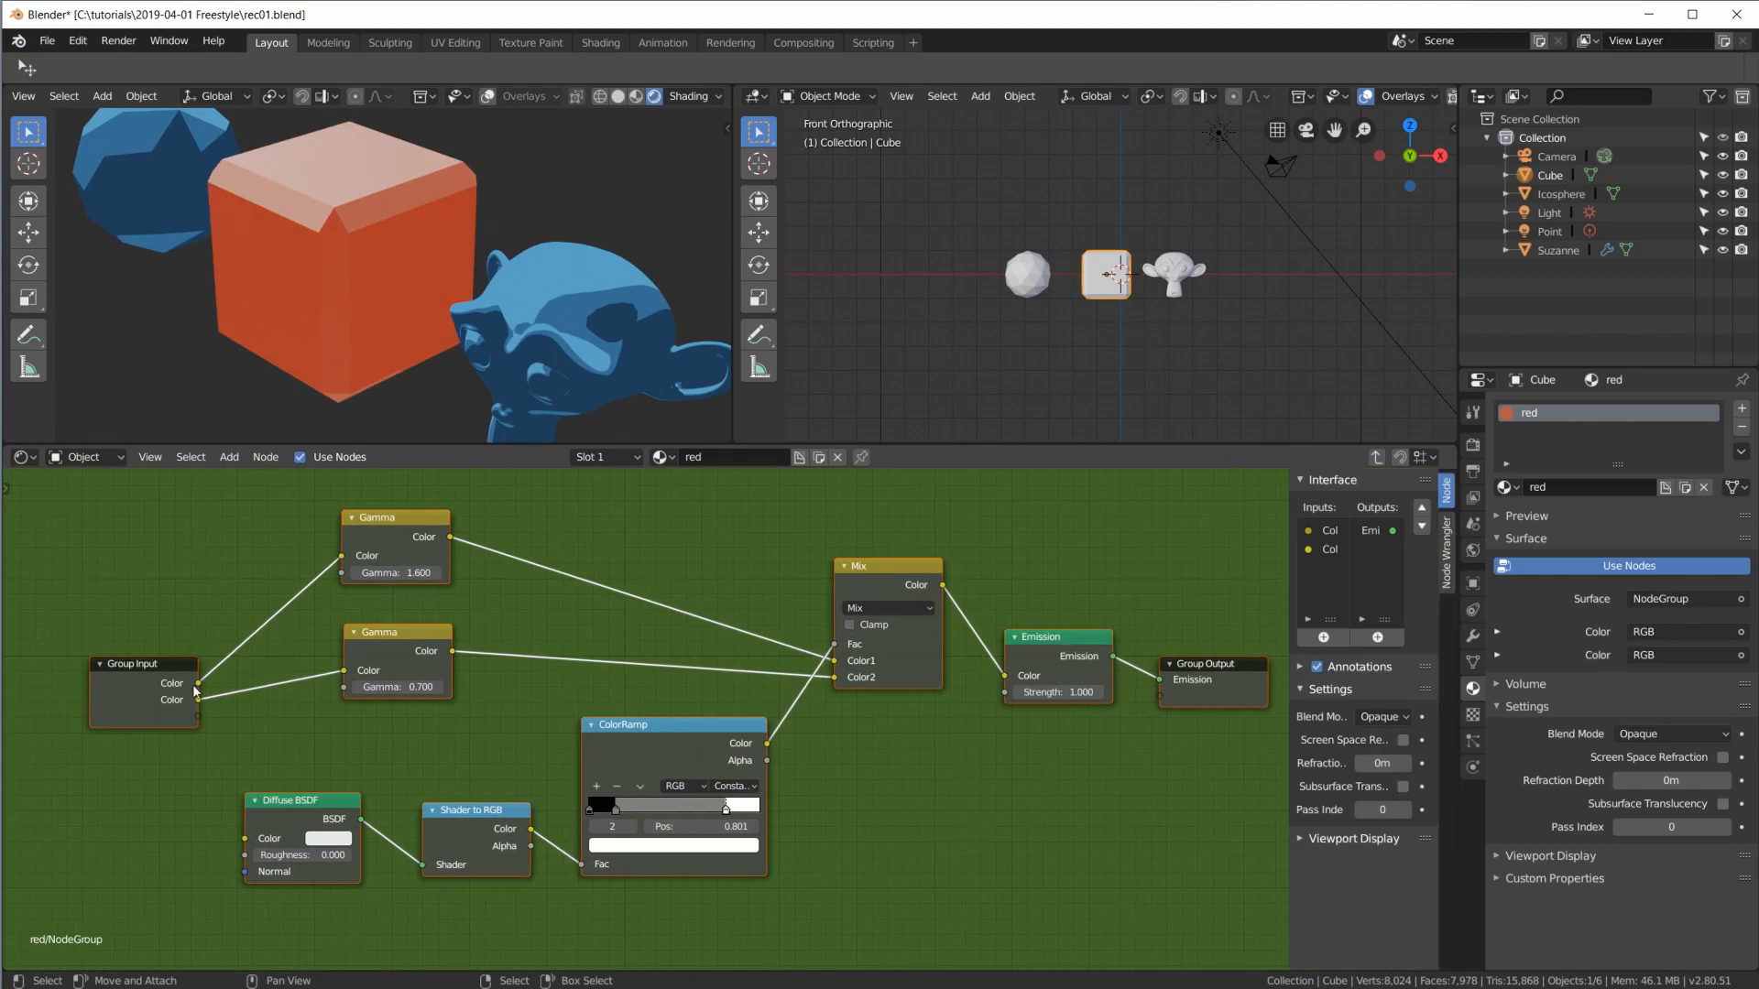
left_click(153, 669)
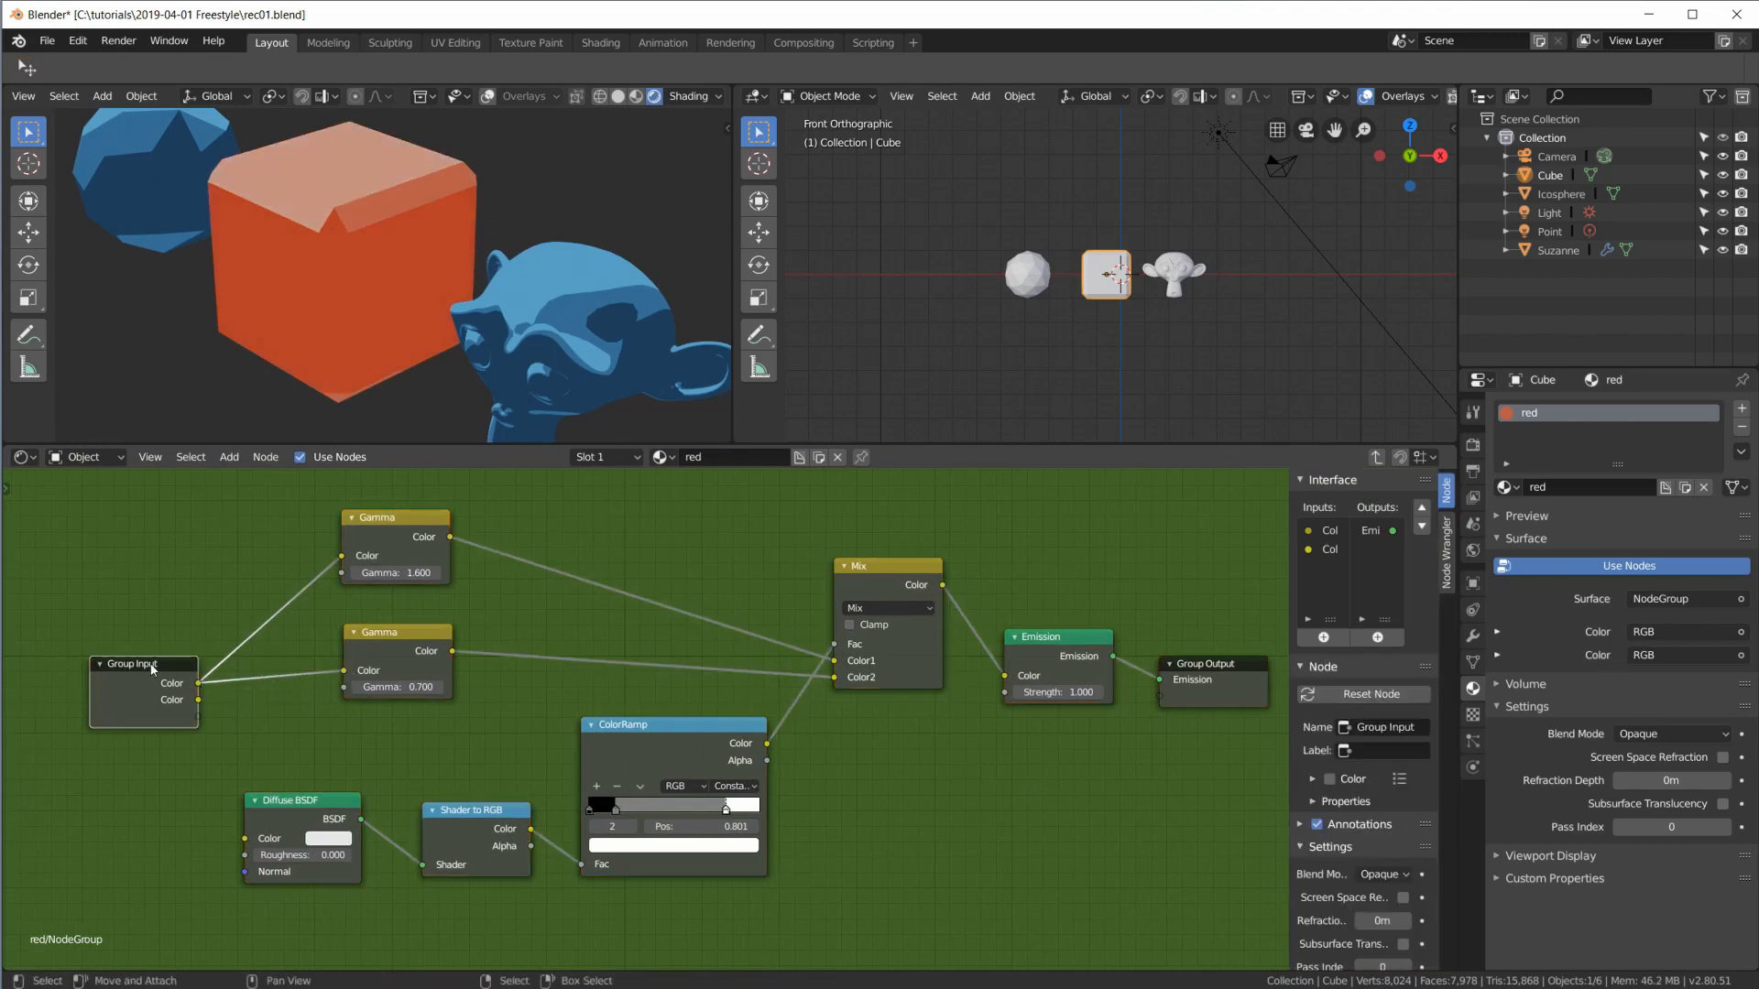
left_click(1315, 551)
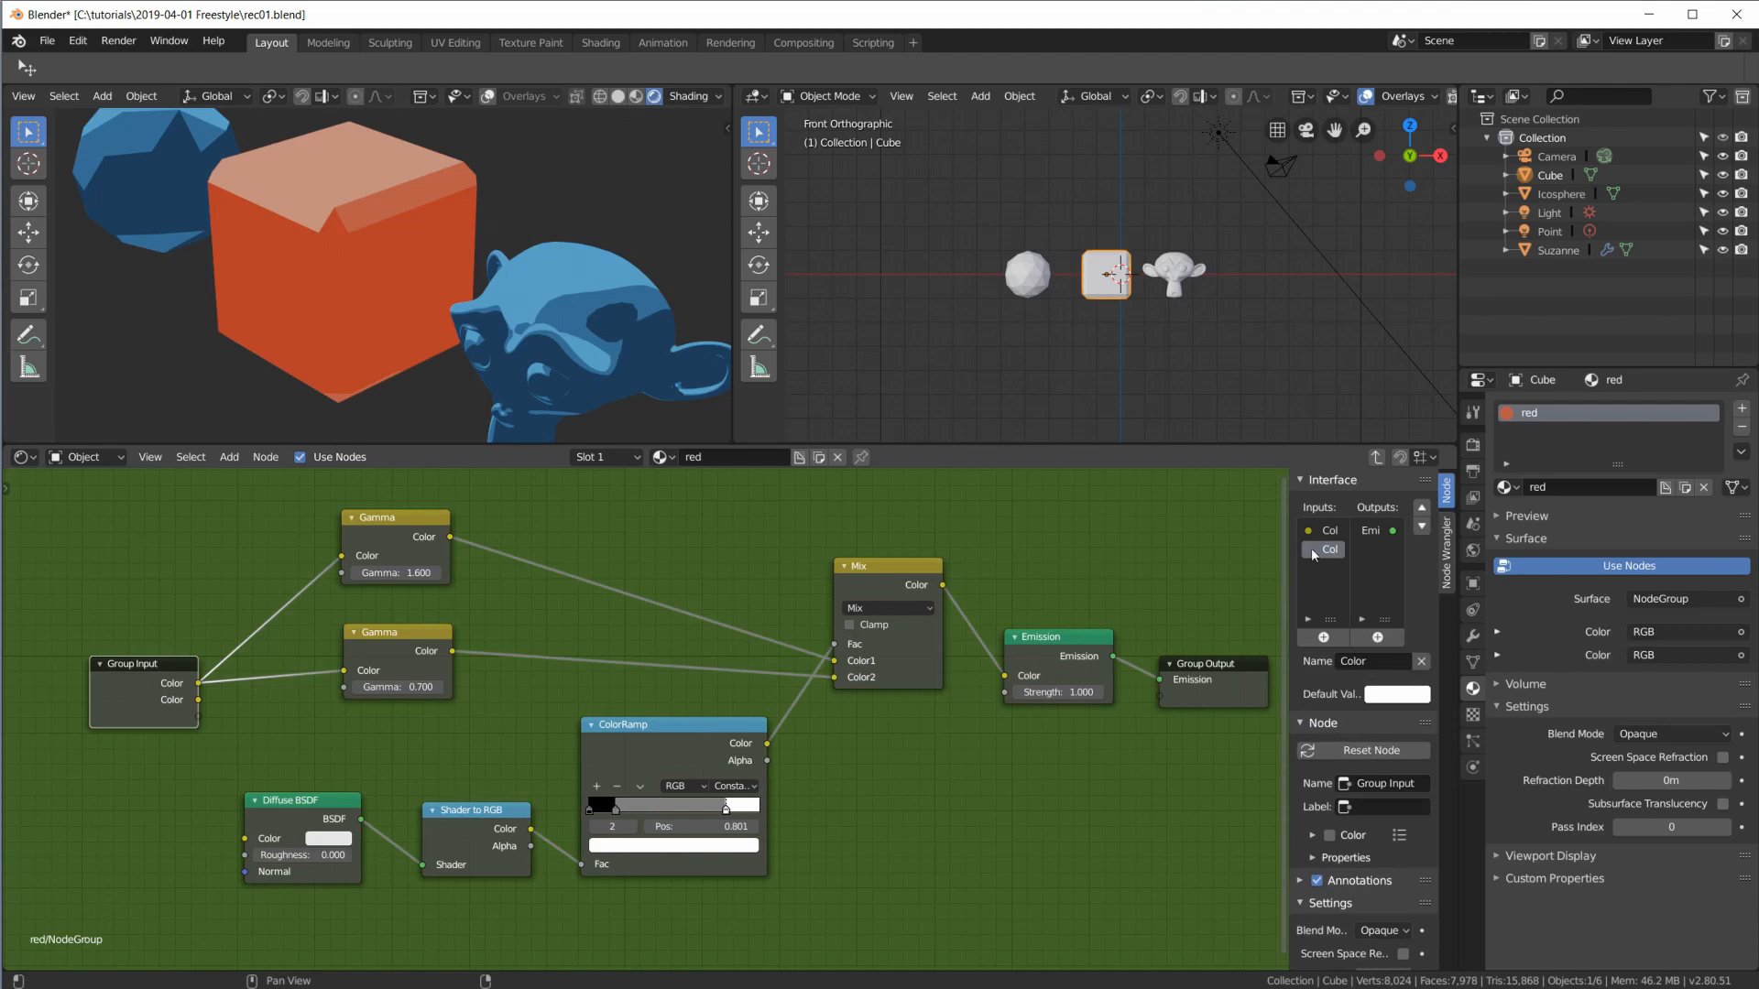
left_click_drag(1288, 562, 1209, 586)
left_click(1421, 661)
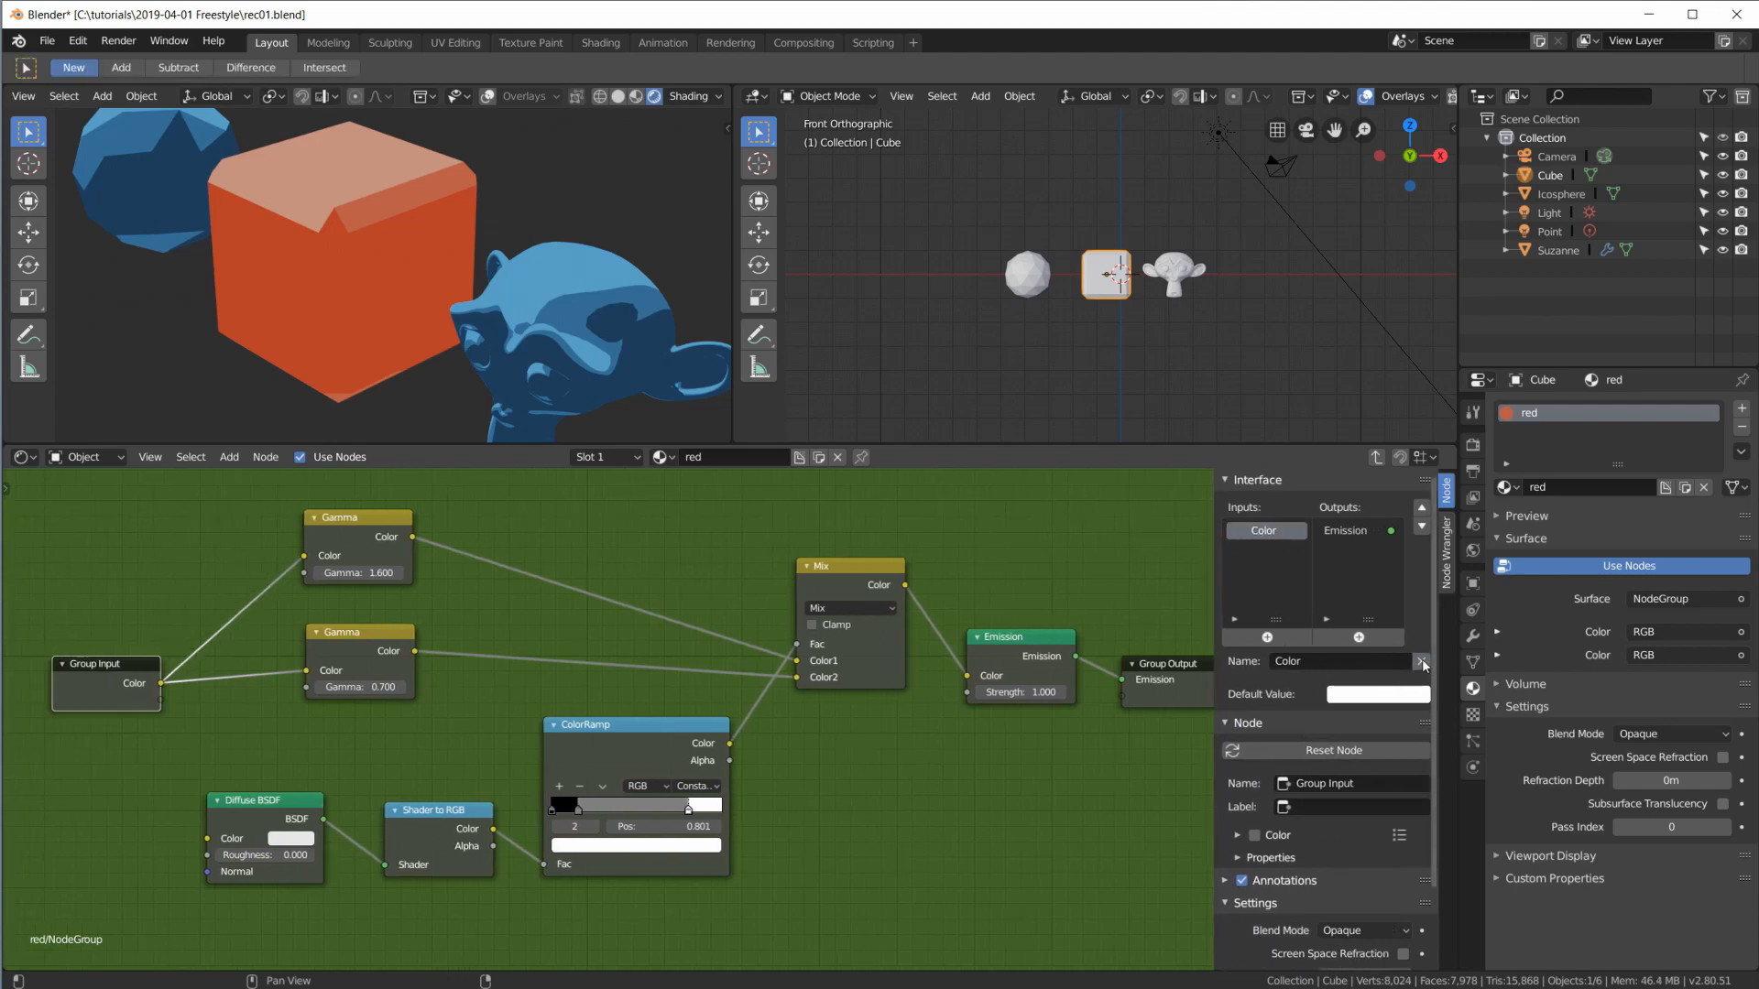
key("n")
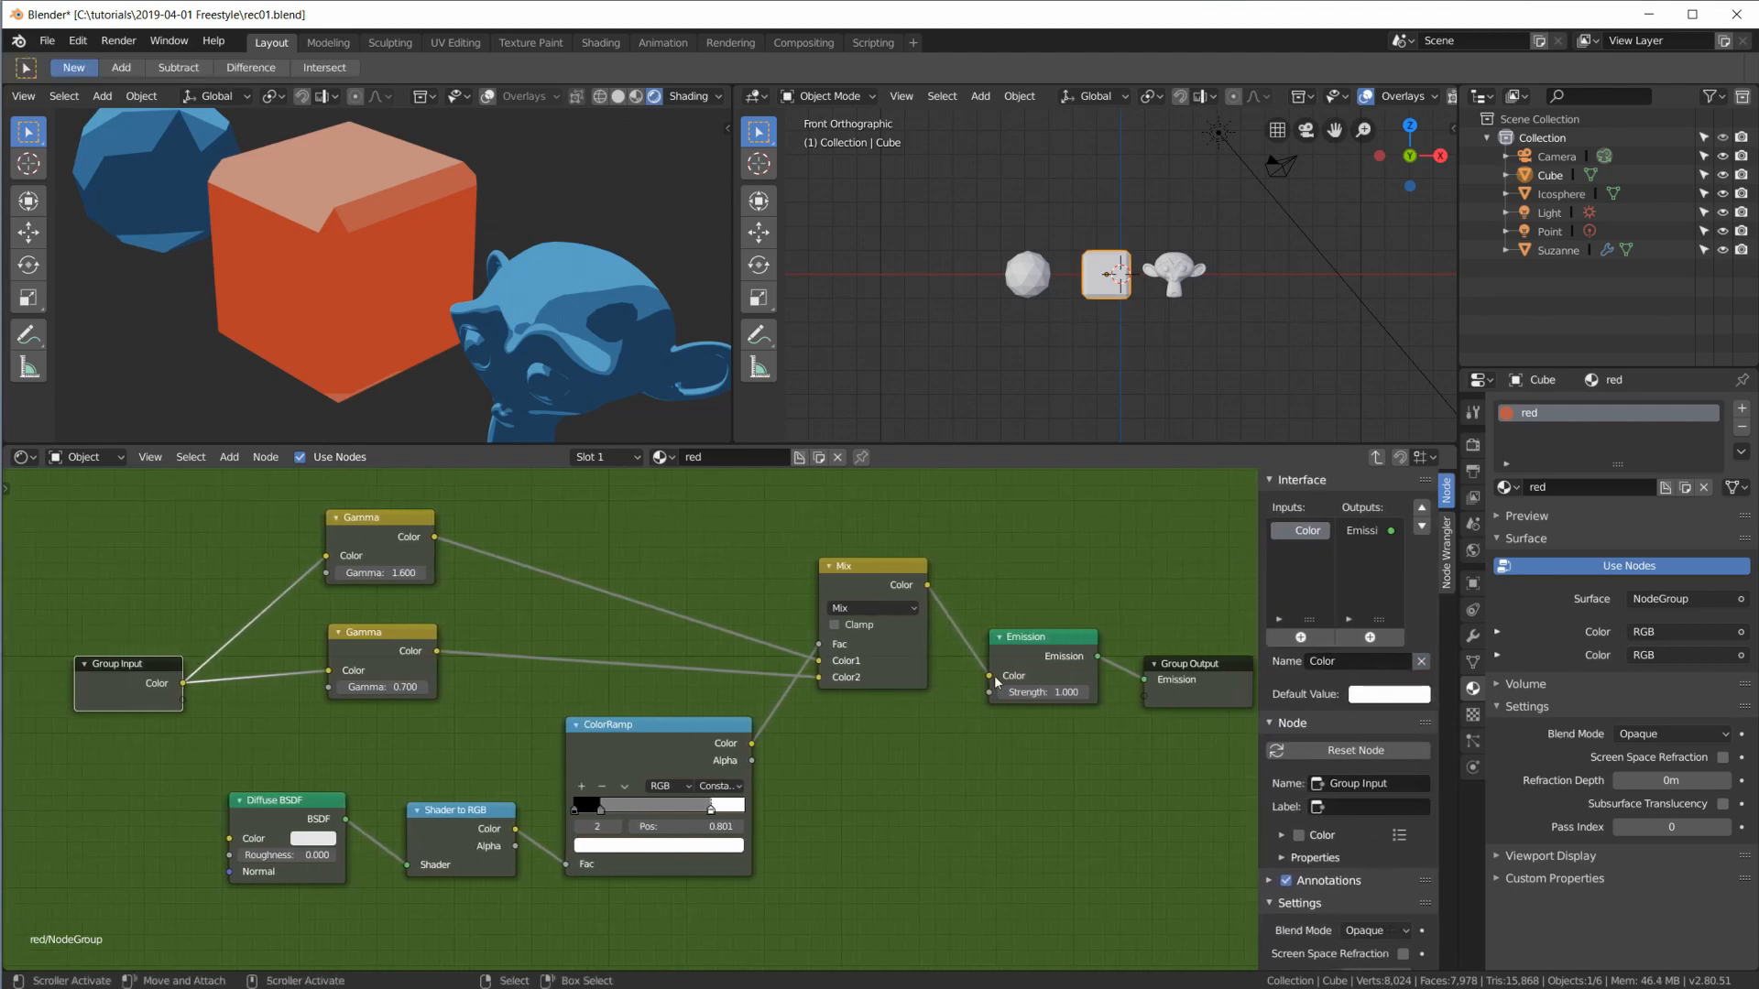
Step: Tidy the group's layout by moving the Group Input away from the Gamma nodes and spacing out Mix, Emission and Group Output
left_click_drag(209, 672, 102, 660)
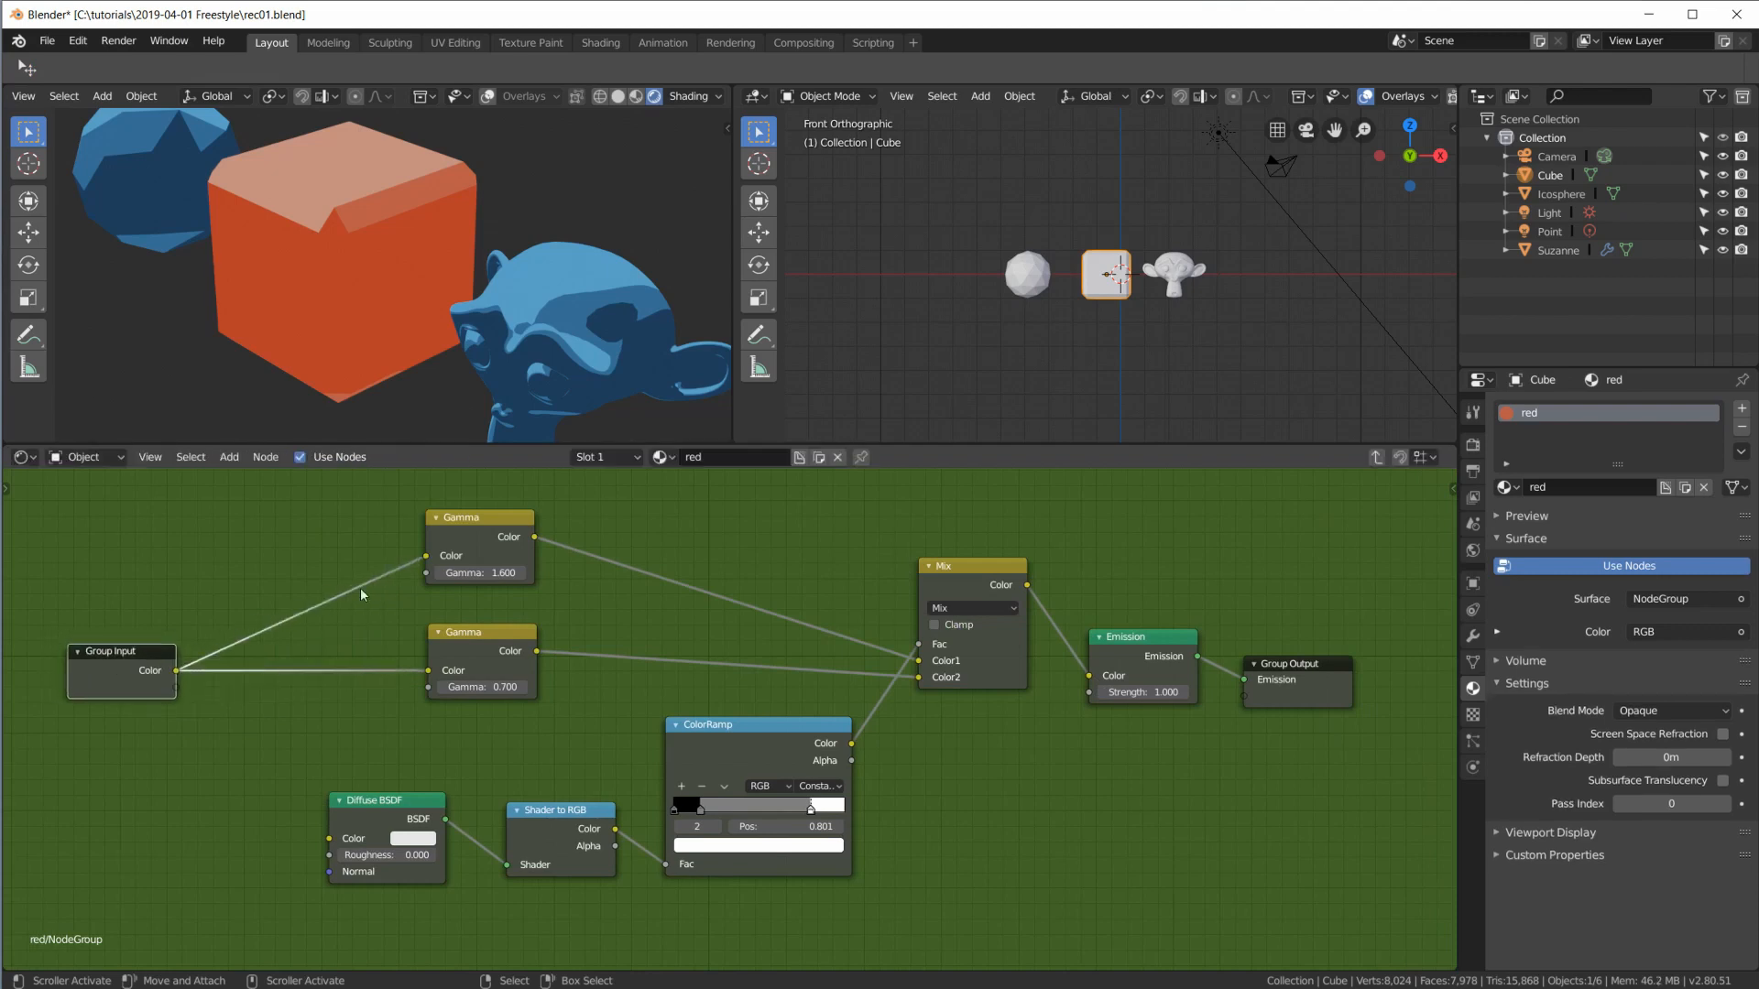
left_click_drag(1014, 571, 1023, 583)
left_click_drag(1304, 675, 1351, 676)
left_click_drag(1140, 640, 1156, 648)
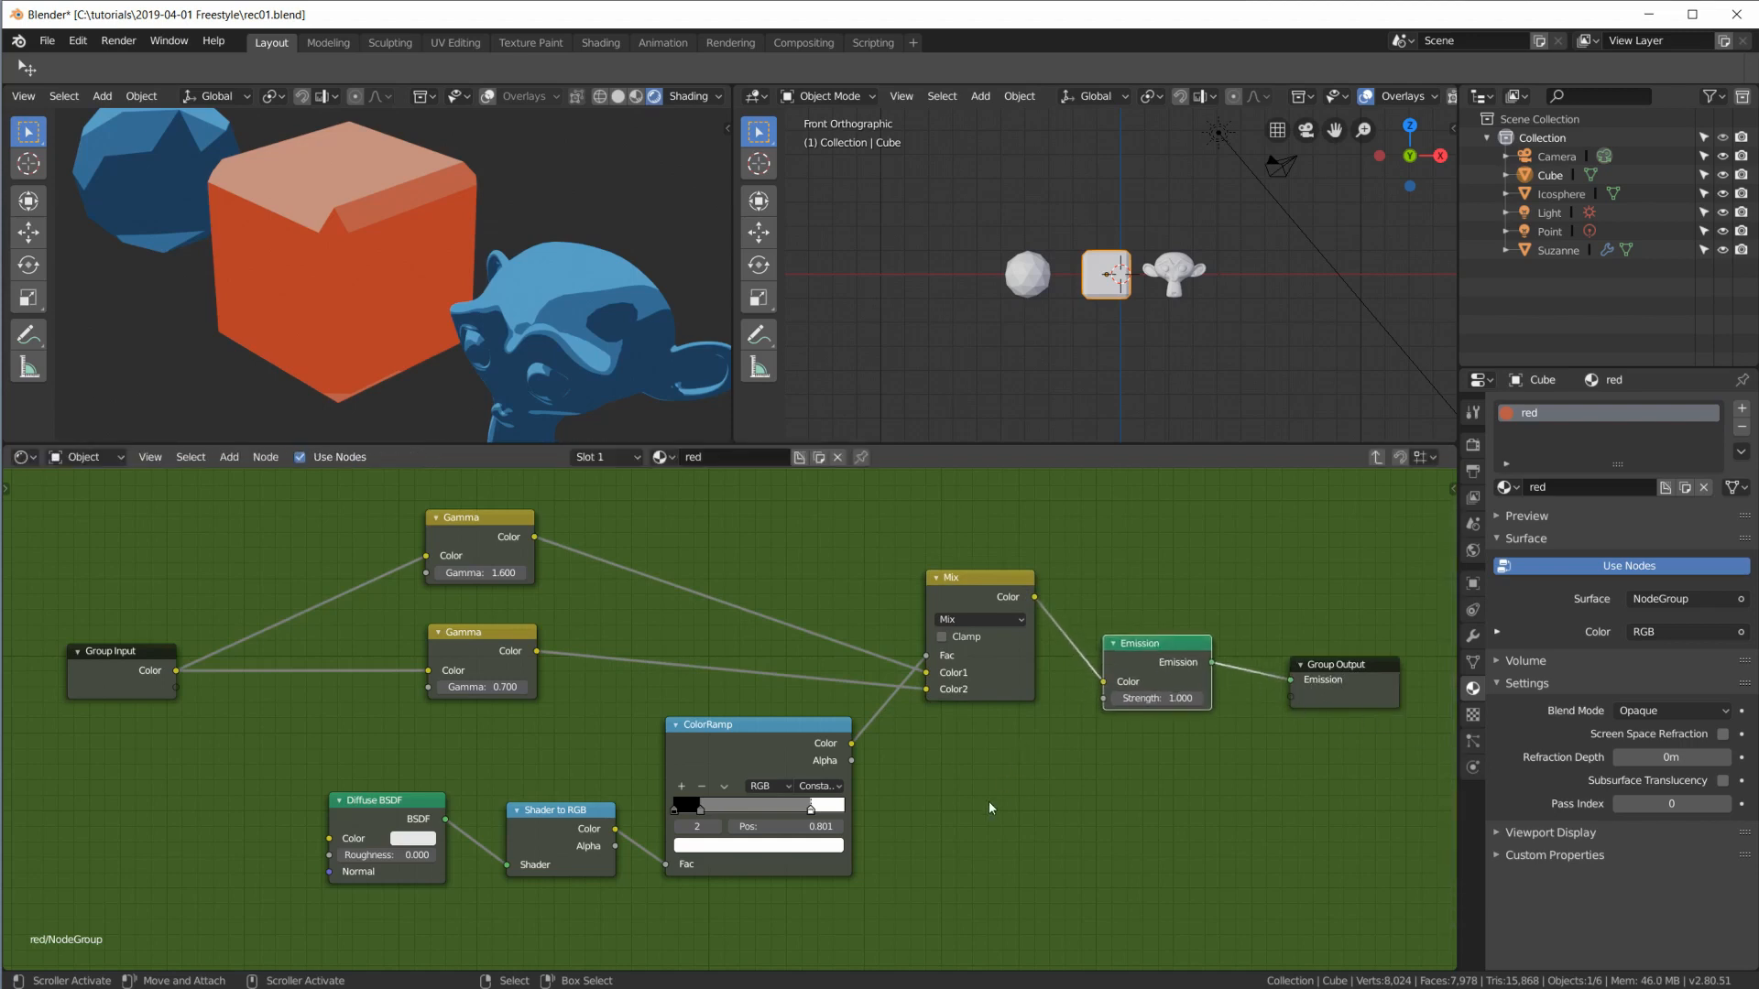
Step: Exit the group, delete the external RGB node and paste its orange colour into the group node's Color input
key("Tab")
left_click_drag(219, 641, 612, 680)
left_click_drag(1207, 836, 906, 691)
key("Home")
left_click(487, 620)
key("x")
key("ctrl+v")
Step: Rename the node group as ChrisPToon
mouse_move(753, 667)
left_mouse_down()
mouse_move(726, 637)
mouse_move(739, 652)
left_mouse_up()
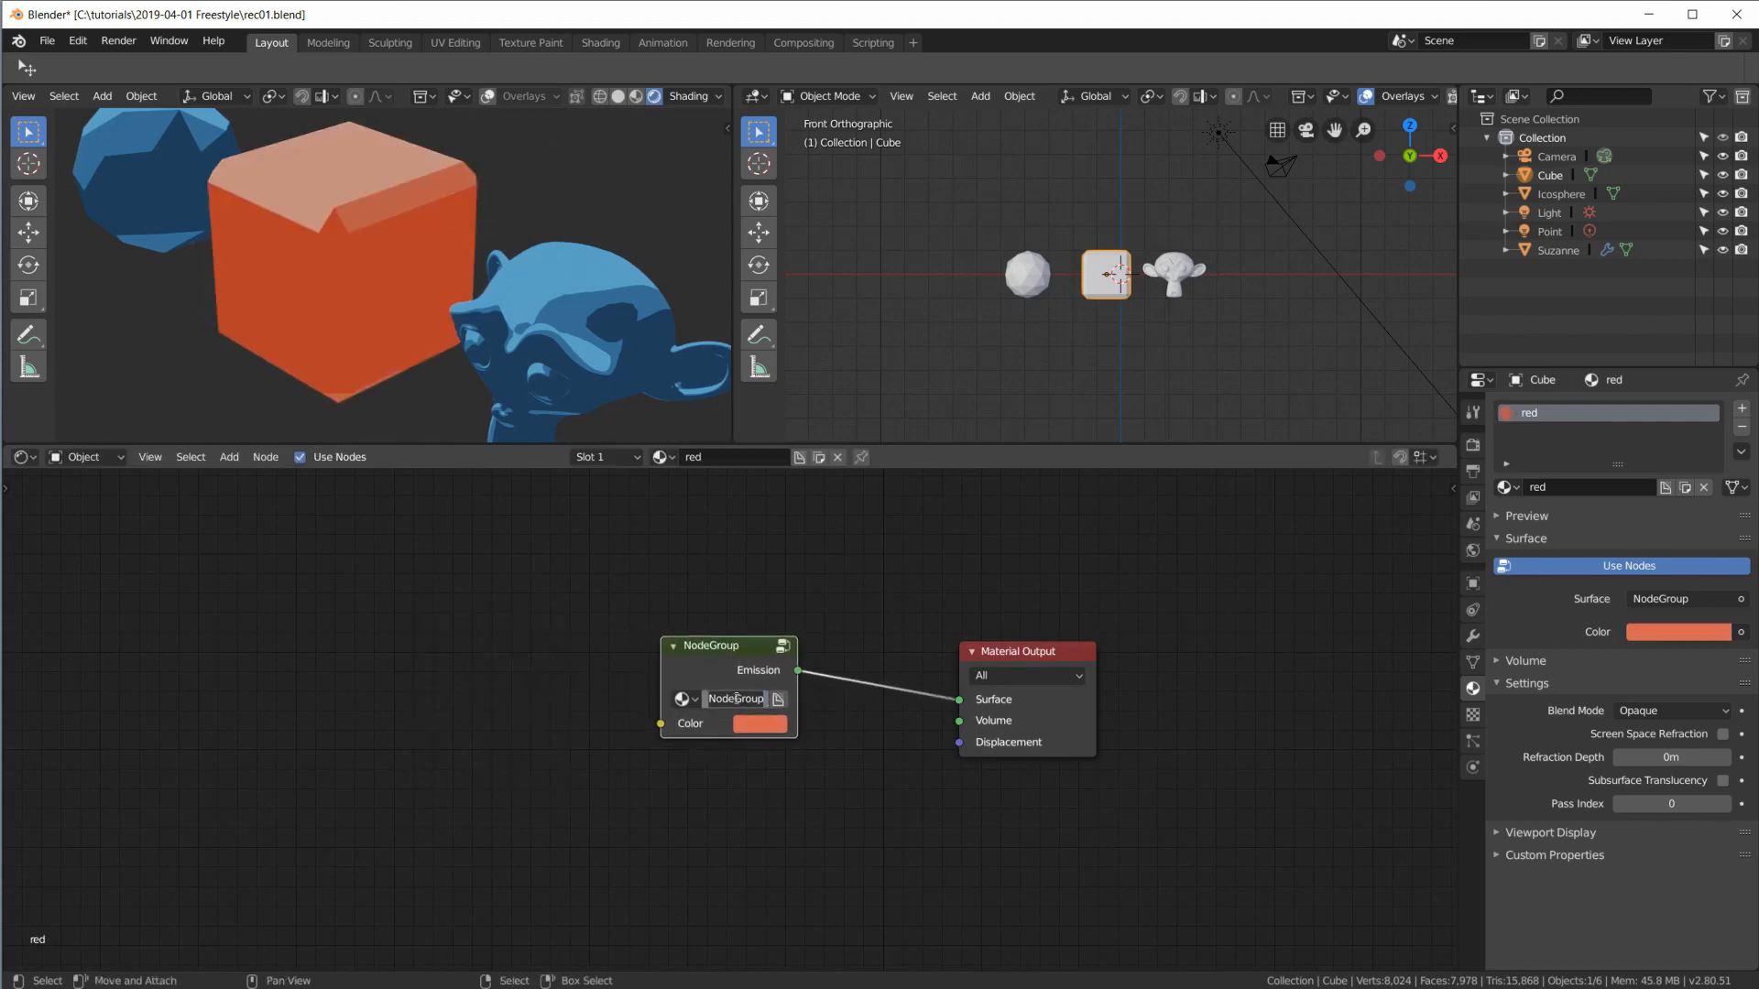
type("ChrisP")
type("To")
type("P")
key("Return")
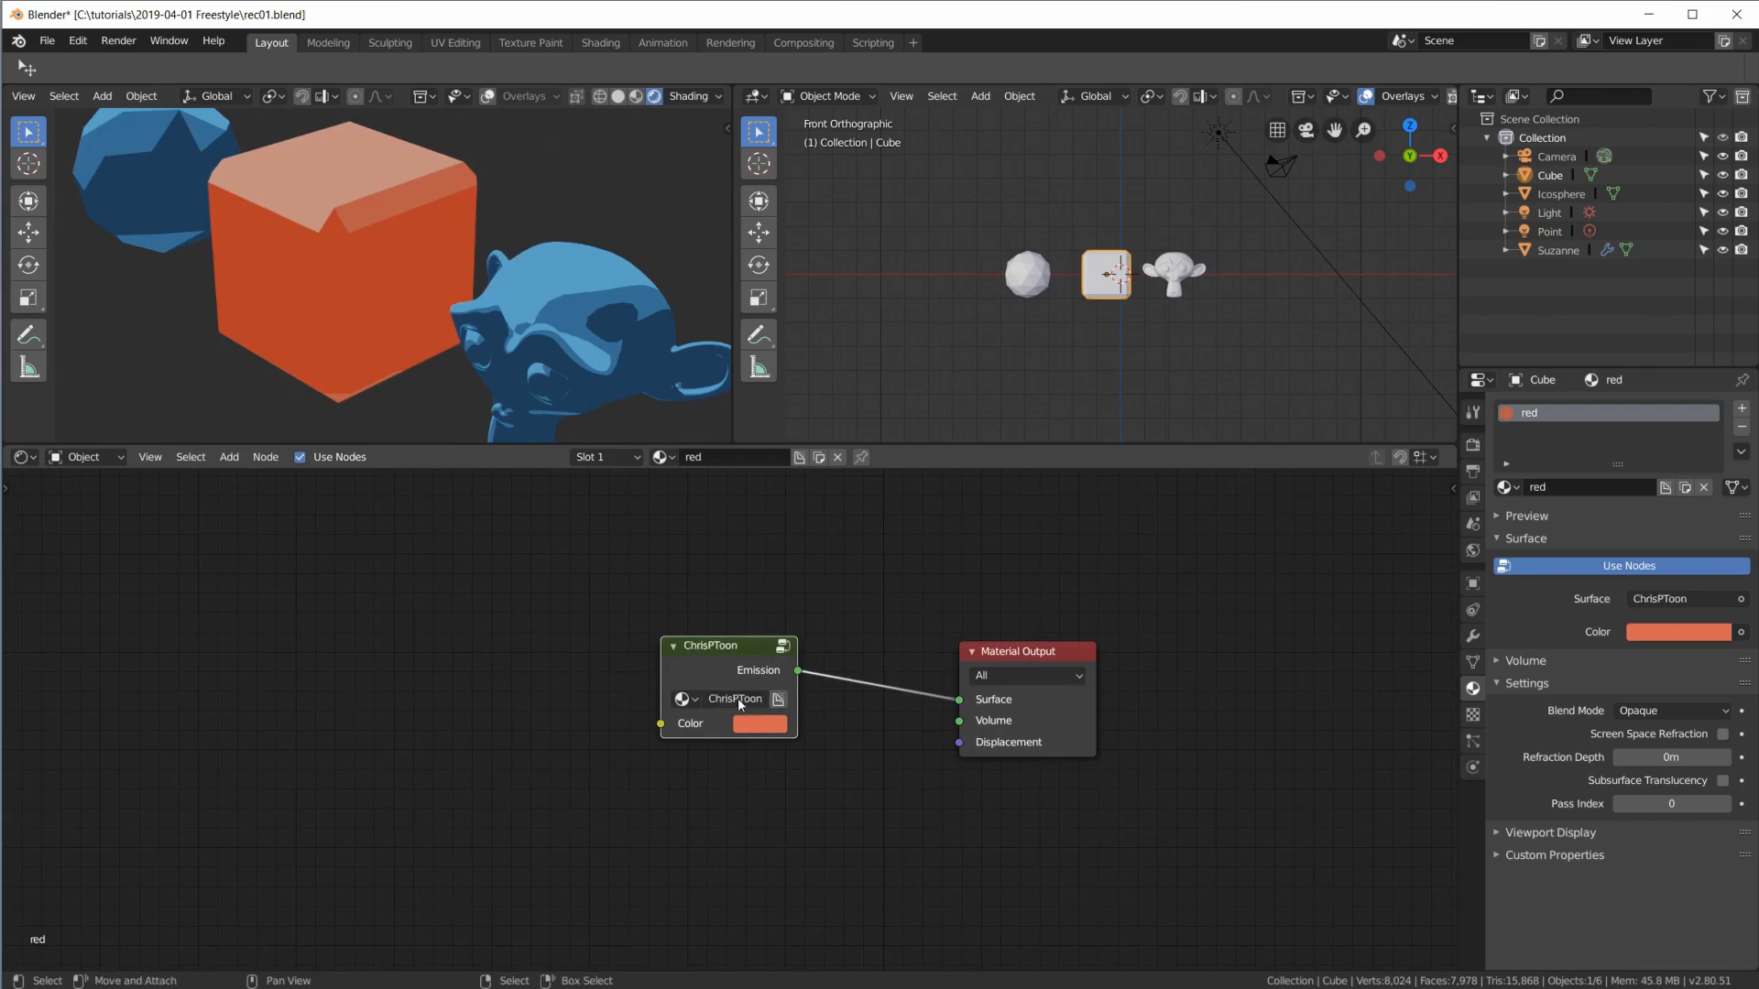
left_click_drag(679, 689, 690, 712)
middle_click_drag(829, 588, 763, 546)
Step: Delete every node except the Material Output from Suzanne's blue material
left_click(640, 322)
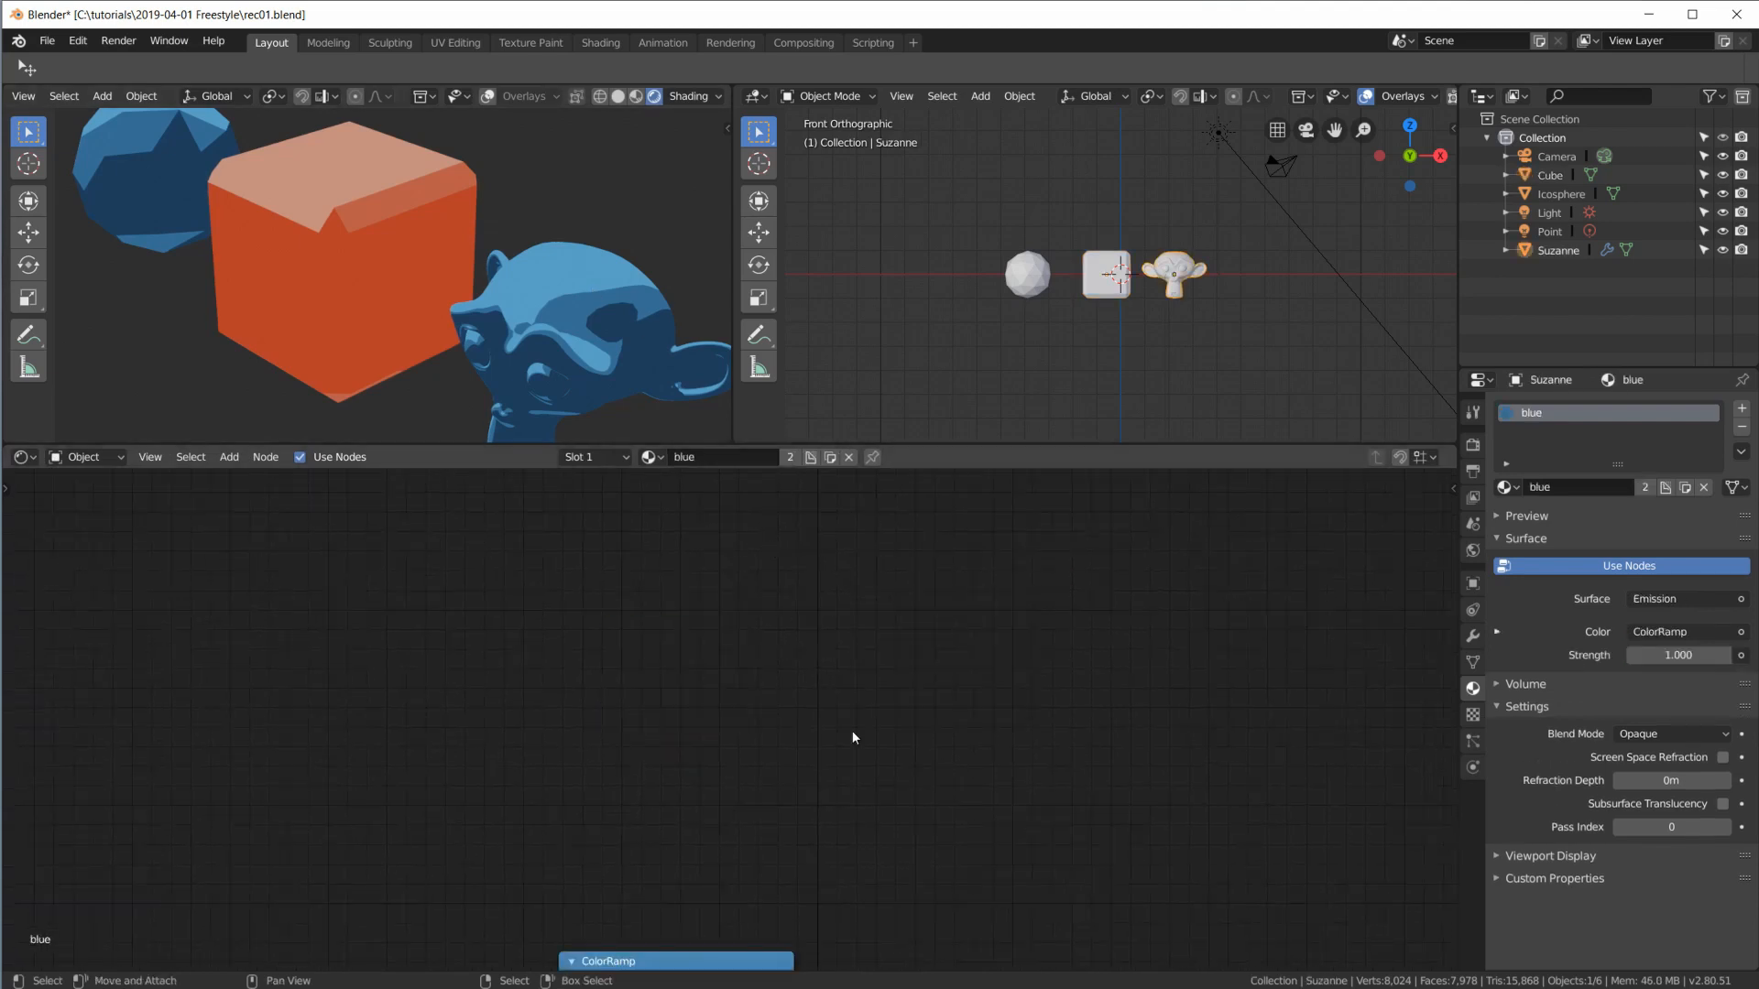
key("Home")
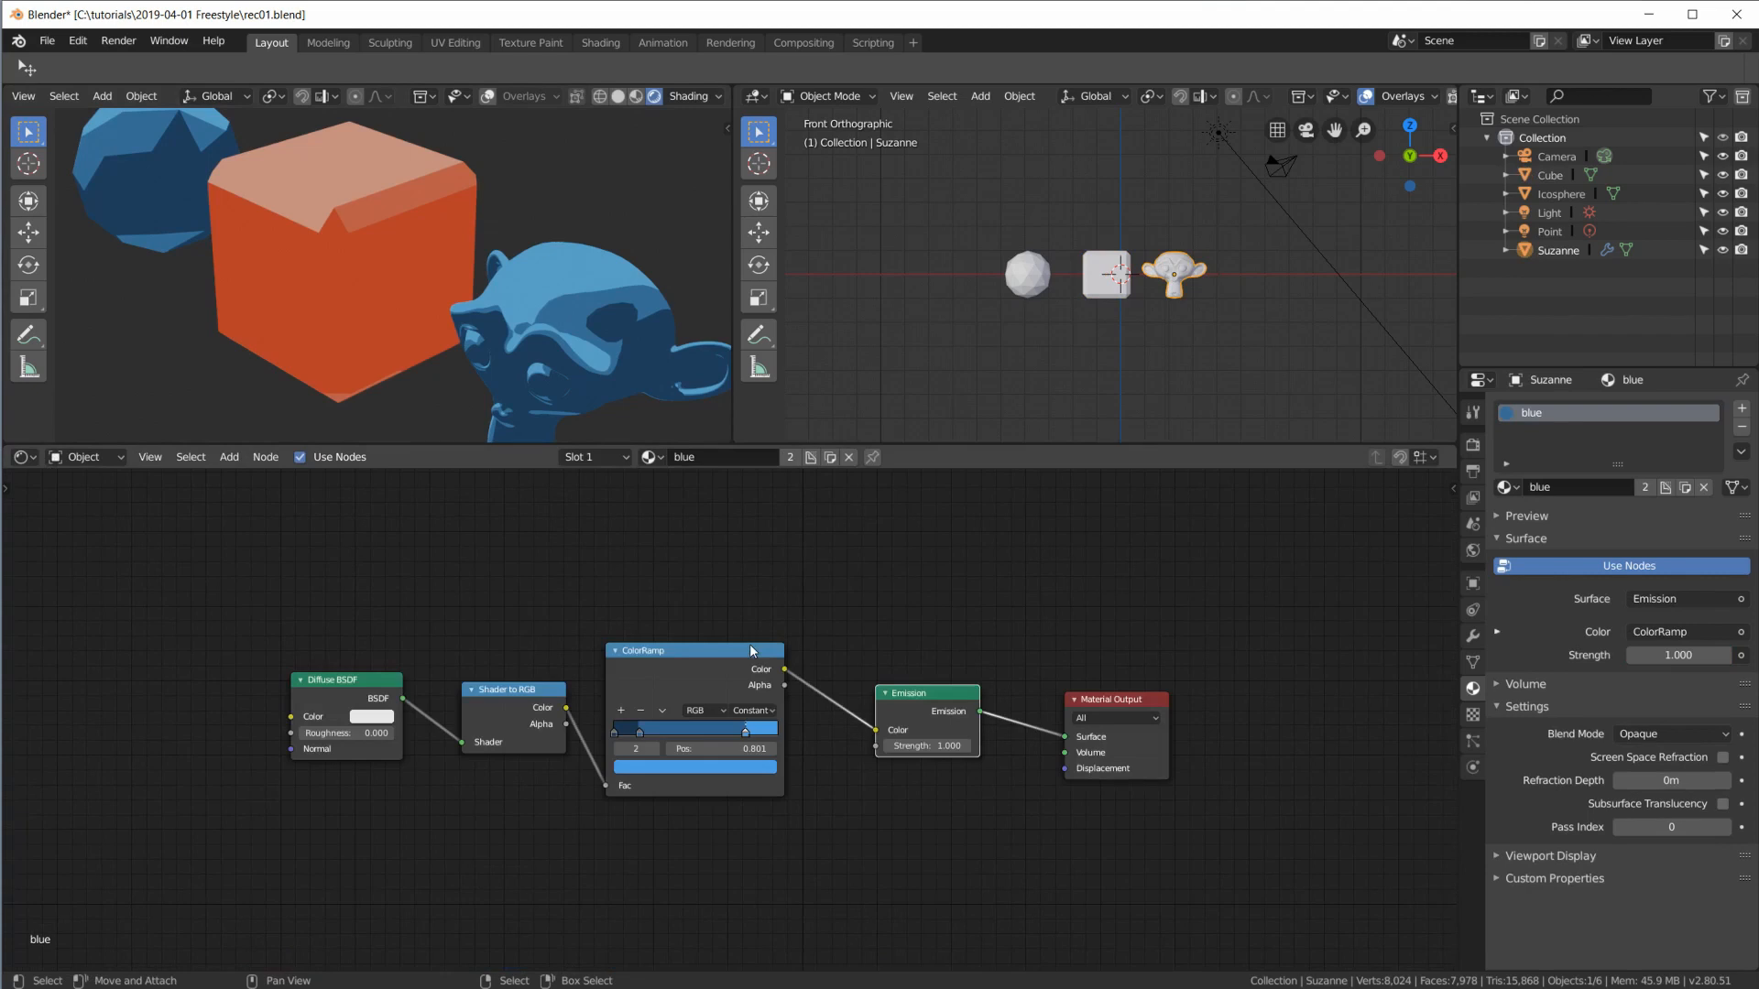
left_click_drag(160, 551, 1079, 942)
left_click(1008, 704, "shift")
key("x")
left_click(974, 699)
key("x")
Step: Add the ChrisPToon group to the blue material and connect its Emission output to the Material Output's Surface
key("shift+a")
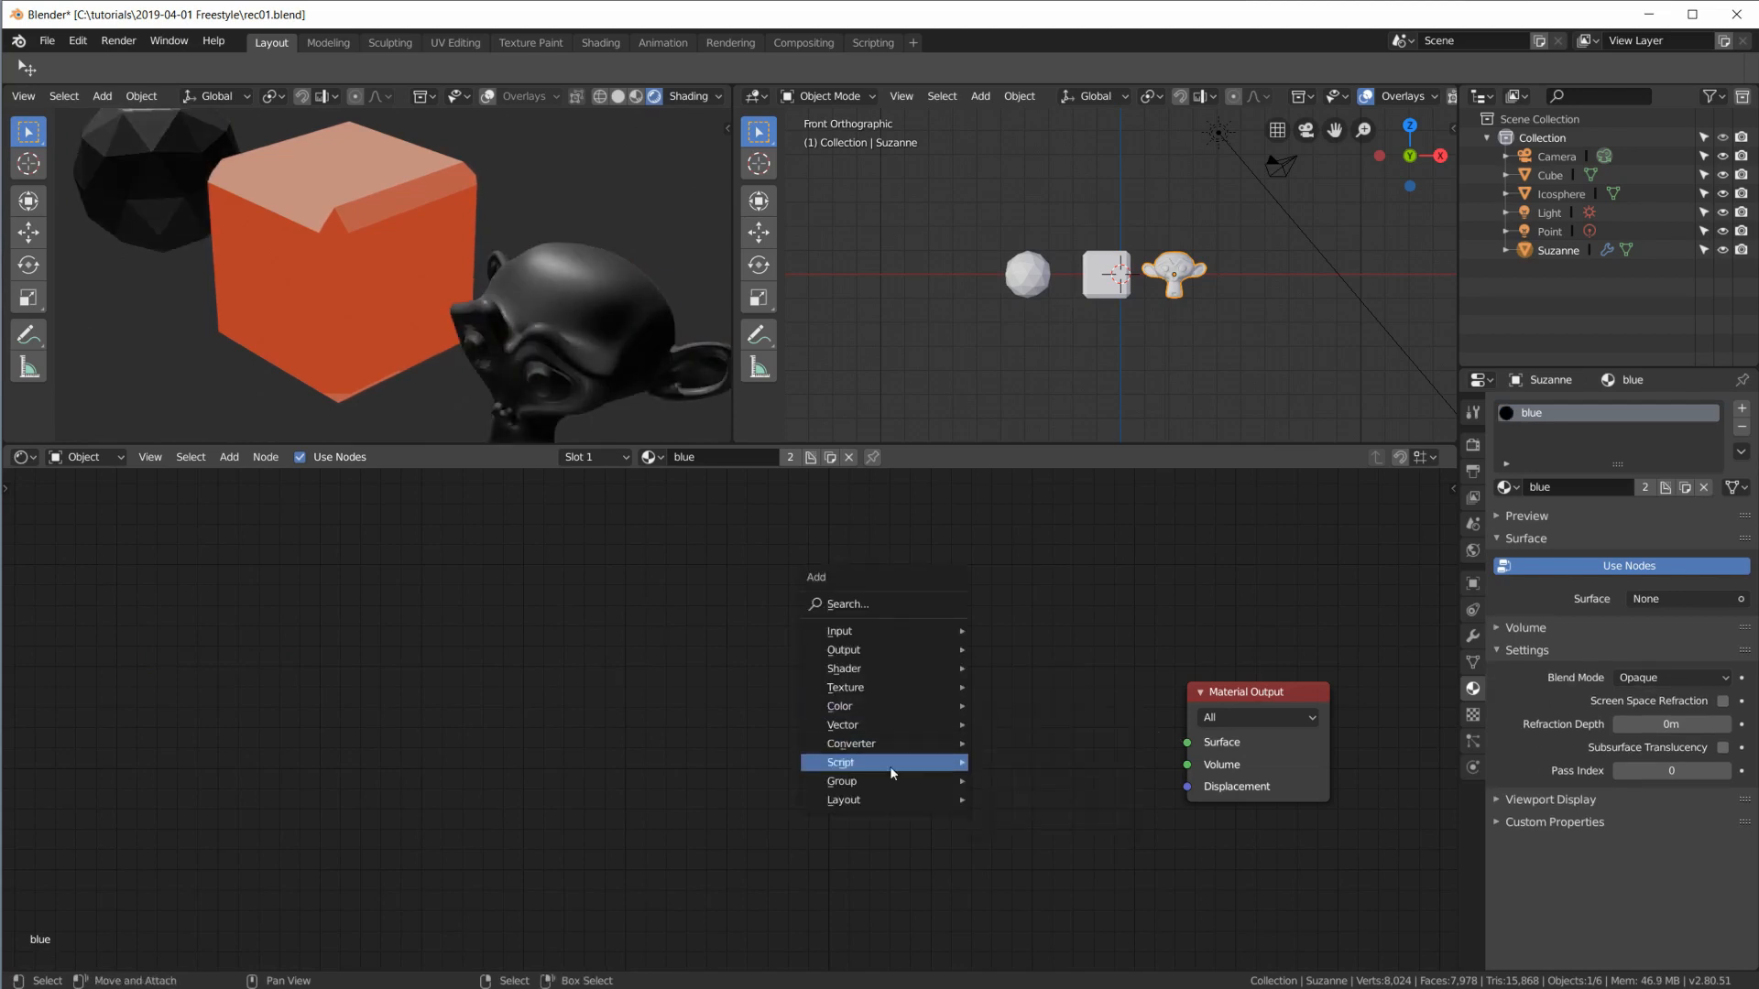
mouse_move(892, 781)
left_click(1034, 830)
left_click(1073, 711)
left_click_drag(1035, 708, 1193, 754)
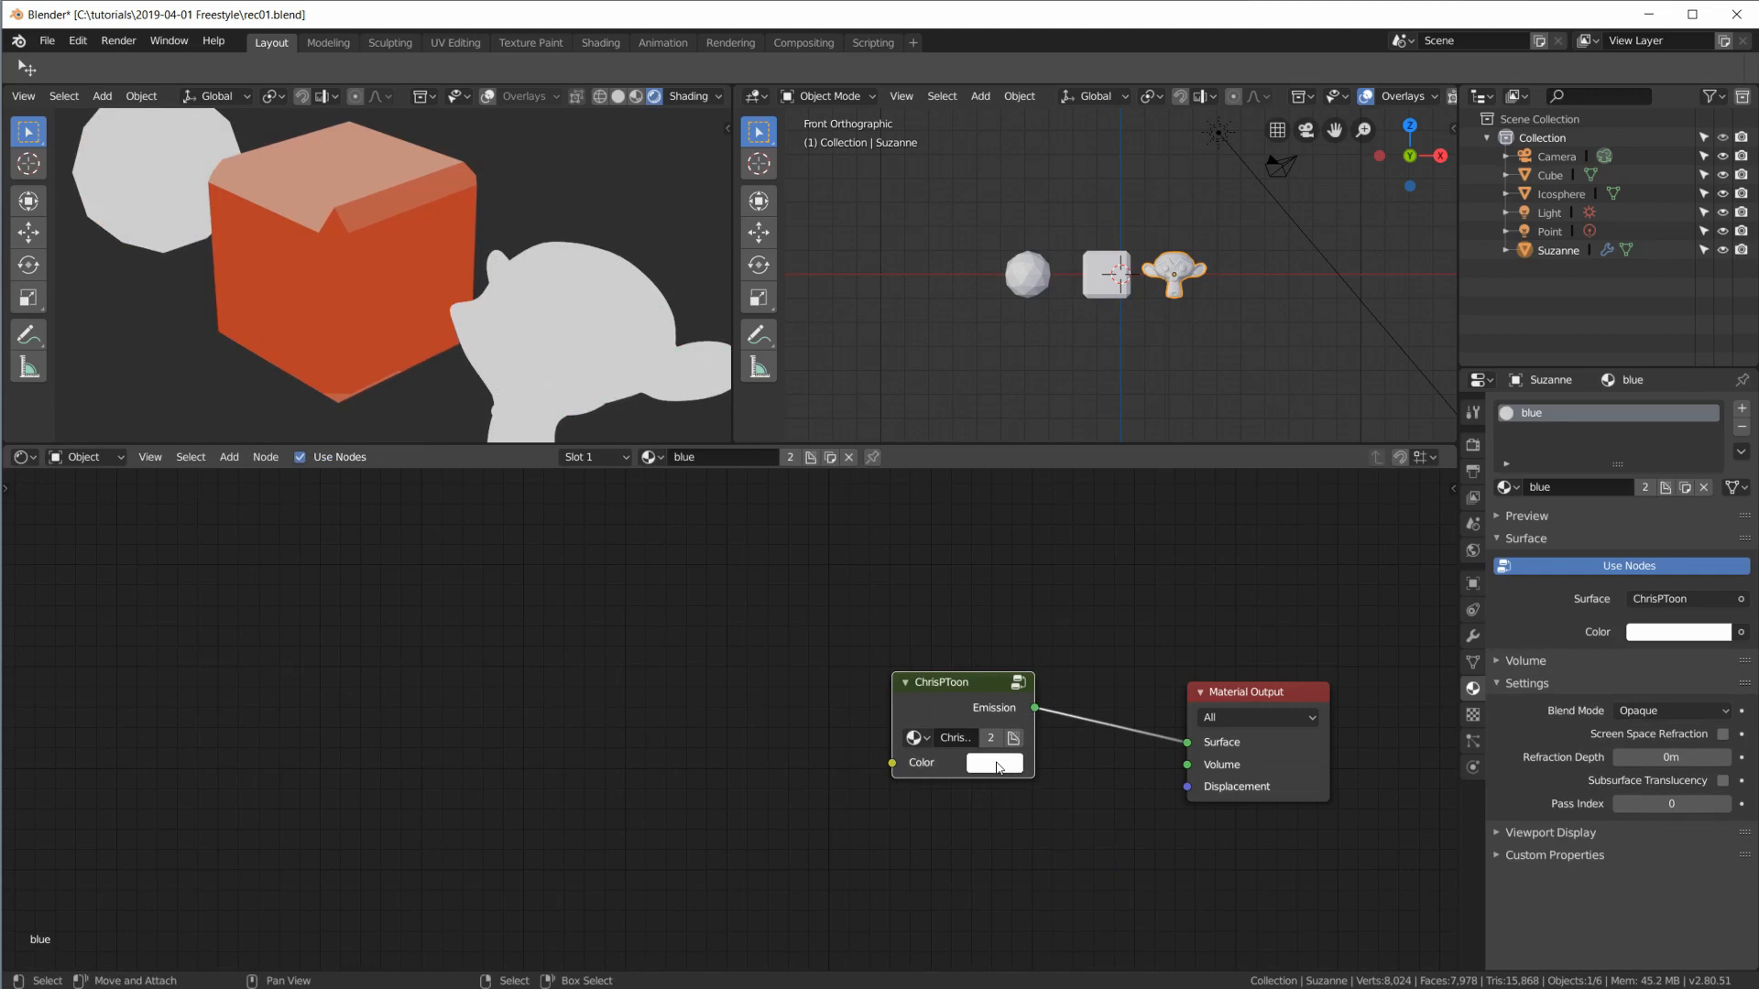
Step: Set the group's Color in the blue material to a blue with H 0.595, S 0.745 and V 1.000
left_click(995, 763)
left_click(1100, 489)
left_click_drag(1100, 489, 1084, 498)
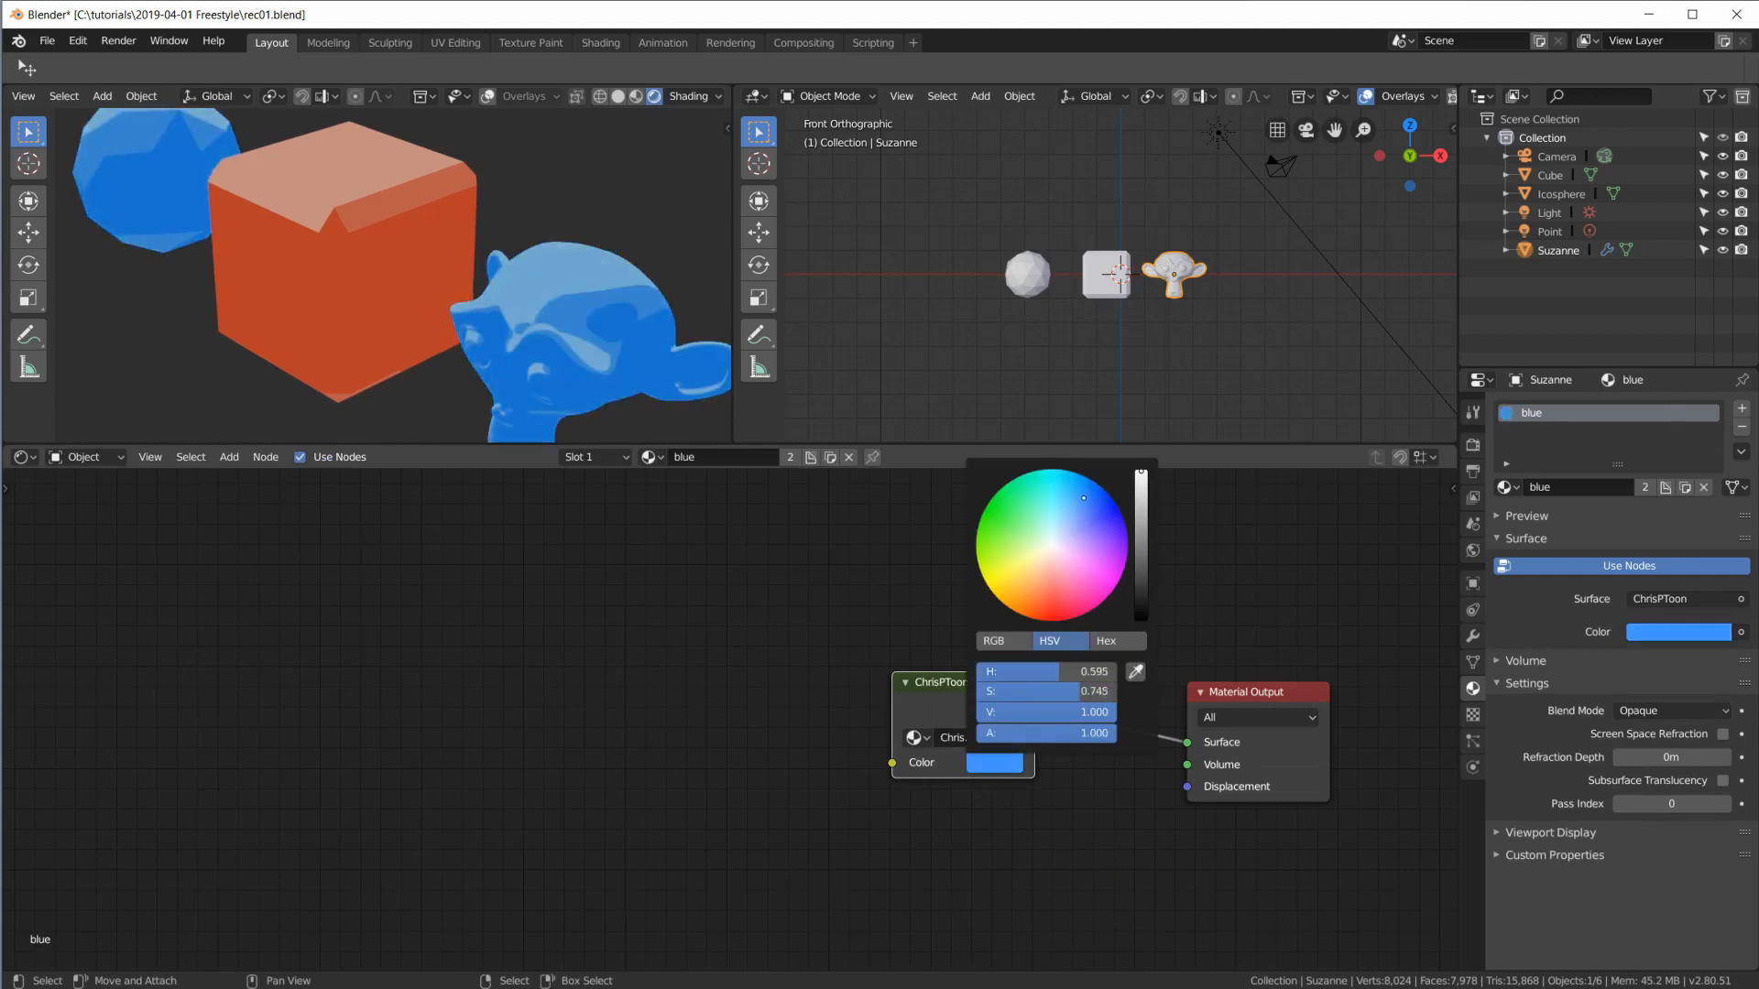
Step: Replace the Icosphere's blue material with a new material and delete its Principled BSDF node
left_click(1029, 281)
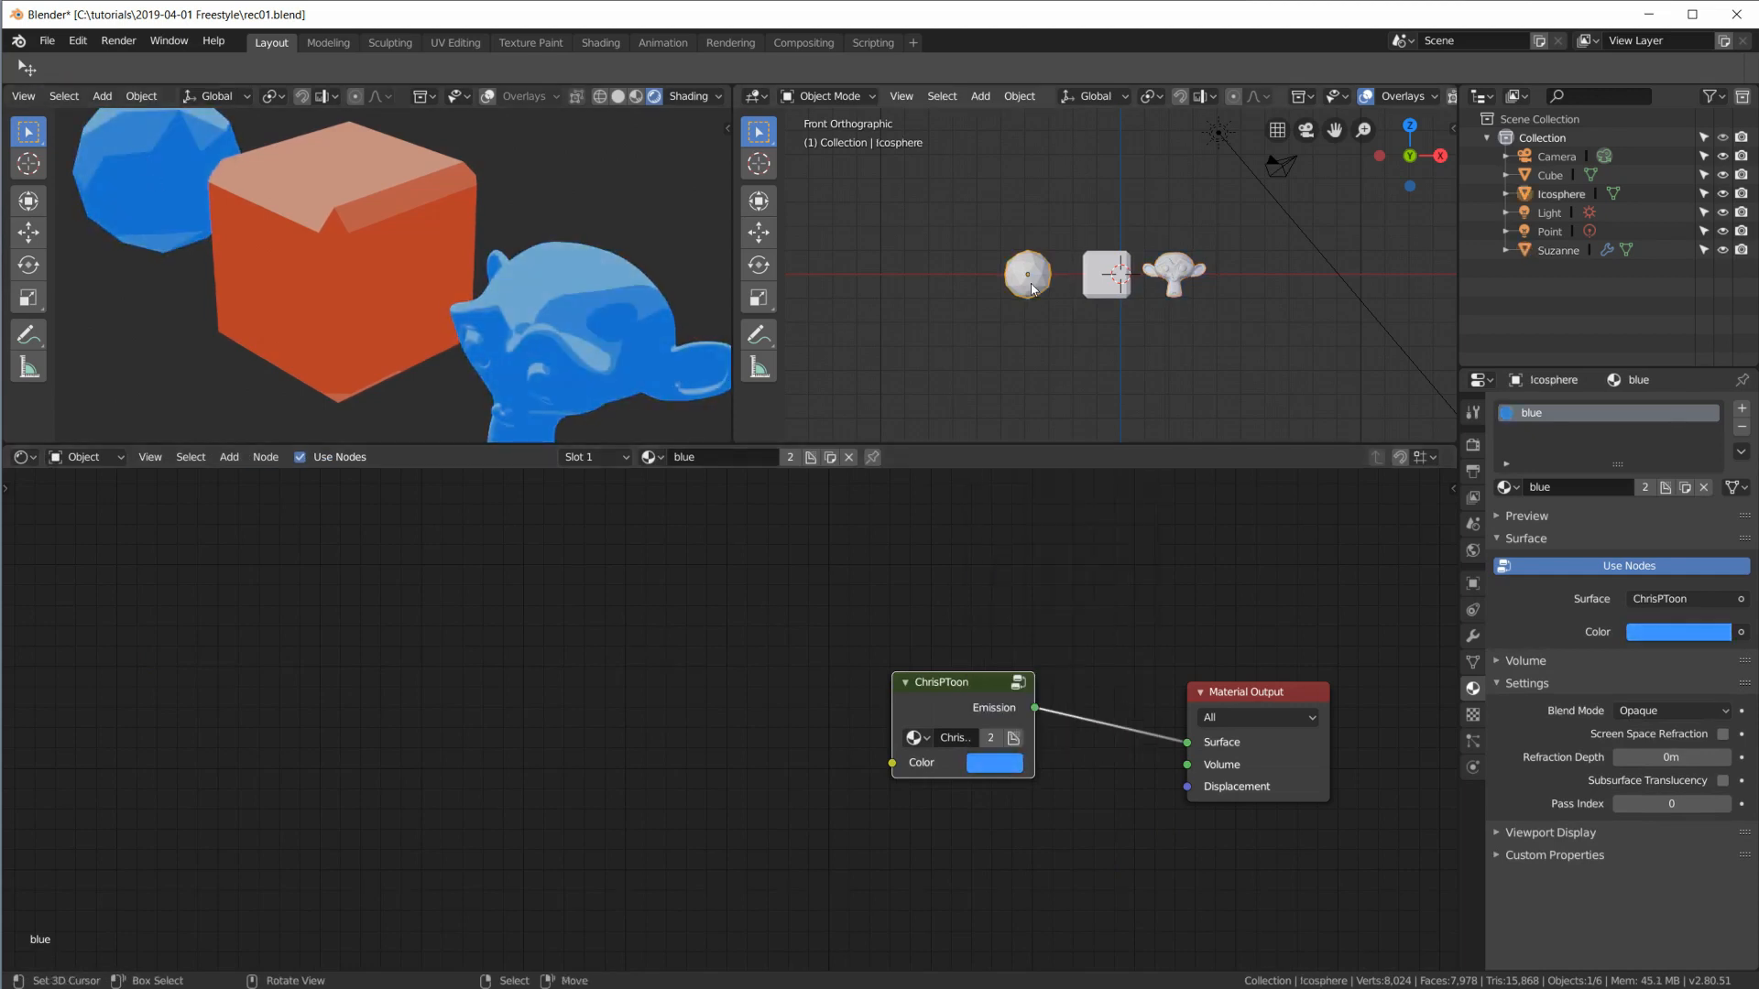
left_click(1742, 426)
left_click(1632, 486)
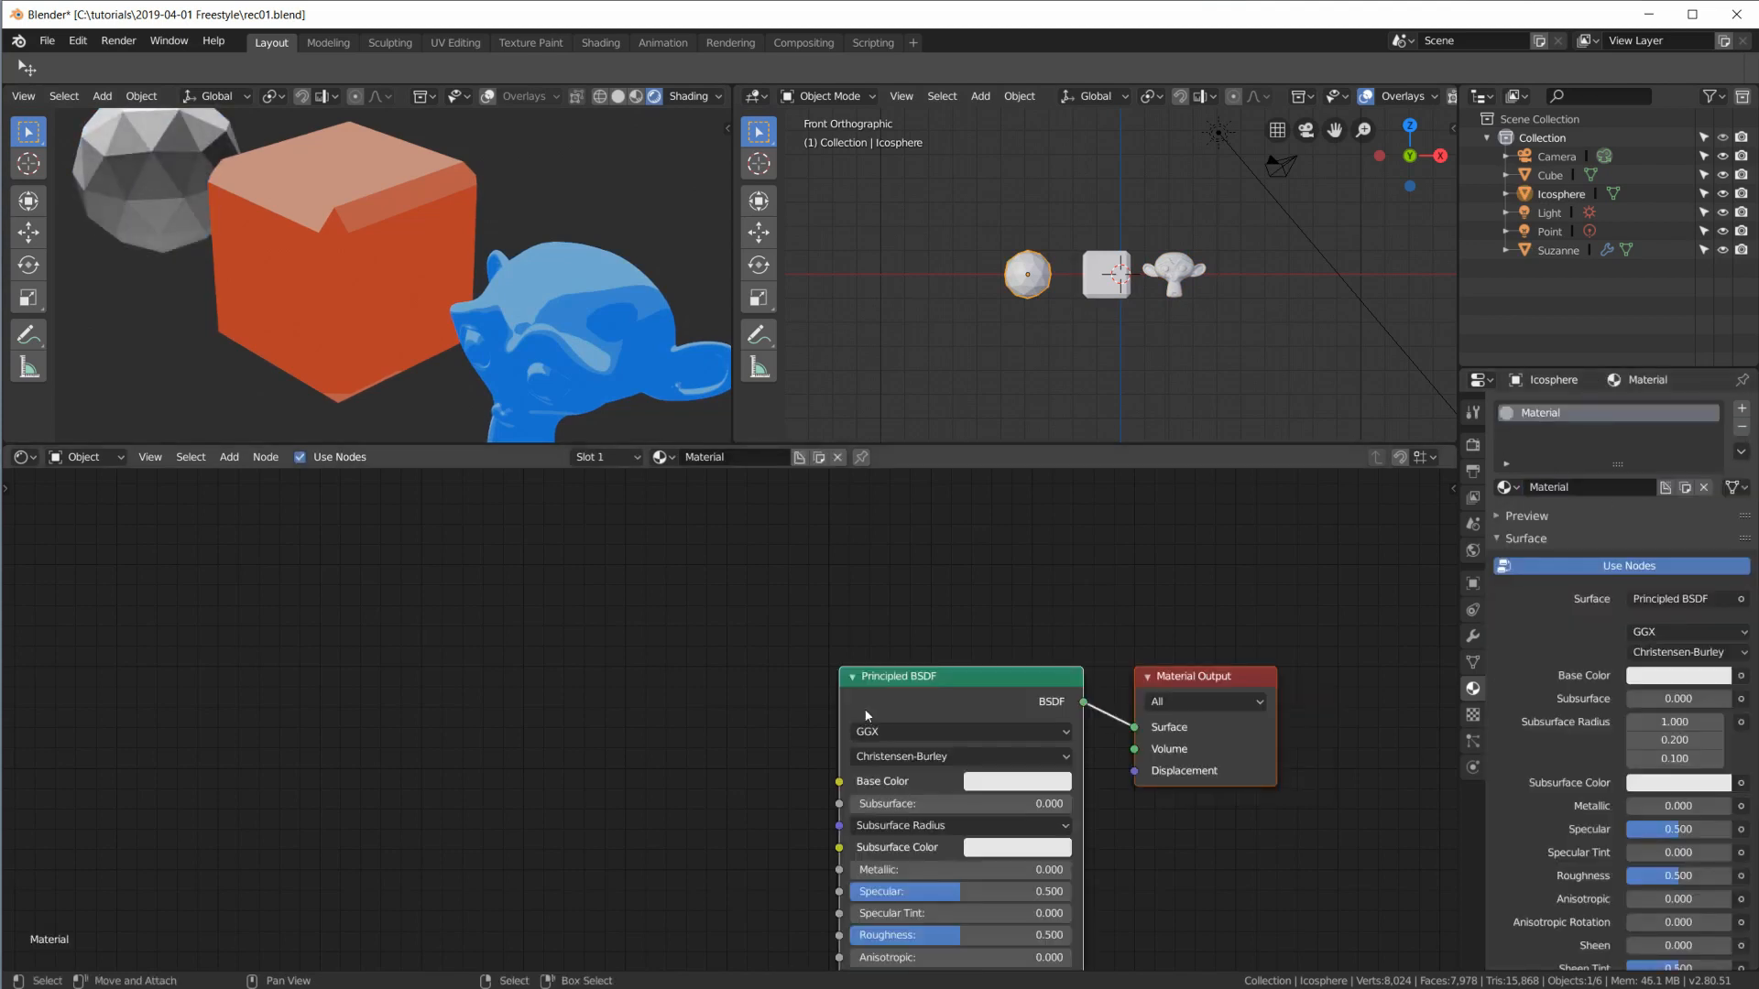
key("x")
Step: Add the ChrisPToon group to the Icosphere's new material and connect its Emission output to Surface
key("shift+a")
mouse_move(782, 645)
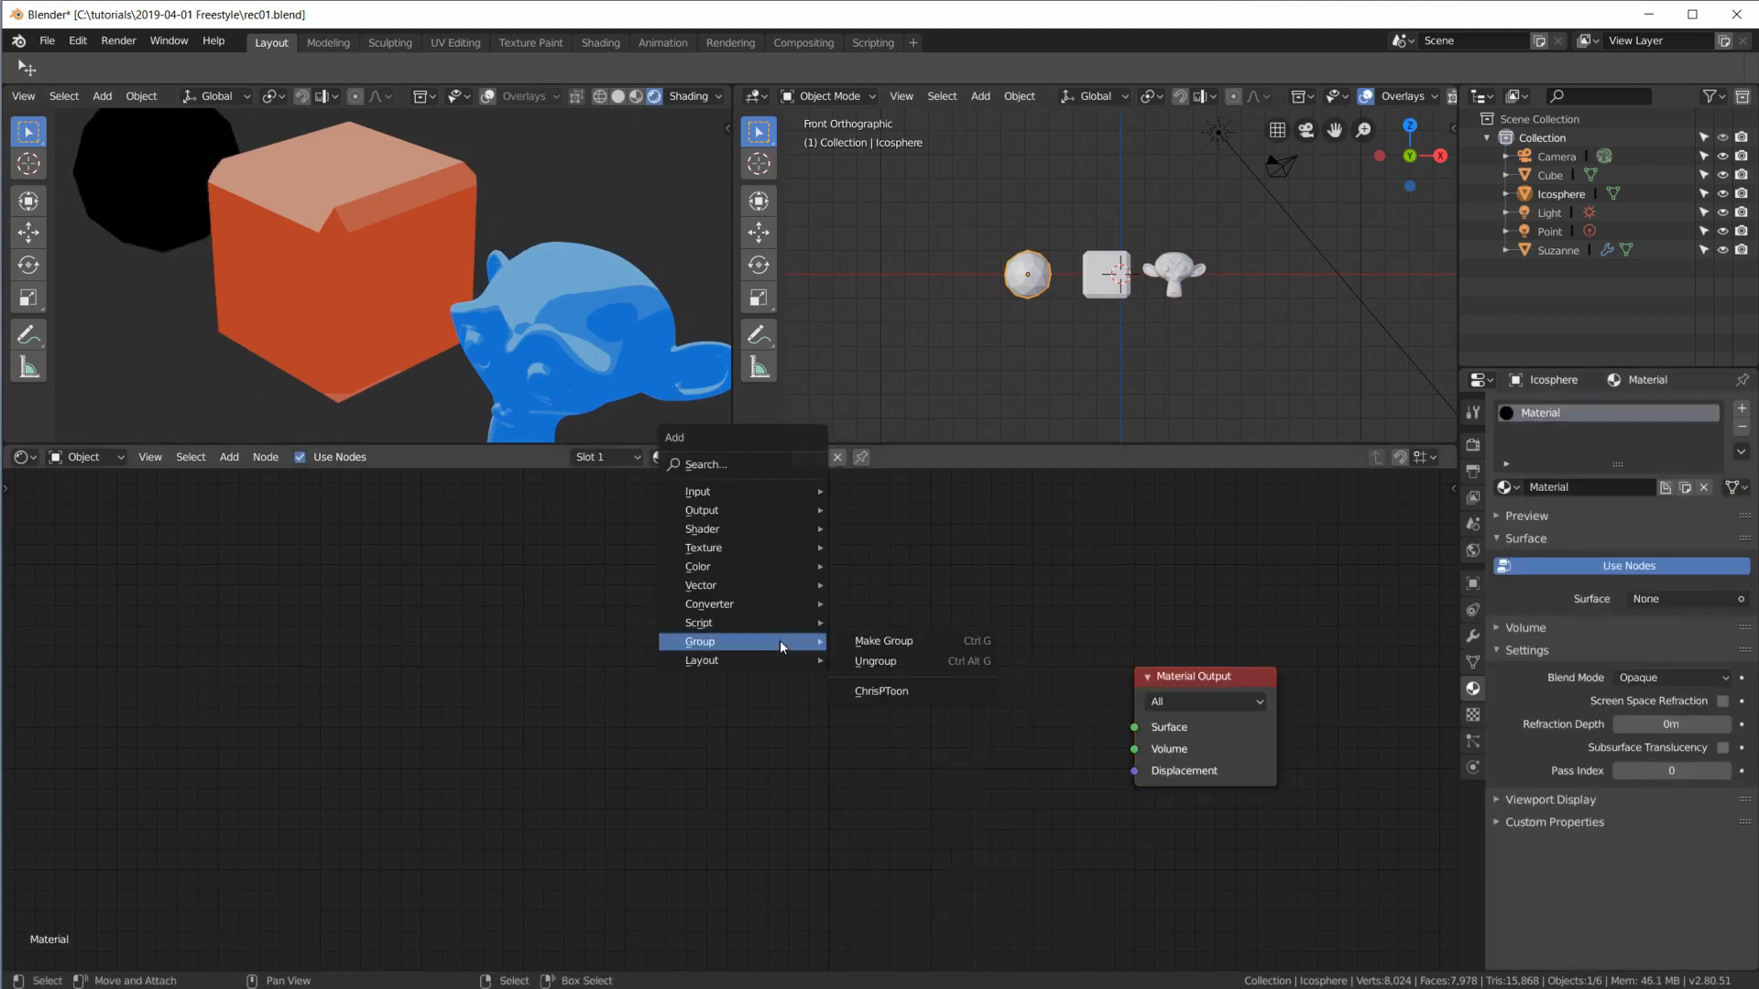
left_click(881, 690)
left_click(893, 698)
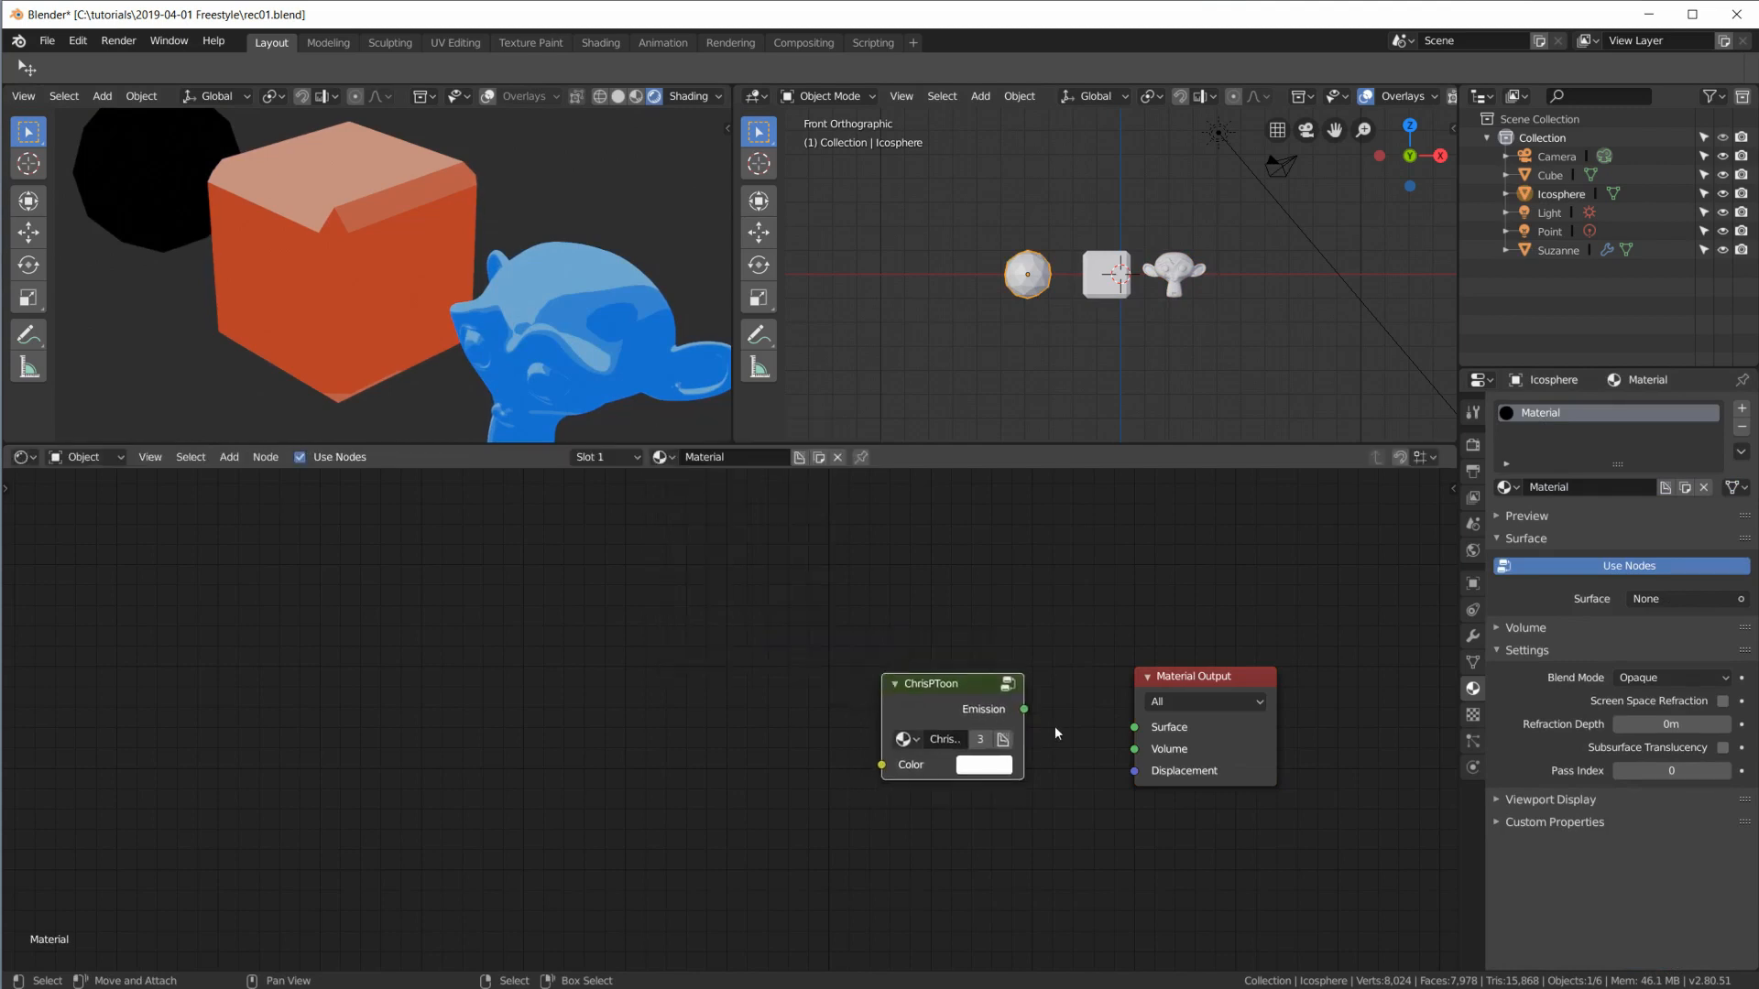
left_click_drag(1024, 709, 1134, 726)
Step: Set the Icosphere material's group Color to a darker green with H 0.299, S 0.604 and V 0.701
left_click(999, 765)
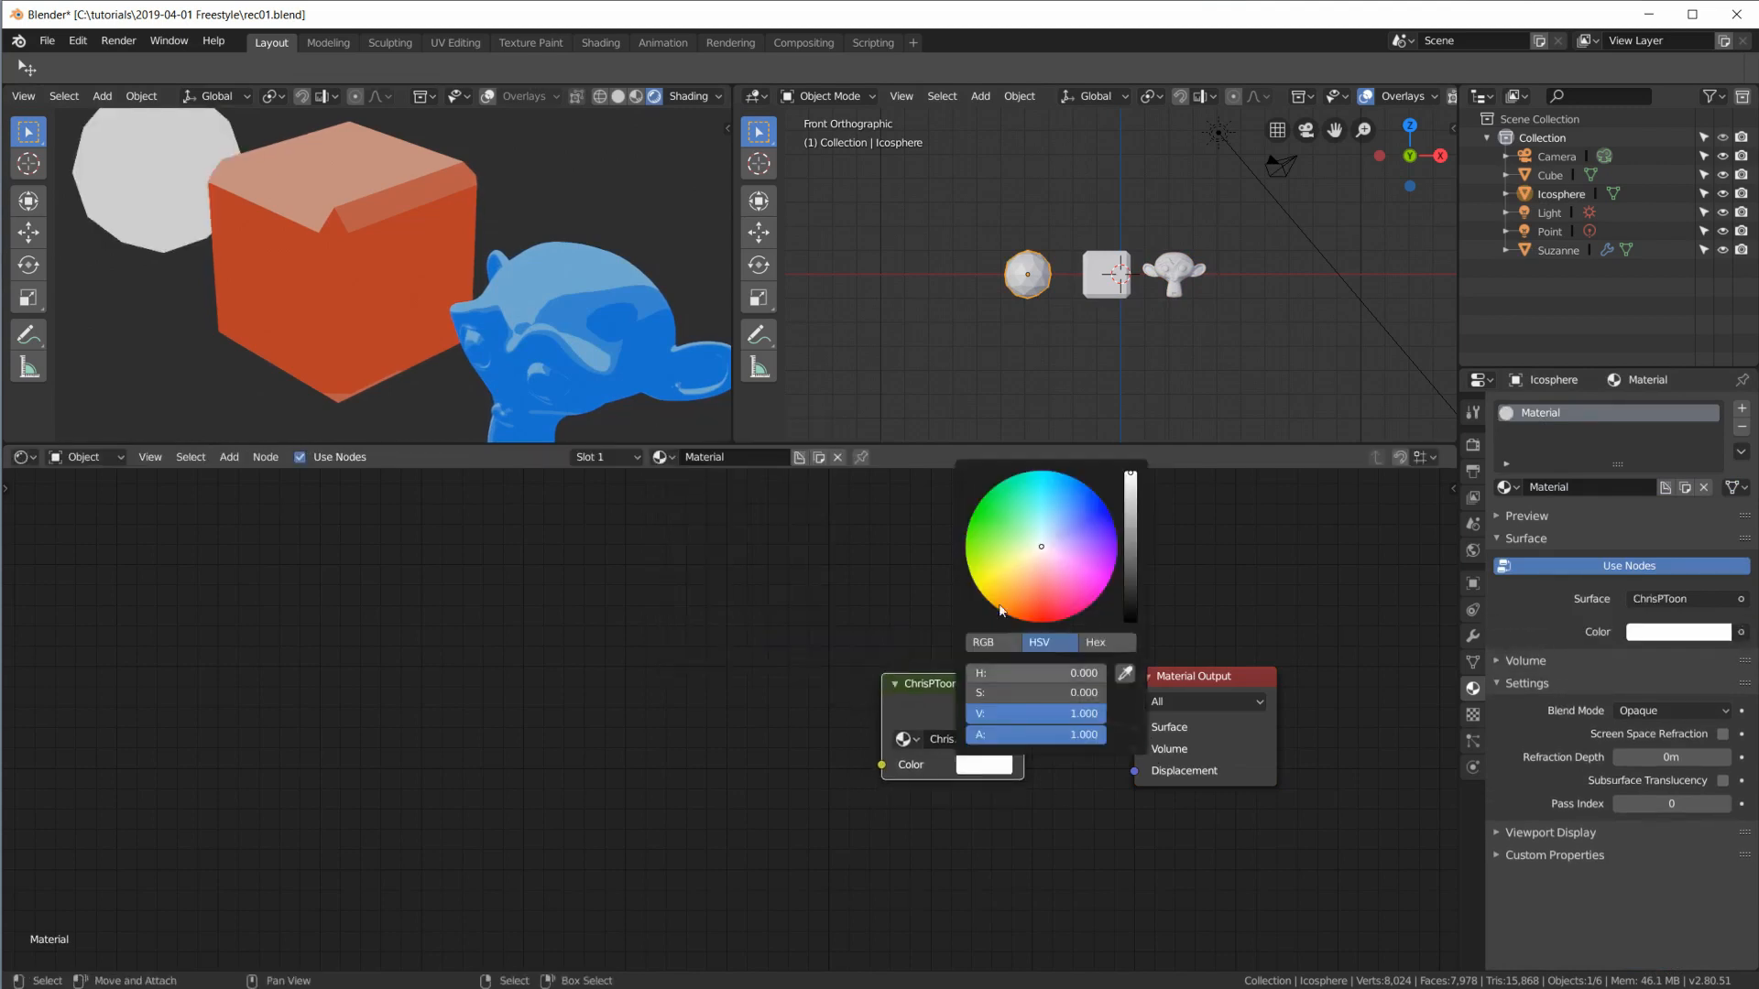
left_click(1005, 490)
left_click(997, 532)
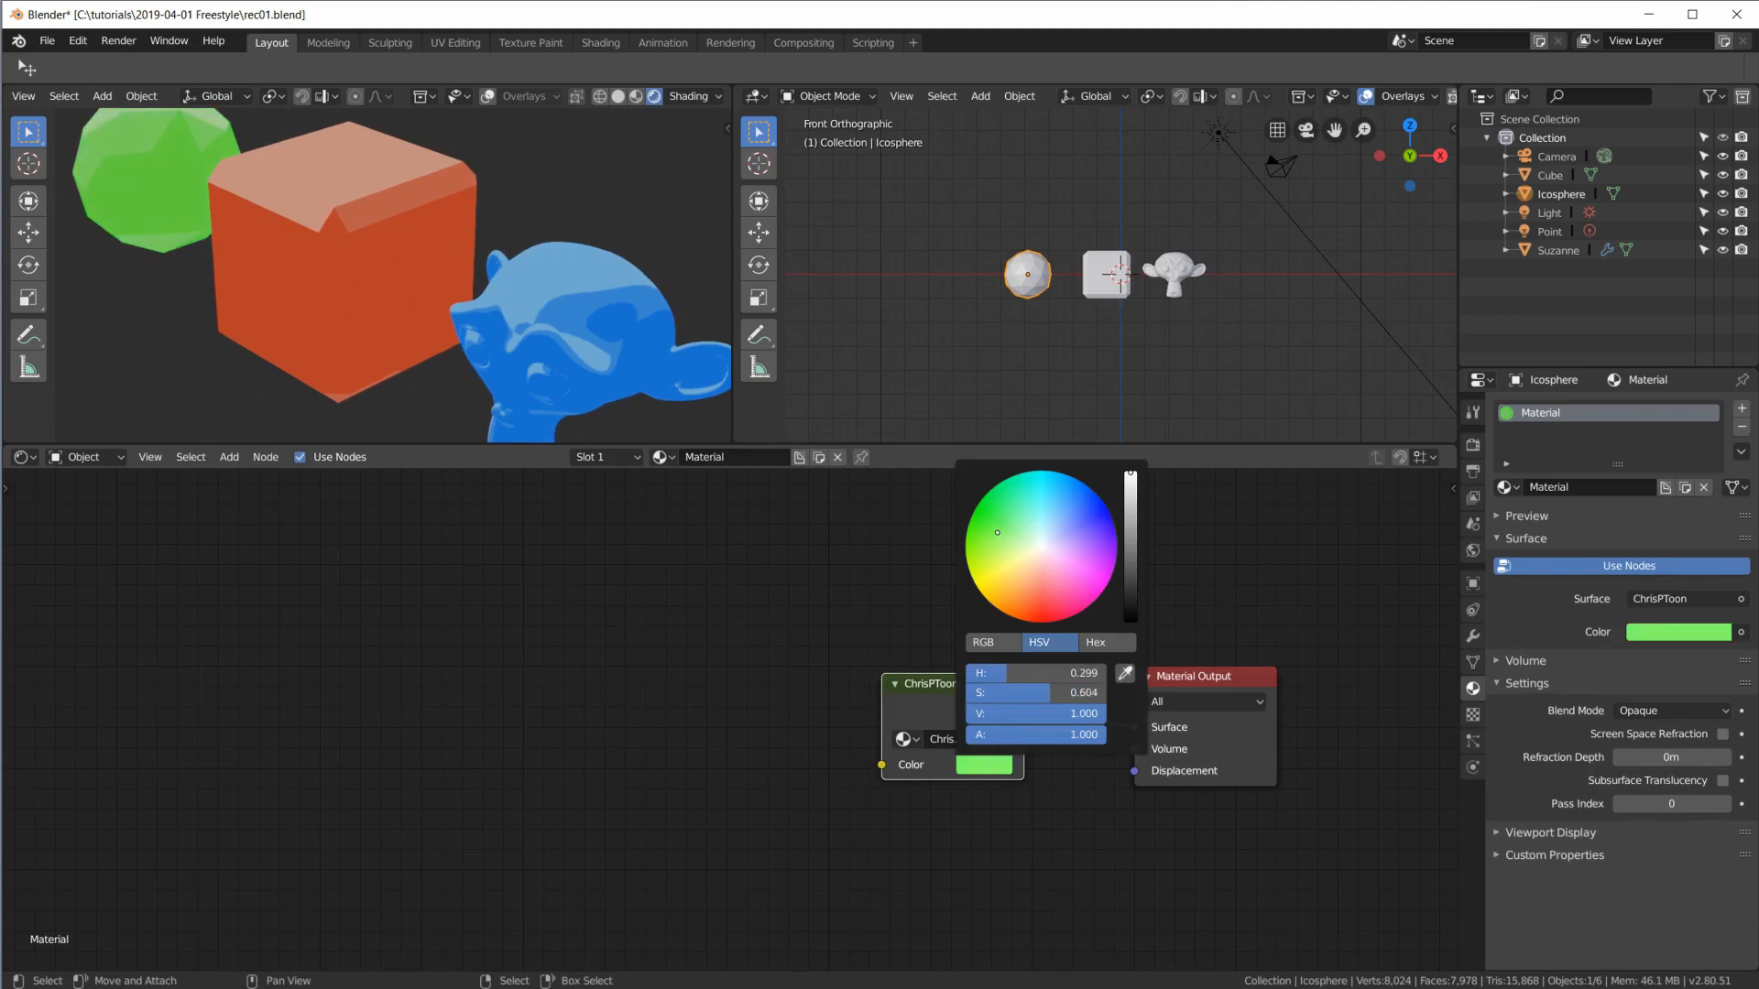
left_click_drag(1132, 484, 1131, 516)
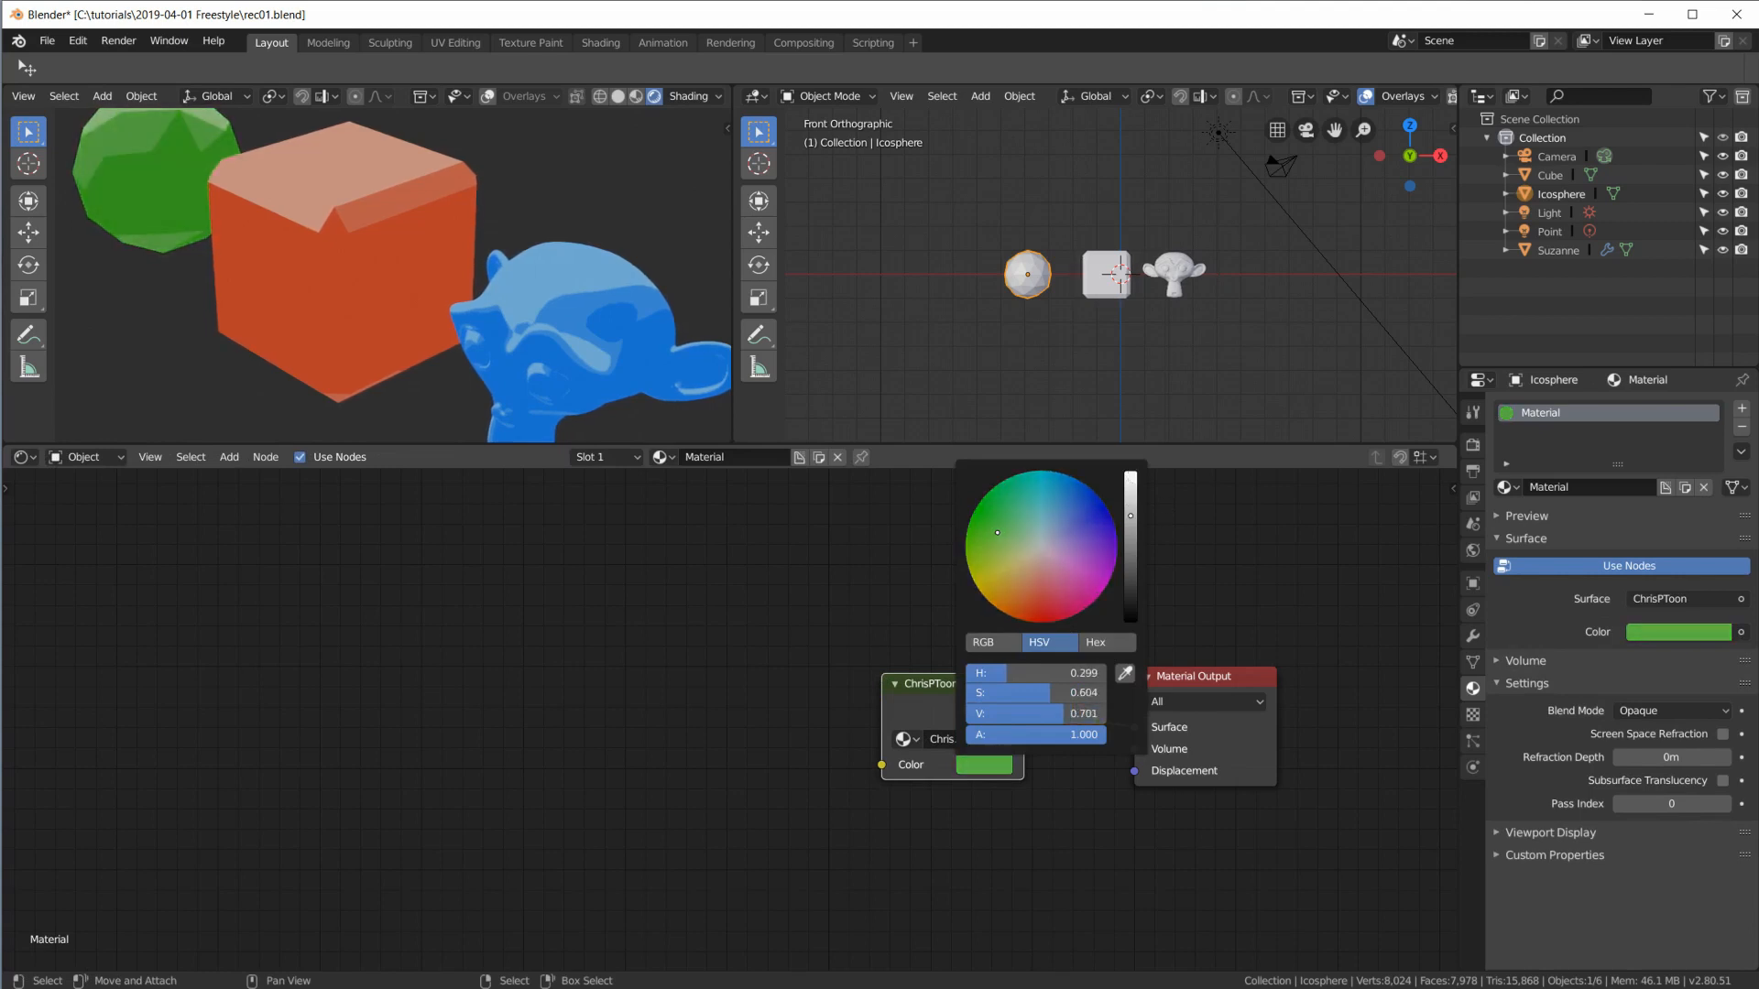
Step: Open the ChrisPToon group from Suzanne's material and move the ColorRamp's grey stop to 0.226 and white stop to 0.739
scroll(500, 299, "down", 4)
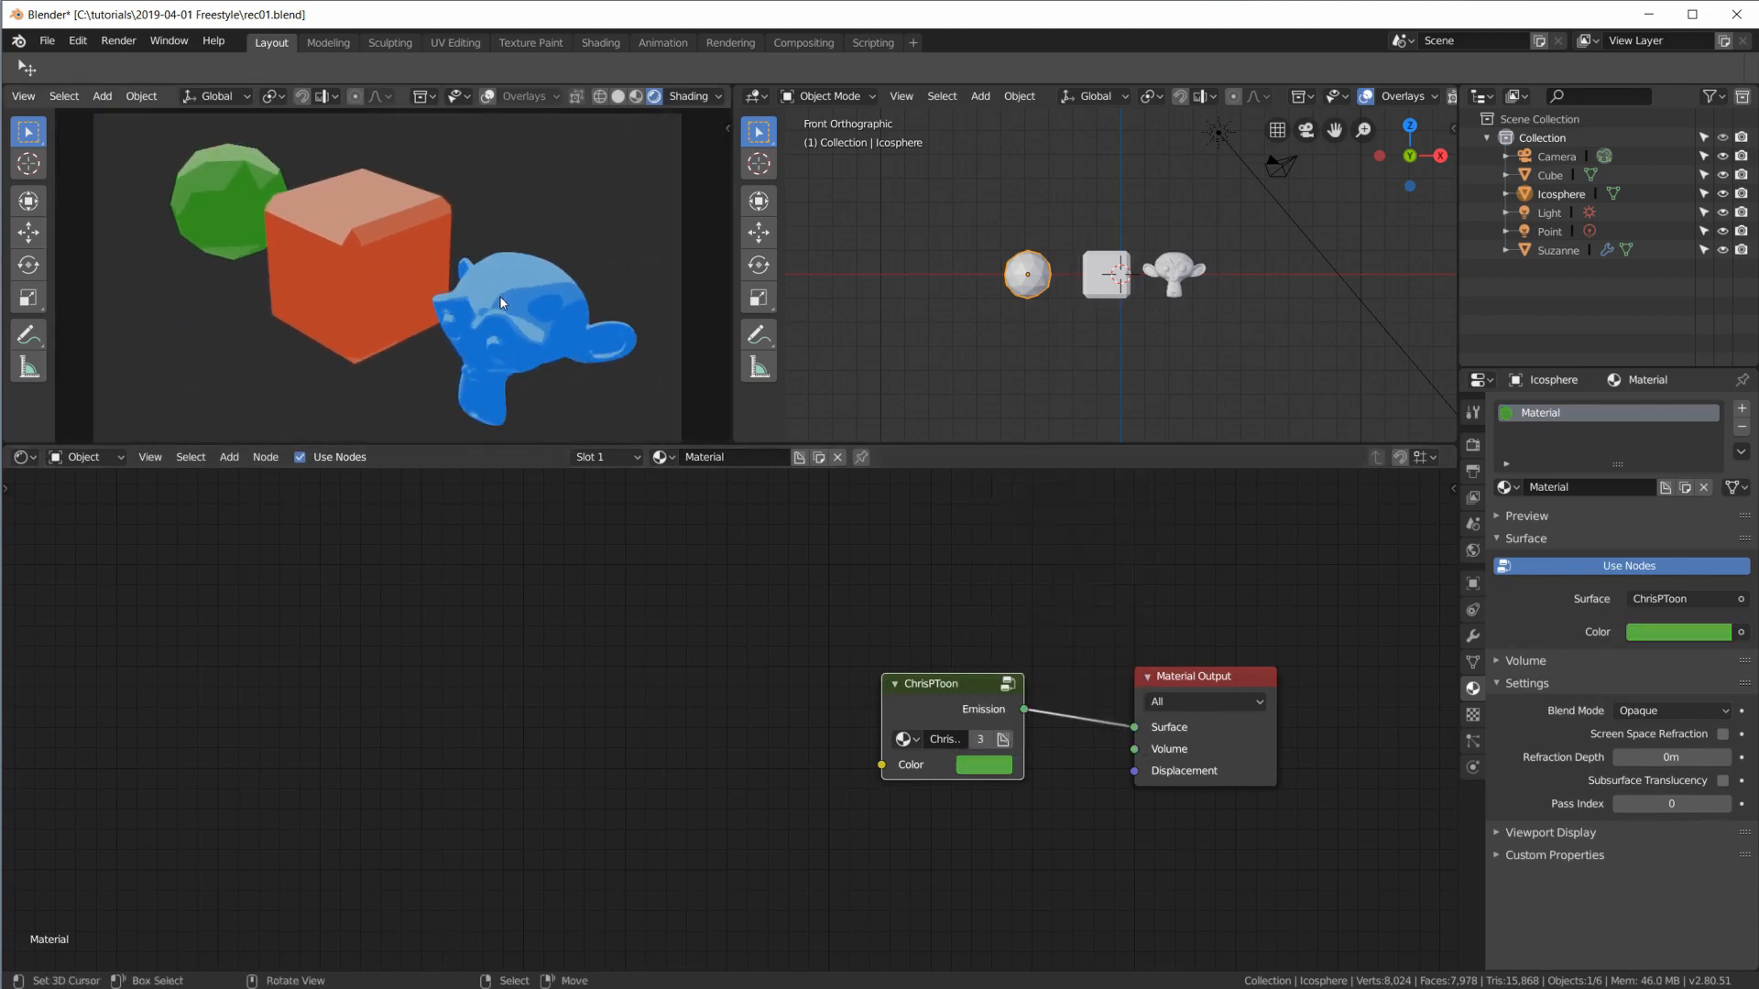
left_click_drag(522, 447, 522, 554)
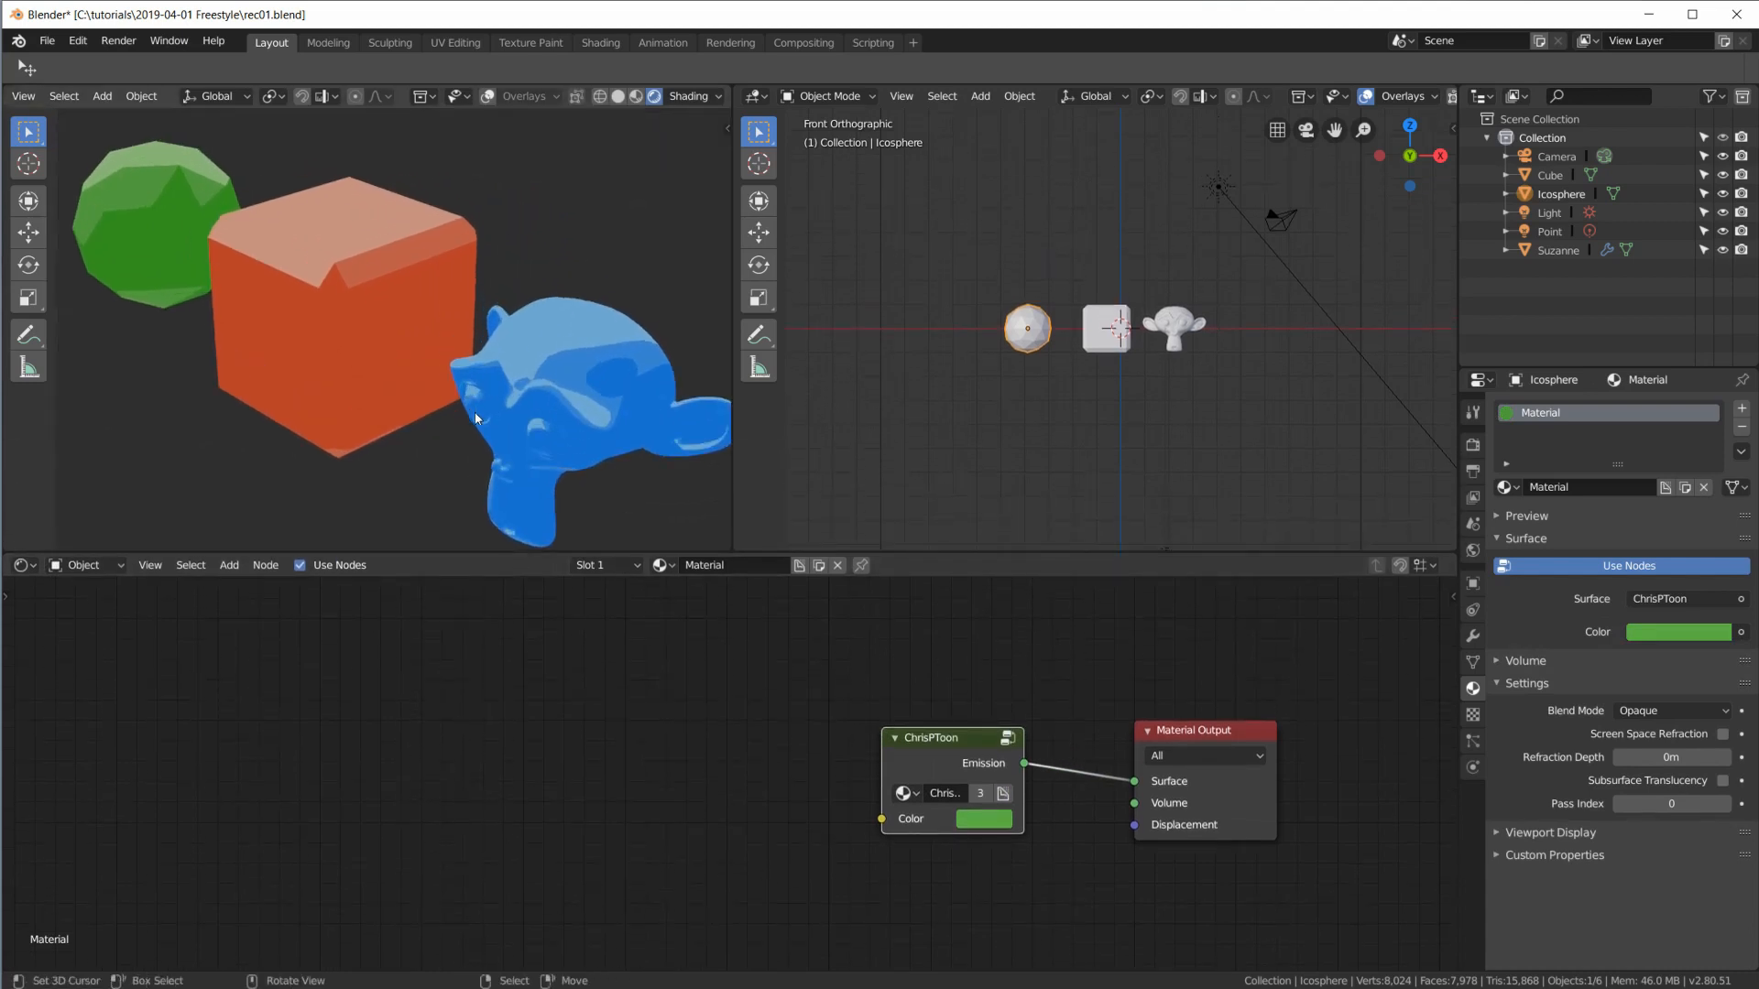
scroll(675, 410, "up", 6)
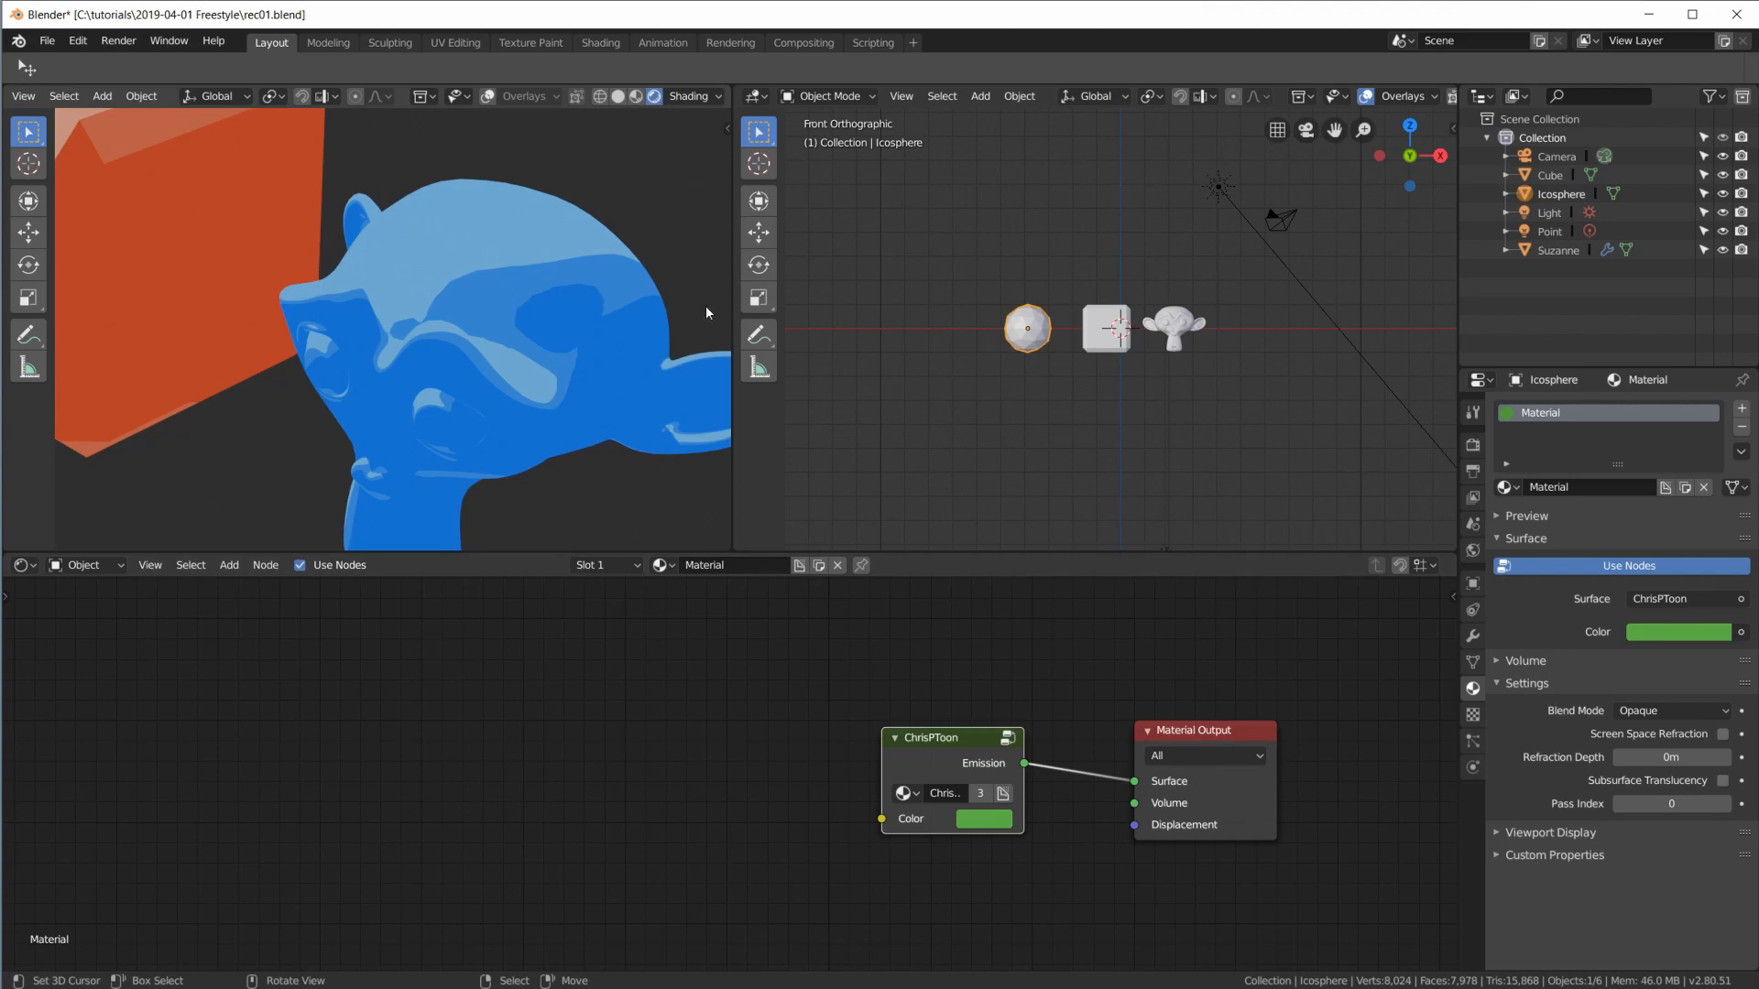
right_click(1176, 328)
key("Tab")
scroll(866, 775, "down", 4)
left_click_drag(760, 552, 762, 453)
scroll(729, 906, "up", 2)
left_click(702, 843)
left_click_drag(701, 845, 706, 844)
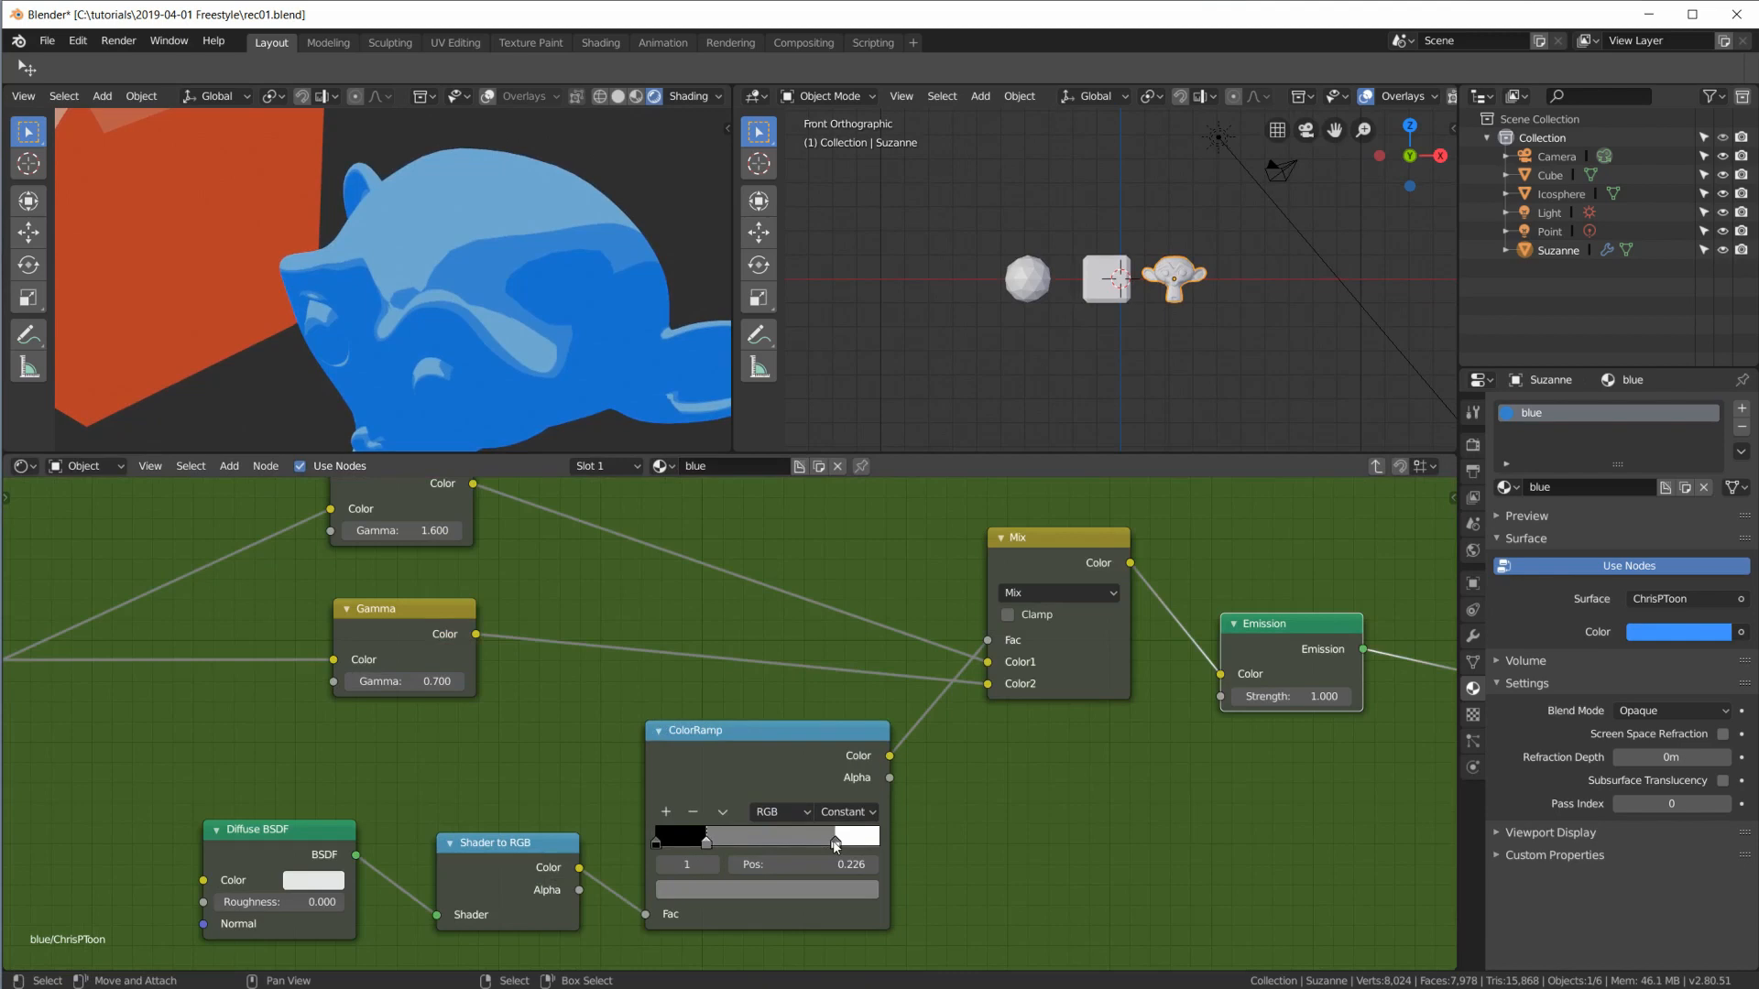
left_click_drag(836, 843, 822, 844)
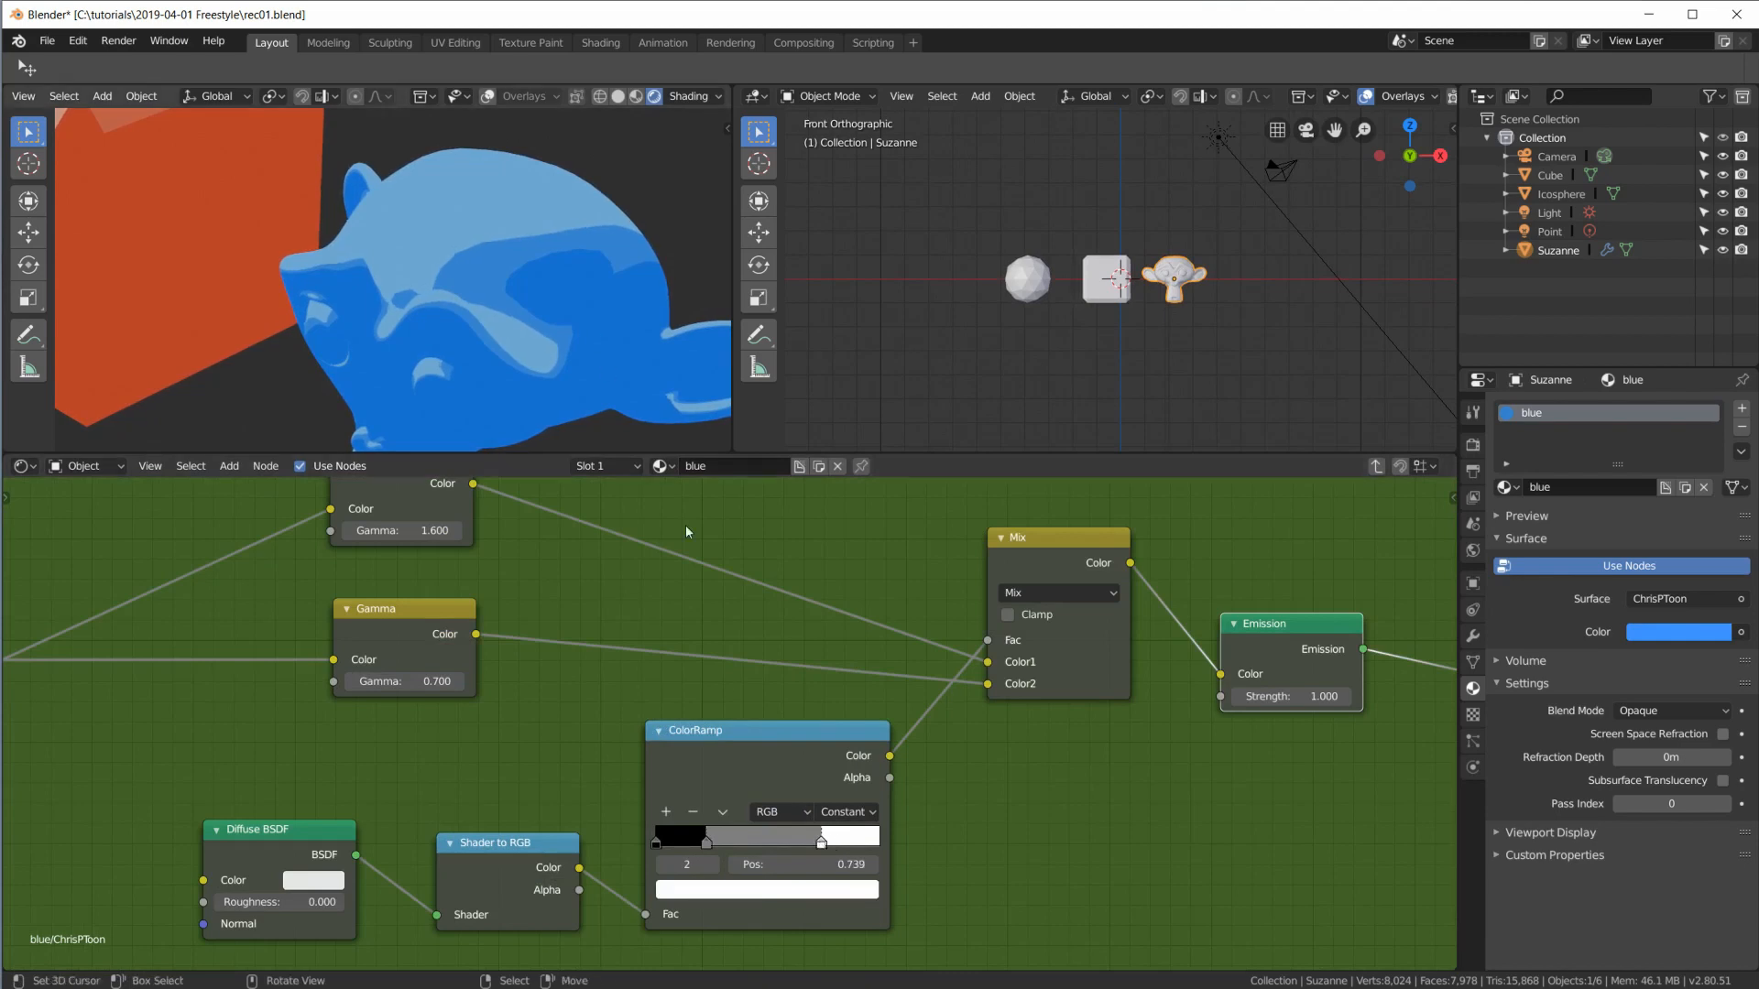
Step: Set the lower Gamma node to 0.600 and the upper one to 1.800, then exit the group
middle_click_drag(356, 692, 592, 824)
left_click(587, 814)
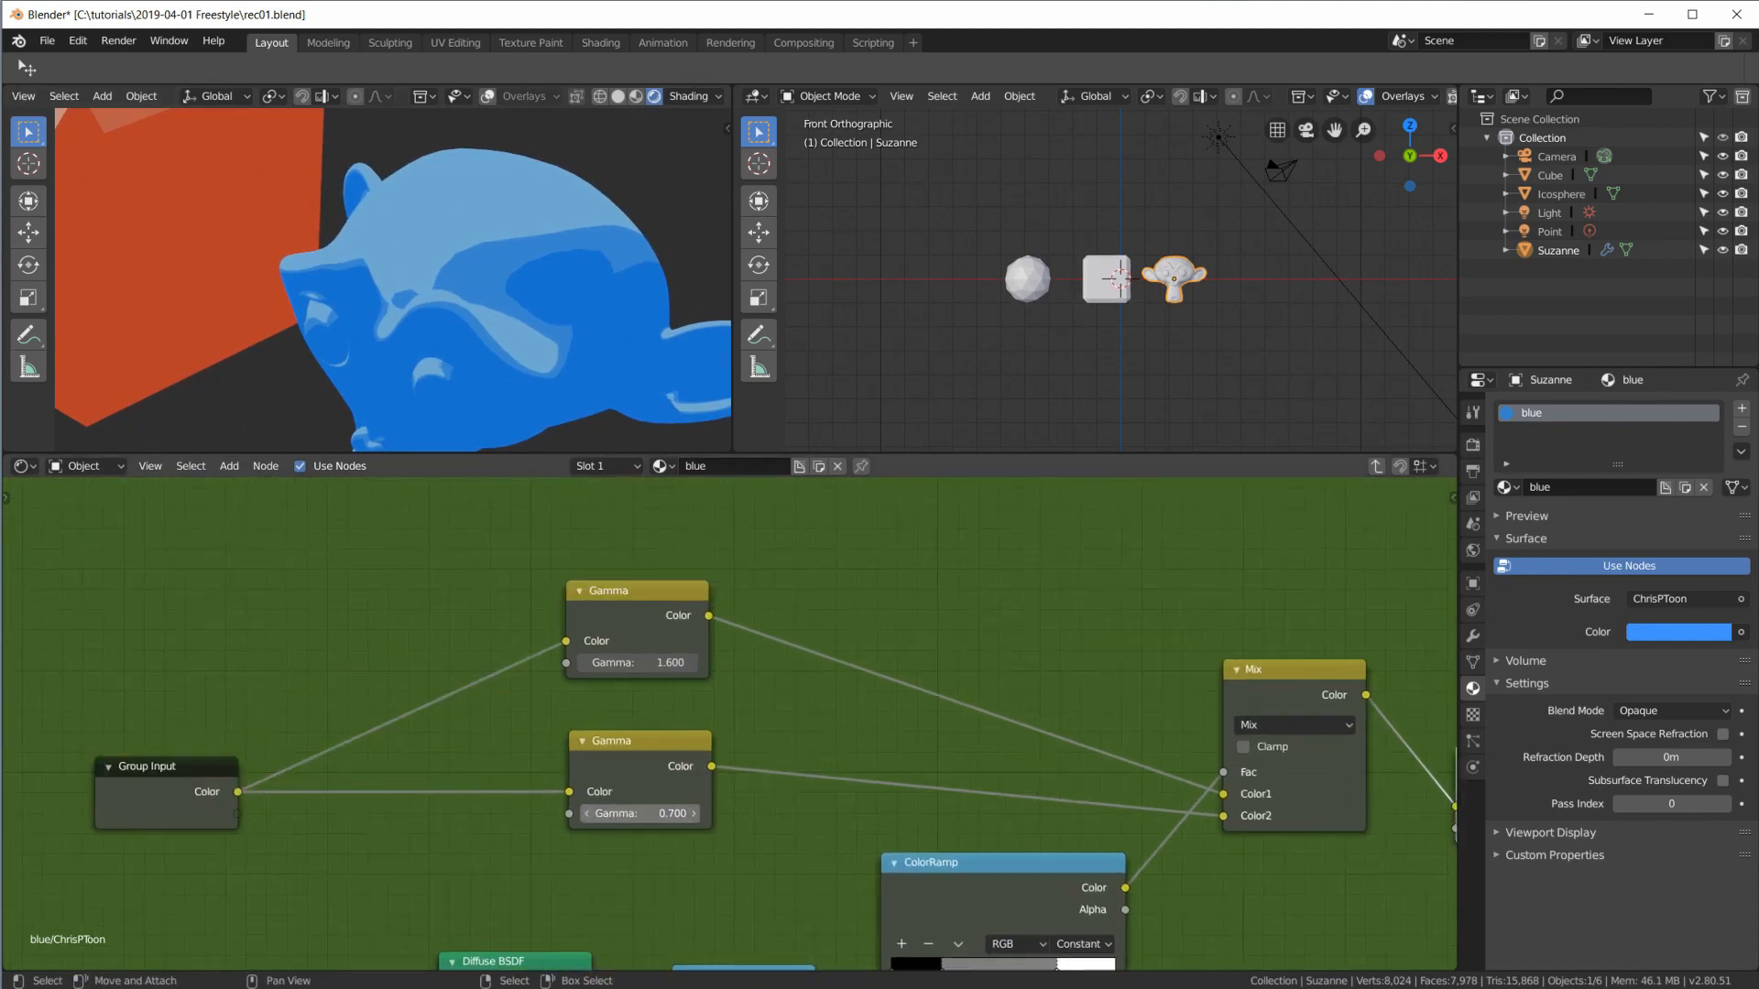
left_click(587, 814)
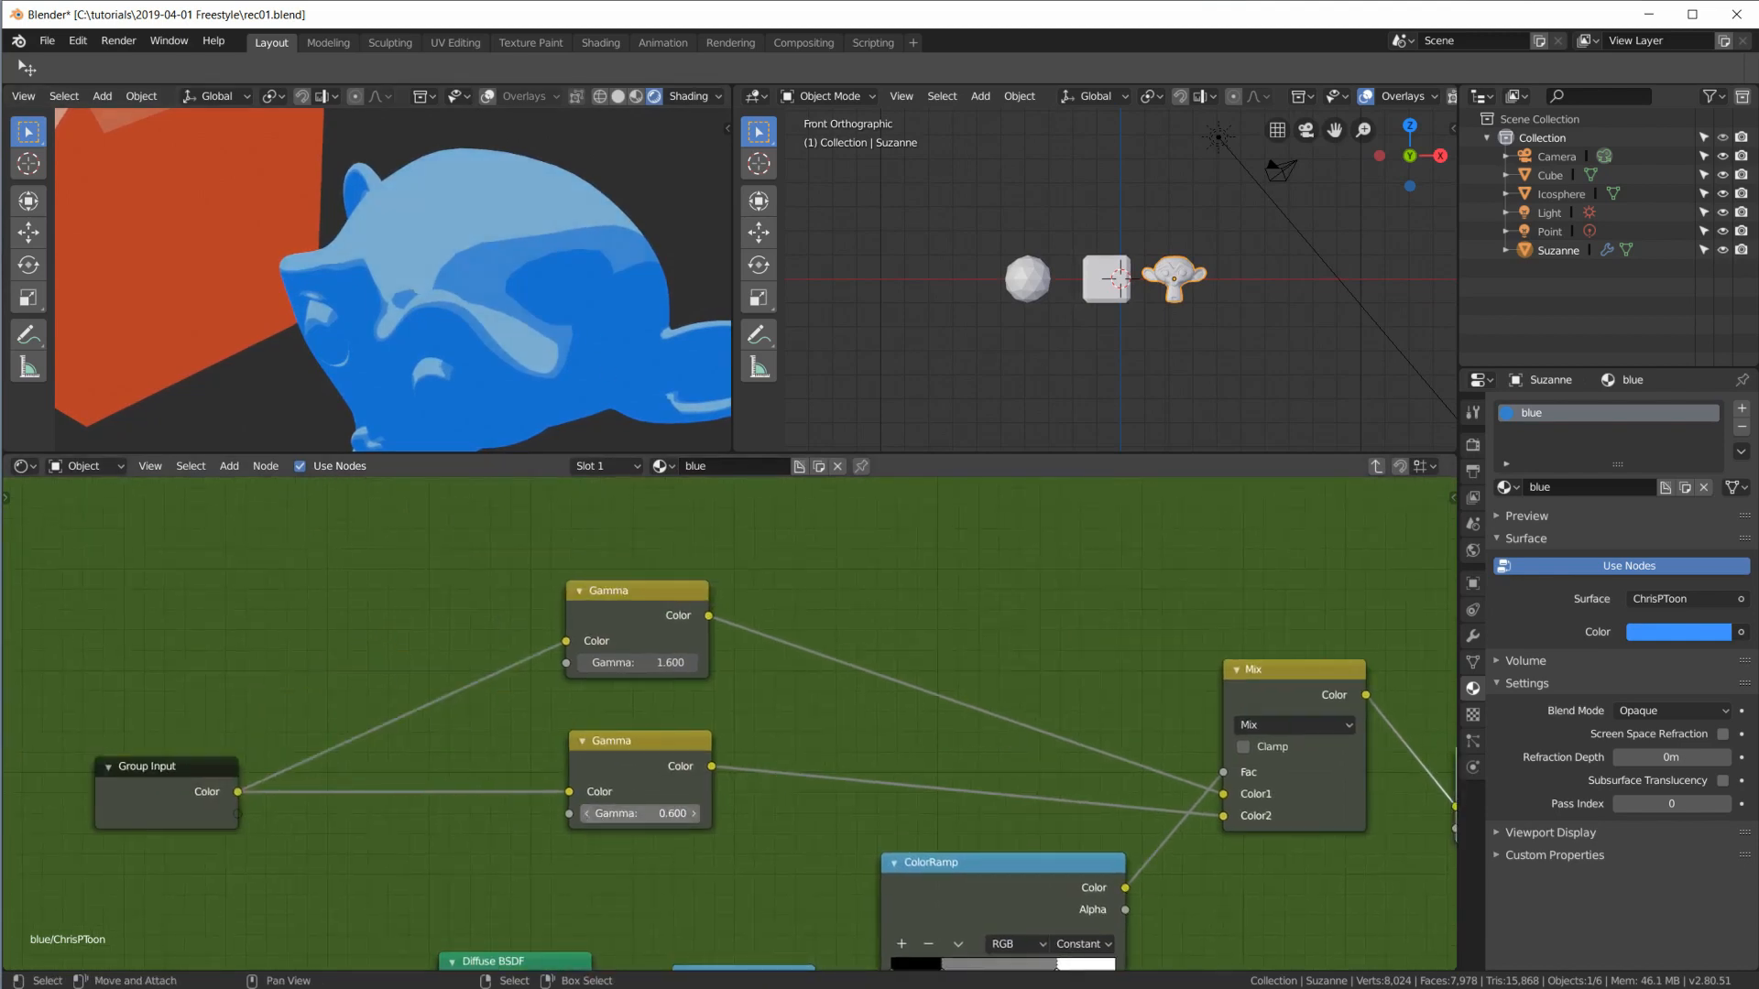
left_click(694, 814)
left_click(690, 662)
left_click(690, 662)
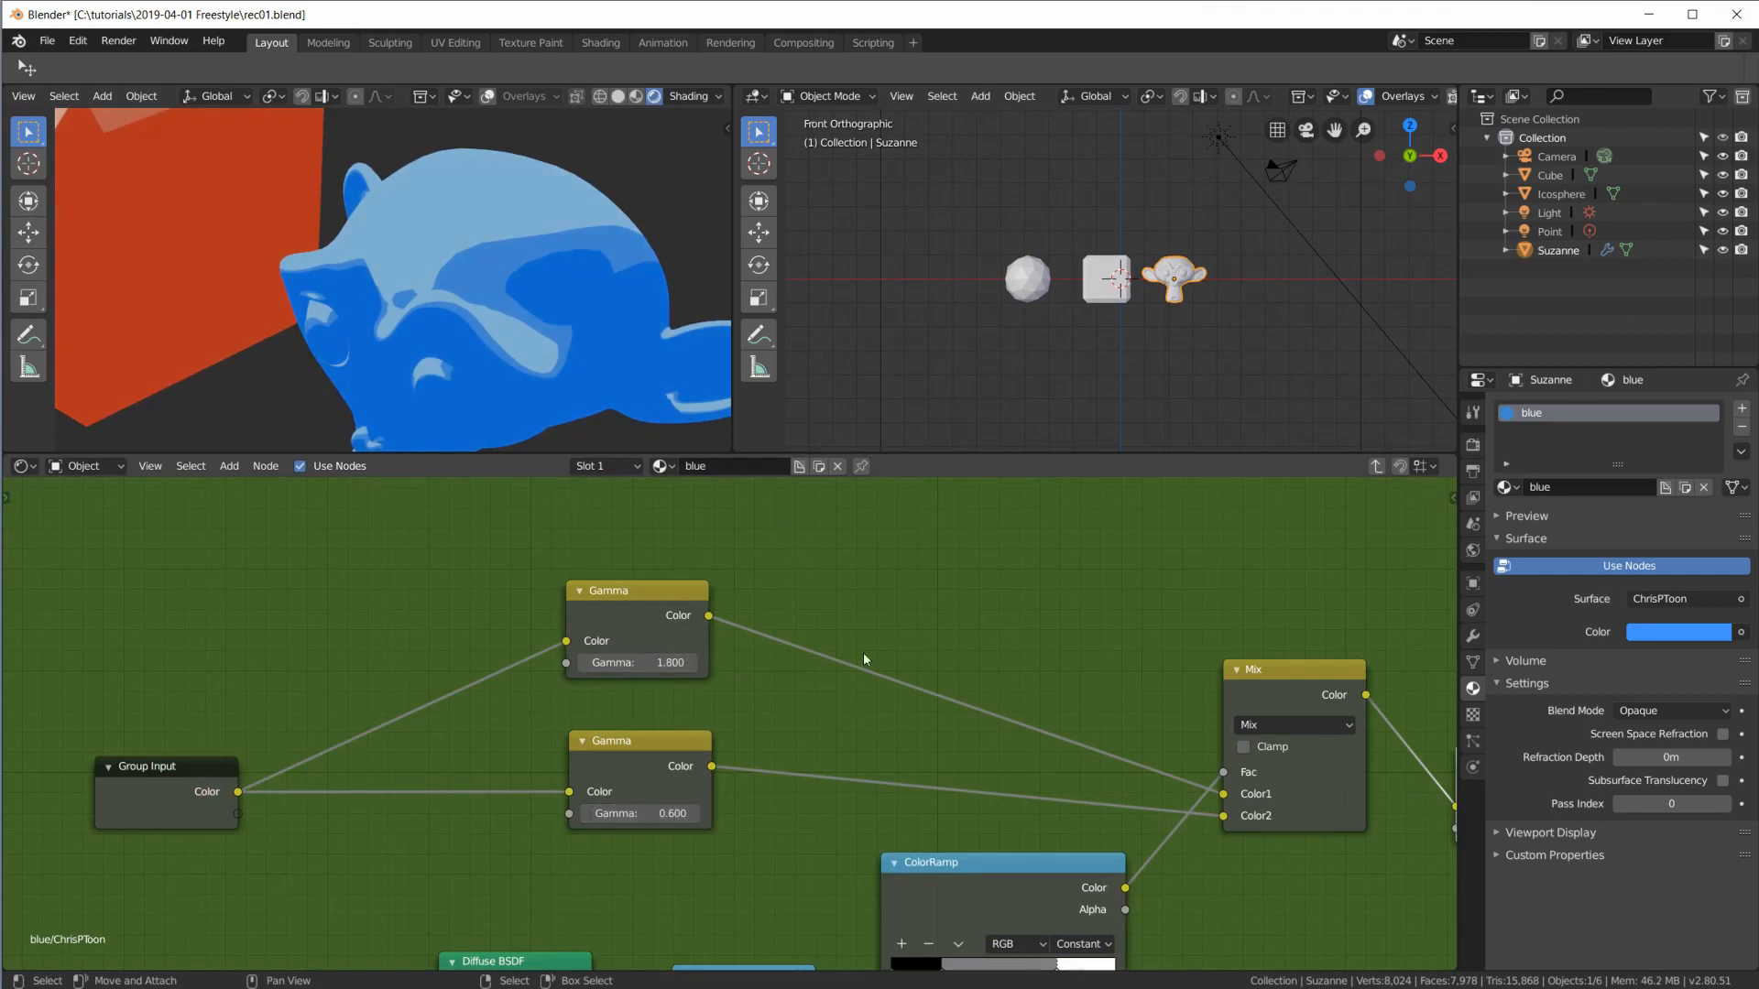
middle_click_drag(863, 652, 753, 445)
scroll(925, 609, "down", 2)
middle_click_drag(925, 611, 880, 685)
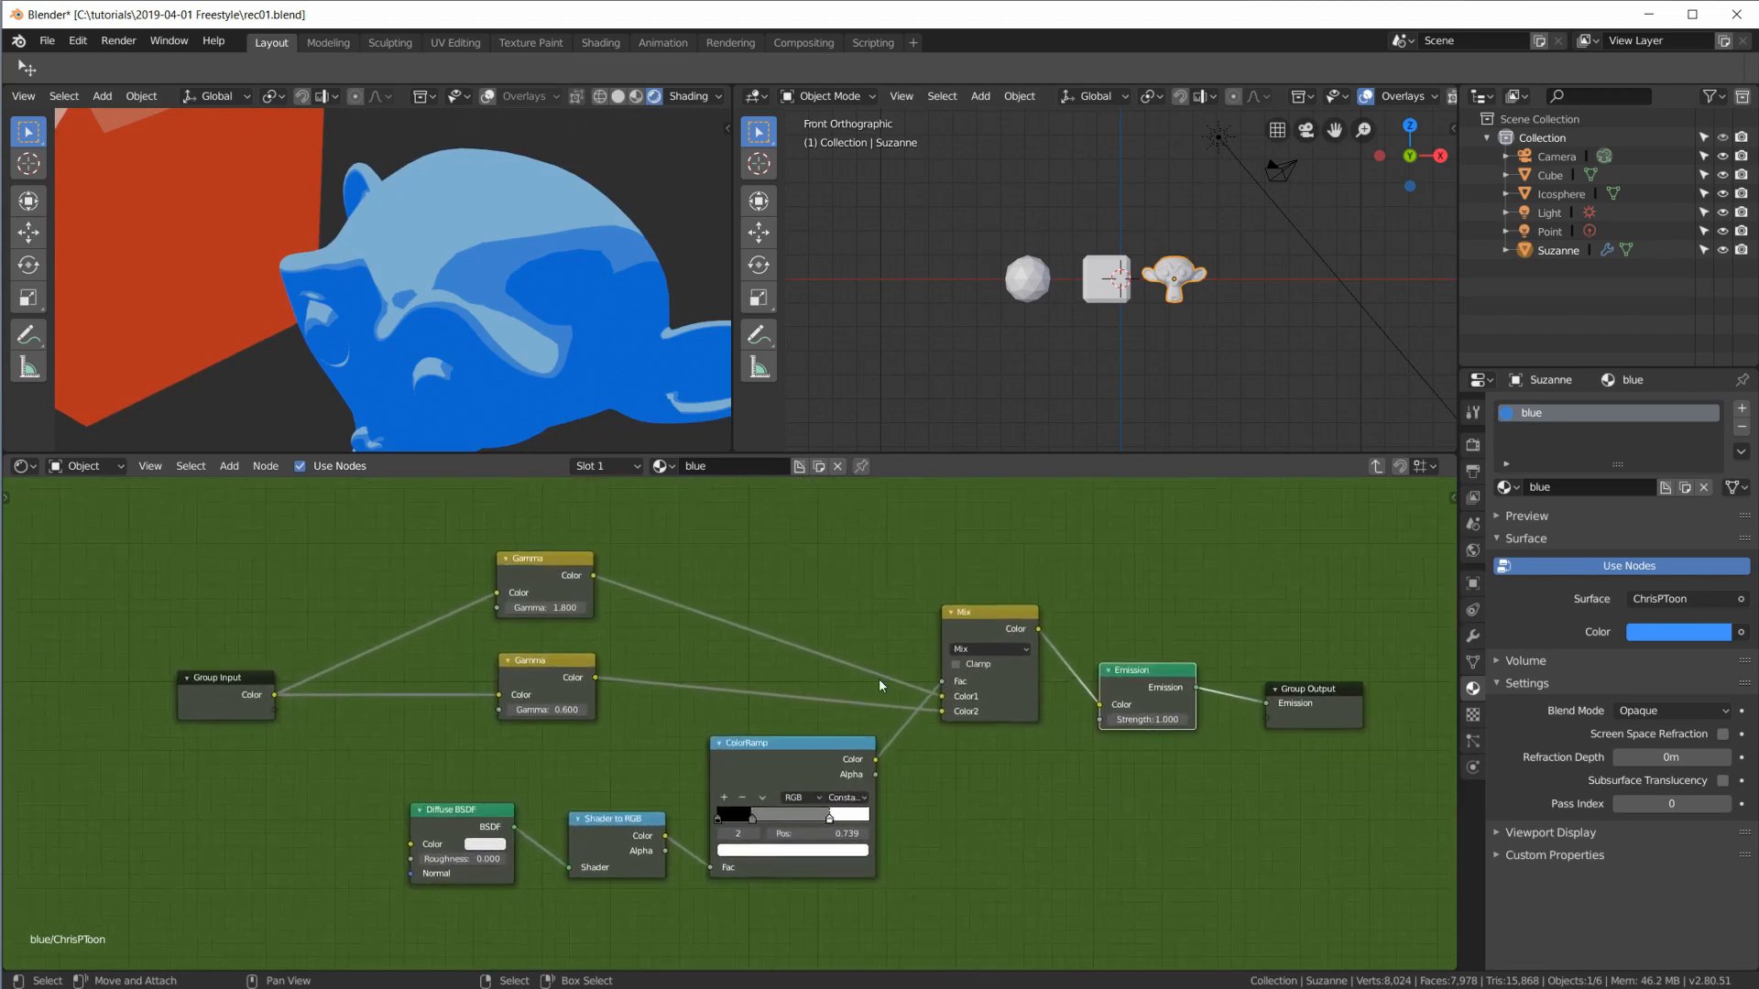
key("Tab")
scroll(542, 154, "down", 5)
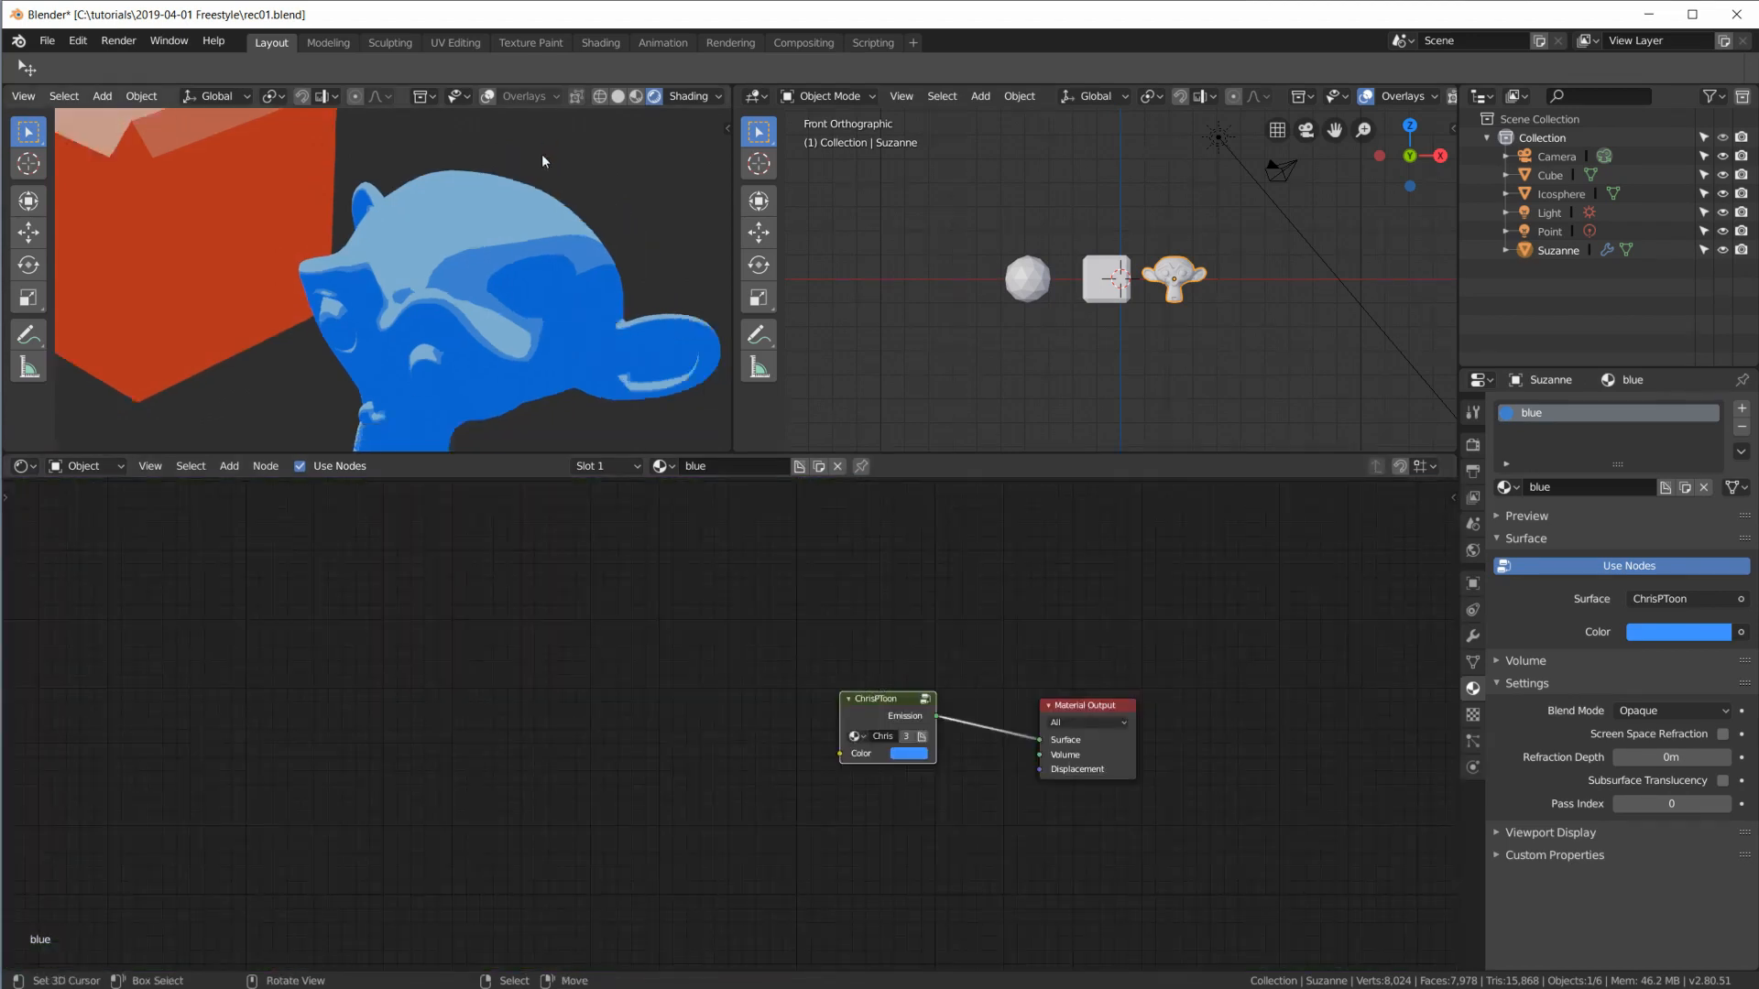
scroll(596, 282, "up", 4)
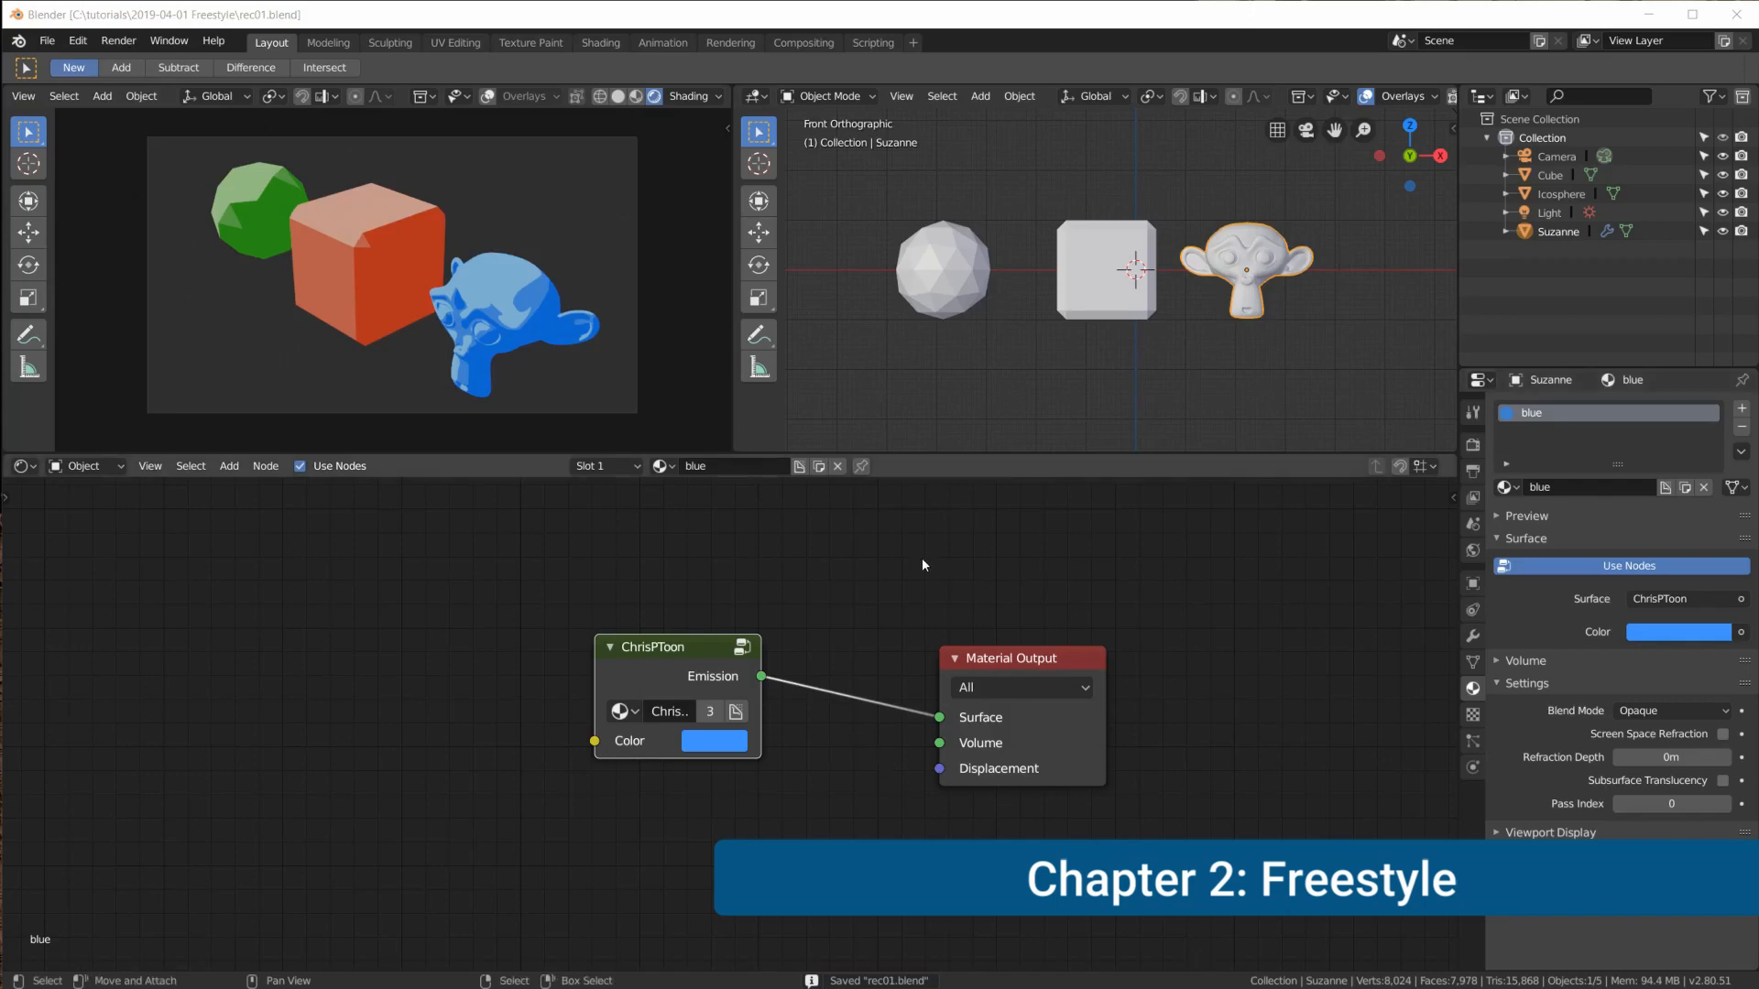
Step: Widen the properties editor and enable Freestyle in the render settings
left_click_drag(1458, 527, 1383, 533)
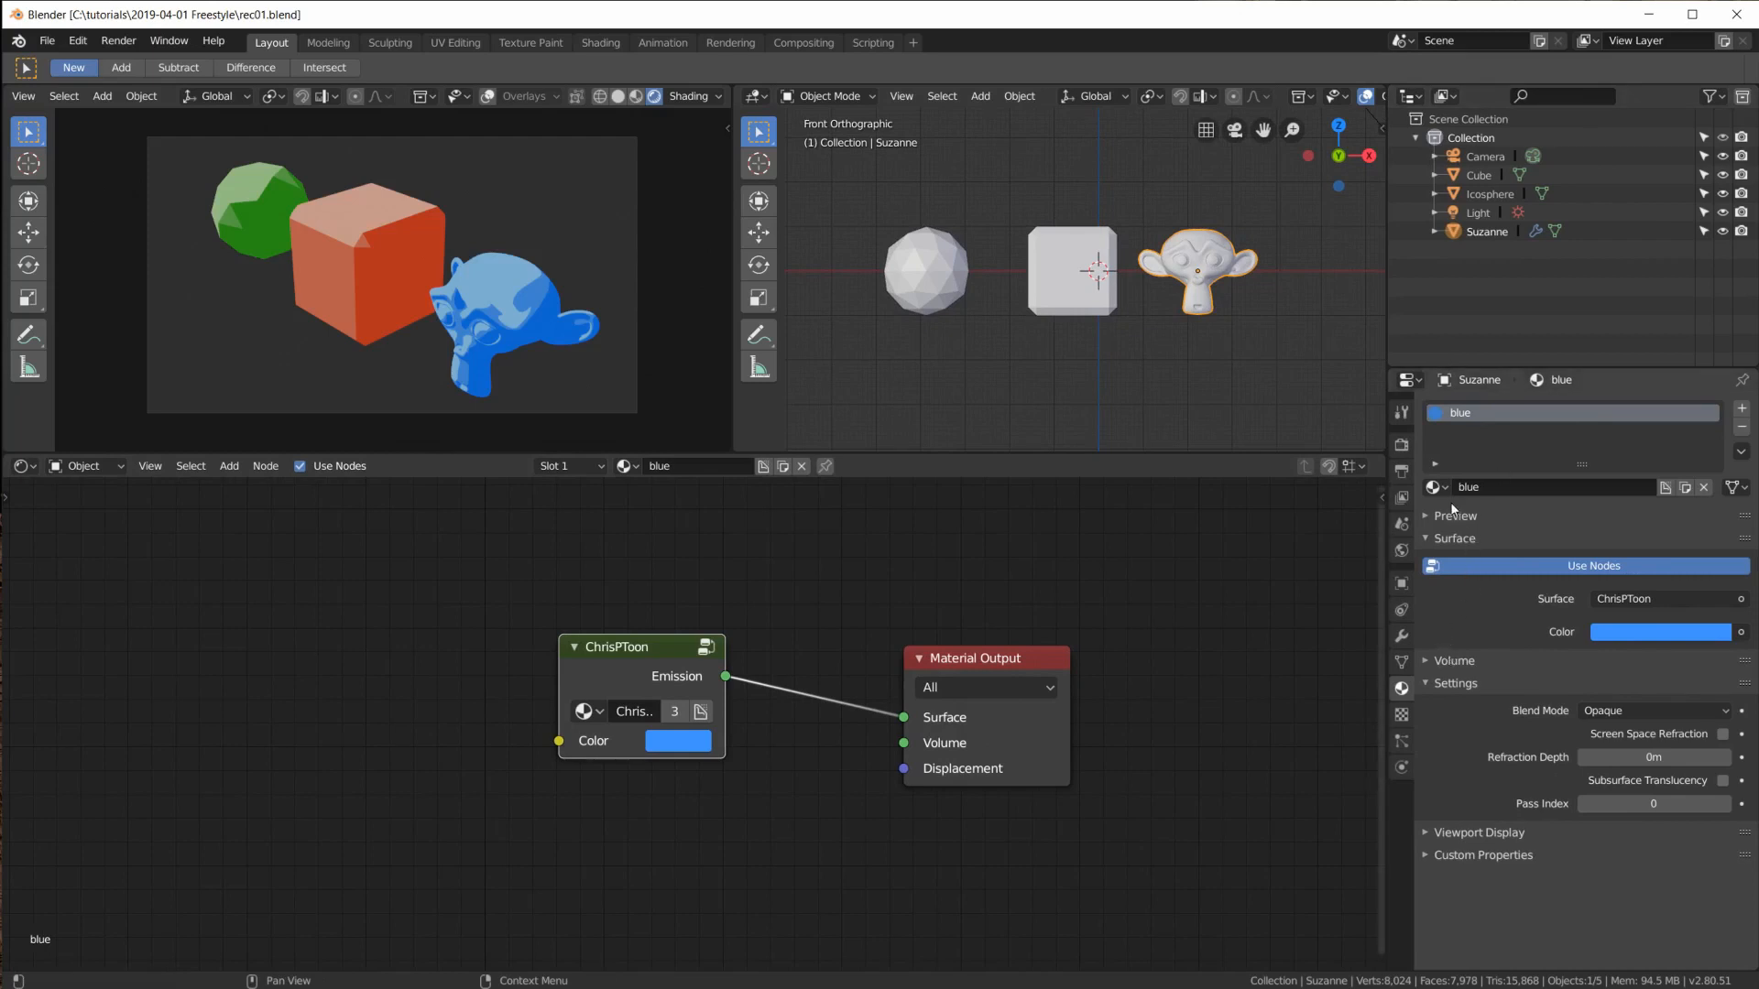
left_click(1403, 446)
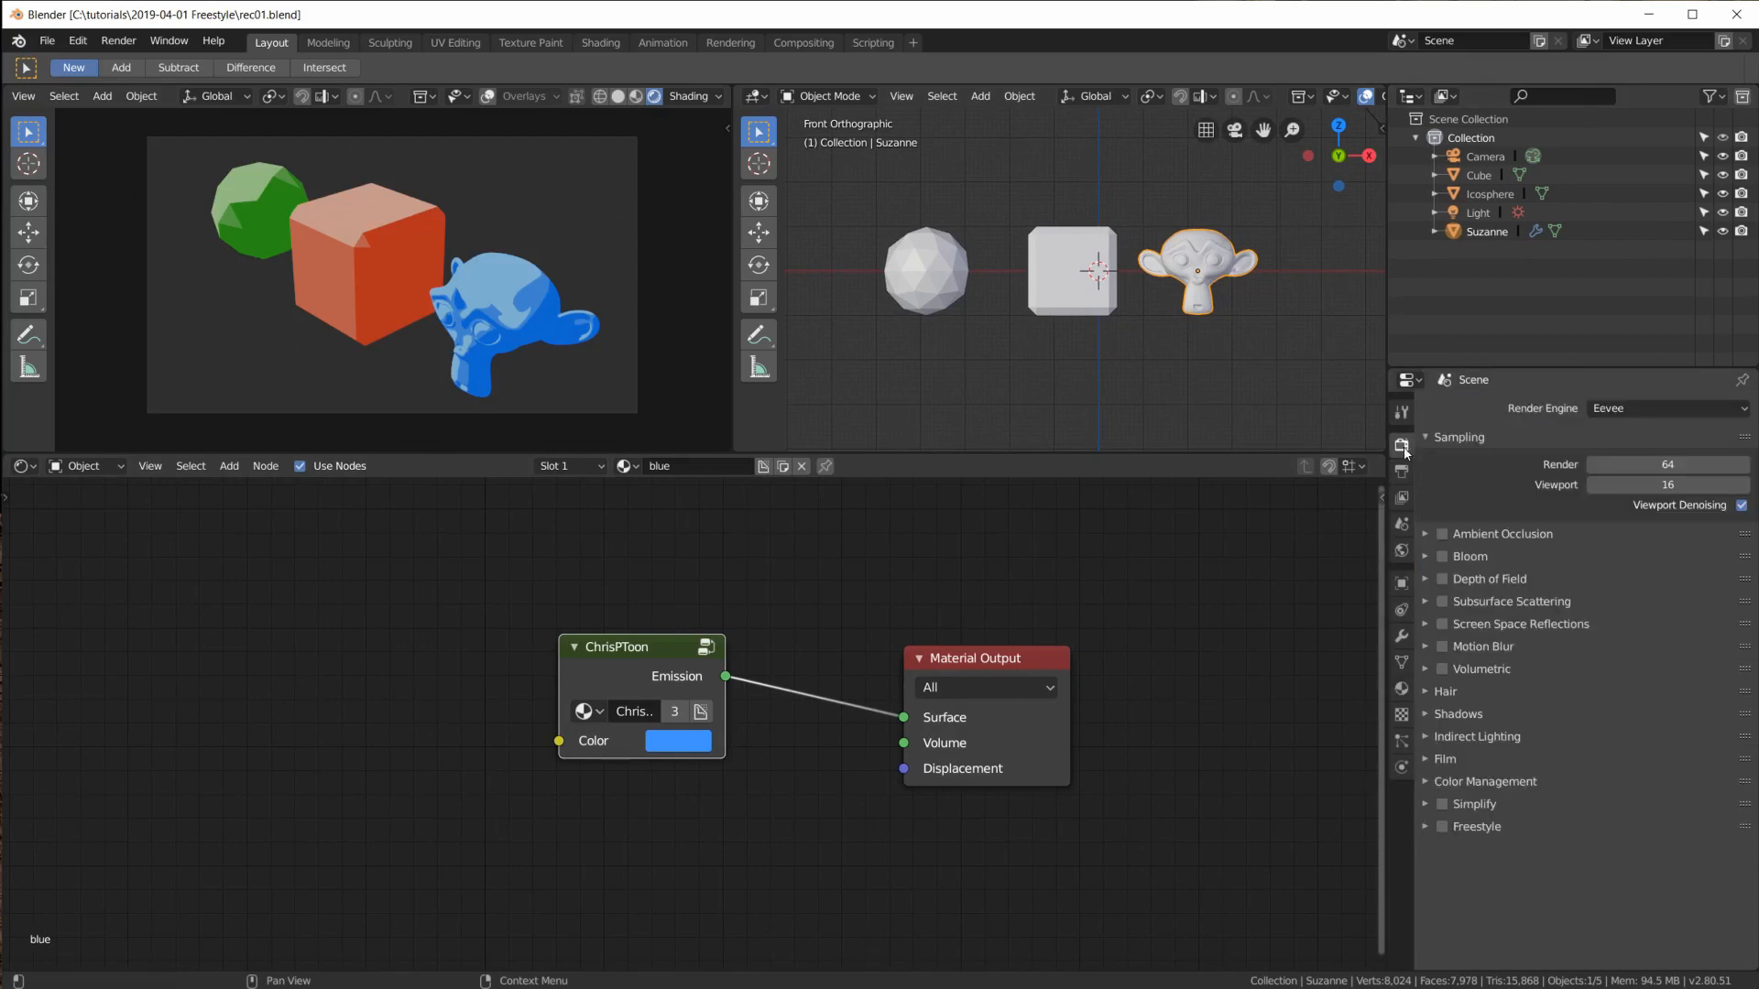
left_click(1425, 827)
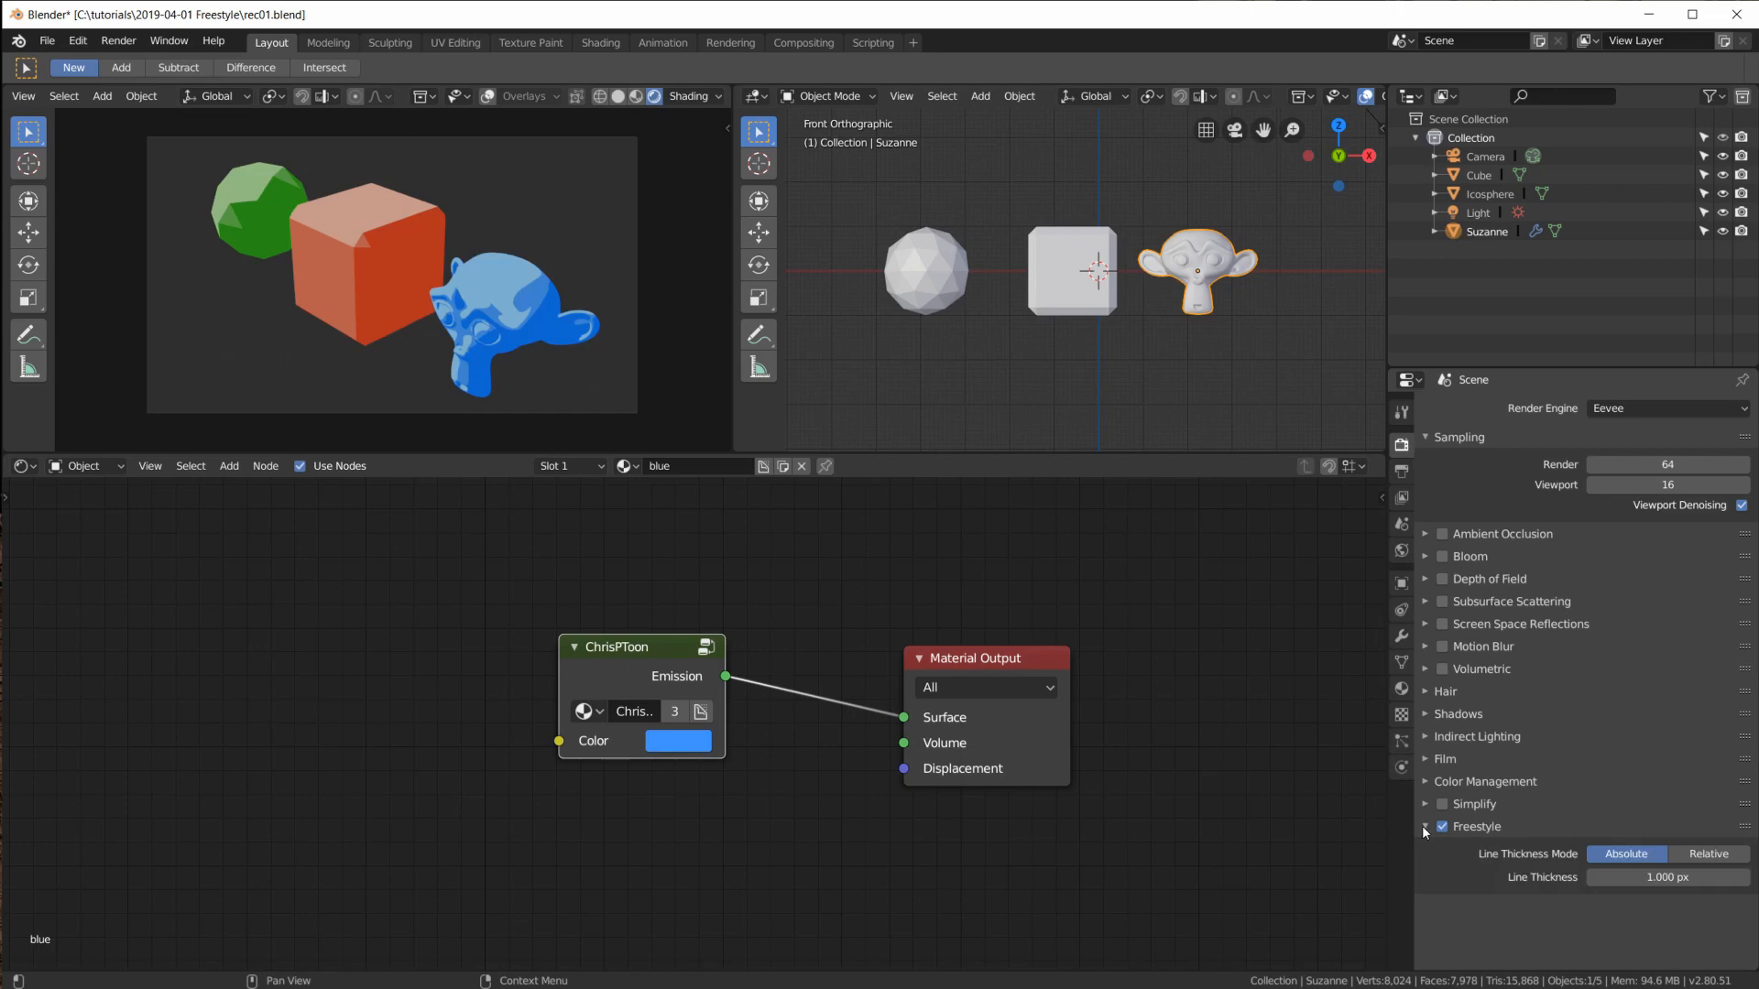
left_click(1424, 827)
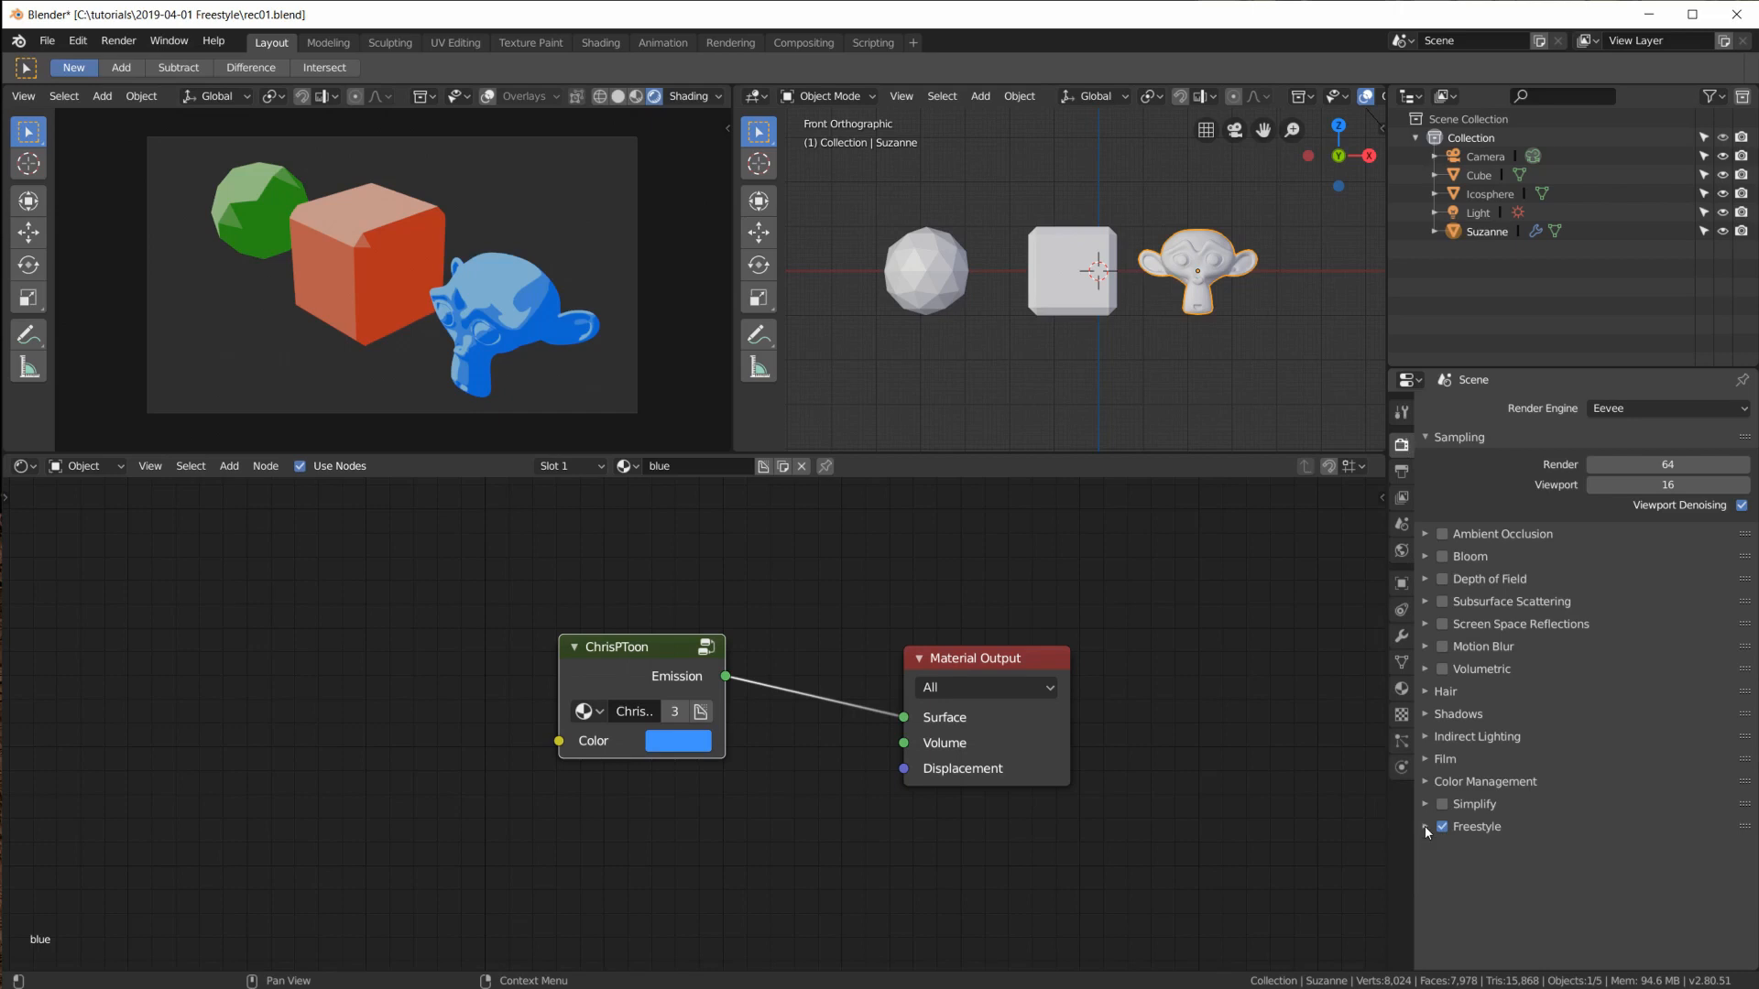
Step: Review the view layer's Freestyle settings and collapse the Freestyle, Freestyle Line Set and Freestyle Line Style sections
left_click(1404, 500)
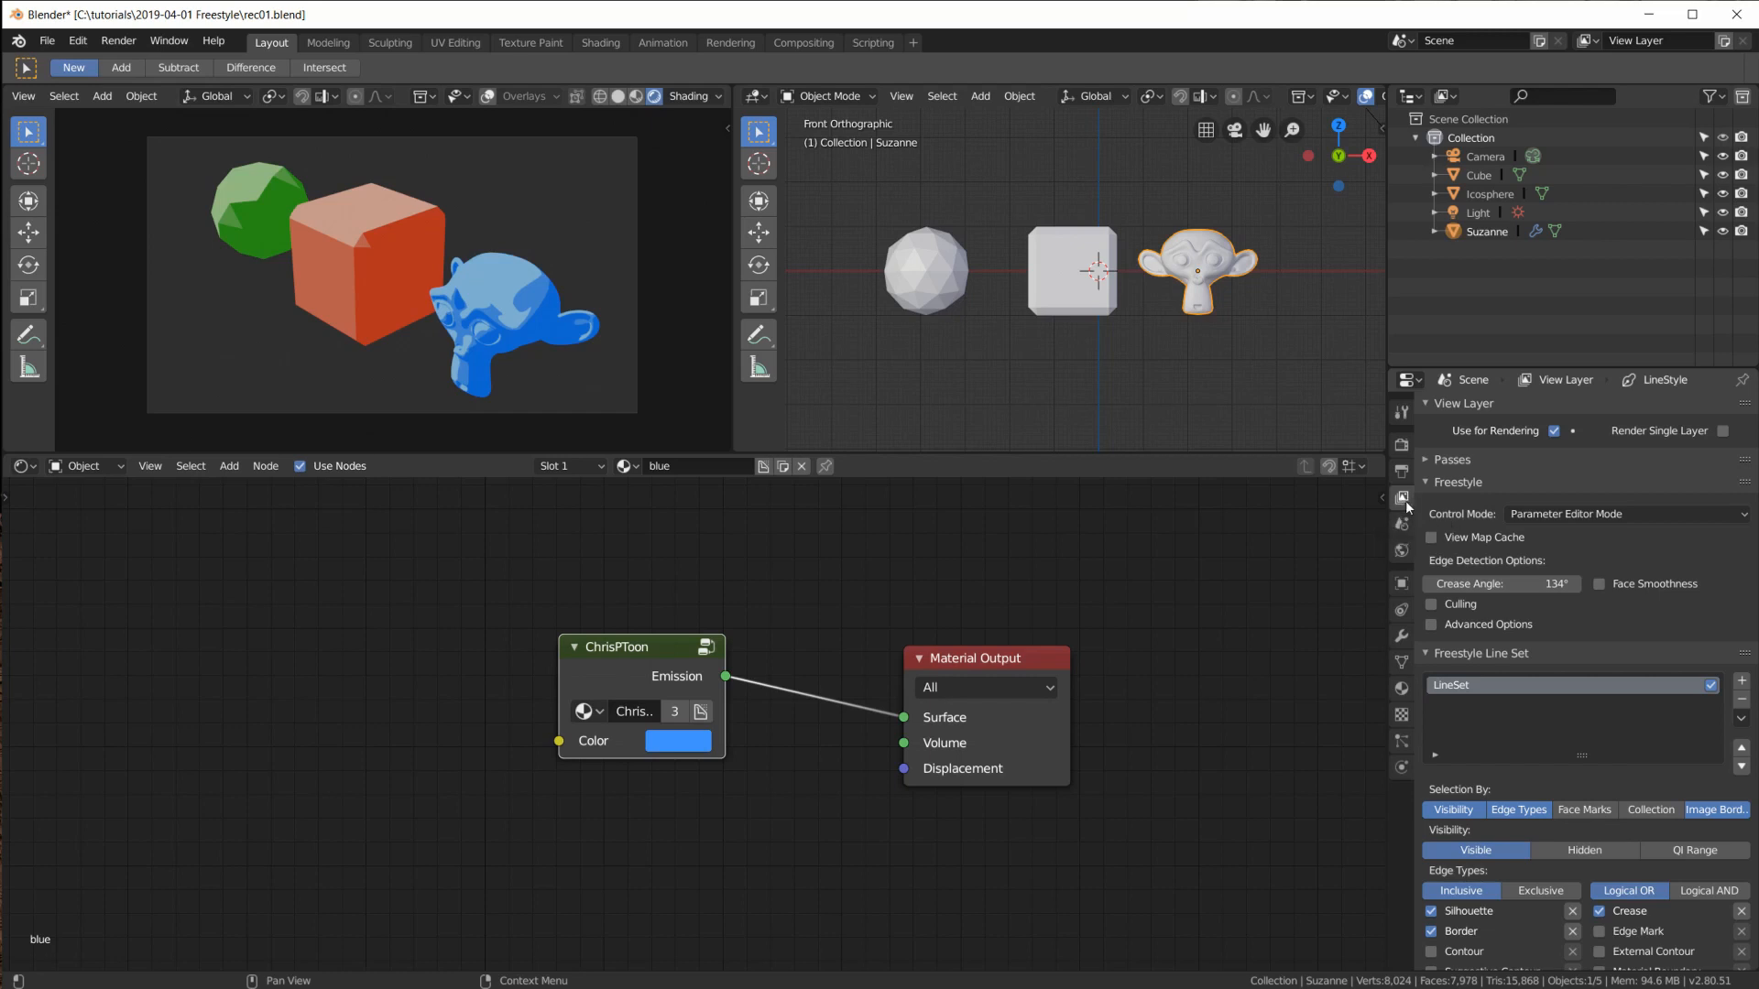
left_click_drag(1468, 481, 1426, 528)
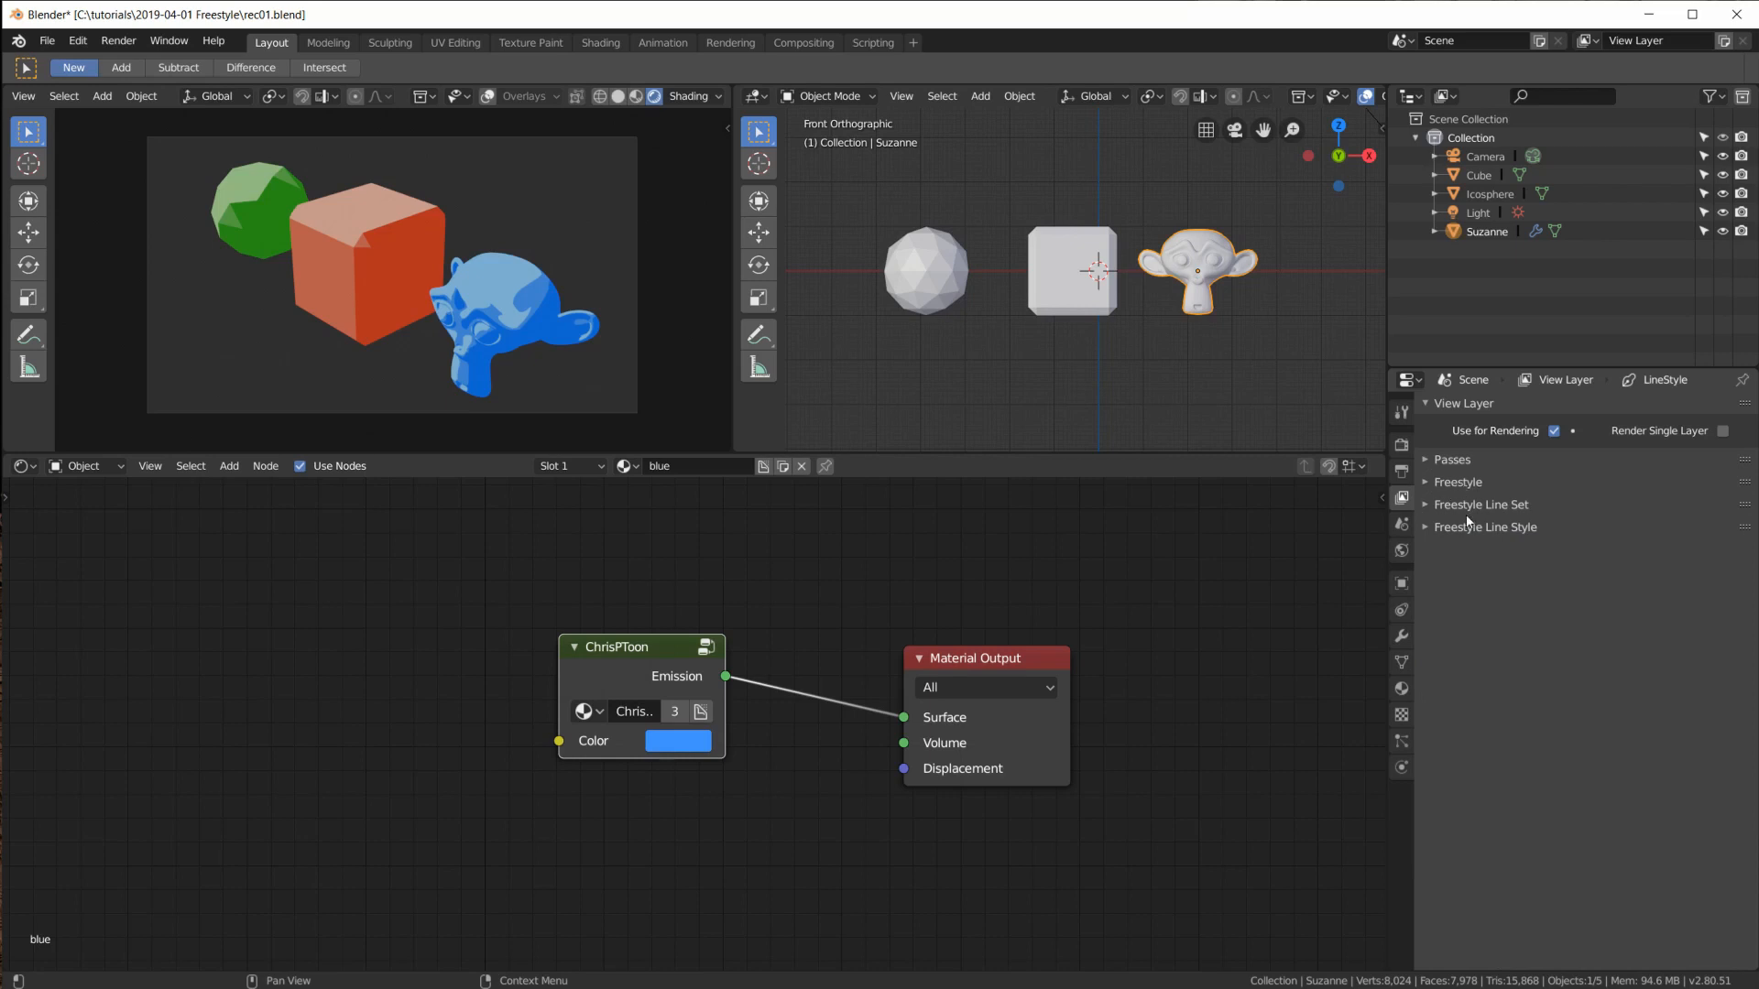
left_click(1427, 481)
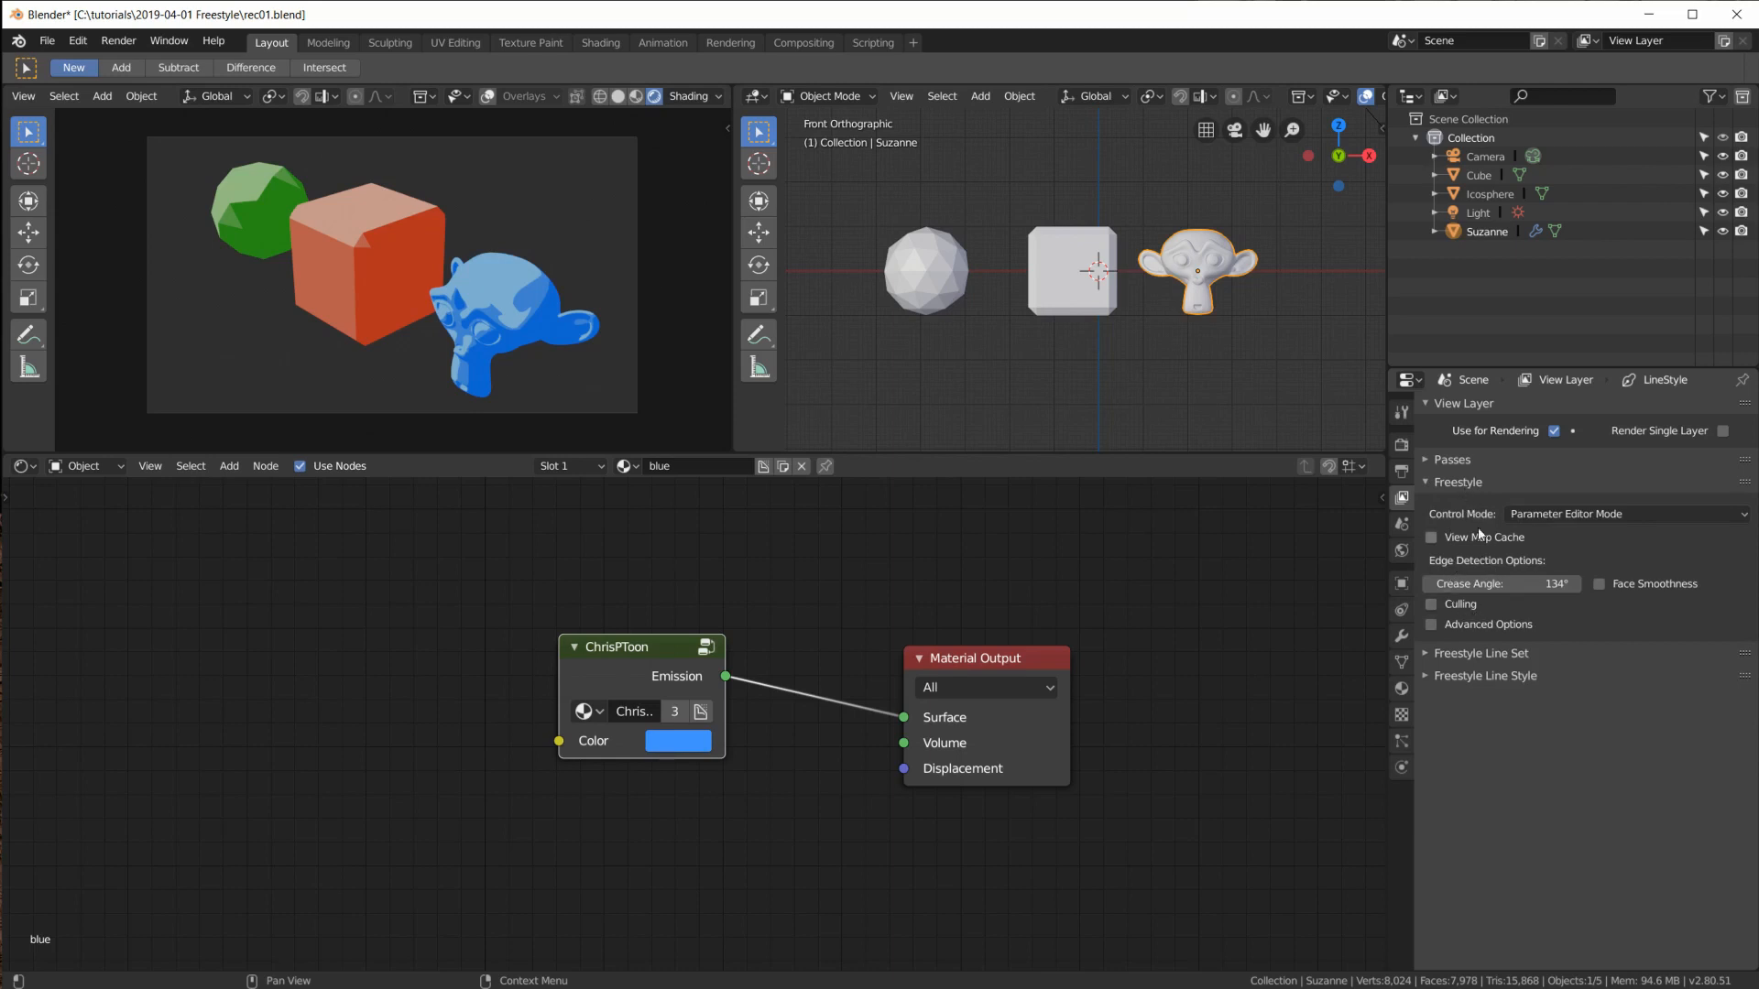
left_click(1428, 478)
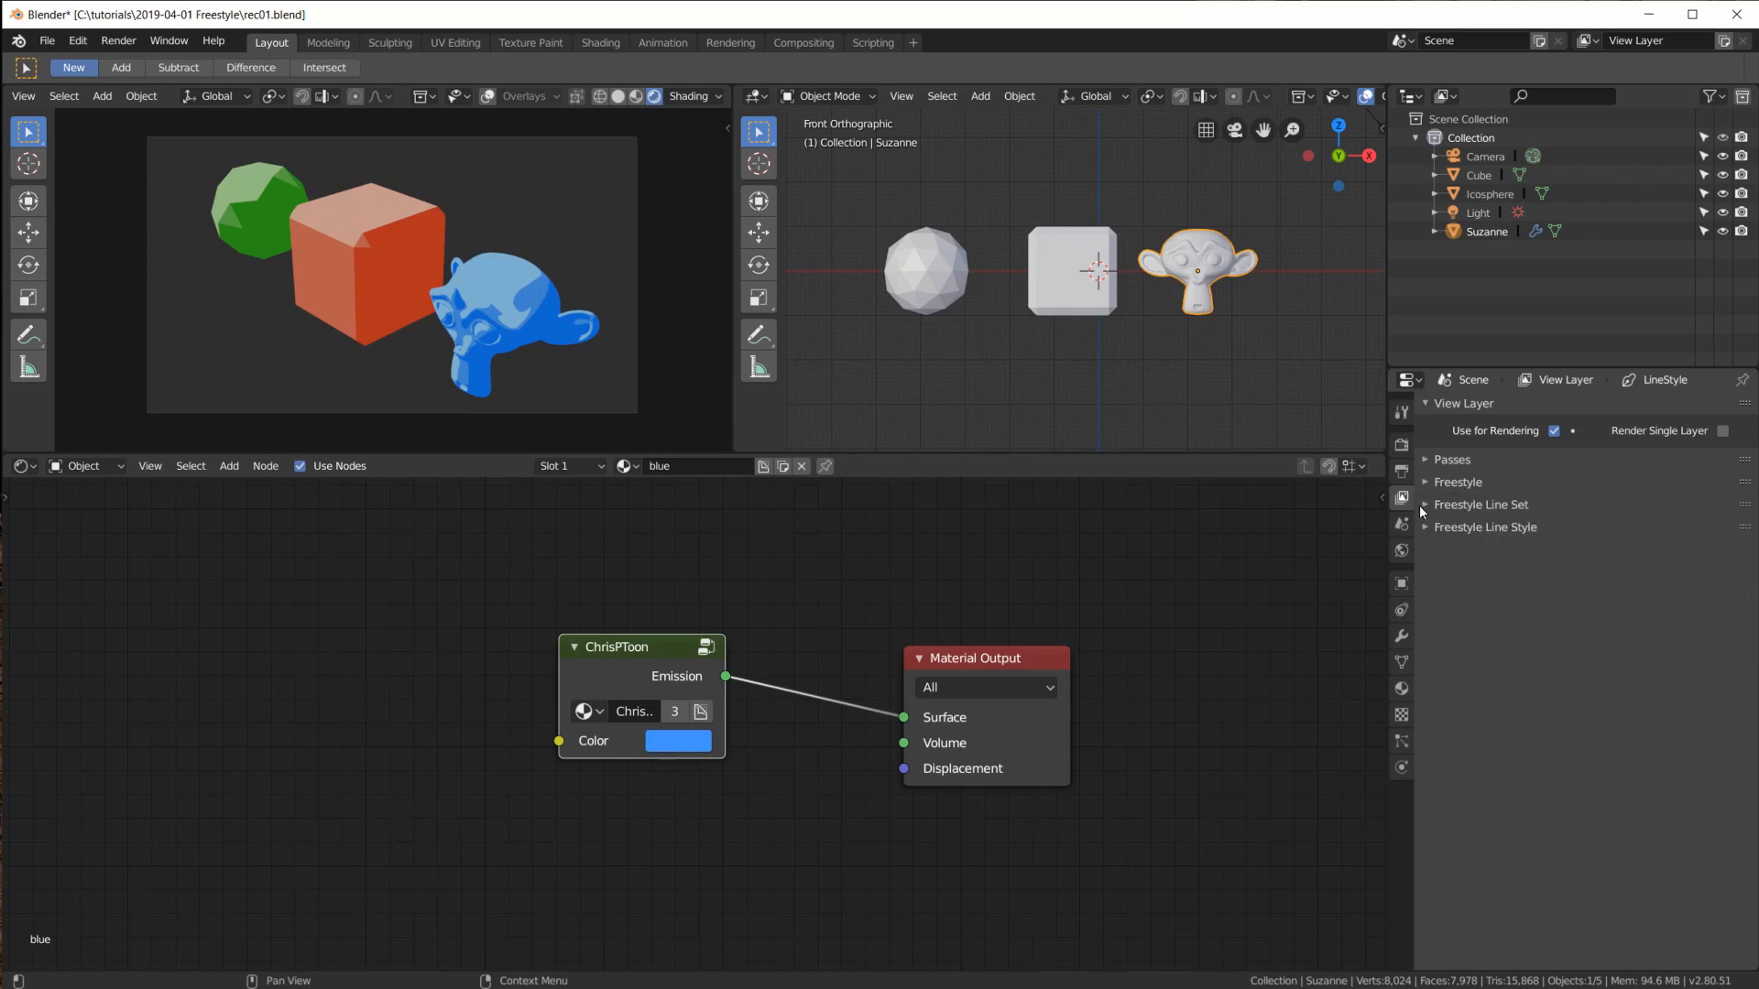
Step: Examine the Freestyle Line Set's selection and edge type options and the Line Style's stroke settings, leaving both sections expanded
left_click(1422, 505)
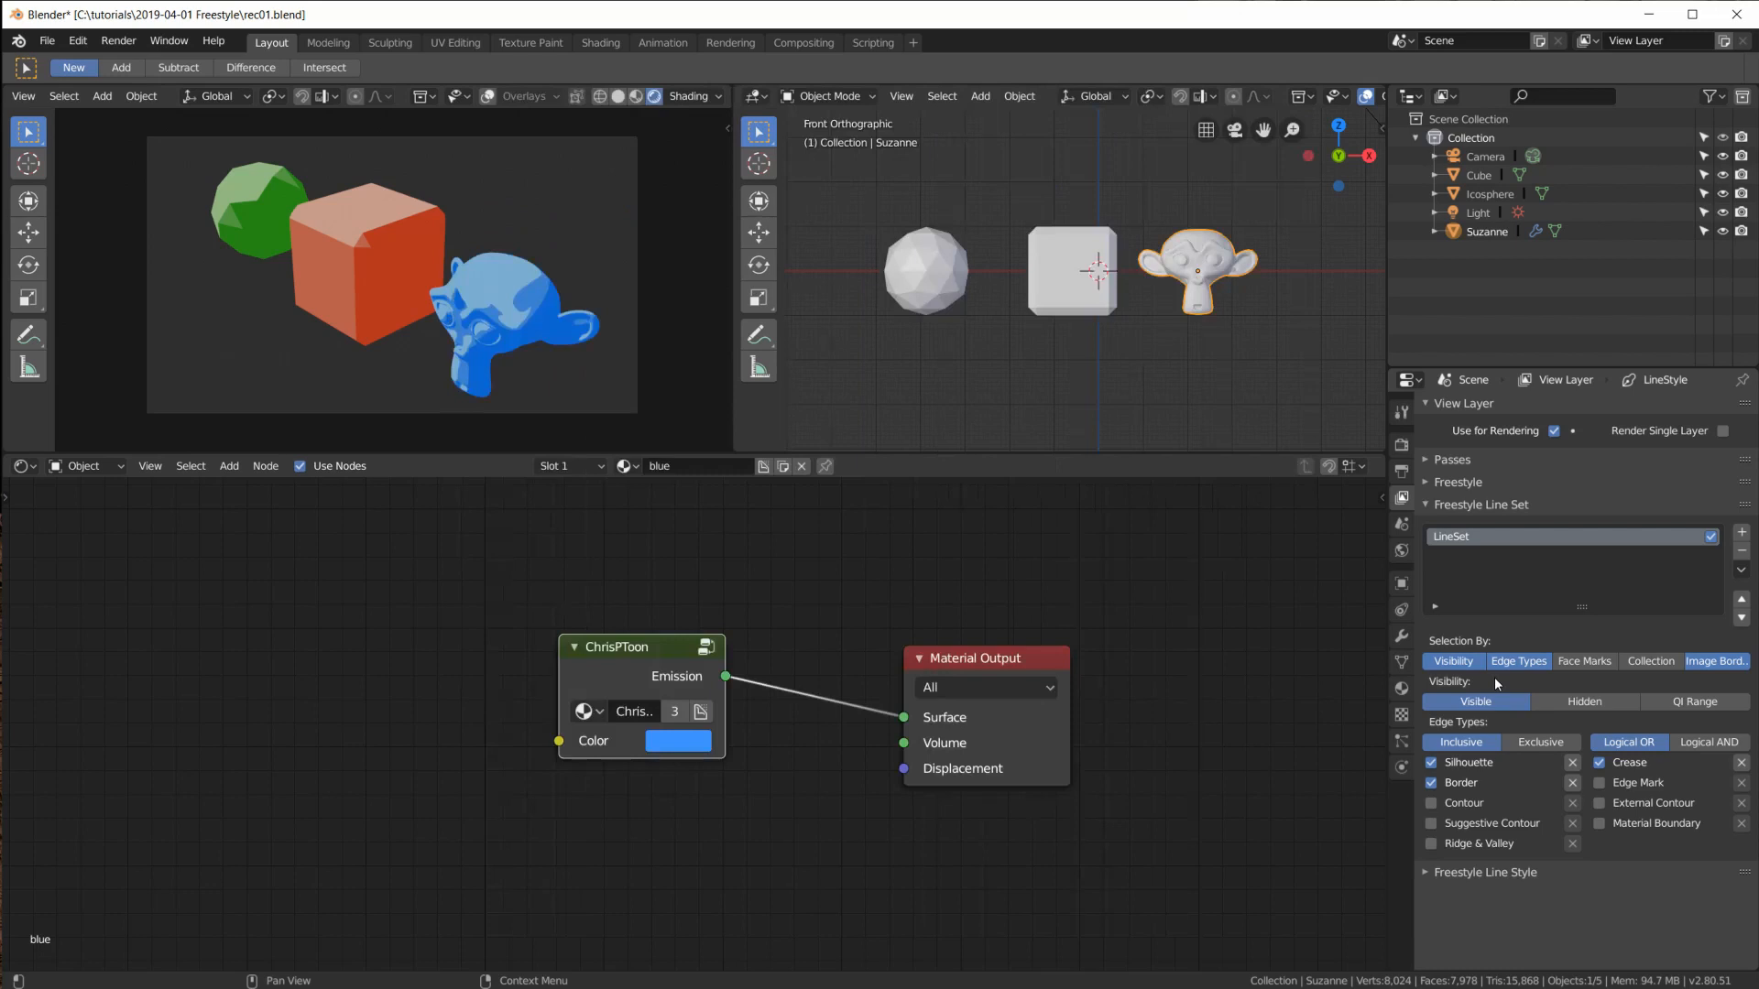
left_click(1426, 503)
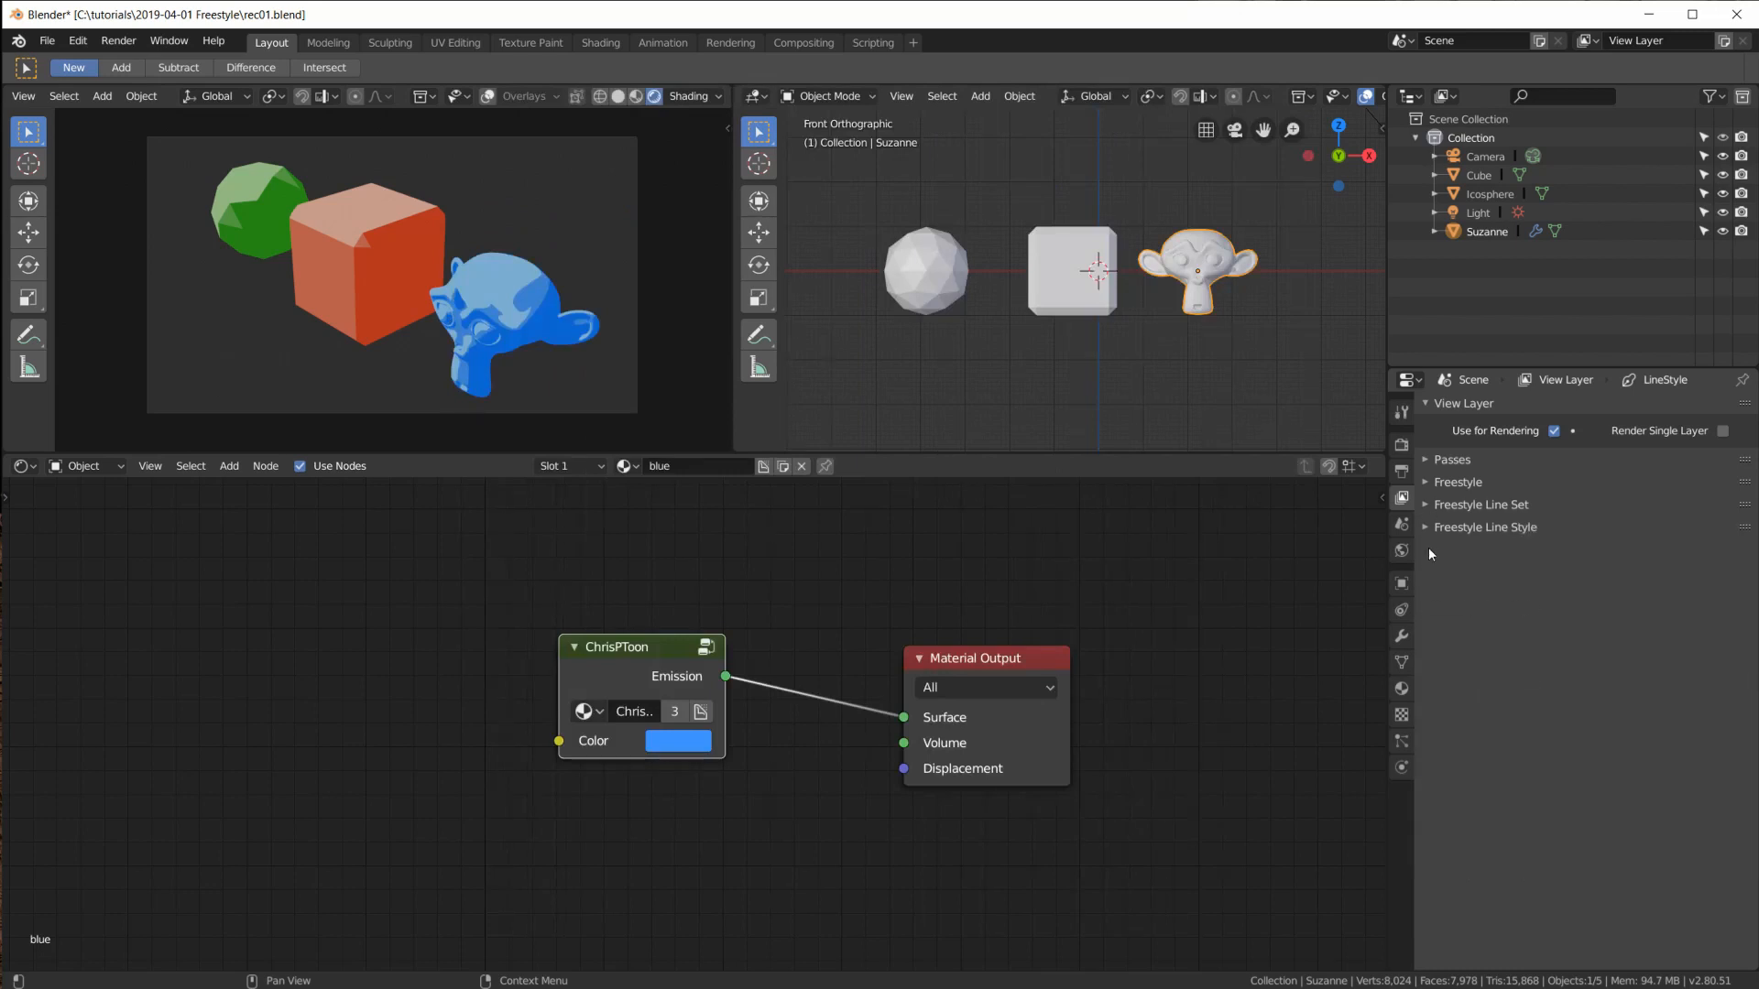
left_click(1429, 527)
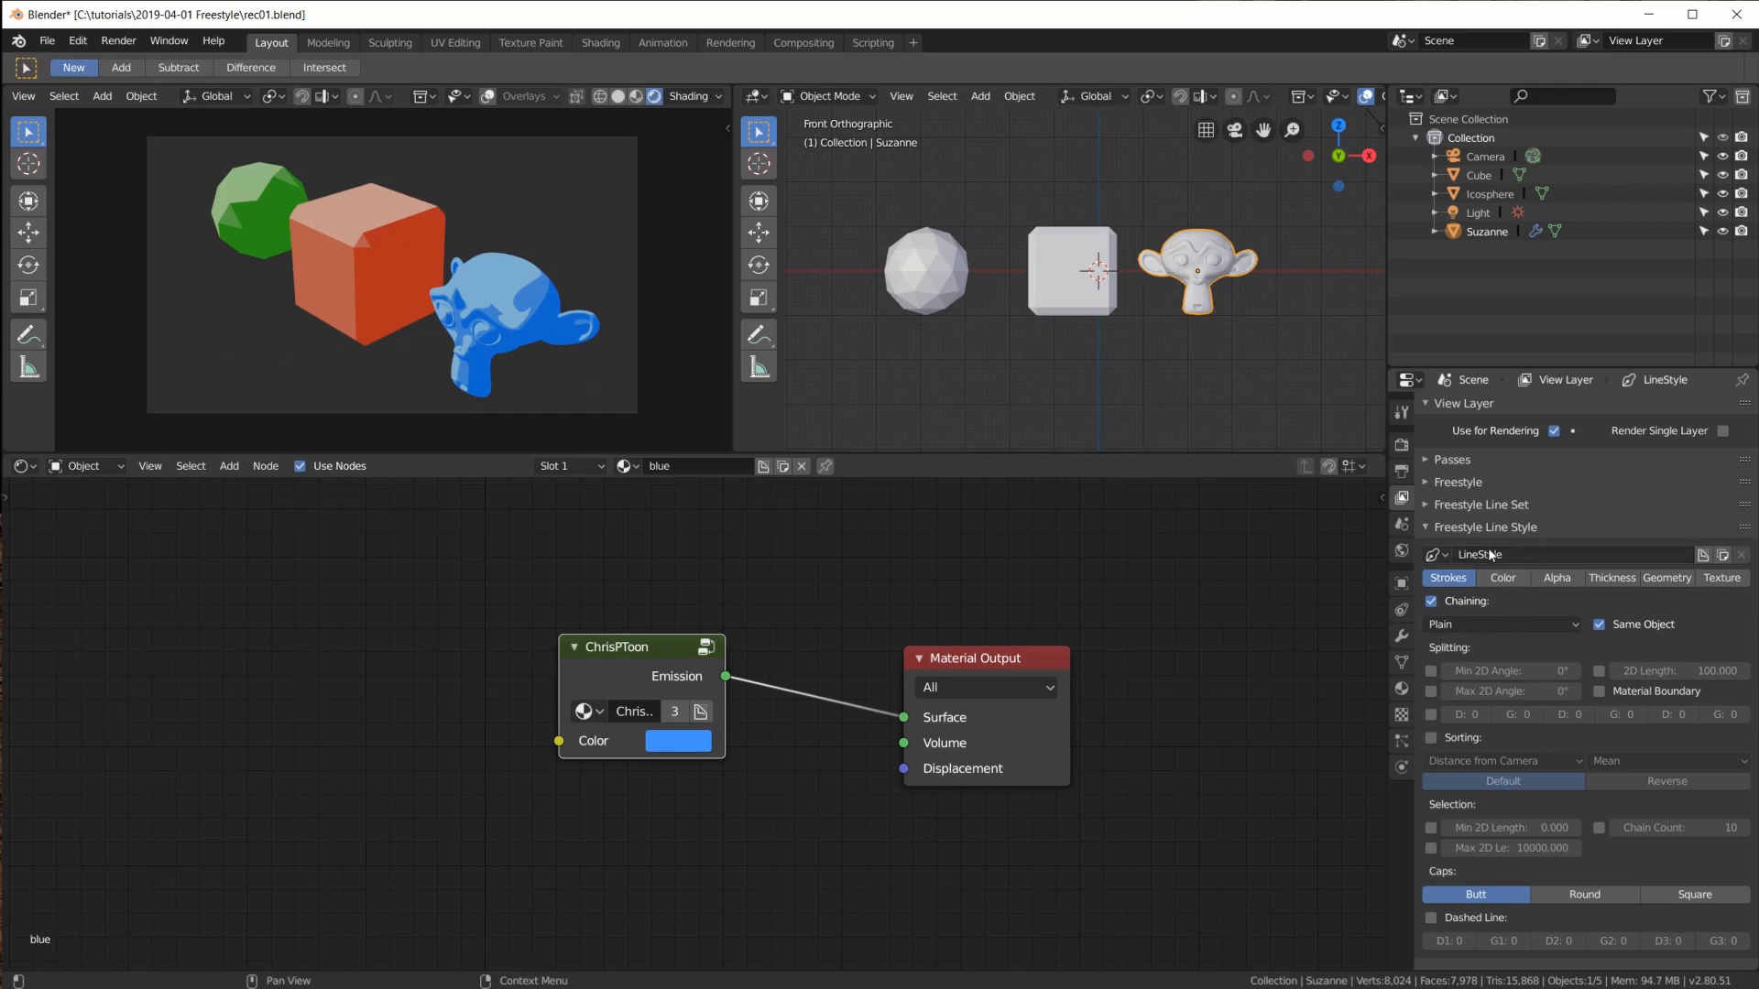
left_click(1427, 505)
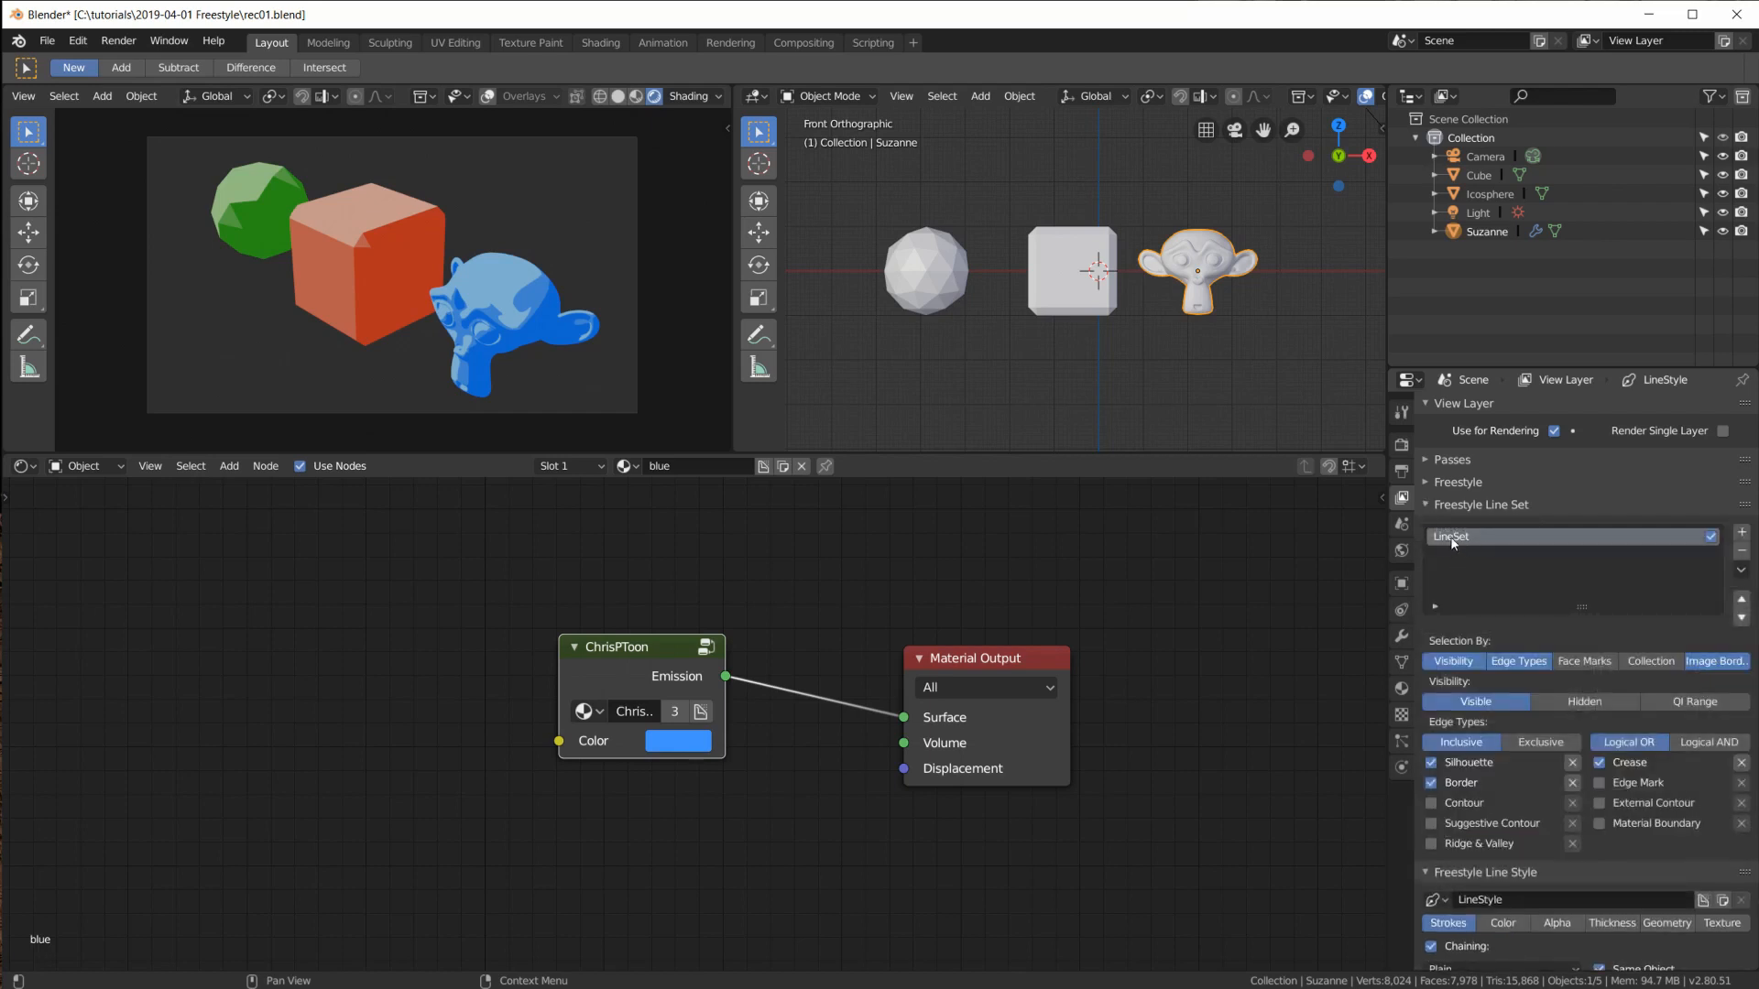
scroll(1548, 903, "down", 5)
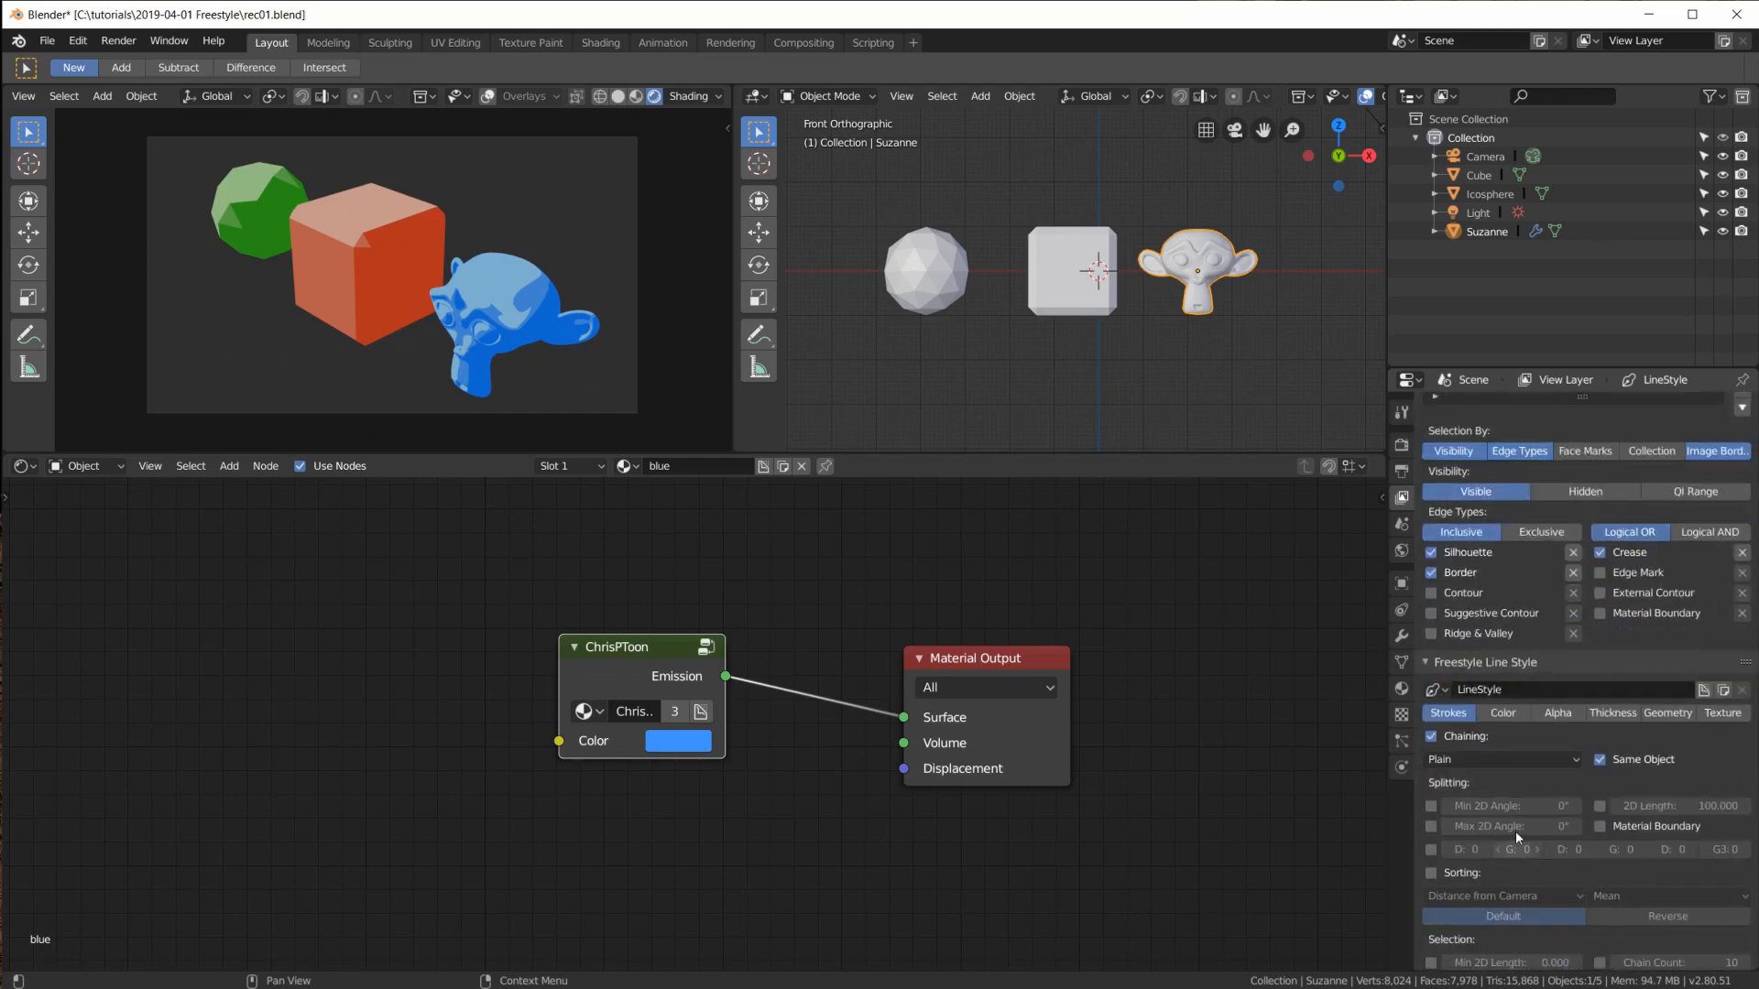
scroll(1519, 805, "down", 3)
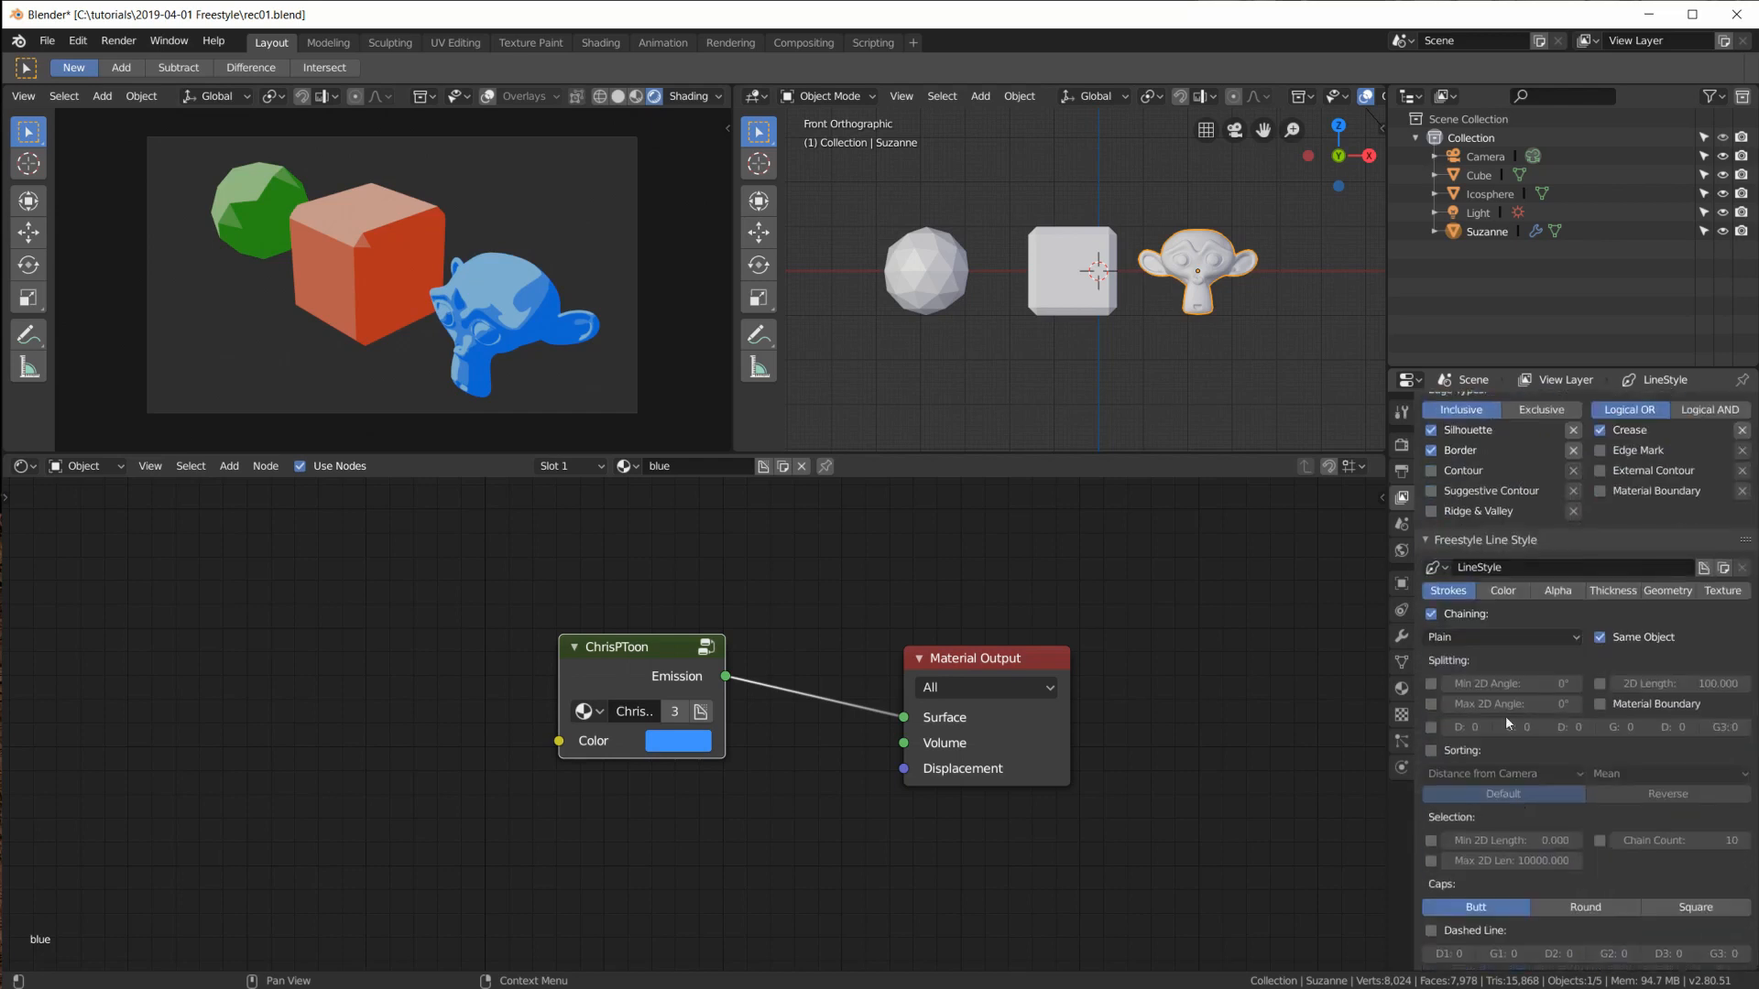
Step: Review the line style's Color, Alpha, Thickness, Geometry and Texture settings and return to its Strokes settings
left_click(1498, 592)
scroll(1507, 600, "up", 7)
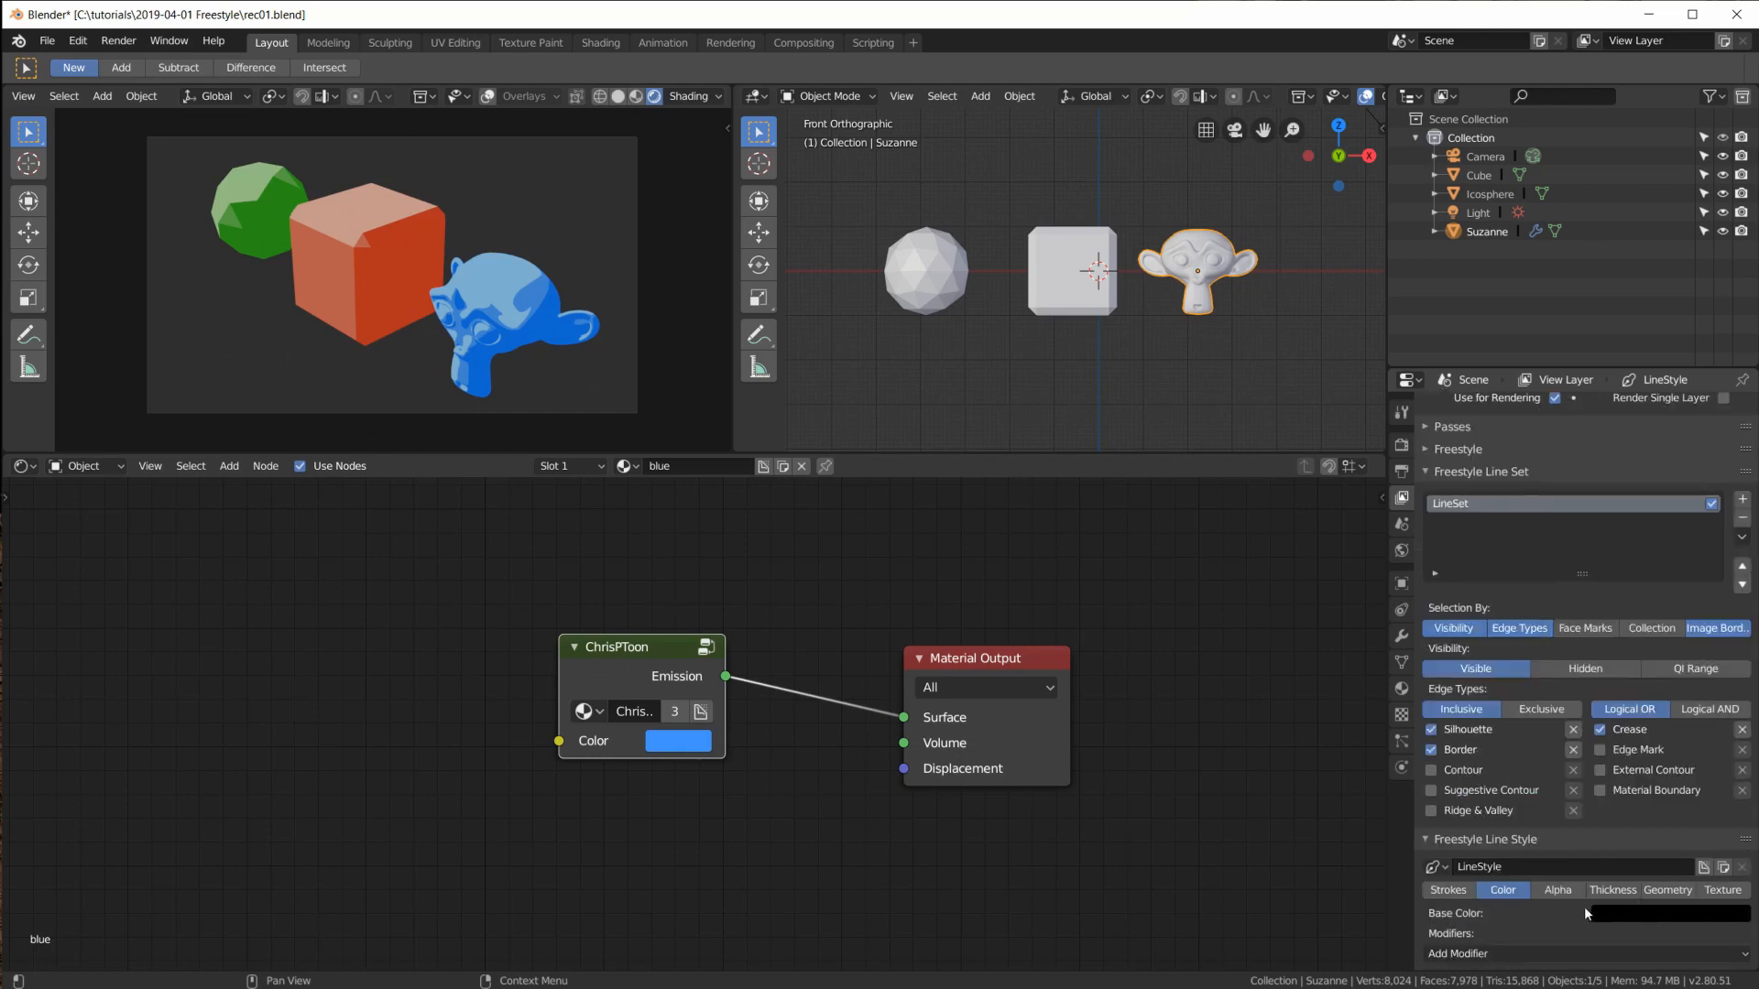
left_click(1557, 891)
left_click(1615, 890)
scroll(1615, 889, "down", 1)
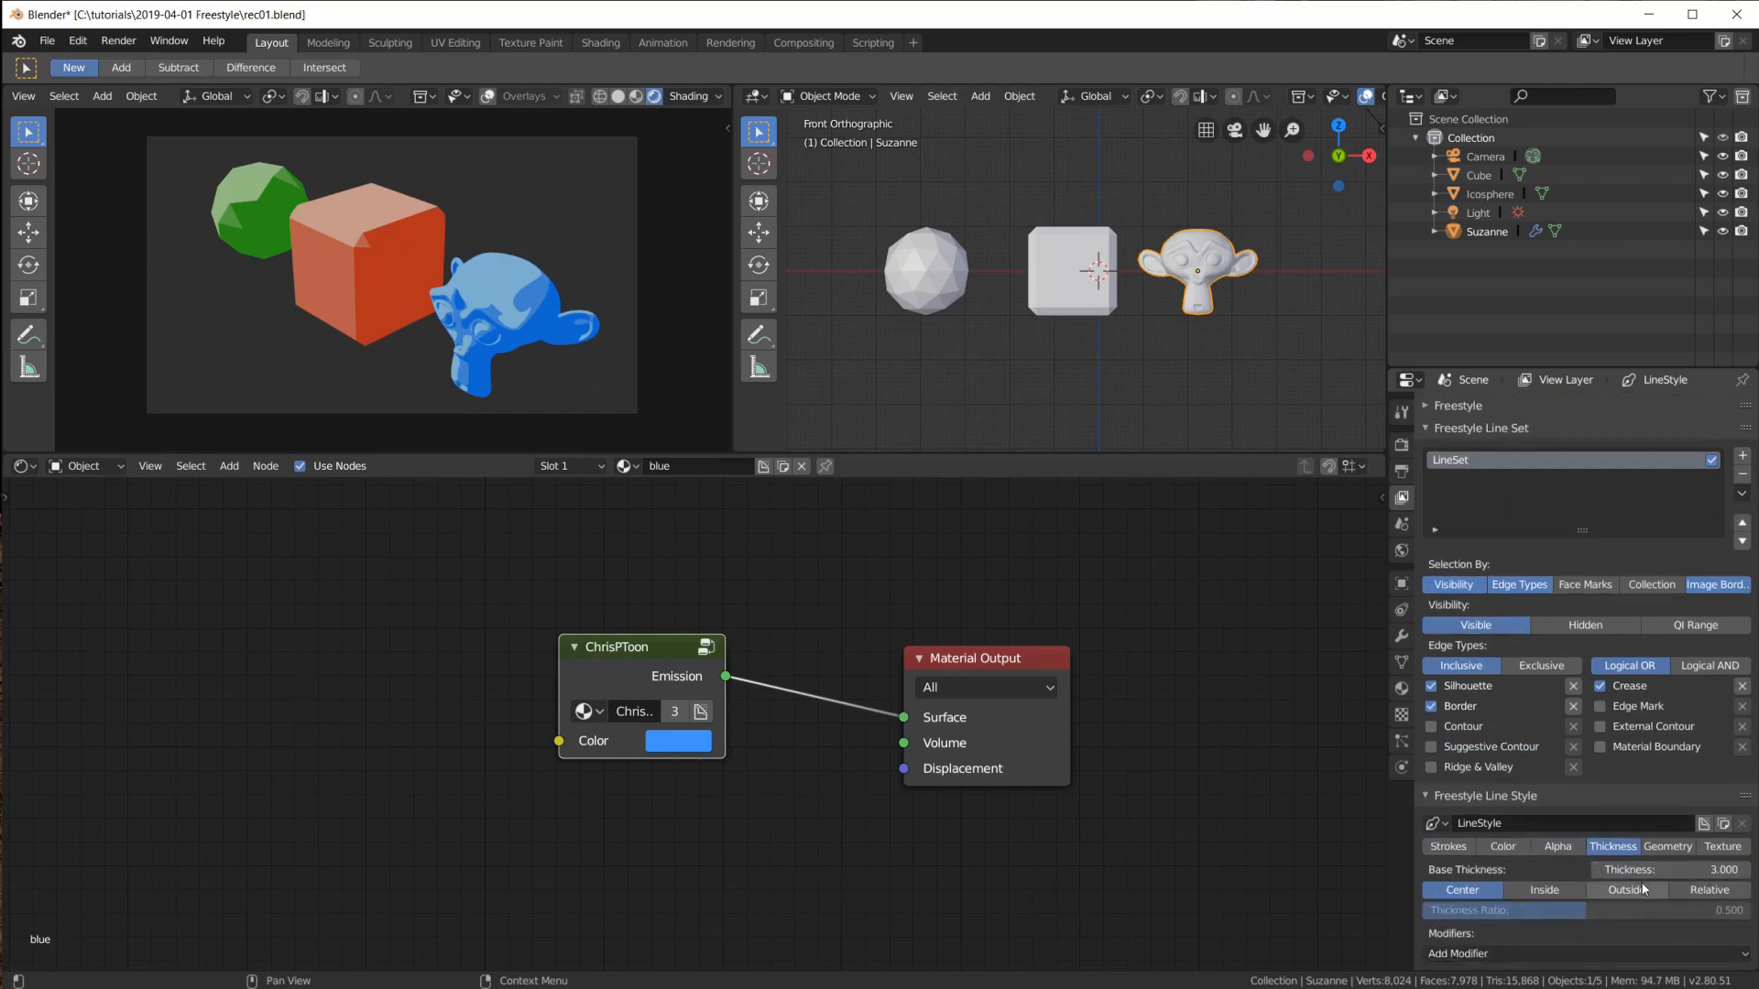
left_click(1665, 846)
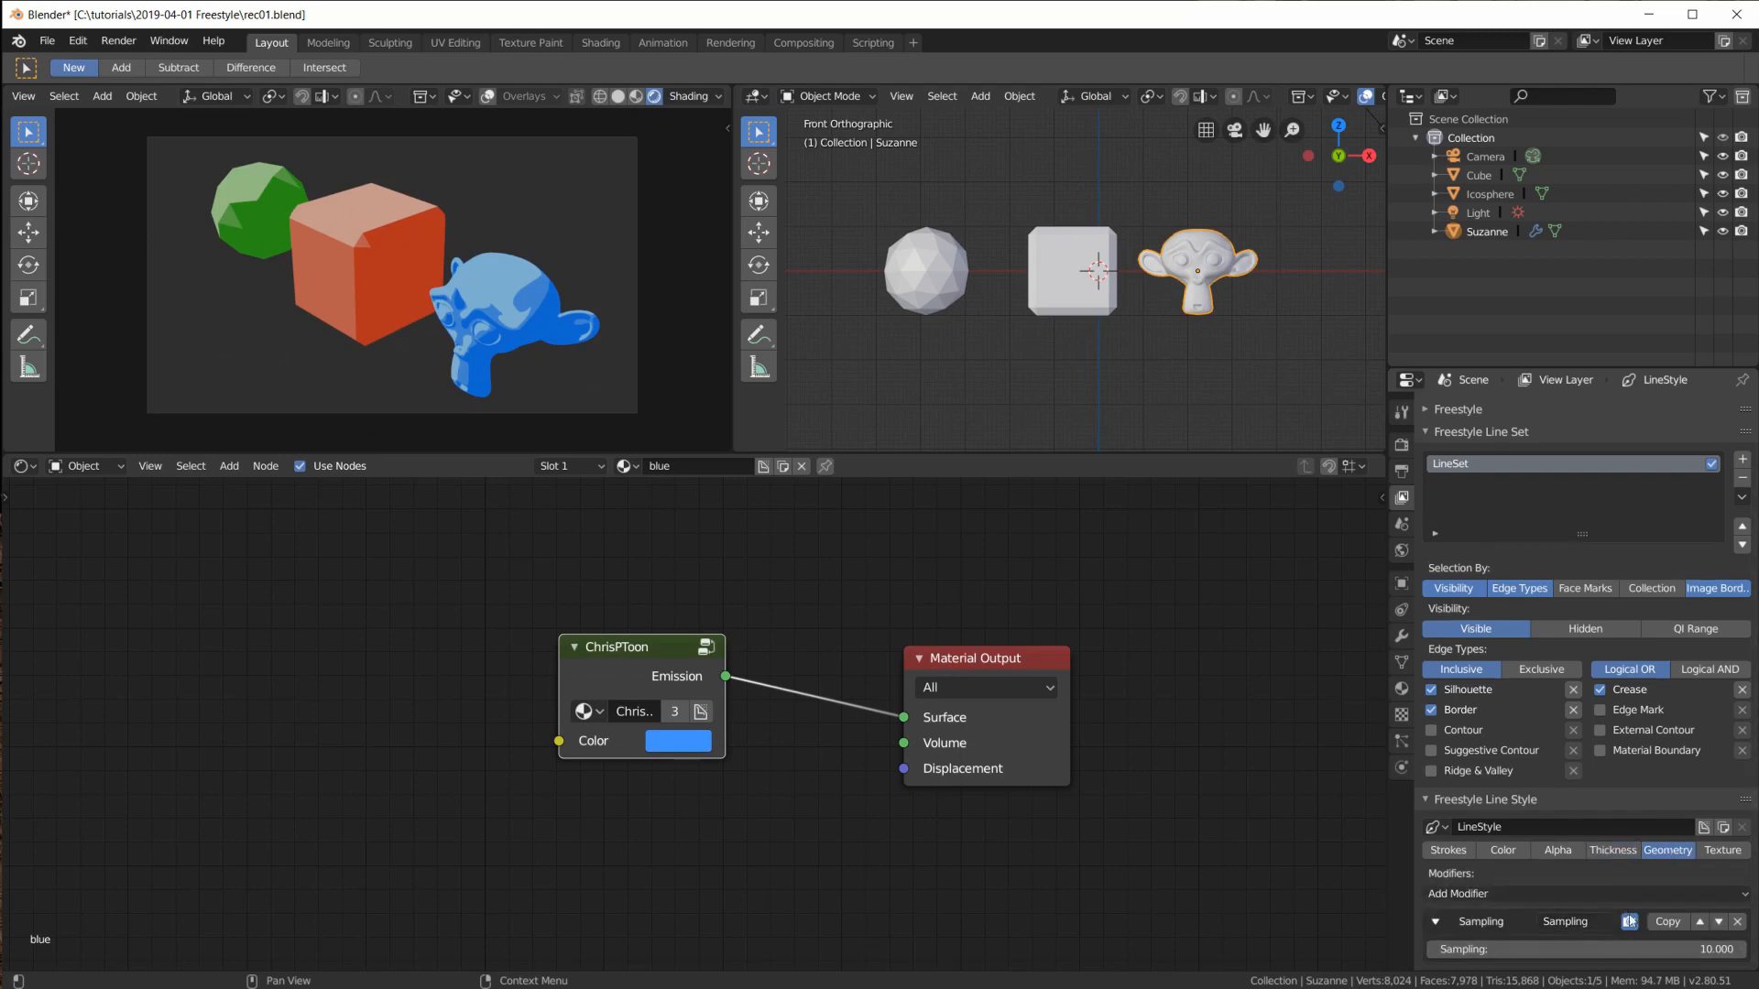
left_click(1721, 850)
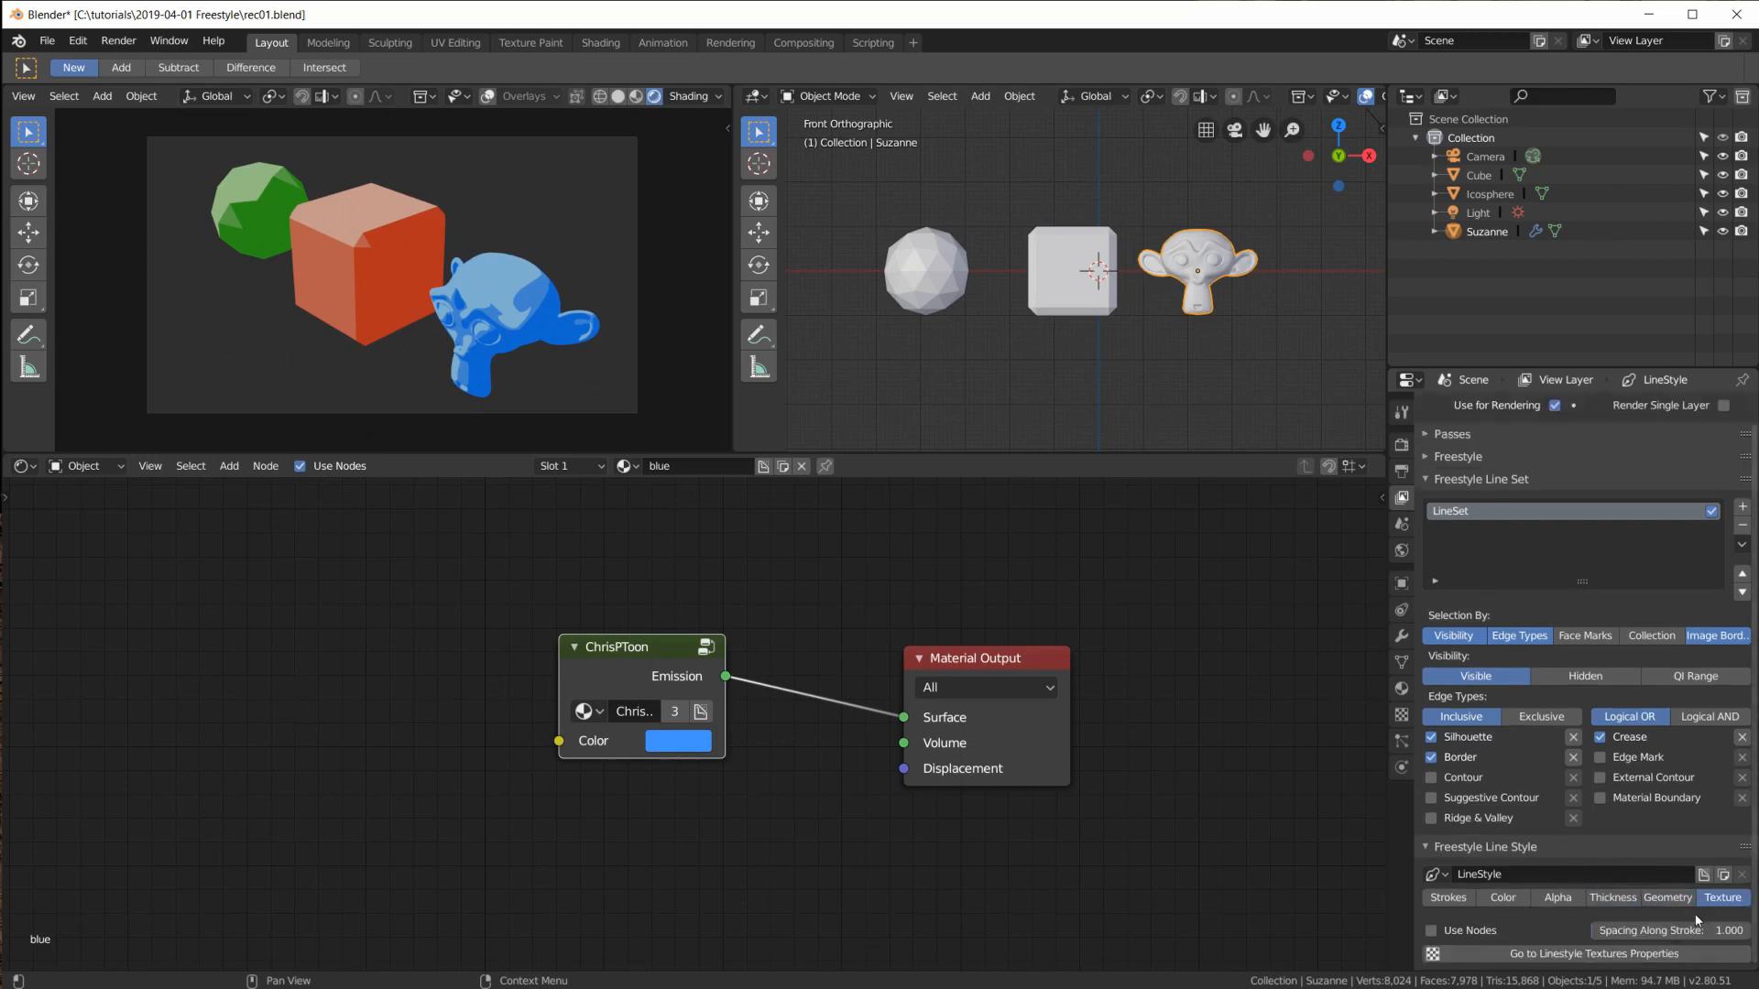
left_click(1610, 898)
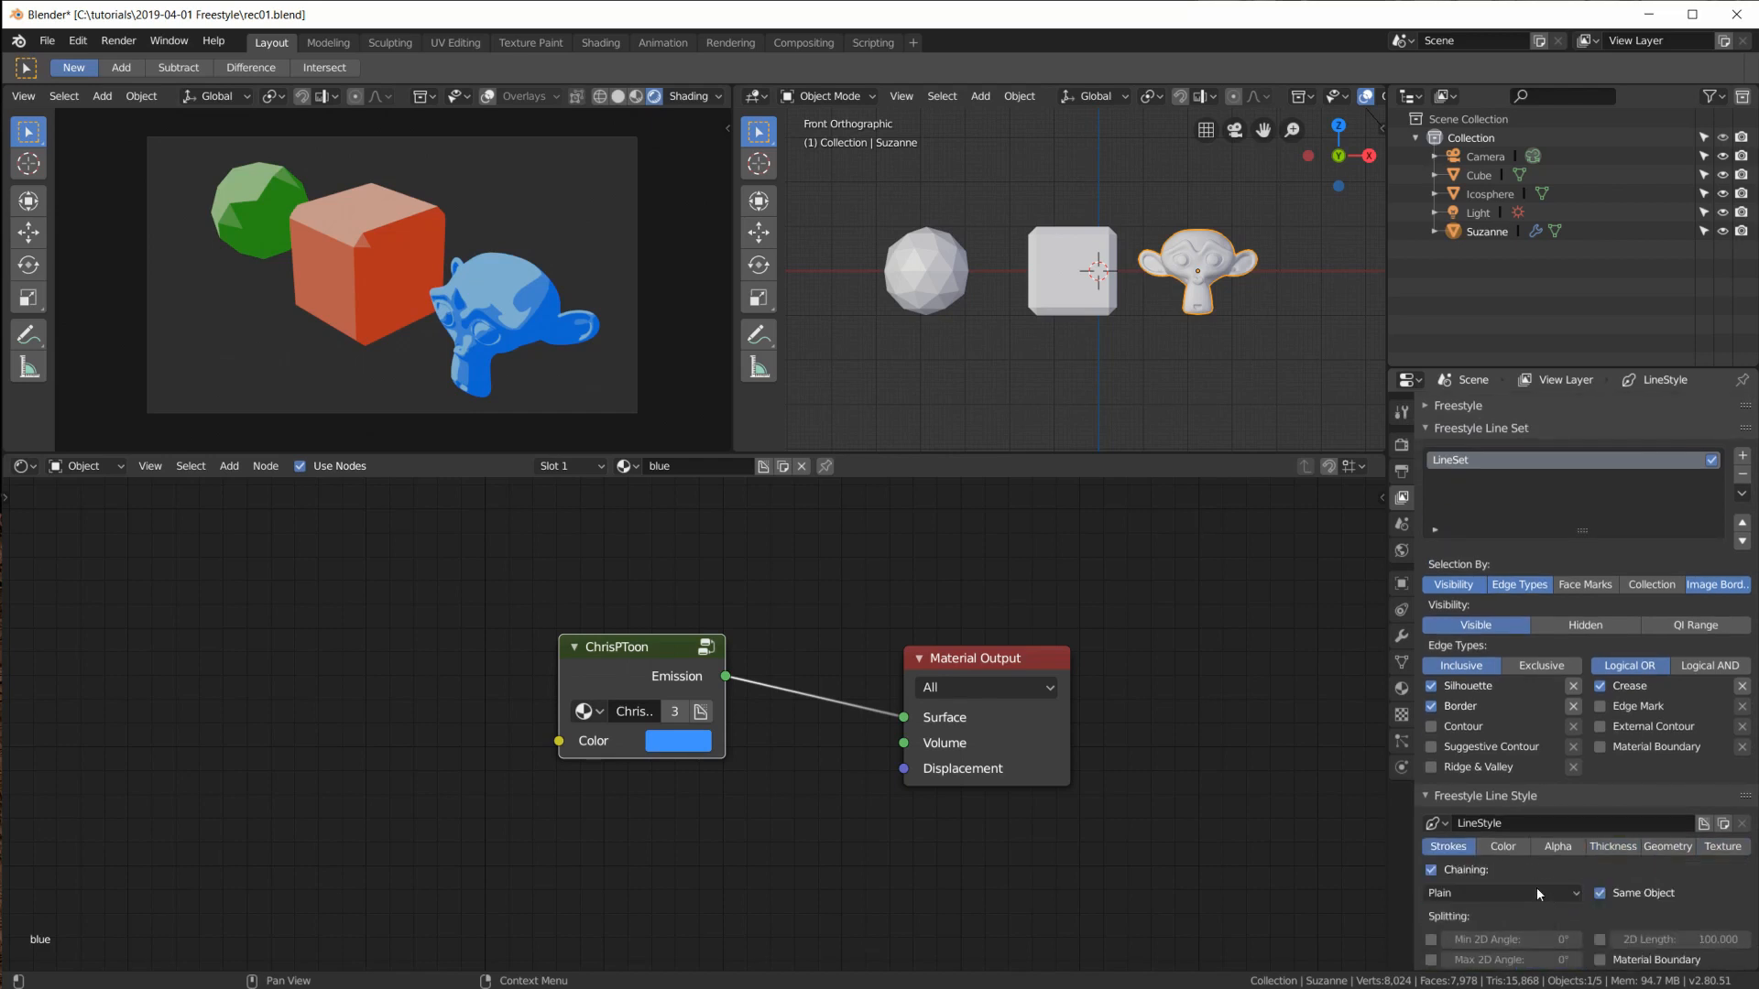
Step: Render the scene, inspect the Freestyle outlines on all three objects up close, and close the render window
key("F12")
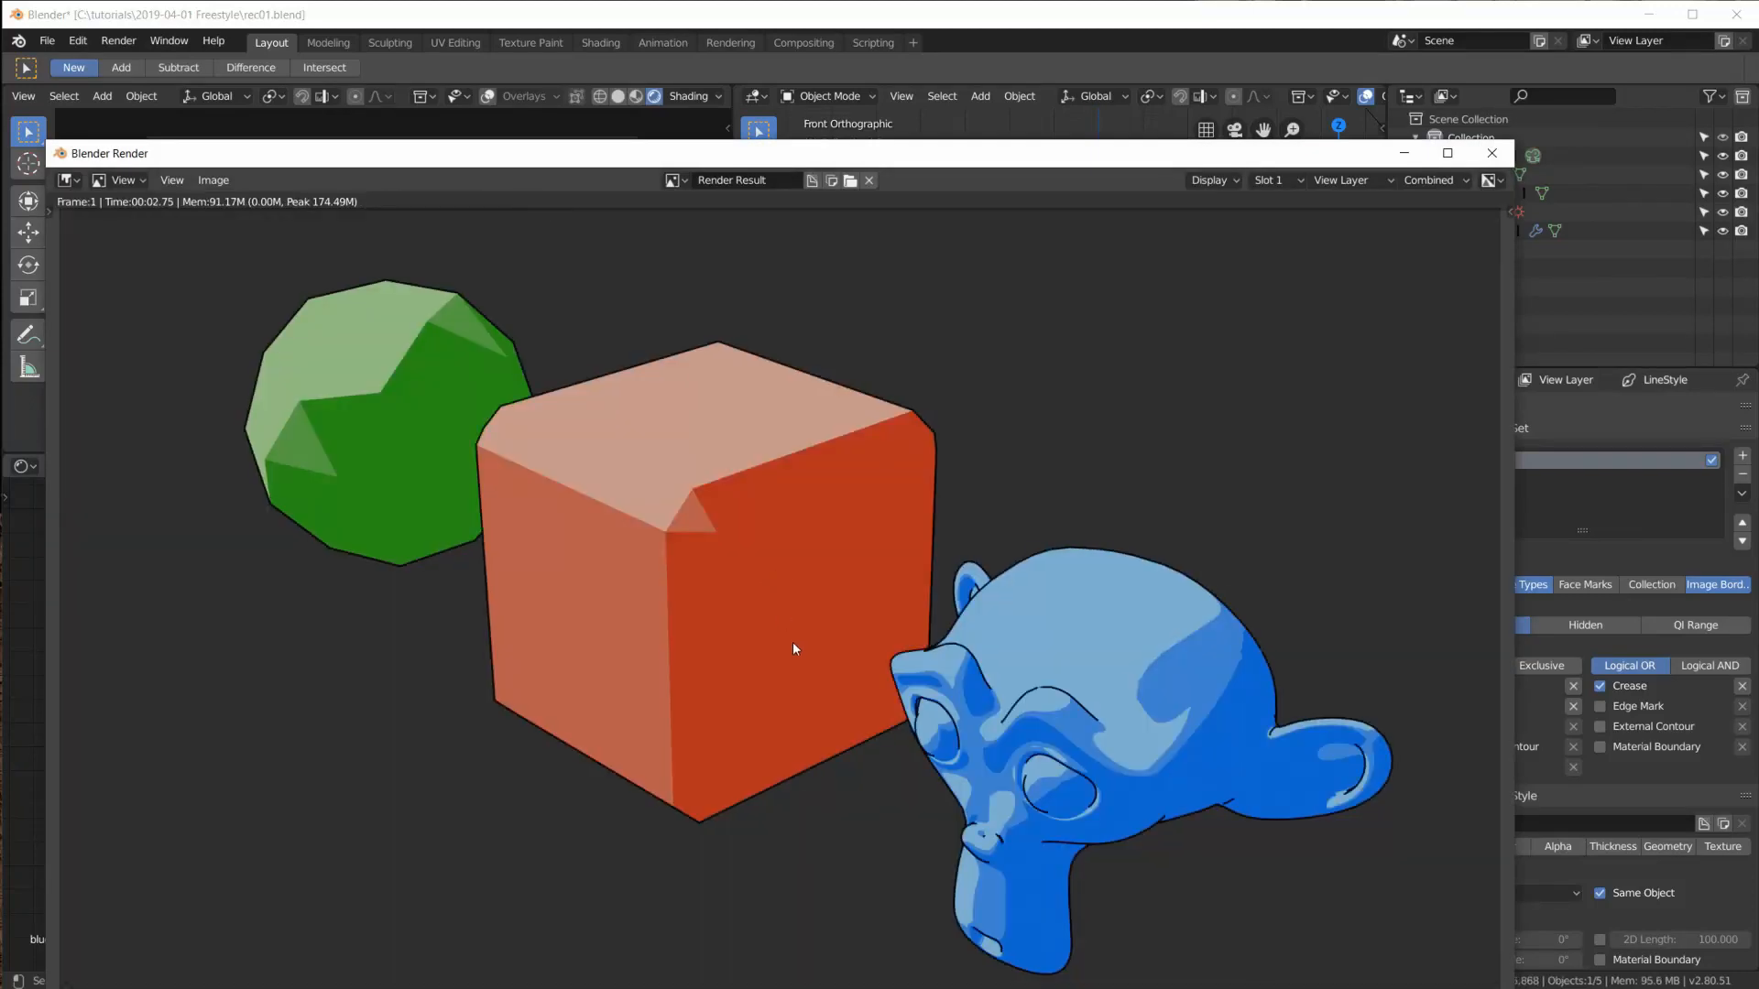
scroll(1024, 733, "up", 1)
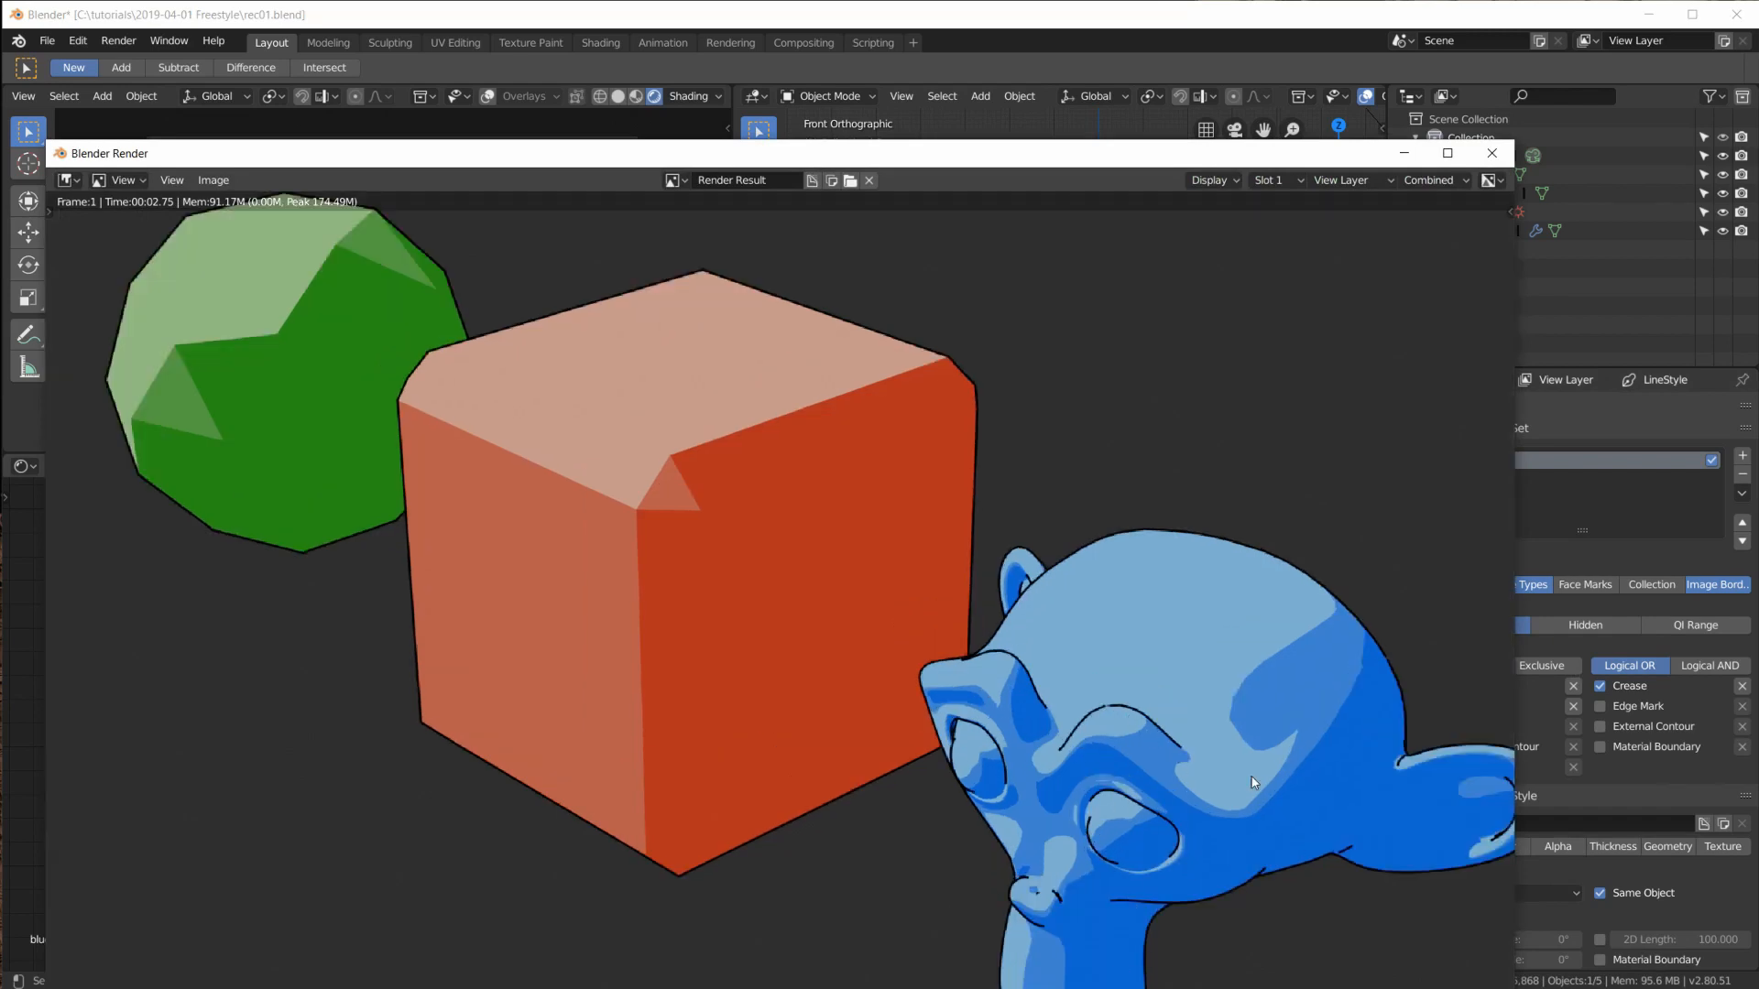
scroll(1253, 781, "down", 2)
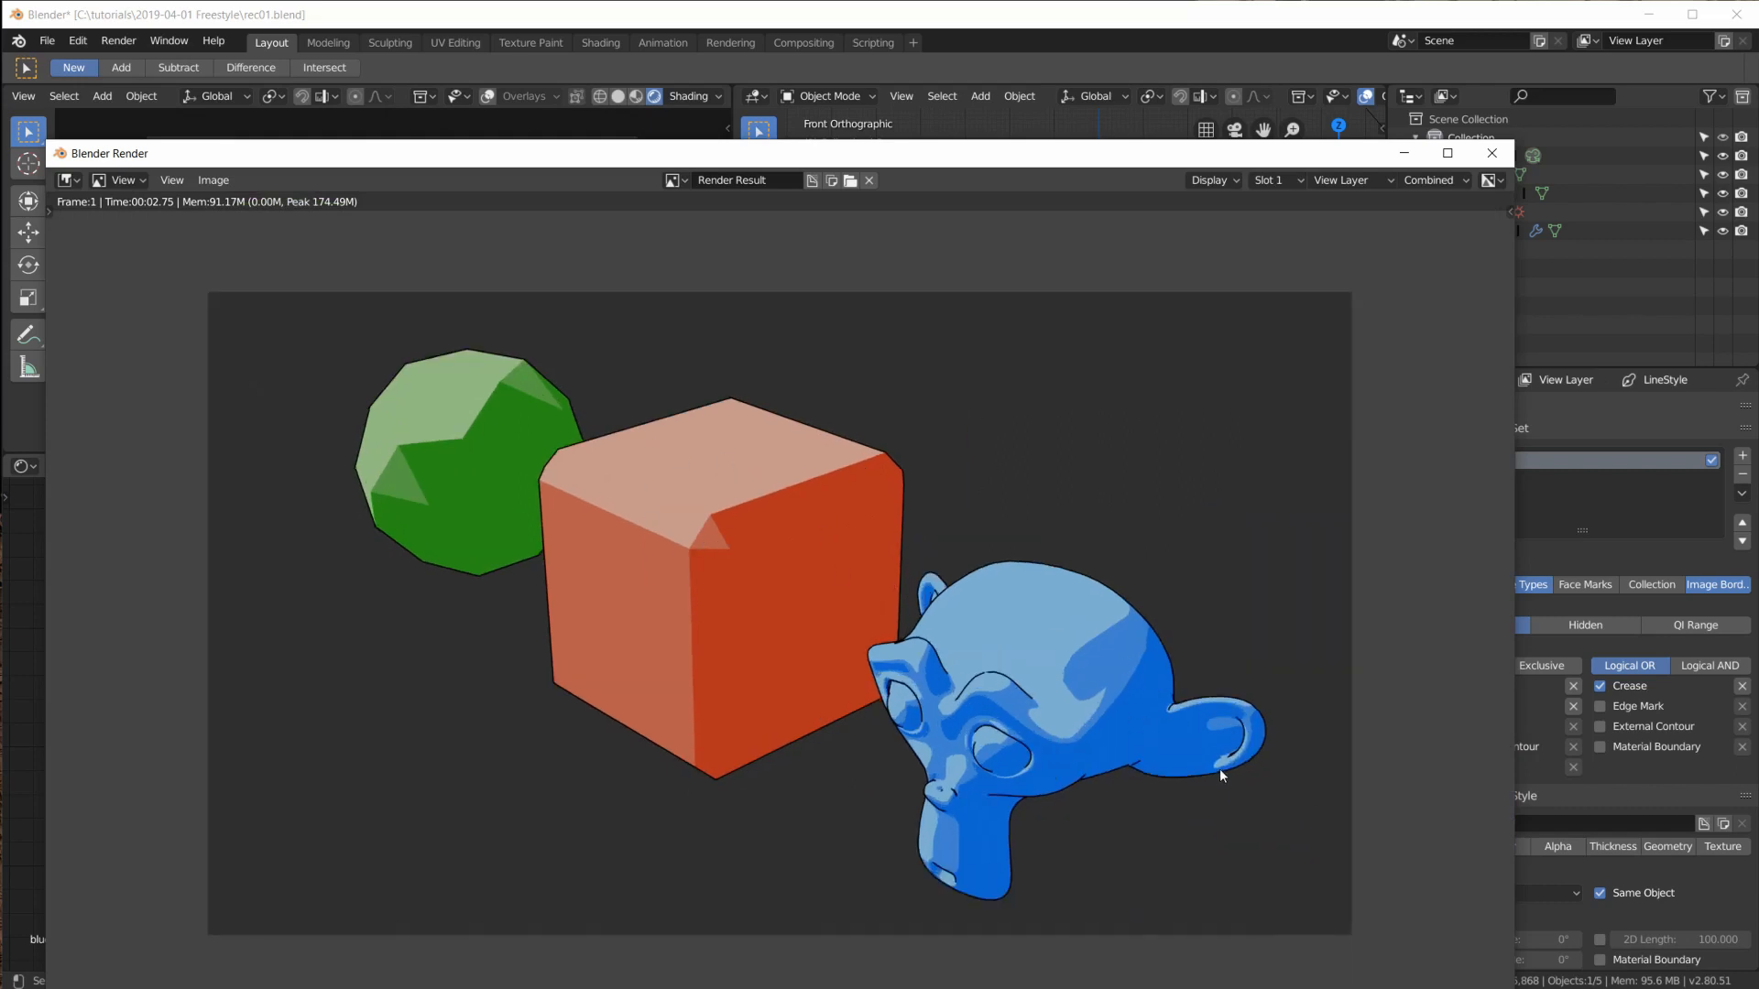
scroll(1067, 827, "up", 1)
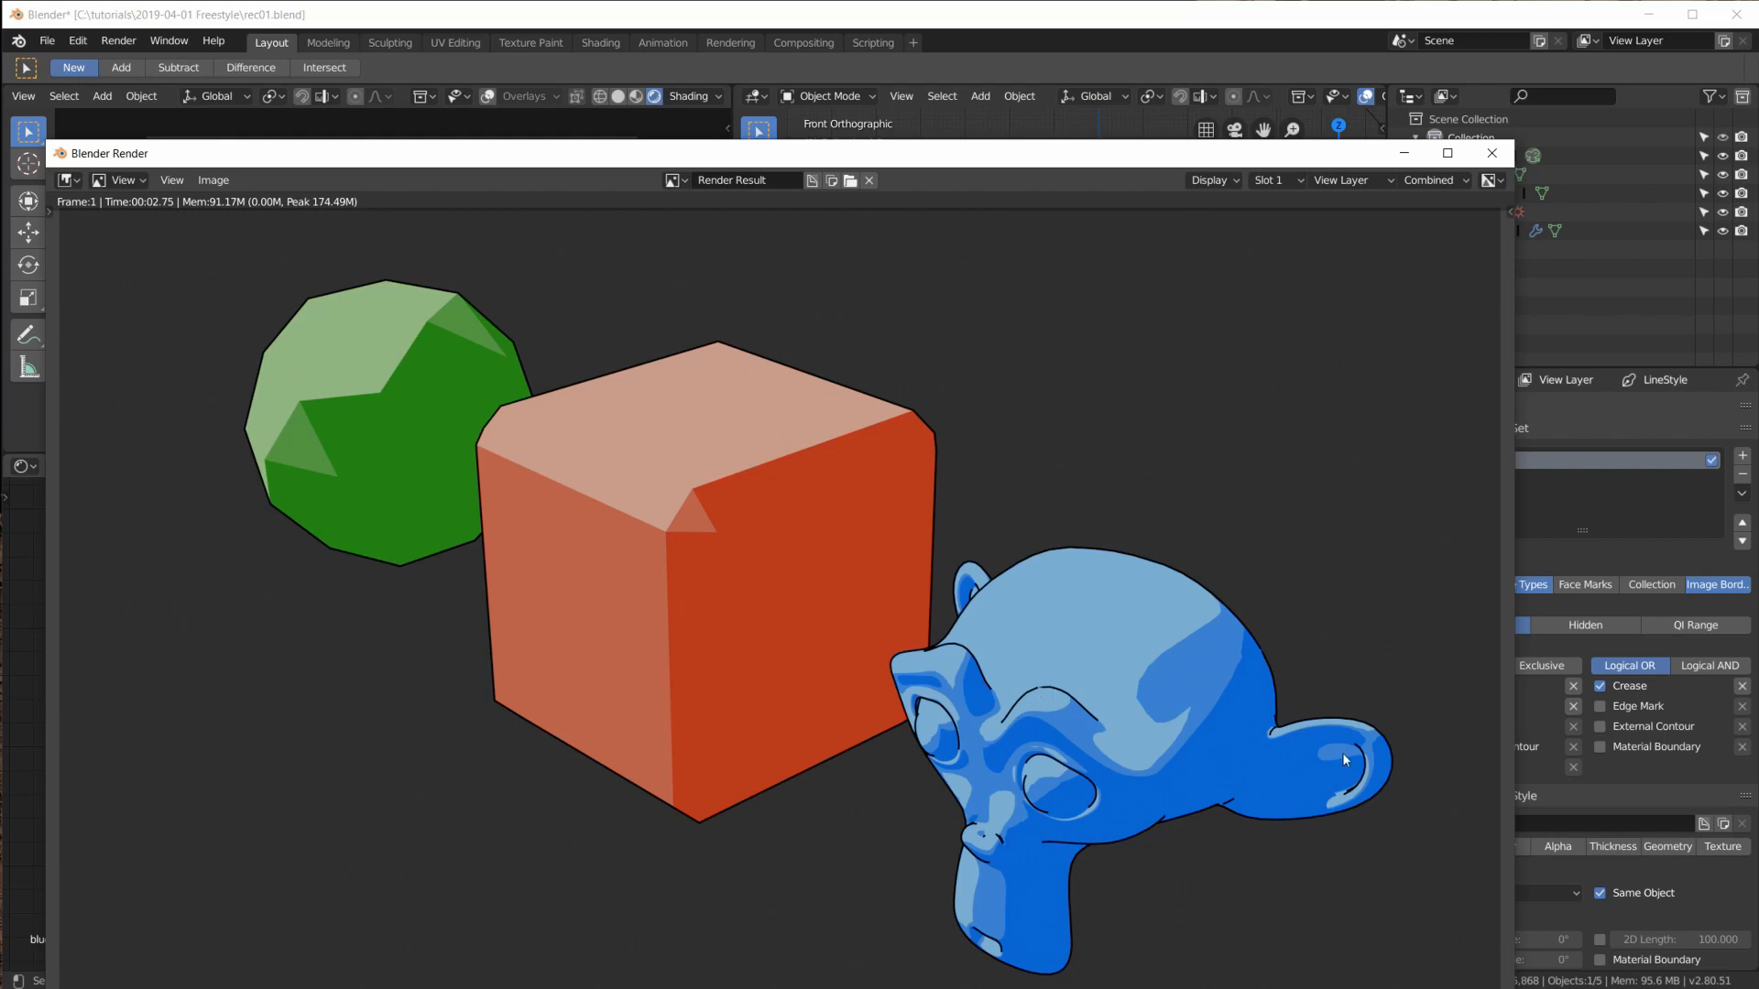
scroll(1209, 691, "down", 1)
scroll(1042, 576, "up", 1)
scroll(1042, 576, "down", 1)
left_click_drag(1467, 157, 1477, 101)
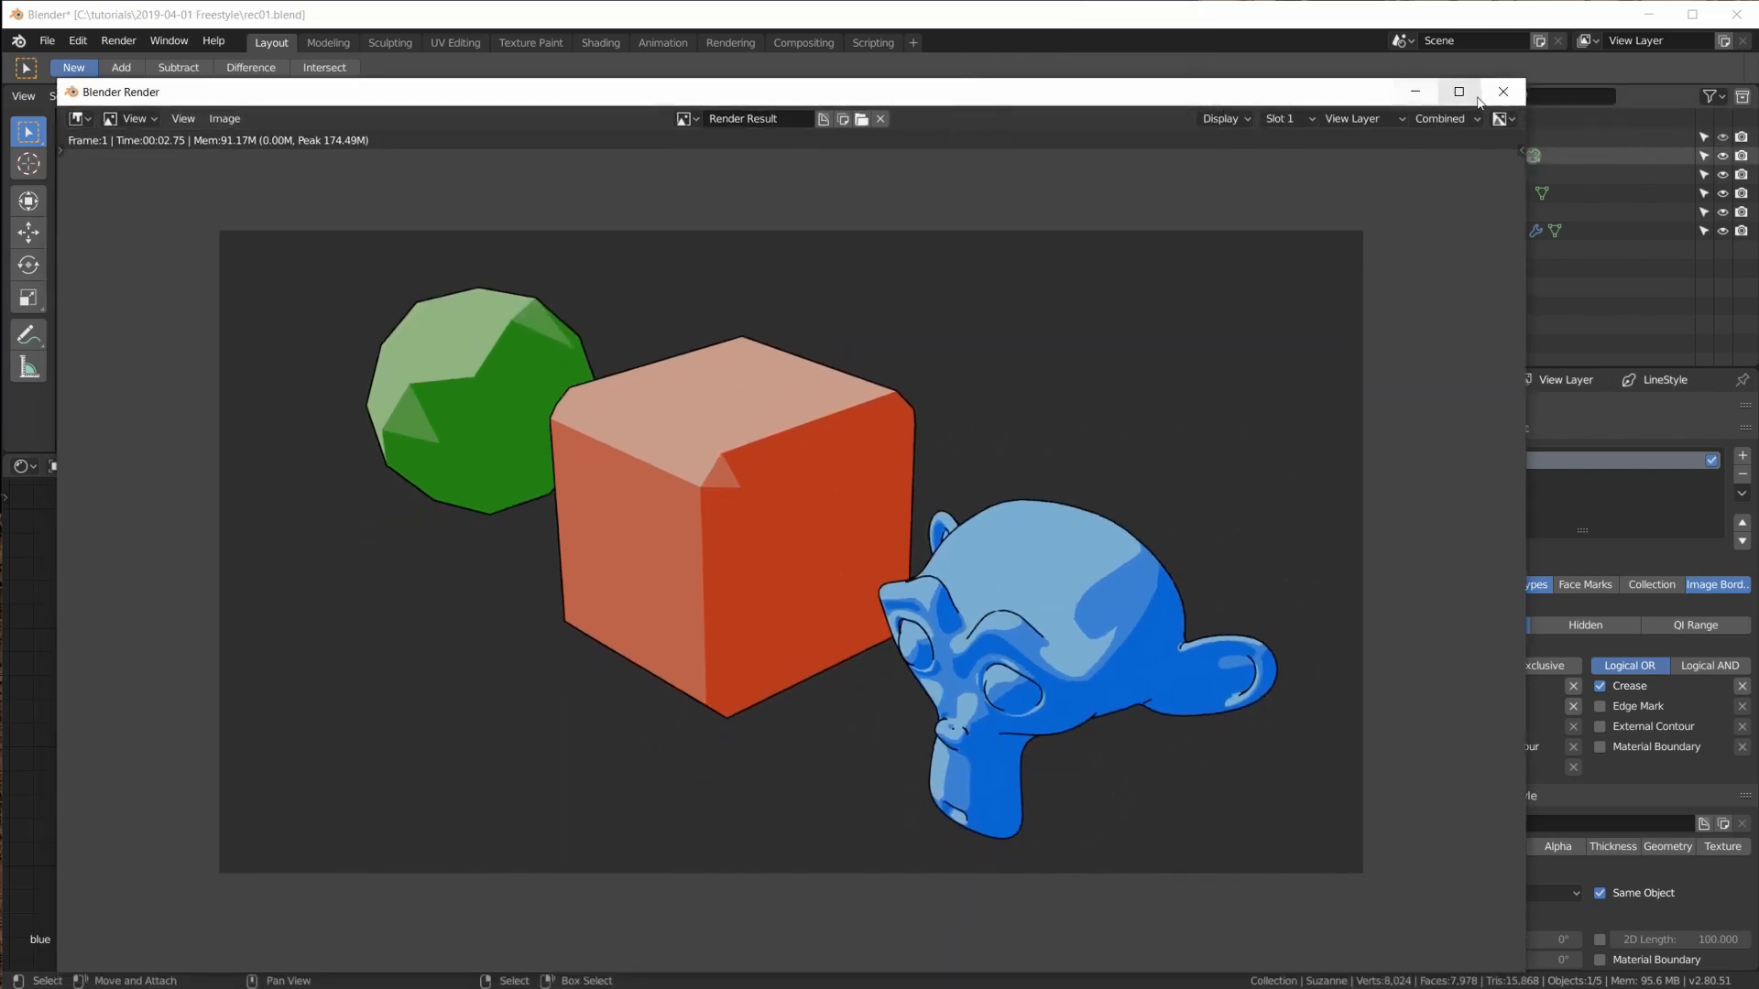
left_click(1503, 92)
Step: Set the film alpha to Transparent in the render settings and collapse the Film section
left_click(1402, 444)
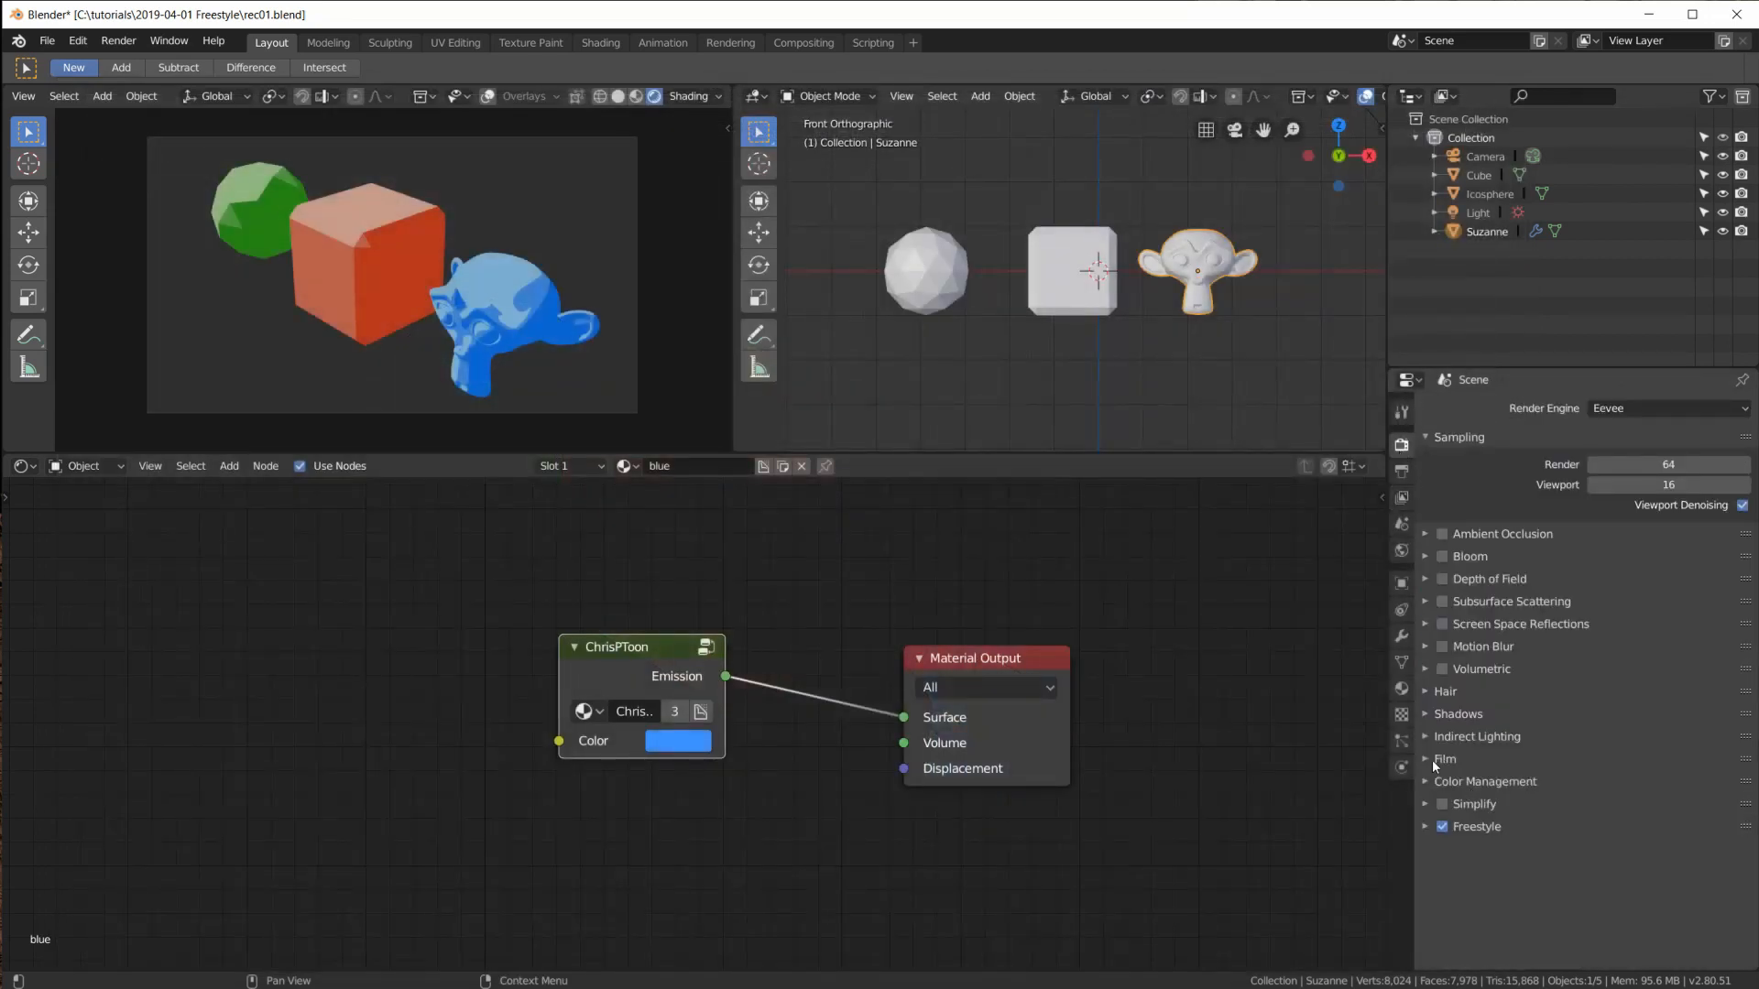
left_click(1434, 760)
left_click(1620, 808)
left_click(1616, 845)
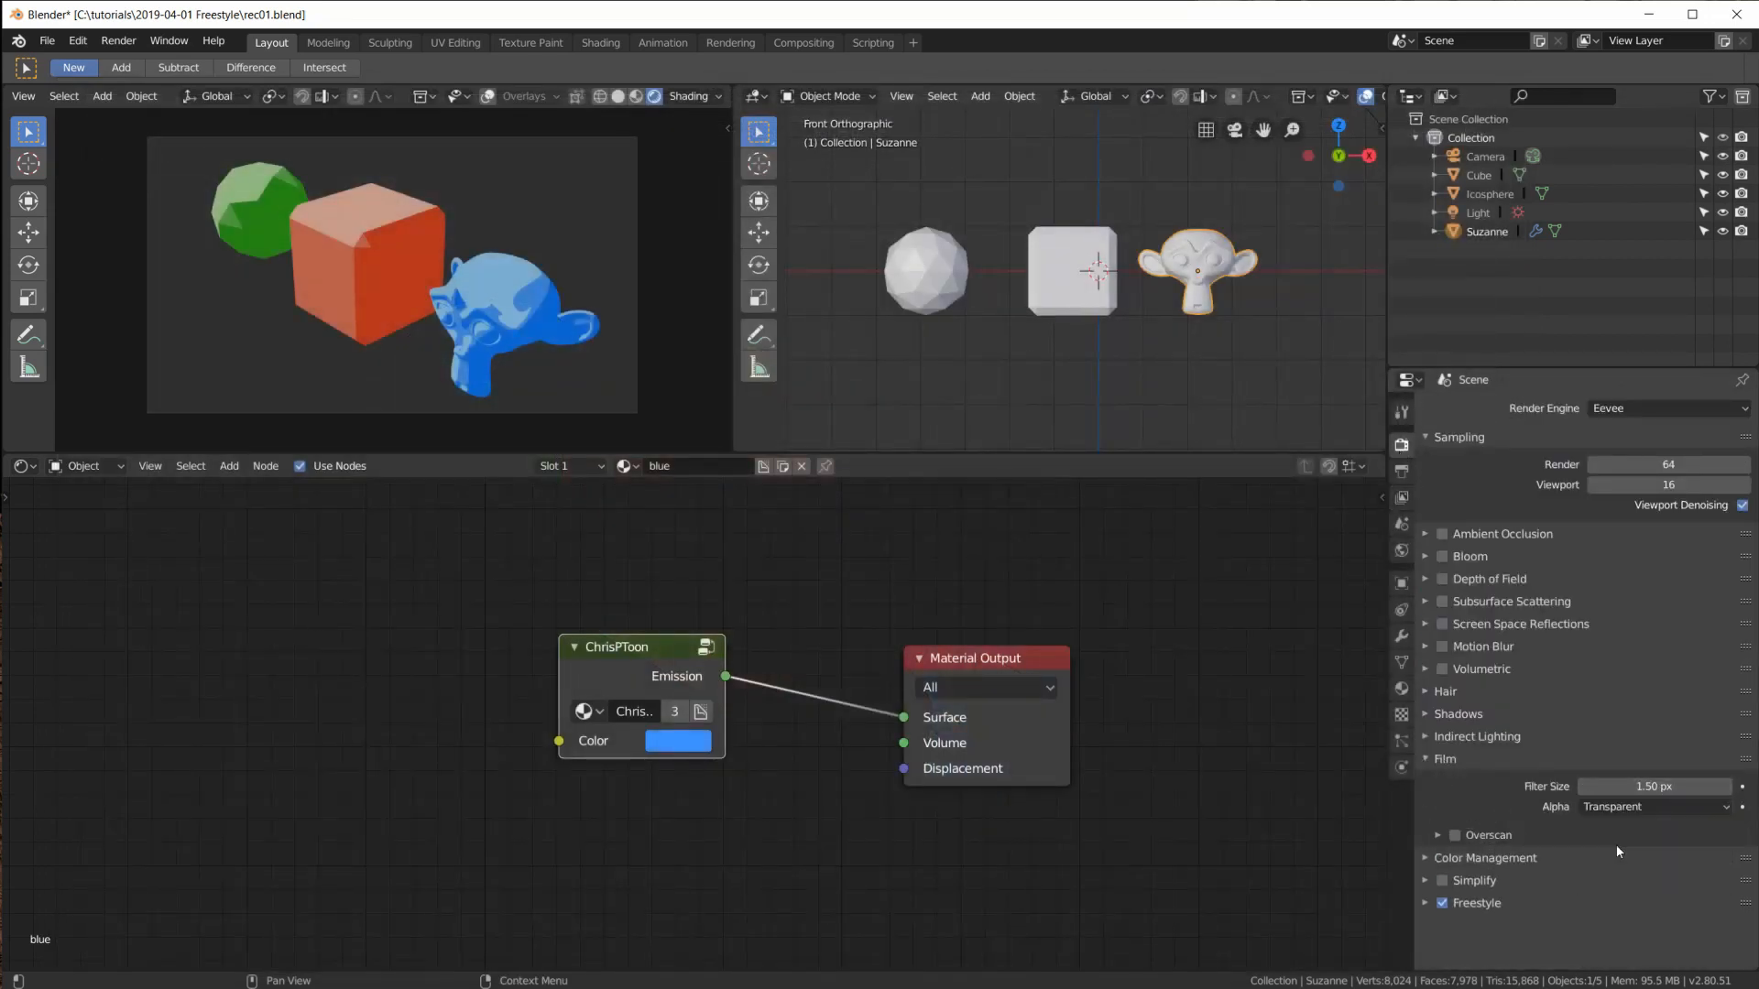
left_click(1433, 758)
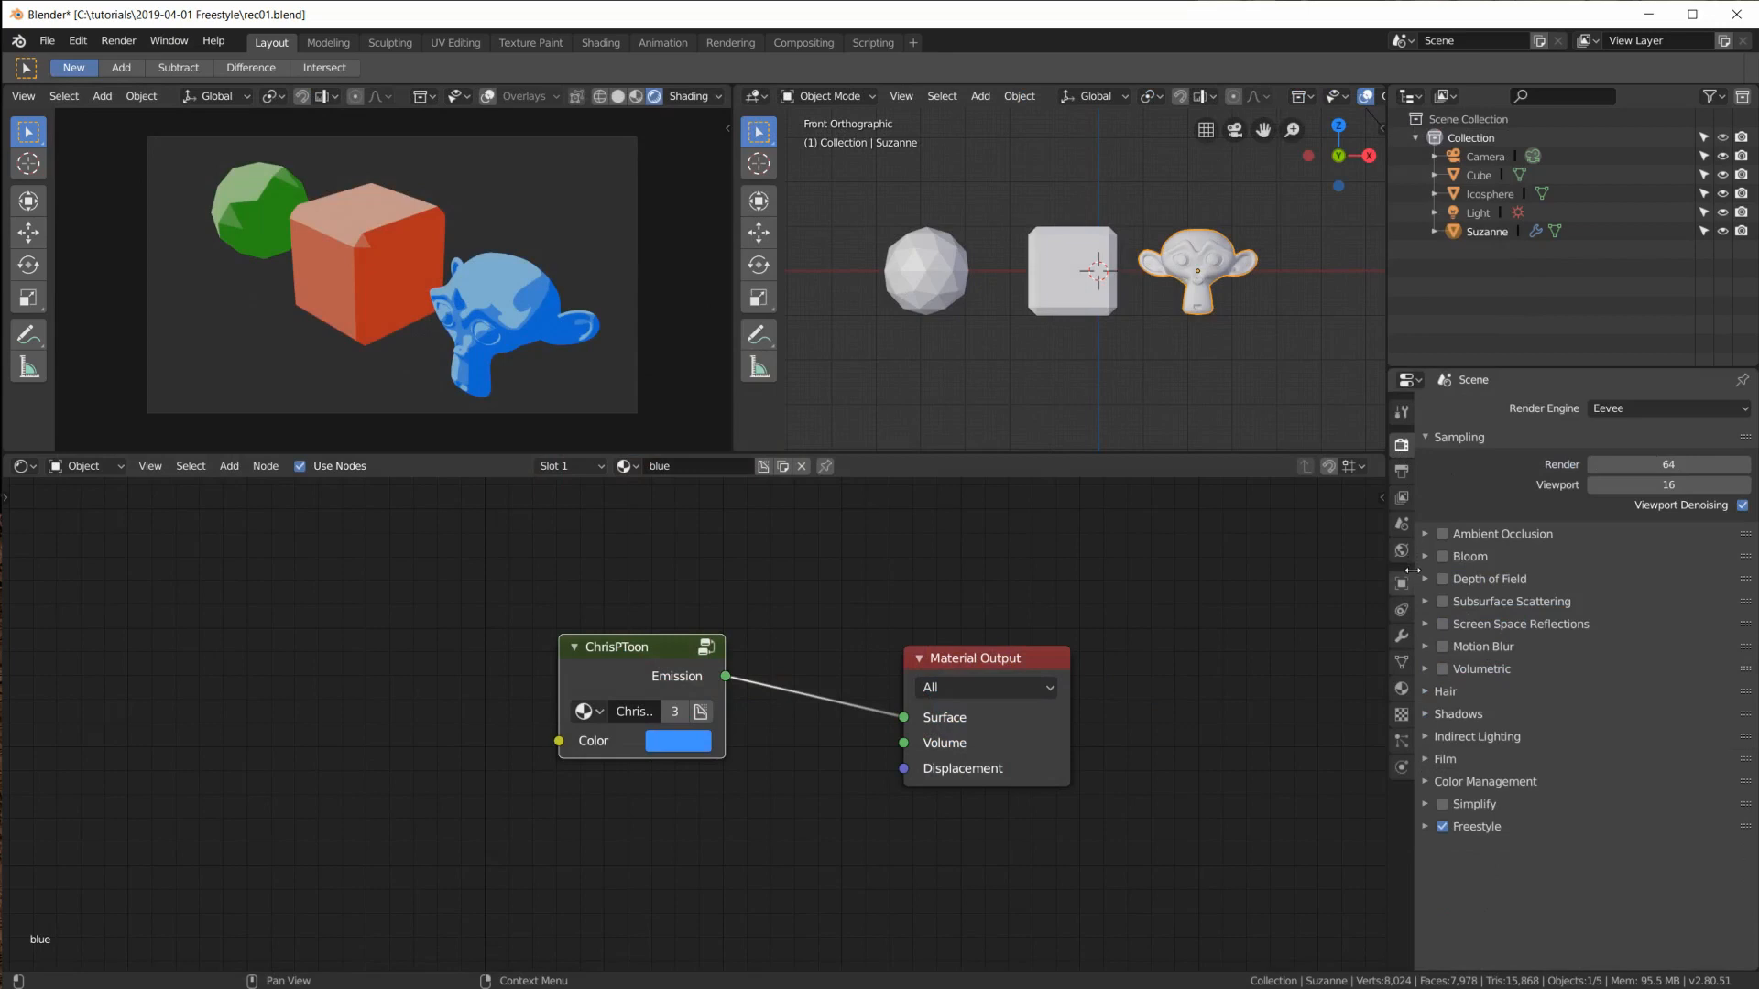
Step: Set the Freestyle line style's base thickness to 5, render the scene and close the render window
left_click(1401, 497)
scroll(1565, 864, "down", 5)
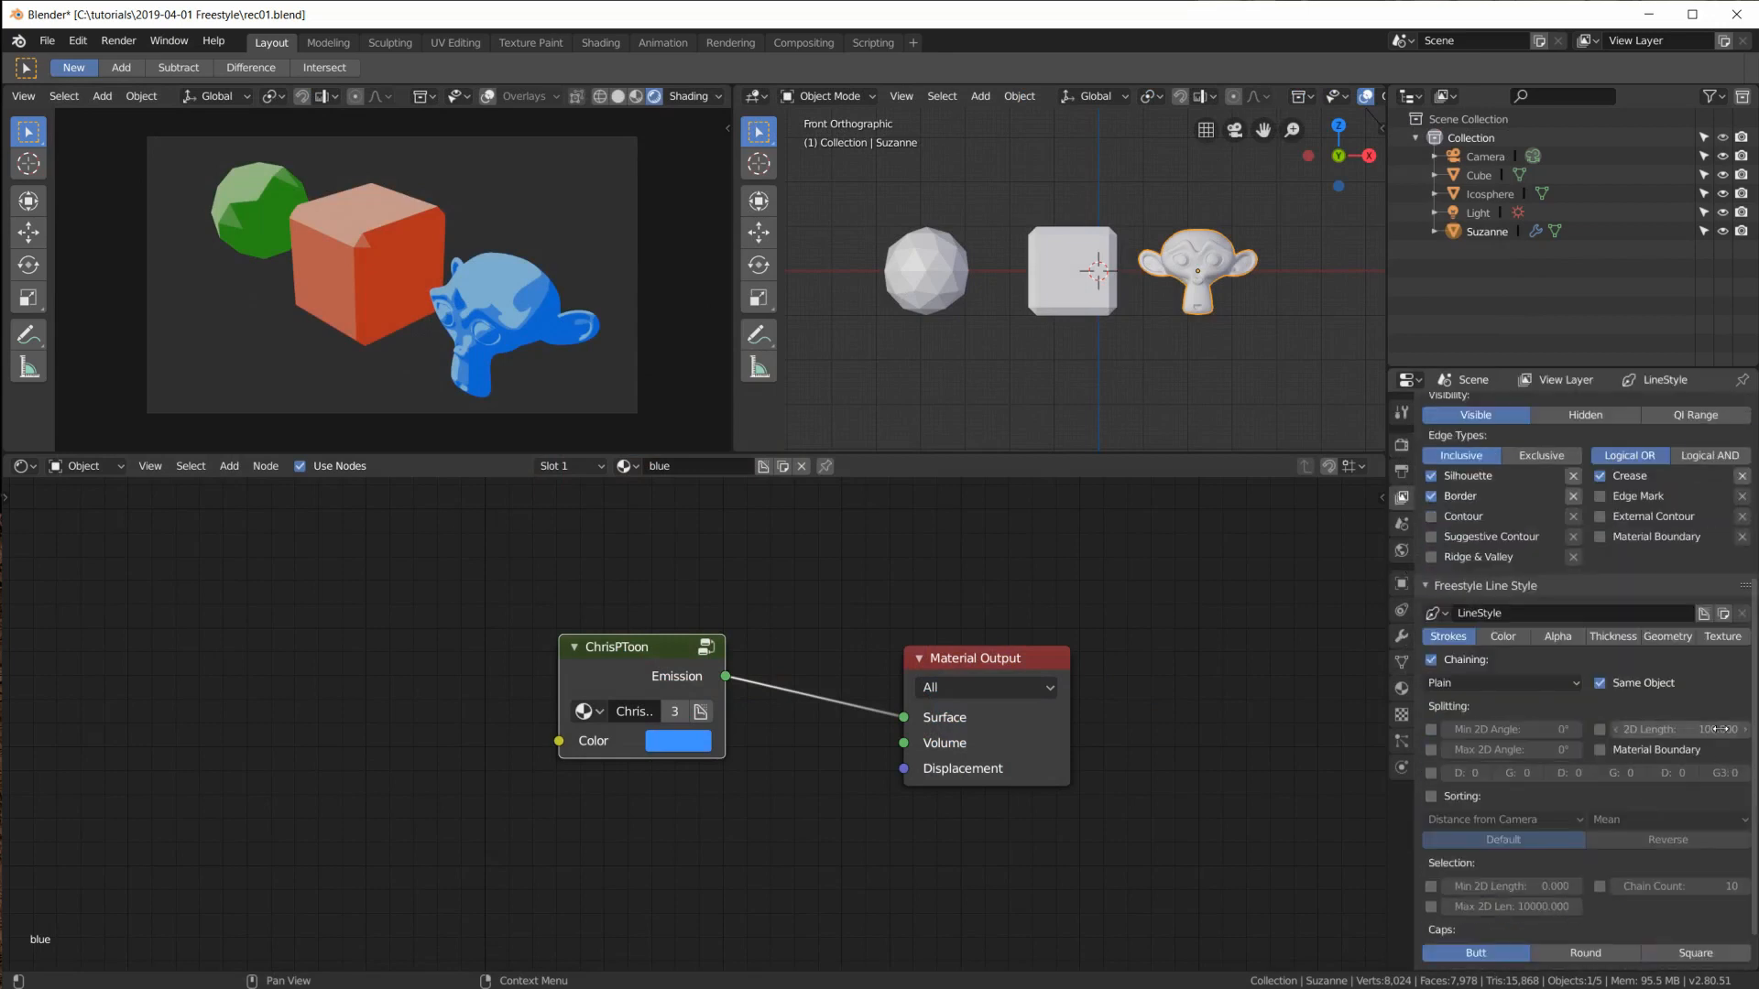
scroll(1704, 737, "down", 1)
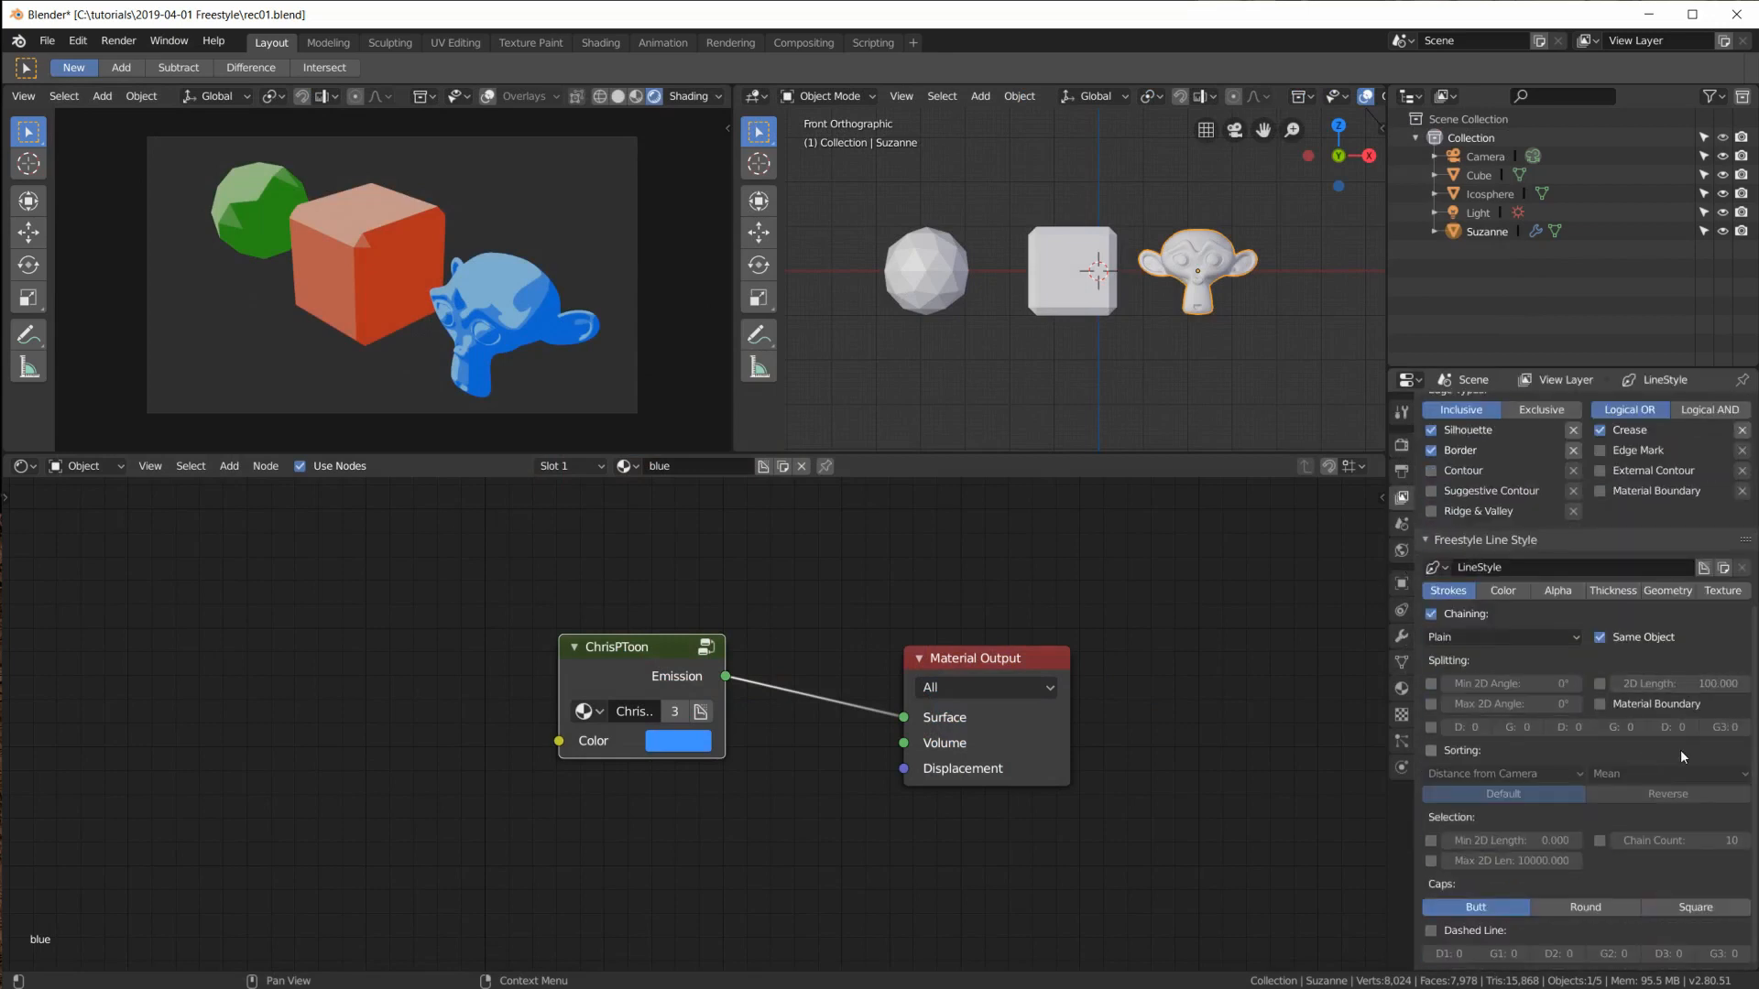
left_click(1613, 592)
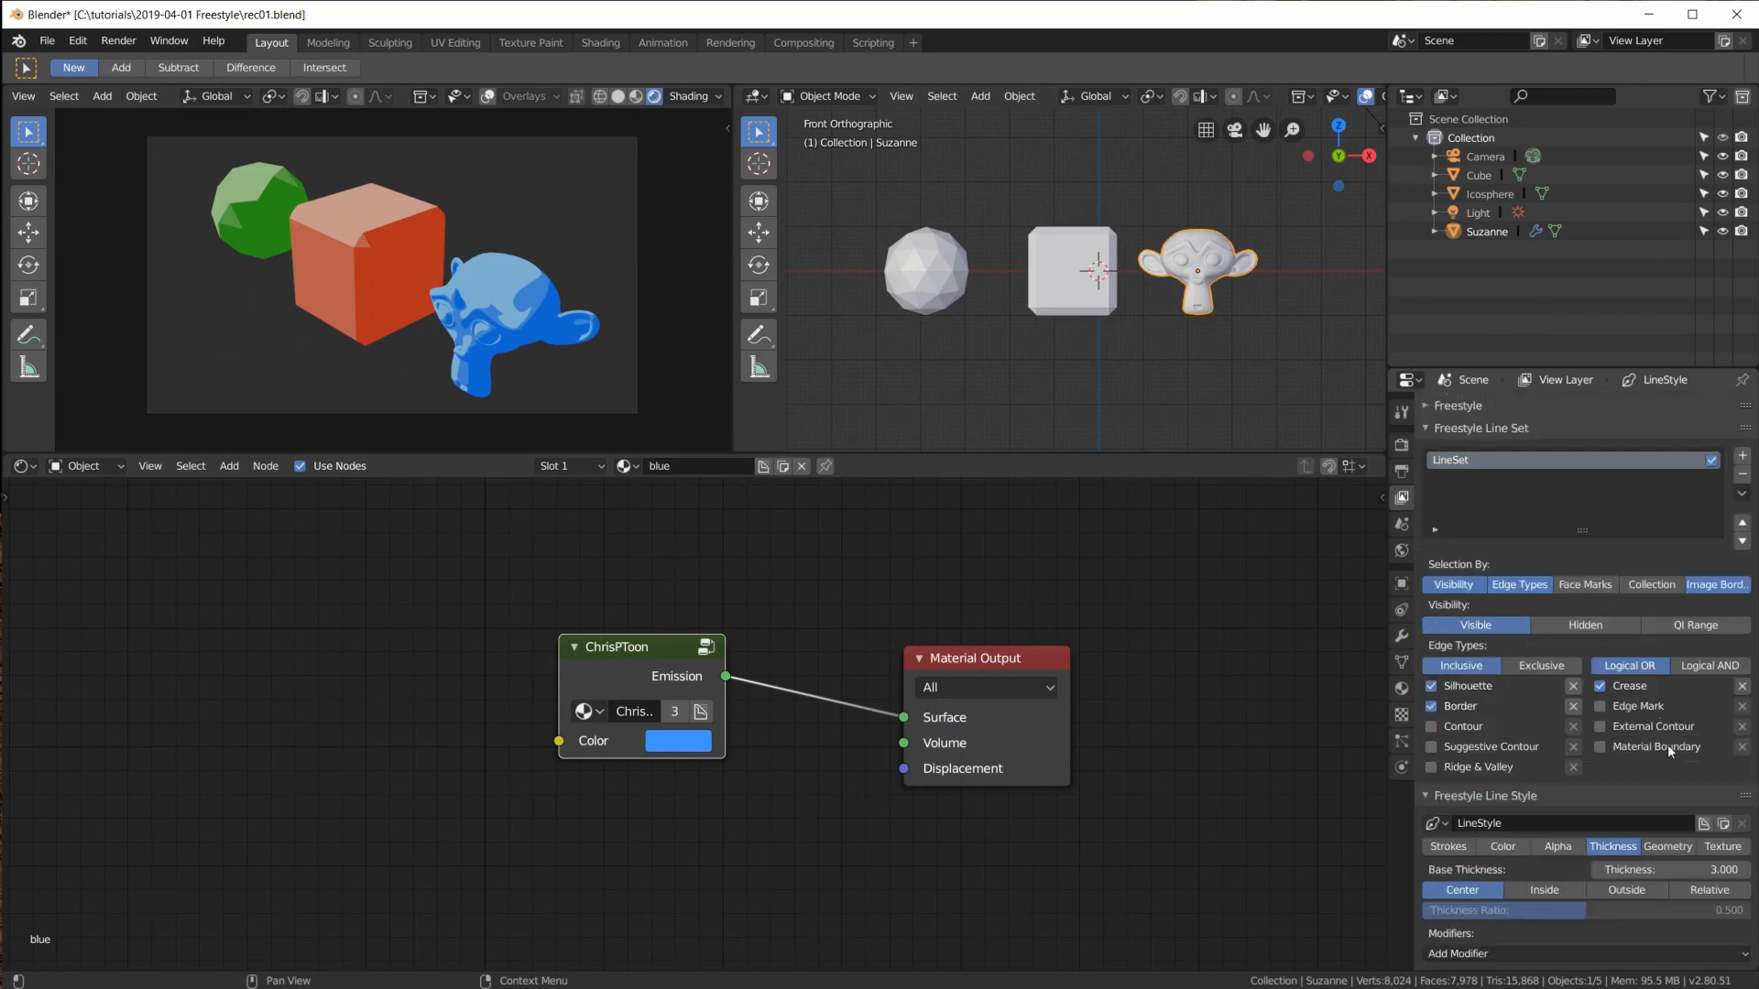
left_click(1691, 869)
type("5")
key("Return")
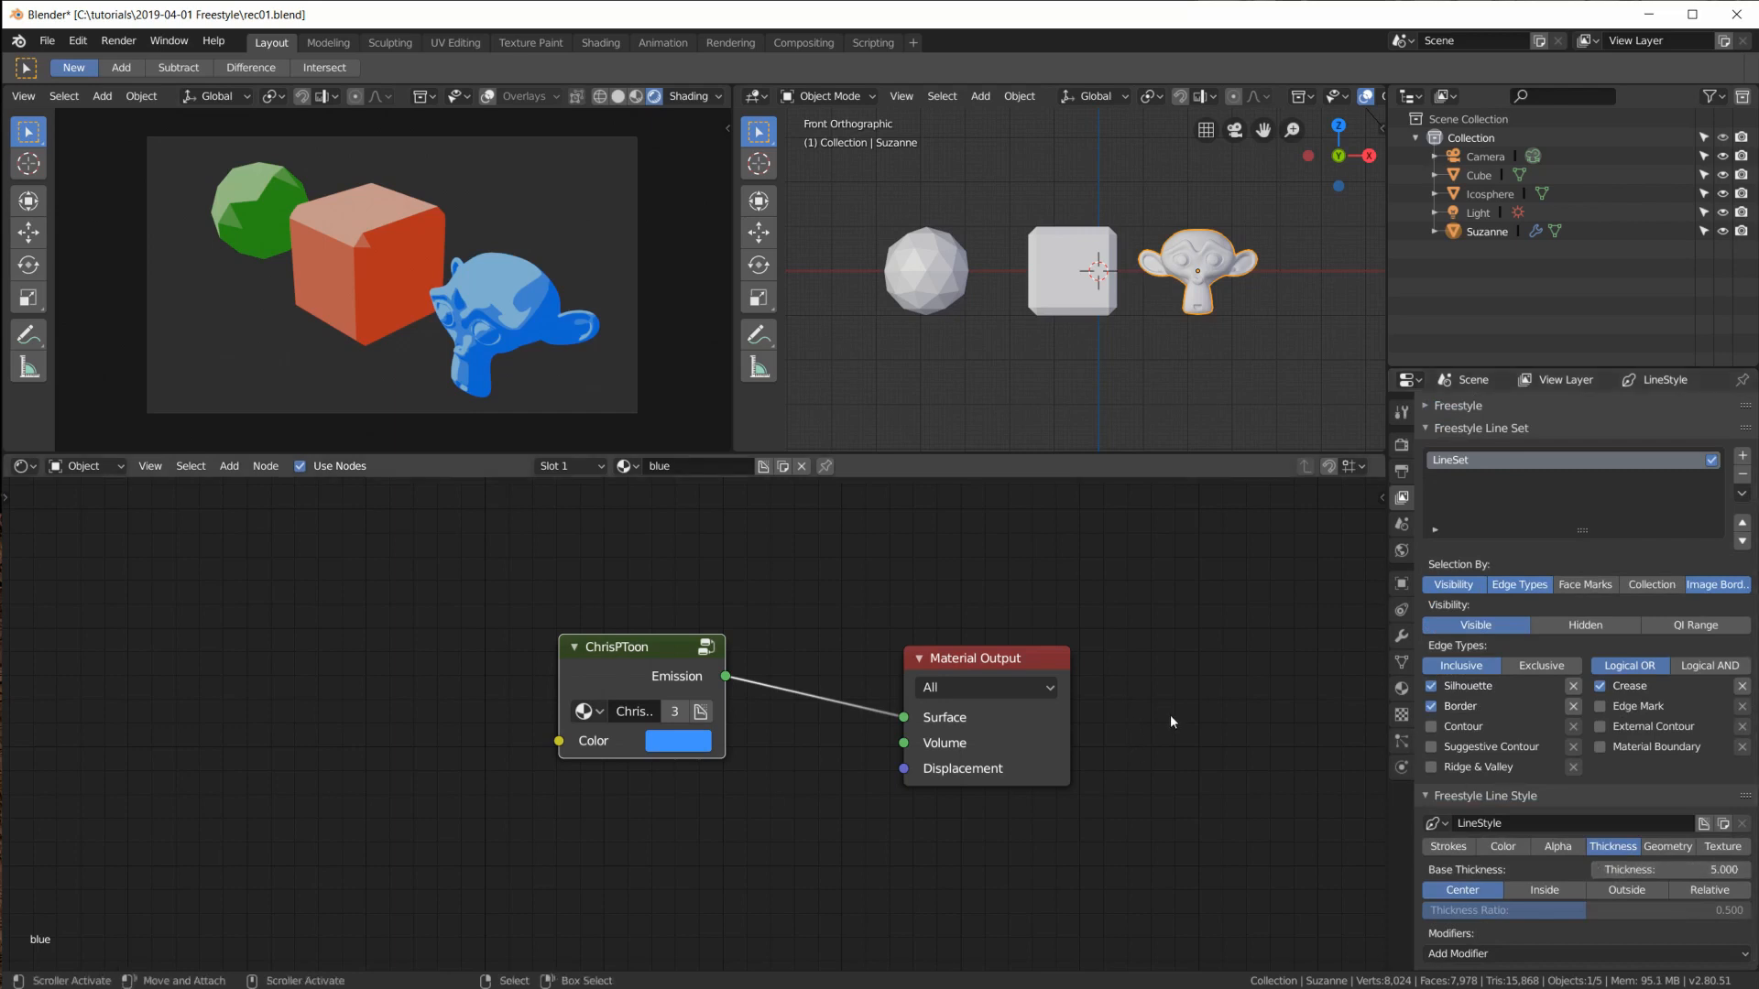
key("F12")
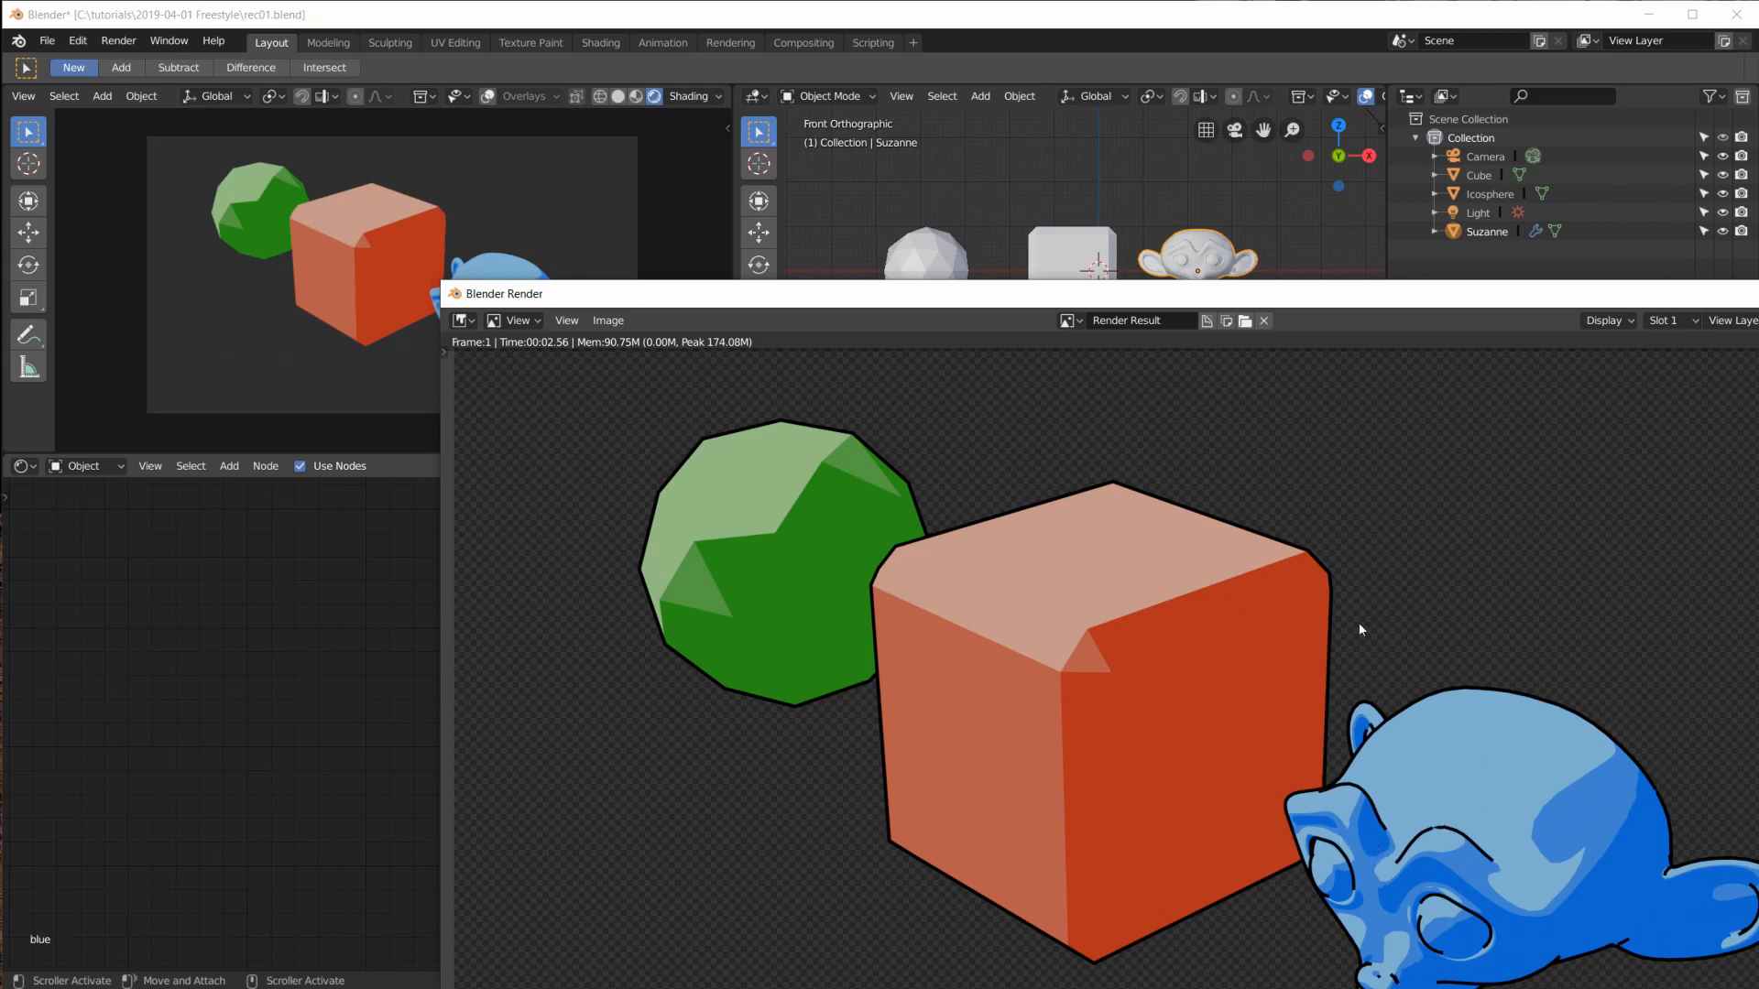
key("Escape")
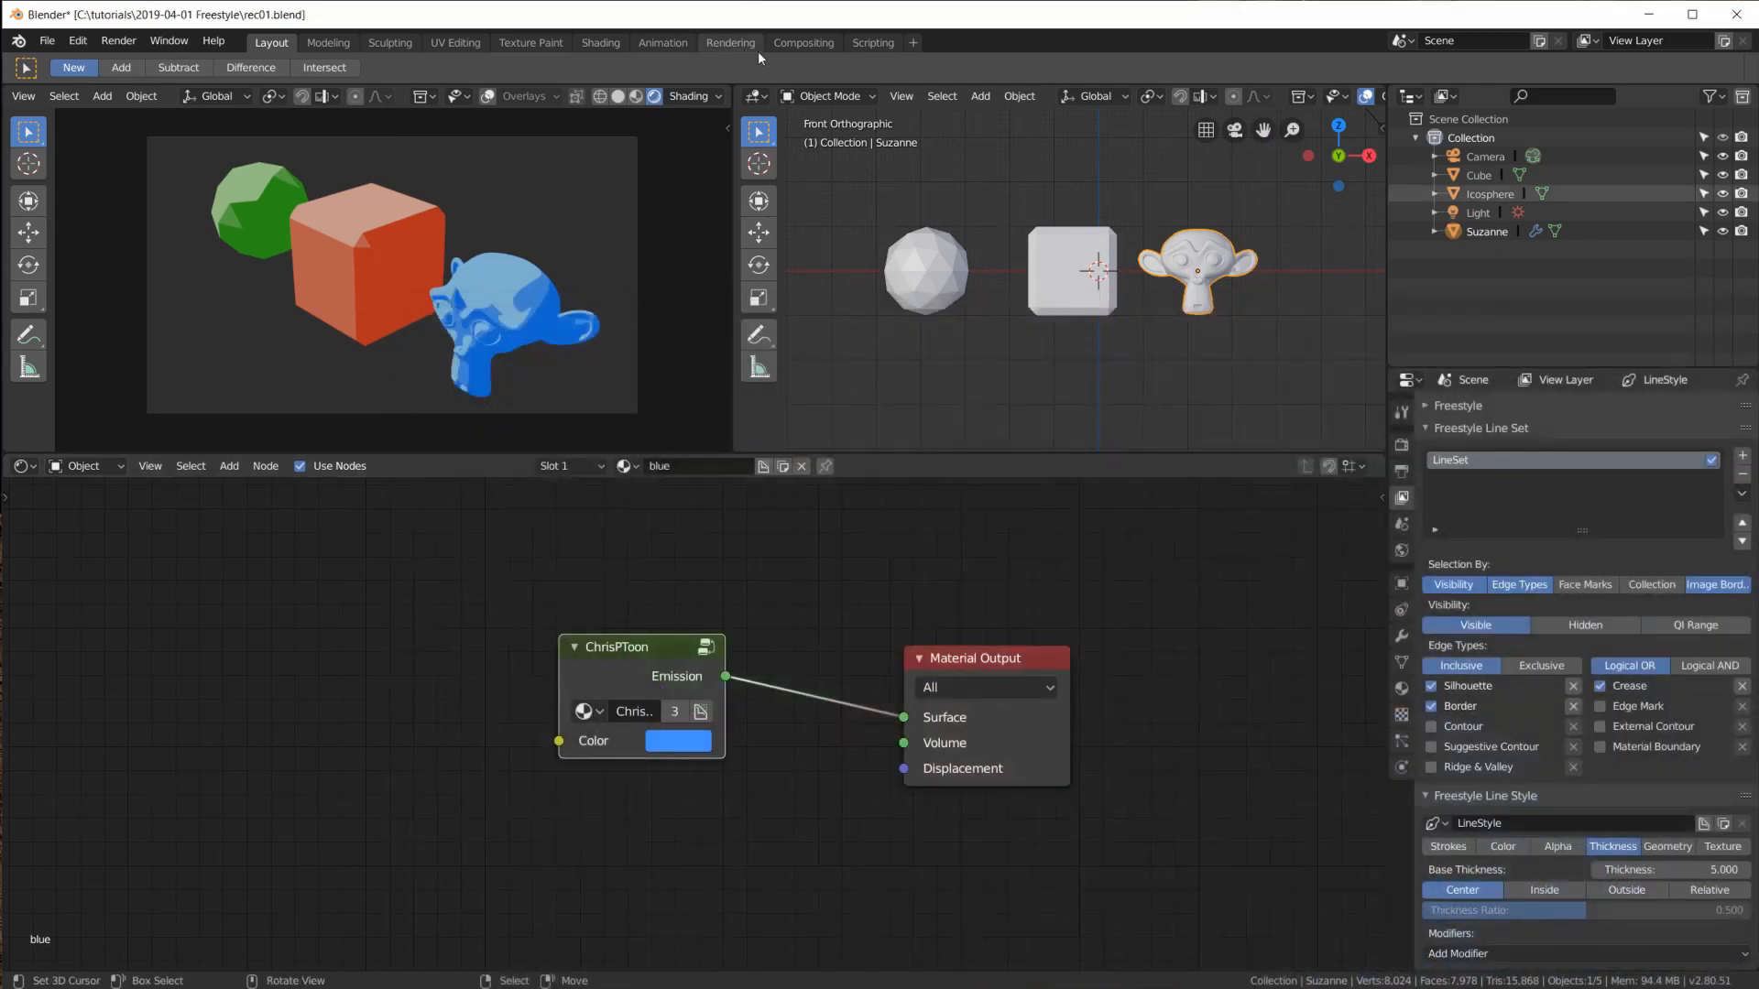
Step: Enable compositing nodes in the Compositing workspace, turn off the backdrop, and space the Render Layers and Composite nodes apart
left_click(797, 42)
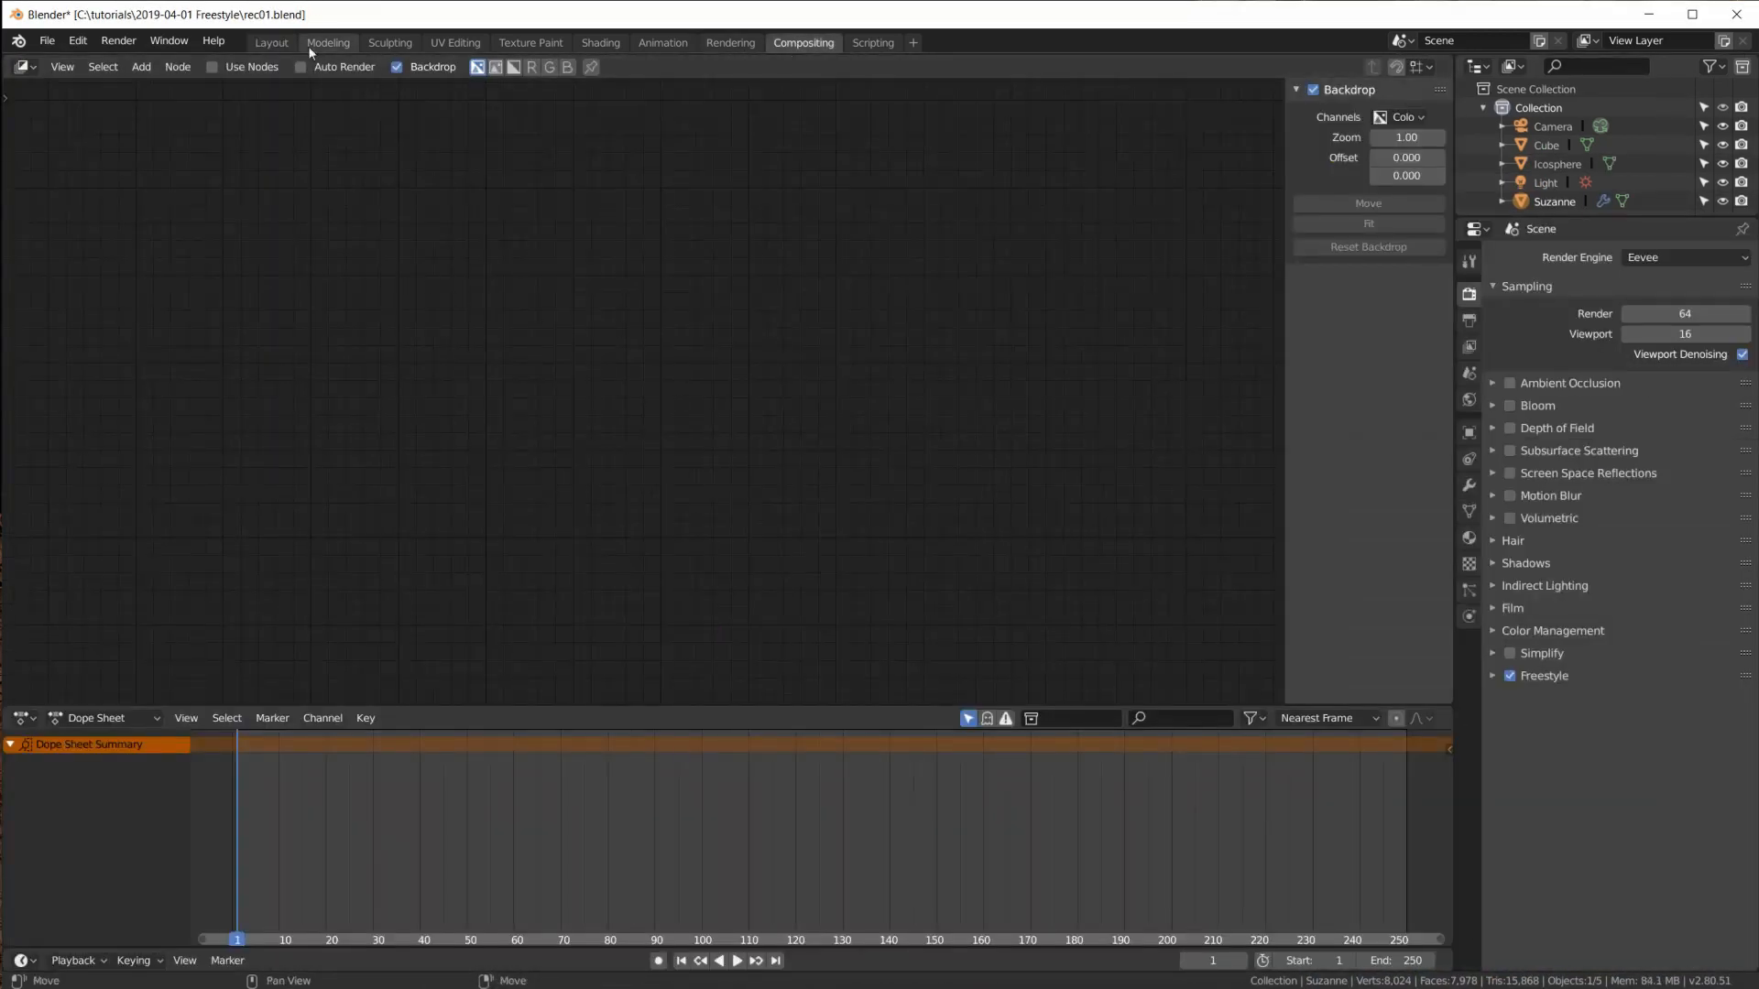
left_click(236, 67)
left_click(396, 67)
left_click_drag(629, 209, 449, 196)
scroll(452, 283, "up", 4)
middle_click_drag(453, 281, 538, 362)
left_click_drag(923, 213, 1016, 236)
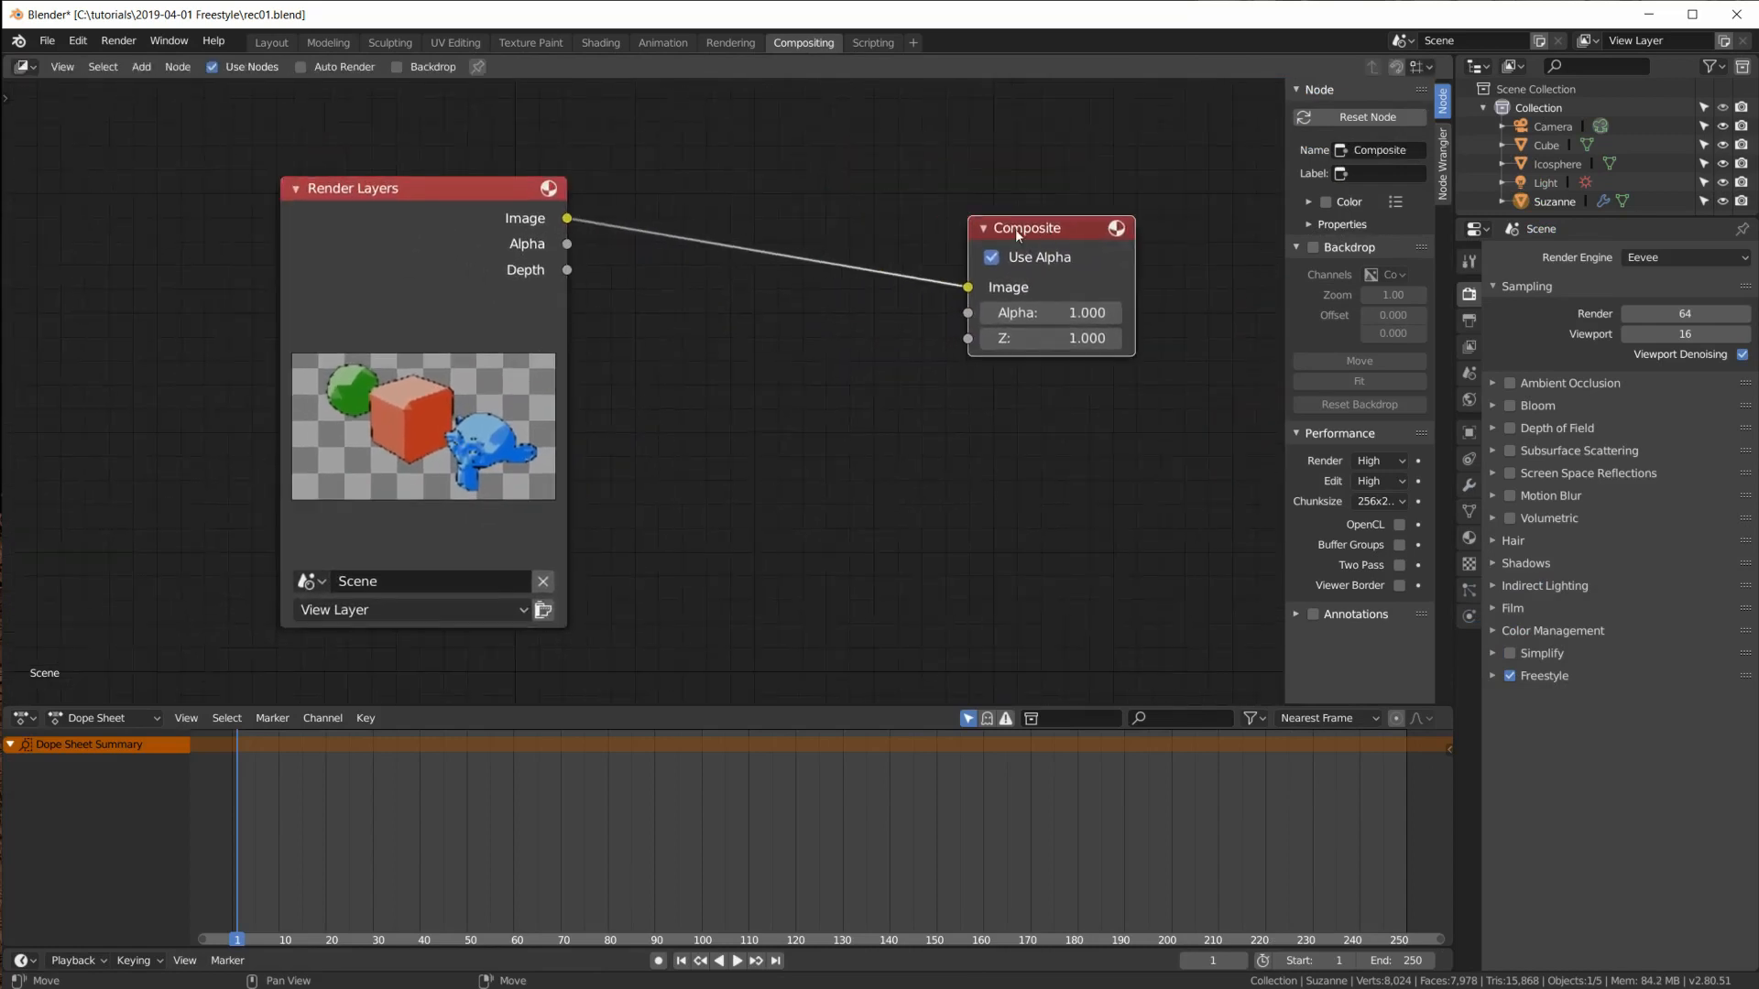
left_click(376, 346)
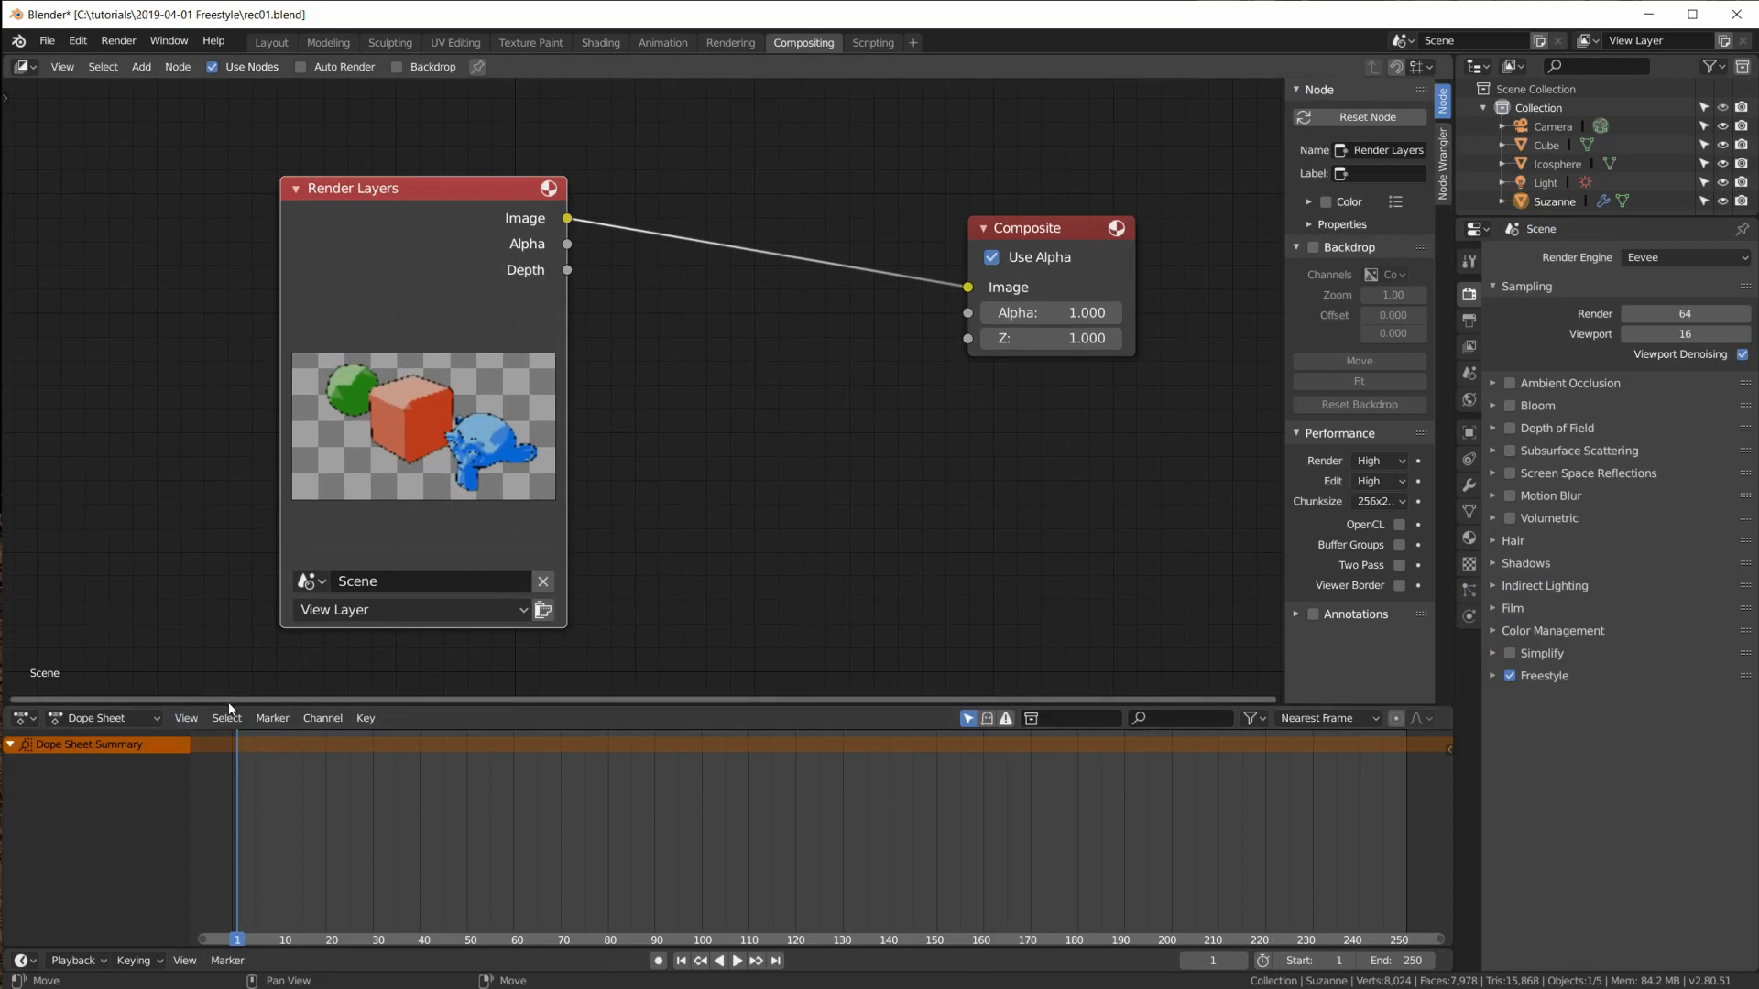
Step: Enlarge the Dope Sheet area, change it to an Image Editor showing the Render Result, and fit the image in view
left_click_drag(228, 705, 250, 408)
left_click(24, 421)
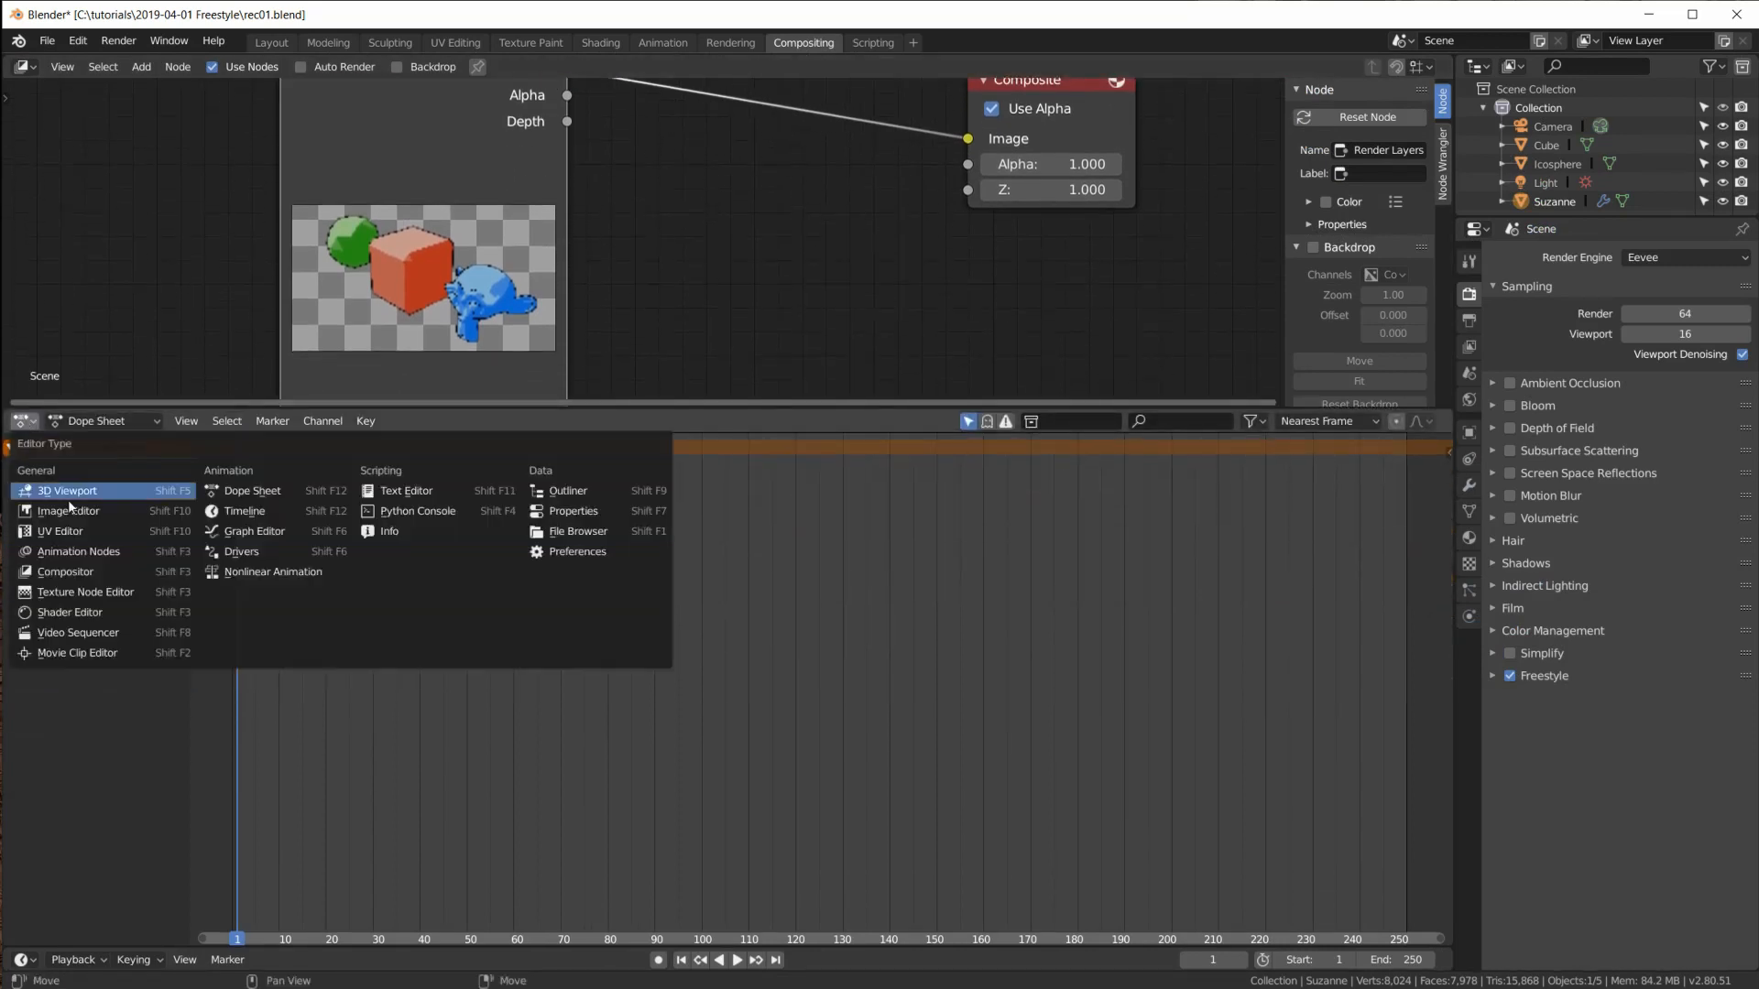
left_click(55, 512)
left_click(644, 420)
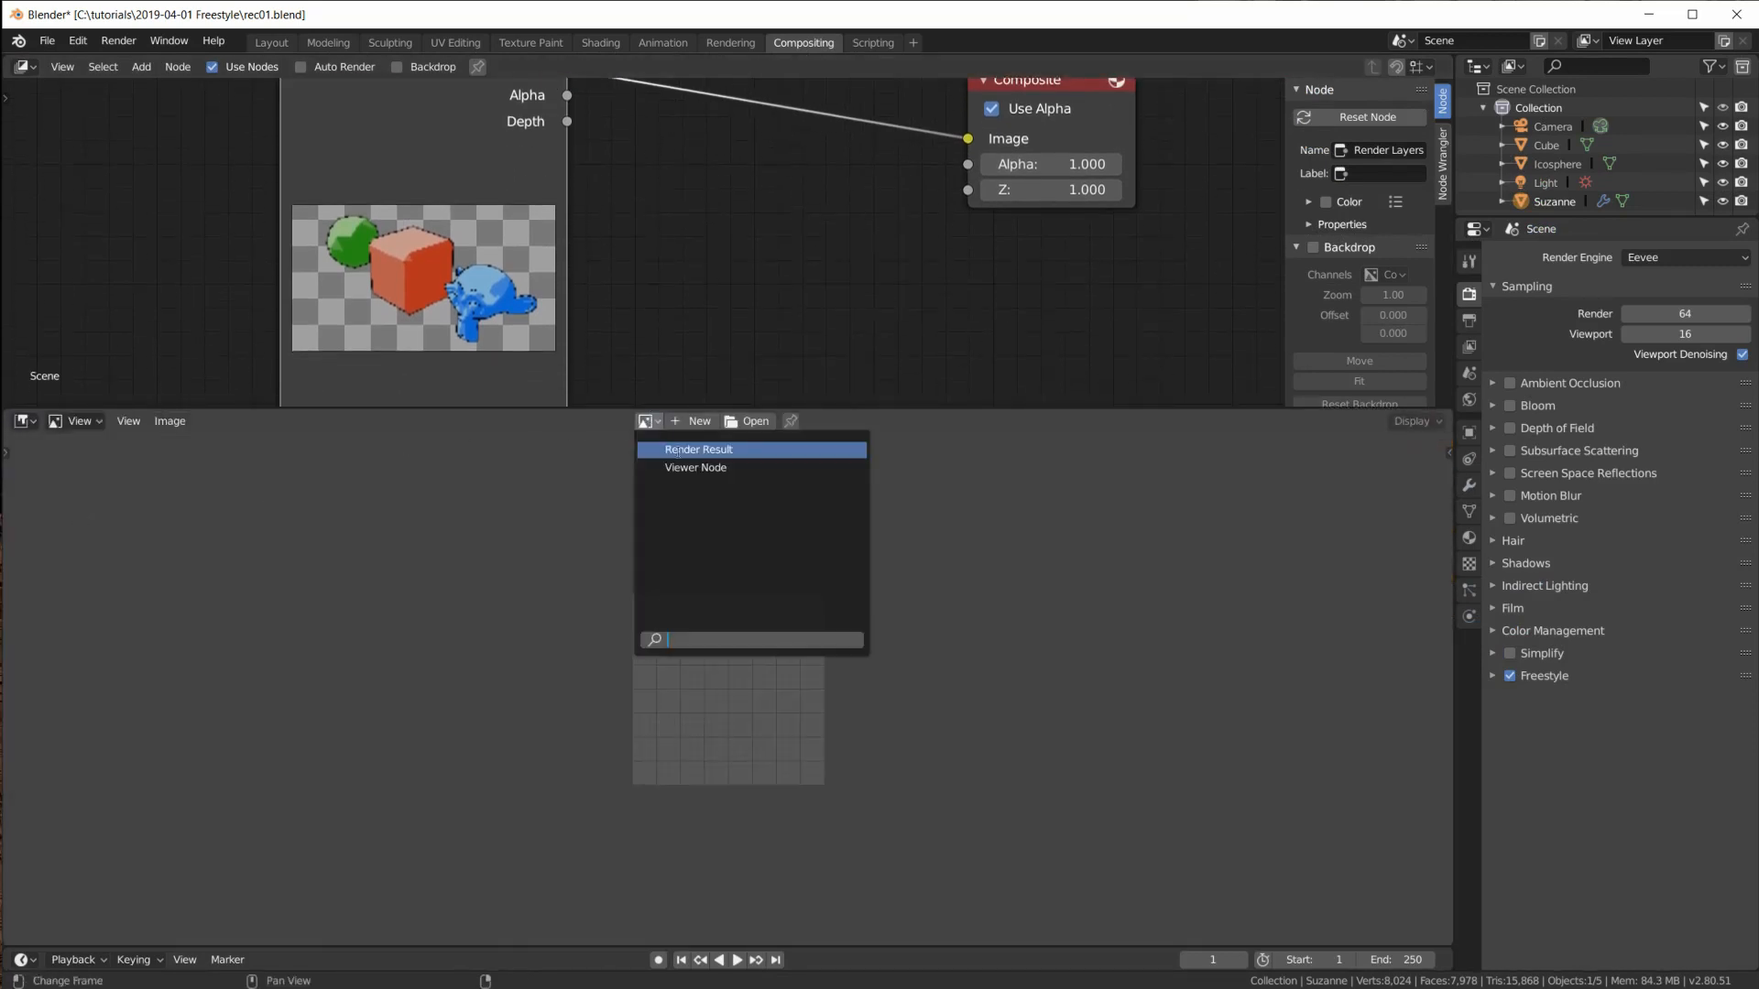
left_click(682, 449)
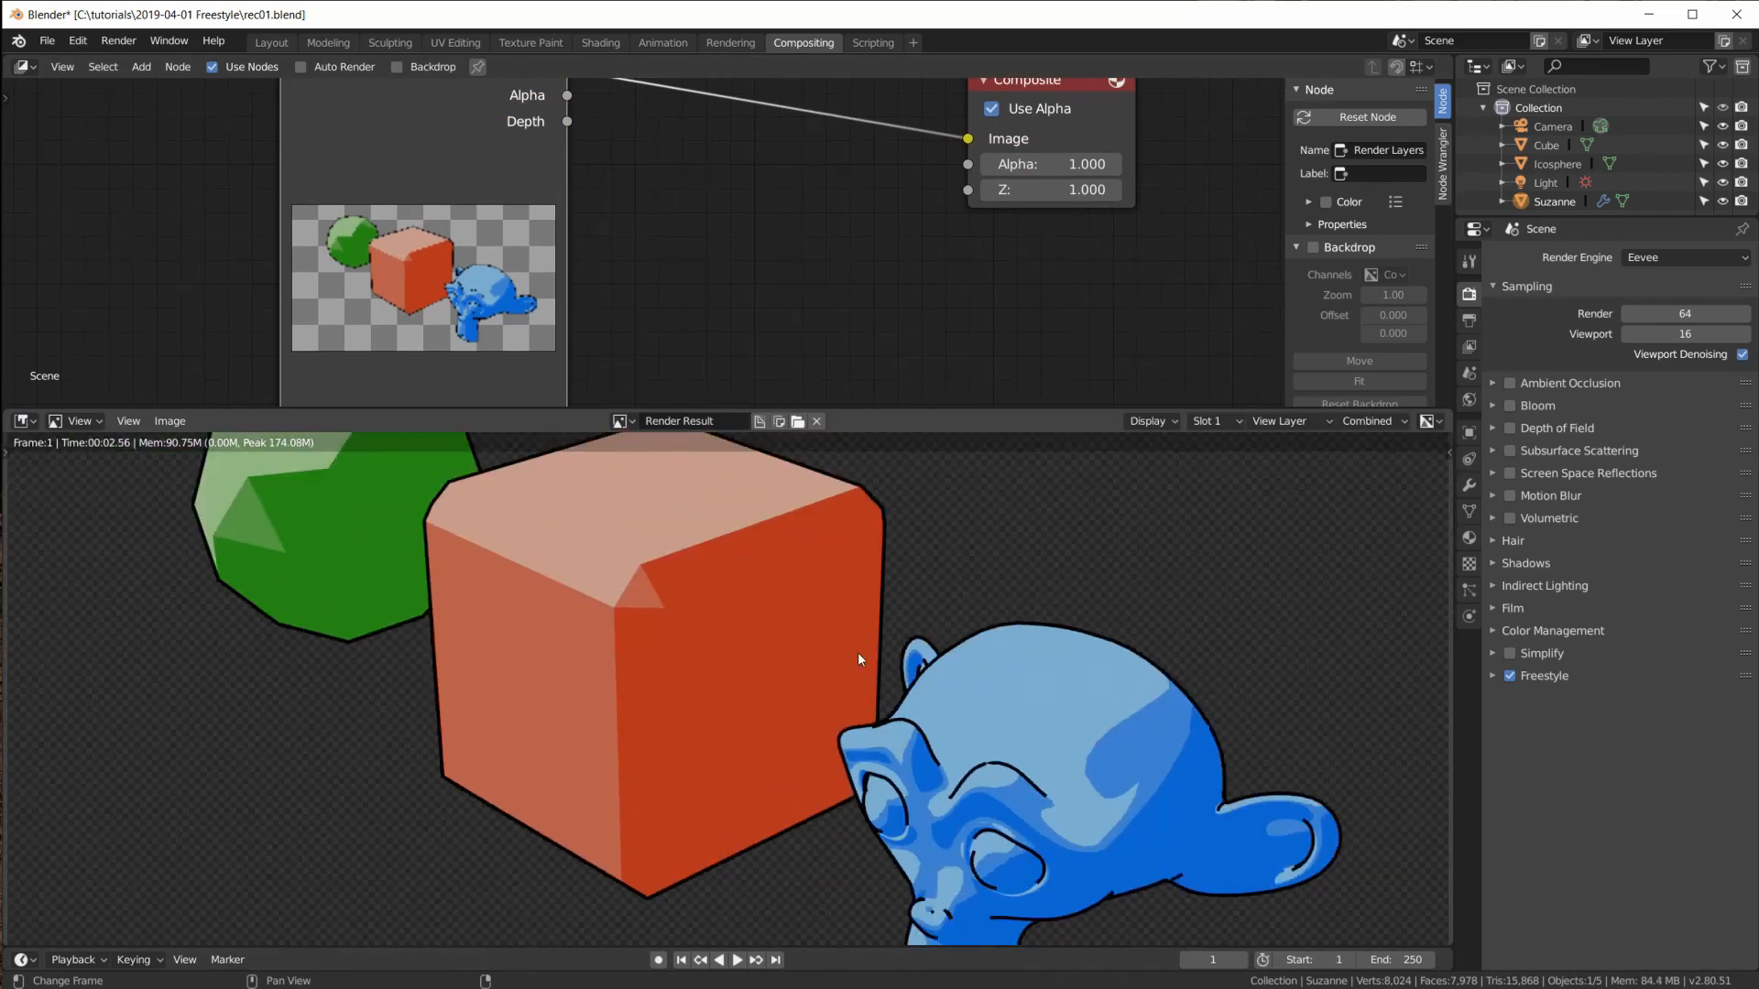
key("shift+Home")
scroll(599, 196, "down", 2)
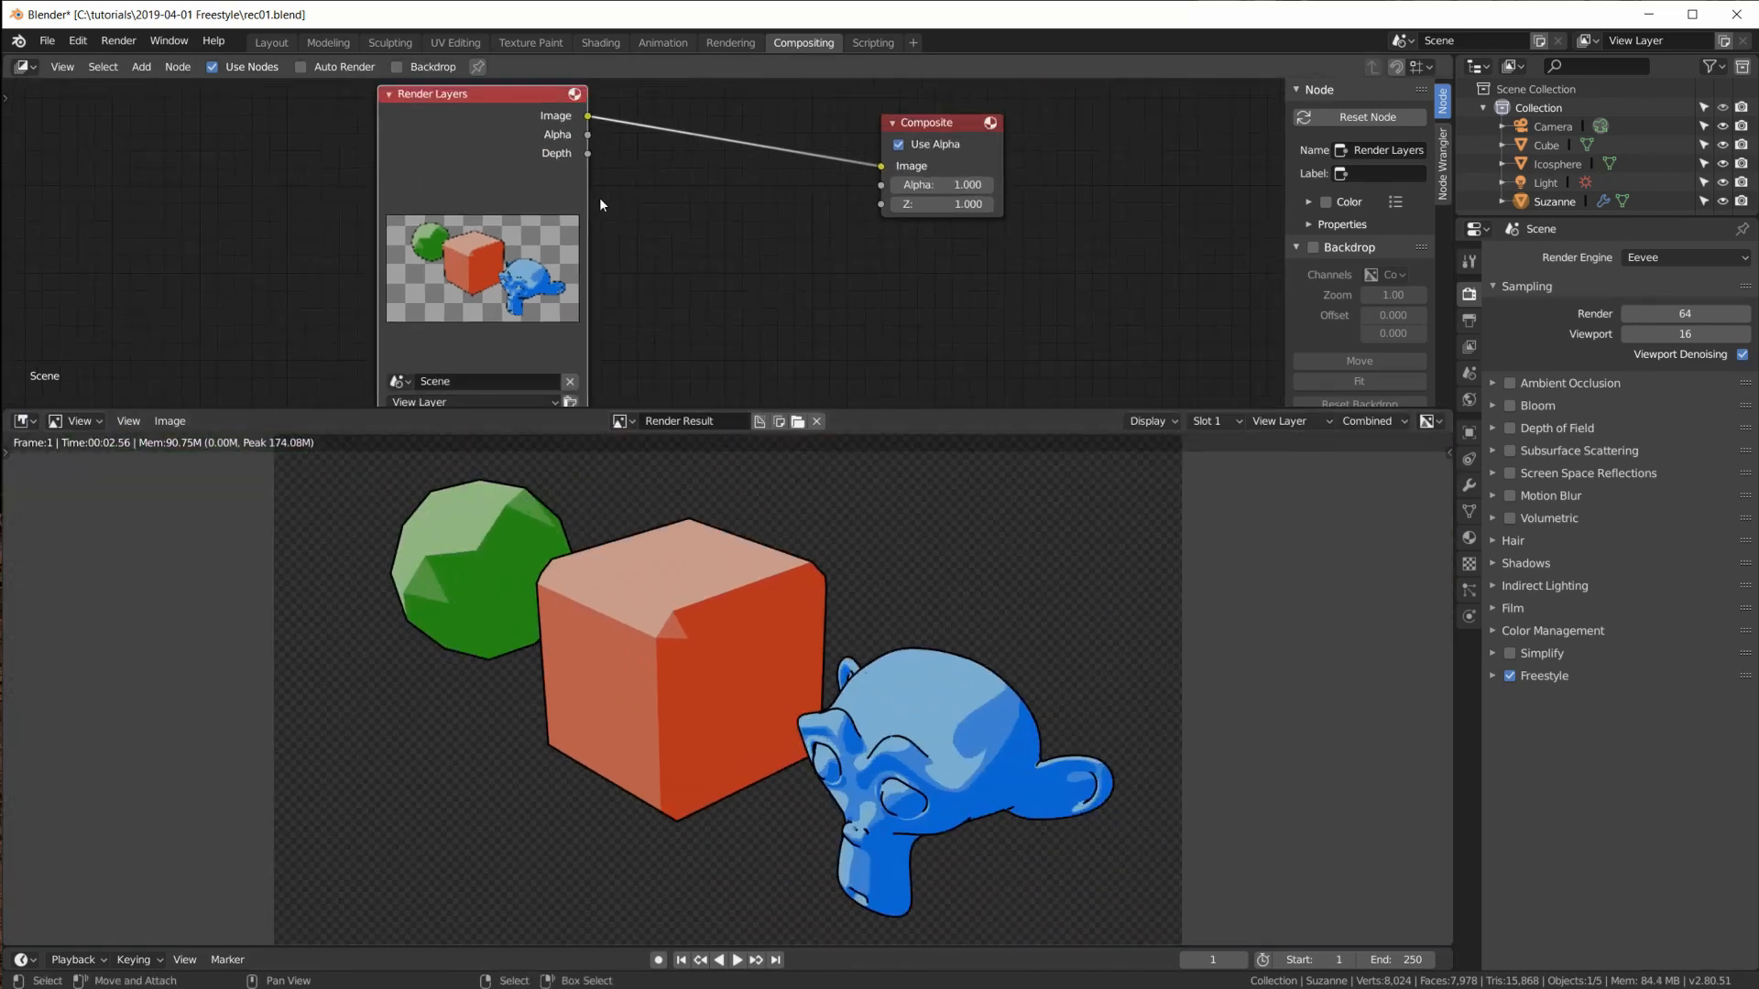
Step: Move the Render Layers node farther from the Composite node and return to the Layout workspace
left_click_drag(478, 95, 381, 101)
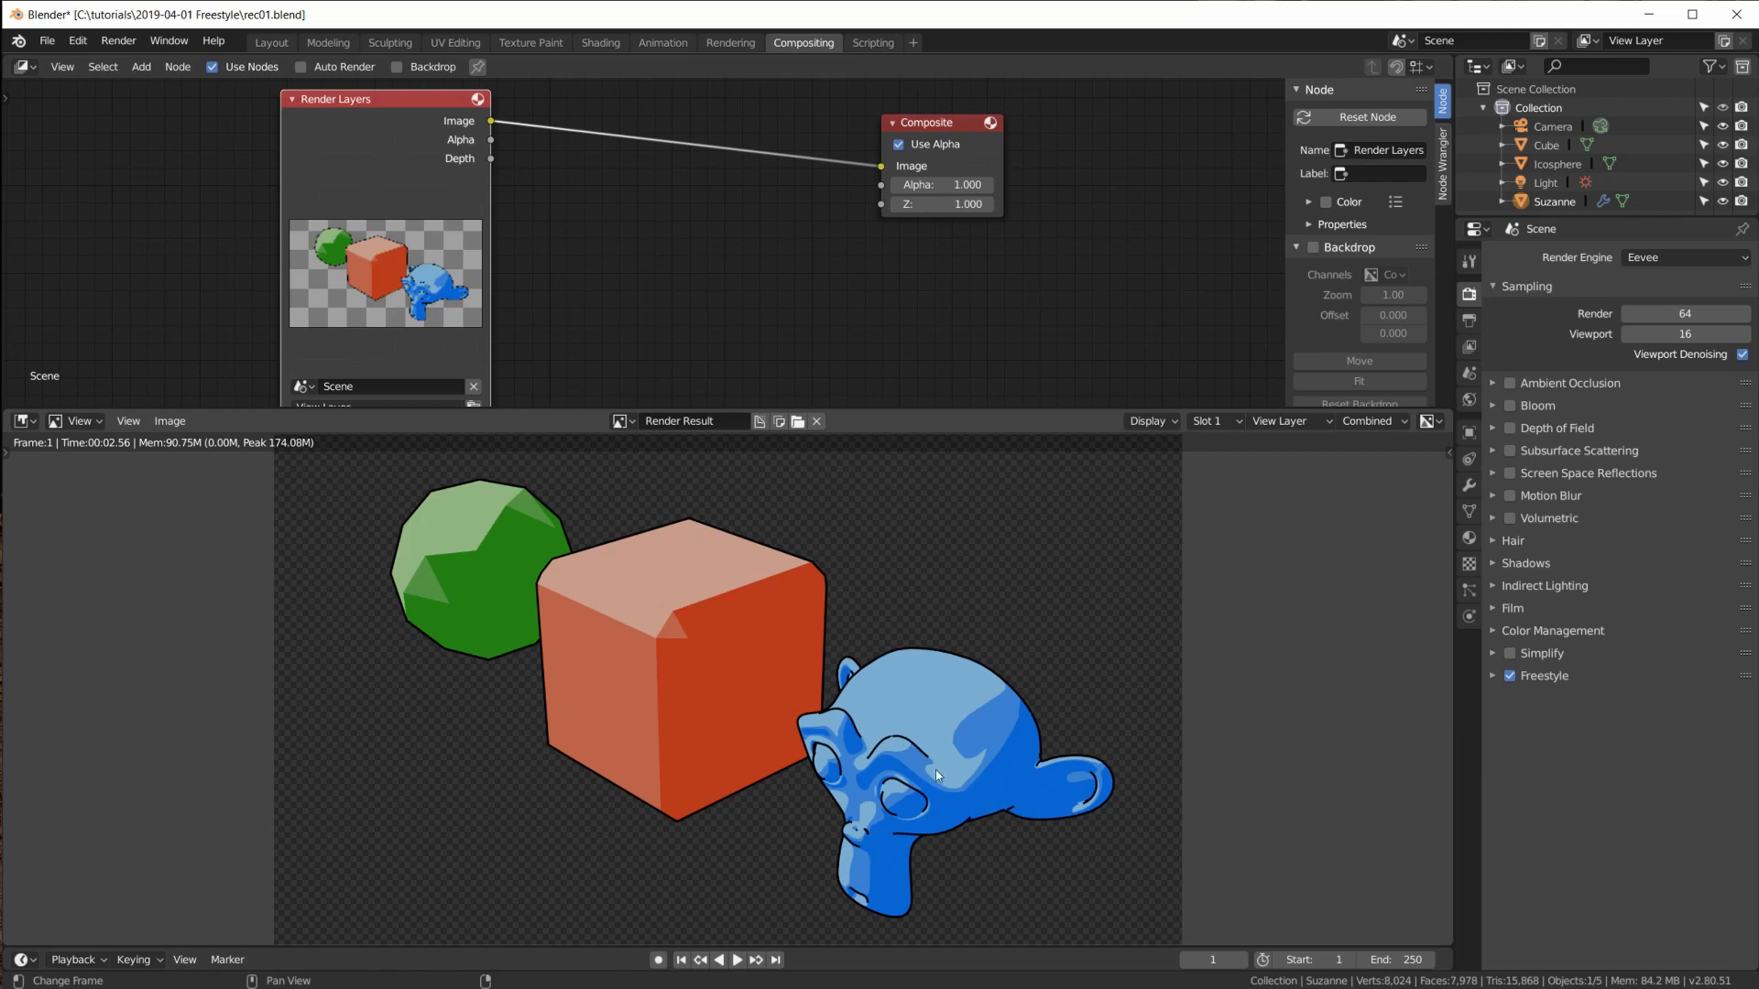
left_click(279, 41)
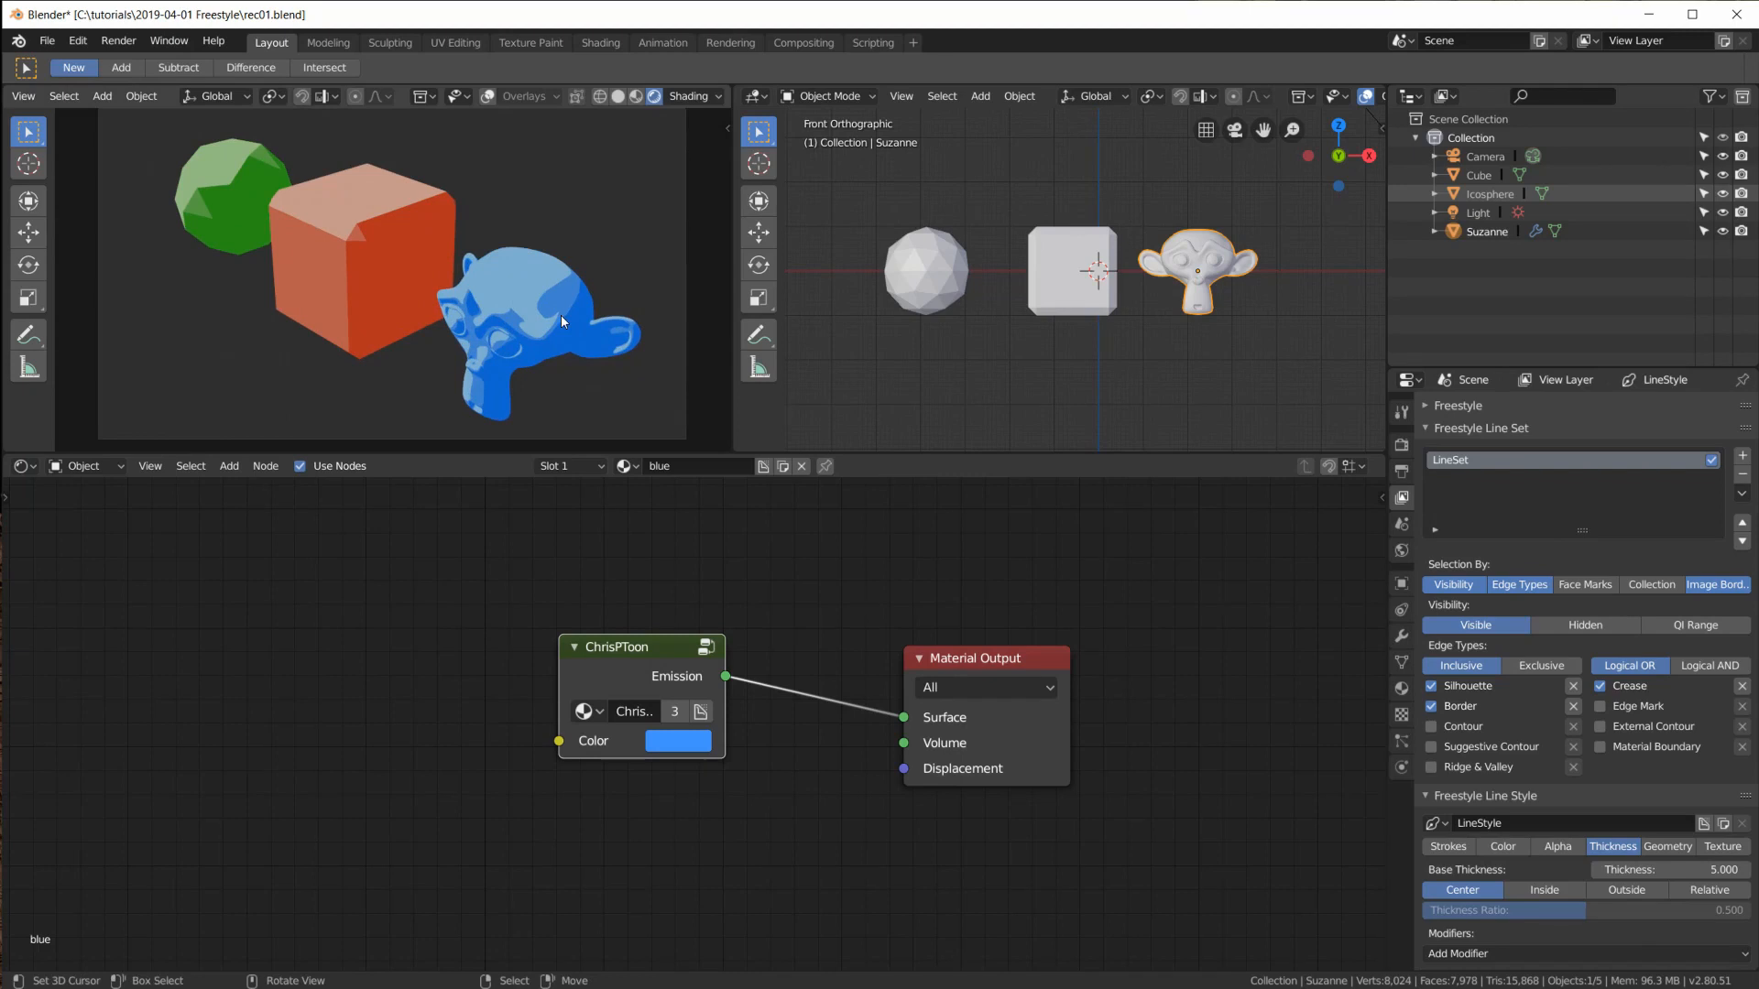
scroll(561, 315, "down", 1)
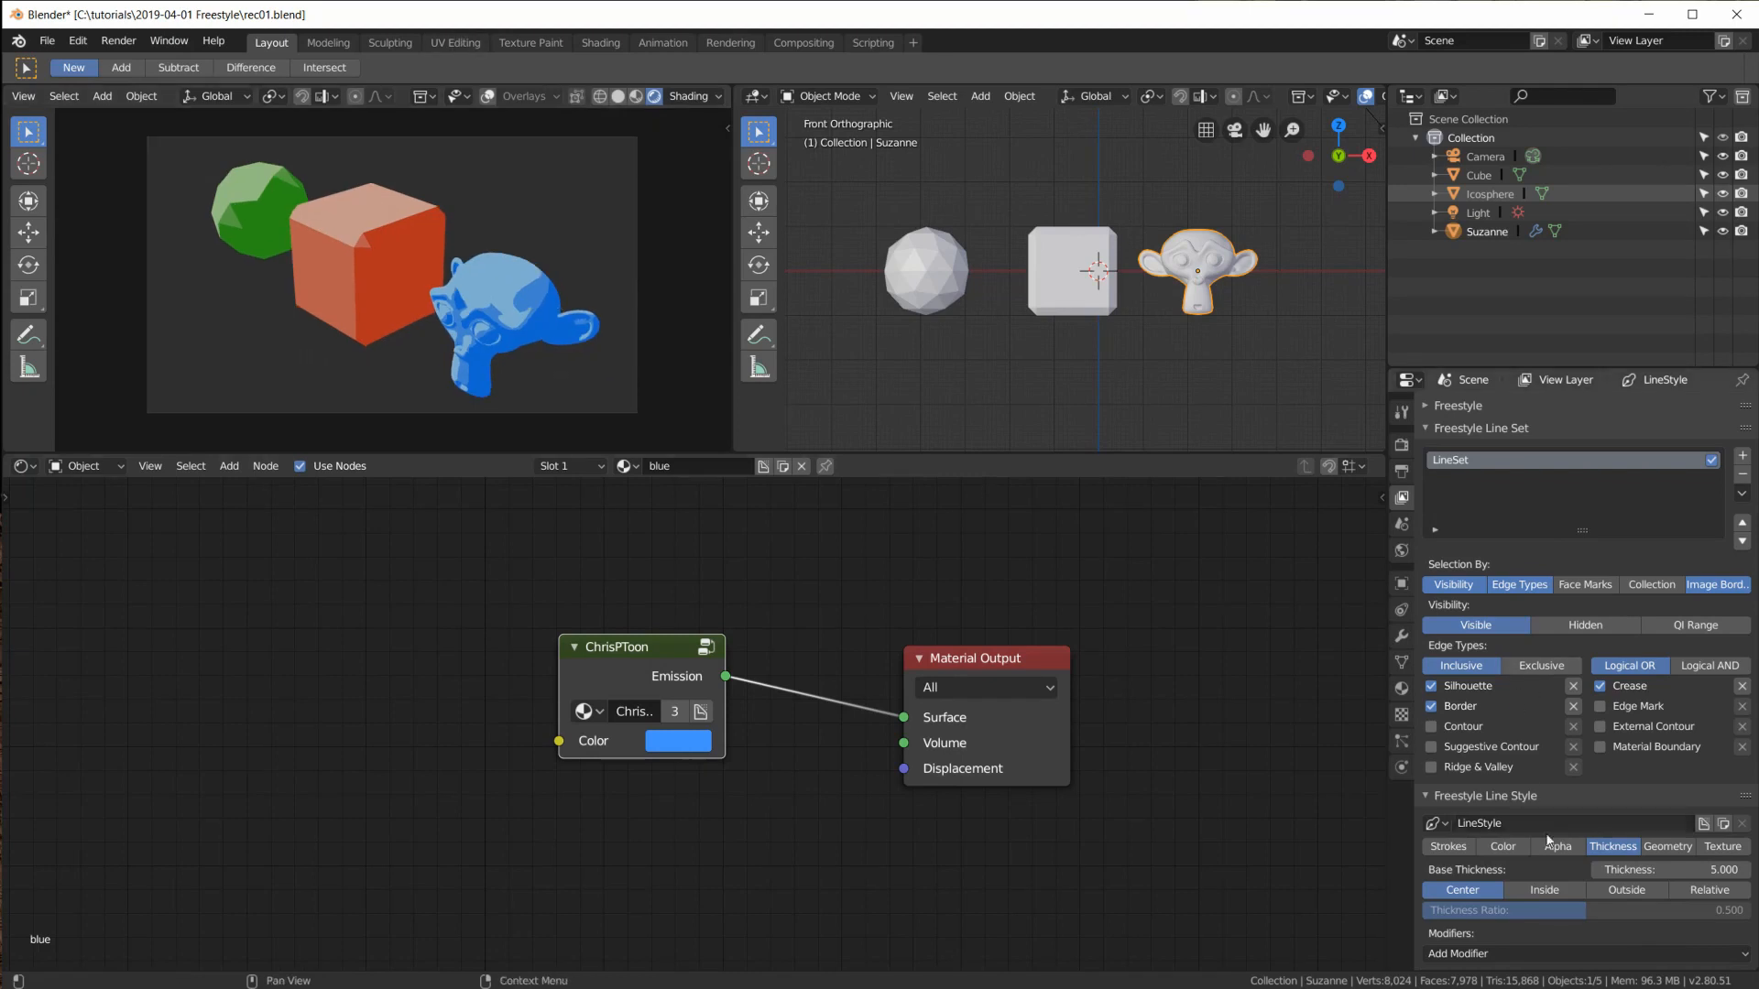
Step: Go to the Compositing workspace, show the View Layer properties and collapse the Freestyle section above the line set settings
left_click(739, 42)
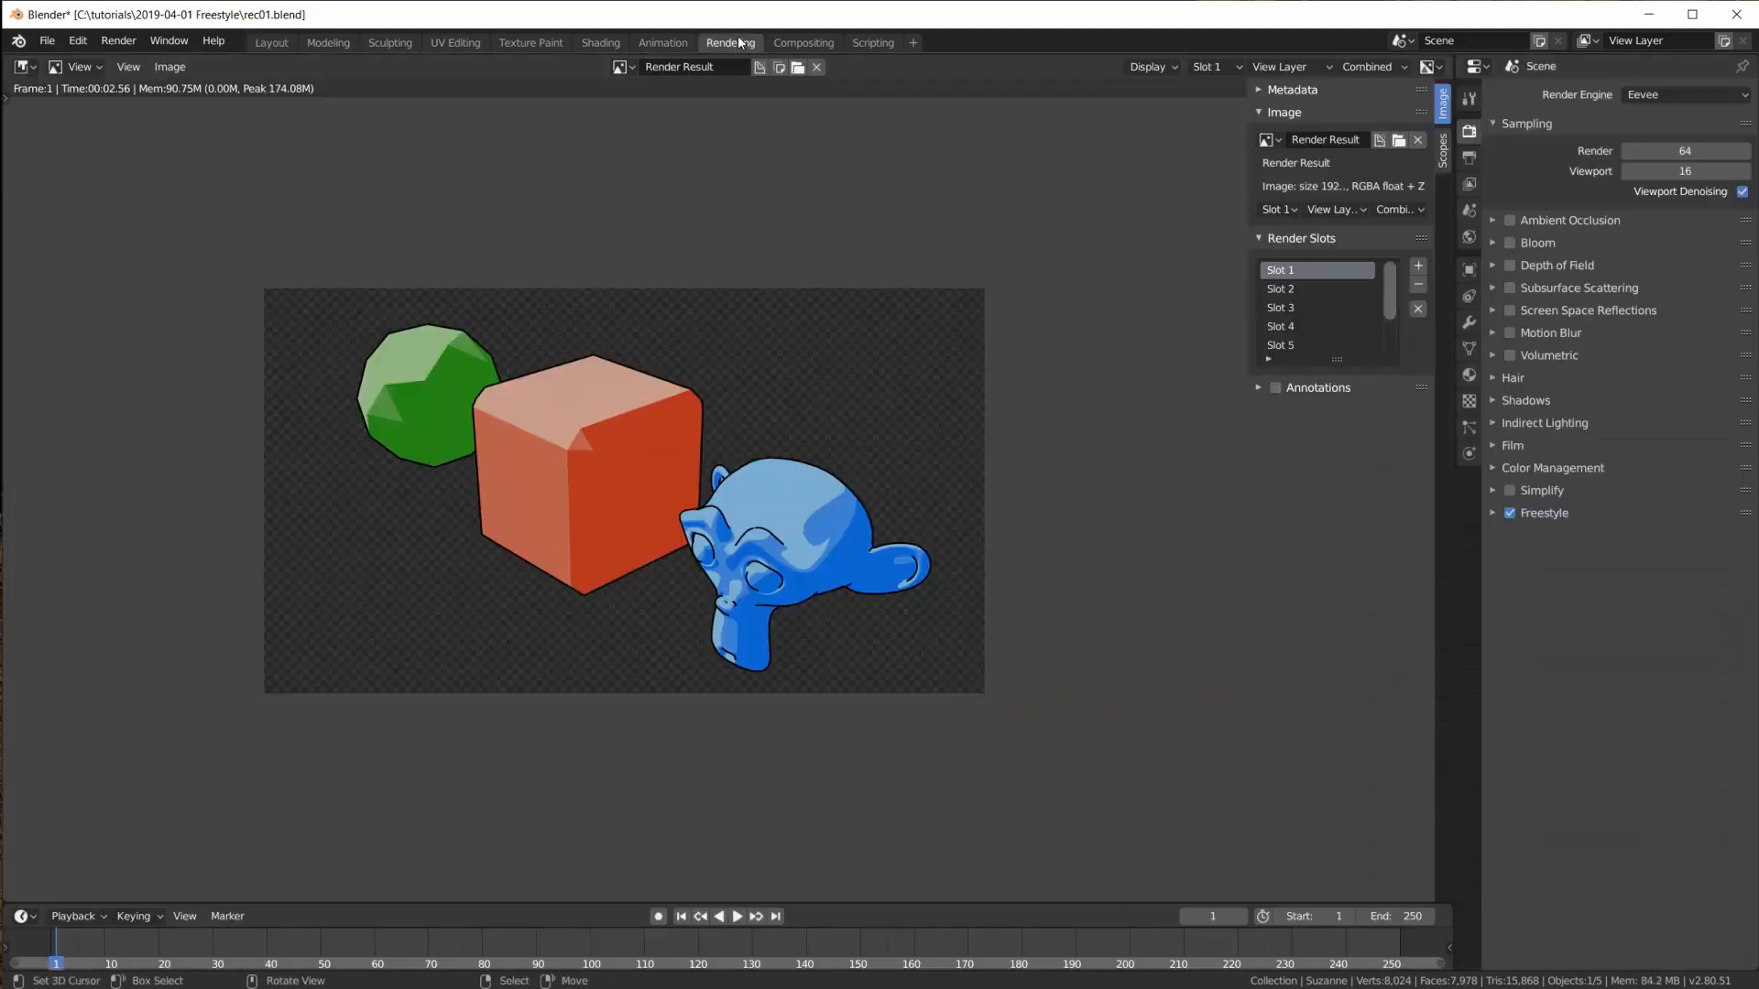
left_click(814, 41)
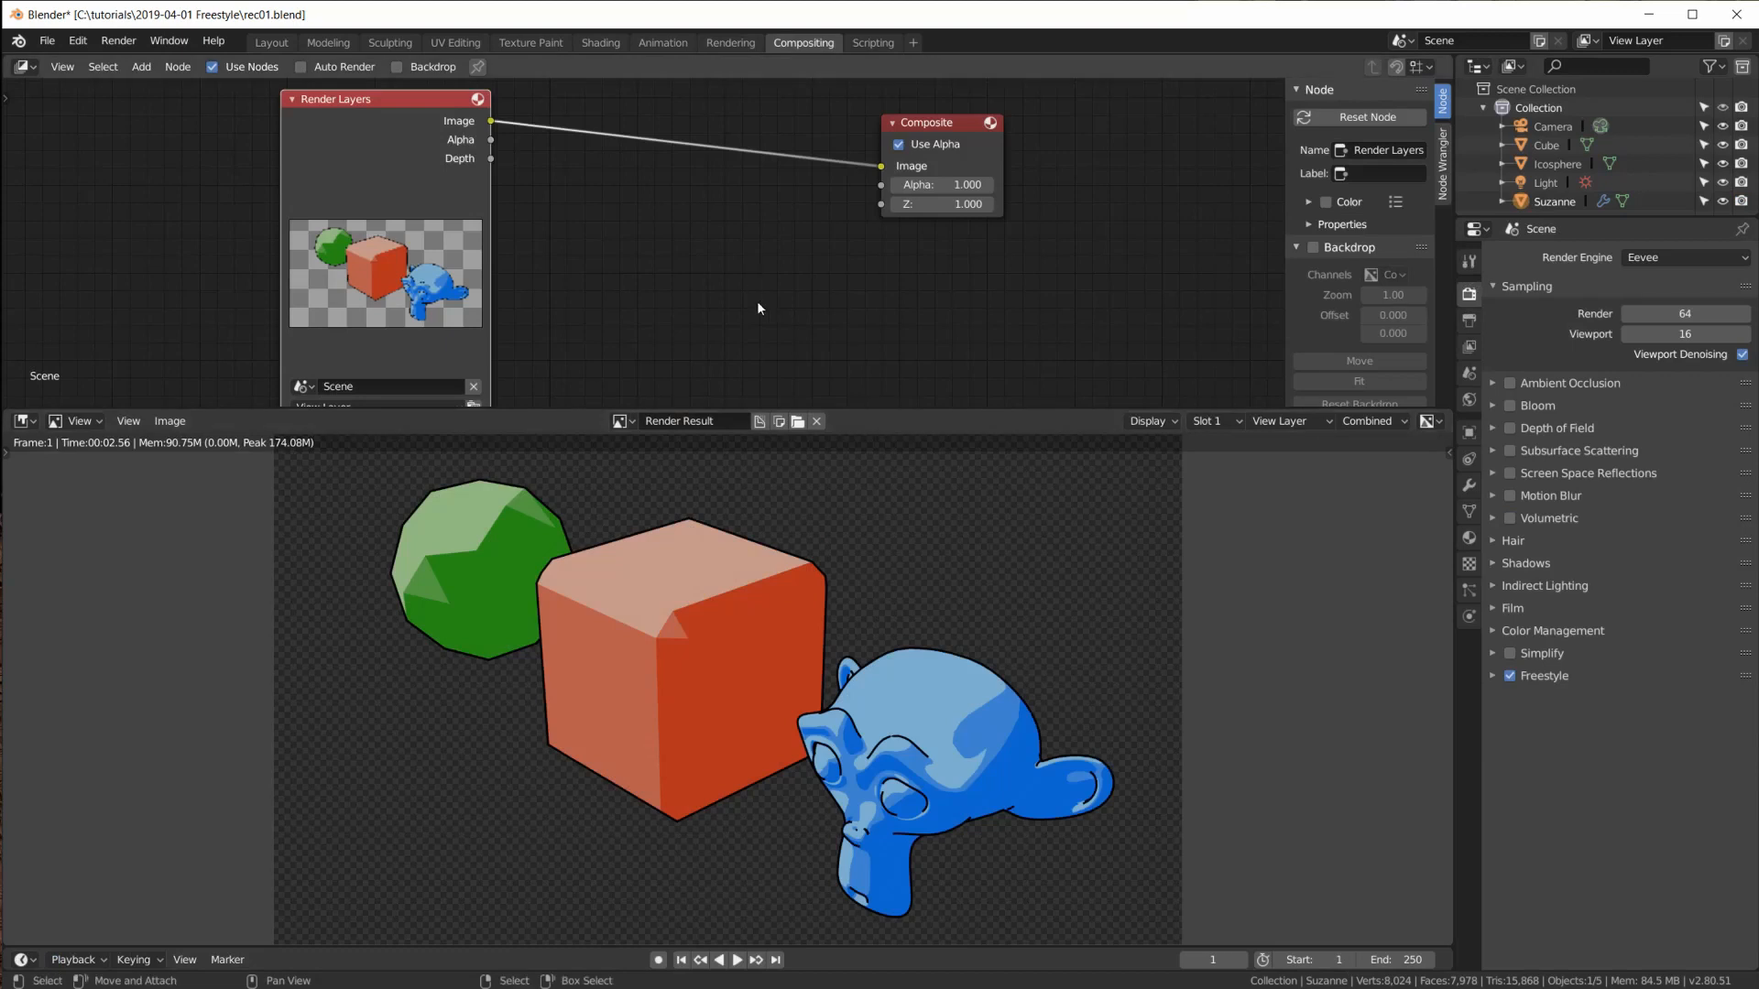
scroll(1008, 476, "up", 1)
left_click(1470, 347)
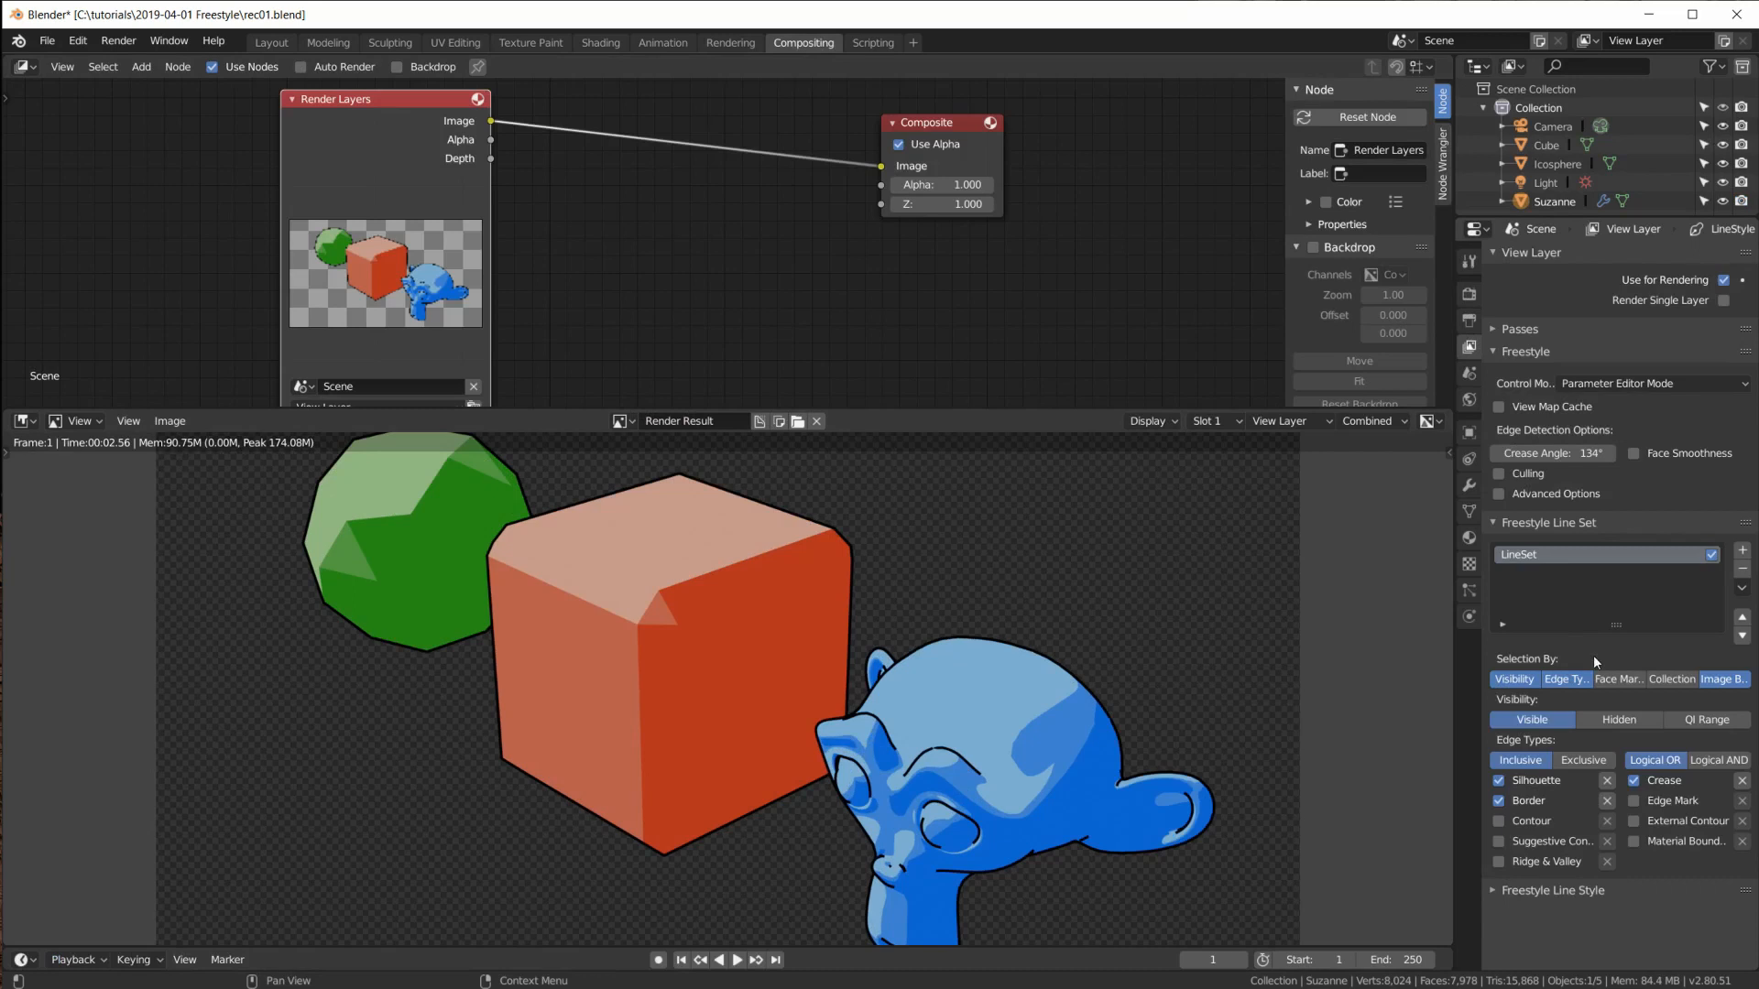
left_click(1497, 355)
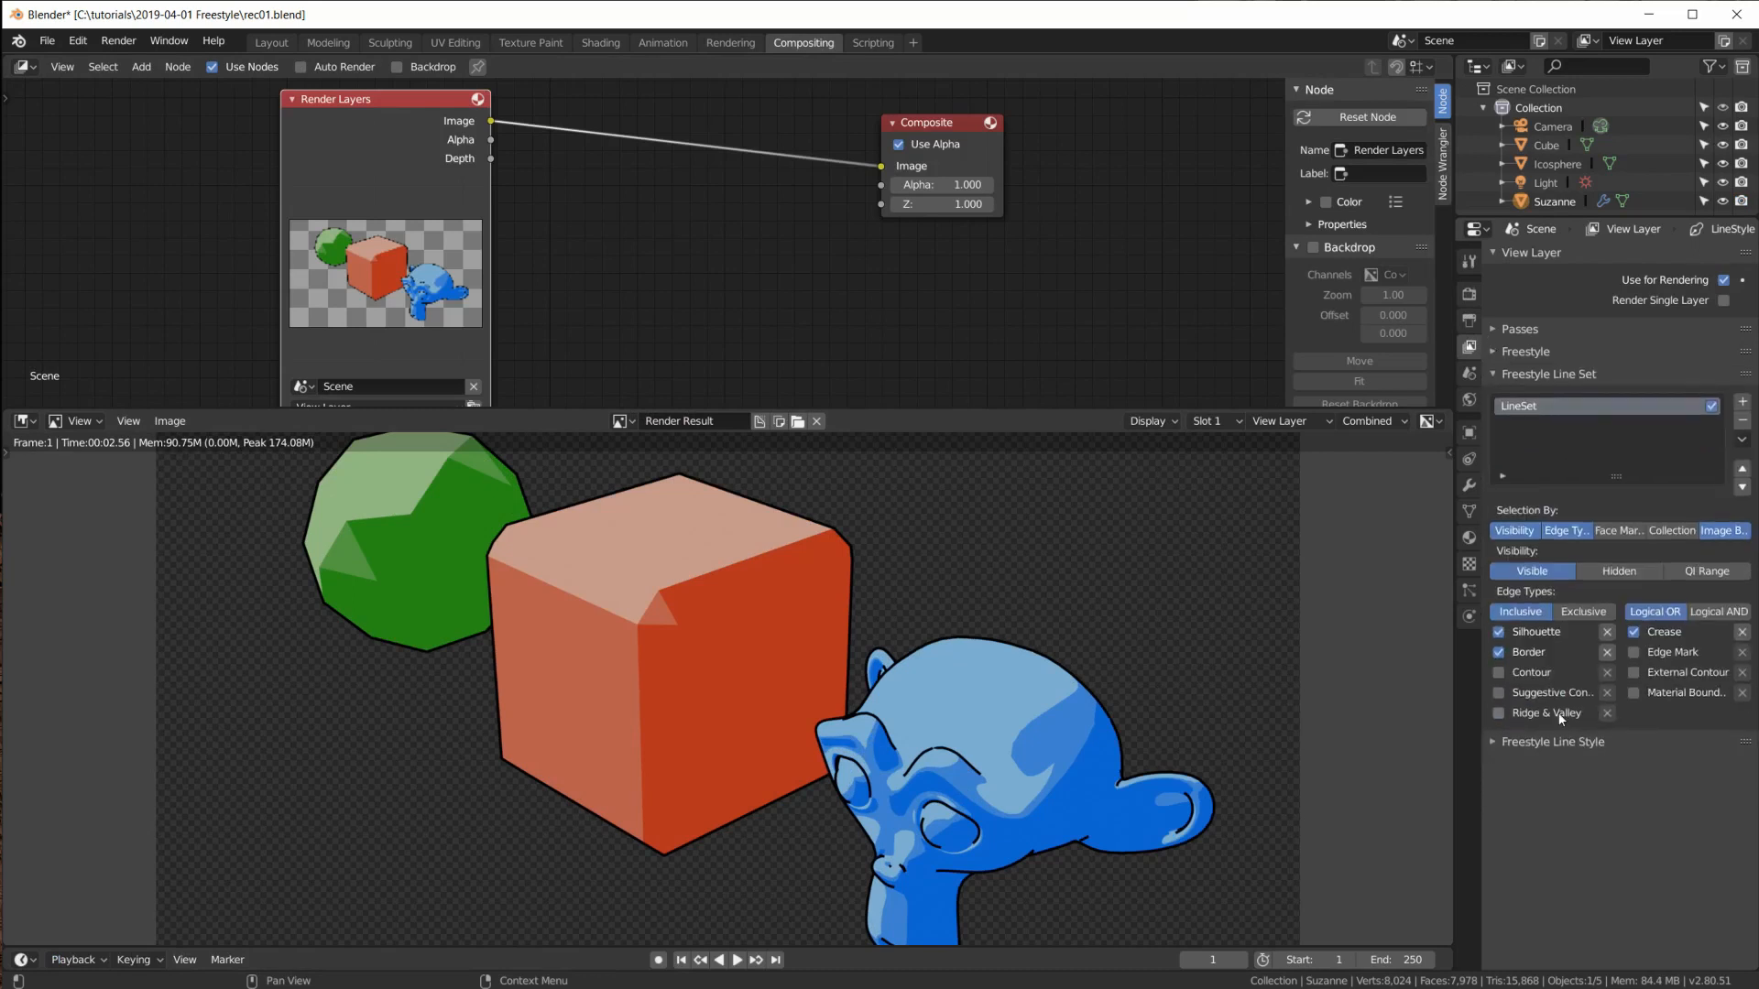
Step: Expand the Freestyle Line Style settings, collapse the Line Set section and widen the Properties editor
scroll(1008, 751, "up", 2)
scroll(929, 770, "down", 1)
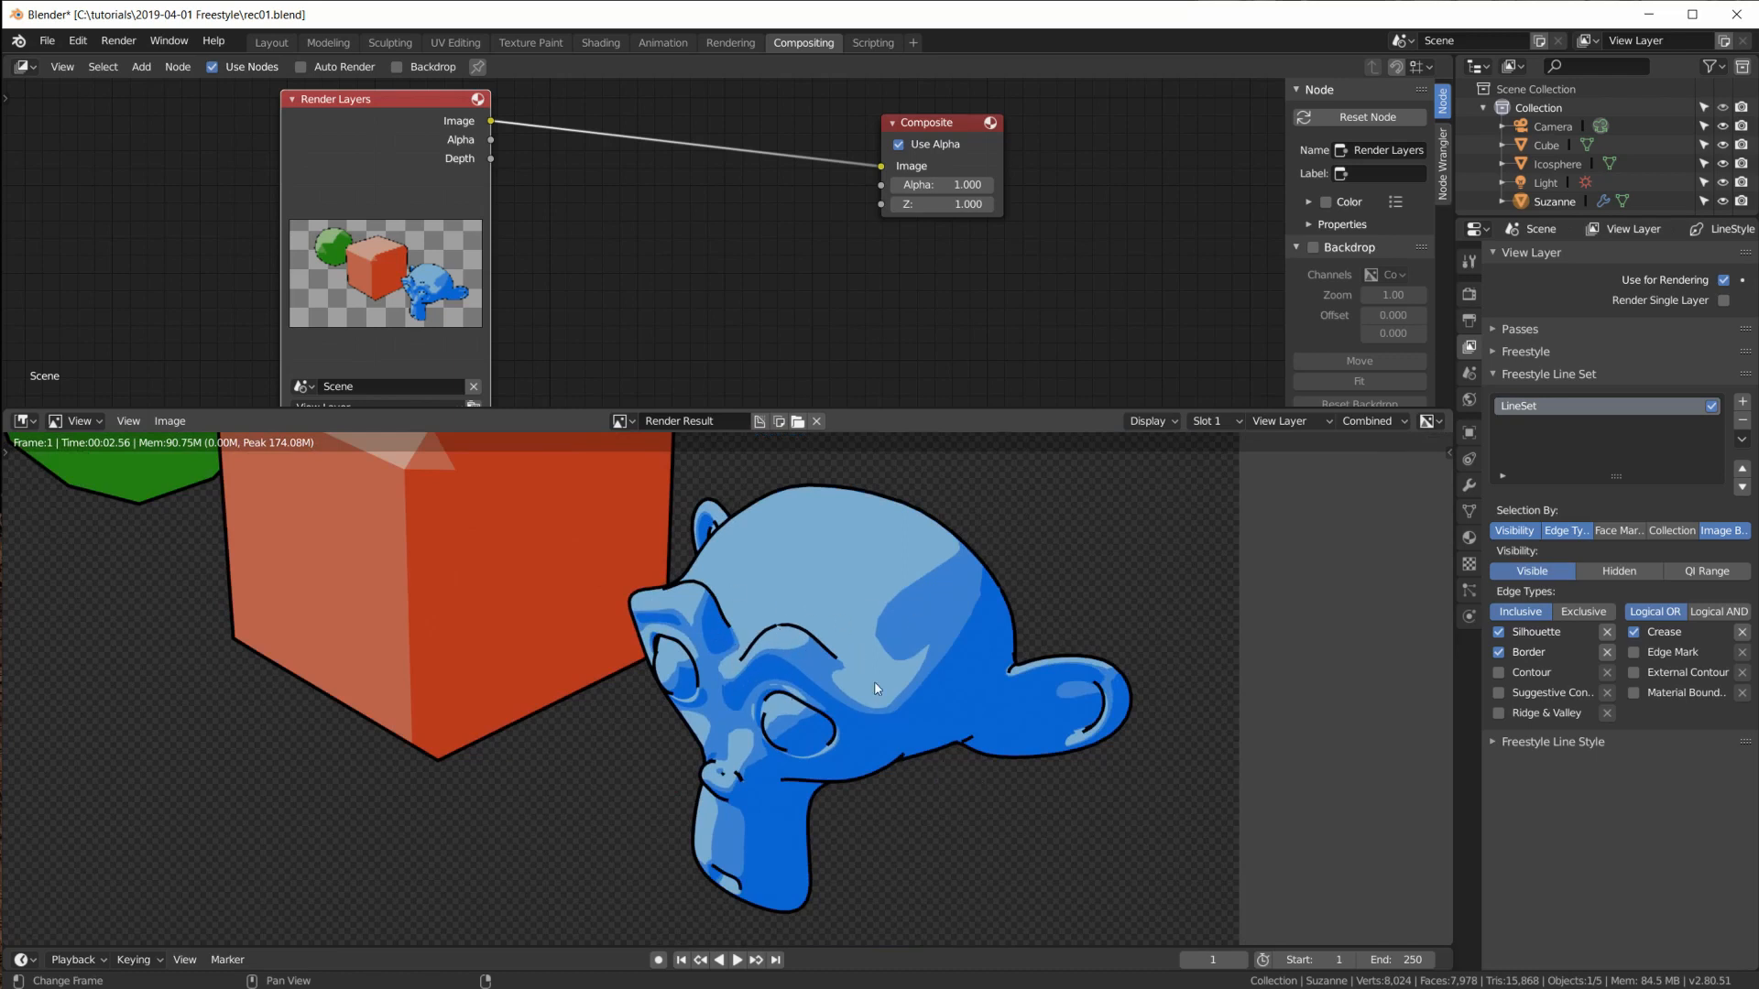
scroll(861, 680, "down", 1)
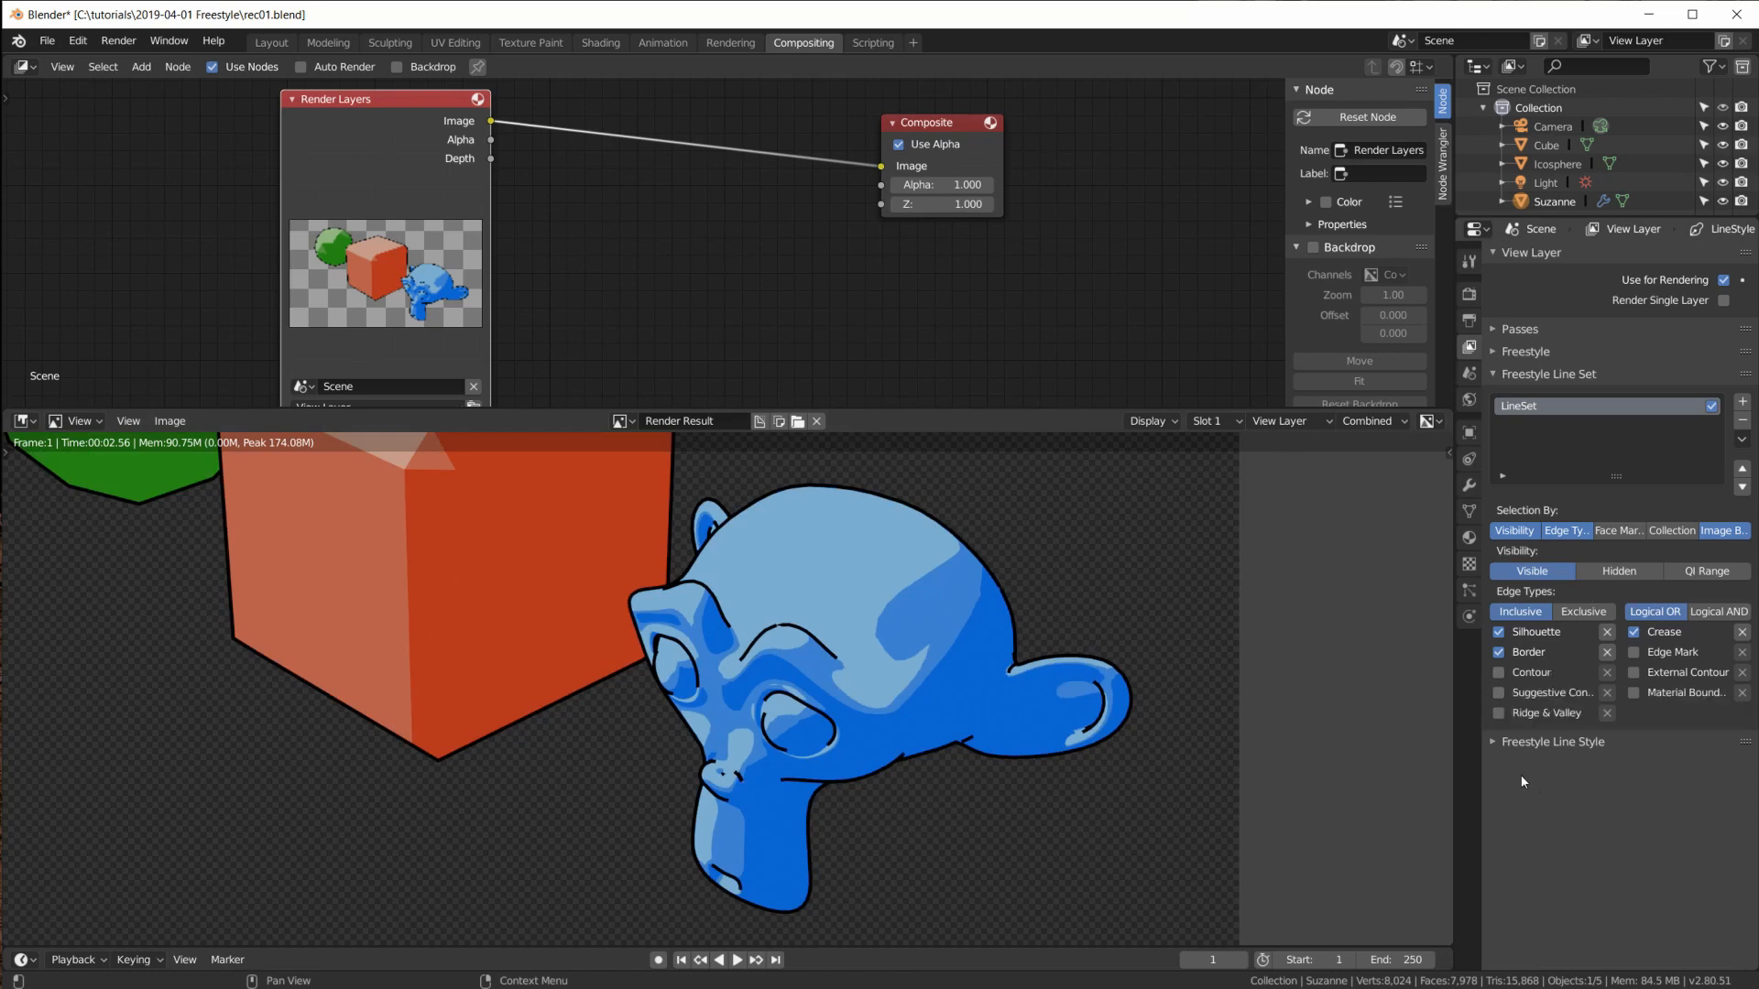
left_click(1495, 742)
left_click(1513, 375)
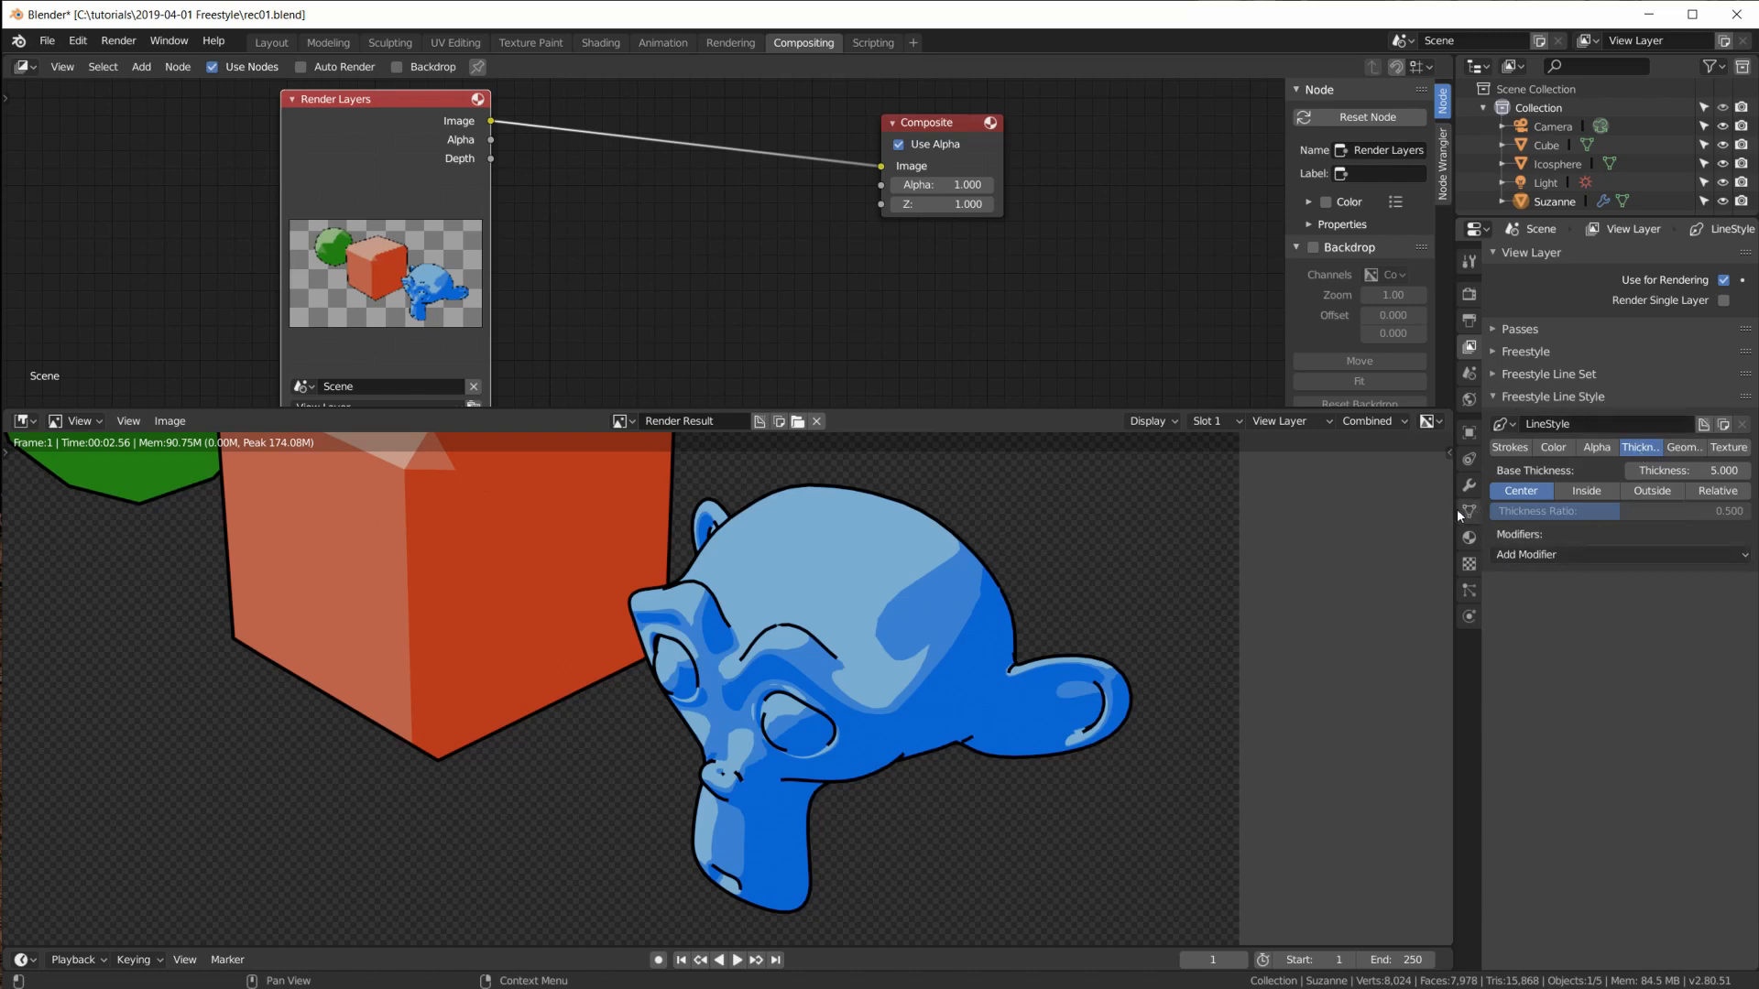
left_click_drag(1456, 508, 1343, 513)
Step: Add an Along Stroke thickness modifier to the line style with Multiply blending and Curve mapping
left_click(1466, 536)
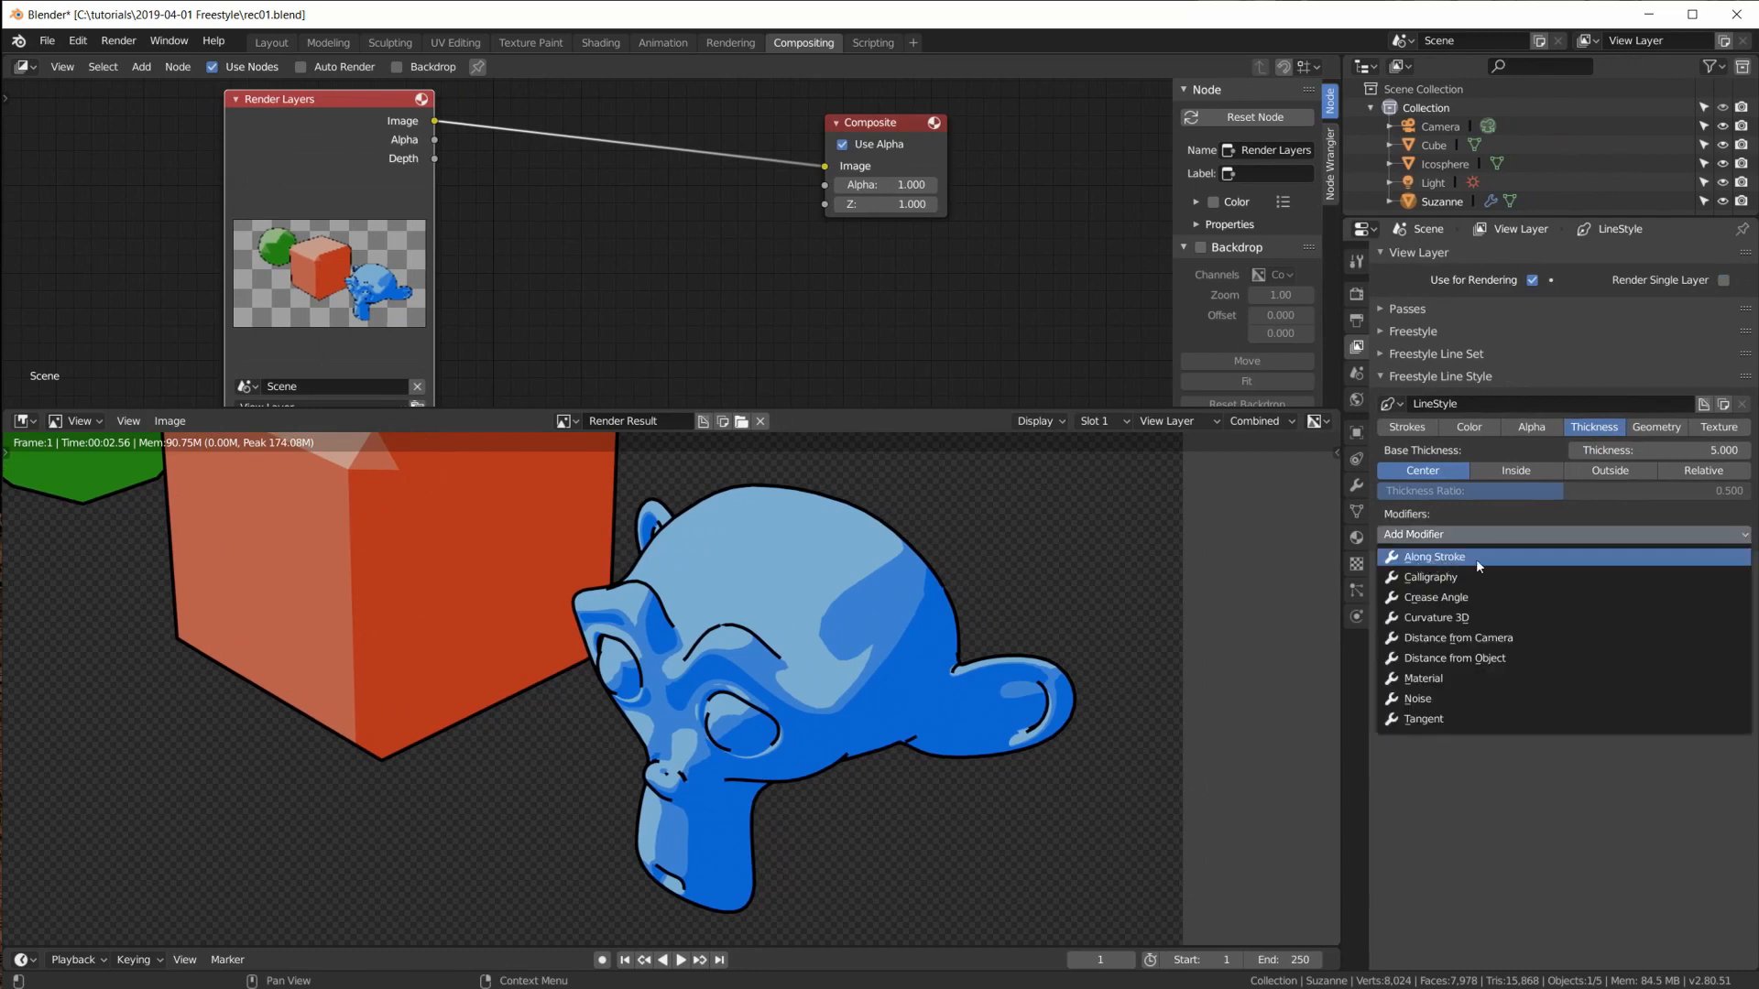
left_click(1476, 559)
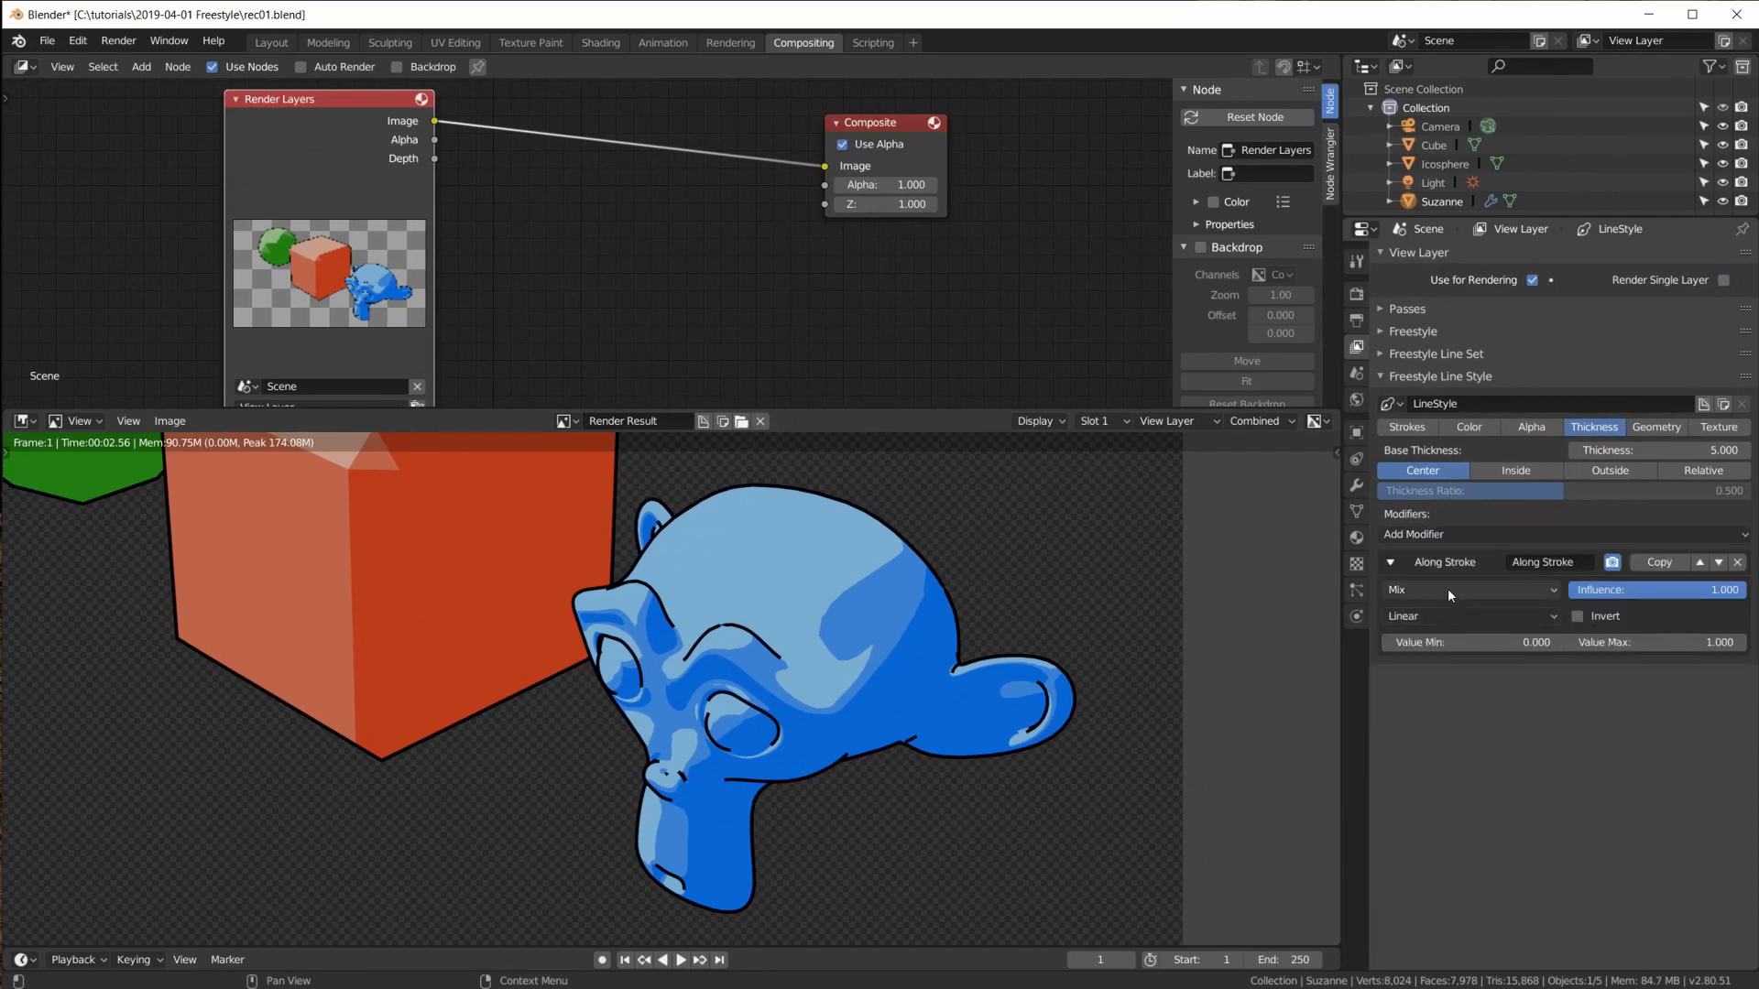
left_click(1447, 588)
left_click(1444, 674)
left_click(1437, 624)
left_click(1434, 658)
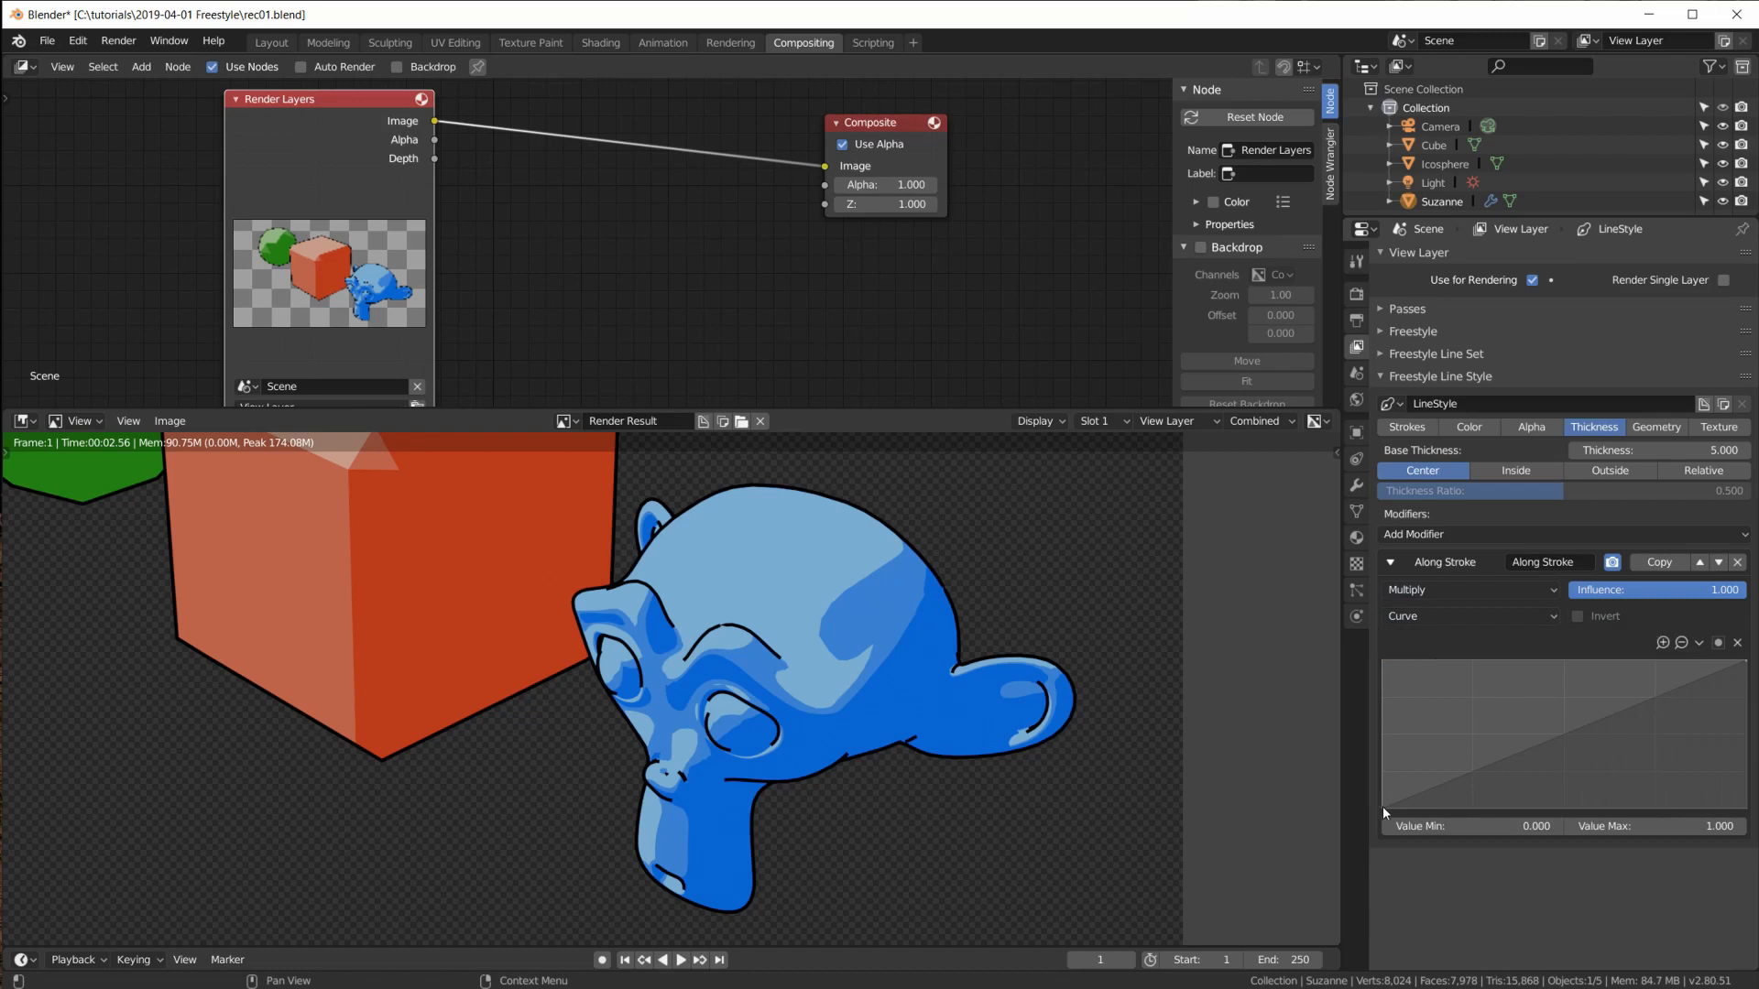
Step: Shape the thickness curve with an auto-clamped point at about X 0.22, Y 0.965, and lower the end point to zero
mouse_move(1427, 771)
left_mouse_down()
mouse_move(1511, 705)
mouse_move(1477, 671)
left_mouse_up()
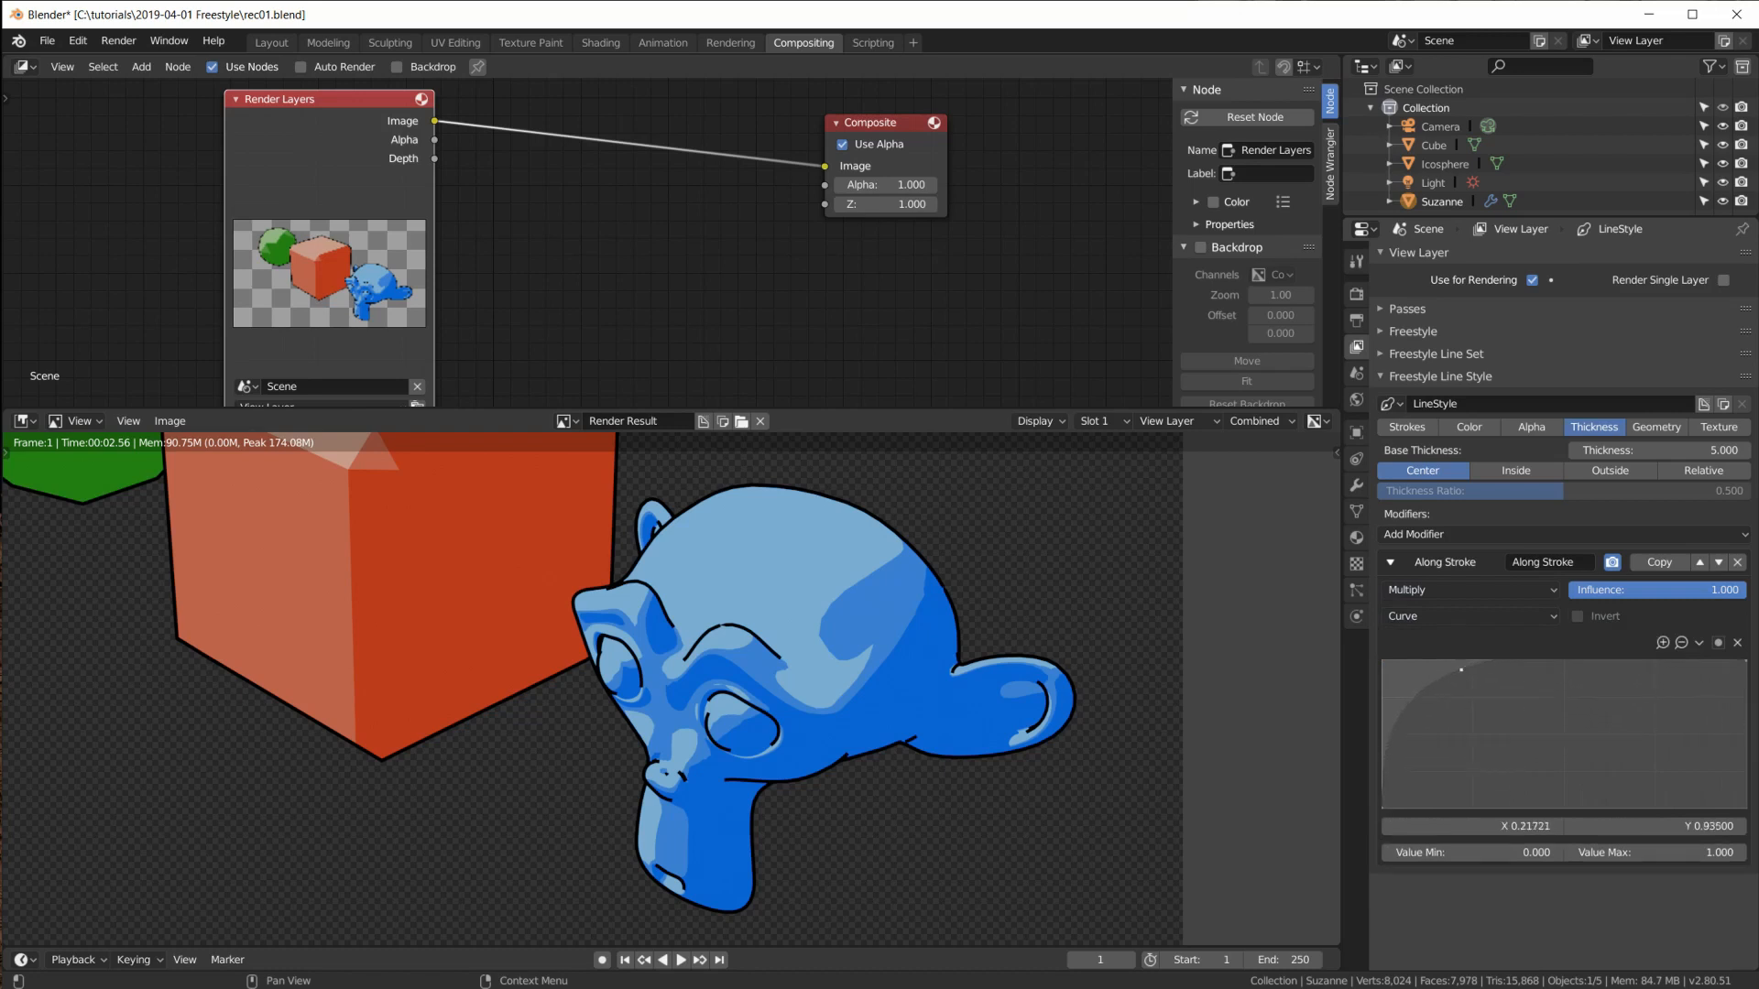
left_click_drag(1746, 662, 1746, 807)
mouse_move(1461, 671)
left_mouse_down()
mouse_move(1475, 664)
mouse_move(1461, 665)
left_mouse_up()
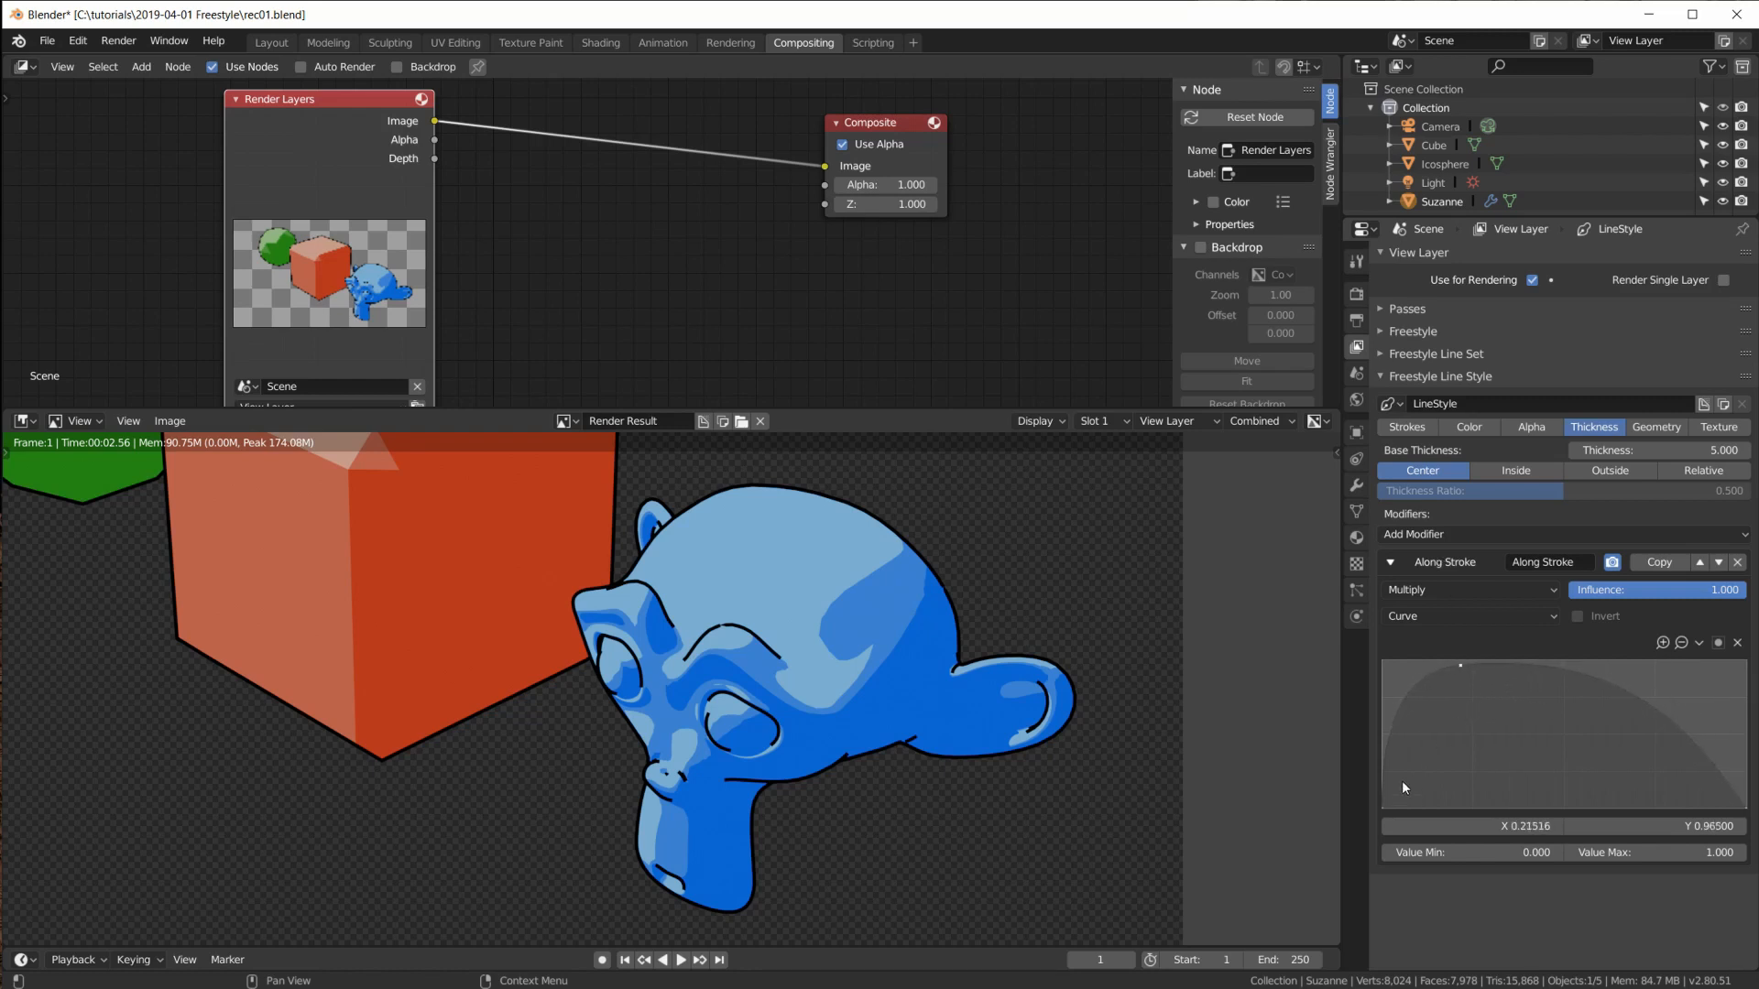
scroll(799, 678, "up", 1)
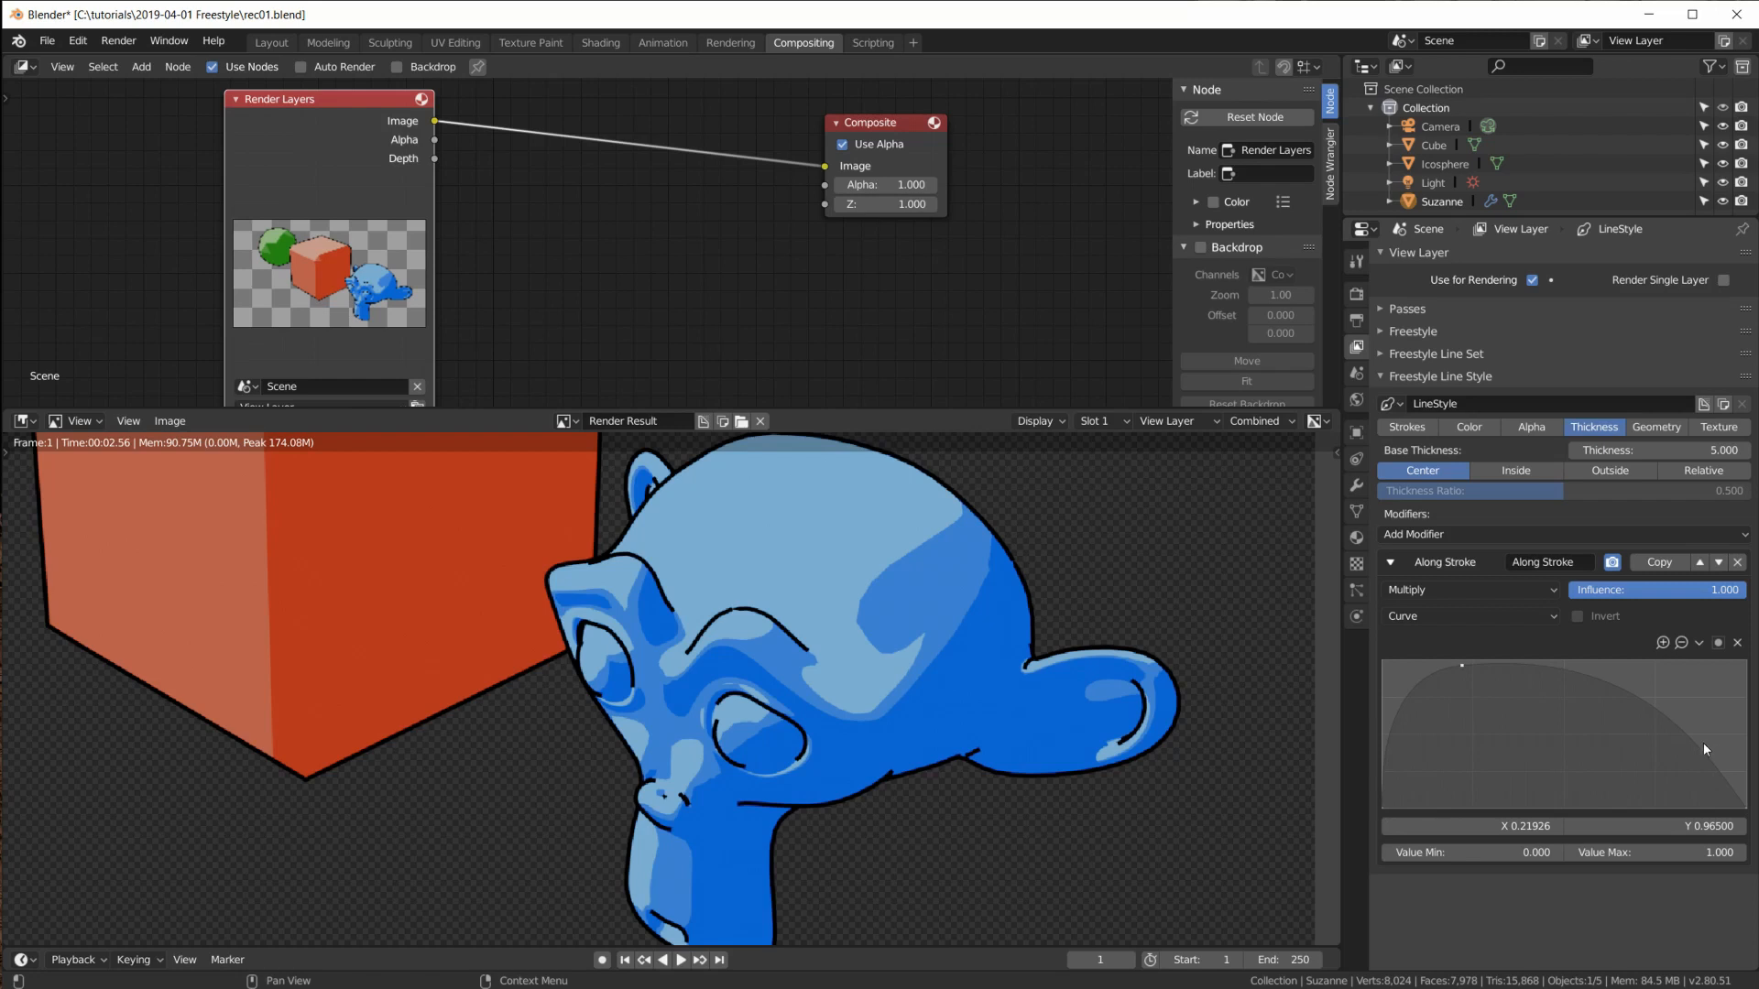
left_click(1700, 645)
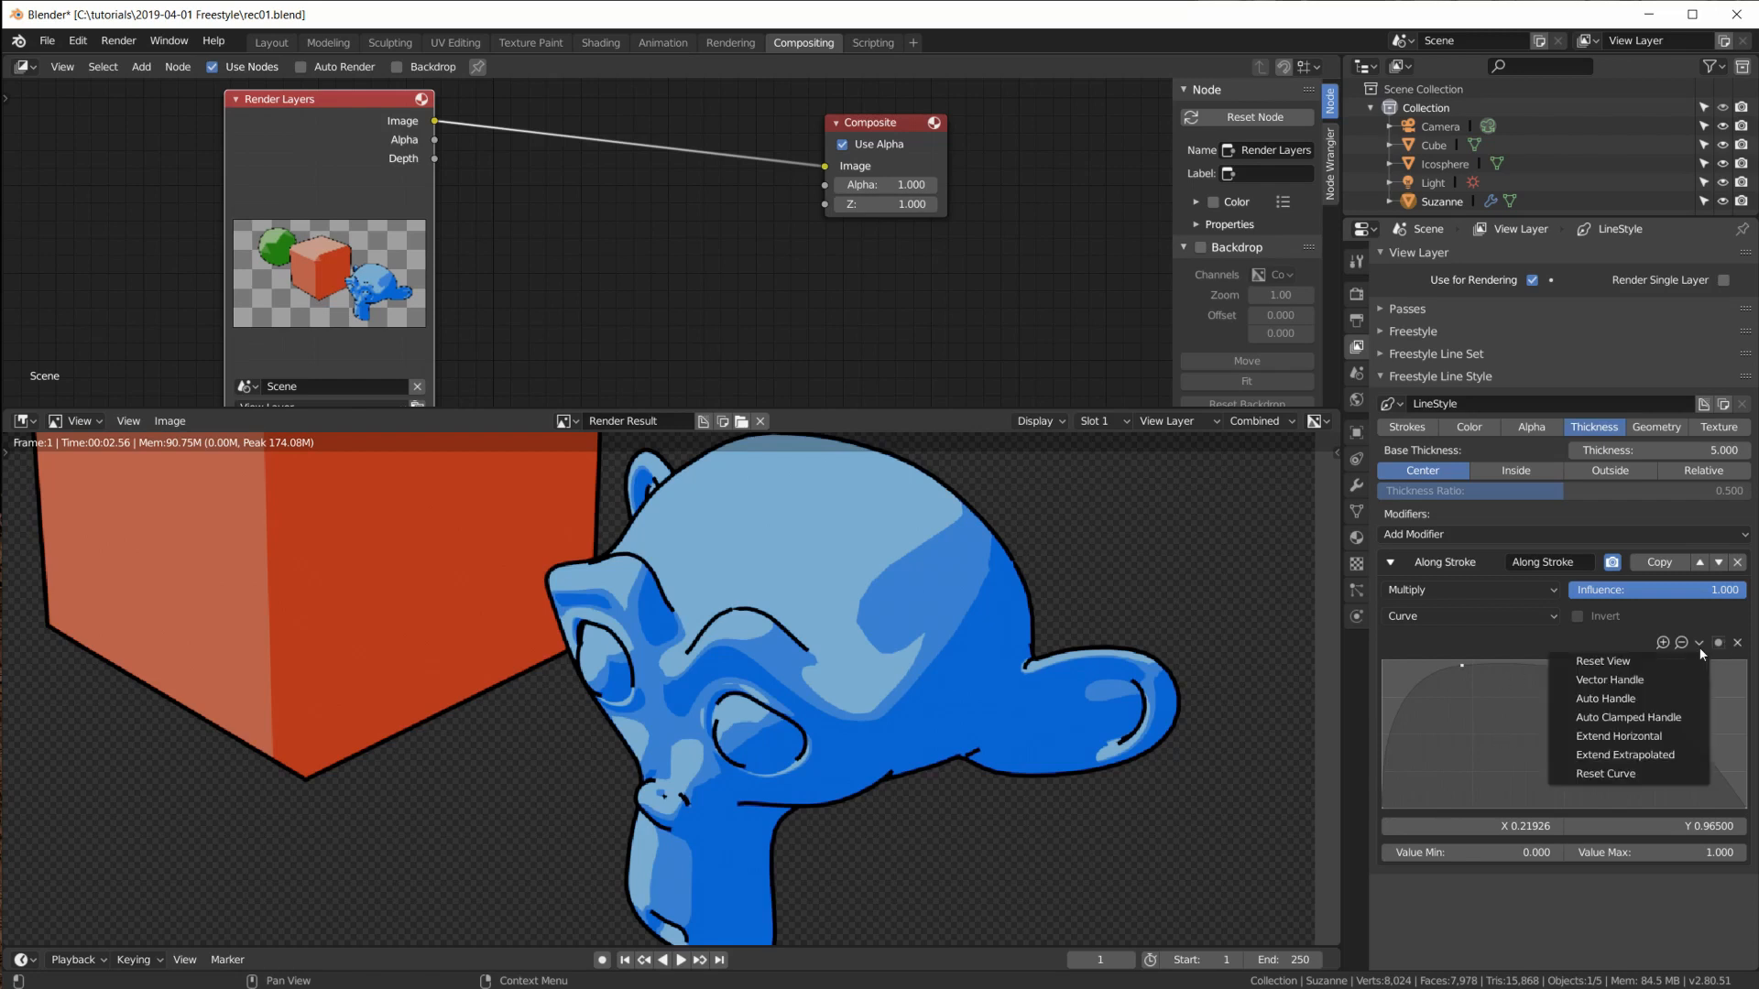
left_click(1661, 719)
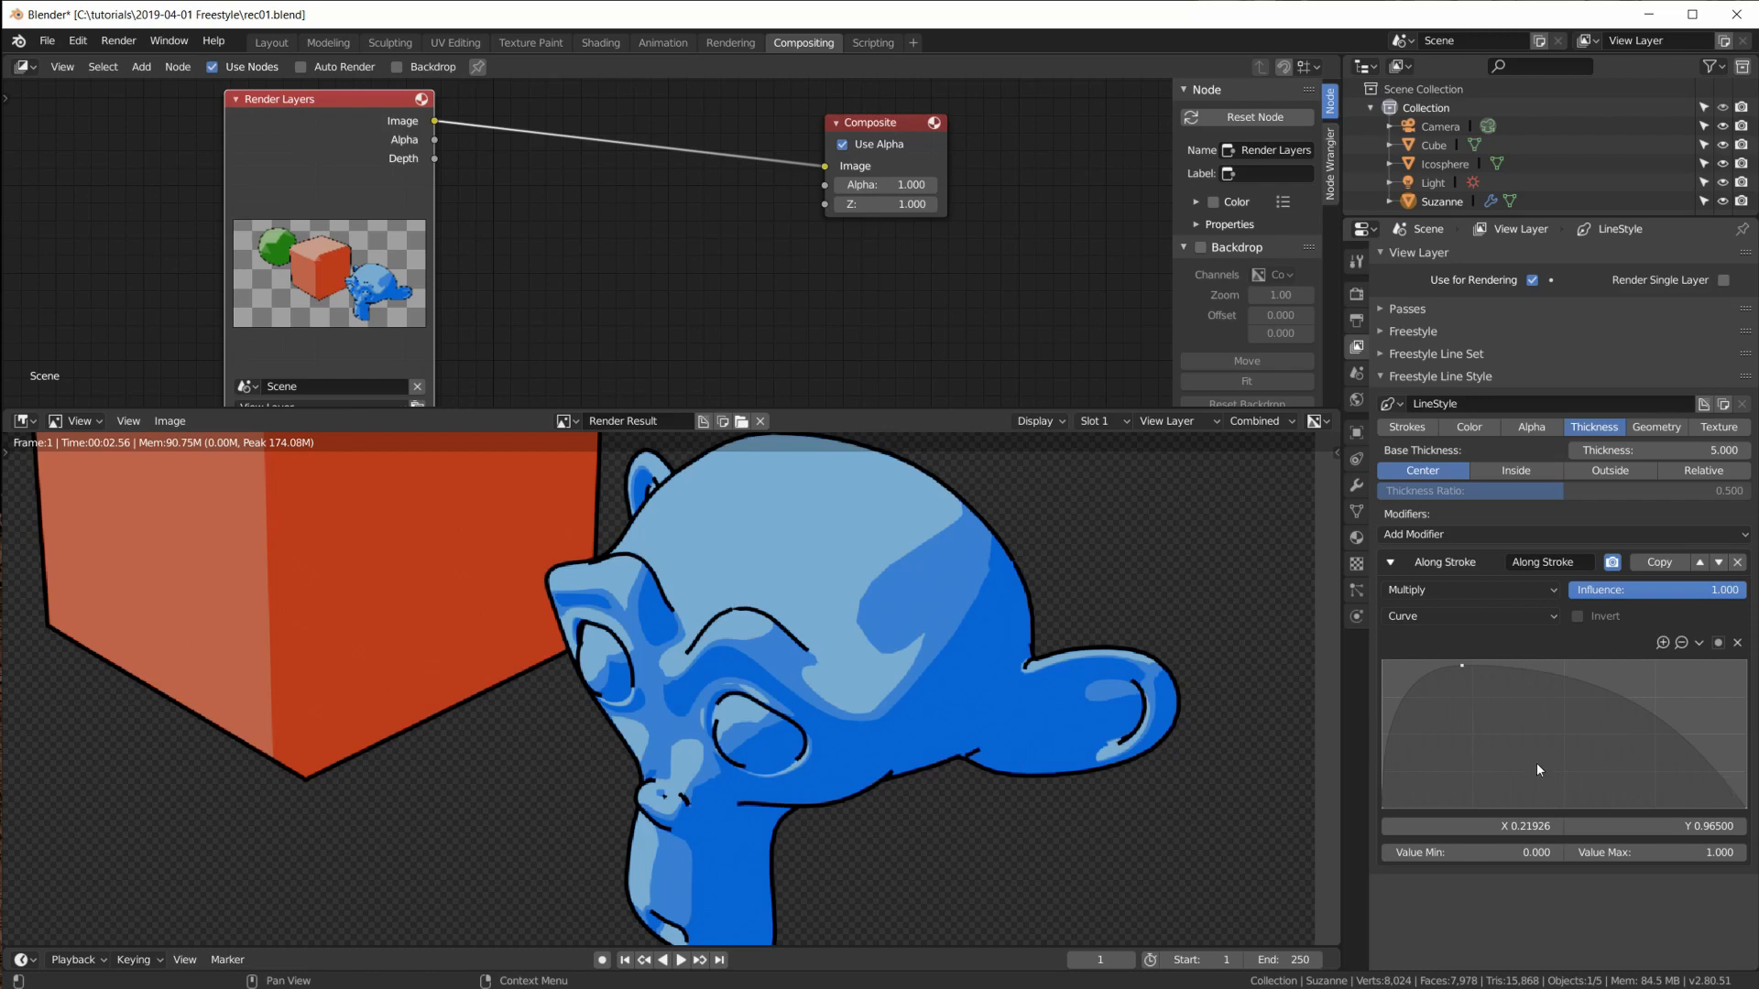
Step: Render the scene, inspect the stroke ends around Suzanne's eyes, brows and nose, and close the render window
key("F12")
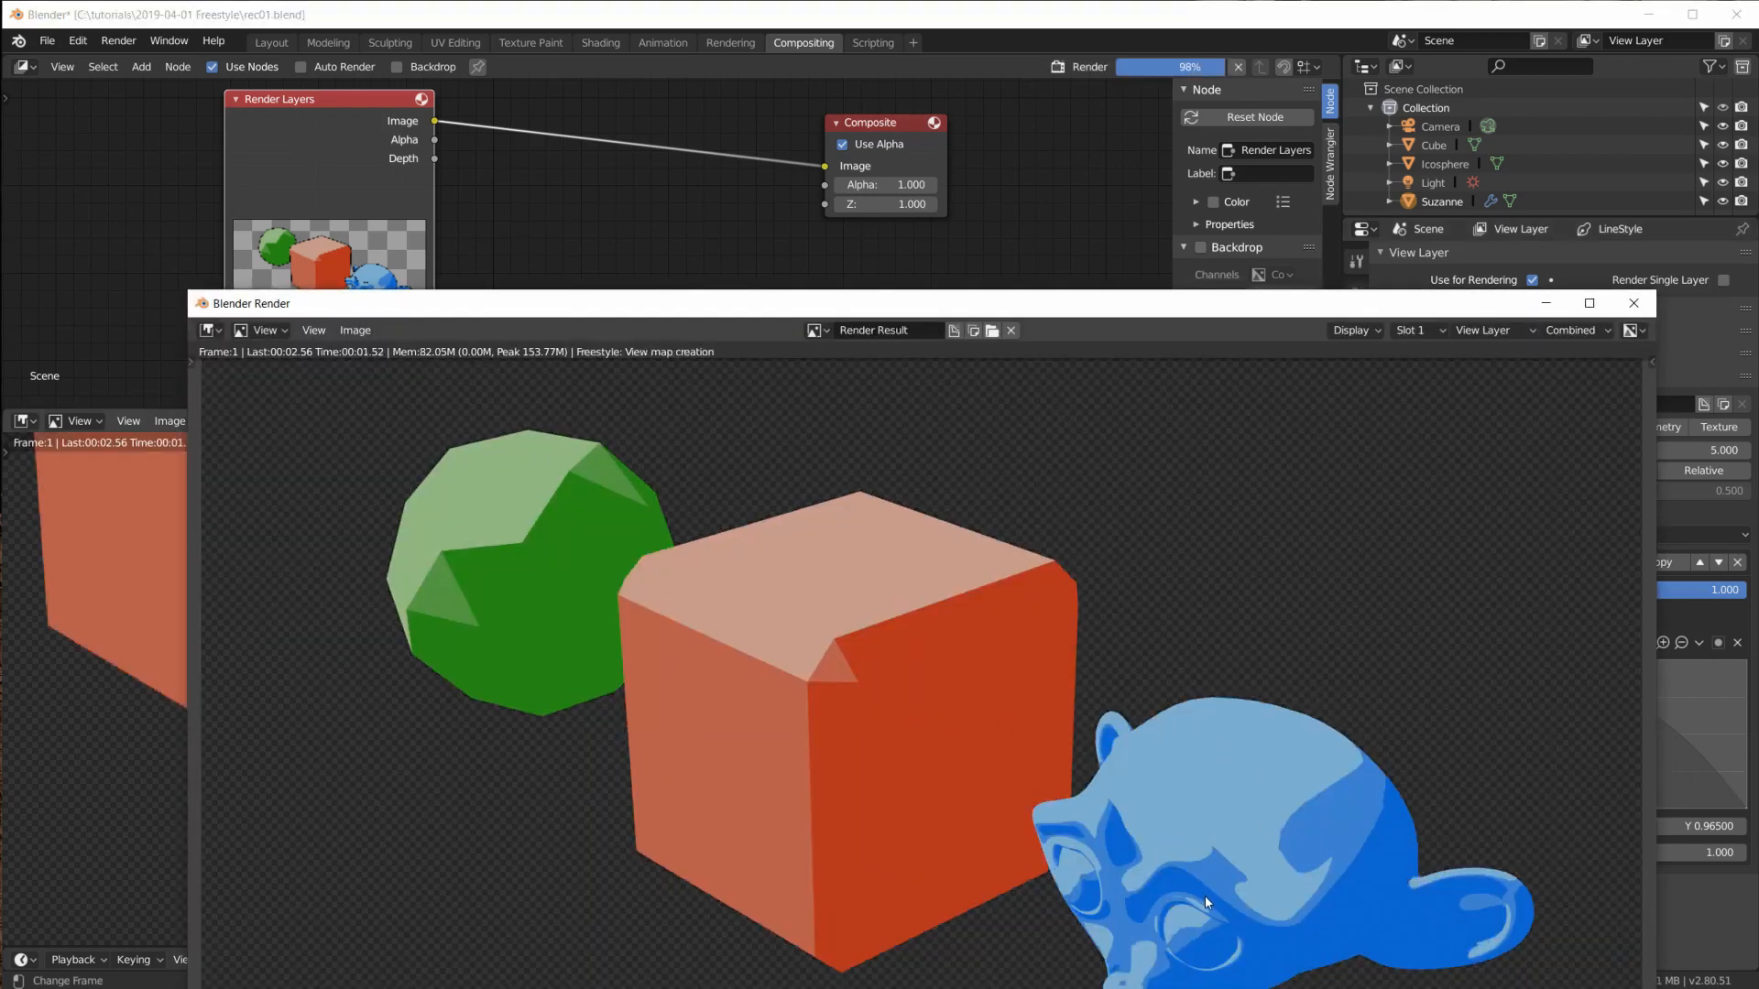
scroll(1207, 898, "up", 6)
middle_click_drag(1376, 854, 651, 596)
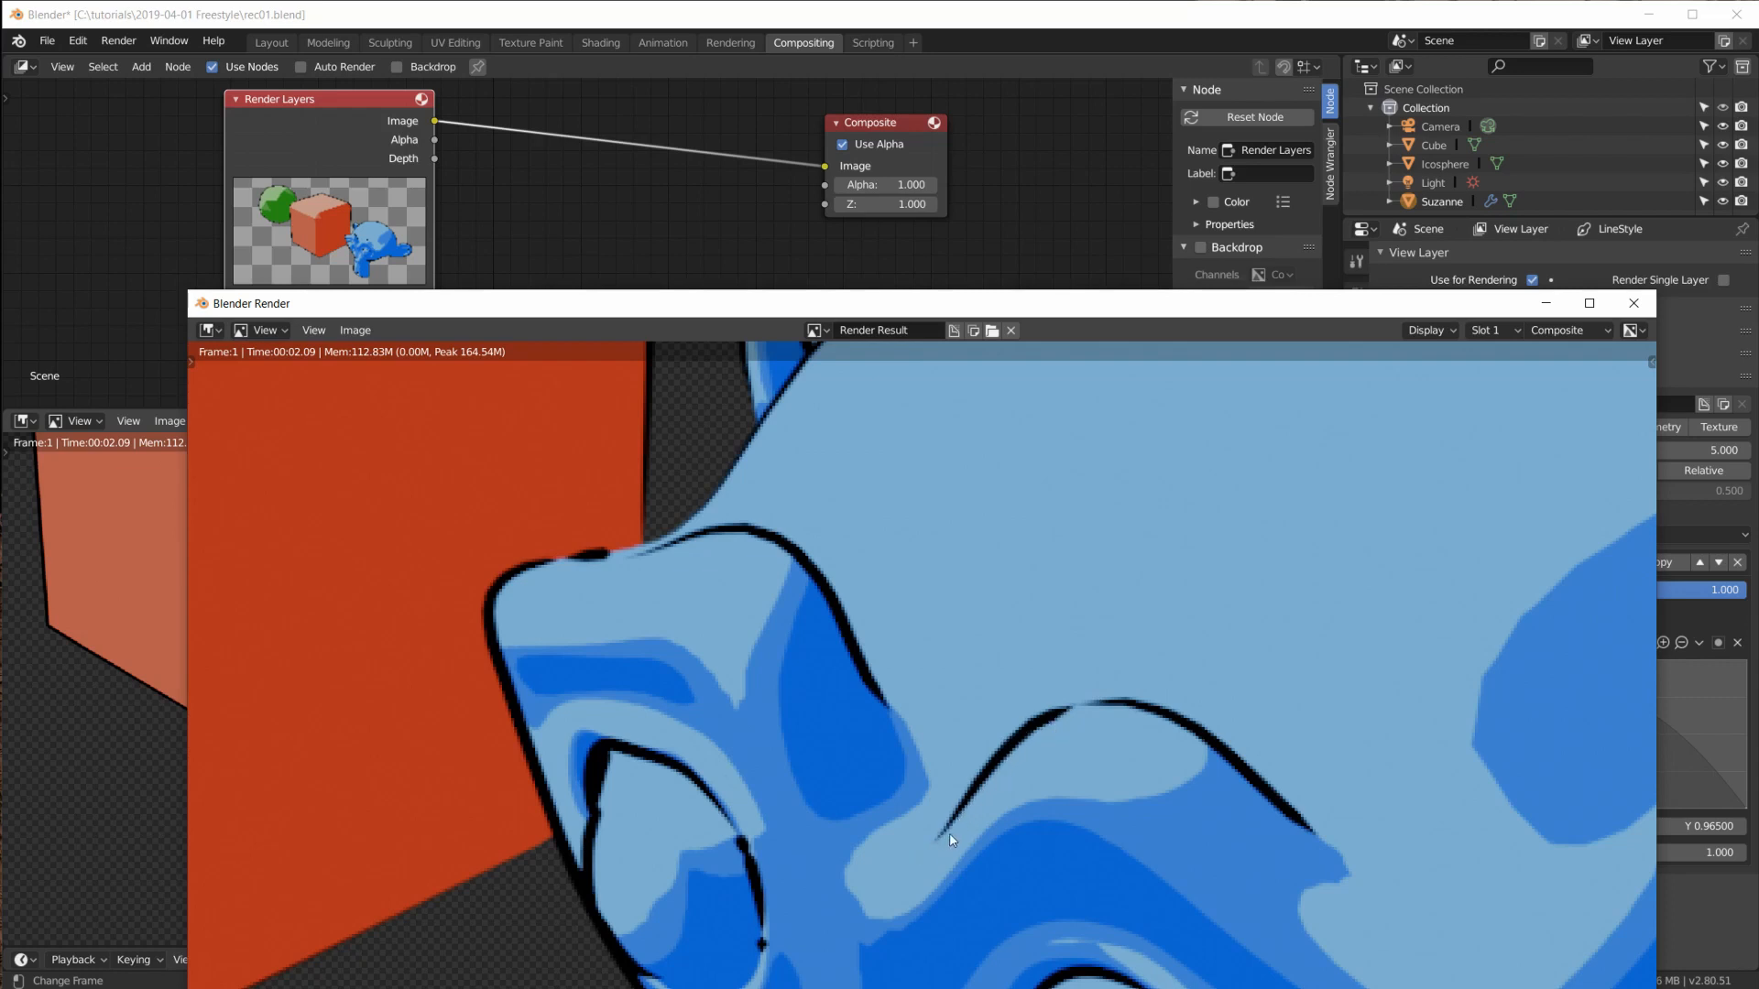
scroll(969, 806, "down", 3)
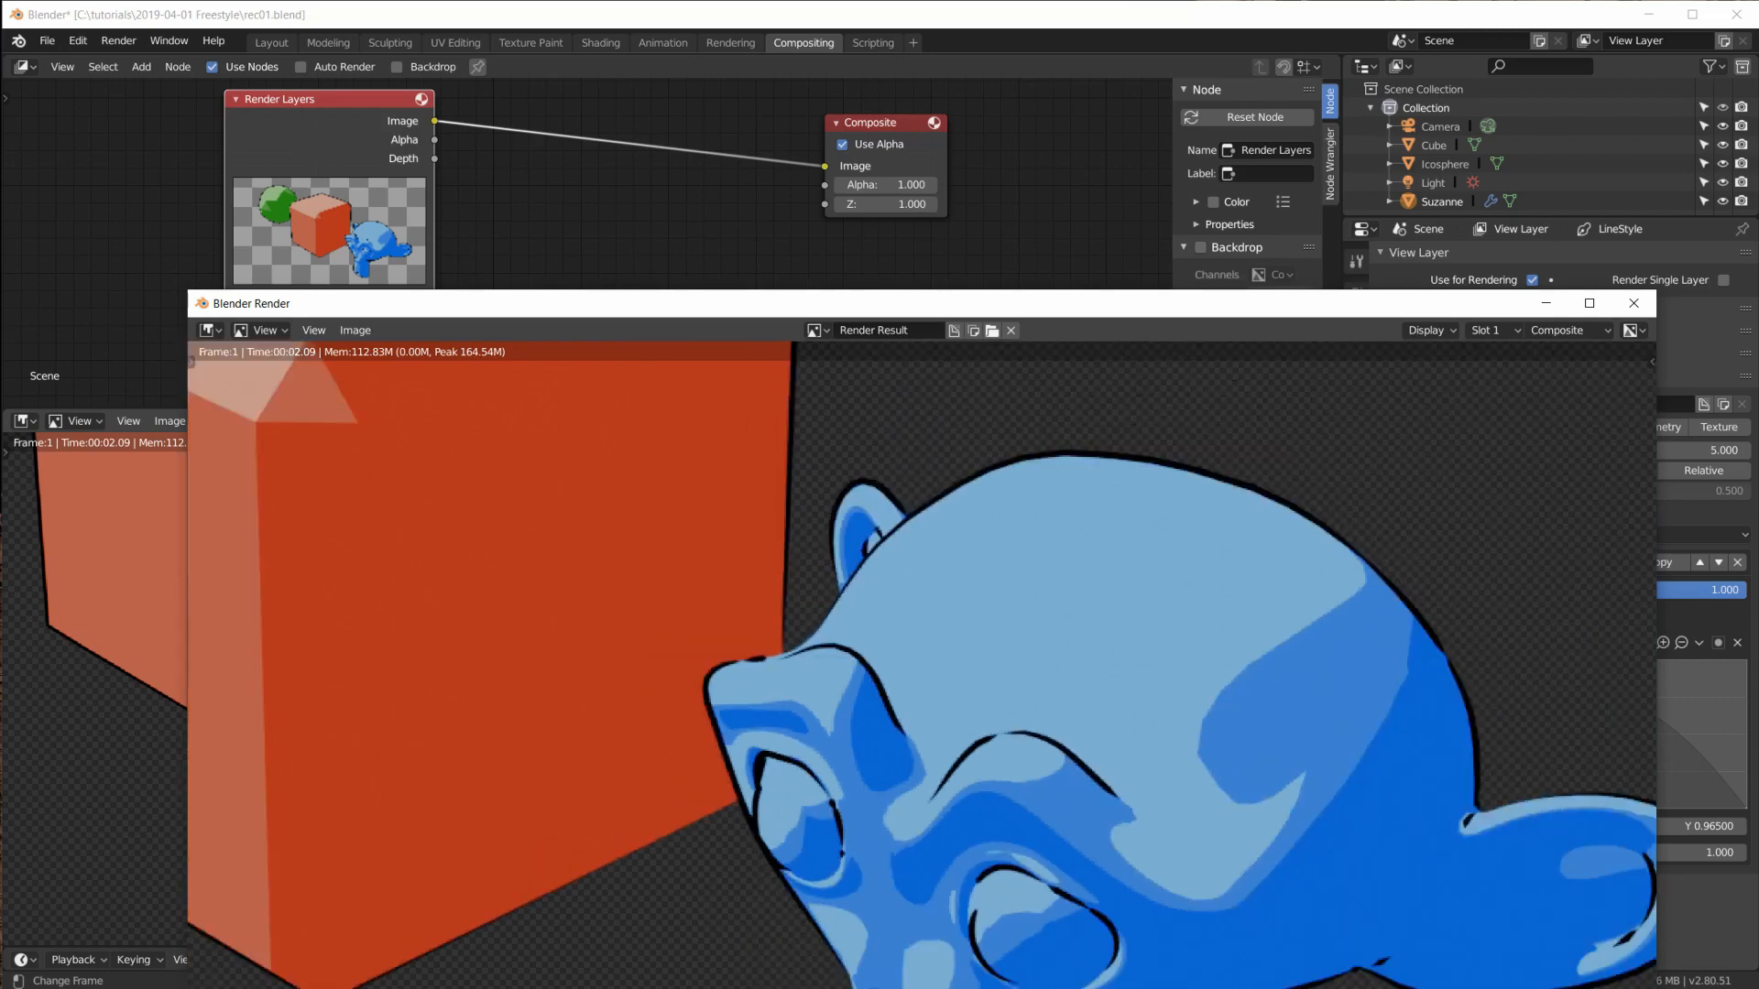
scroll(1063, 747, "up", 3)
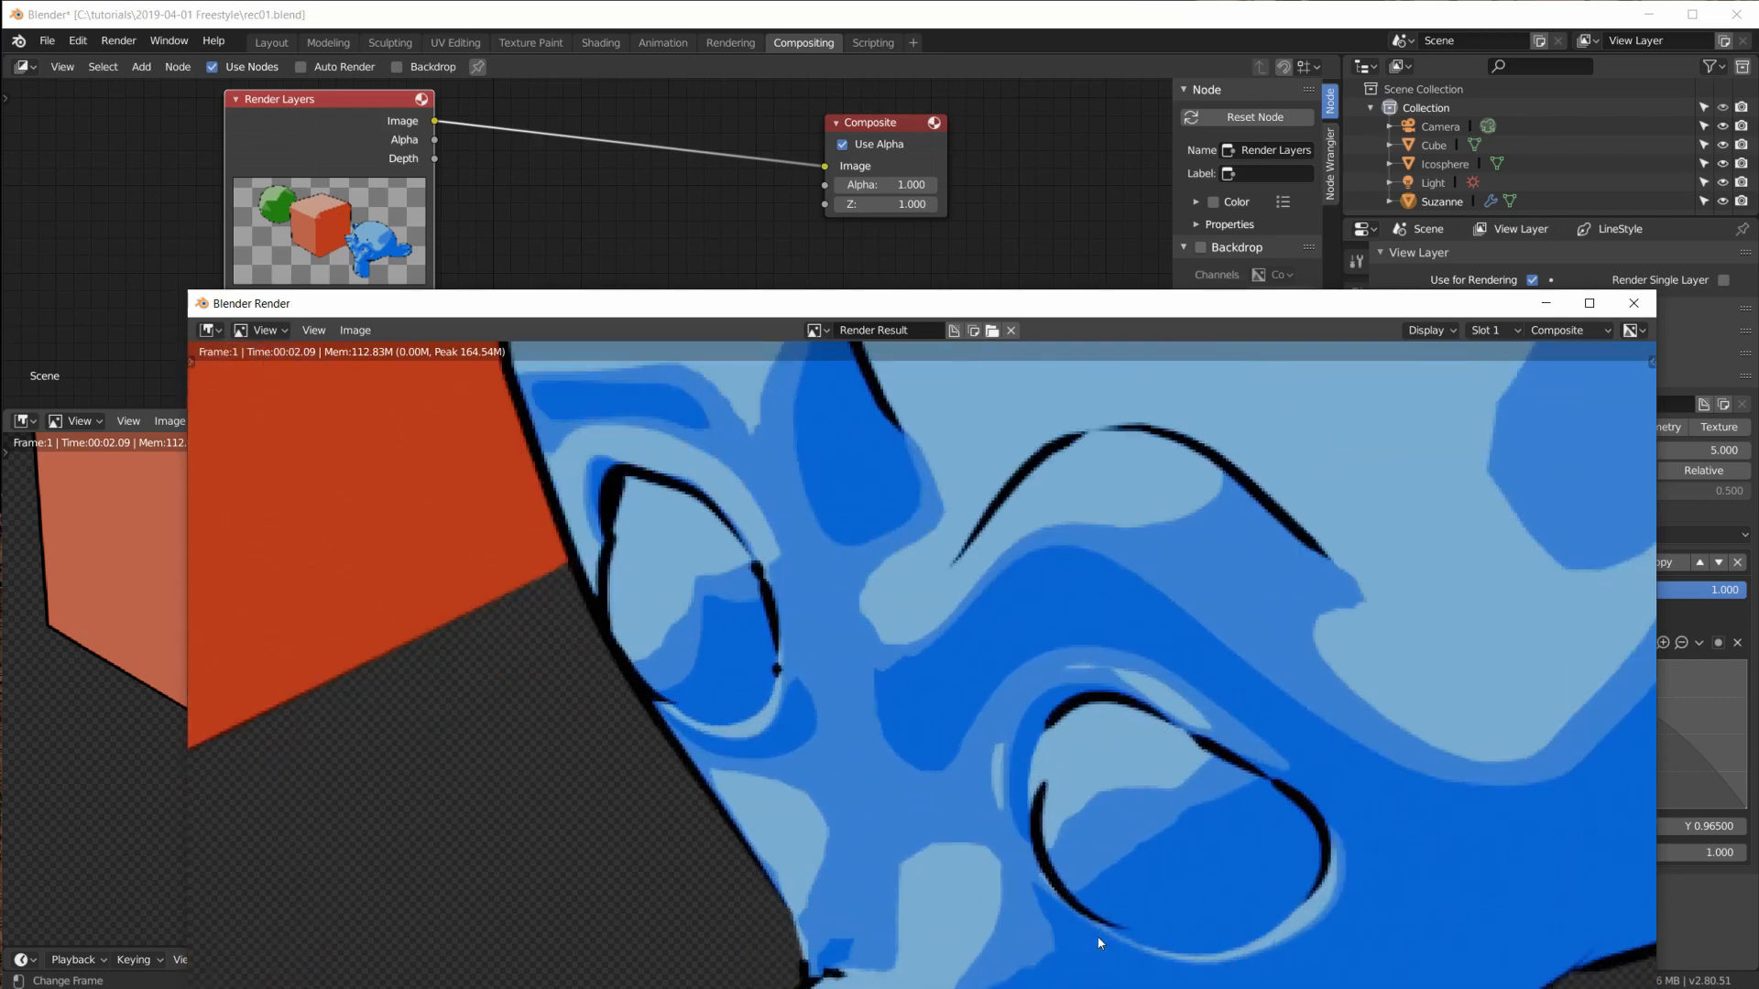
middle_click_drag(1182, 825, 1013, 470)
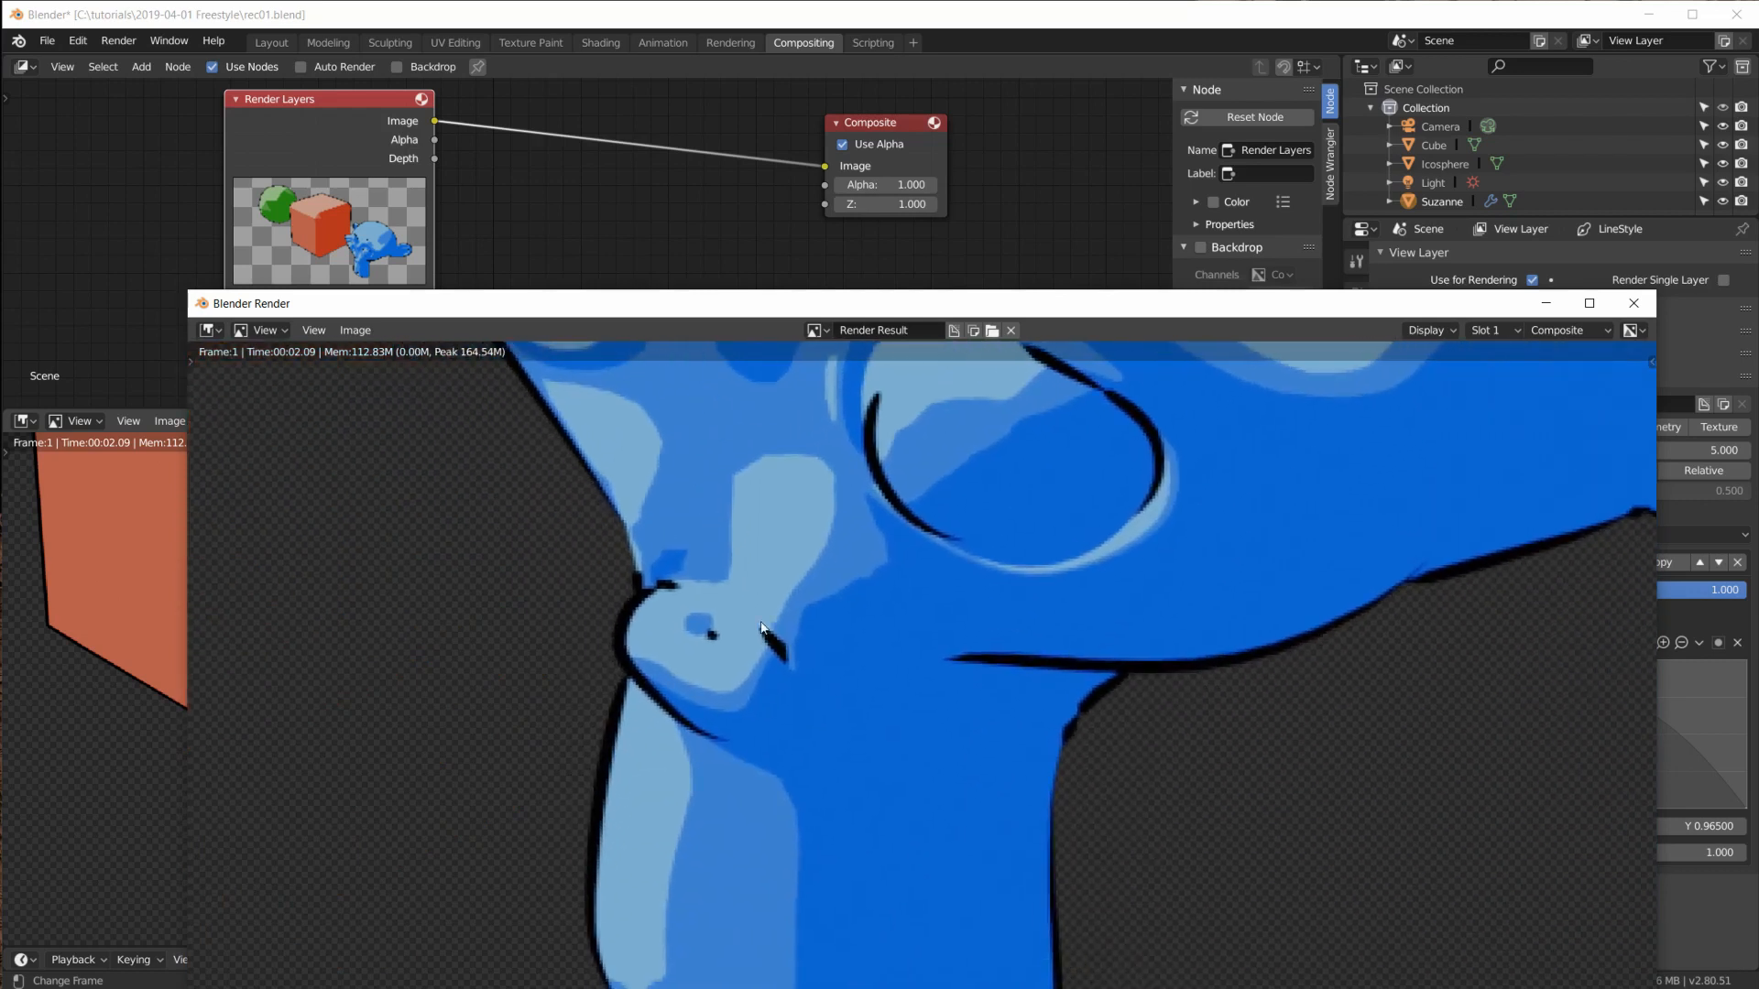
scroll(946, 961, "down", 3)
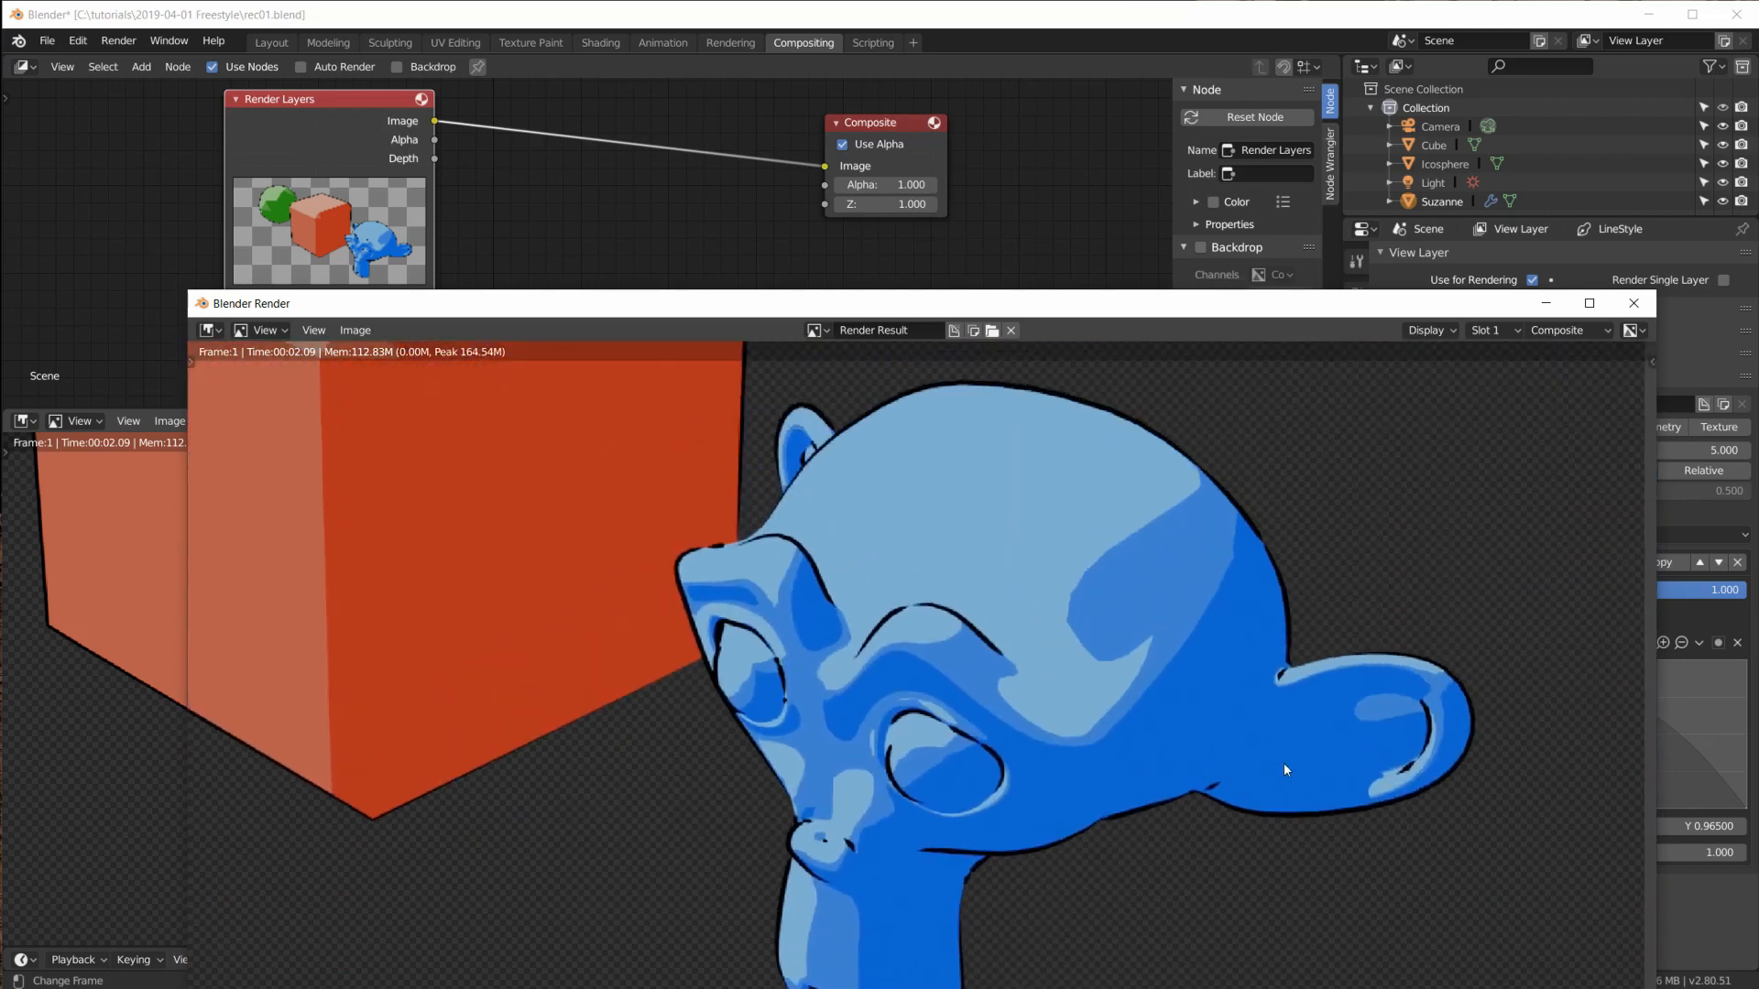
left_click(1633, 302)
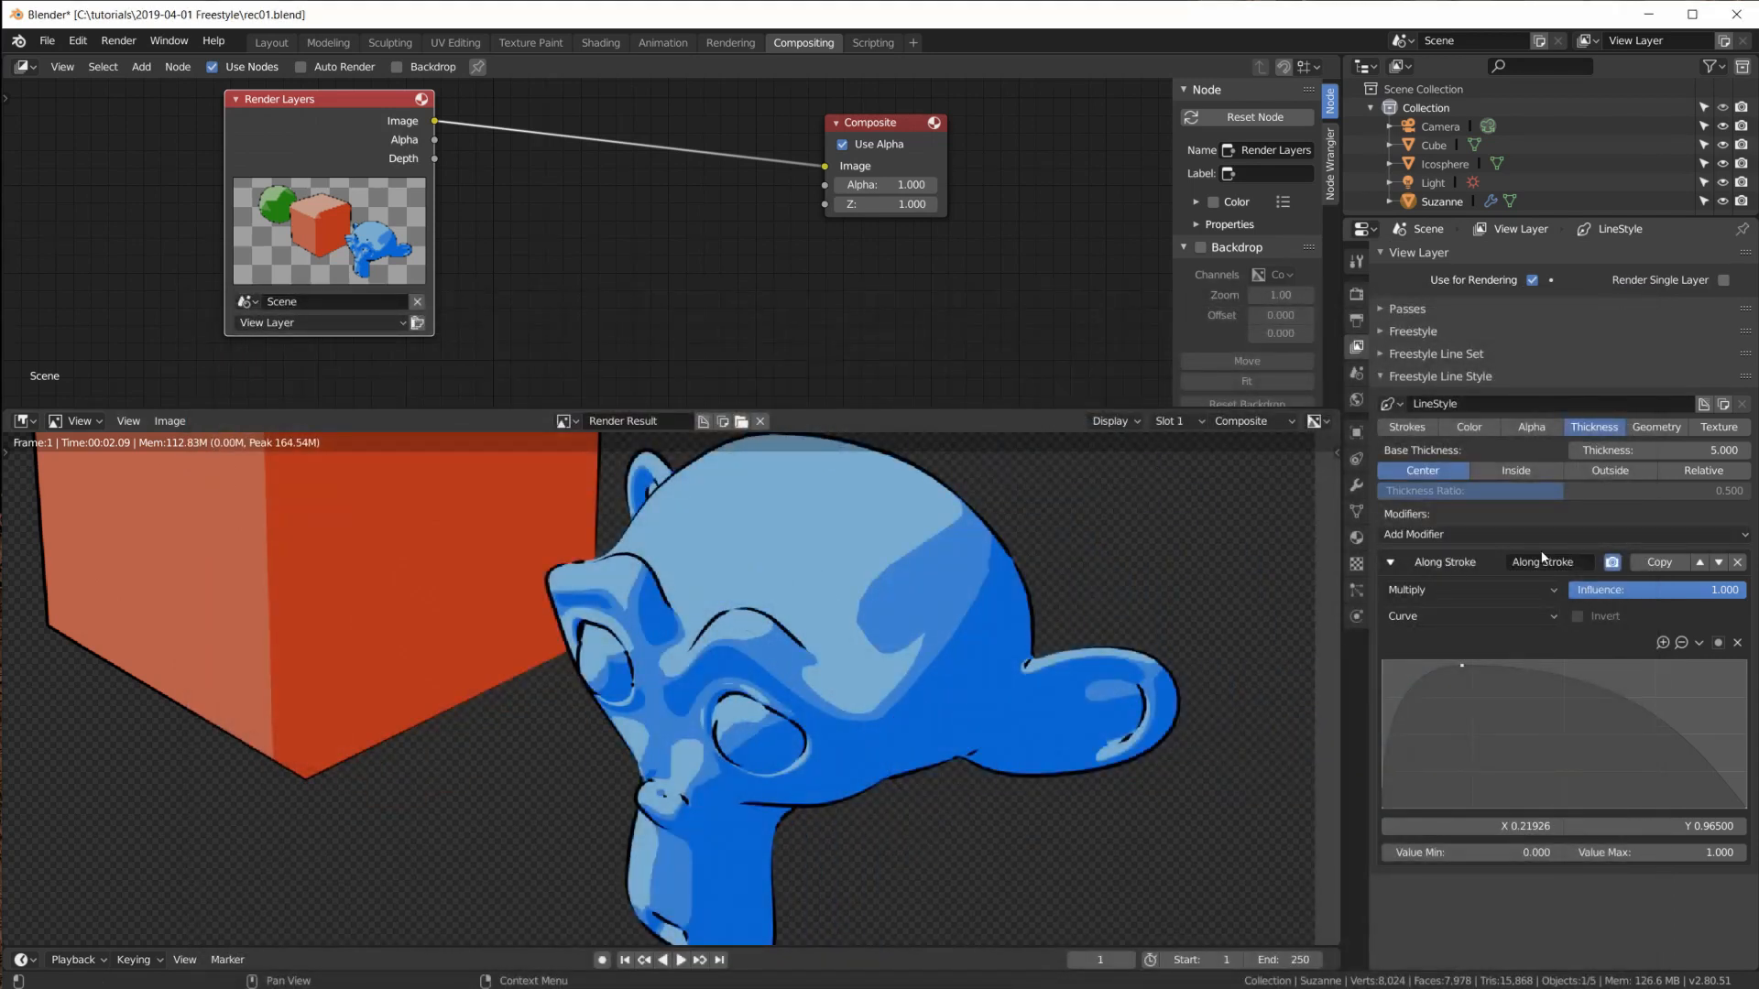
Step: Examine Suzanne's outlines up close in the Image Editor's render result
scroll(1011, 712, "up", 1)
scroll(1011, 712, "down", 4)
scroll(1011, 712, "up", 3)
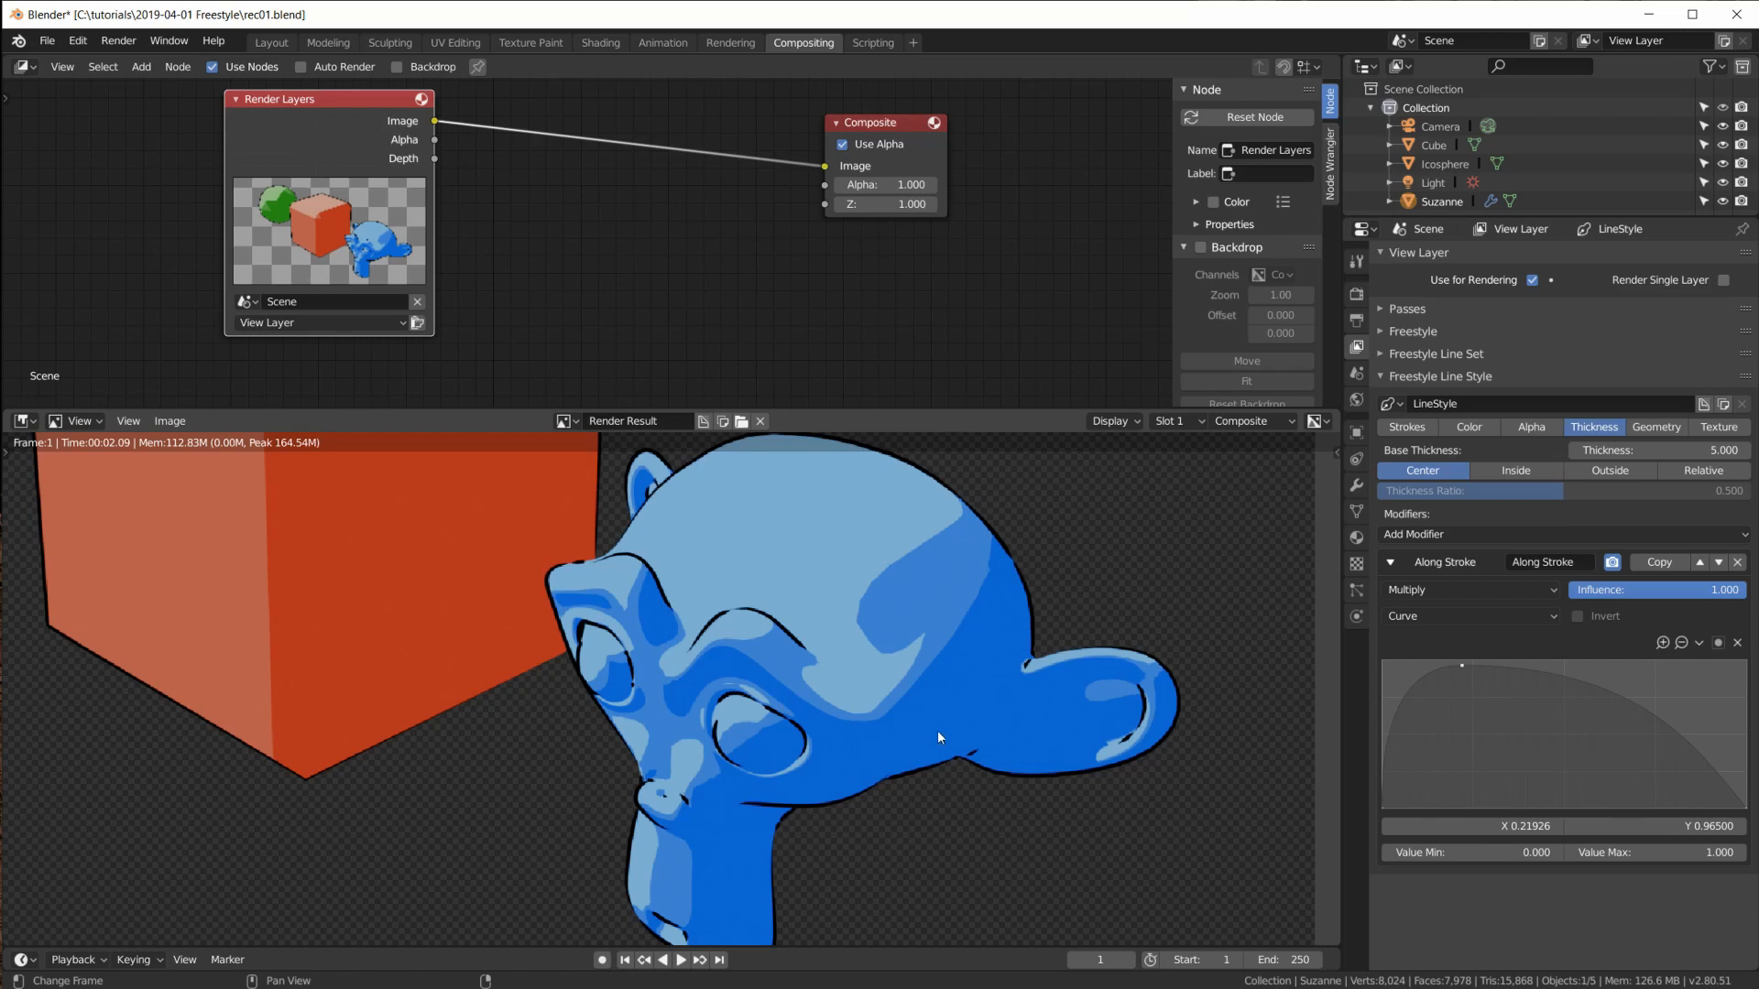
scroll(963, 739, "up", 1)
scroll(964, 740, "down", 1)
scroll(955, 713, "up", 2)
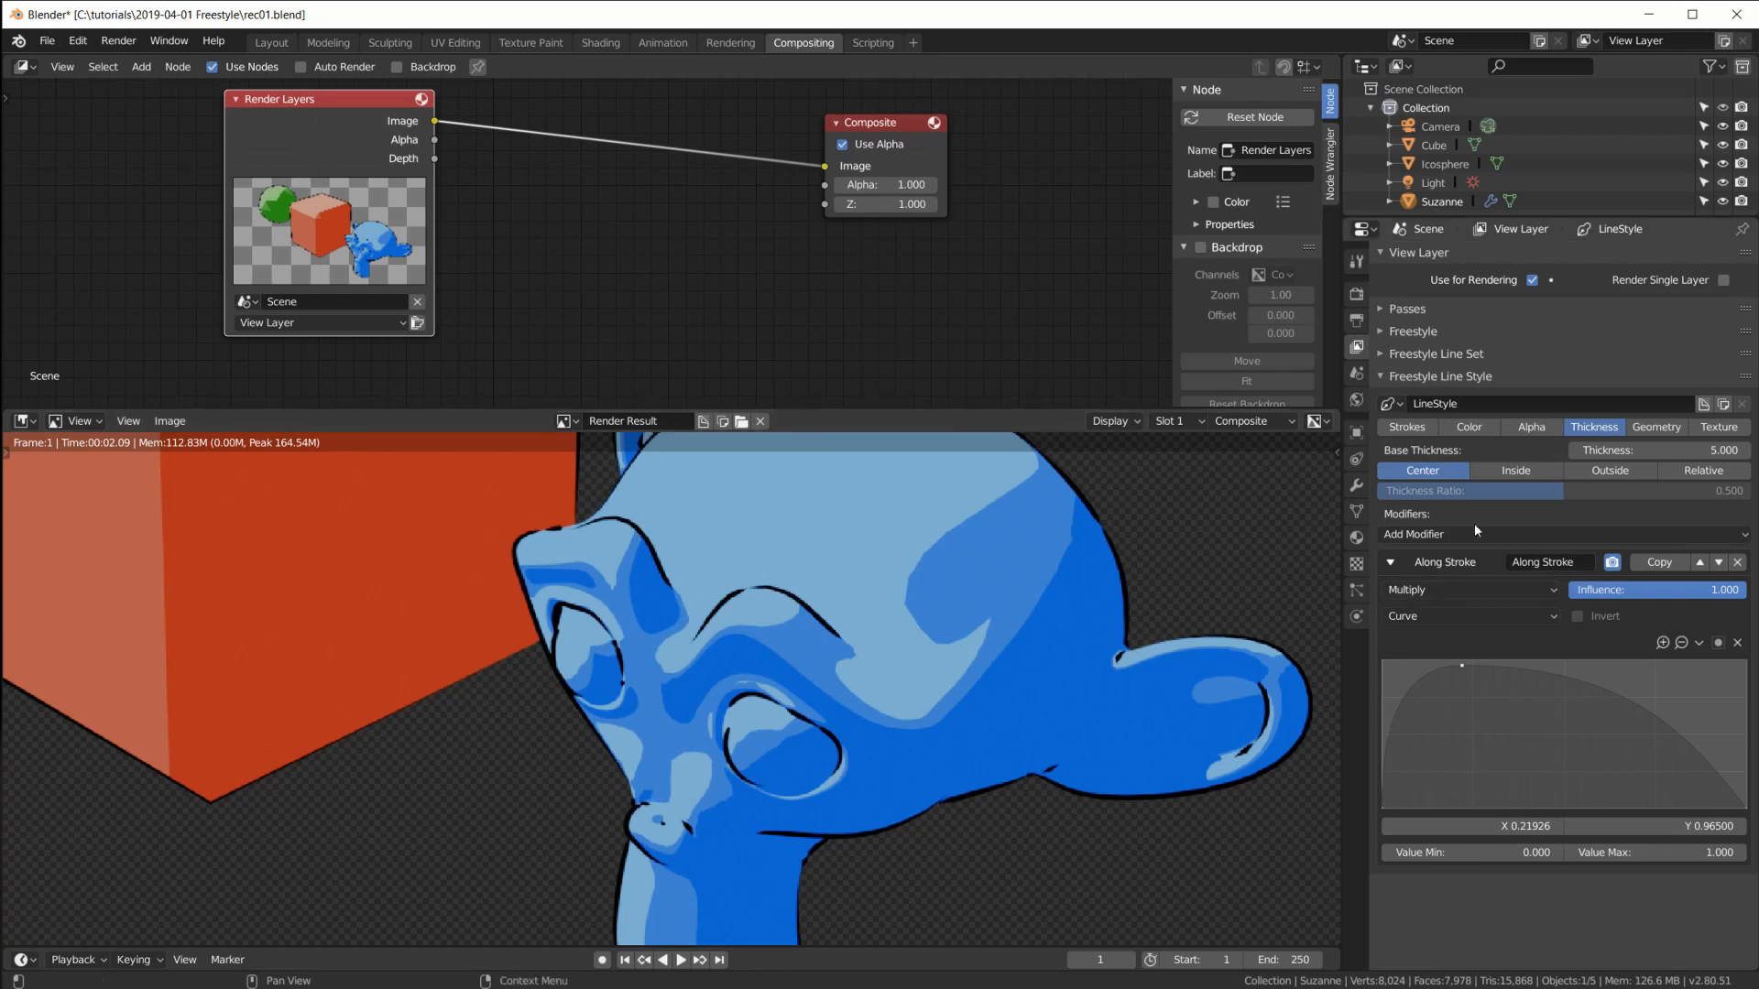
Step: Add a 2D Offset geometry modifier to the Freestyle line style
left_click(1653, 427)
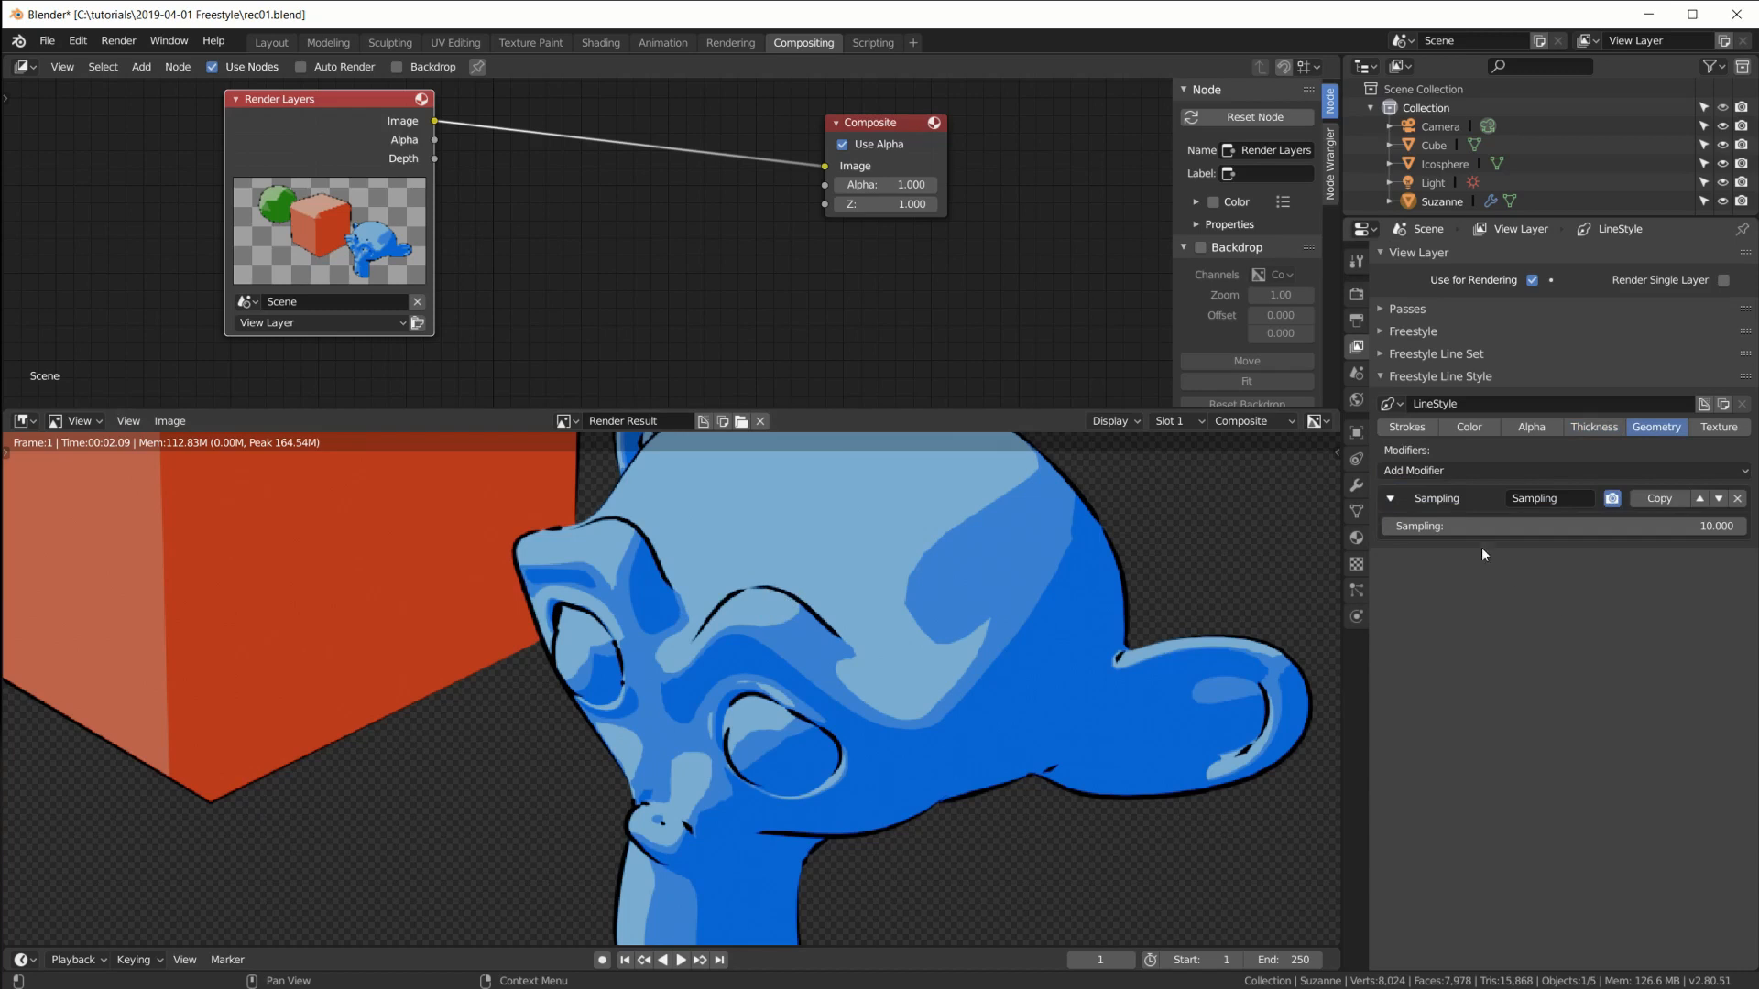
left_click(1474, 470)
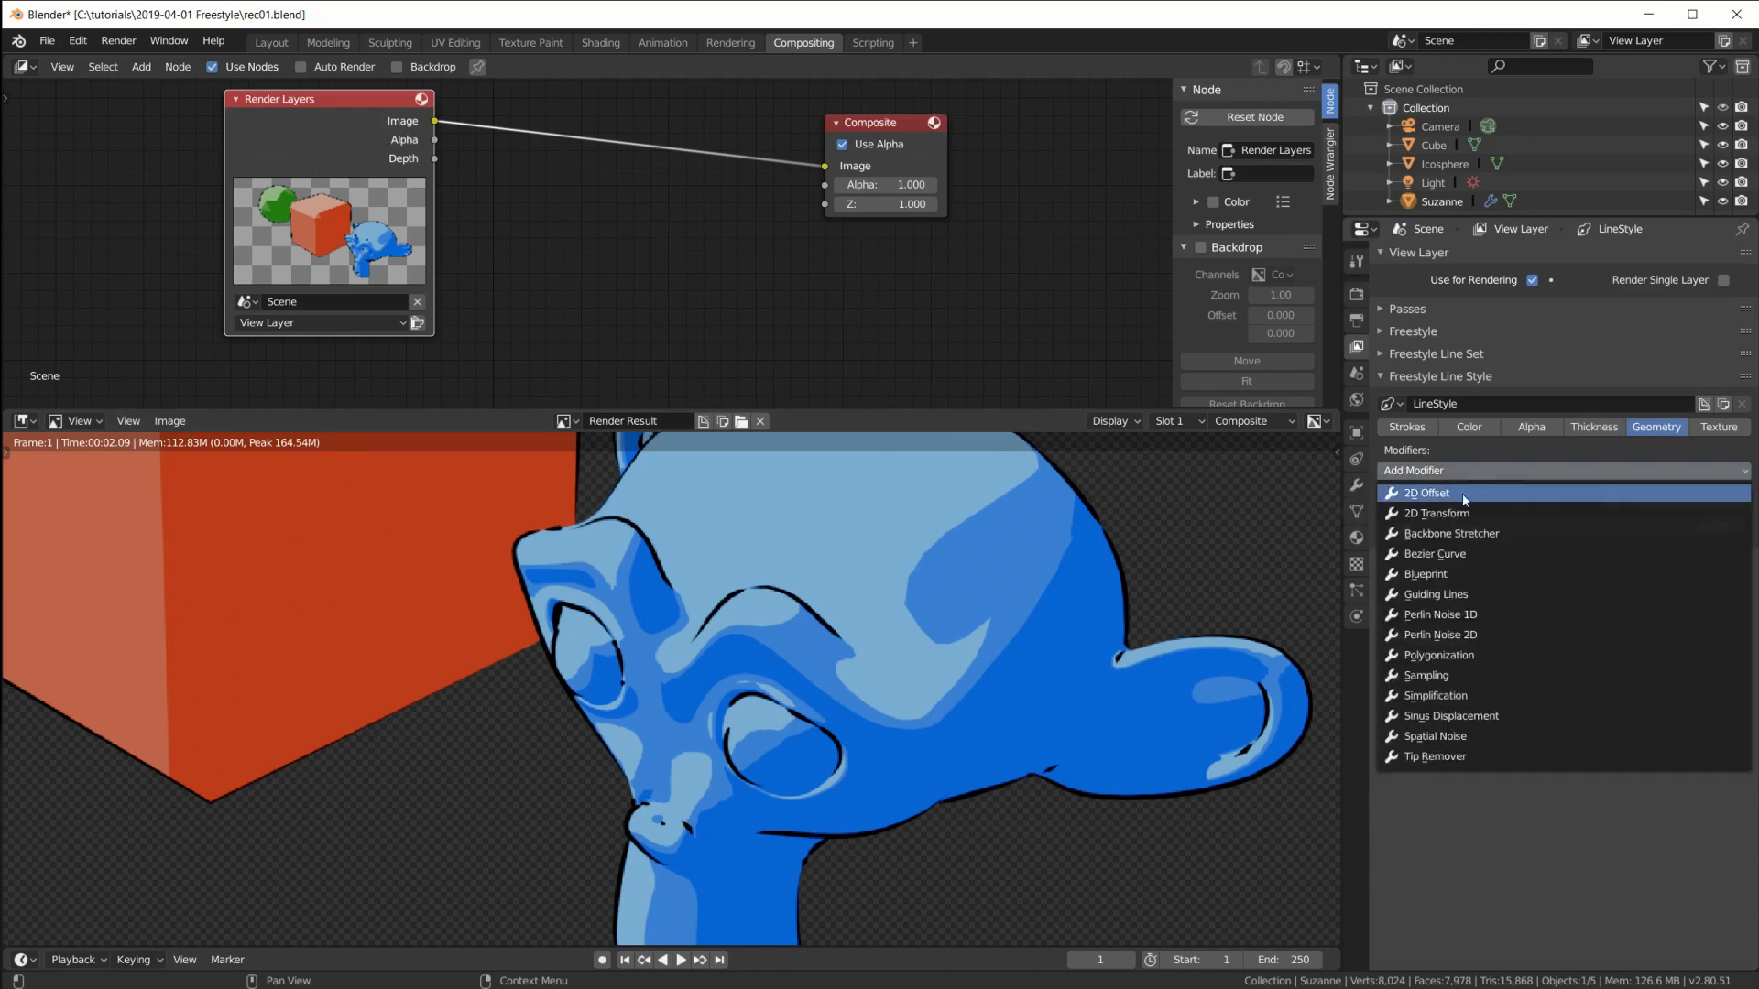
left_click(1435, 496)
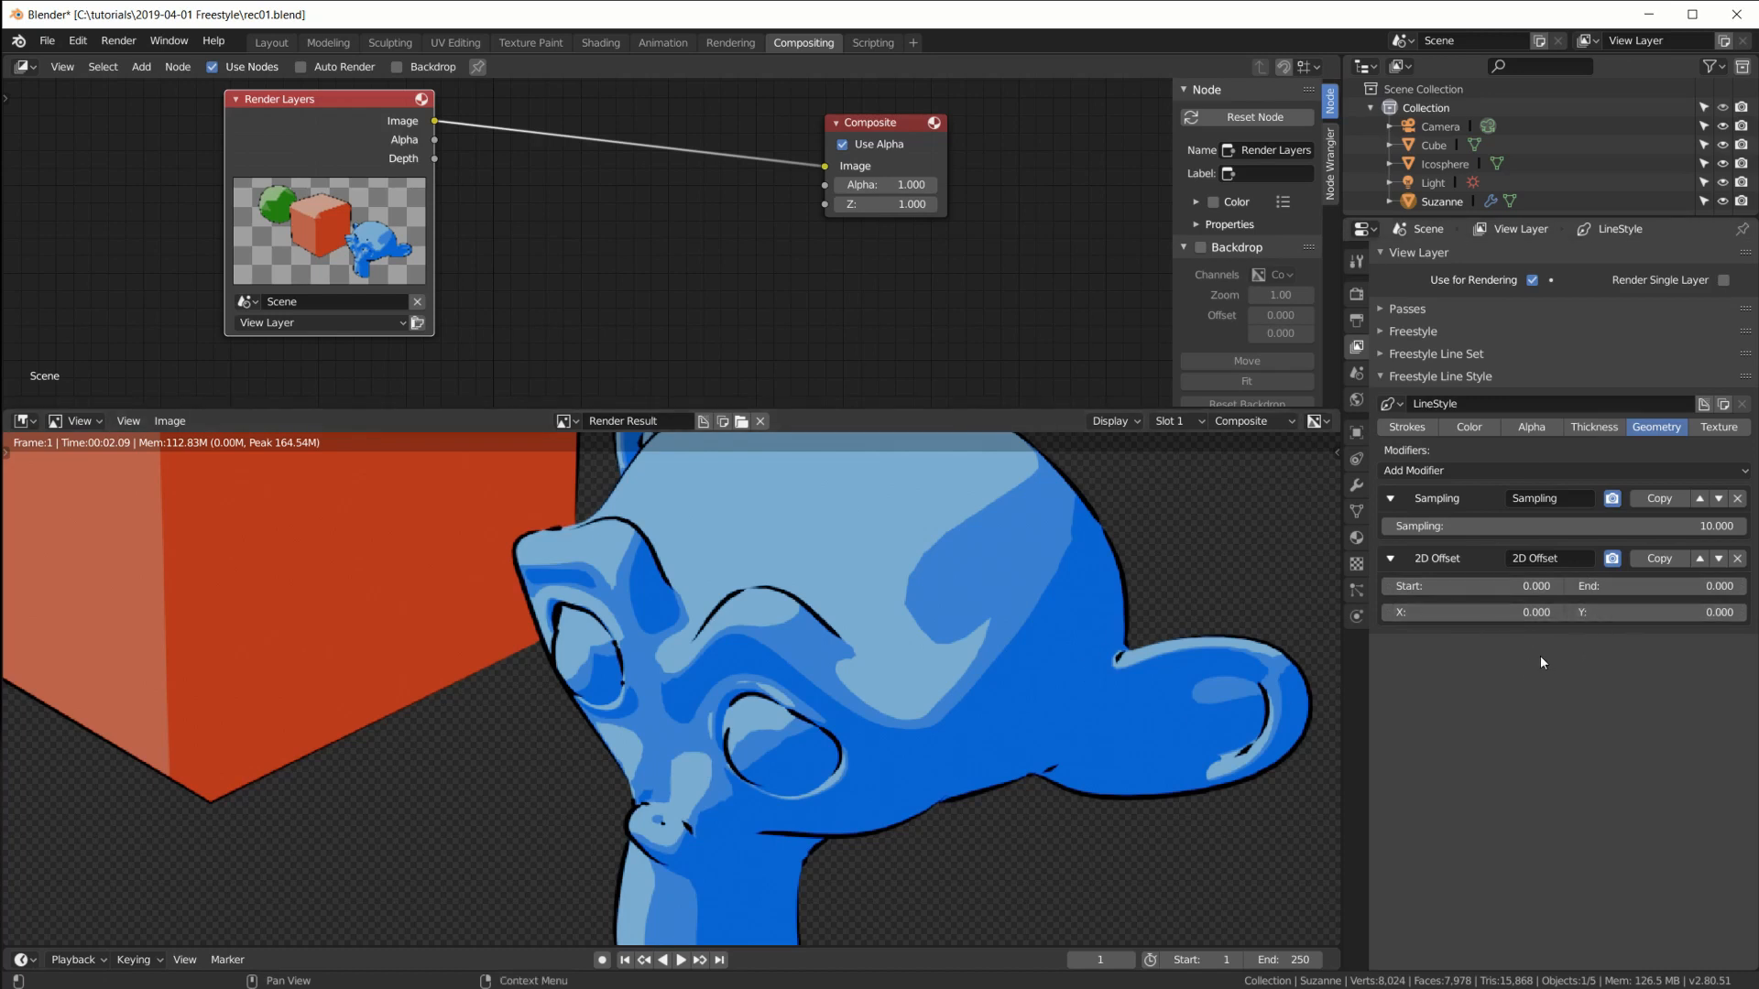
Step: Split off a strip from the Image Editor's lower edge and change it to a Timeline
left_click_drag(6, 941, 5, 855)
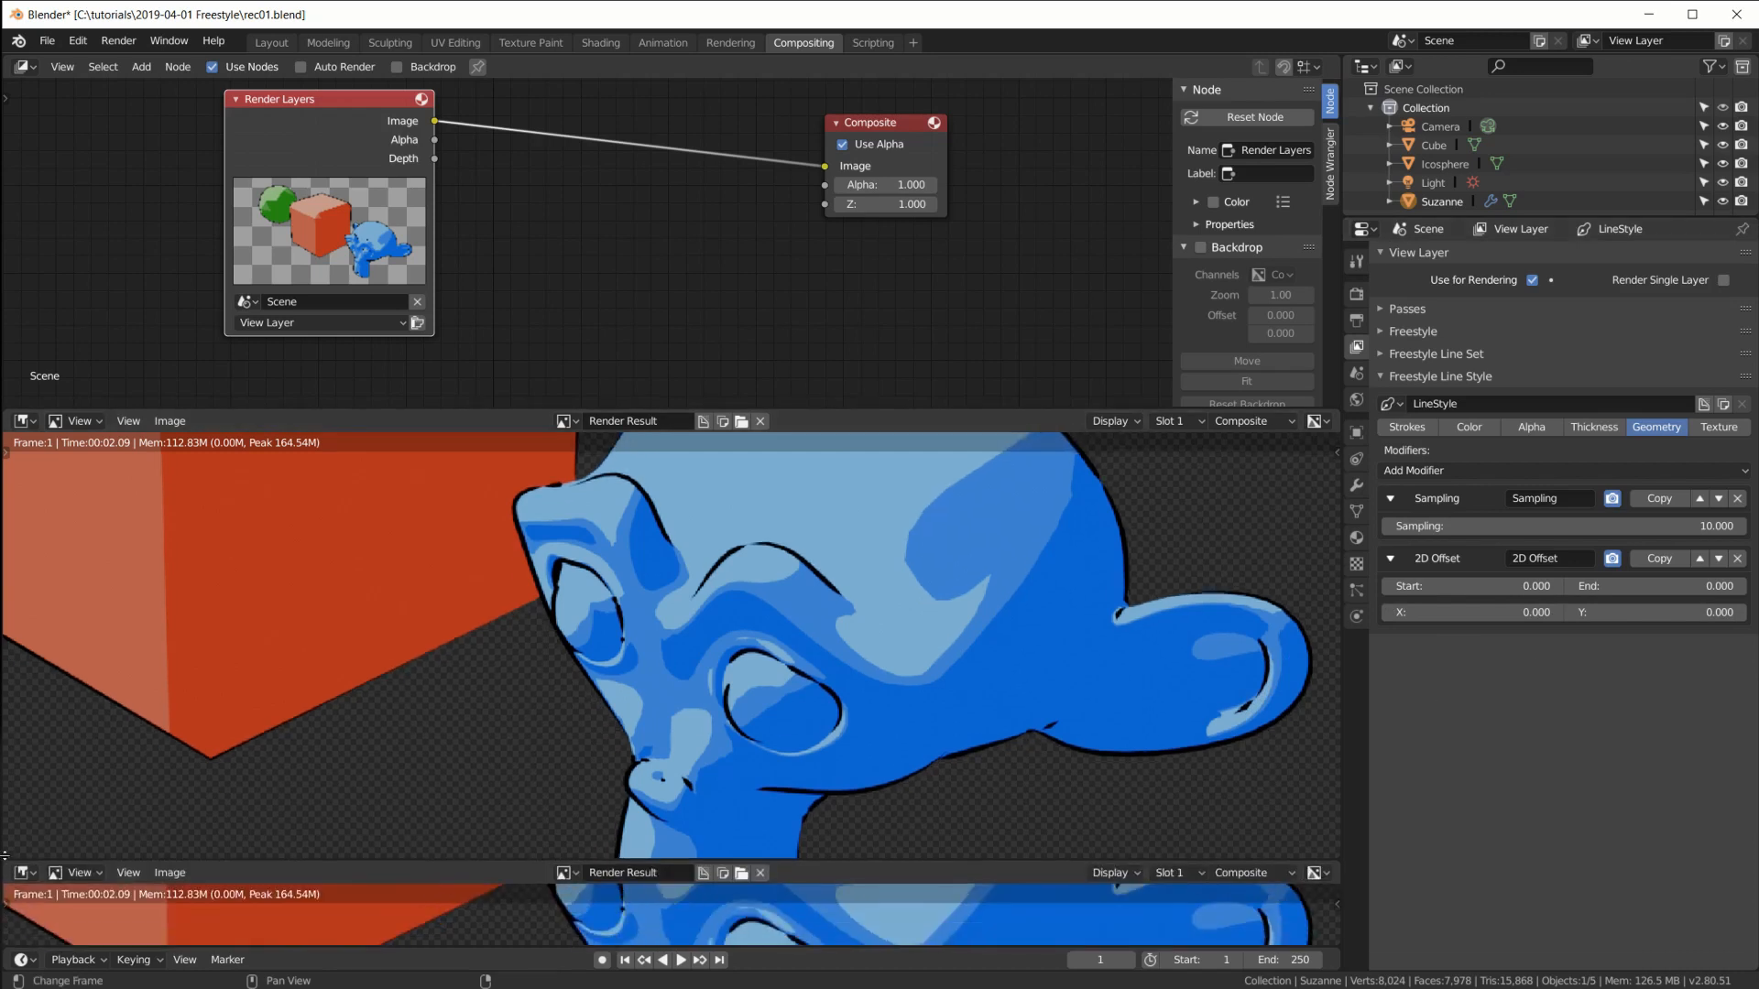
left_click(22, 861)
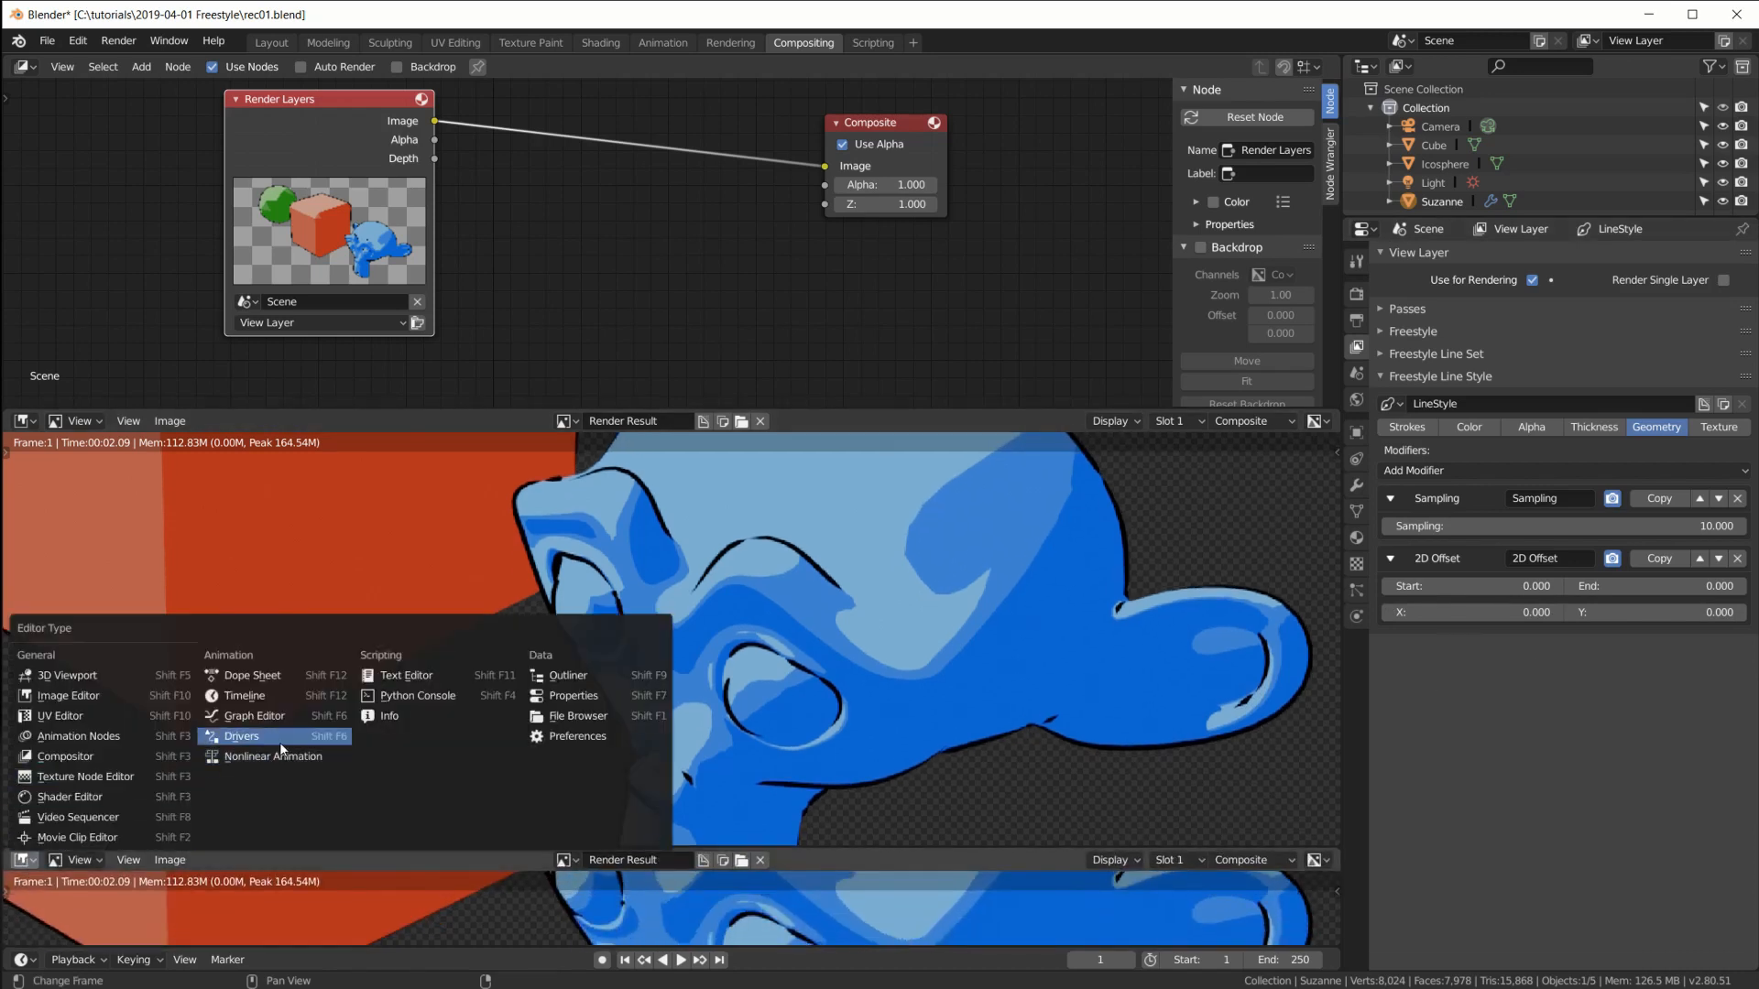
left_click(275, 698)
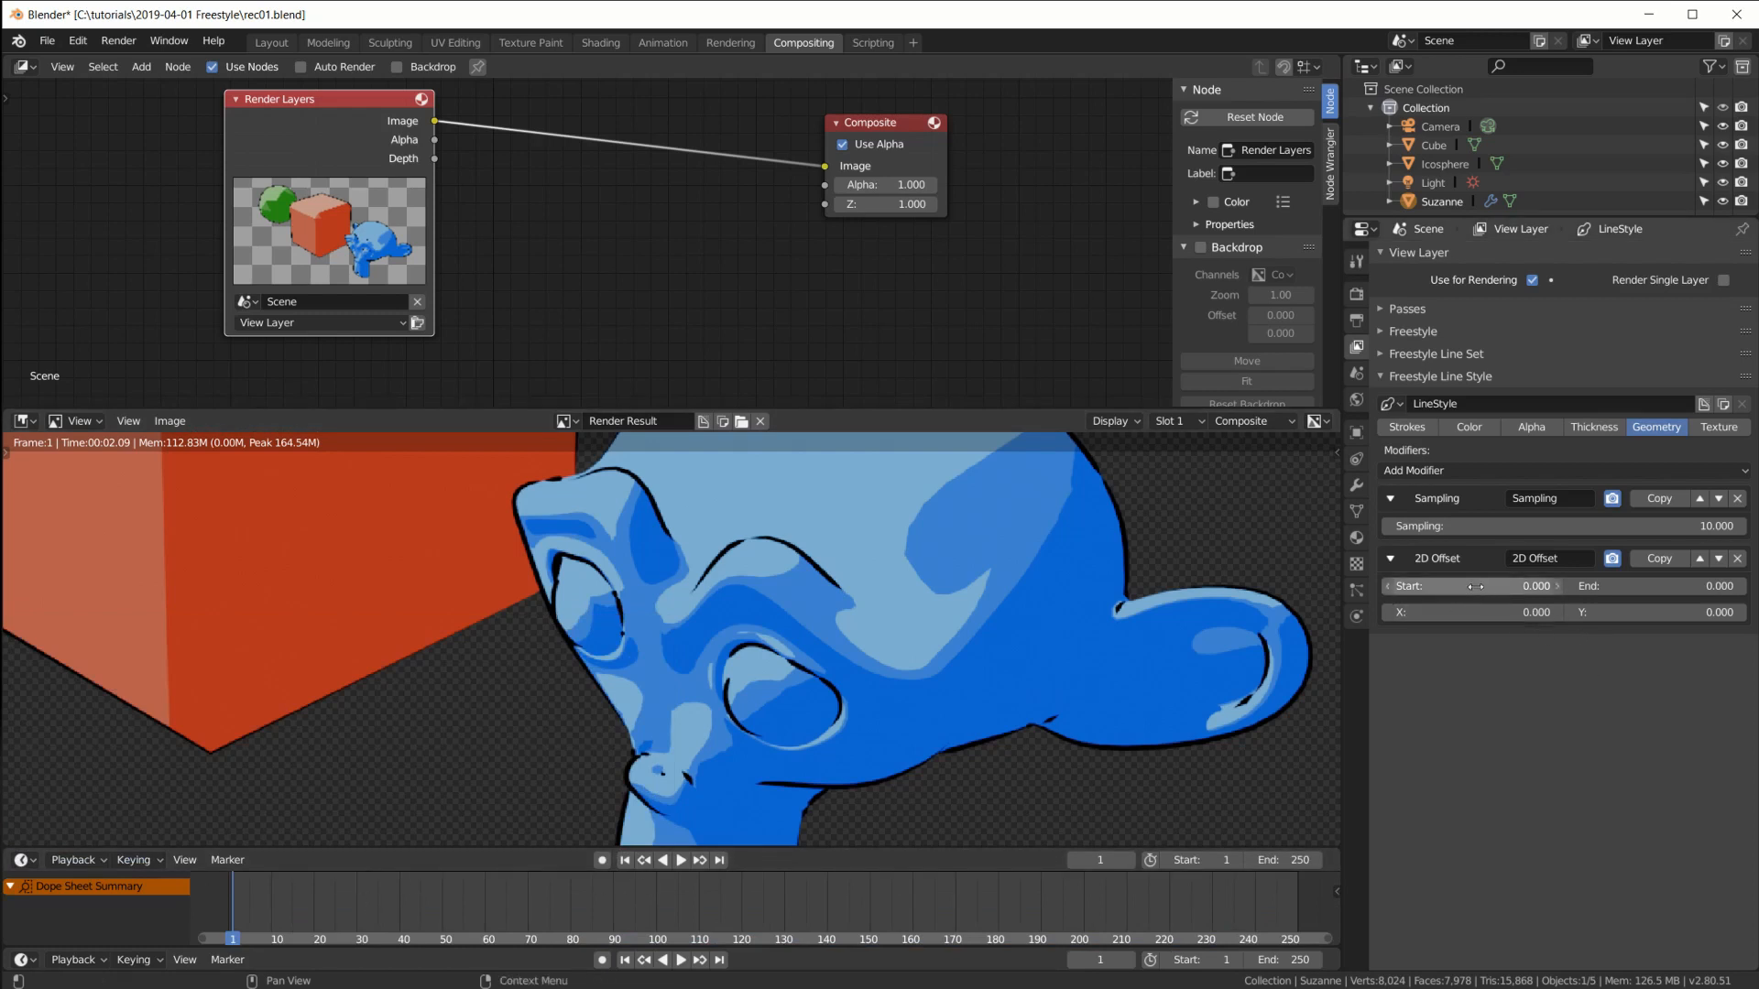
Step: Insert keyframes at frame 1 for the 2D Offset modifier's Start, End, X and Y values
key("i")
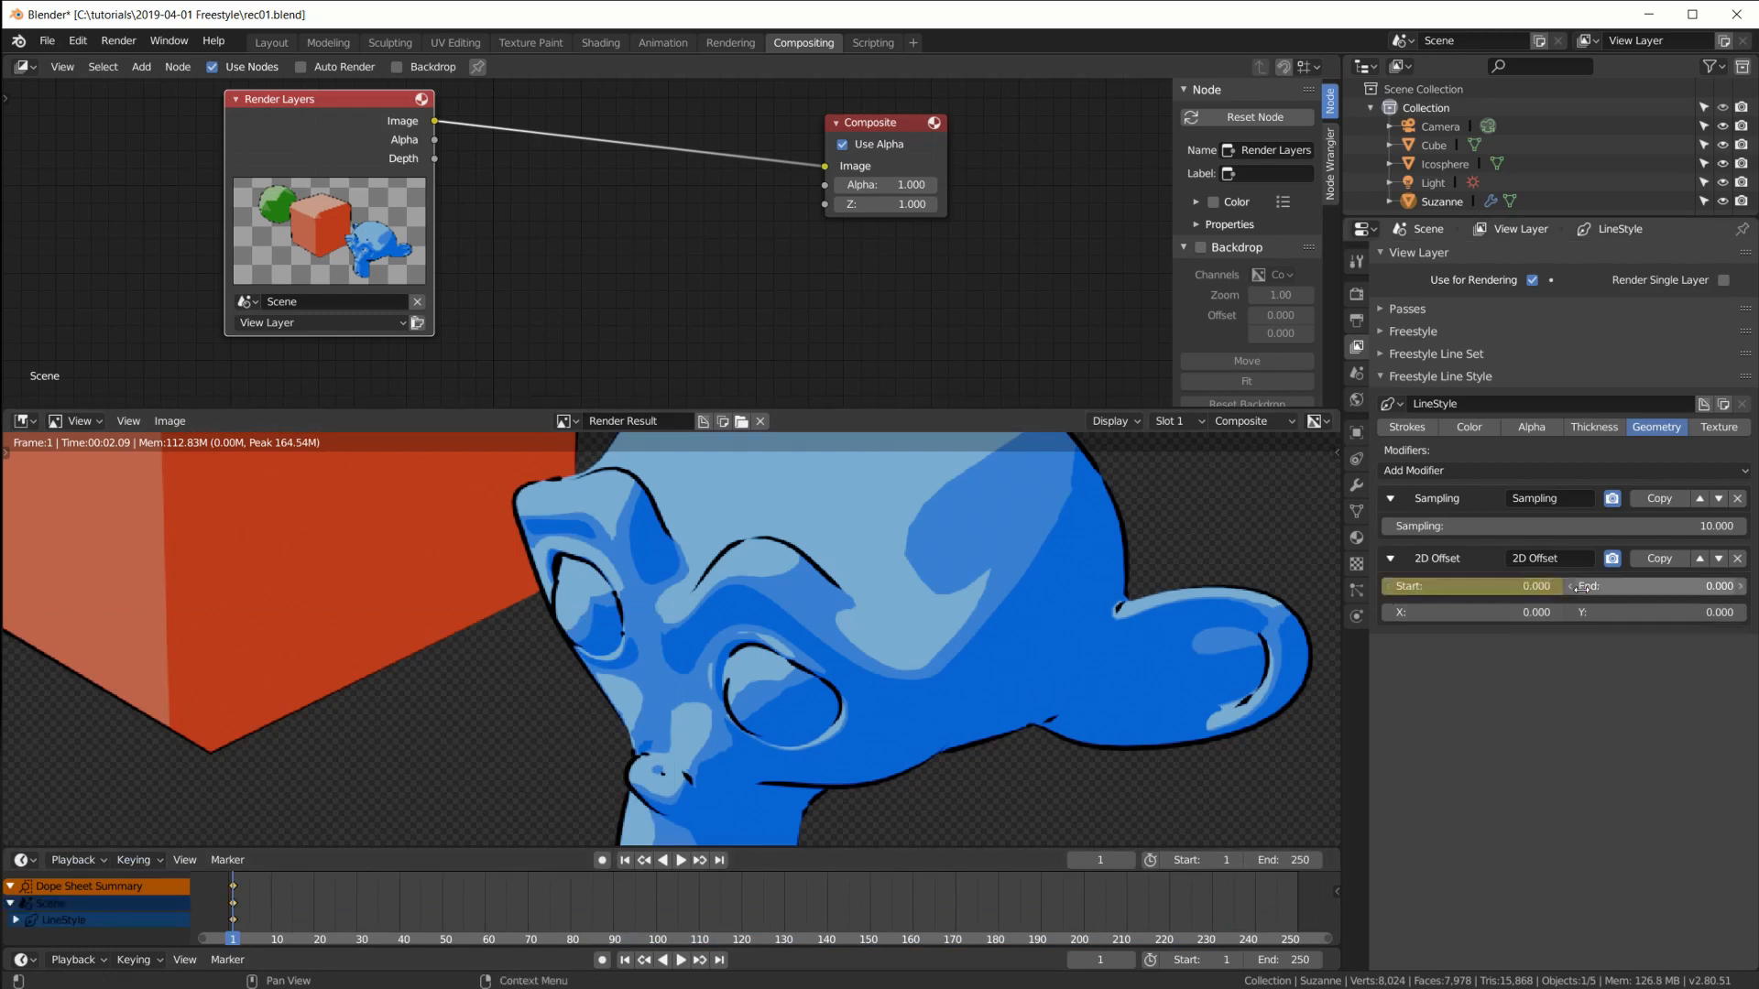
key("i")
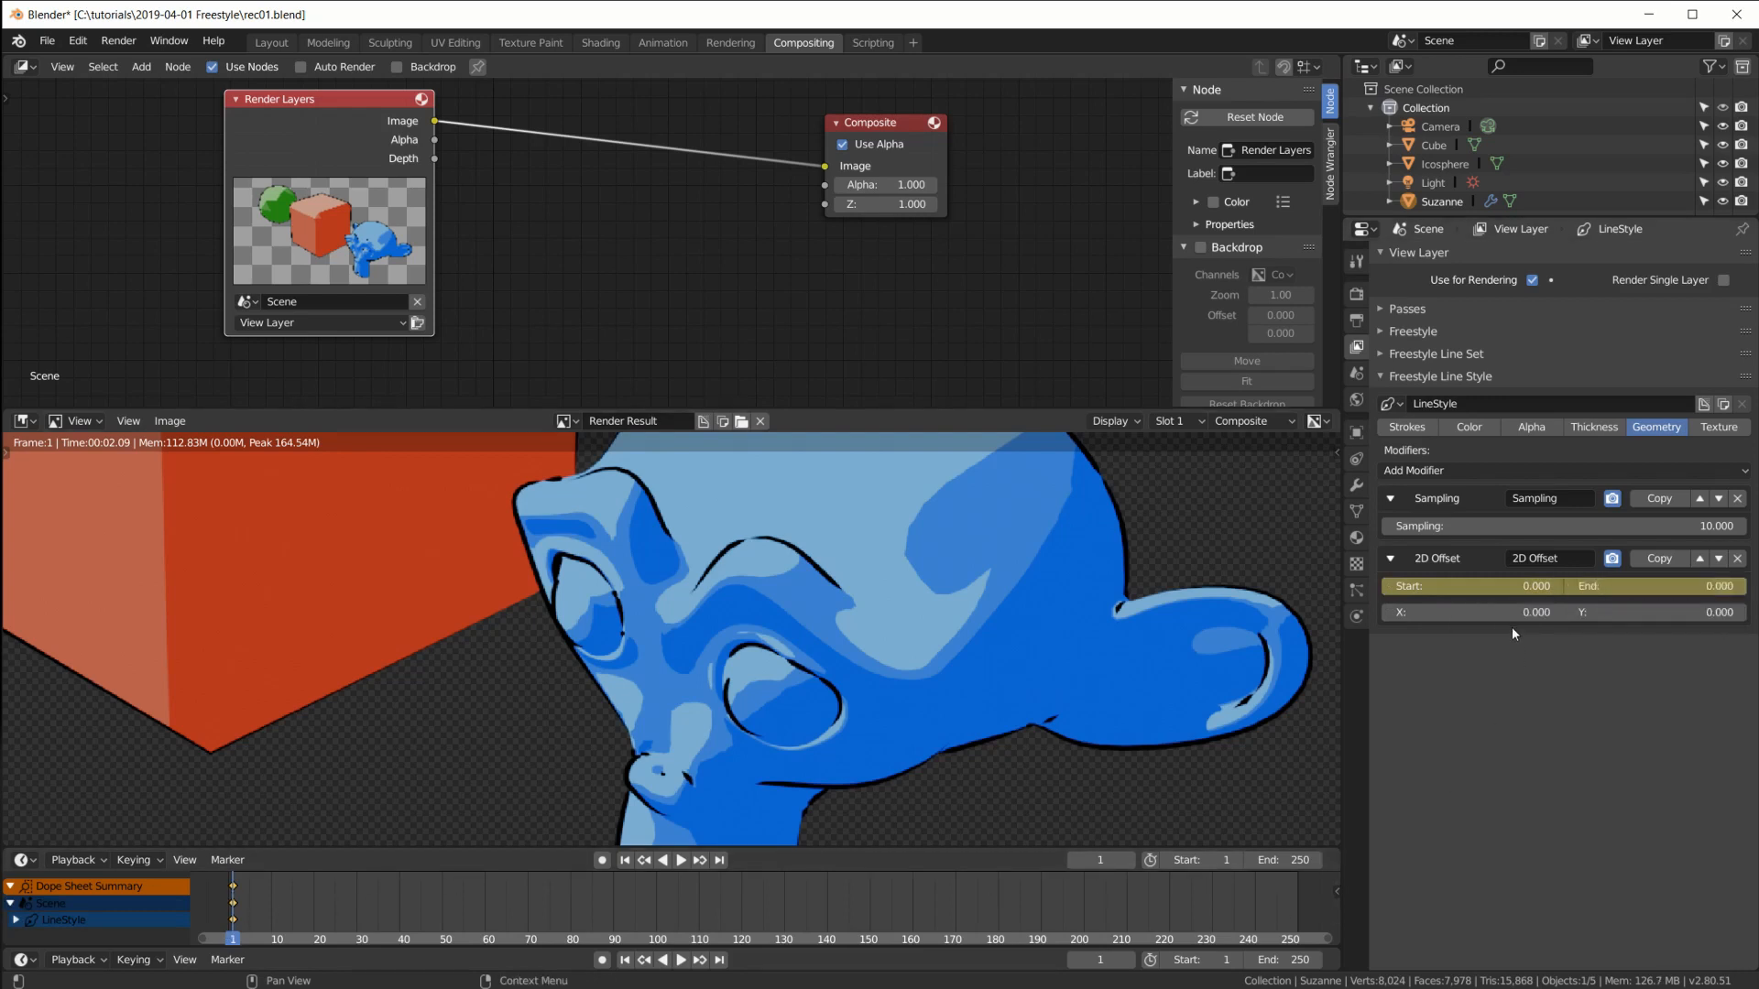
key("i")
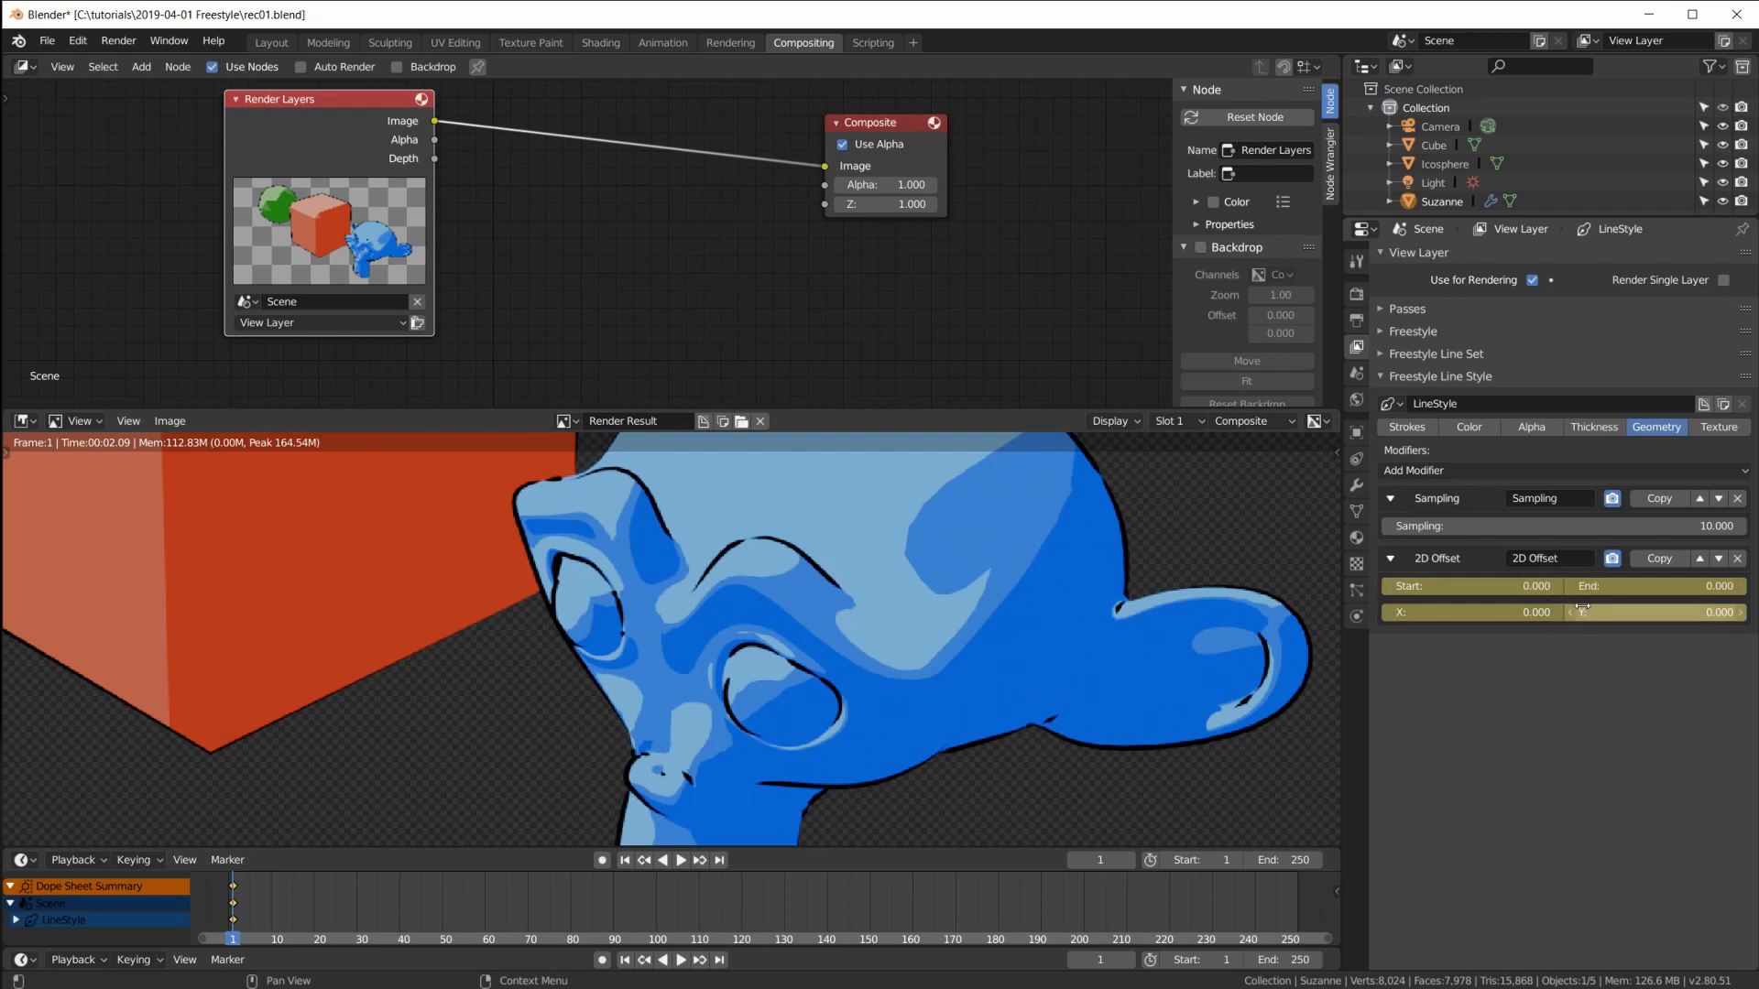
Step: Switch to the Animation workspace, enlarge the Dope Sheet area and turn it into a Graph Editor showing the LineStyle's 2D Offset curves
left_click(662, 43)
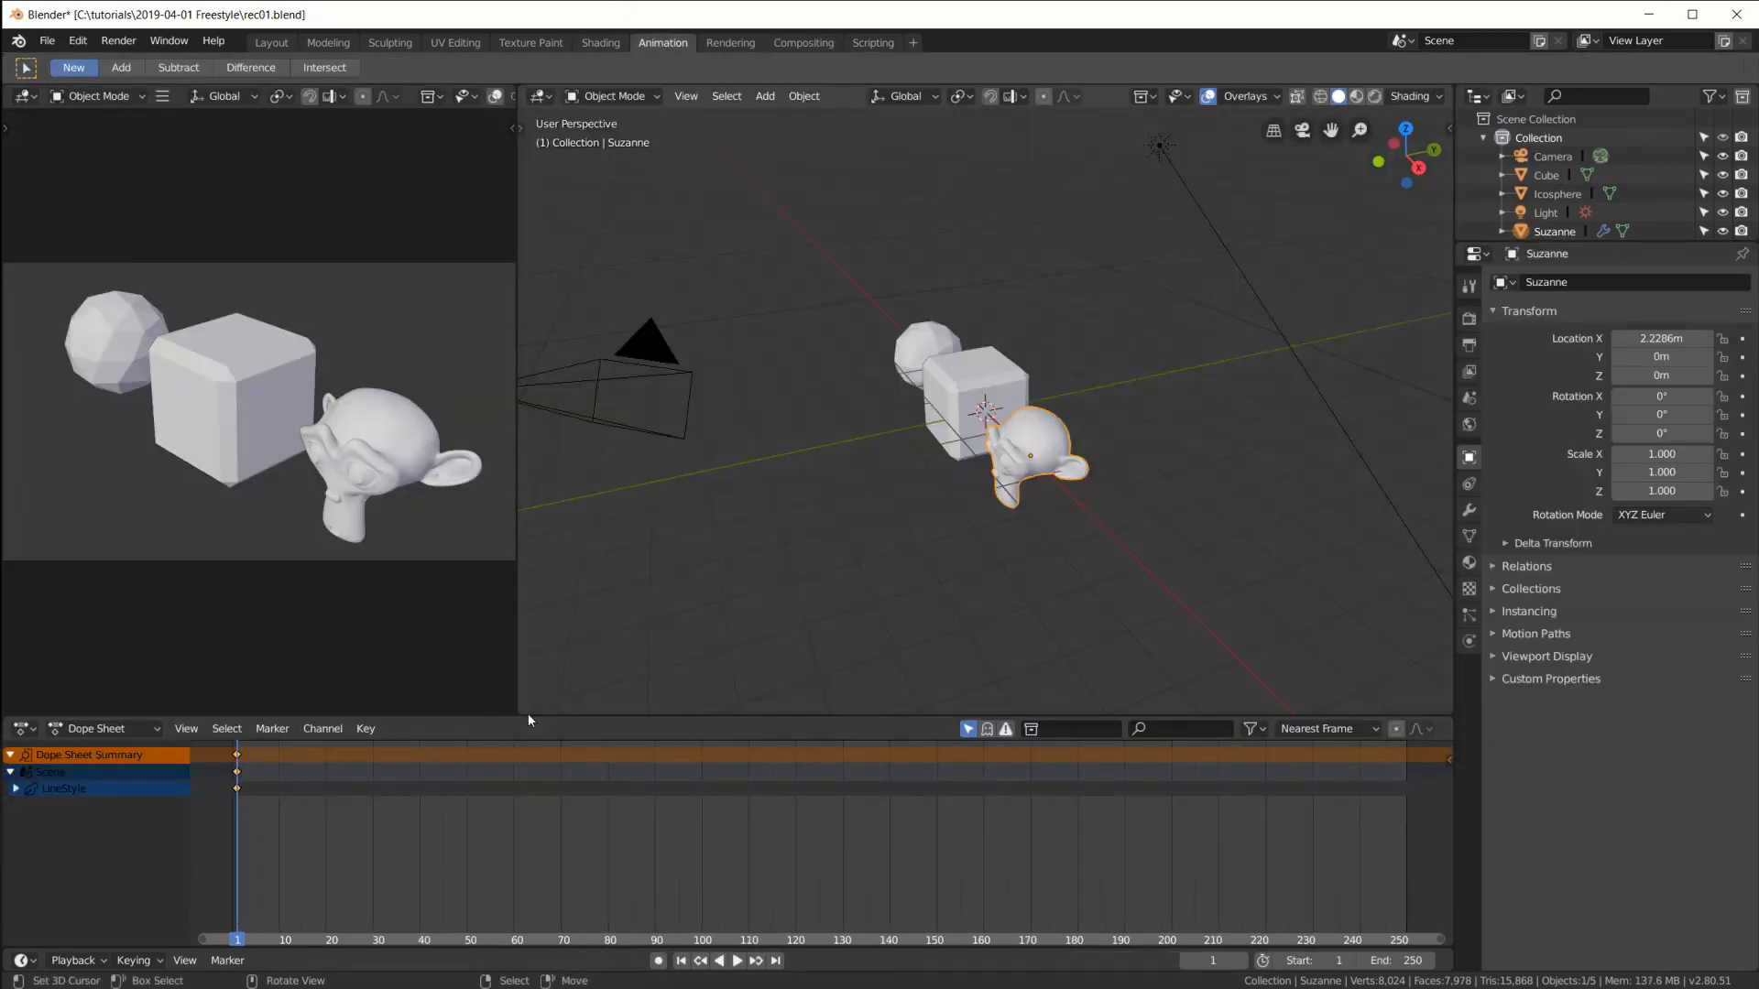
left_click_drag(528, 715, 527, 396)
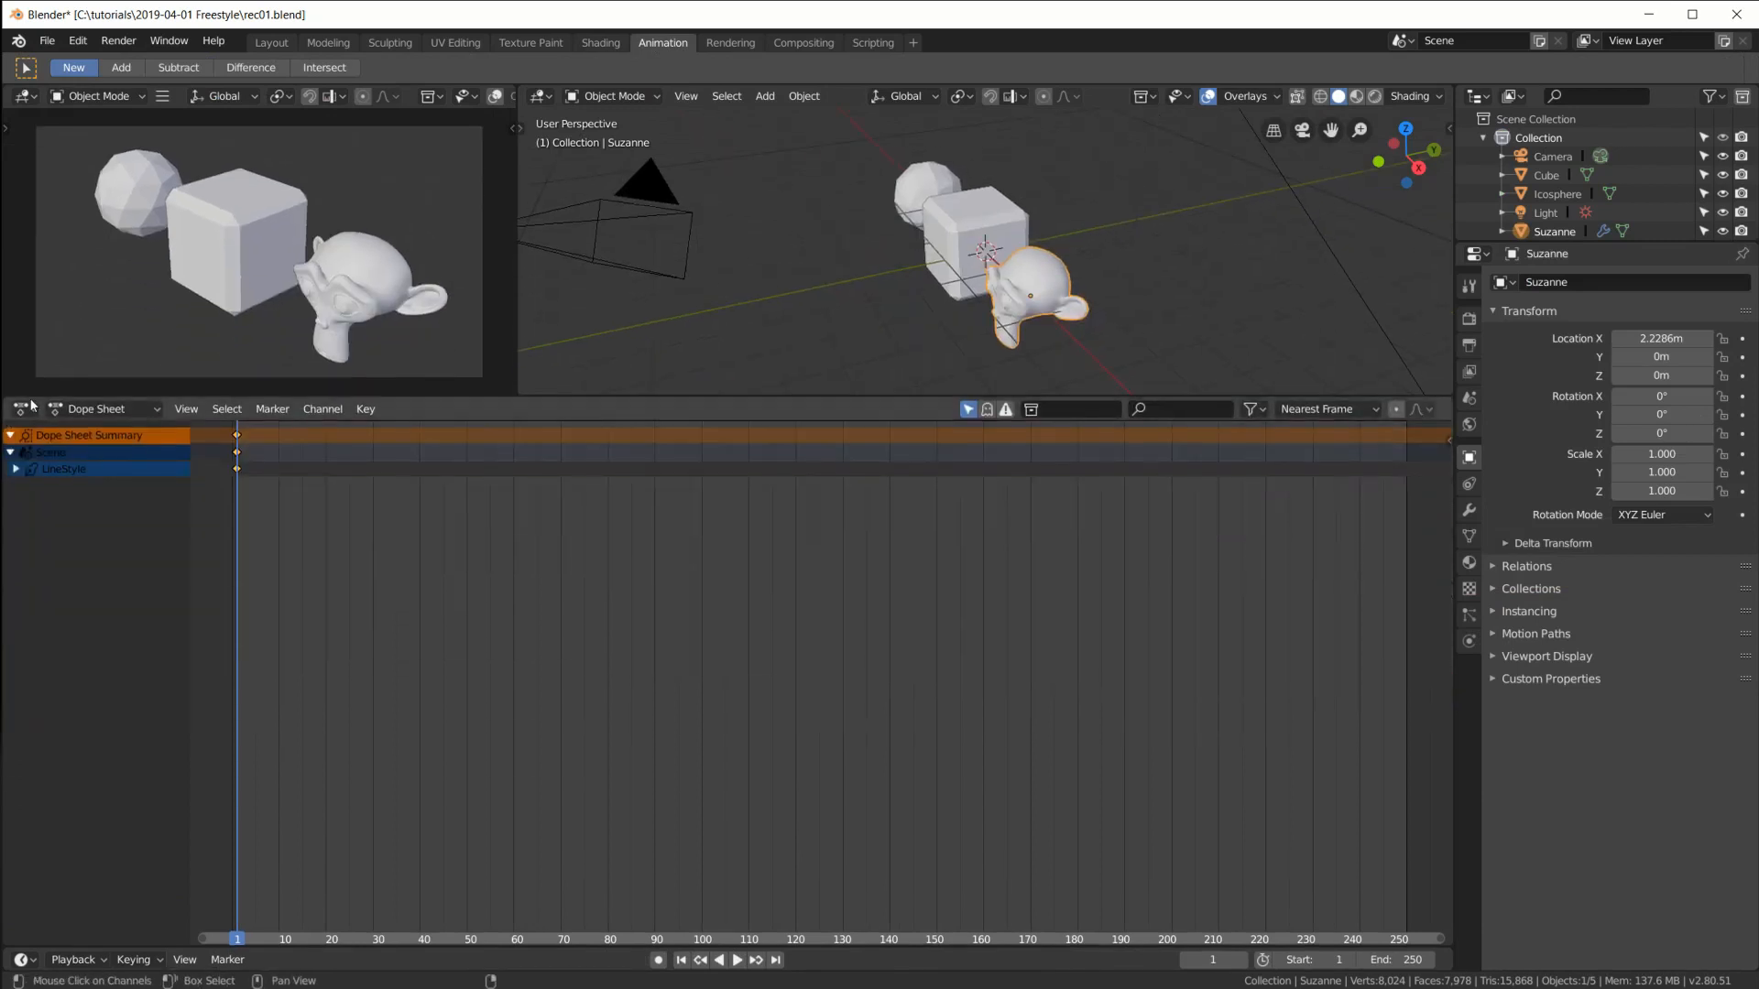
left_click(24, 408)
left_click(262, 520)
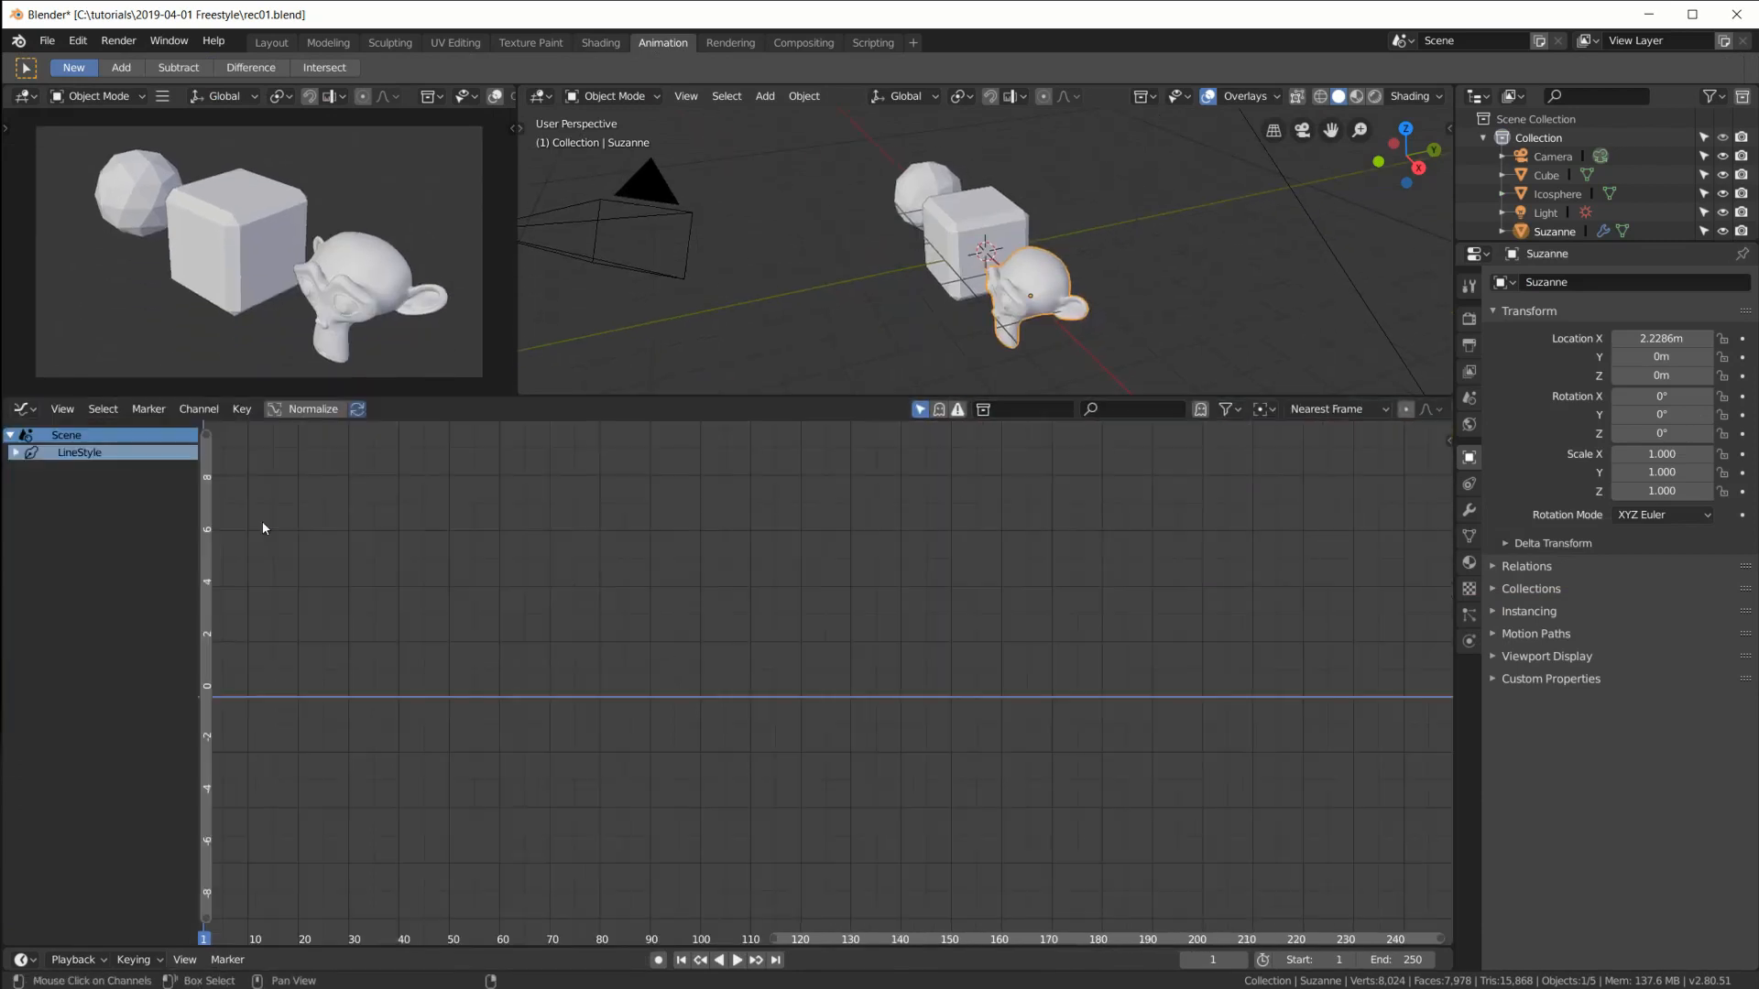
left_click(15, 452)
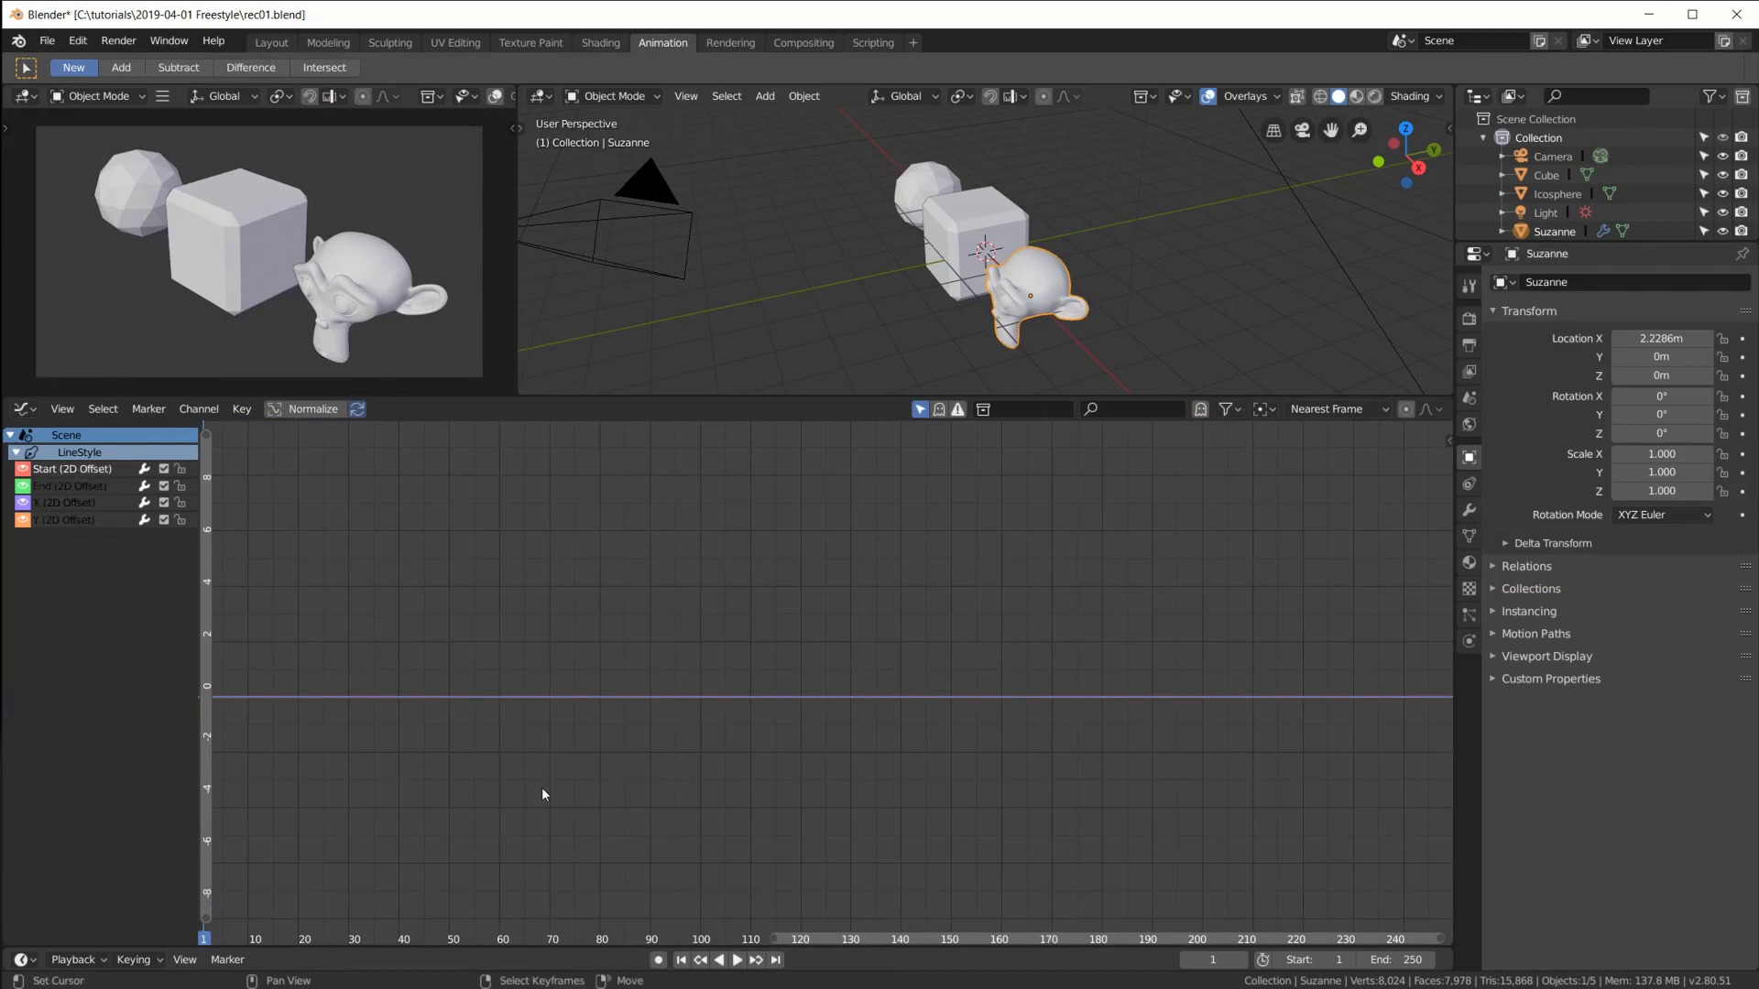
scroll(540, 788, "down", 1)
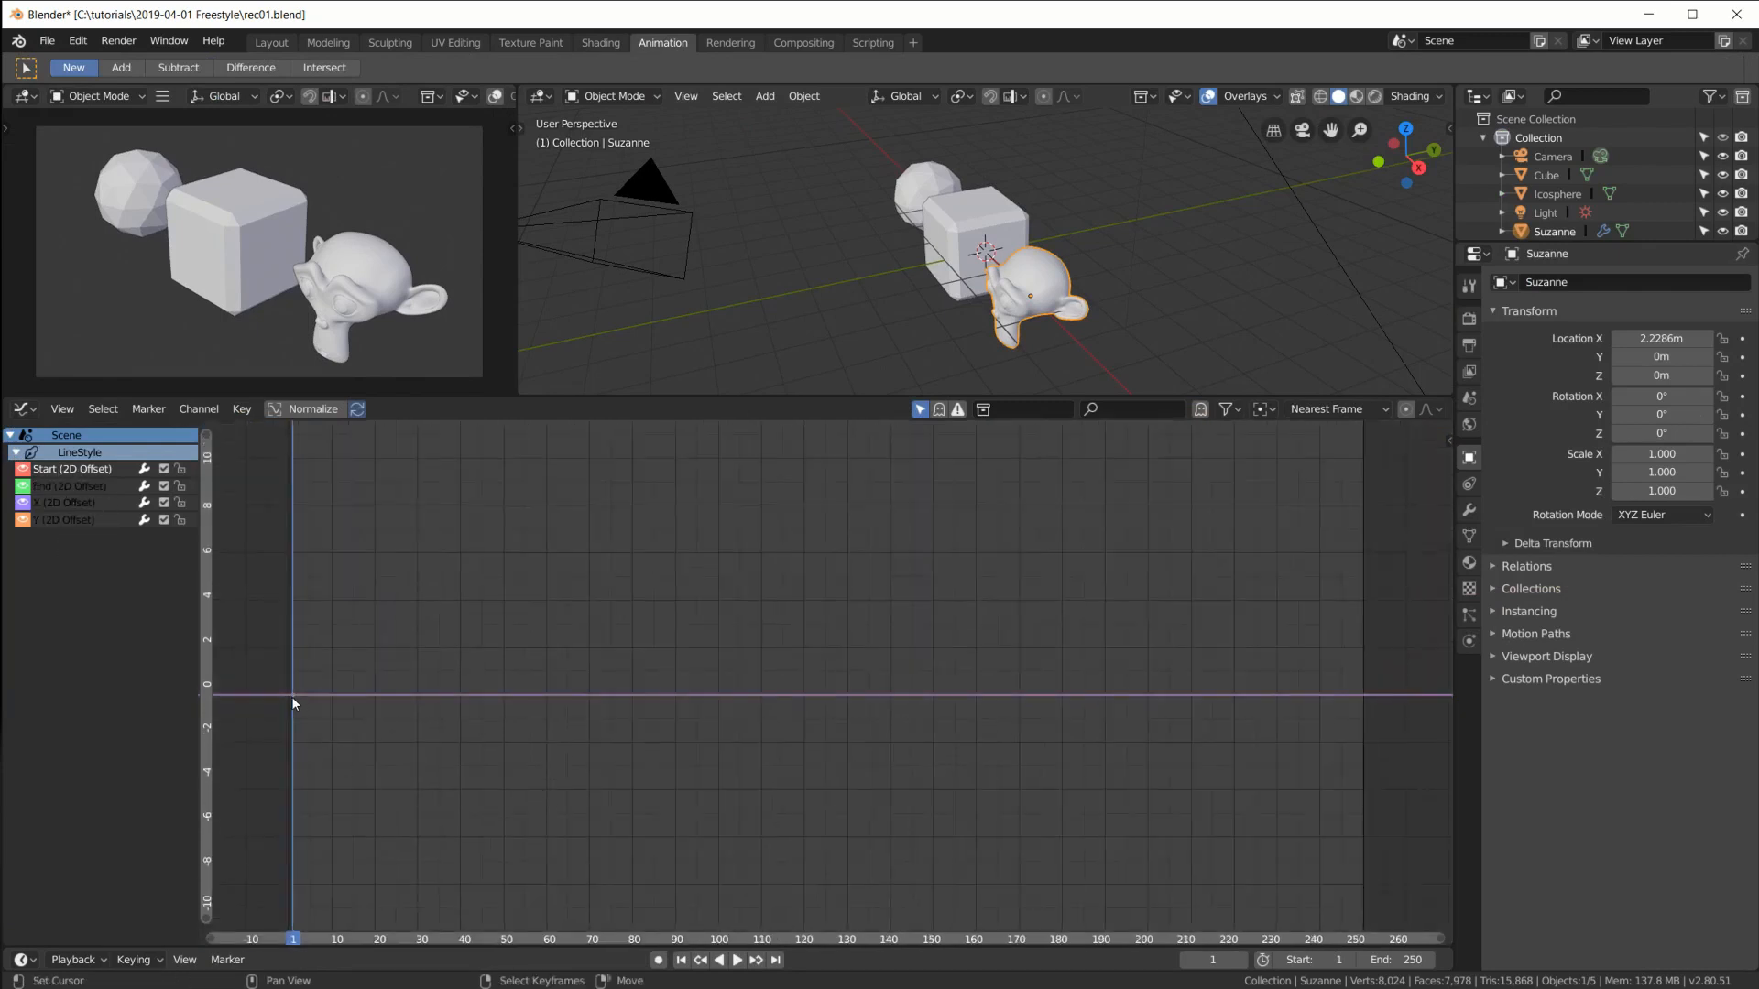
Step: Add a Noise modifier to the 2D Offset Start curve in the Graph Editor
key("n")
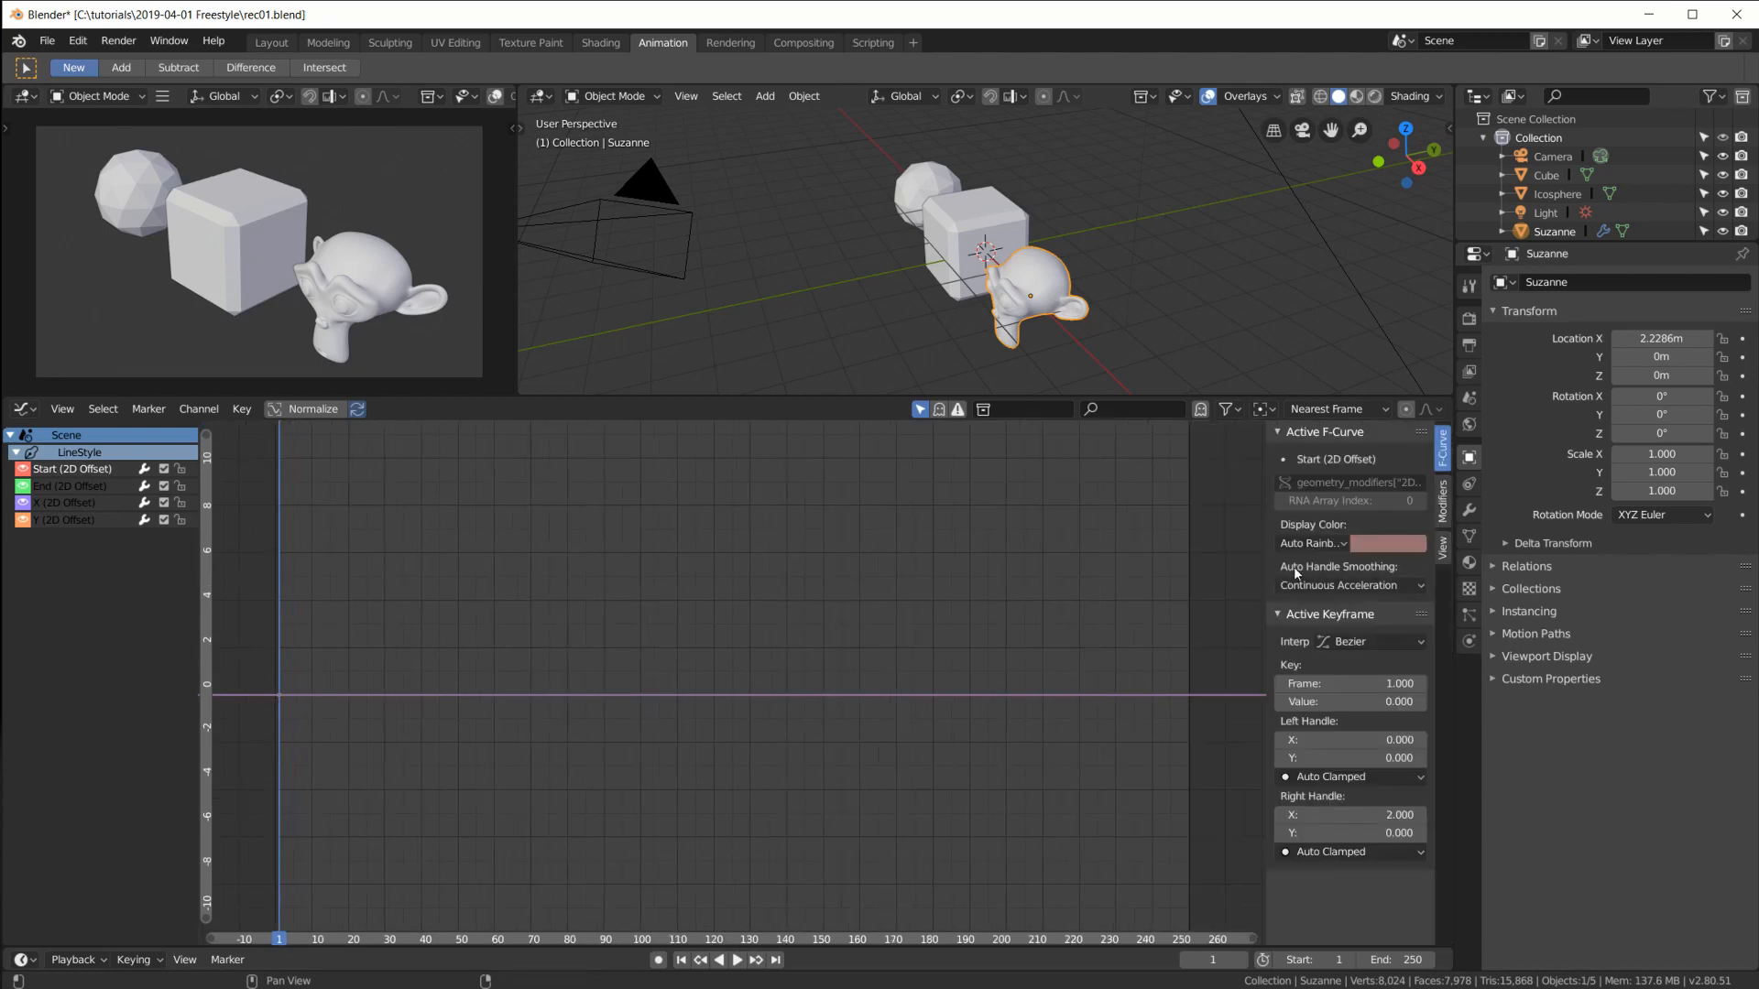
left_click_drag(1265, 563, 1155, 563)
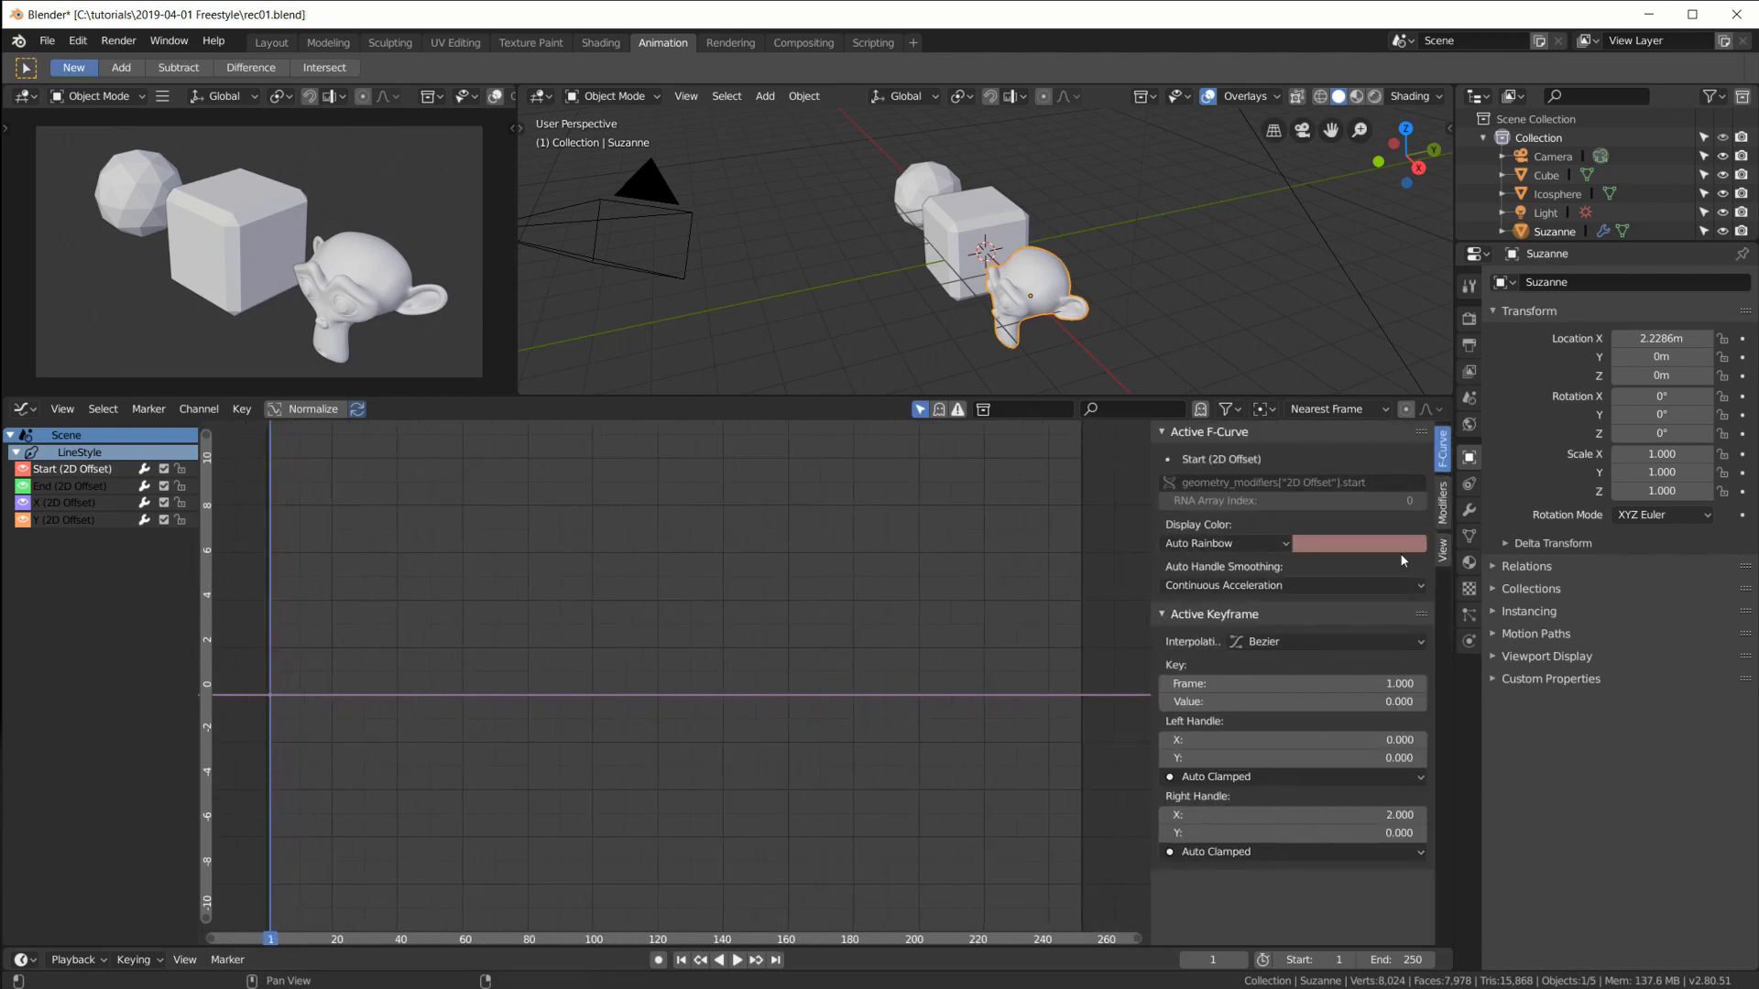
left_click(1443, 504)
left_click(1248, 460)
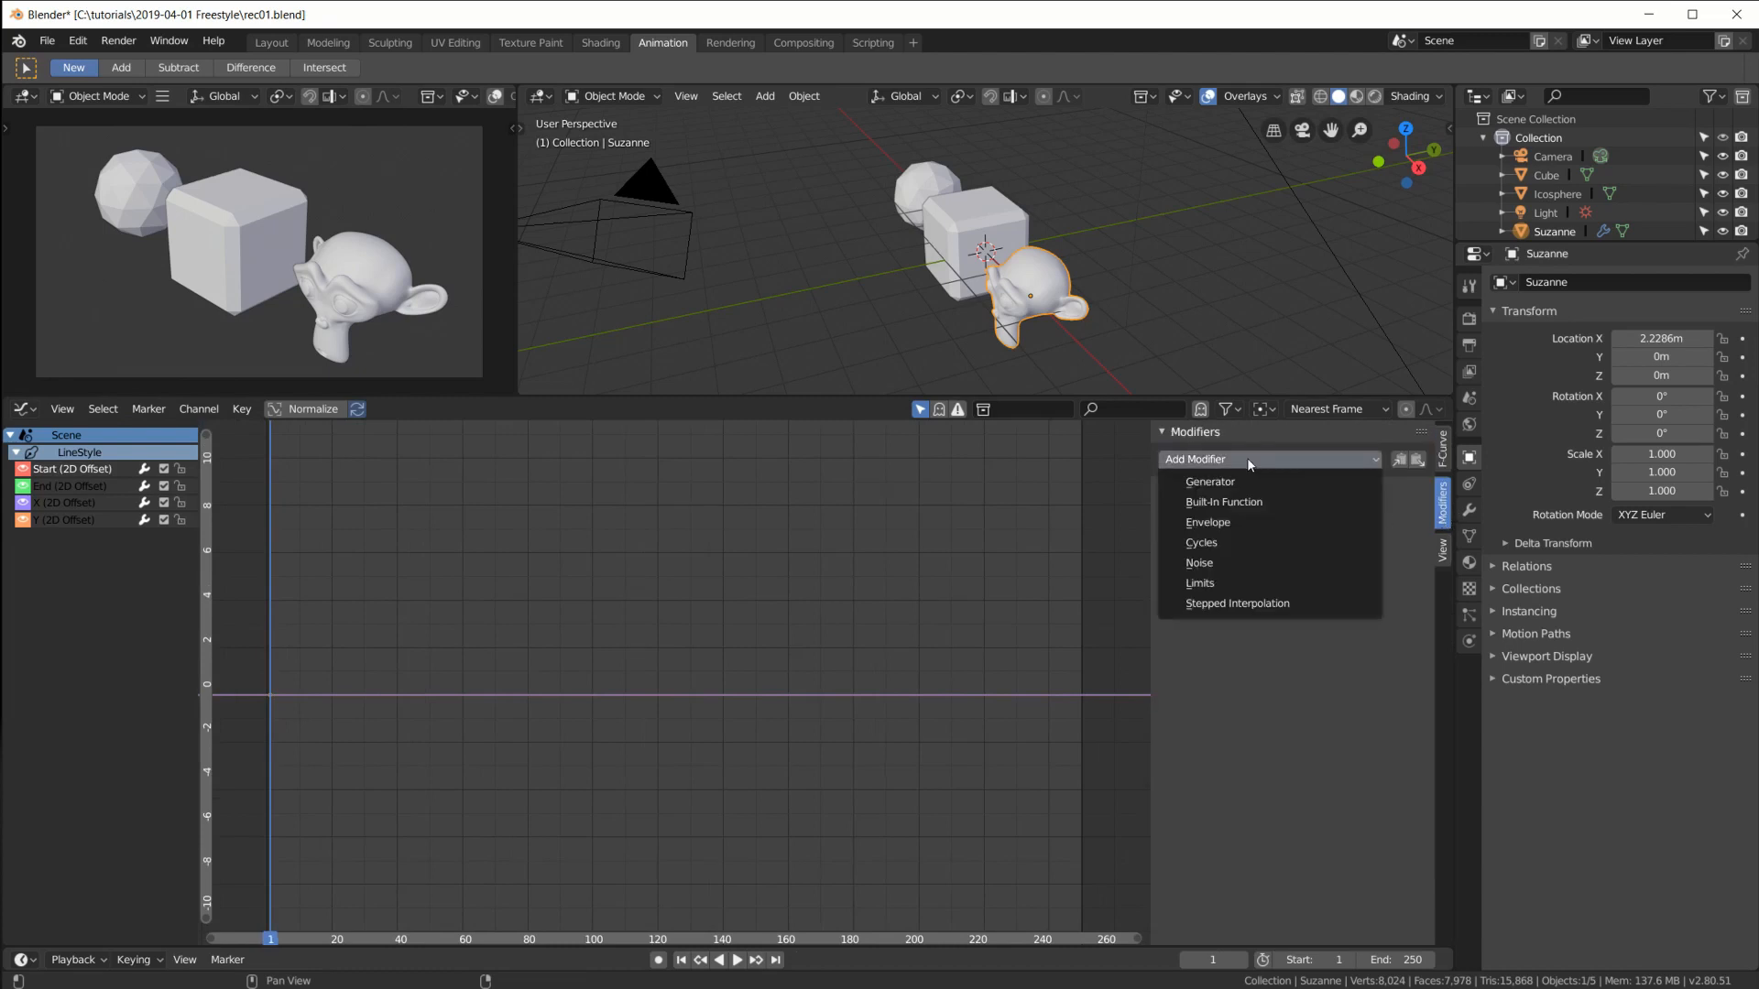
left_click(1200, 562)
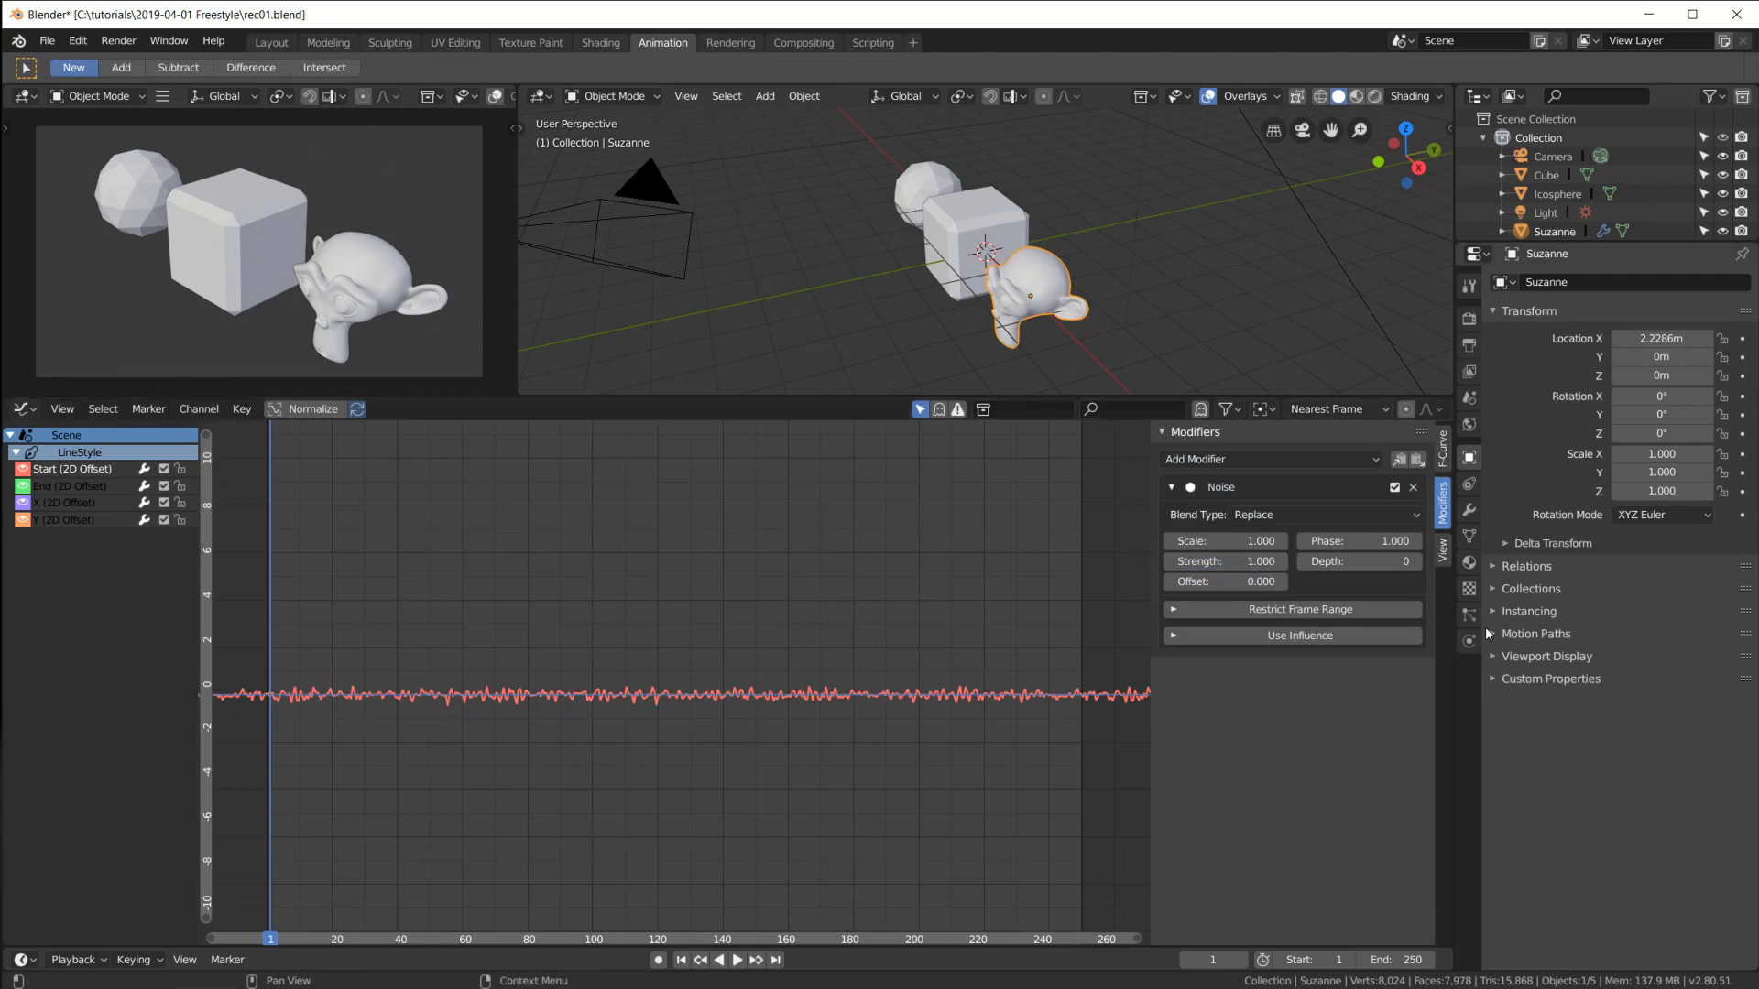
Step: Show the view layer's Freestyle line style settings with the 2D Offset geometry modifier in the Properties editor
left_click(1468, 371)
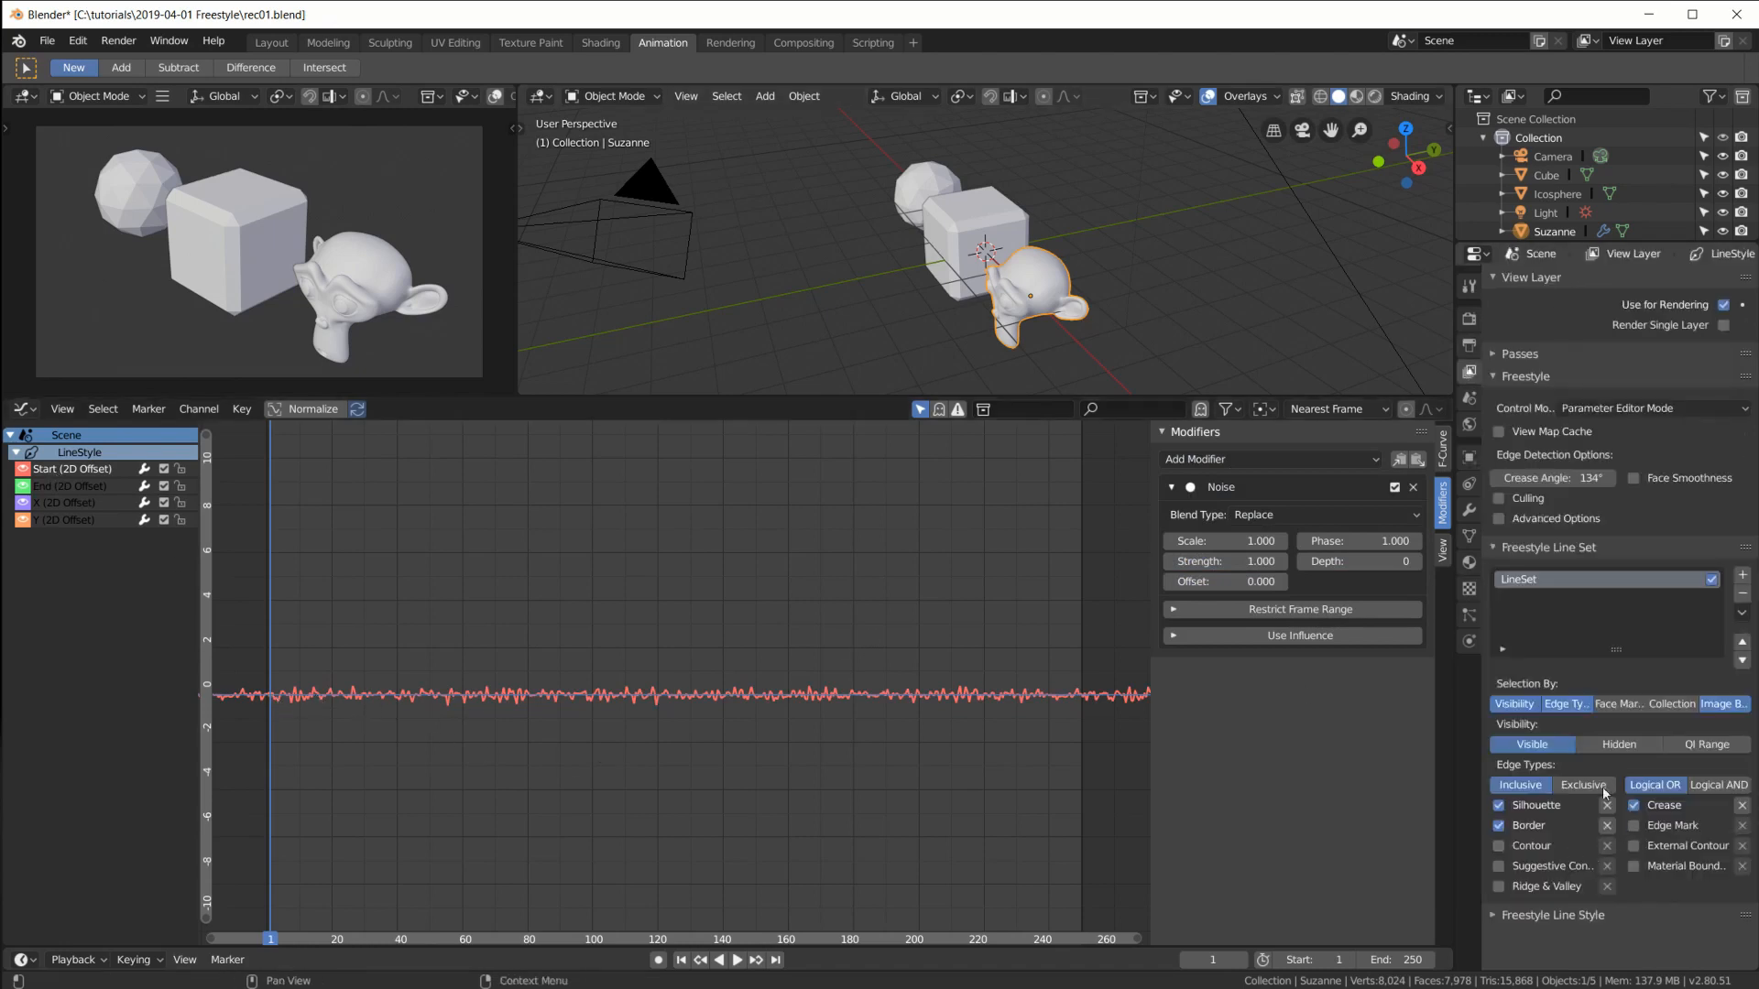
left_click(1498, 916)
scroll(1582, 818, "down", 5)
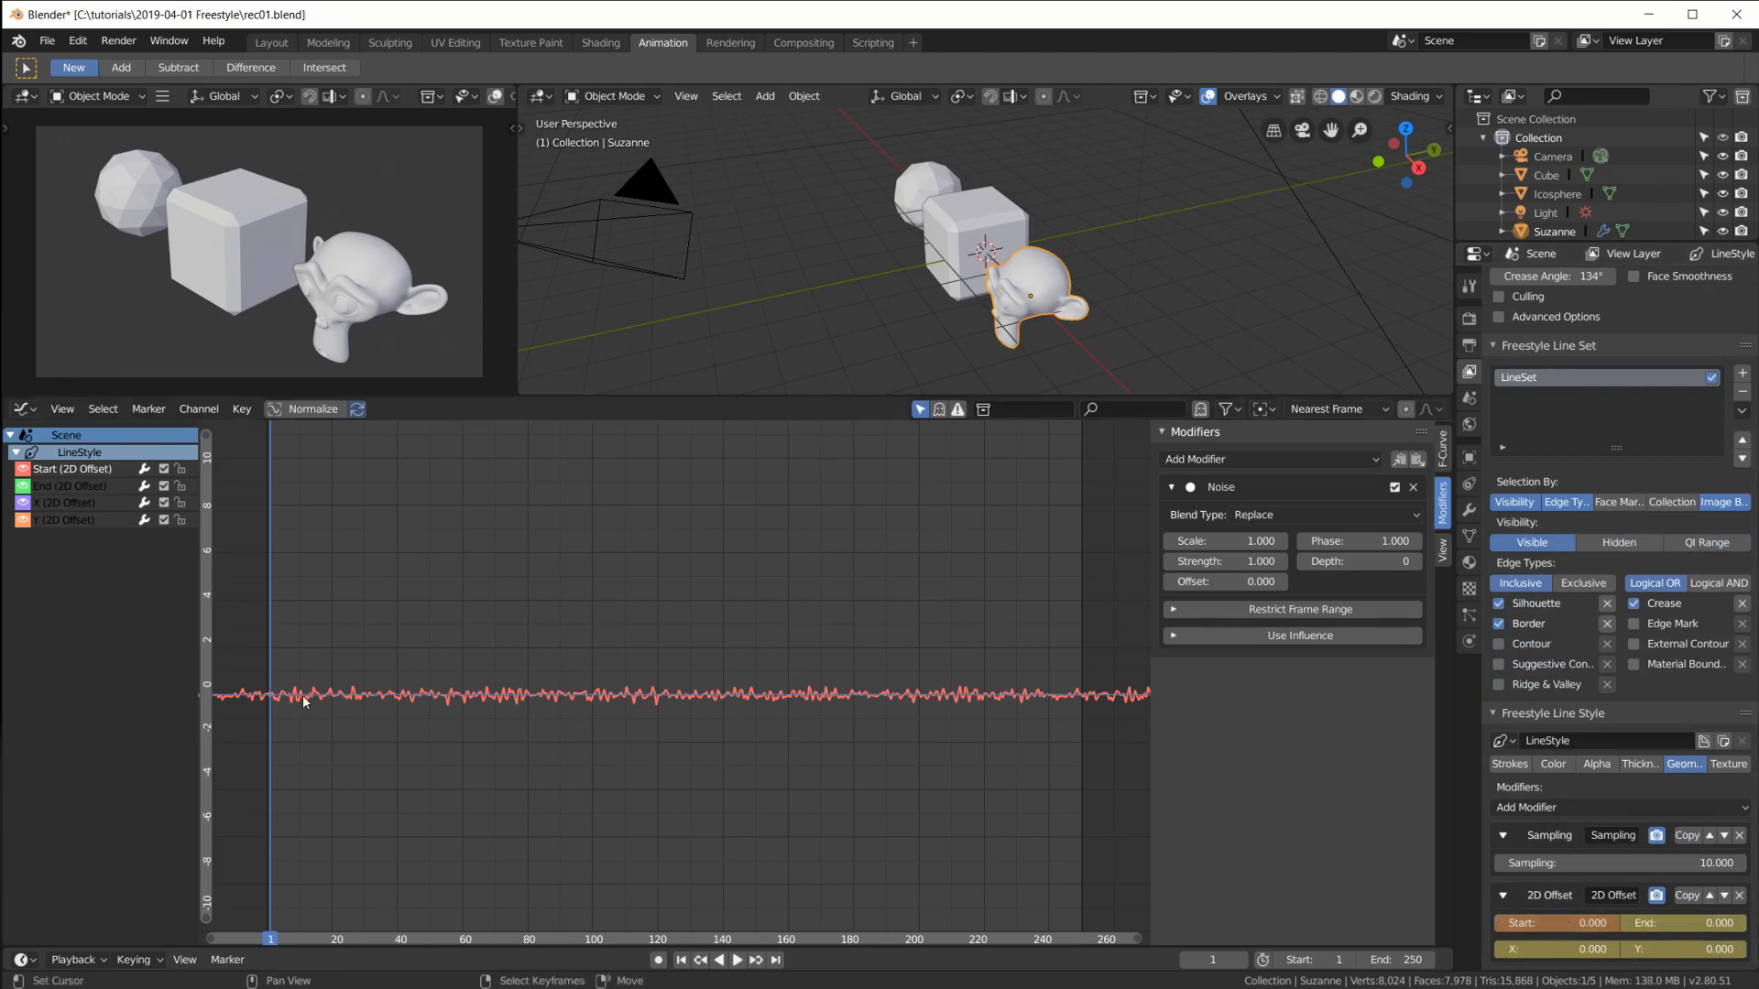
Step: Set the Start curve's Noise modifier to scale 0.2, strength 5, phase 8.2 and offset 0.6
left_click(1219, 543)
type("0.2")
key("Return")
scroll(249, 701, "up", 2)
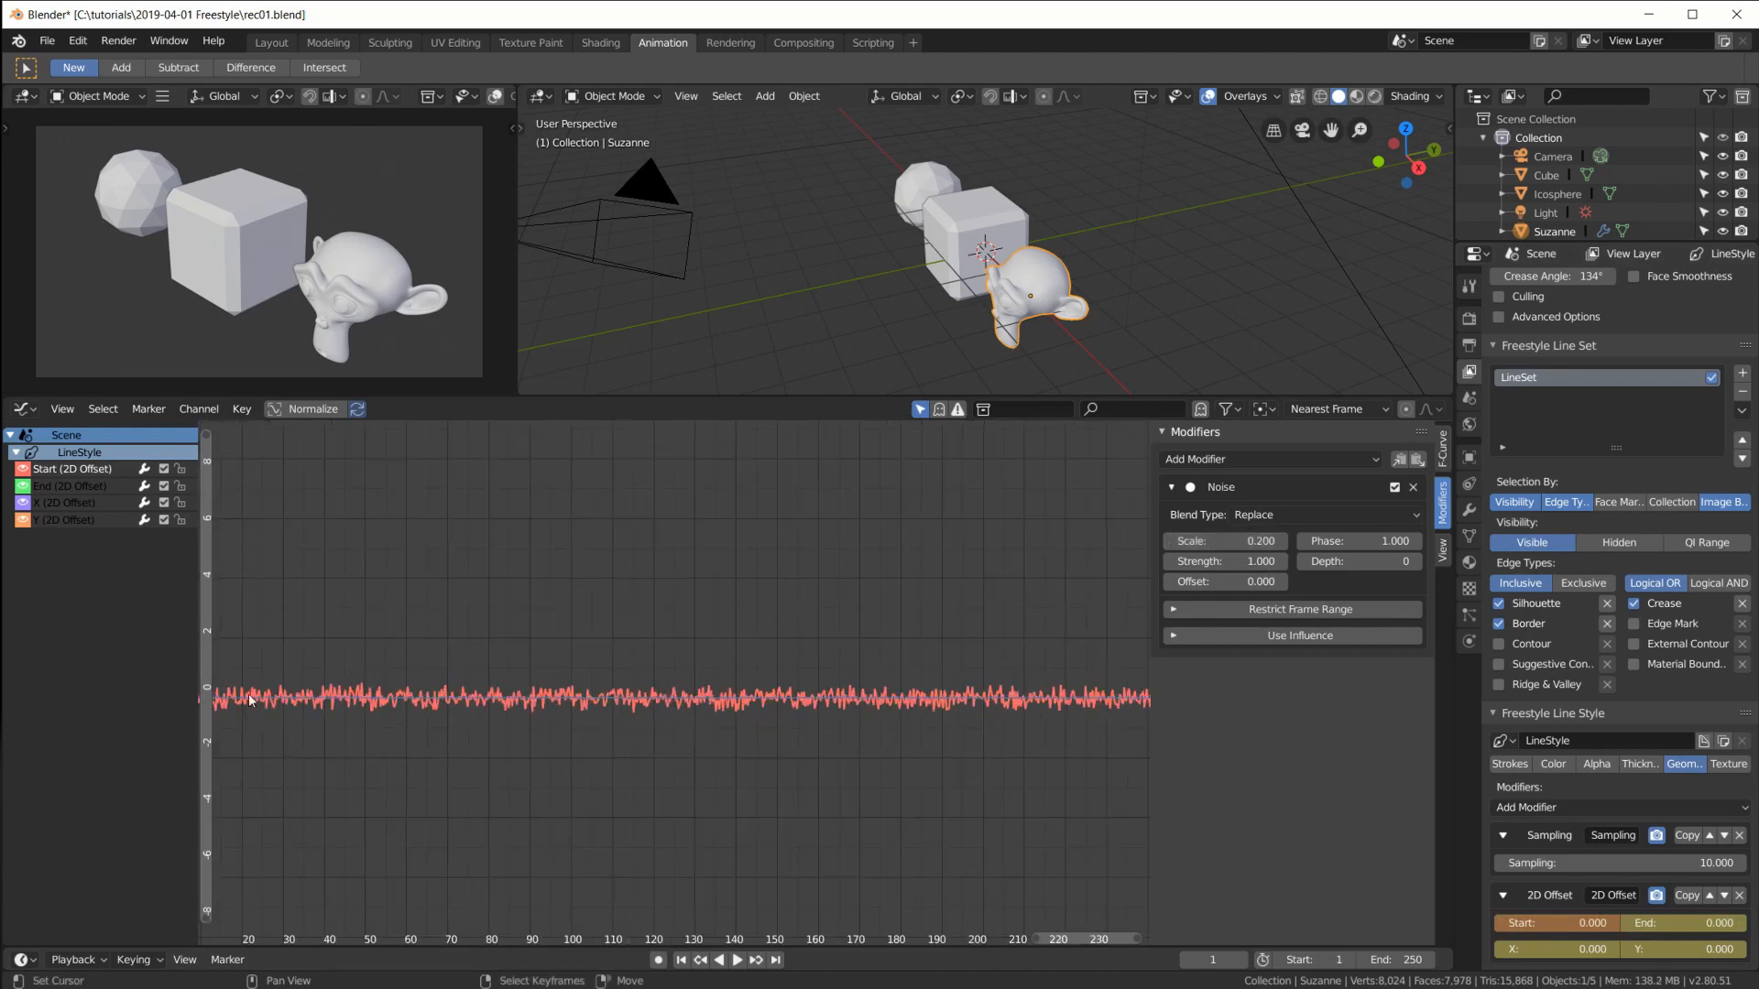
middle_click_drag(382, 741, 721, 730)
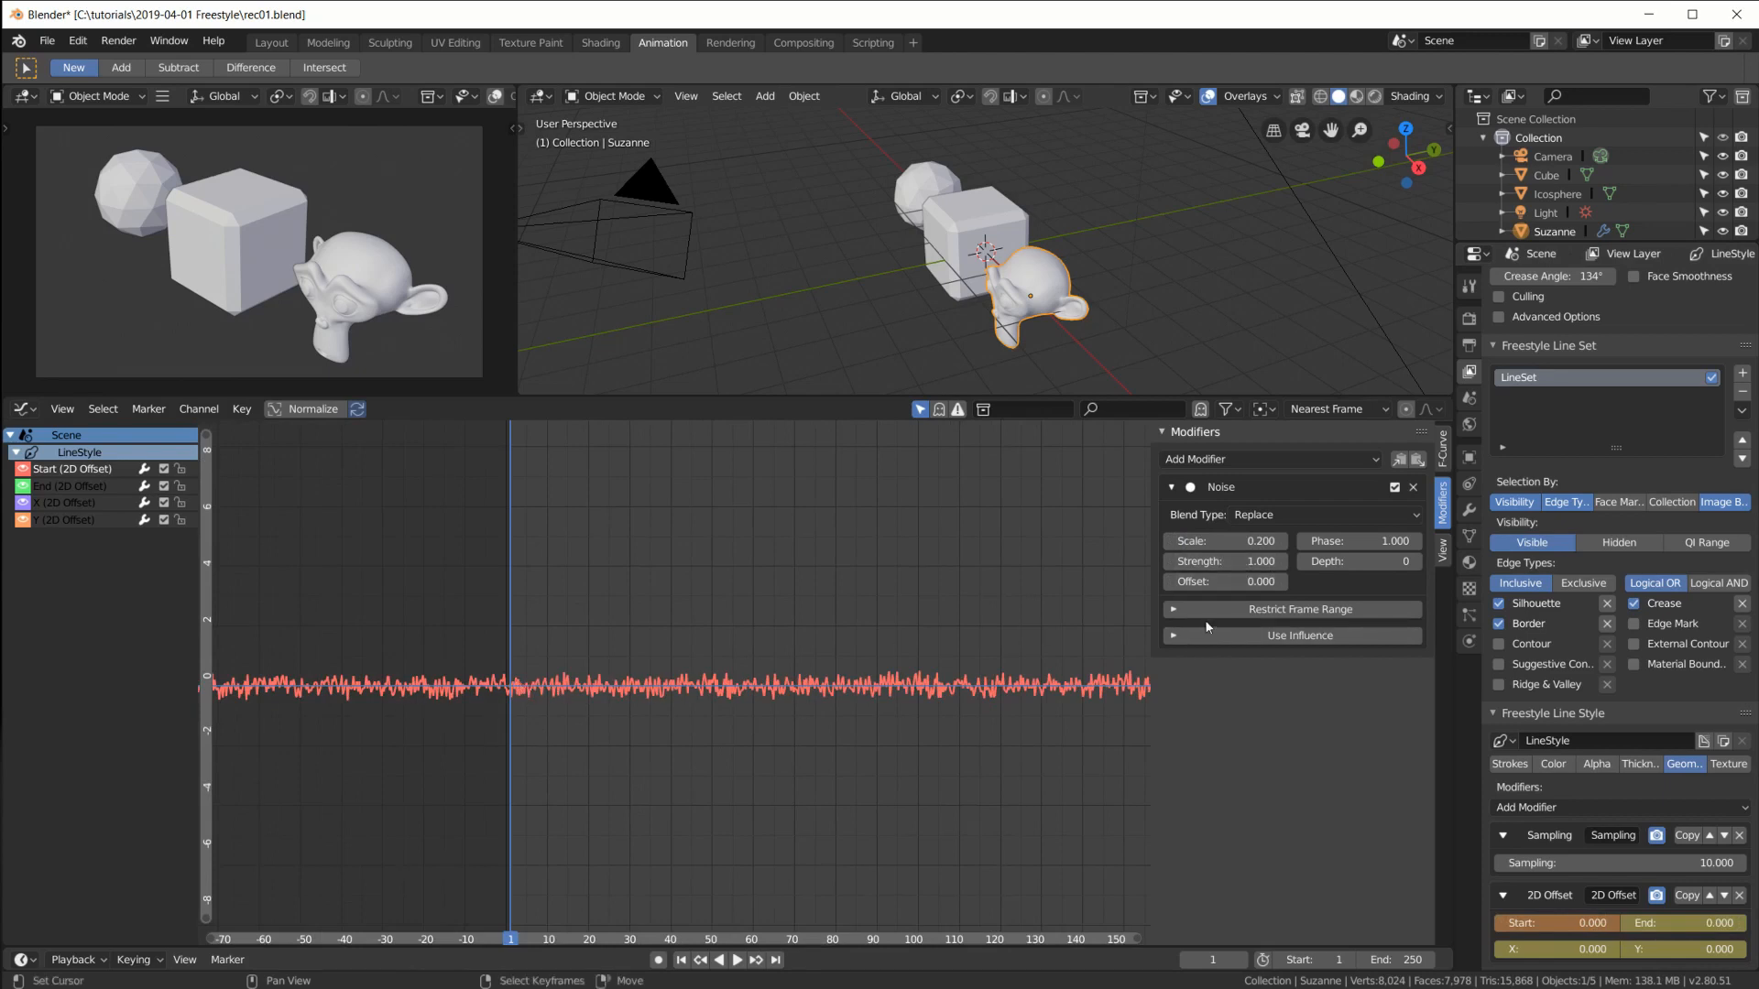
left_click(1228, 561)
type("5")
key("Return")
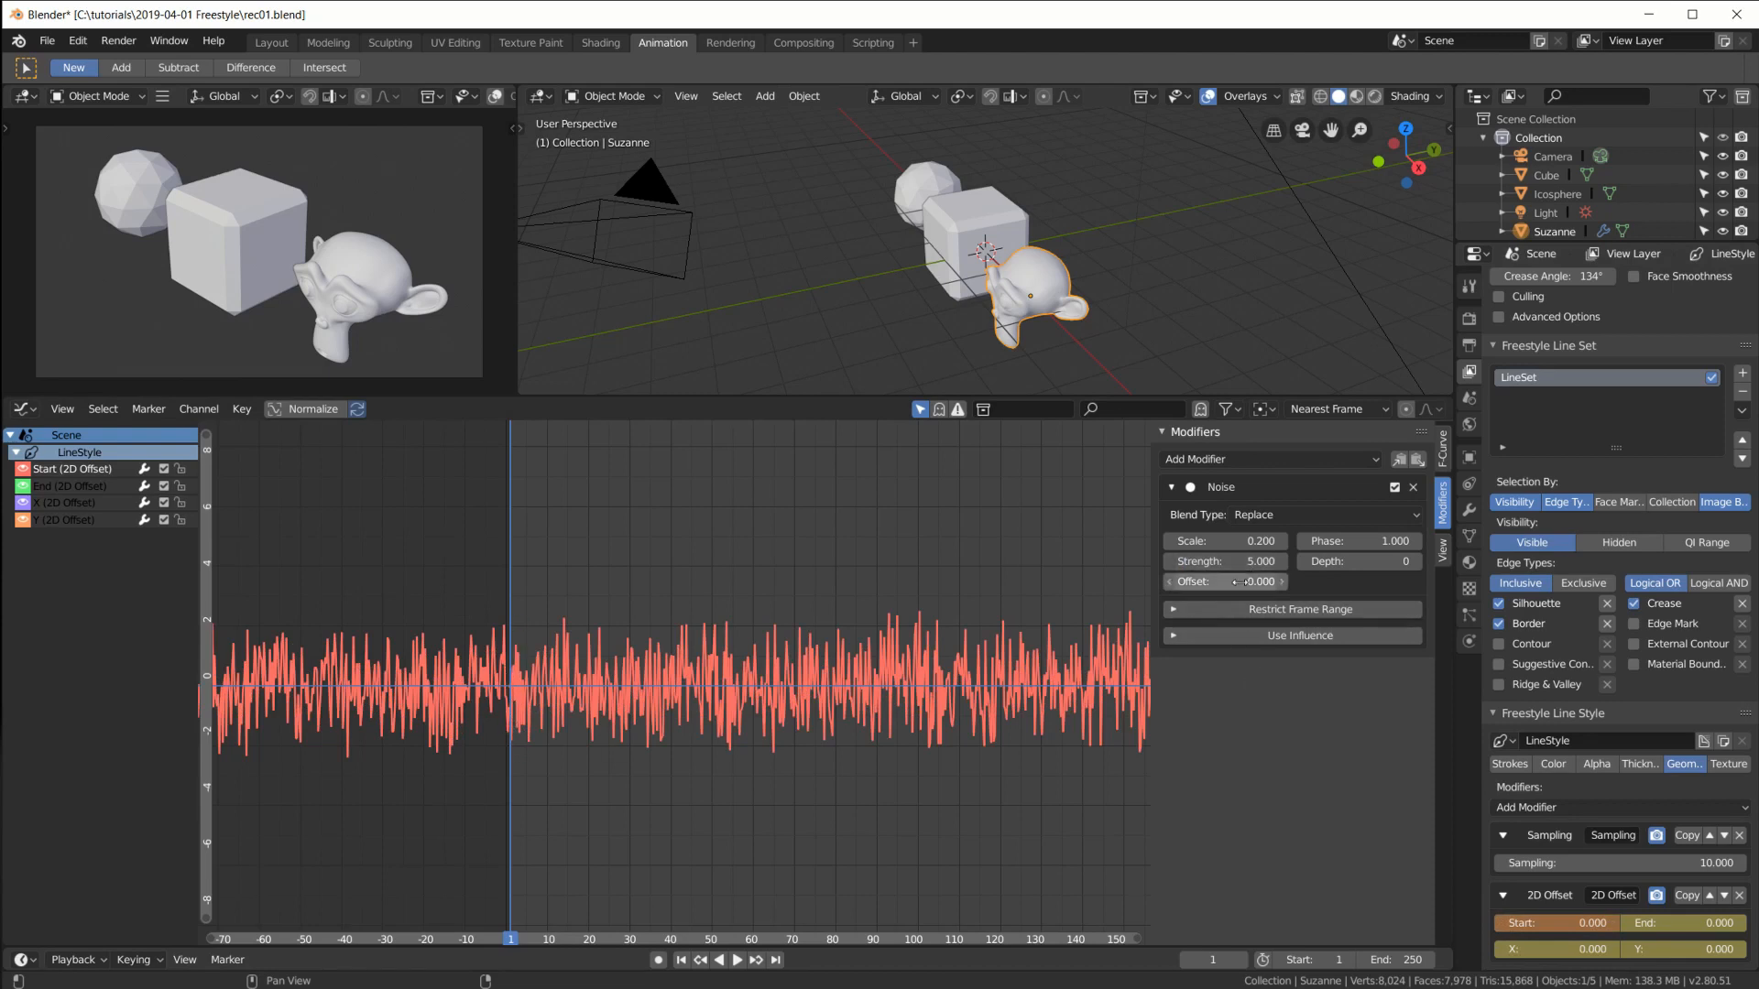
left_click_drag(1354, 543, 1411, 543)
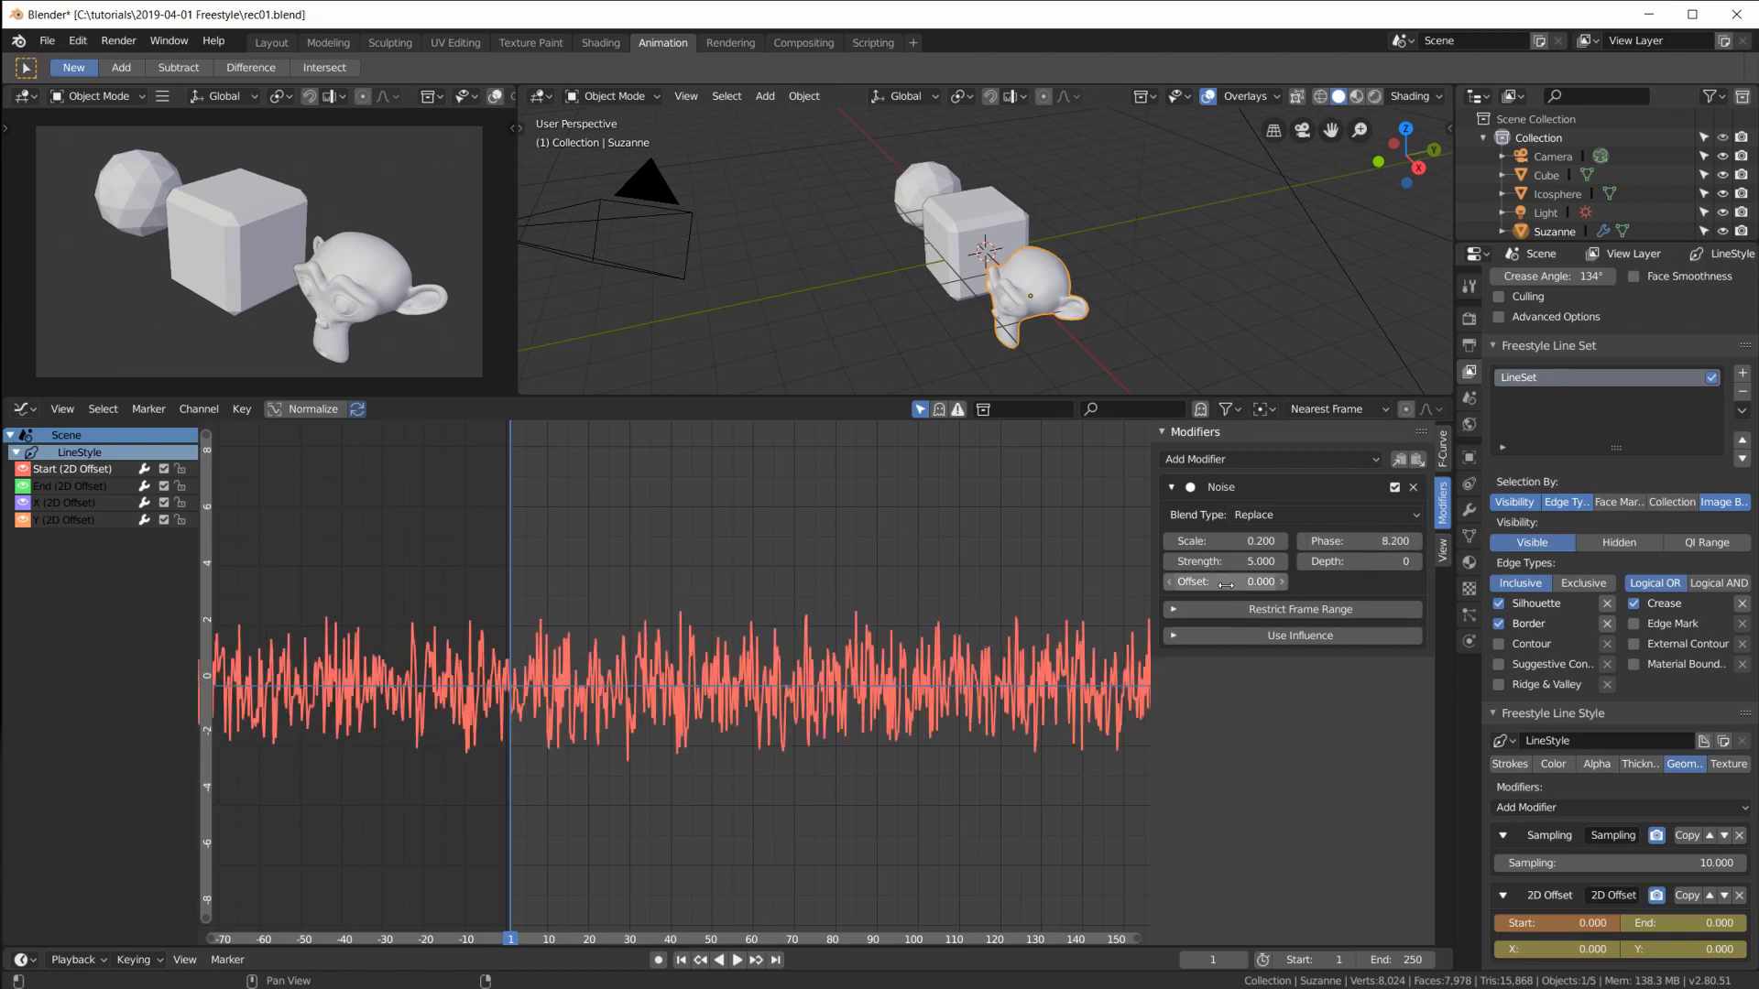
left_click_drag(1280, 586, 1333, 587)
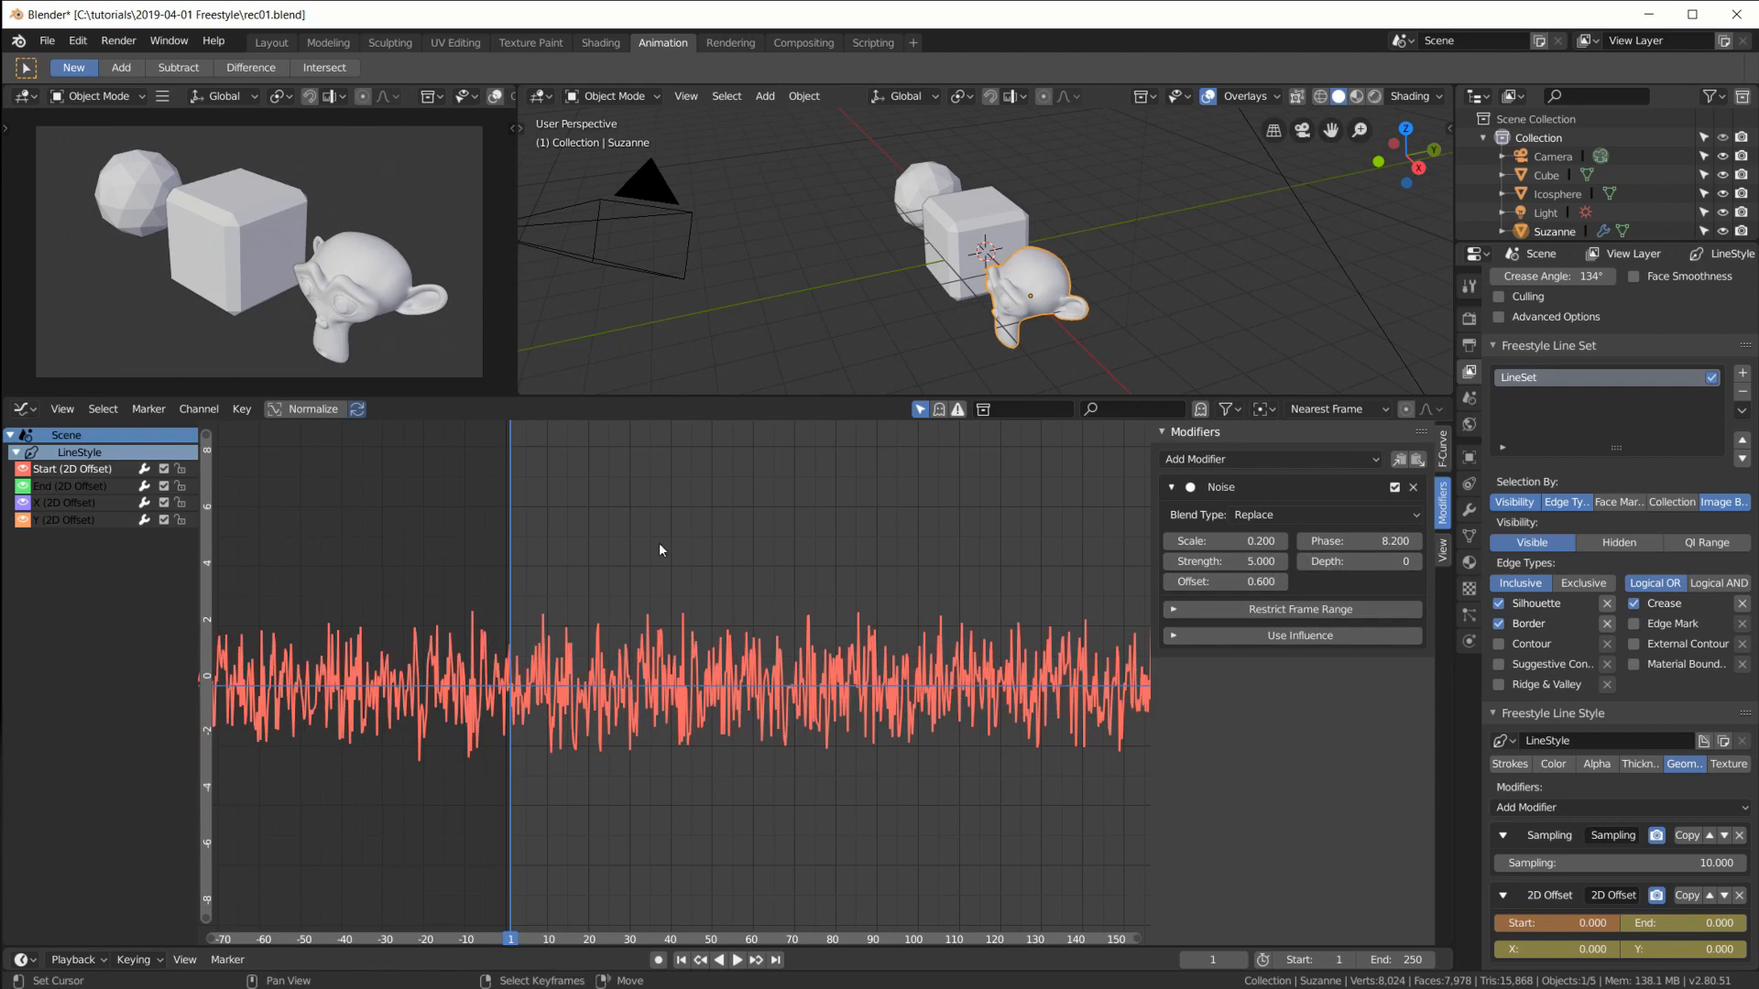
Step: Add a Noise modifier to the 2D Offset End curve with strength 5 and scale 0.2
left_click(56, 490)
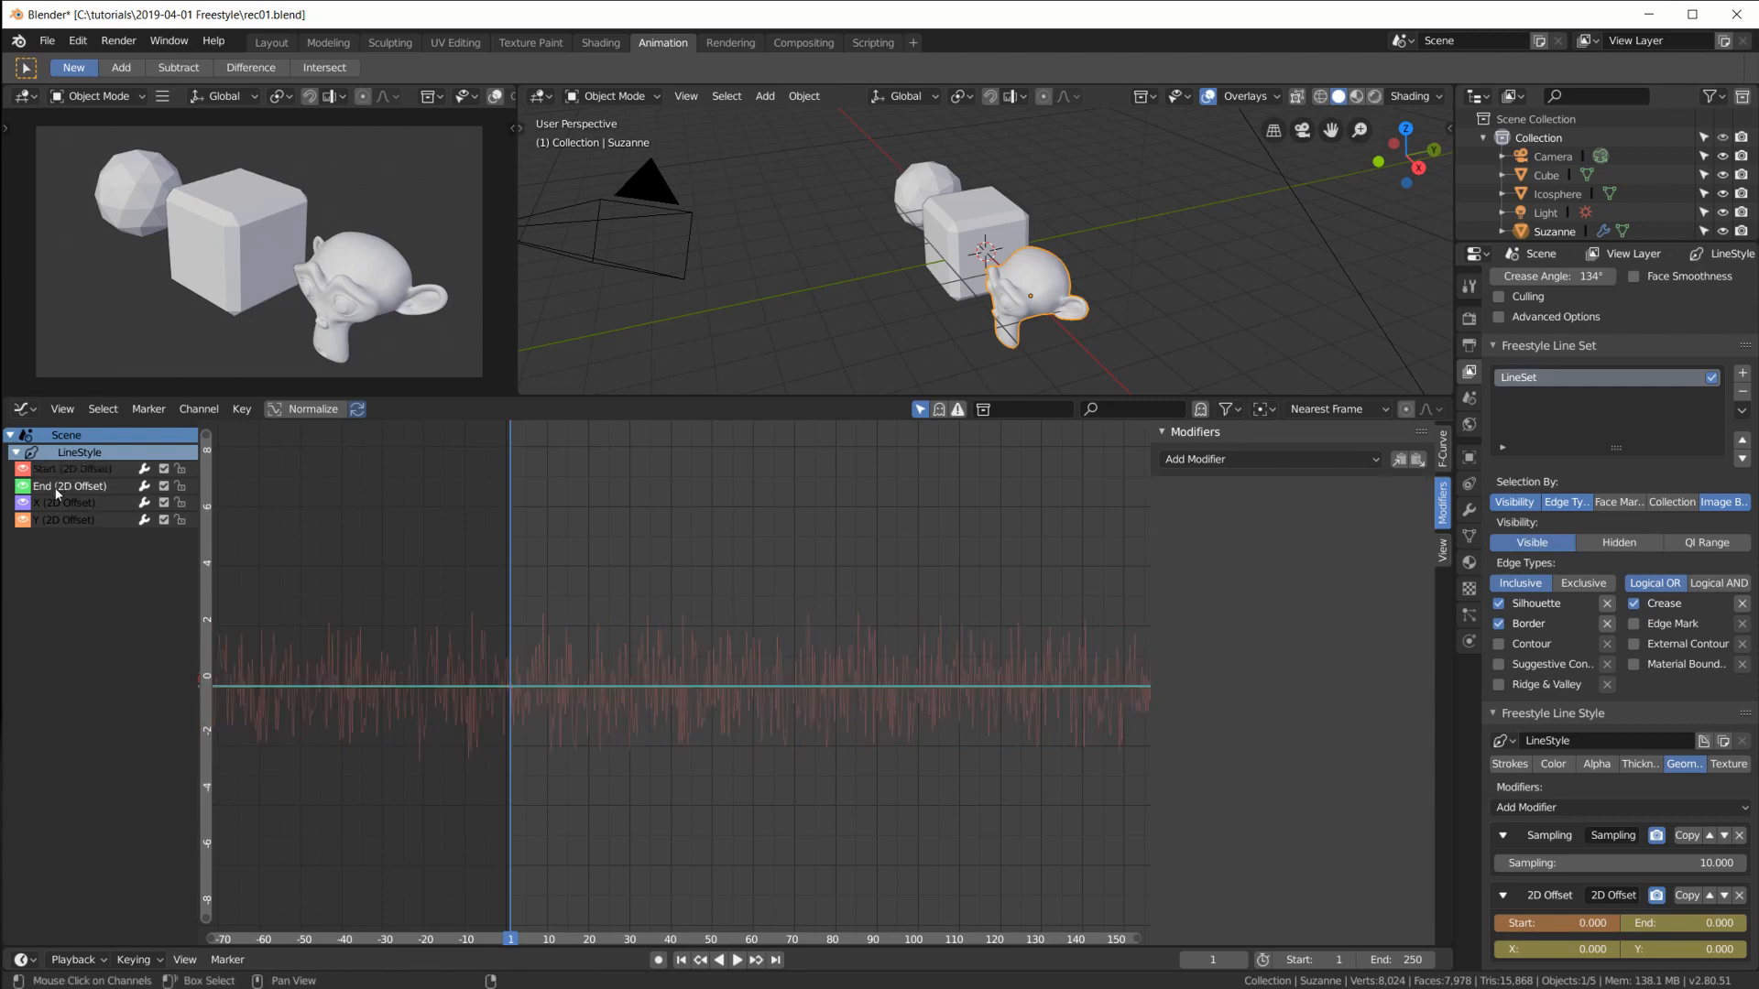
left_click(1269, 459)
left_click(1219, 563)
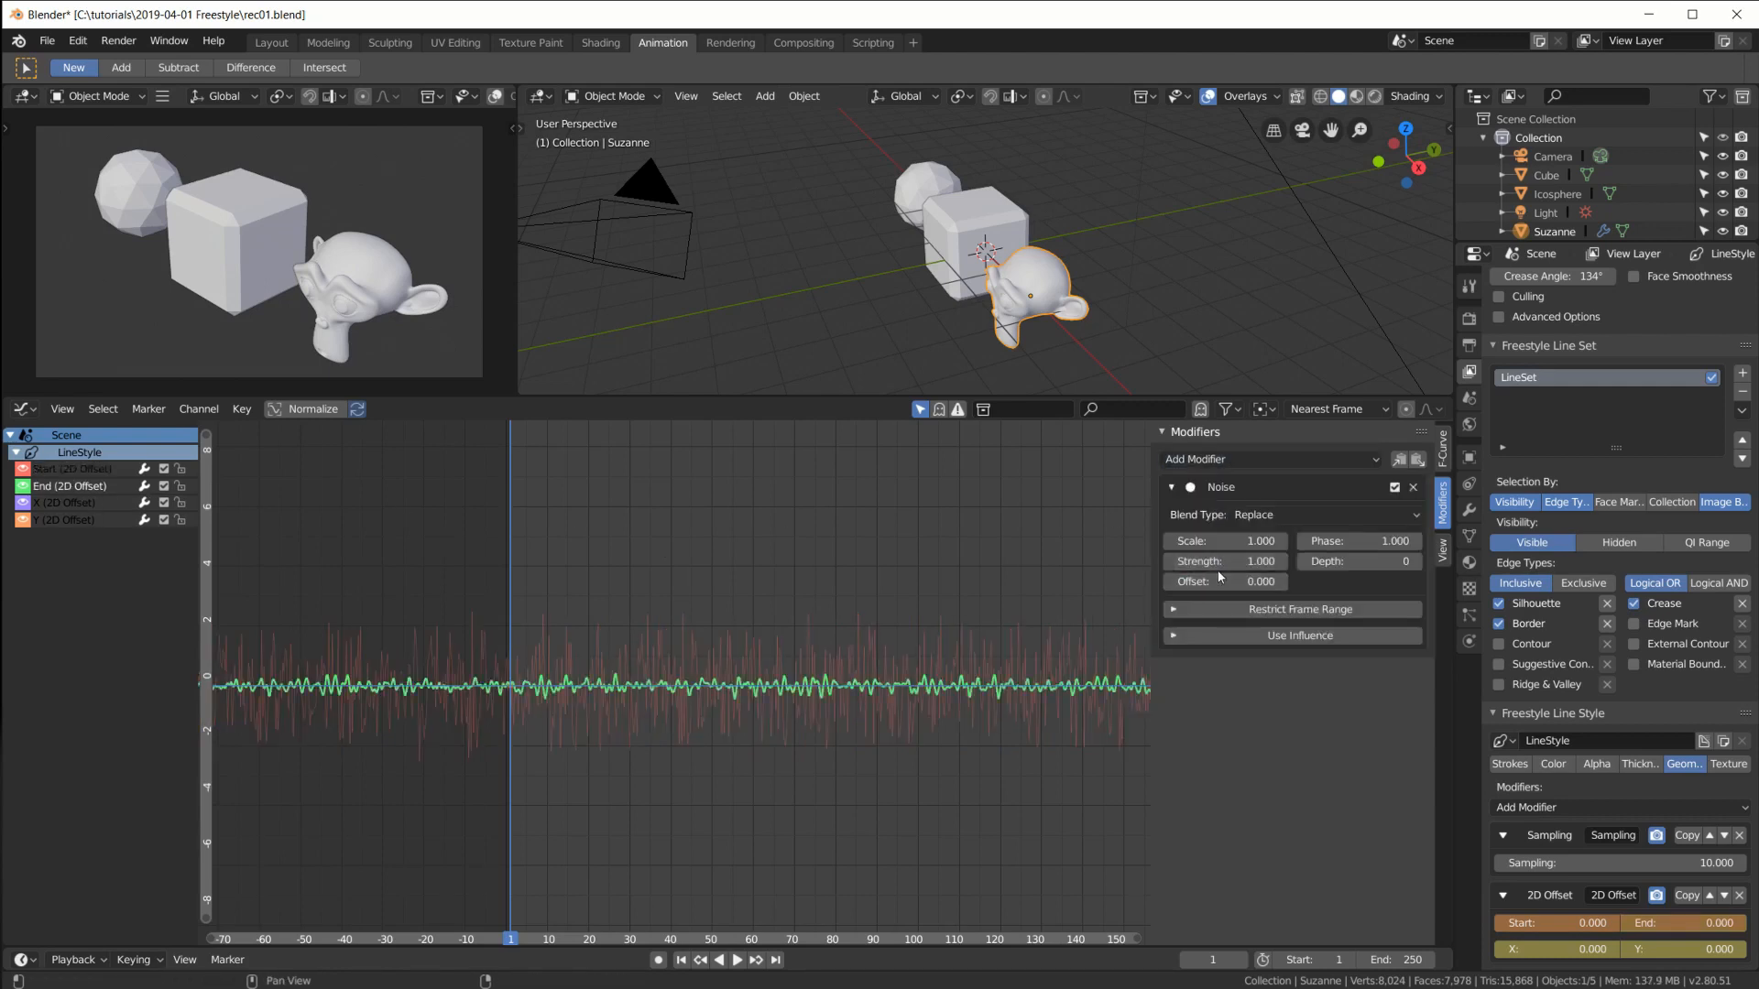
left_click(1218, 563)
type("5")
key("Return")
left_click(1204, 543)
type("0.2")
key("Return")
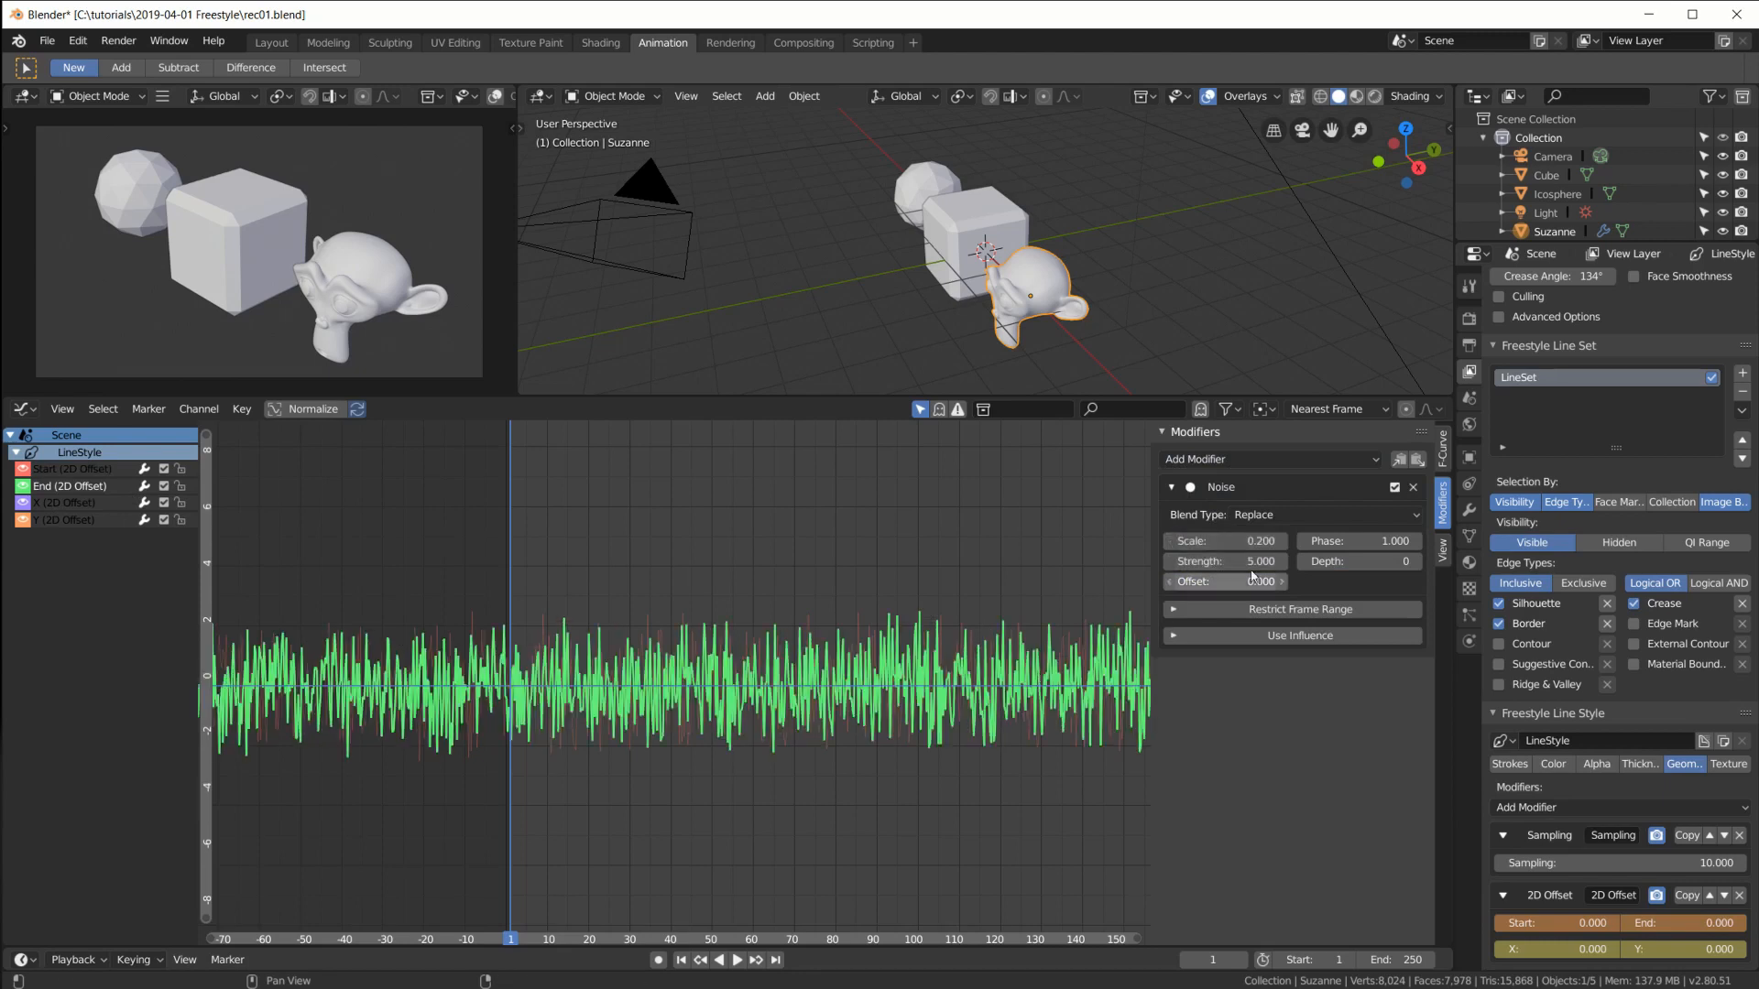
Step: Set the End curve's noise offset to 14.8 and phase to -5.2 so it differs from the Start curve
left_click_drag(1236, 583, 1313, 542)
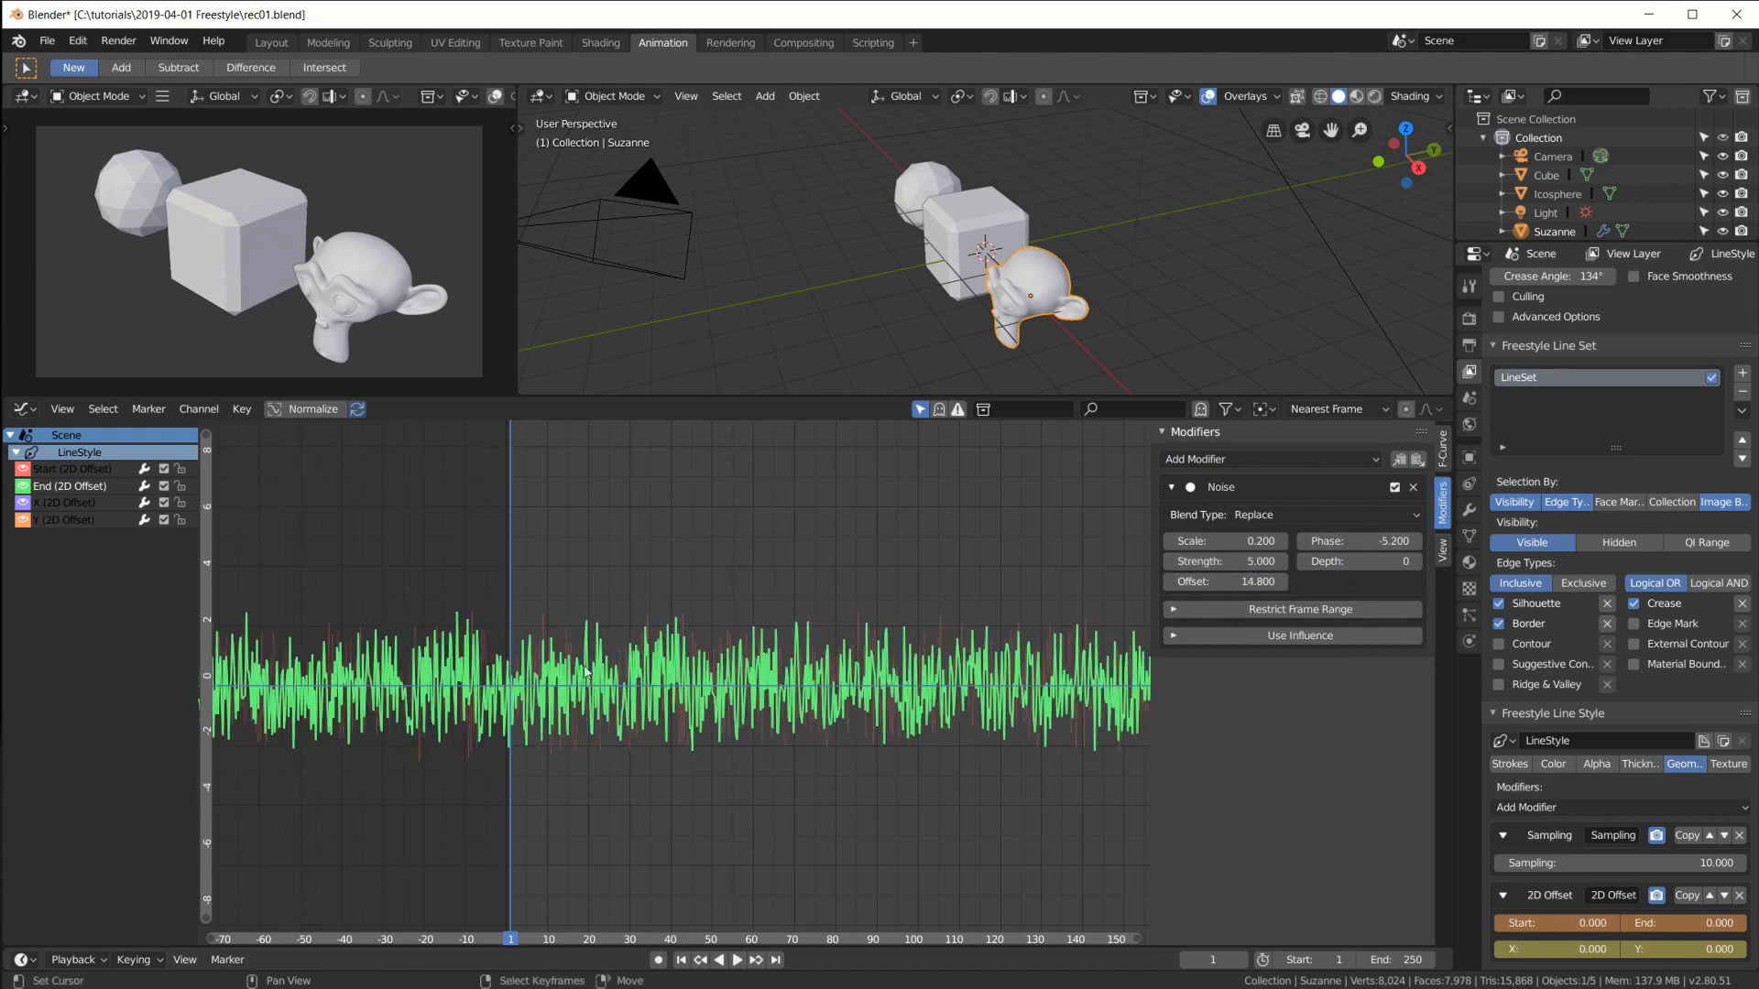
scroll(510, 696, "up", 2)
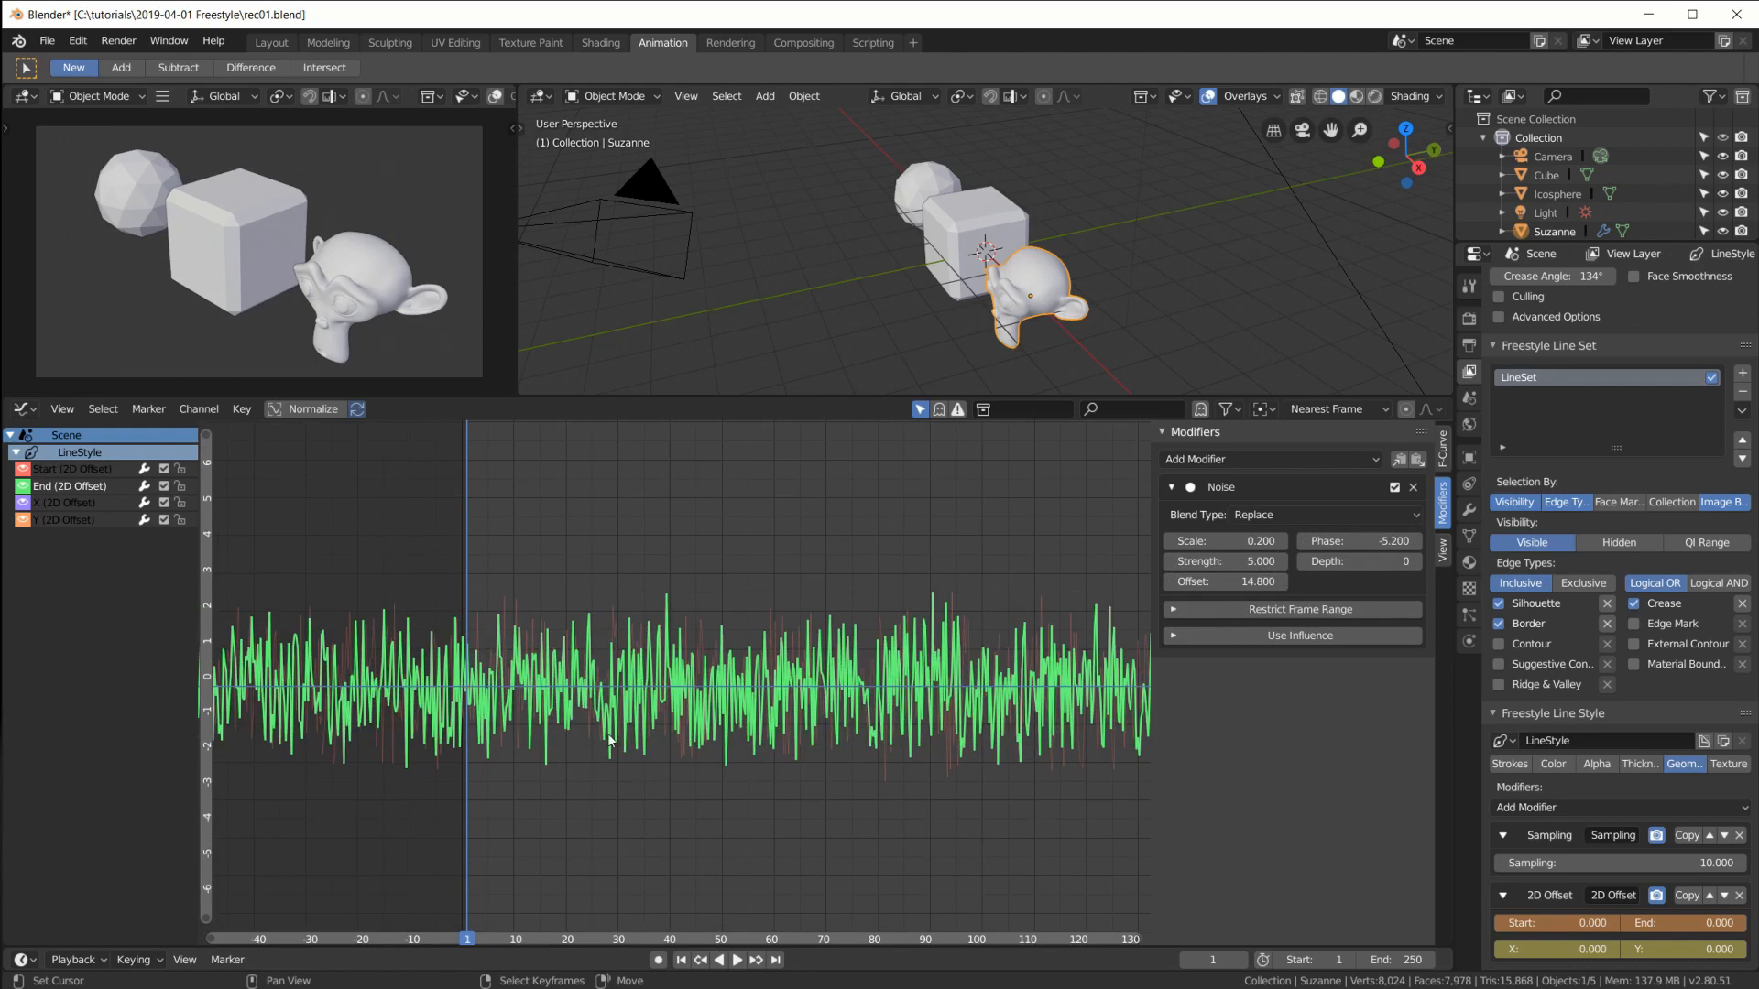
scroll(544, 687, "down", 2)
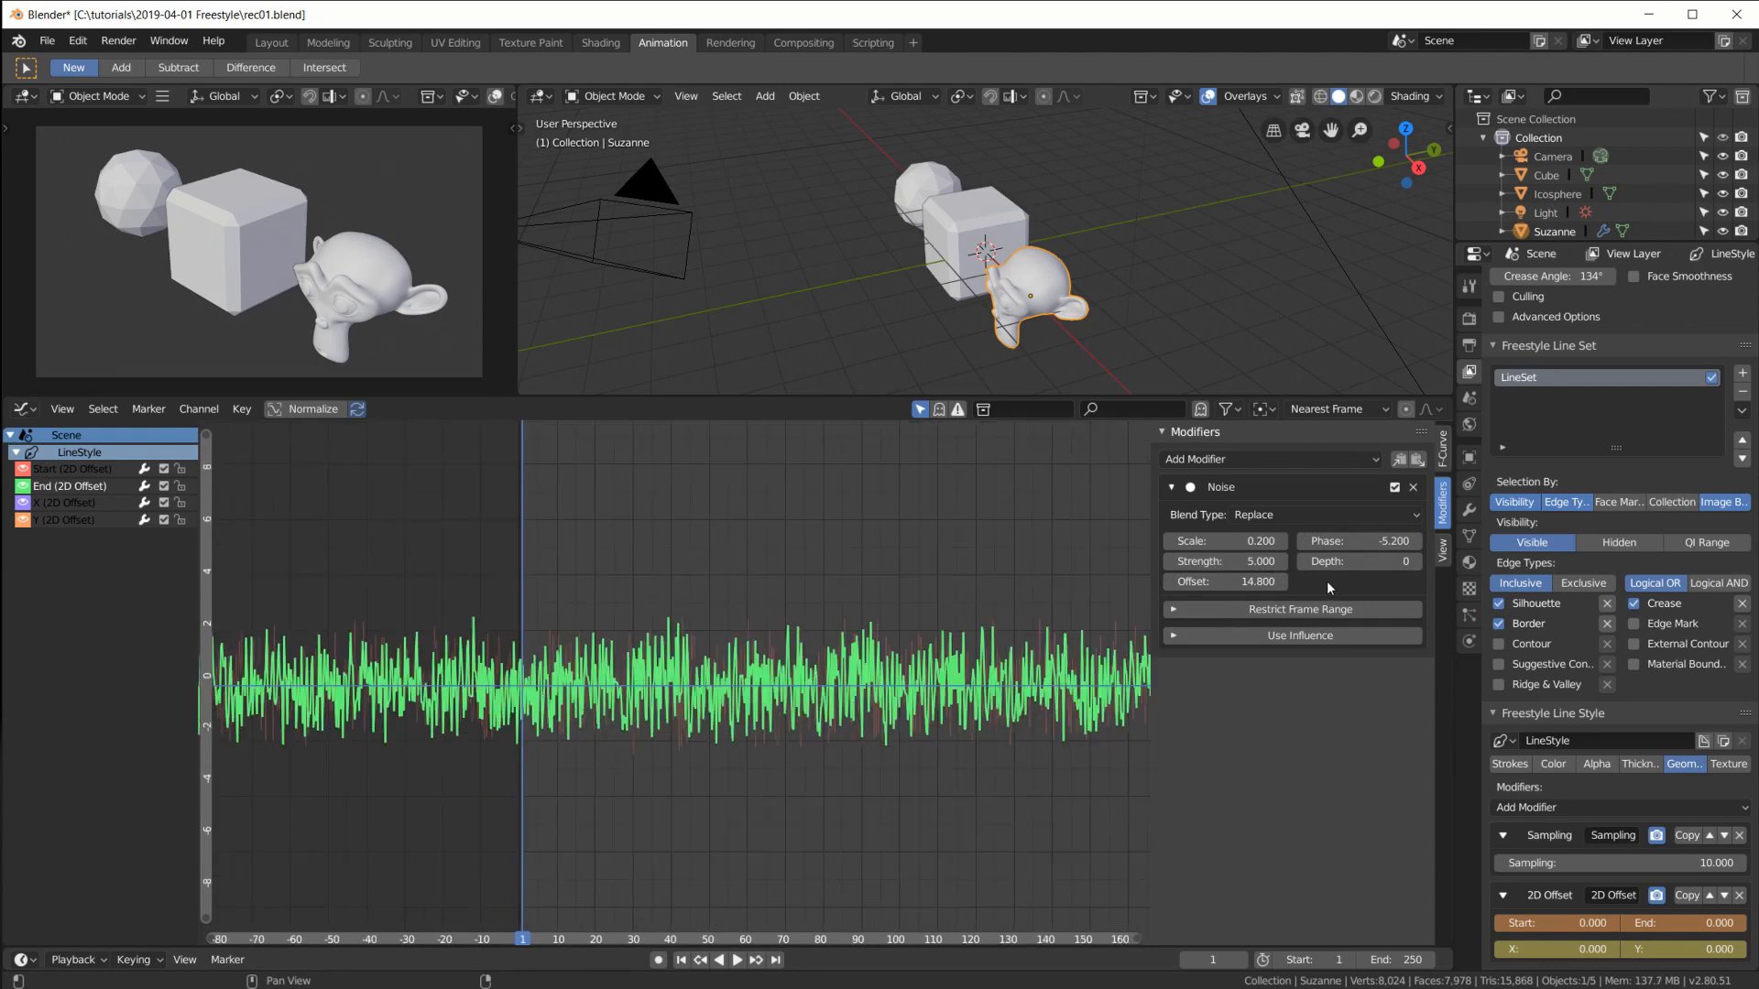
Step: Add a Noise modifier to the 2D Offset X curve with scale 0.3, strength 3 and offset 63.2
left_click(56, 503)
left_click(1355, 459)
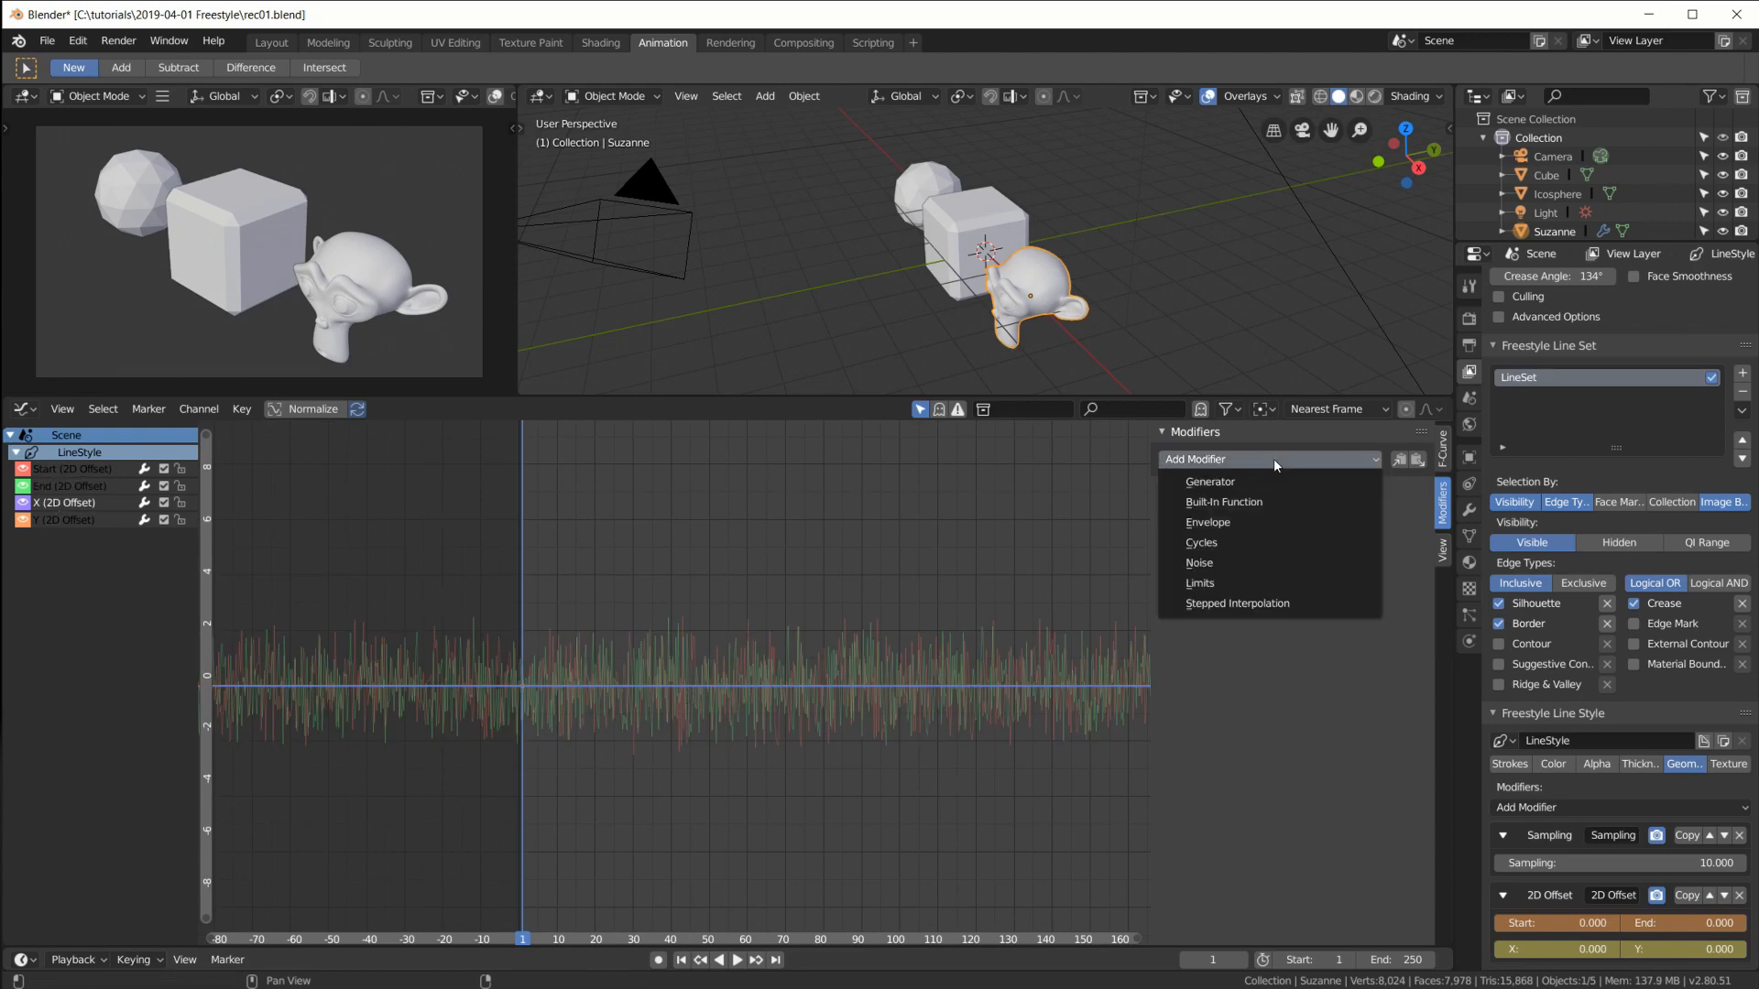
left_click(1229, 562)
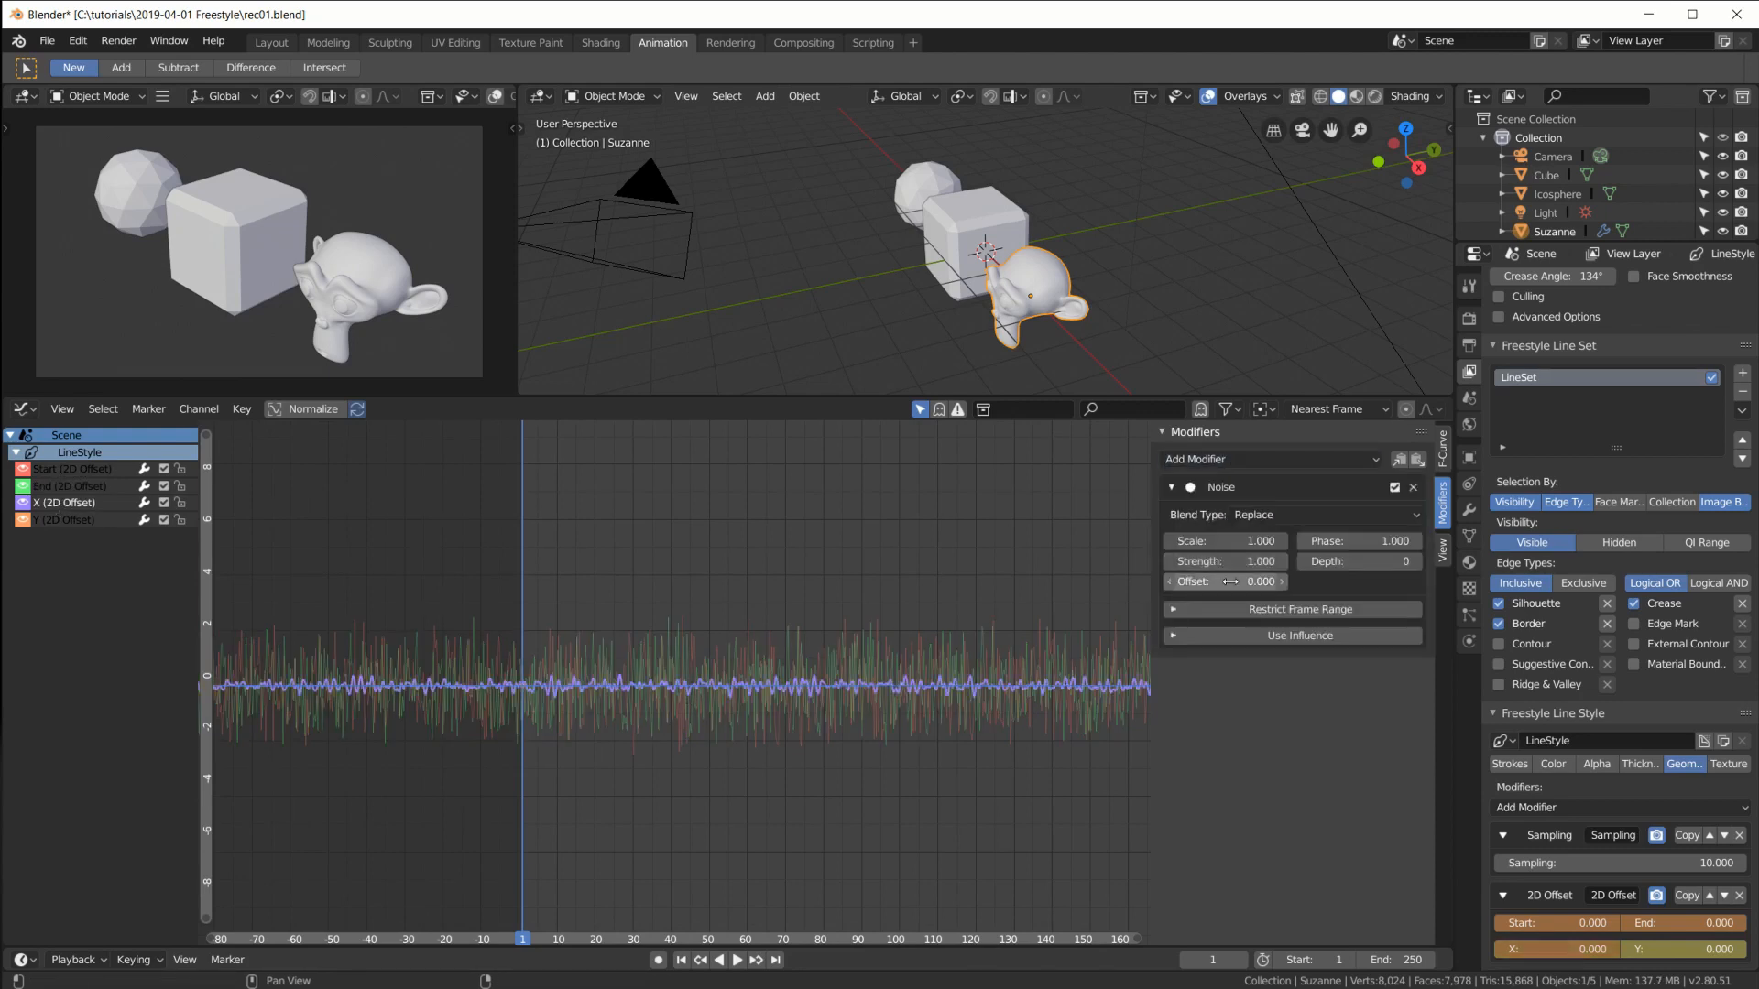
left_click(1214, 541)
type("0.3")
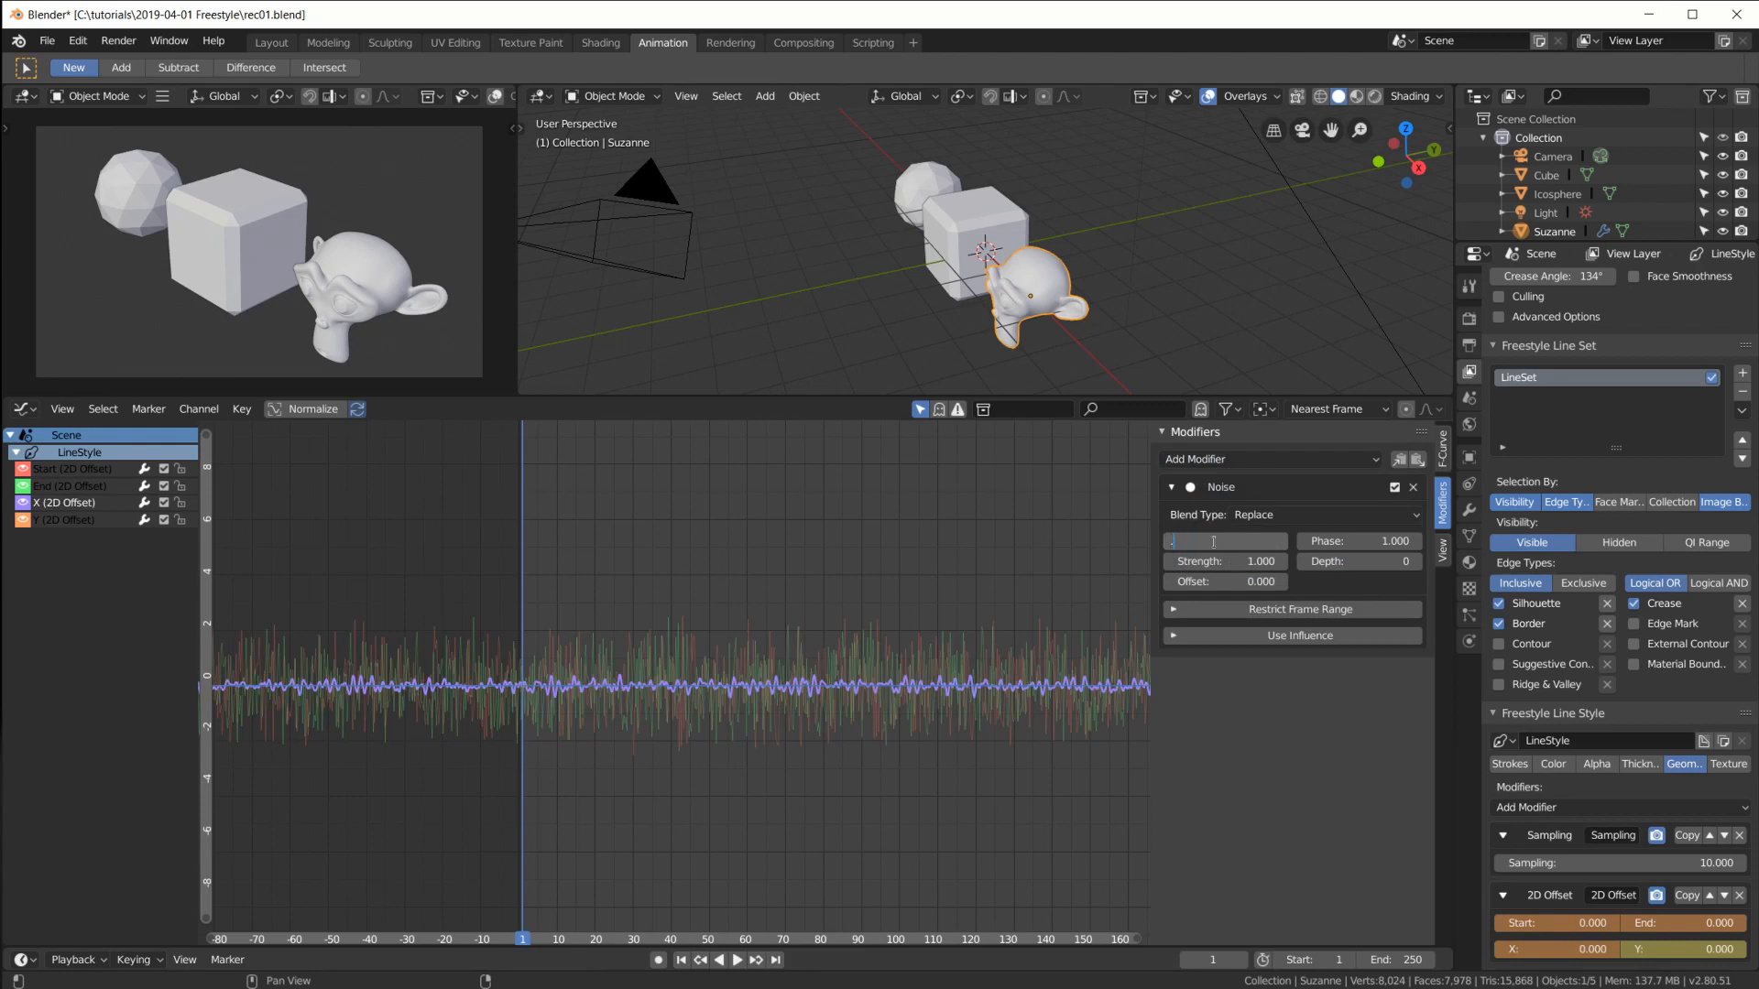
key("Return")
left_click(1216, 565)
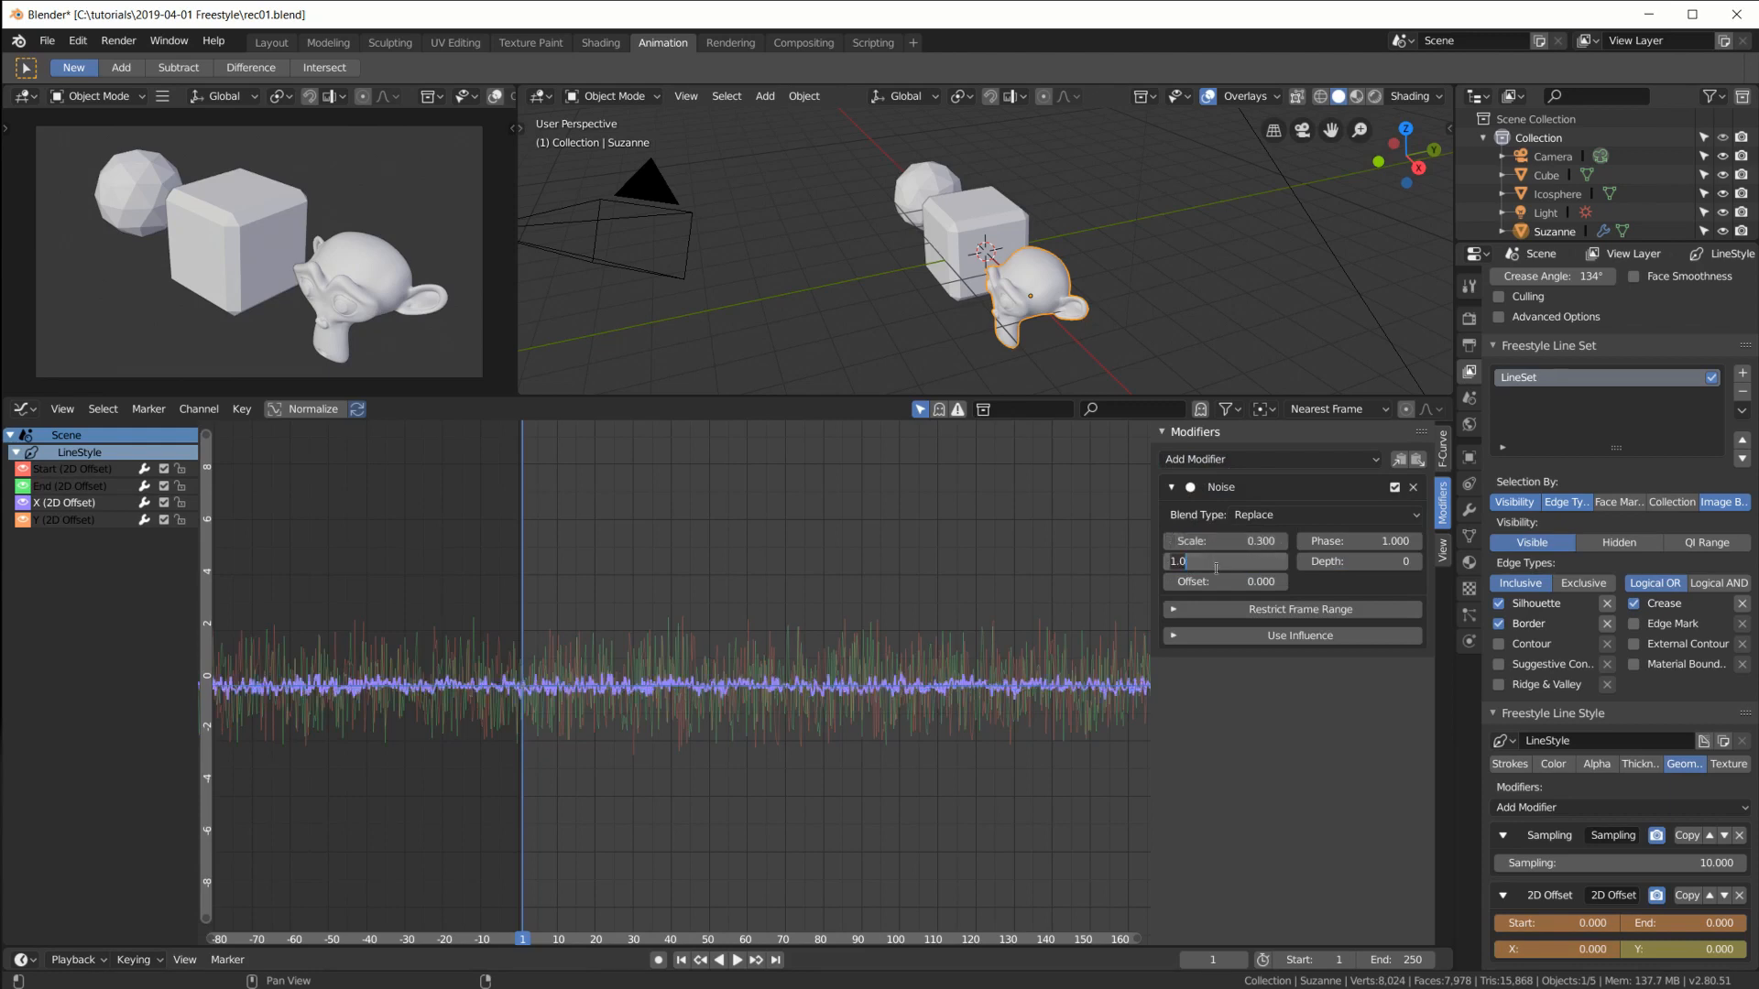
type("3")
key("Return")
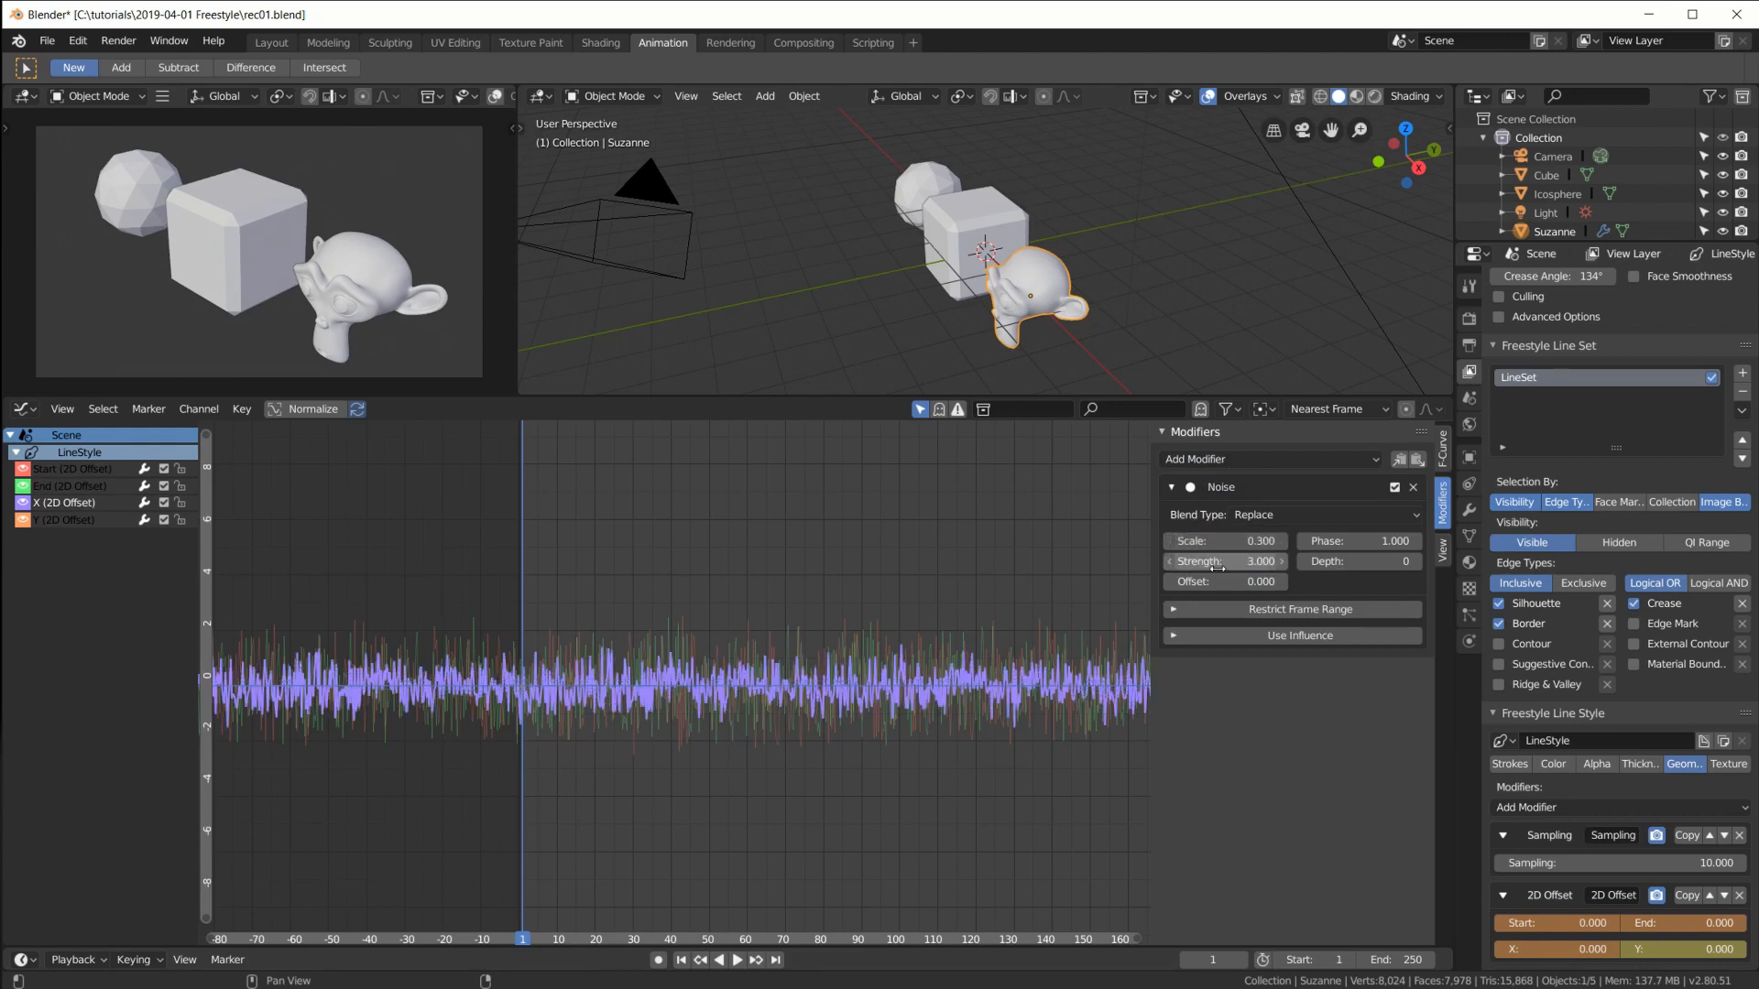
left_click_drag(1218, 582, 1273, 581)
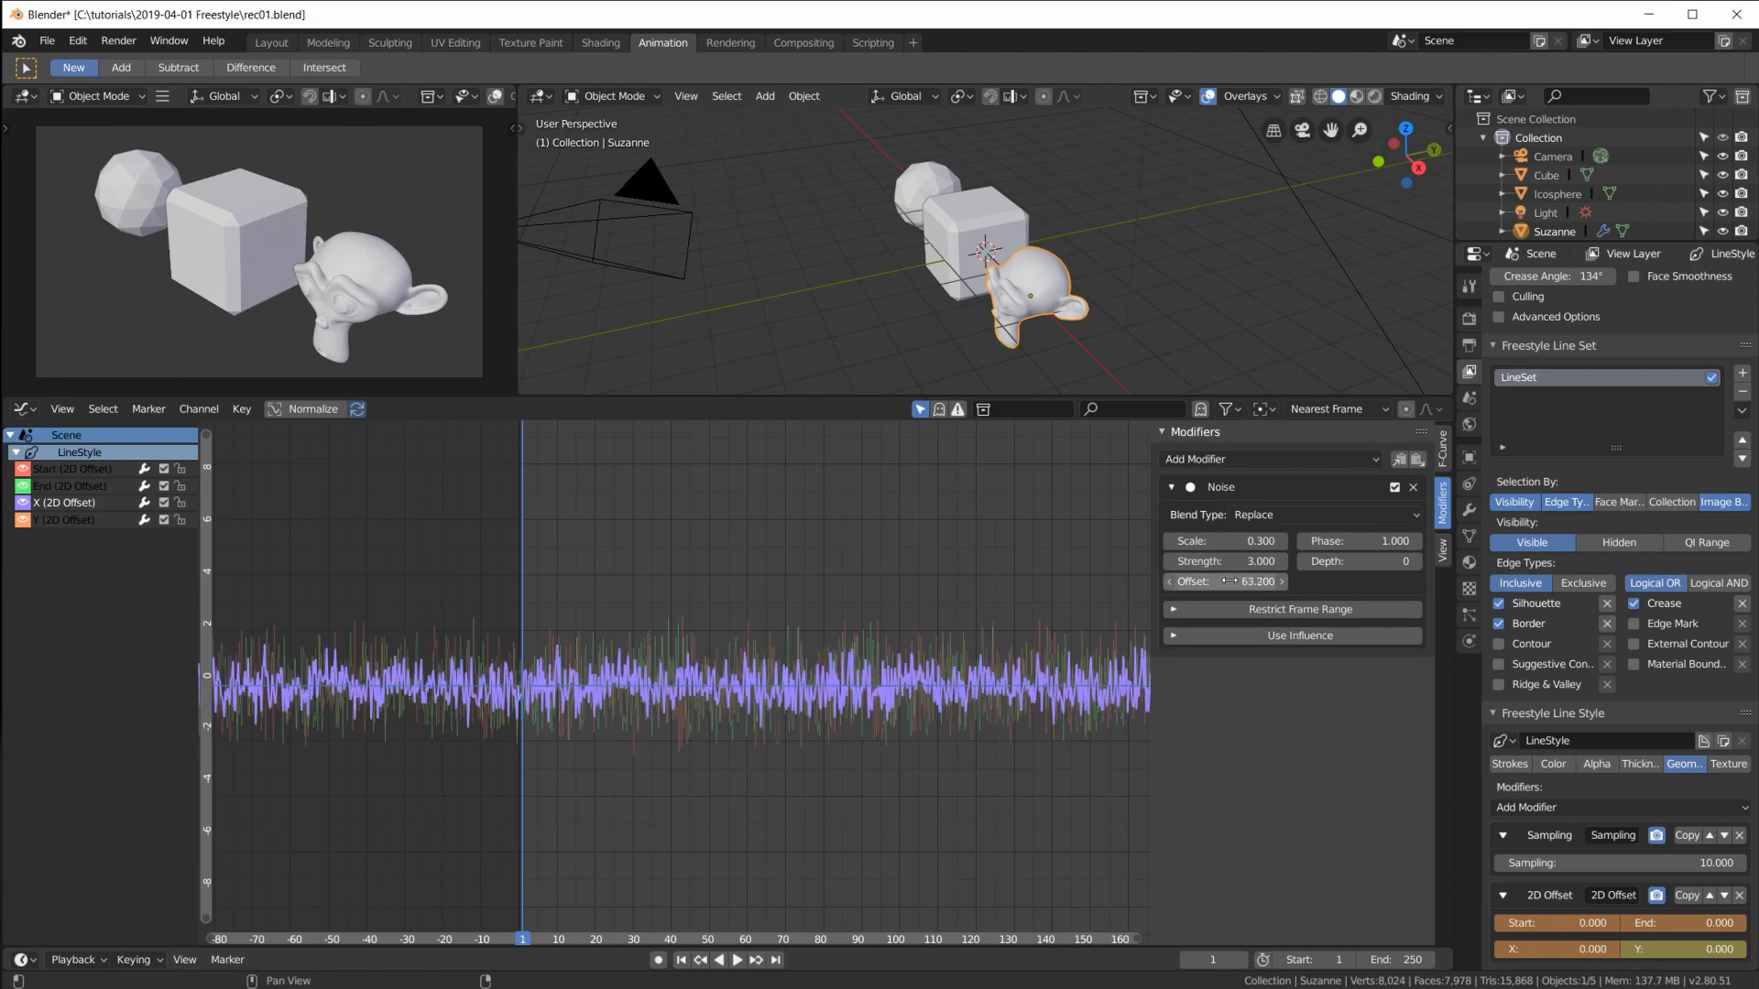
Step: Add a Noise modifier to the 2D Offset Y curve with scale 0.2 and strength 3
left_click(77, 520)
left_click(1258, 459)
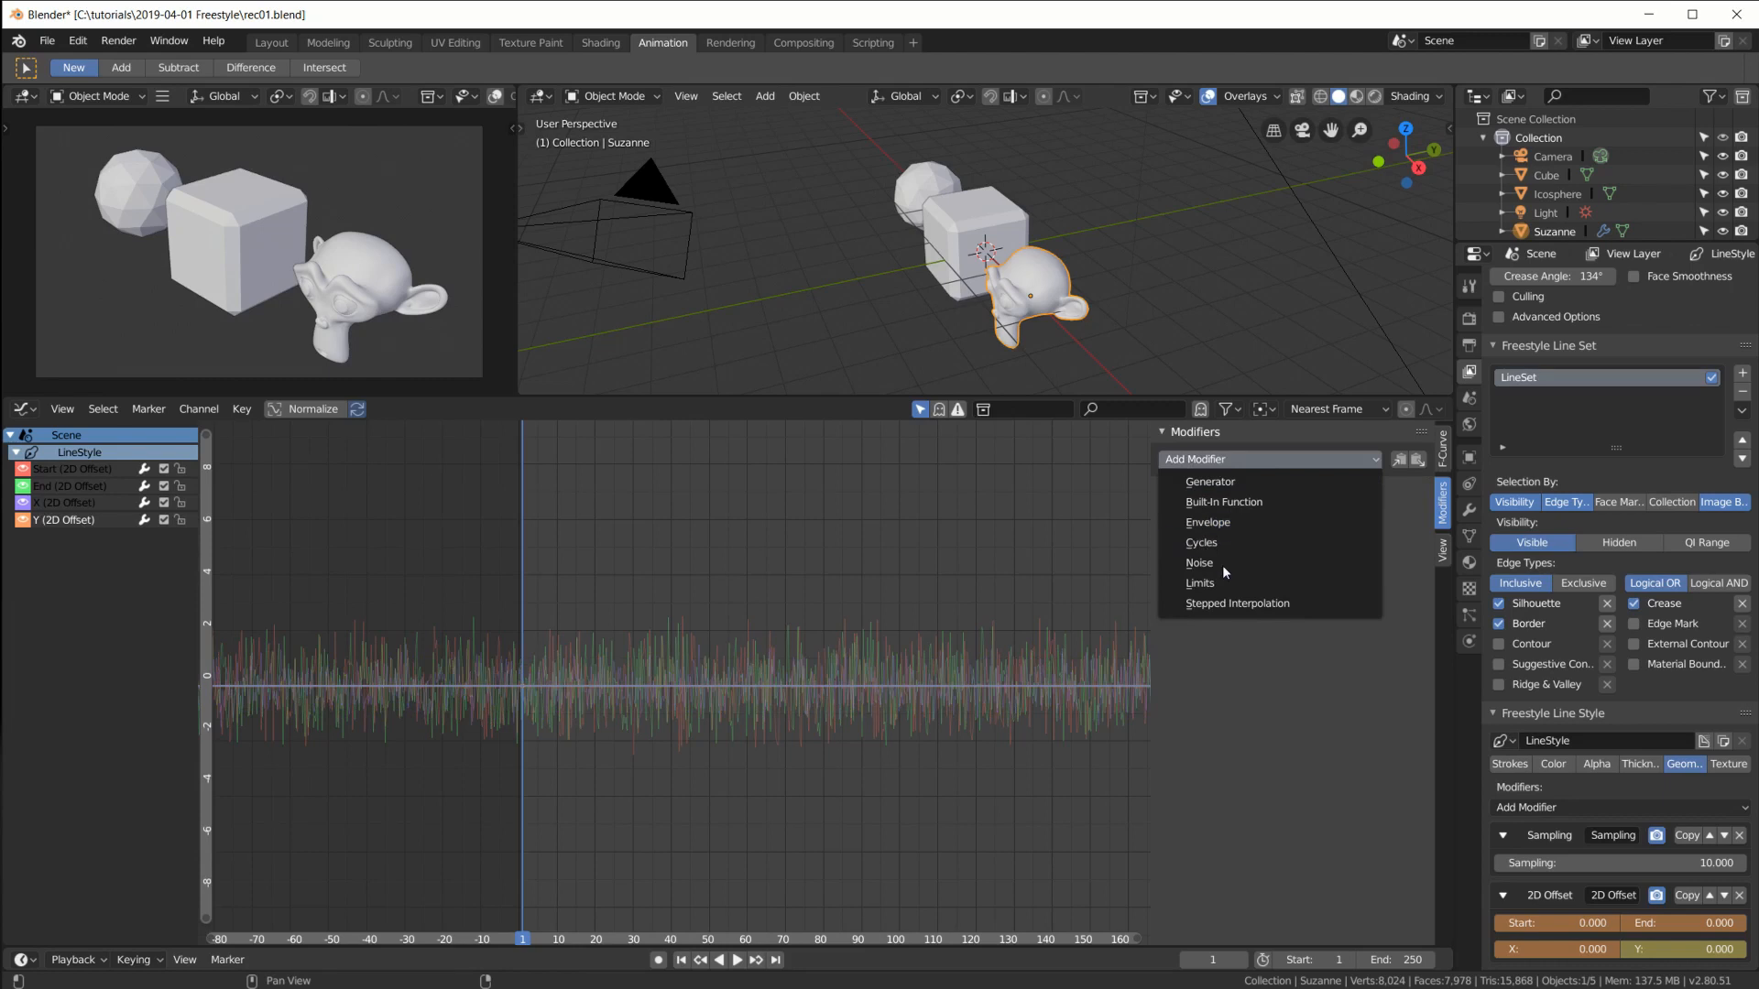
left_click(1200, 562)
left_click(1225, 541)
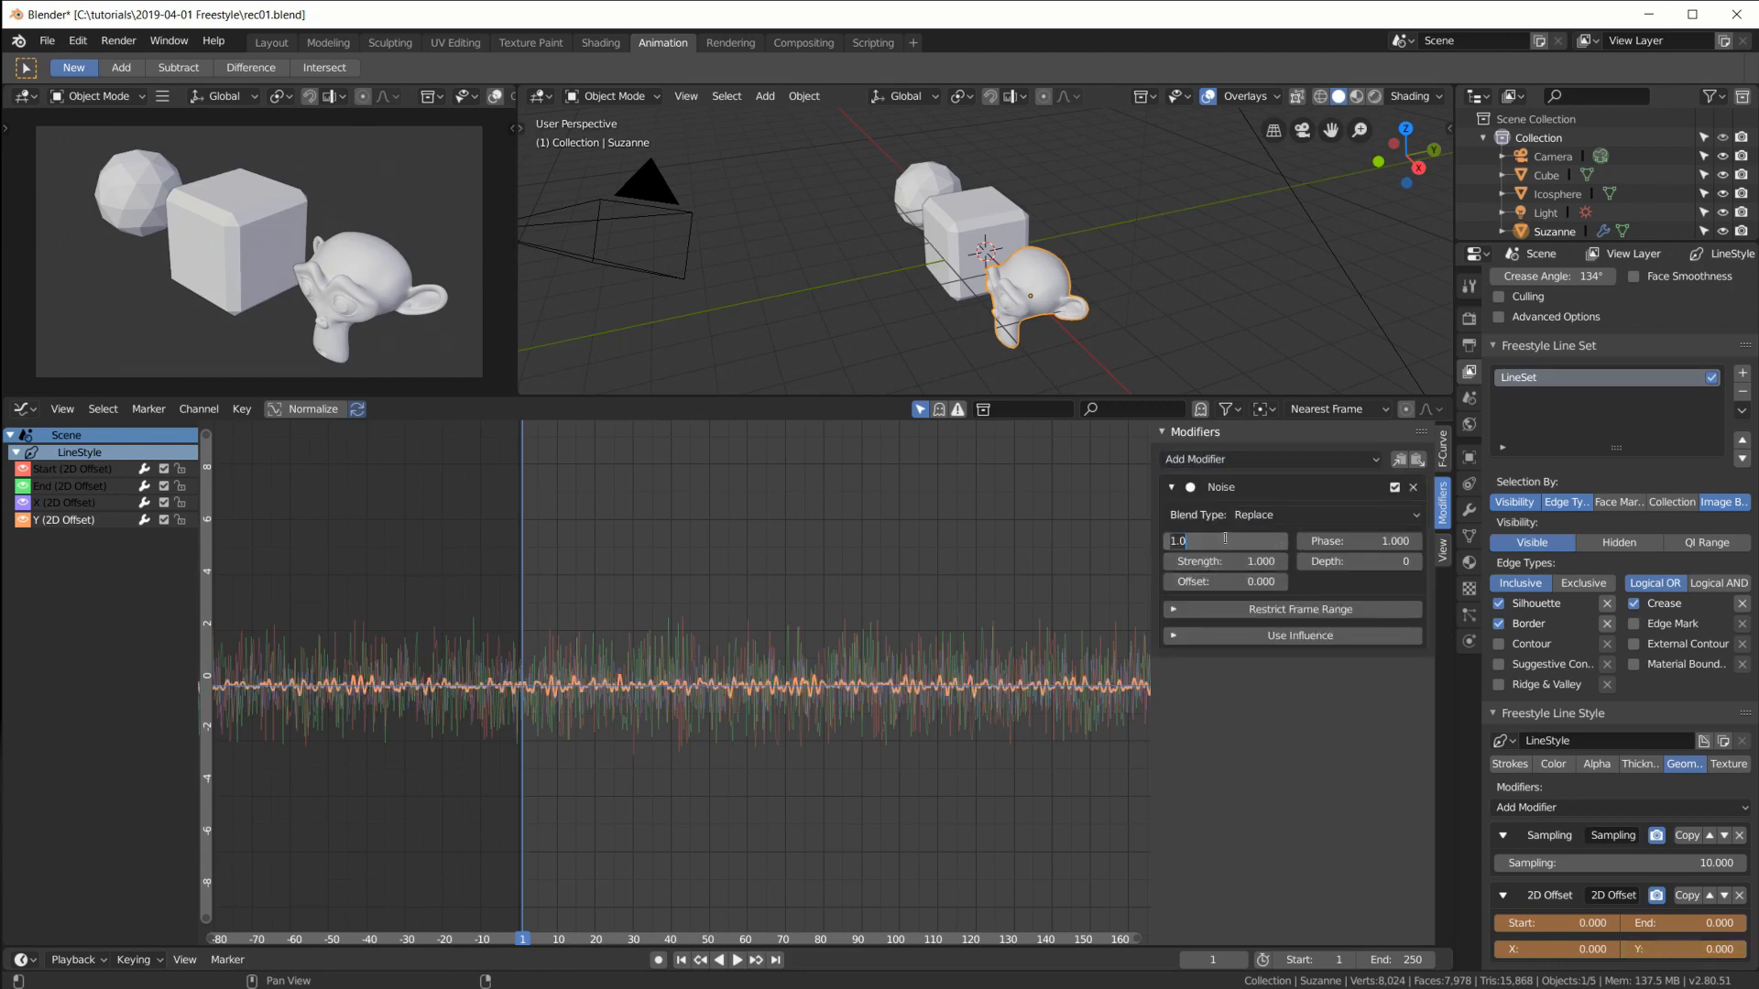
type("0.2")
key("Return")
left_click(1207, 561)
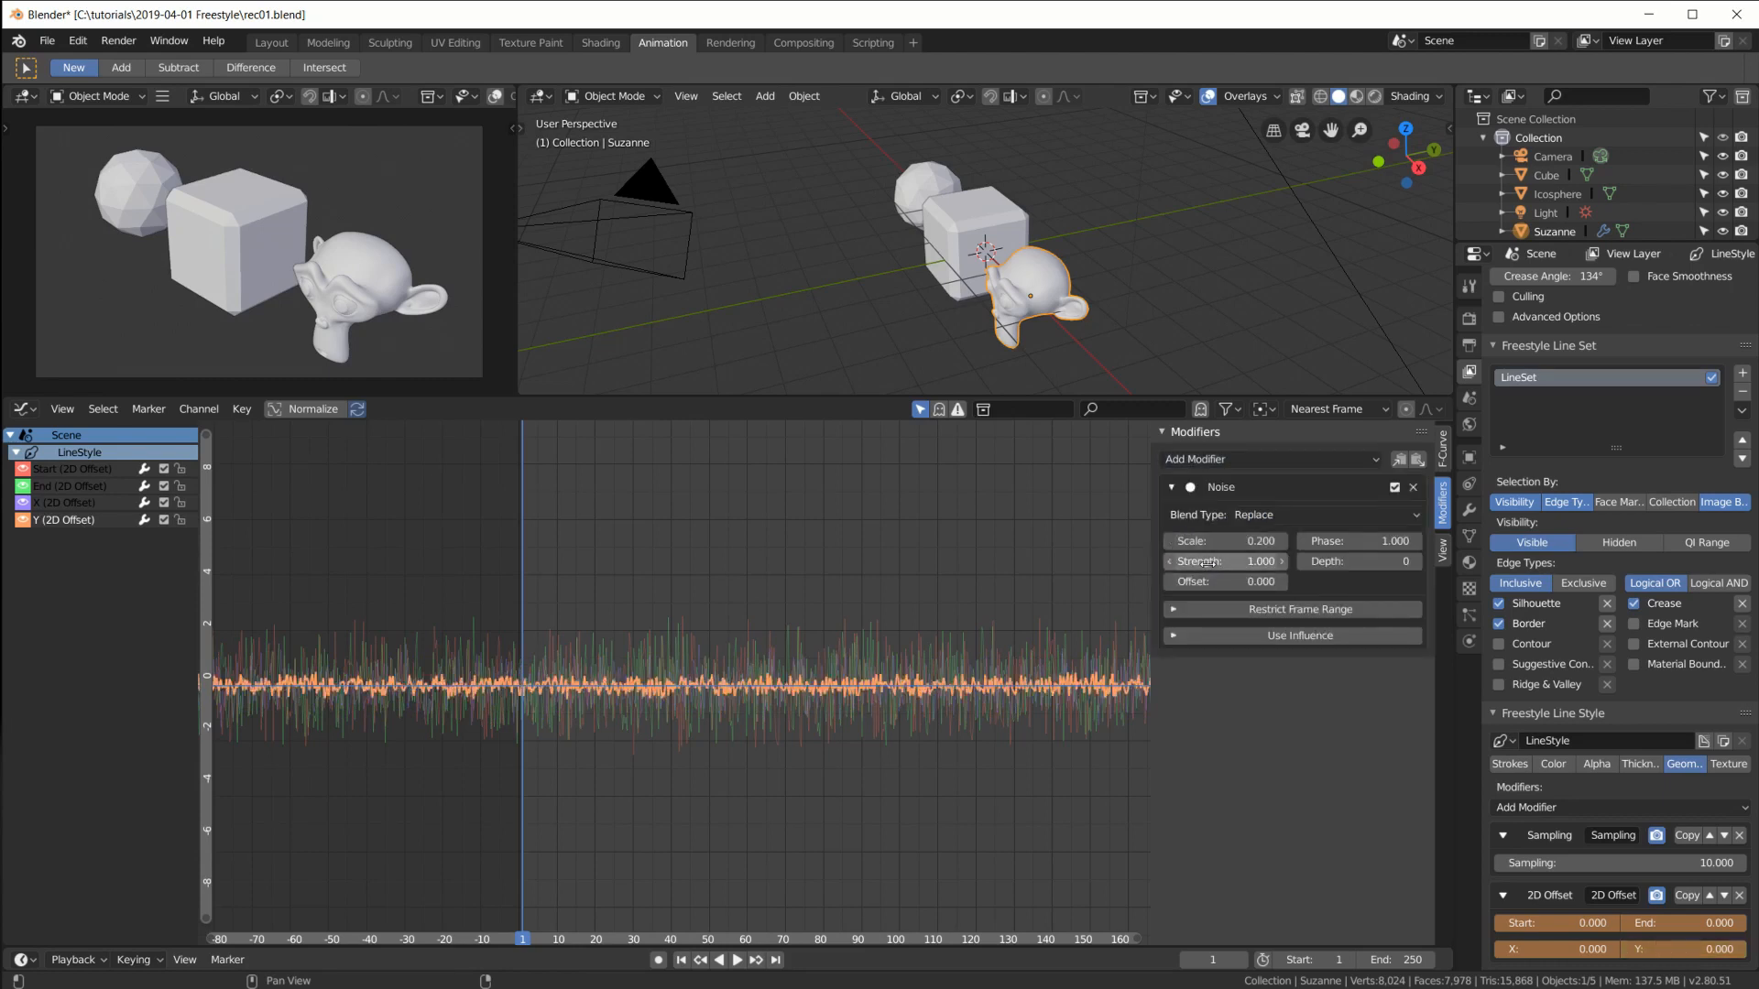
type("3")
key("Return")
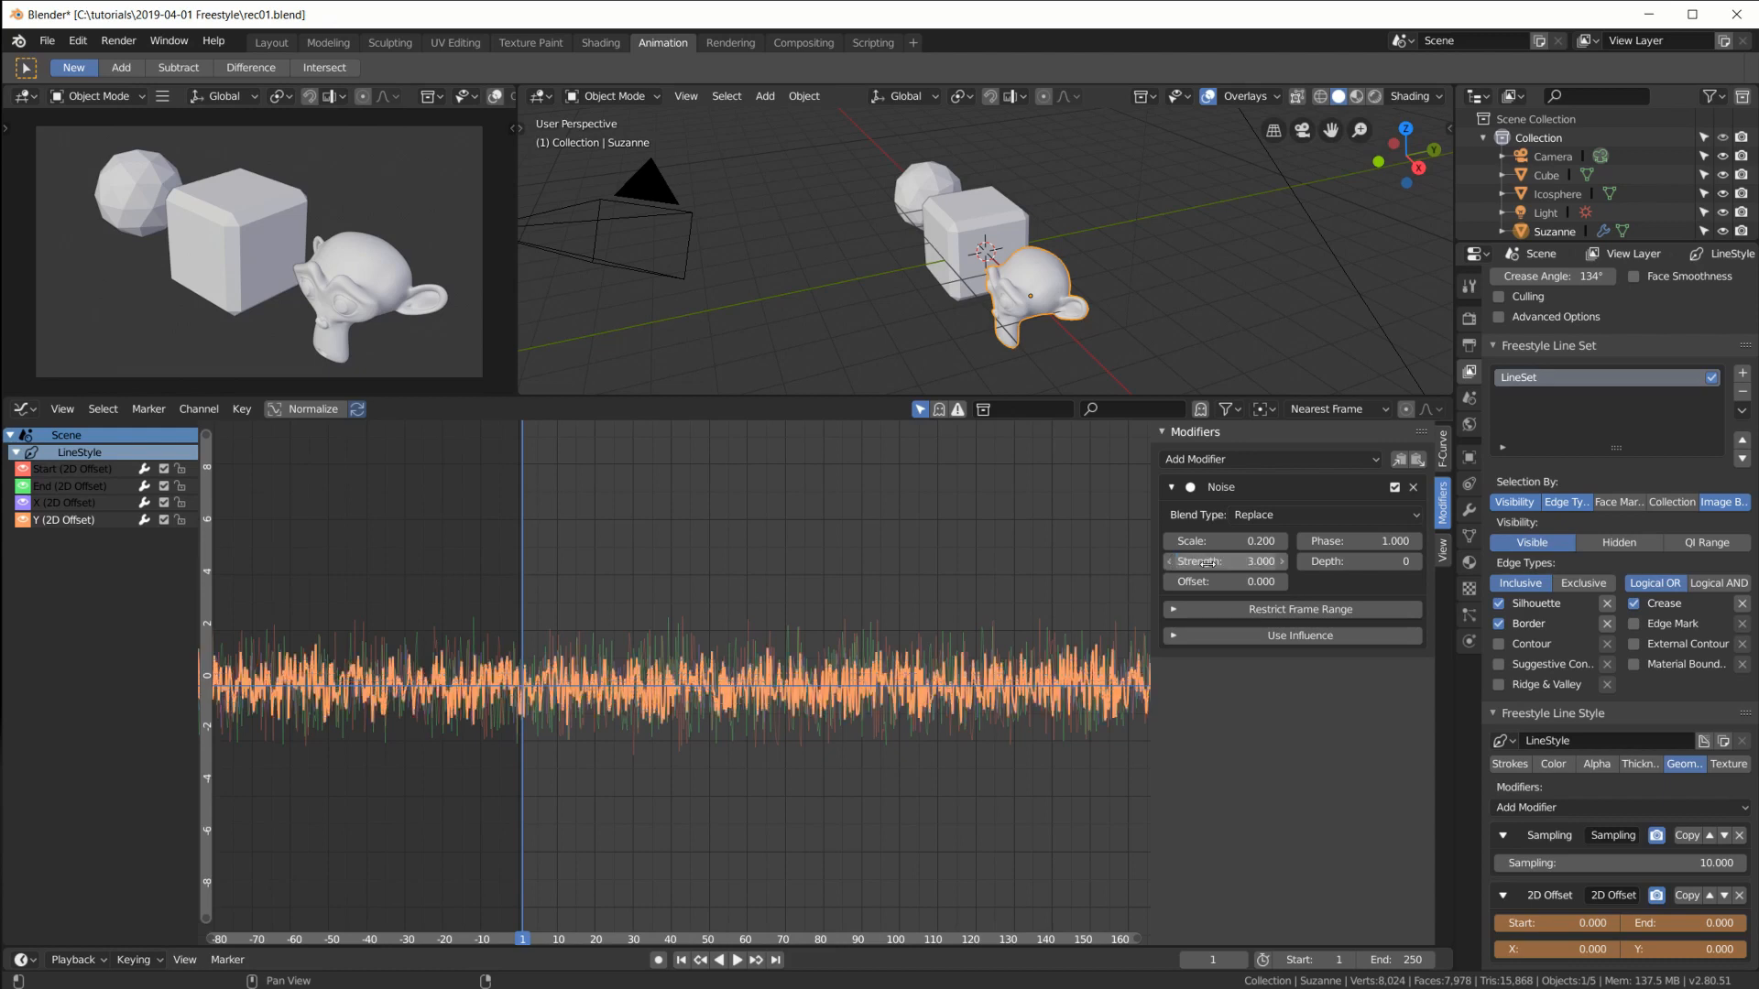
Step: Set the Y curve's noise offset to -300.1 and phase to 52.5
left_click_drag(1207, 582, 933, 583)
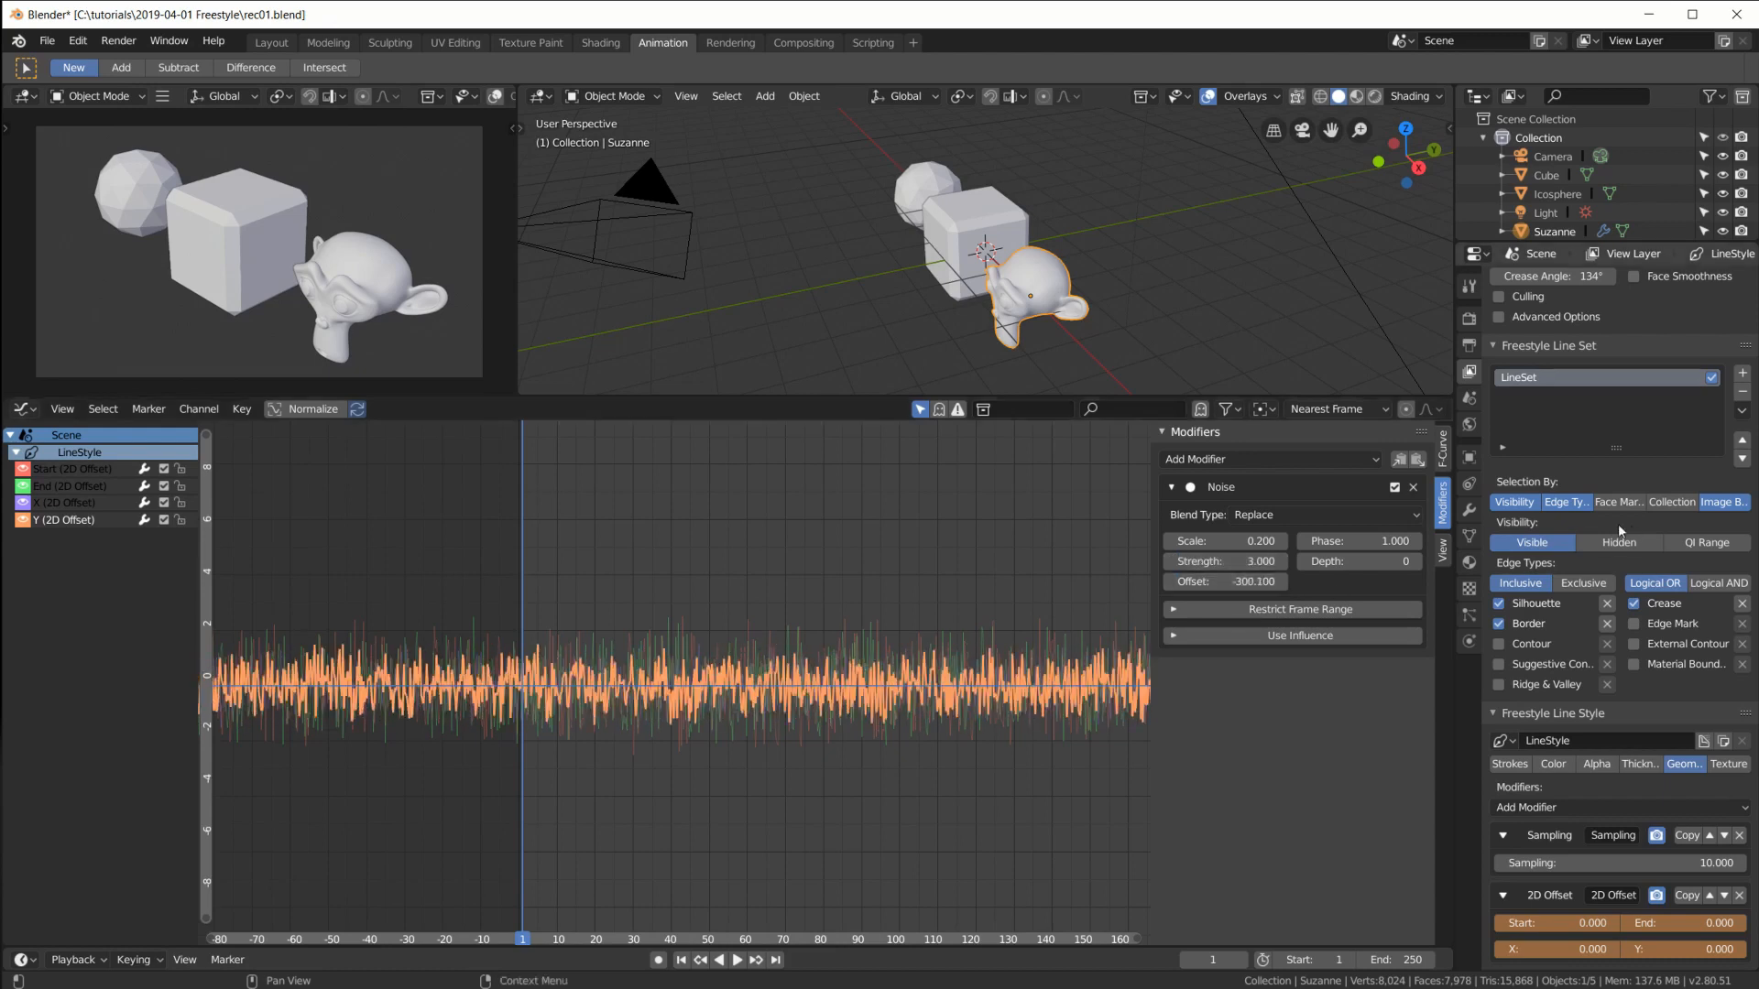
left_click_drag(1358, 542, 1394, 542)
scroll(682, 726, "up", 4)
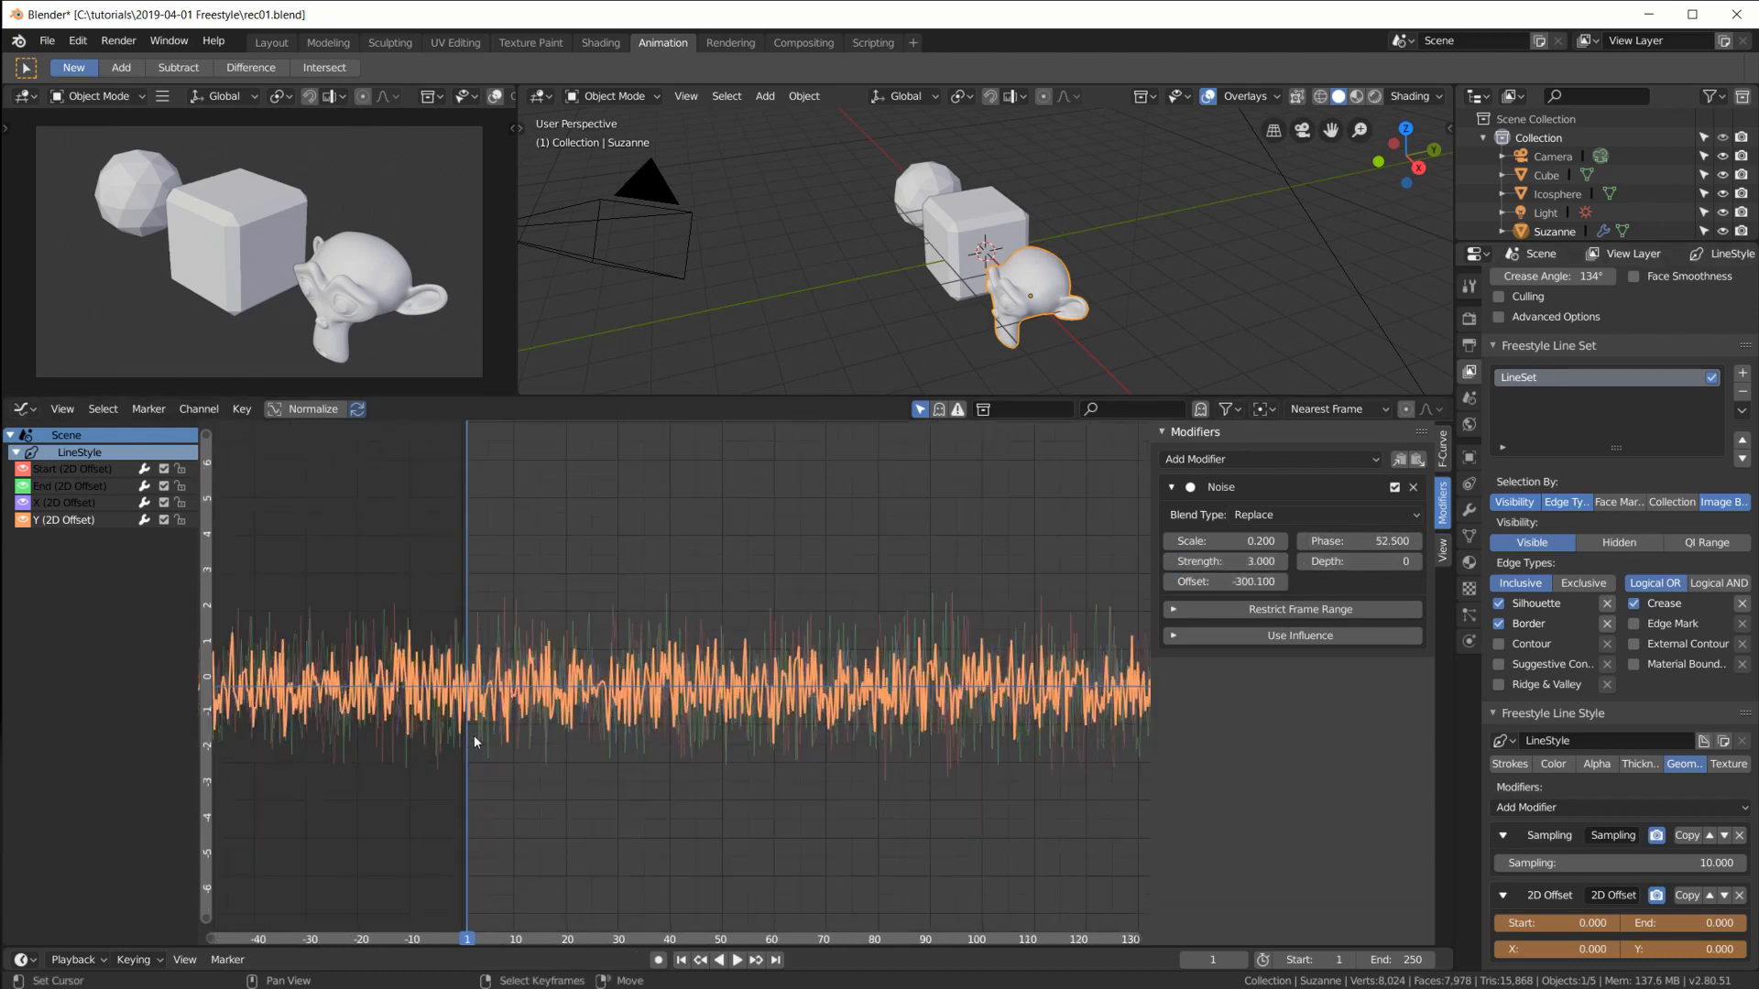
scroll(475, 742, "up", 1)
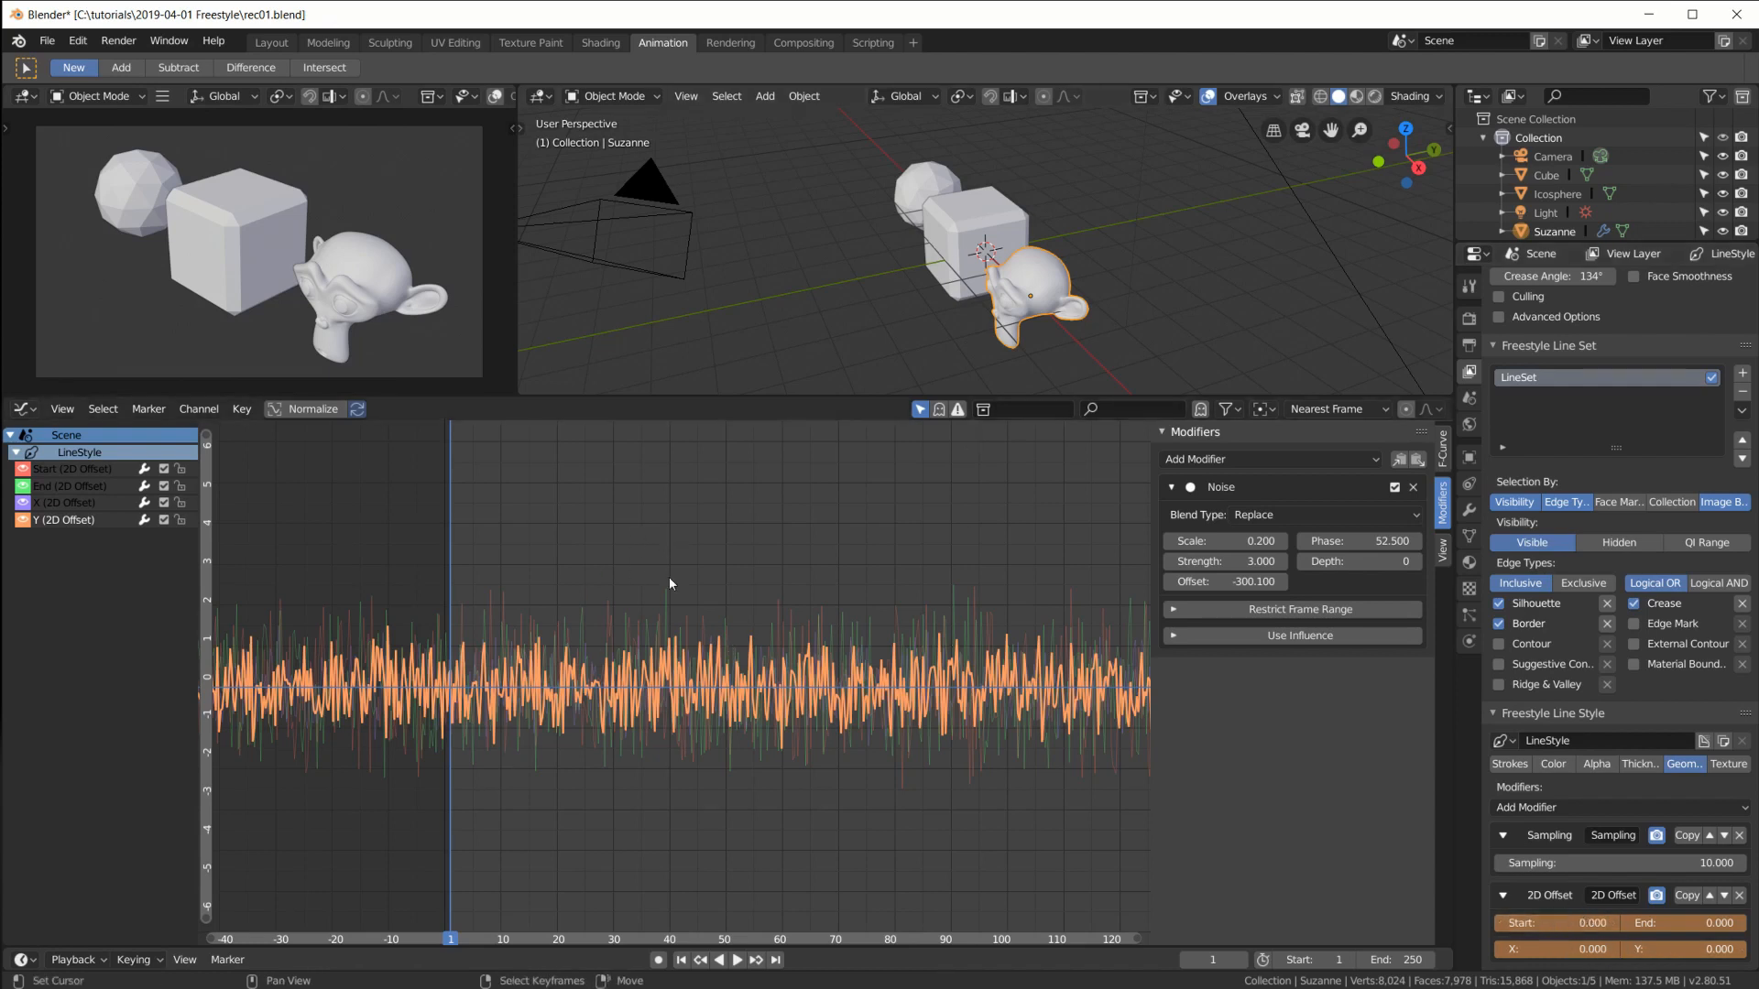
Step: Render frame 1 in Slot 1, switch the render result to Slot 2 and render frame 2 there
key("F12")
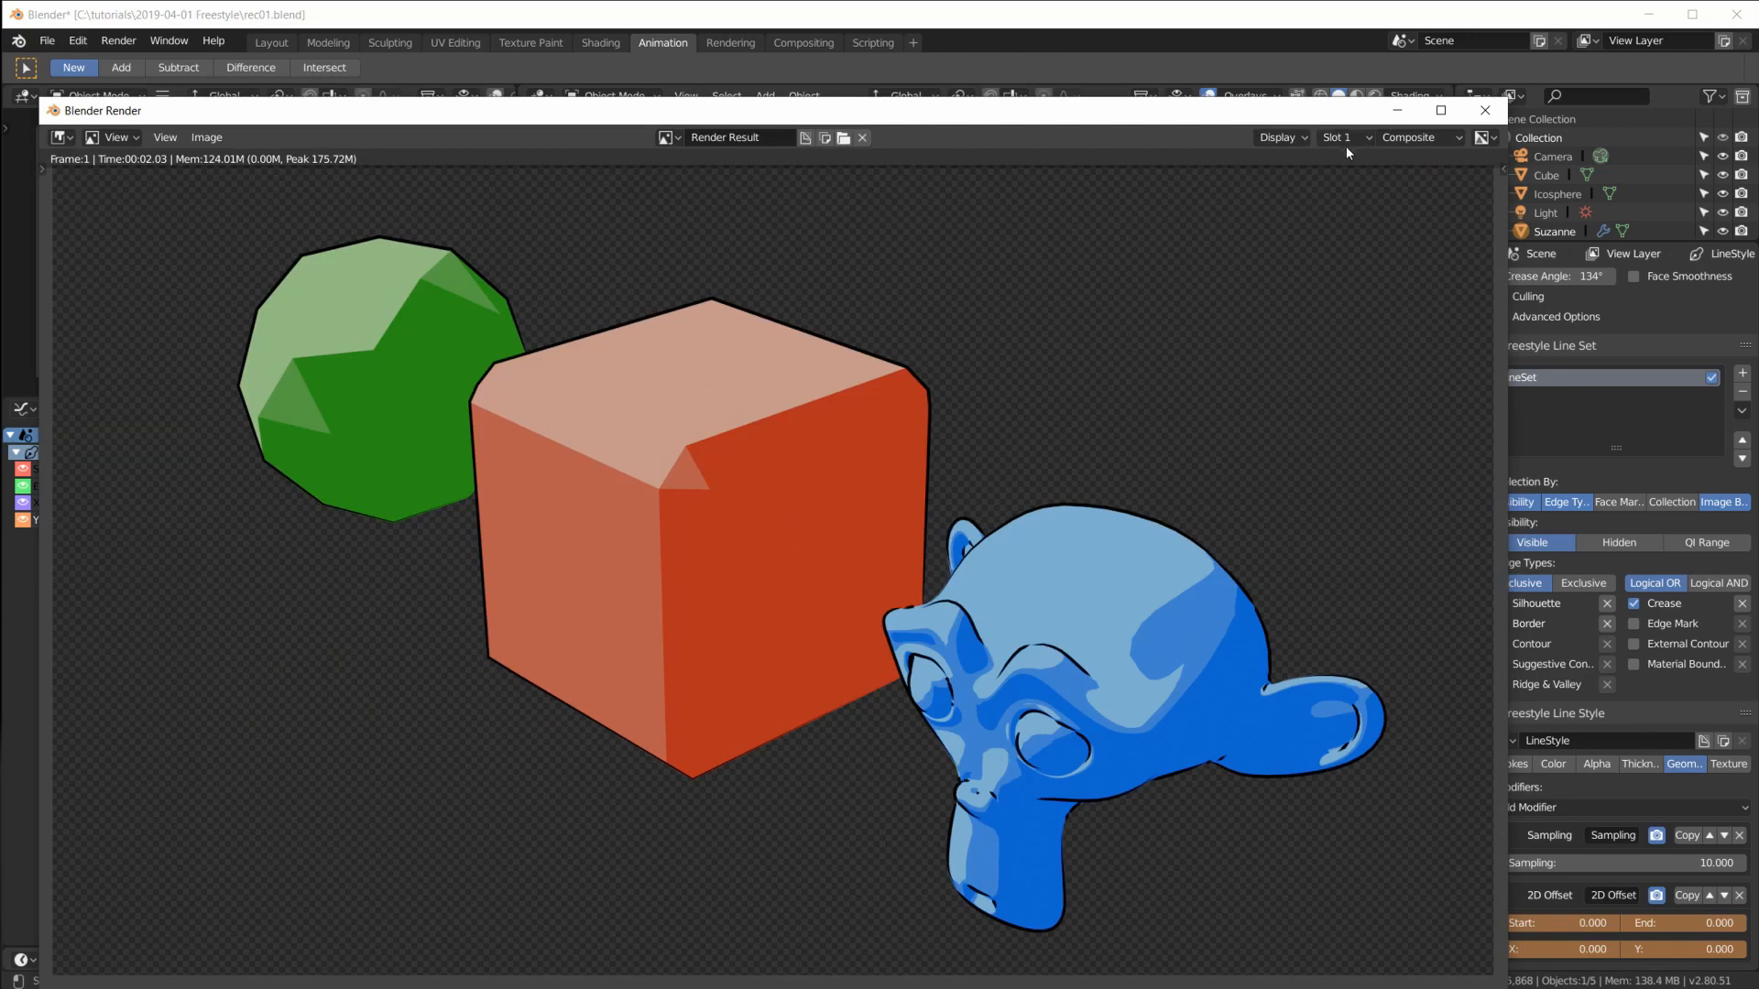
left_click(1346, 138)
left_click(1350, 298)
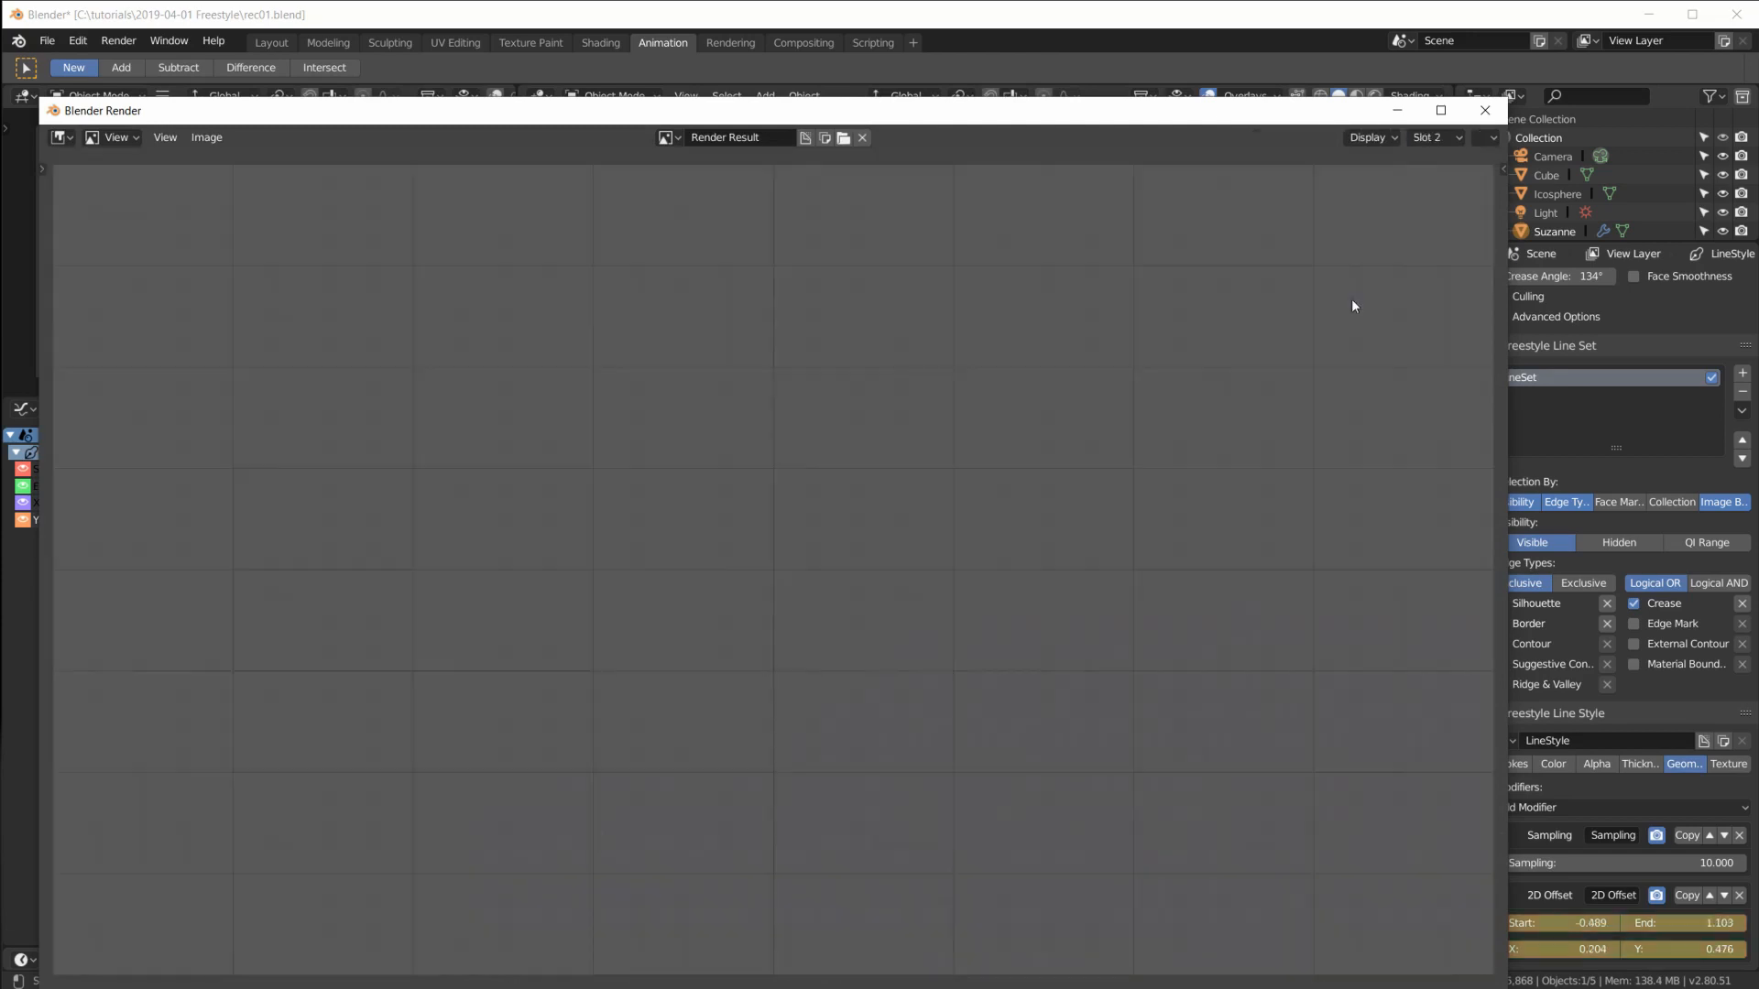
key("Escape")
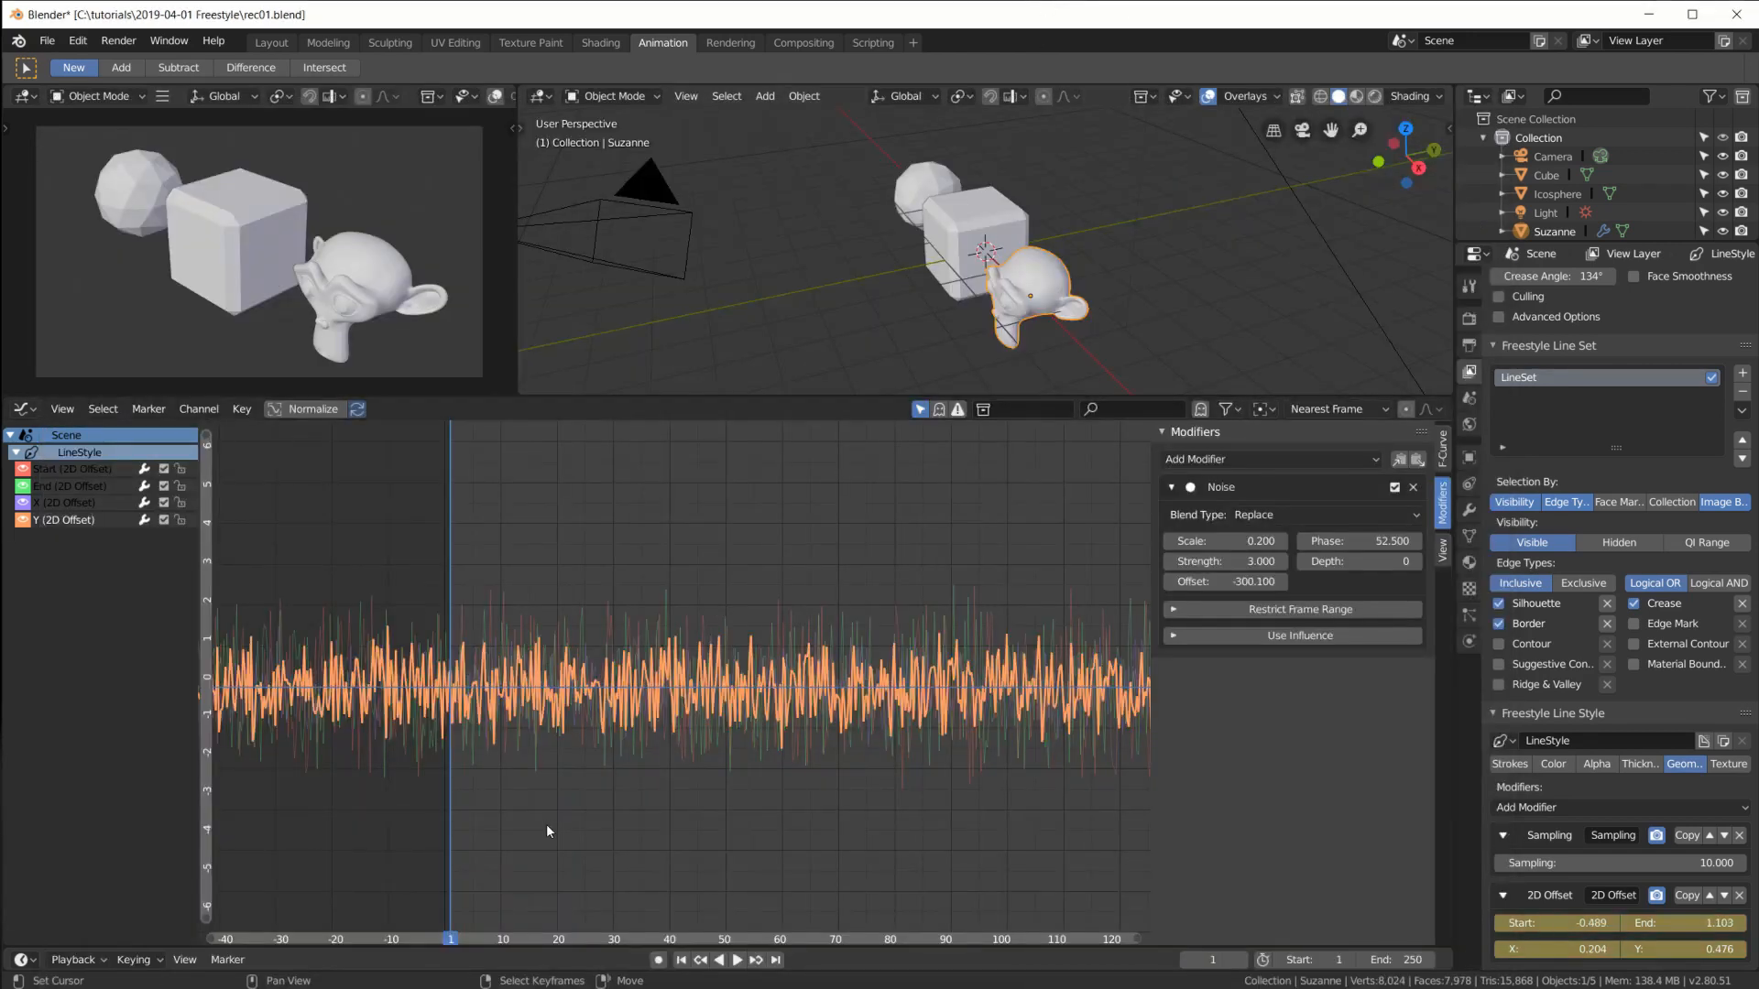
key("Right")
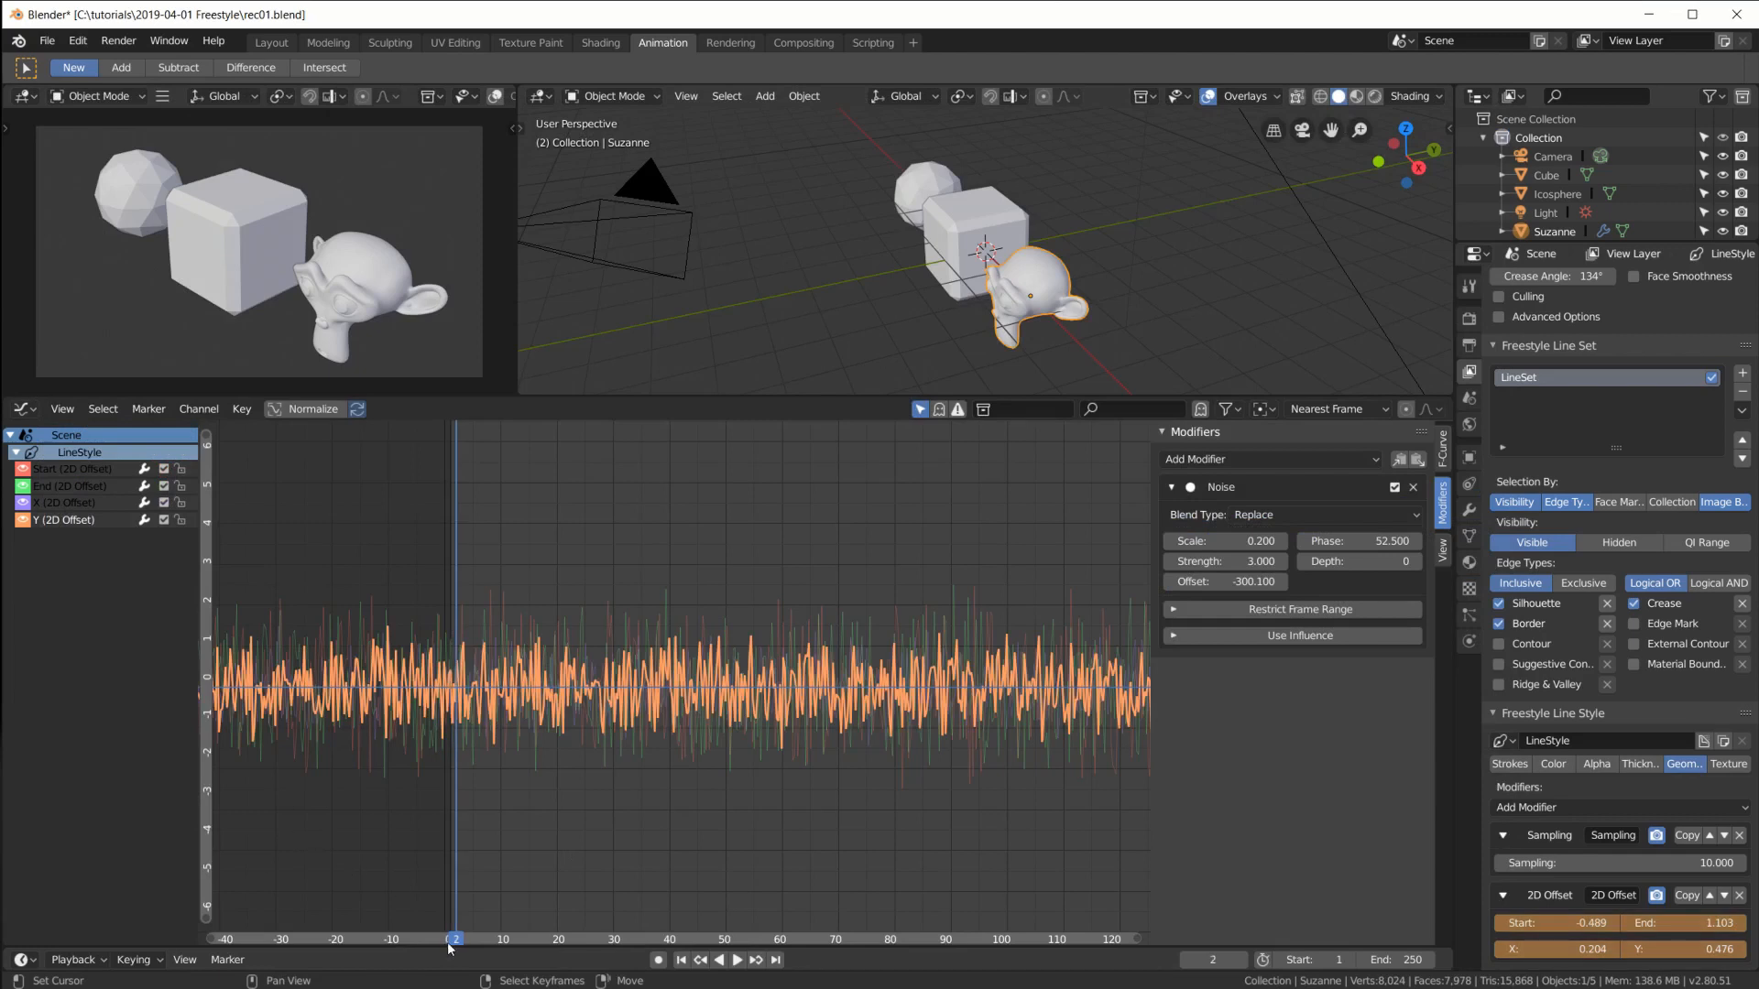
key("F12")
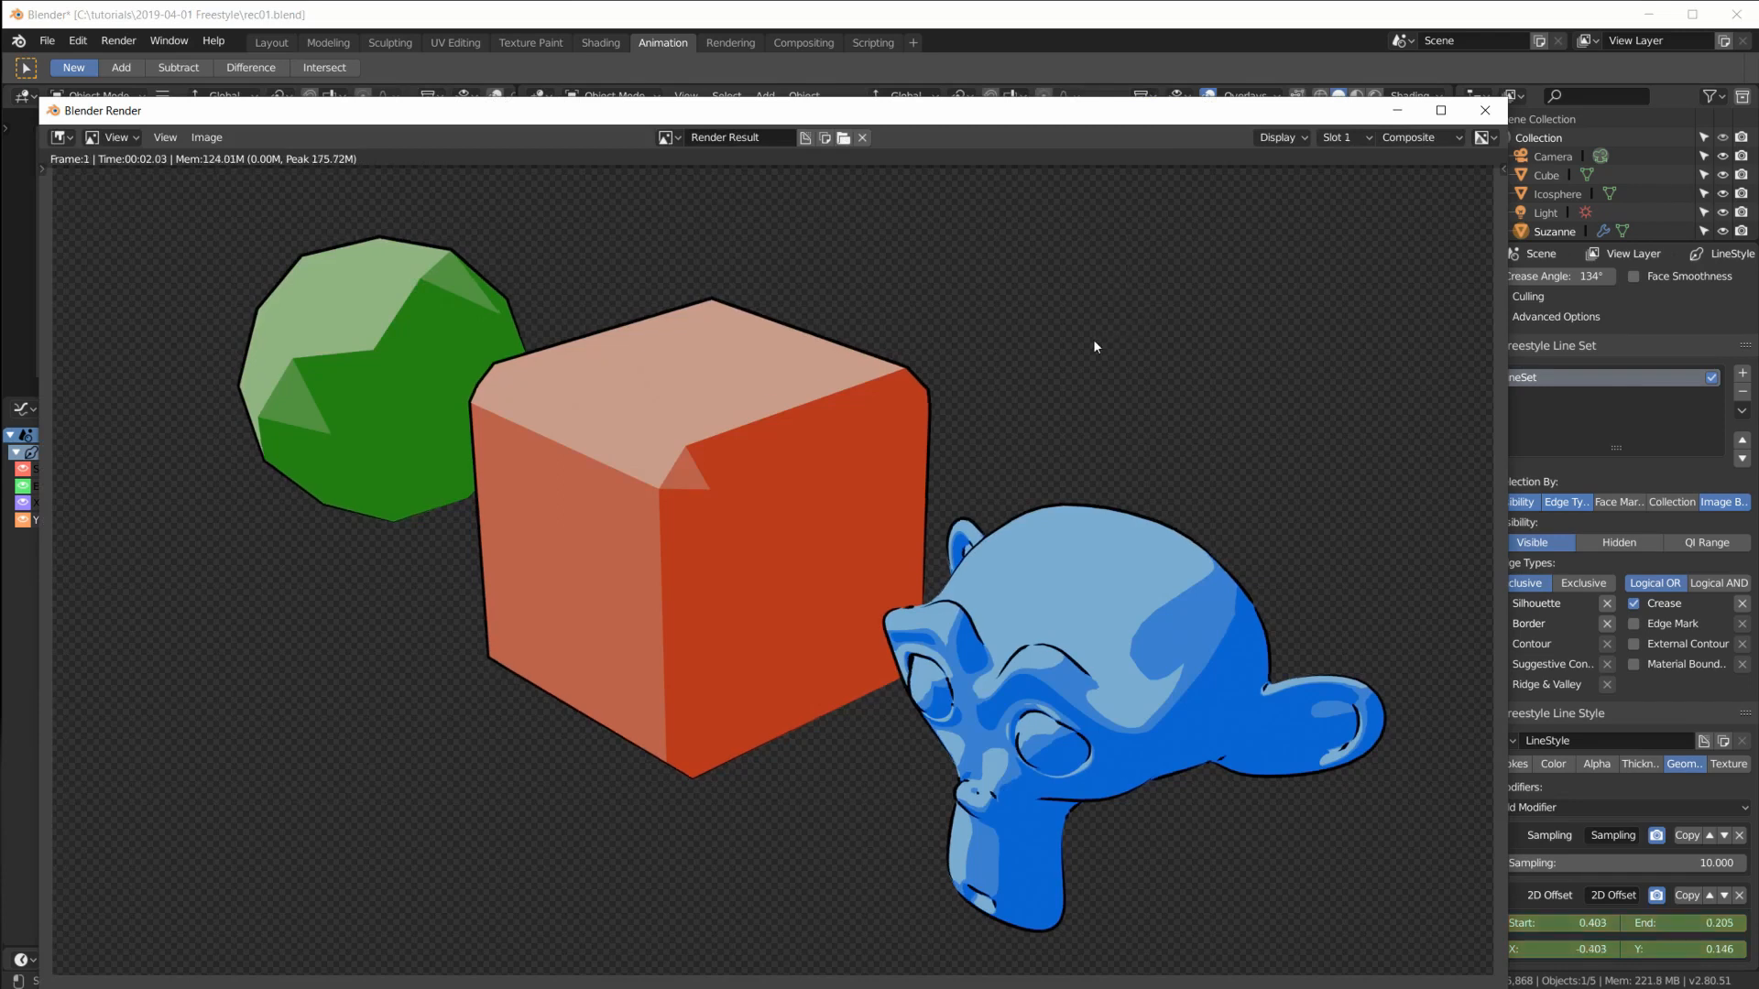
Step: Compare the outlines around Suzanne's face between the frame 1 and frame 2 renders in Slots 1 and 2
scroll(1057, 689, "up", 5)
key("j")
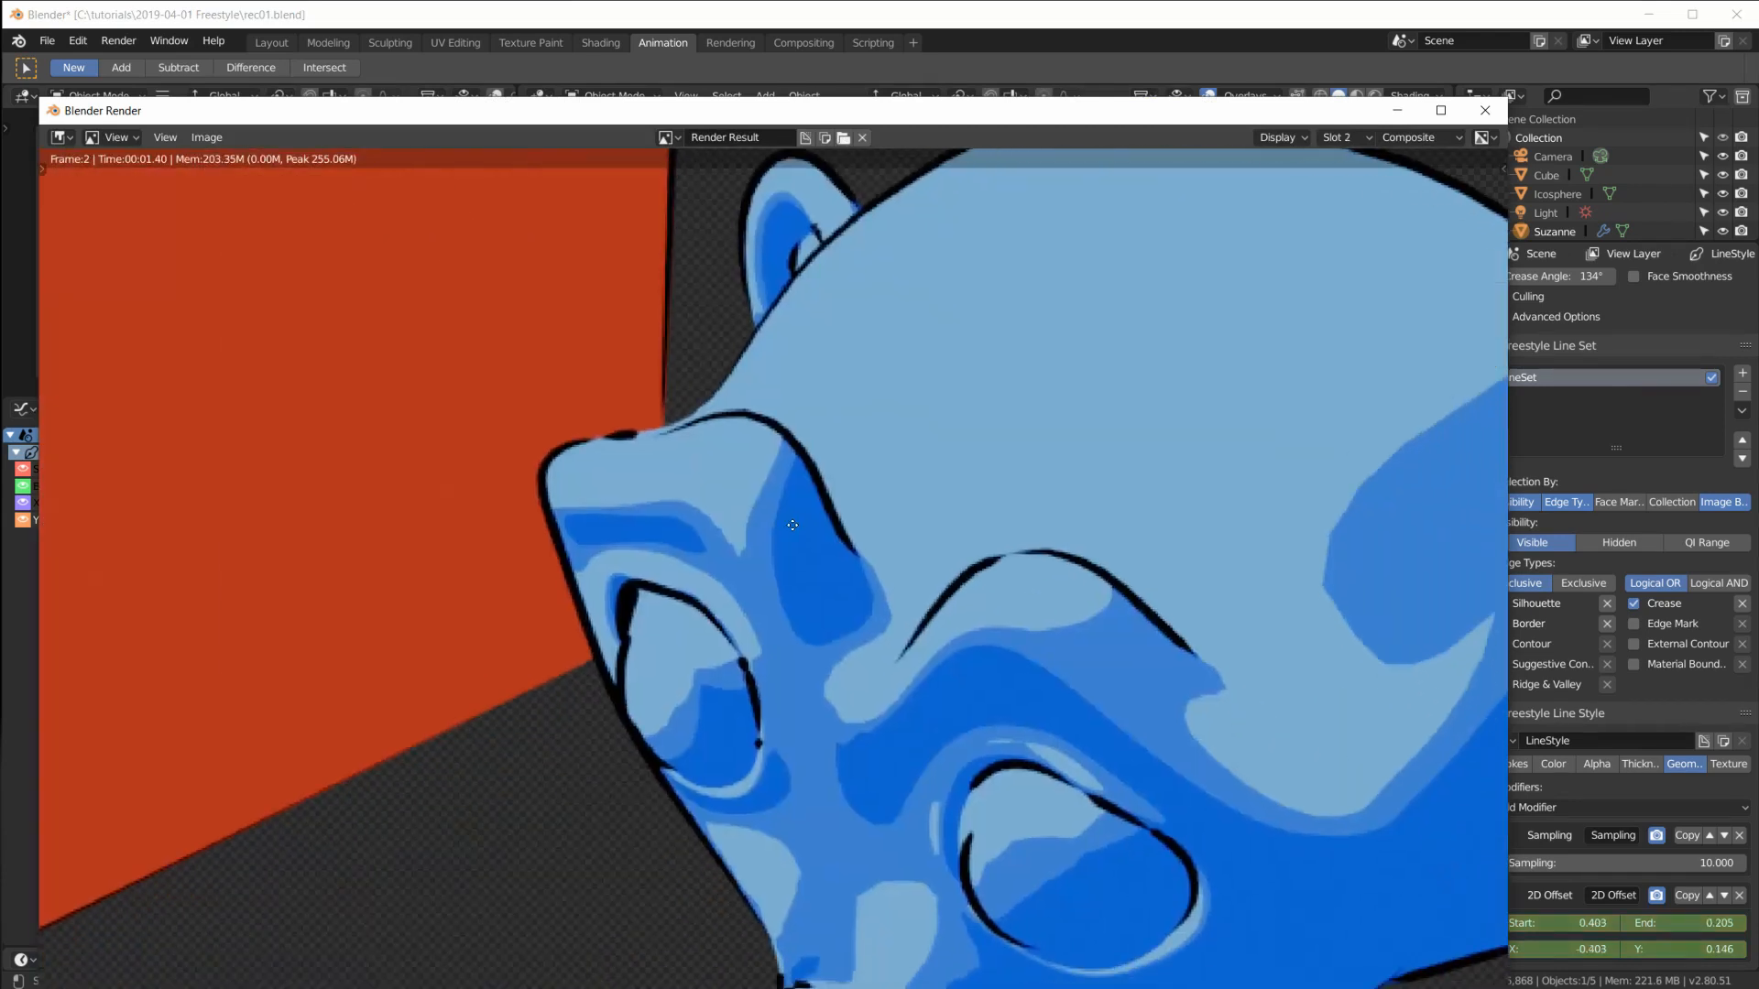
key("j")
key("j")
key("j")
key("j")
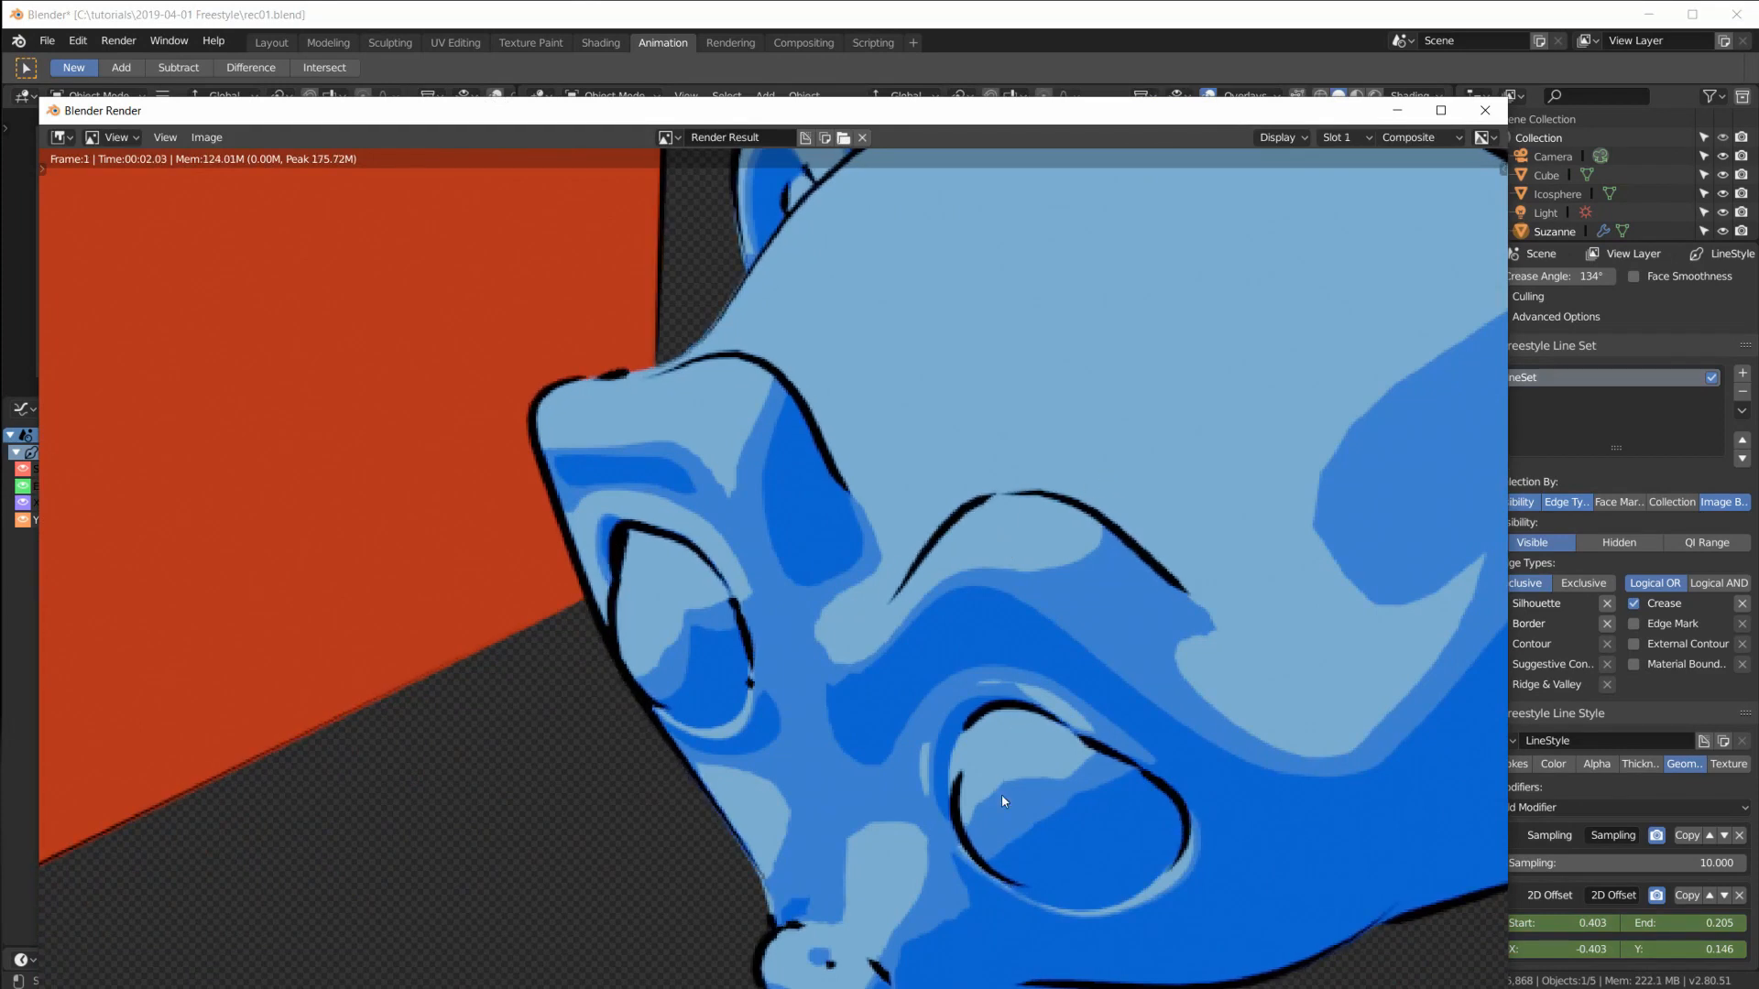
key("j")
key("j")
key("j")
key("j")
key("j")
key("j")
key("j")
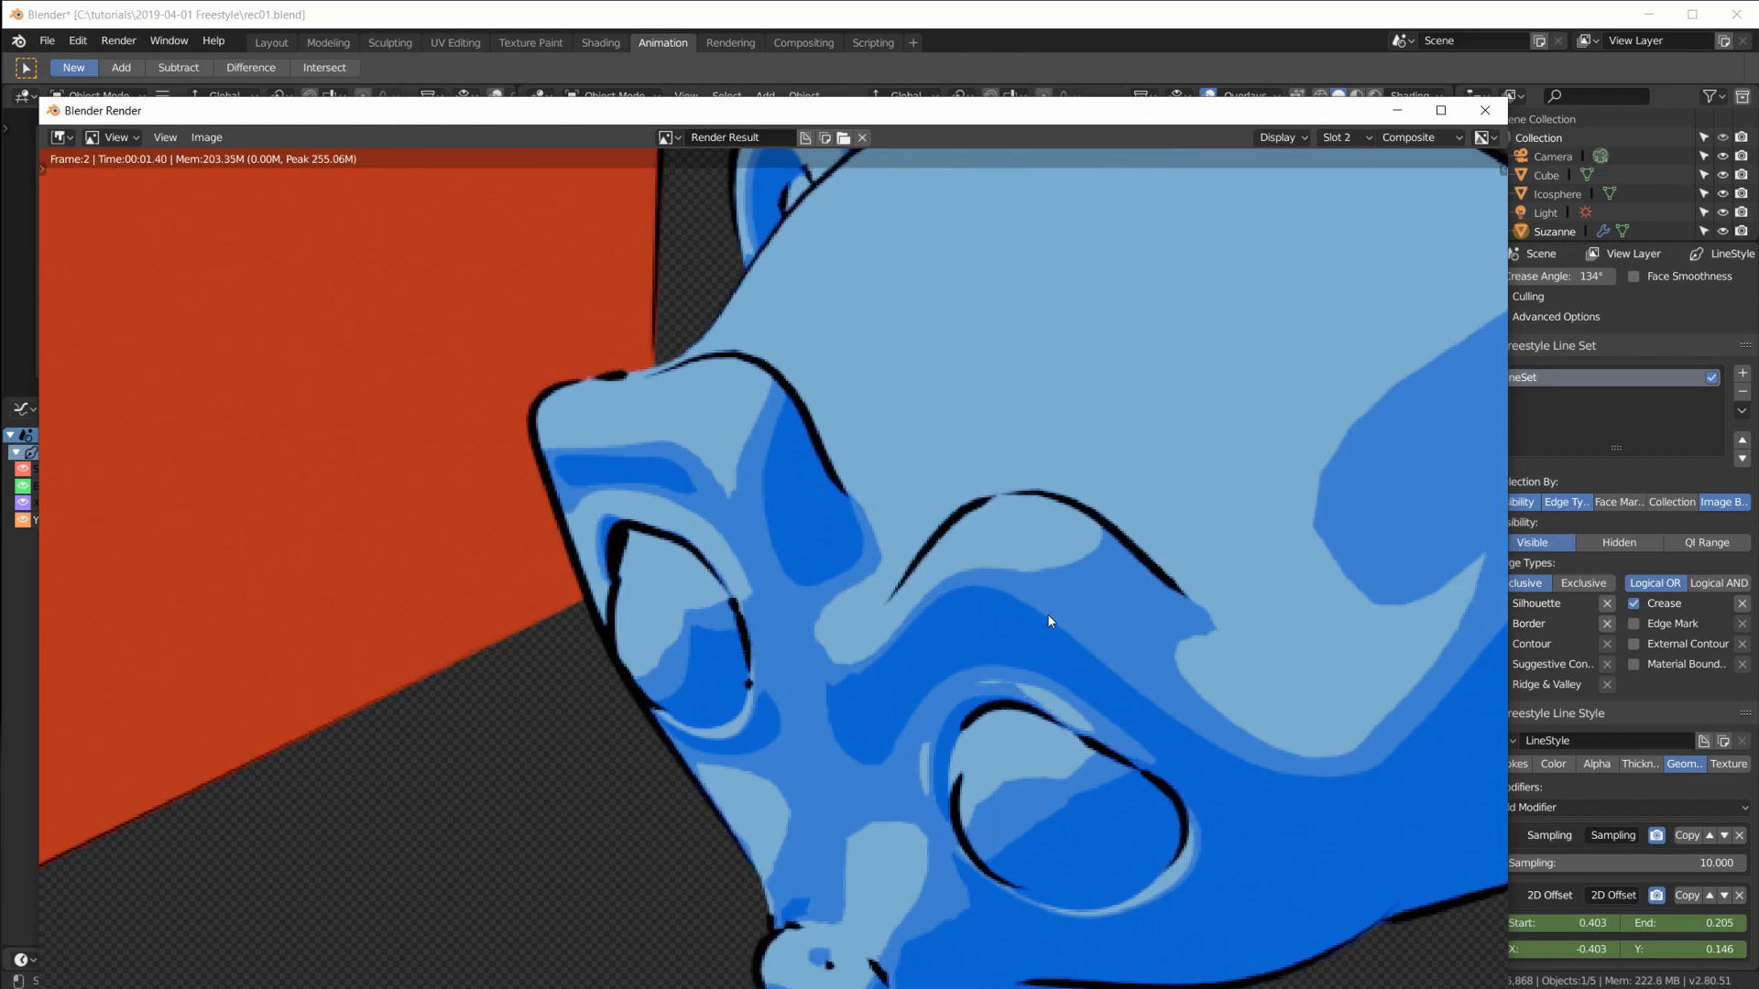
key("j")
key("j")
scroll(1157, 700, "down", 10)
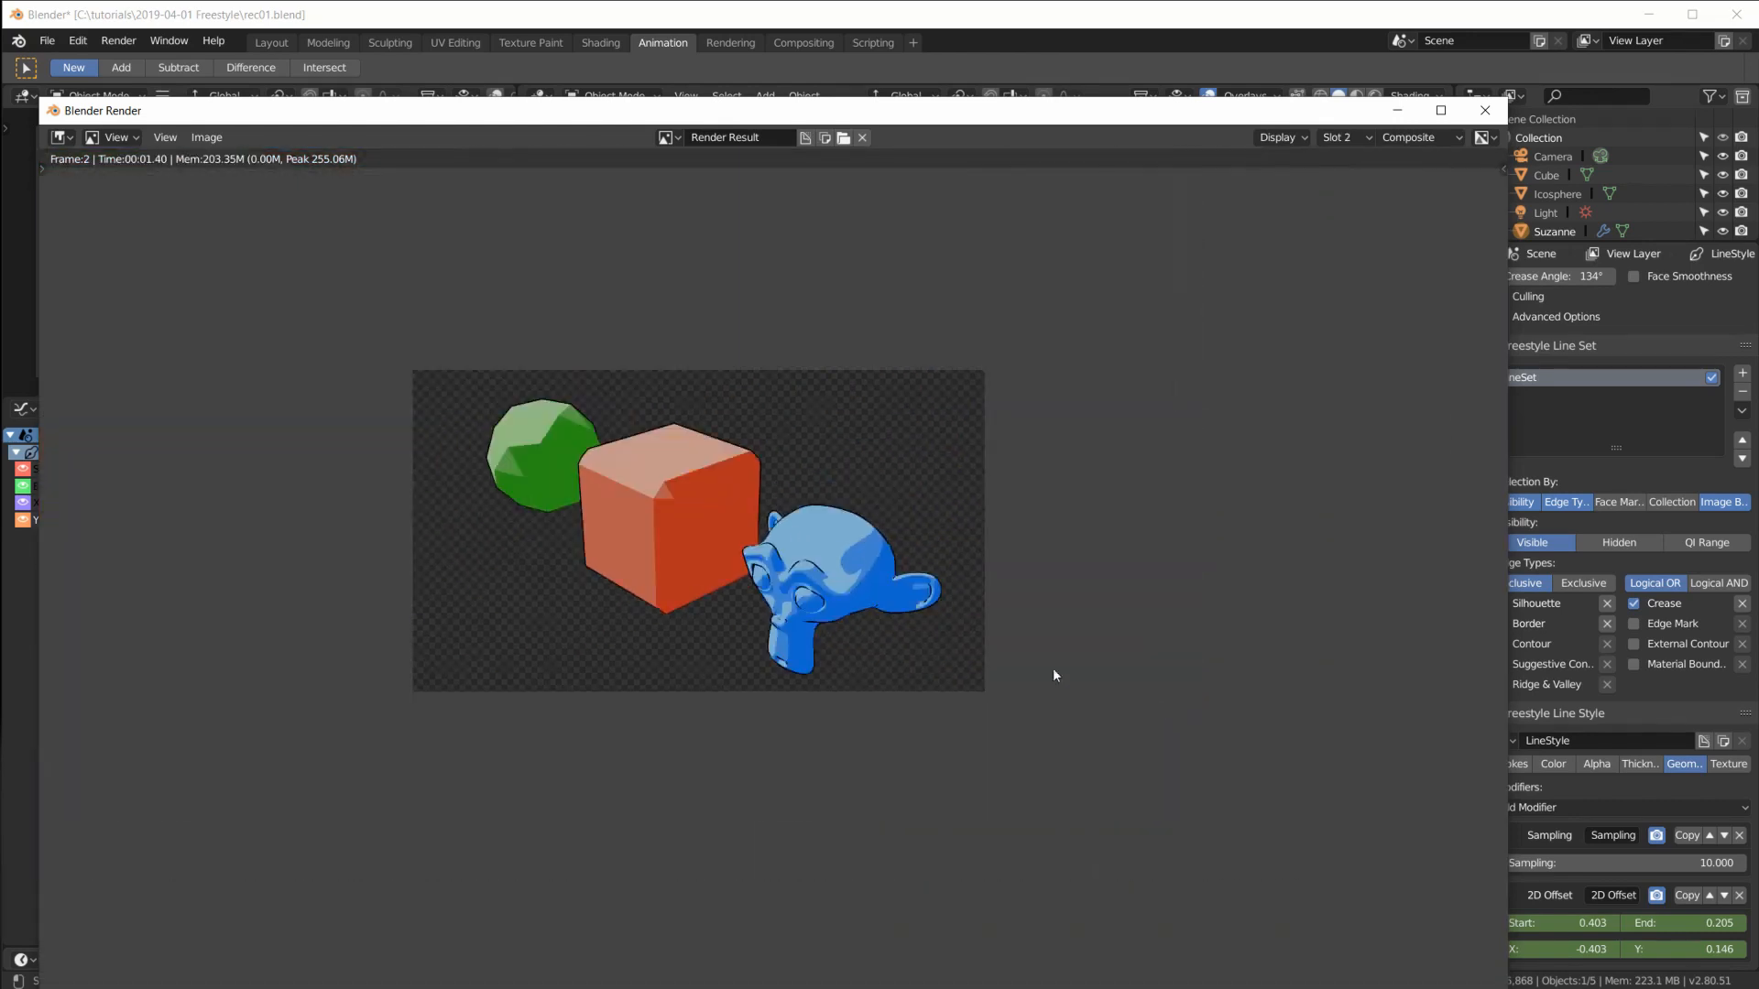
scroll(1178, 694, "up", 2)
scroll(1178, 694, "up", 3)
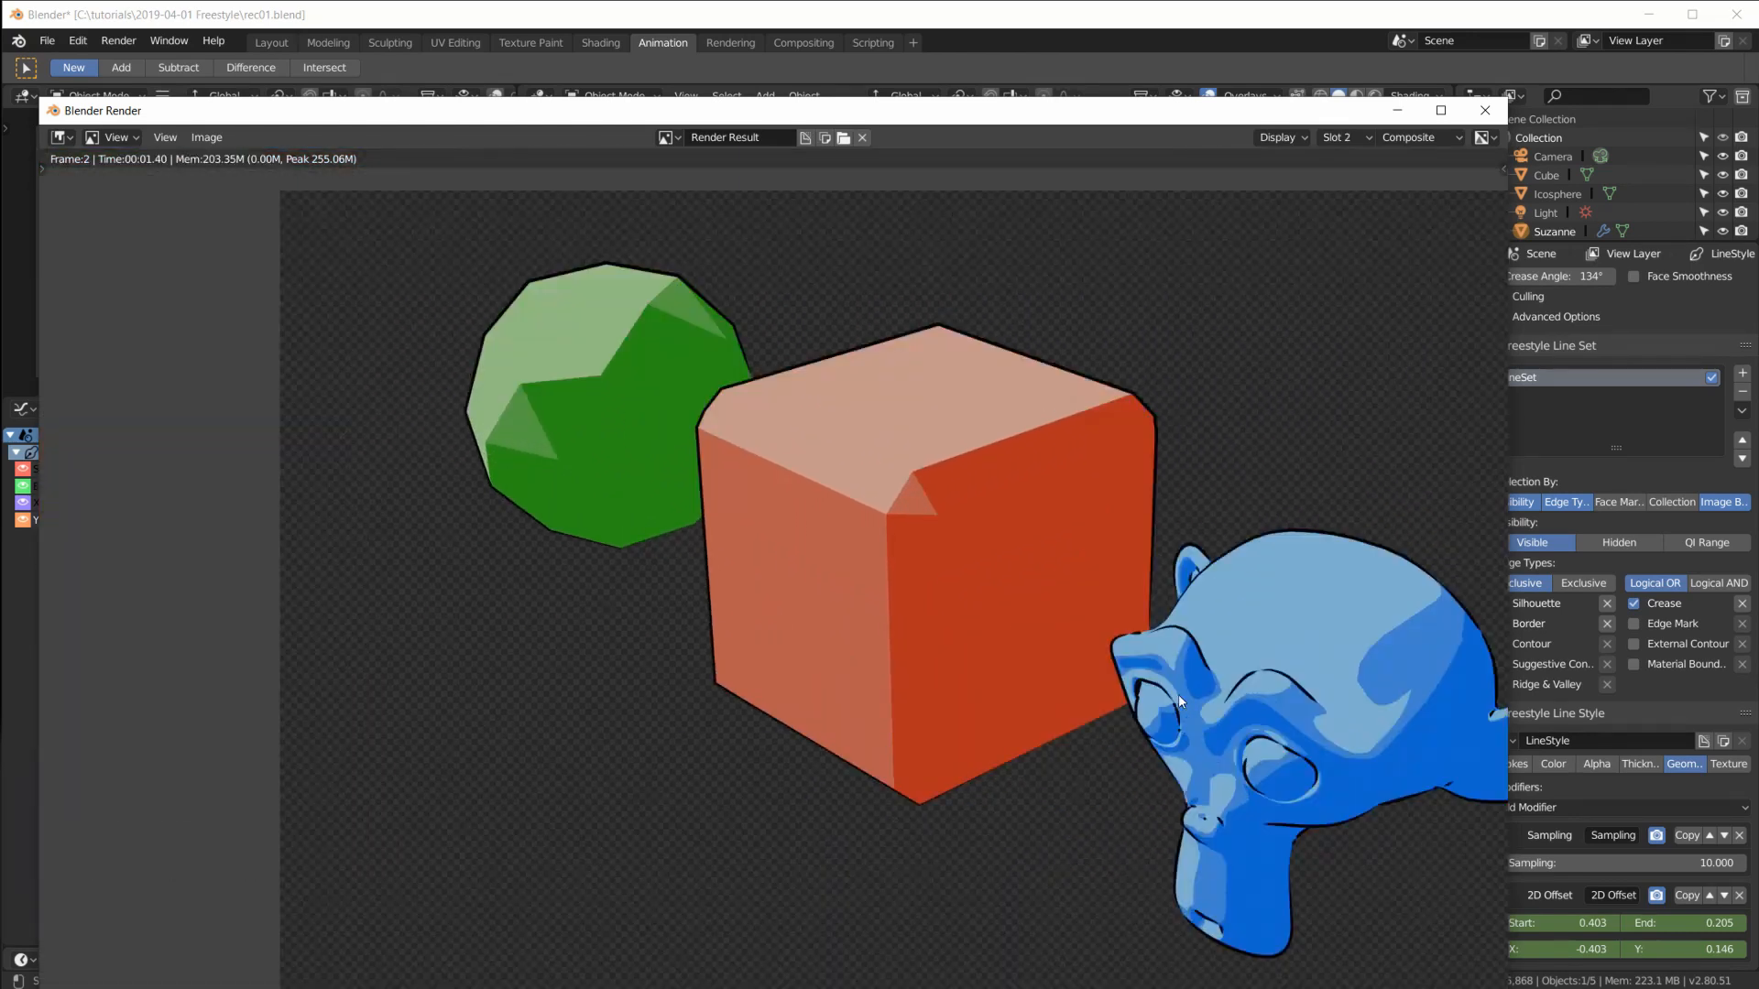
key("Home")
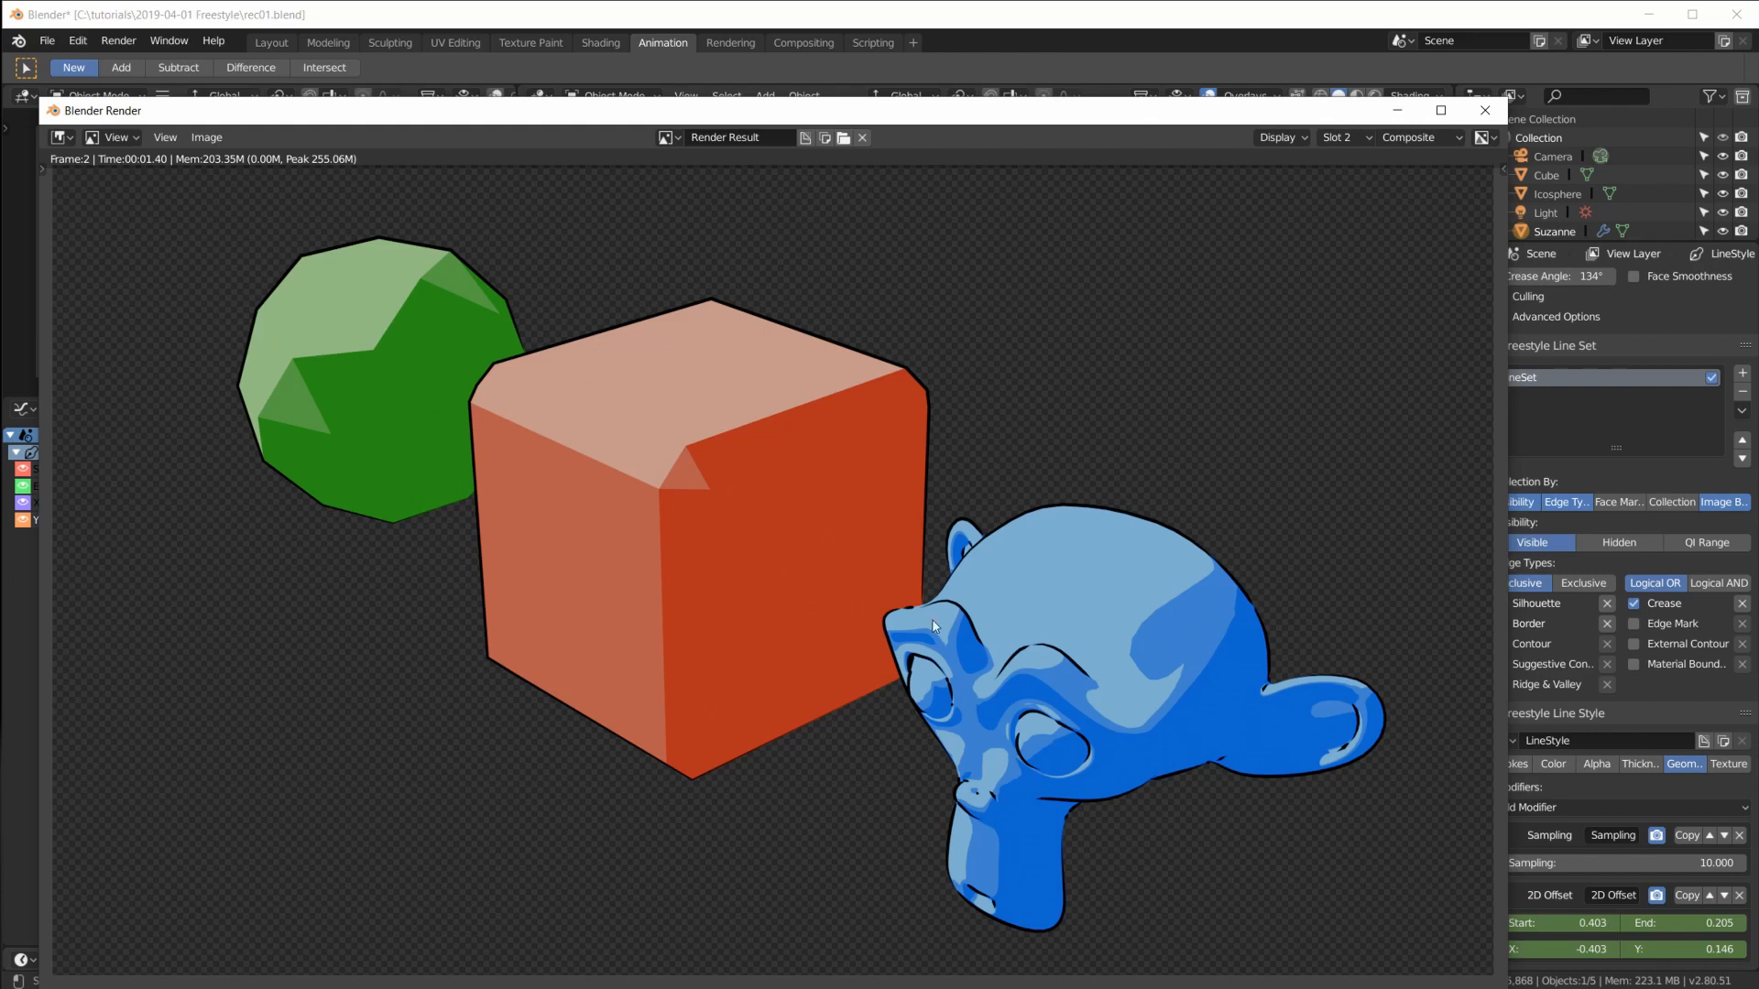
left_click(1484, 110)
Step: Delete the cube from the scene
middle_click_drag(824, 358, 953, 273)
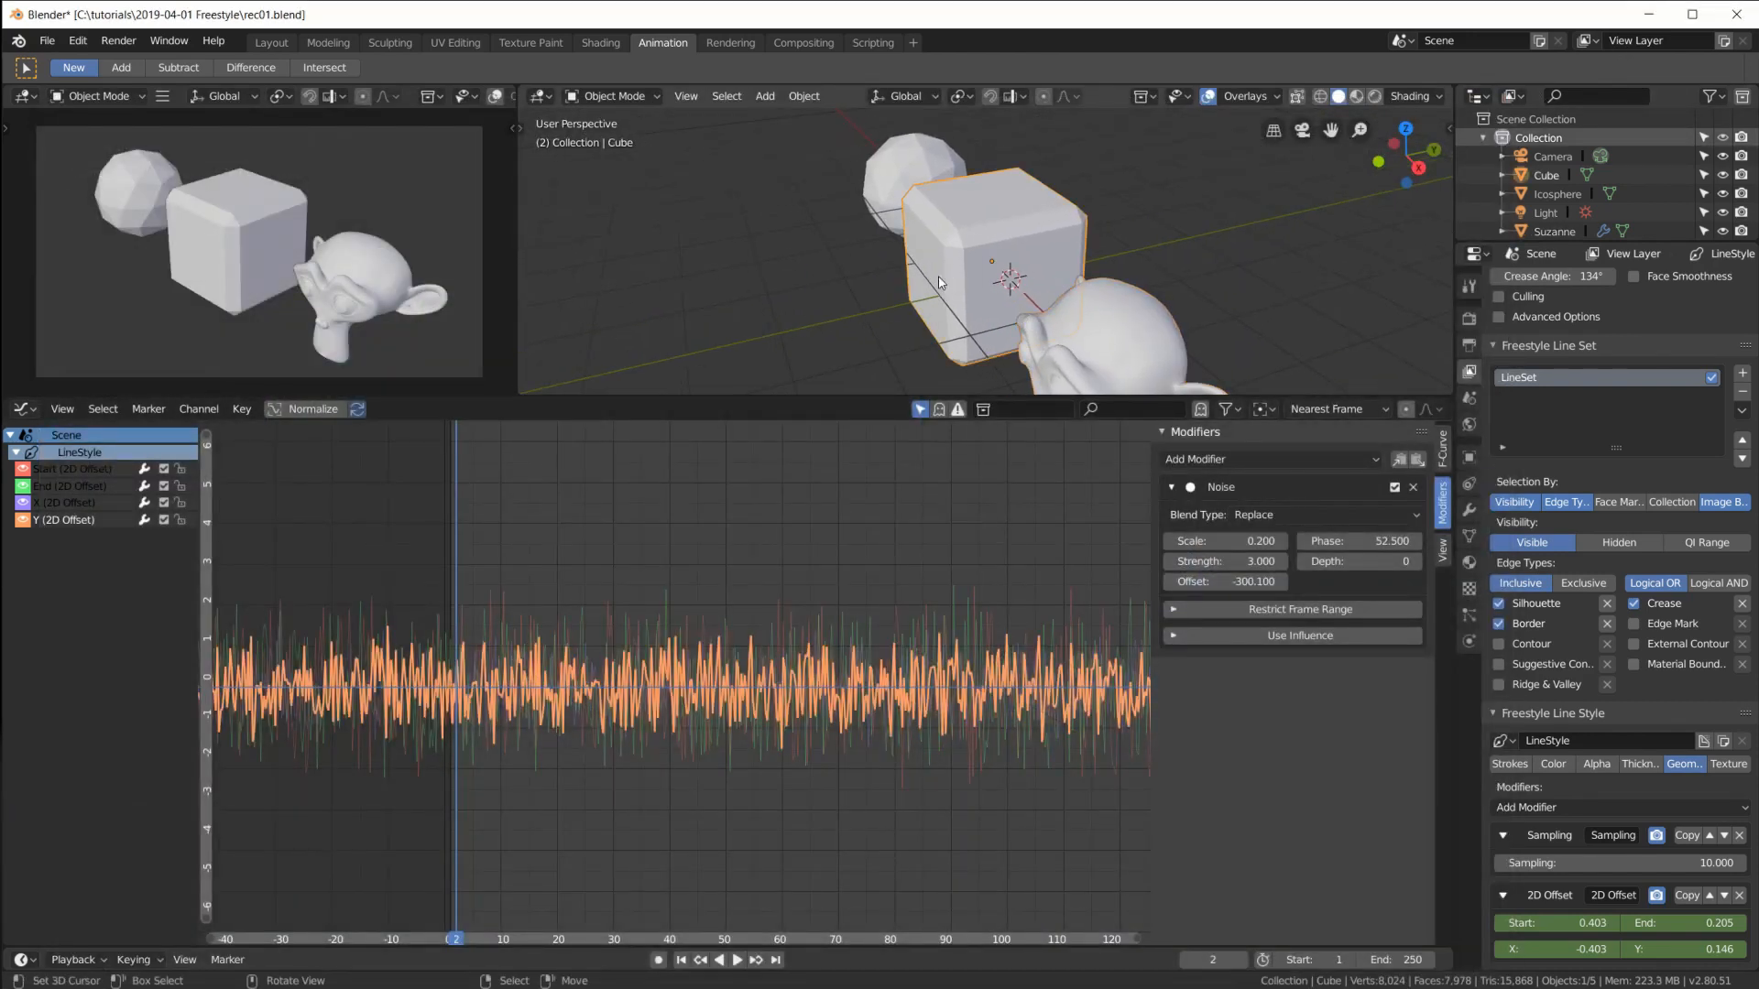
key("x")
left_click(948, 272)
Step: Scale up the icosphere to roughly twice its size and move it along the X axis towards Suzanne
left_click(918, 204)
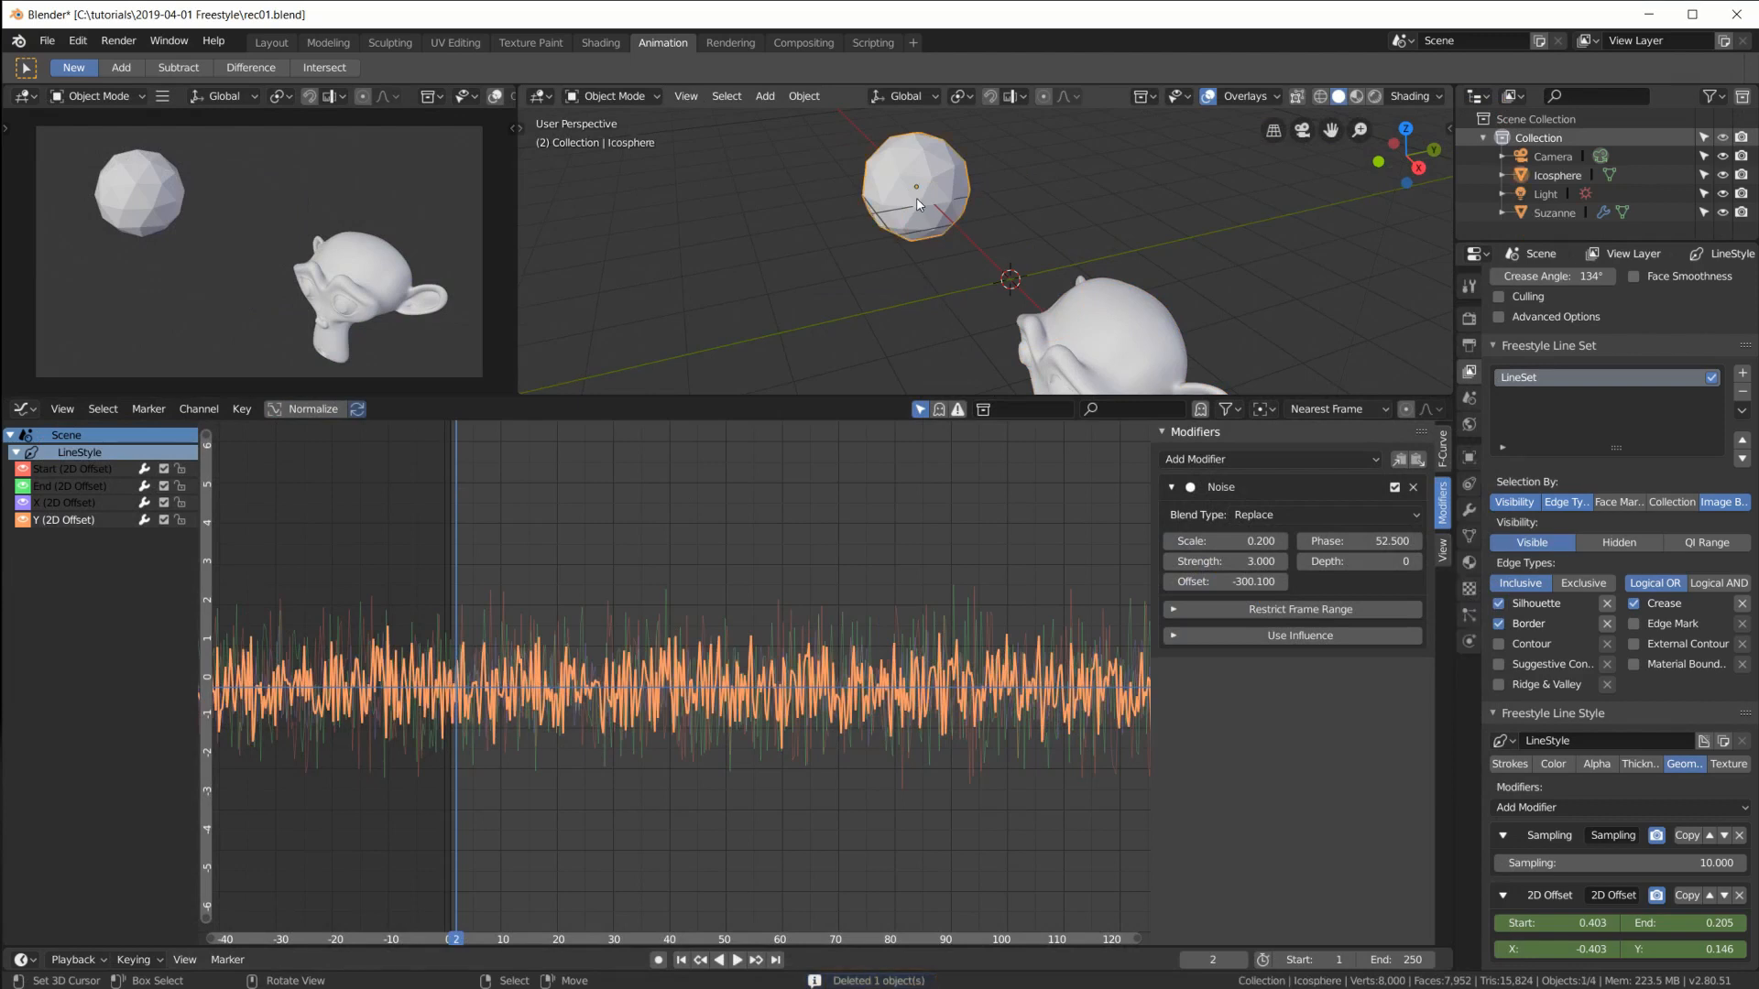
key("s")
left_click(1261, 248)
key("g")
key("x")
left_click(1178, 261)
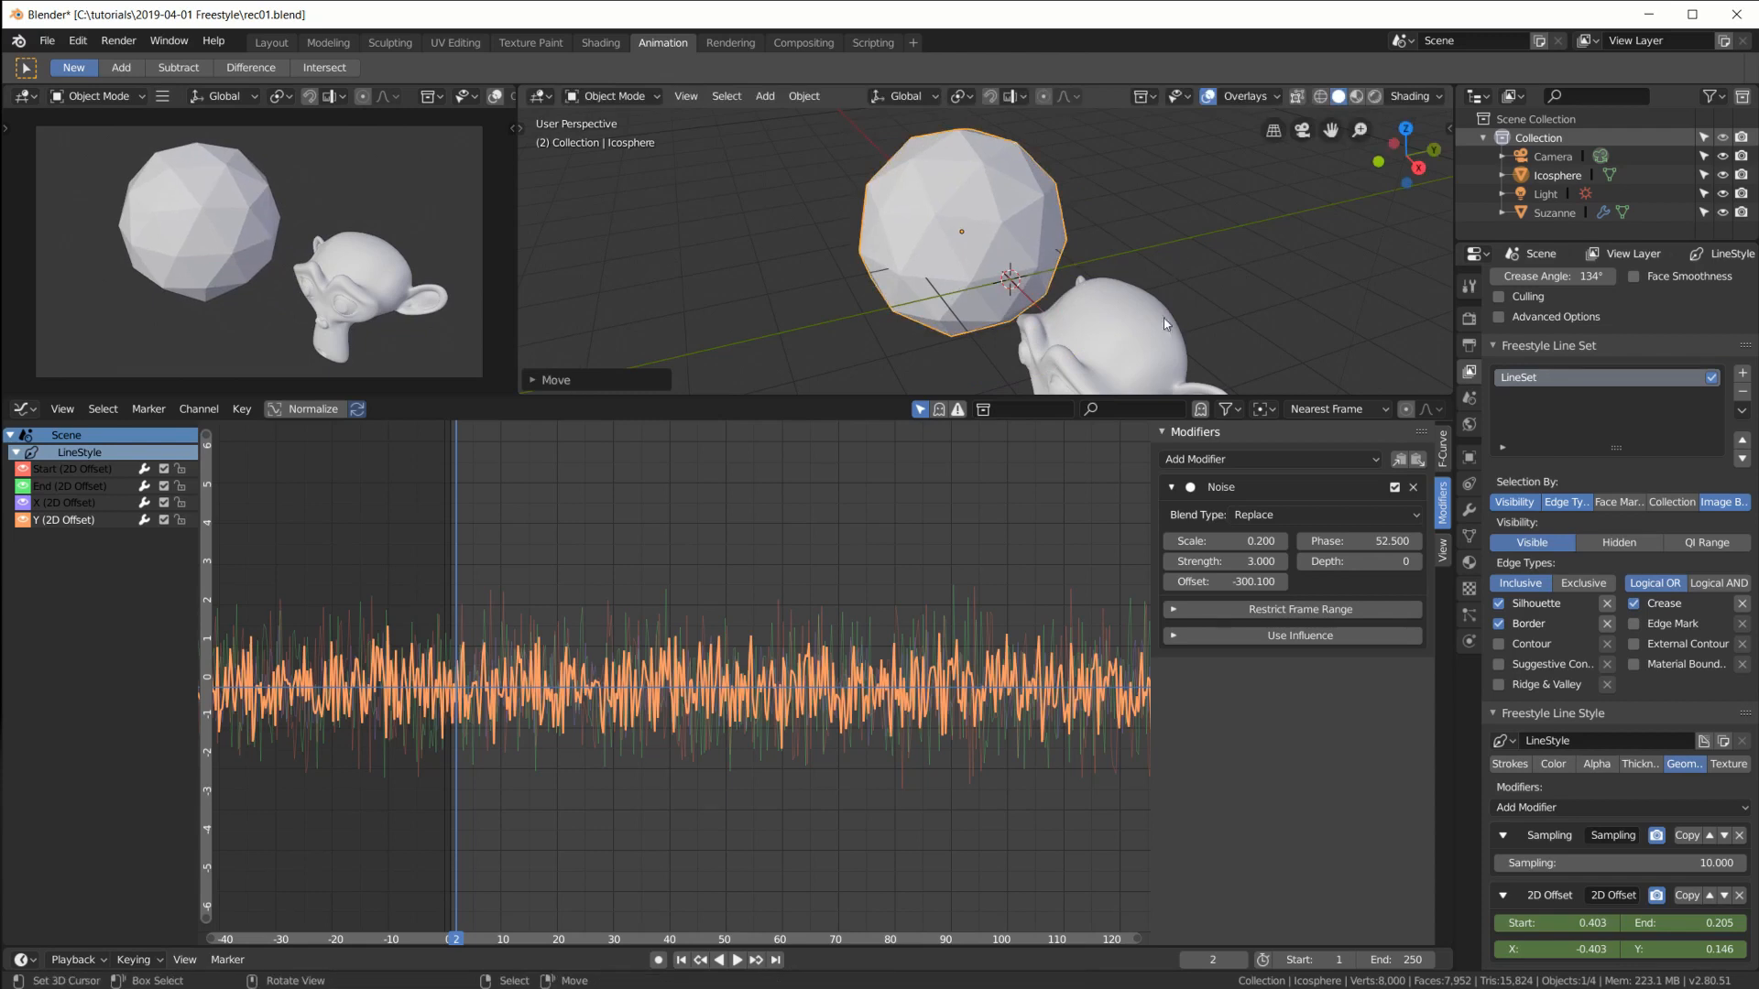
Step: Enlarge Suzanne and move it about 0.44 m along the negative X axis towards the icosphere
left_click(1165, 324)
key("s")
left_click(1145, 350)
key("g")
key("x")
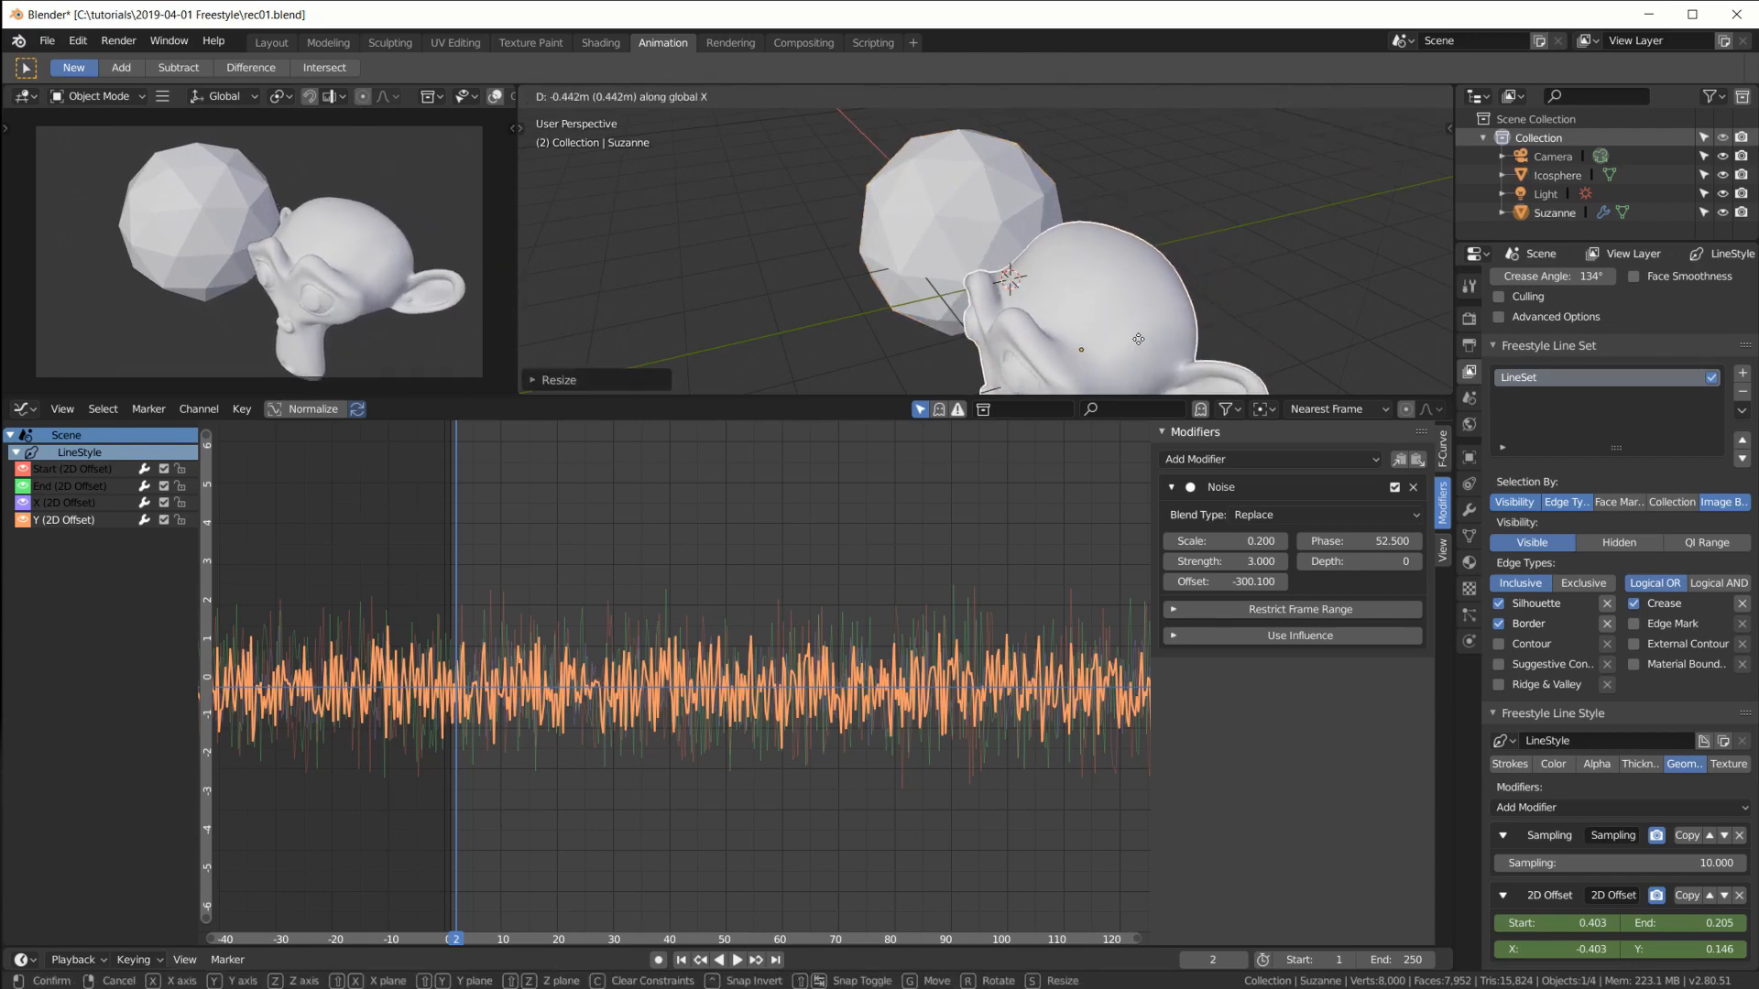
left_click(1132, 337)
Step: Shift Suzanne and the icosphere together along the negative X axis to centre them in the camera frame
middle_click_drag(1104, 302, 1092, 249)
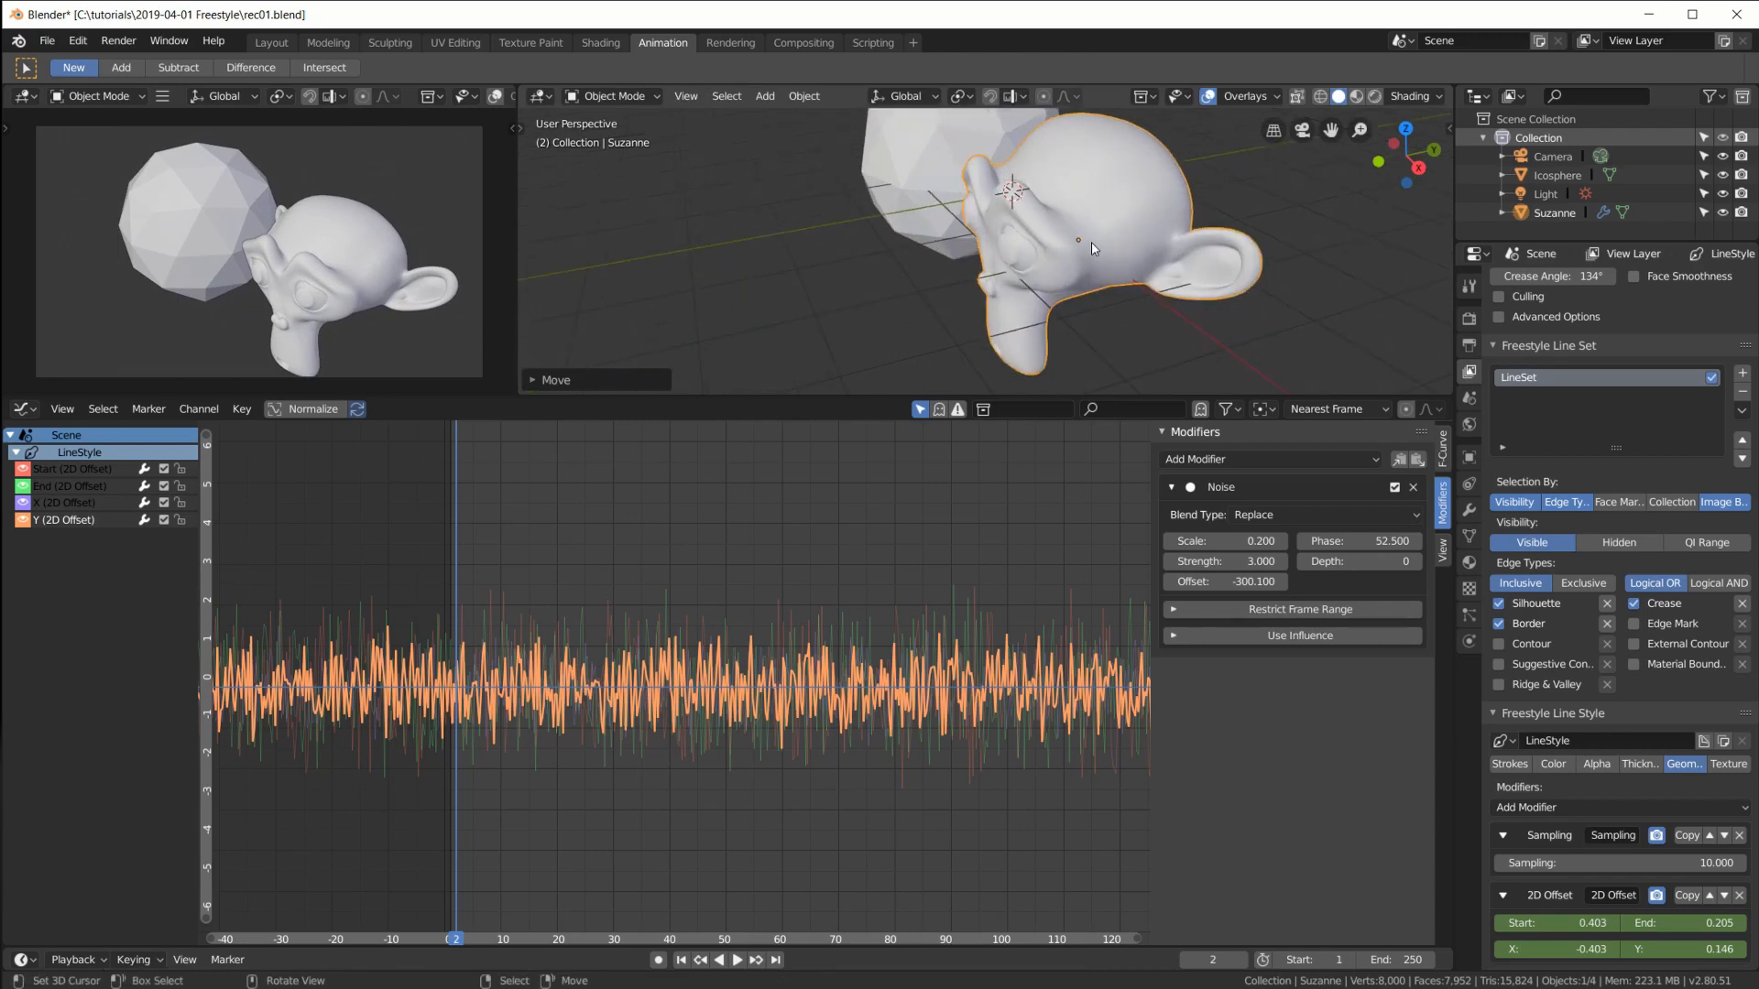
key("KP_7")
left_click(861, 240, "shift")
key("g")
key("x")
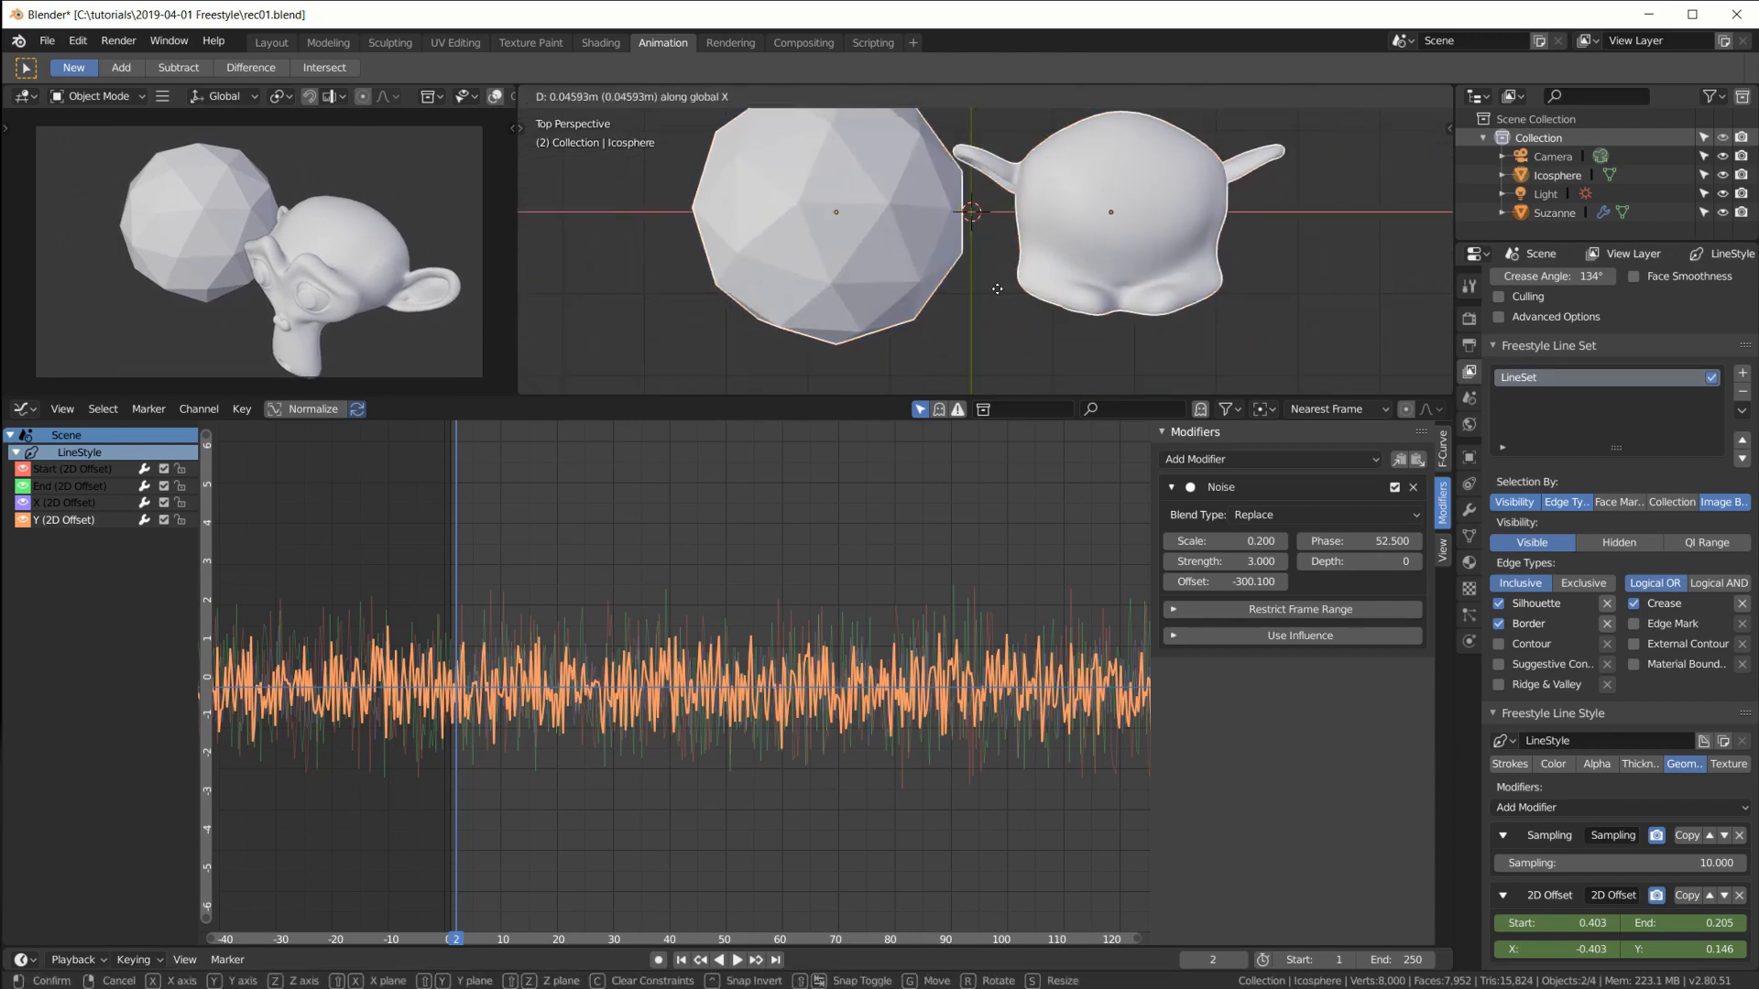
left_click(941, 276)
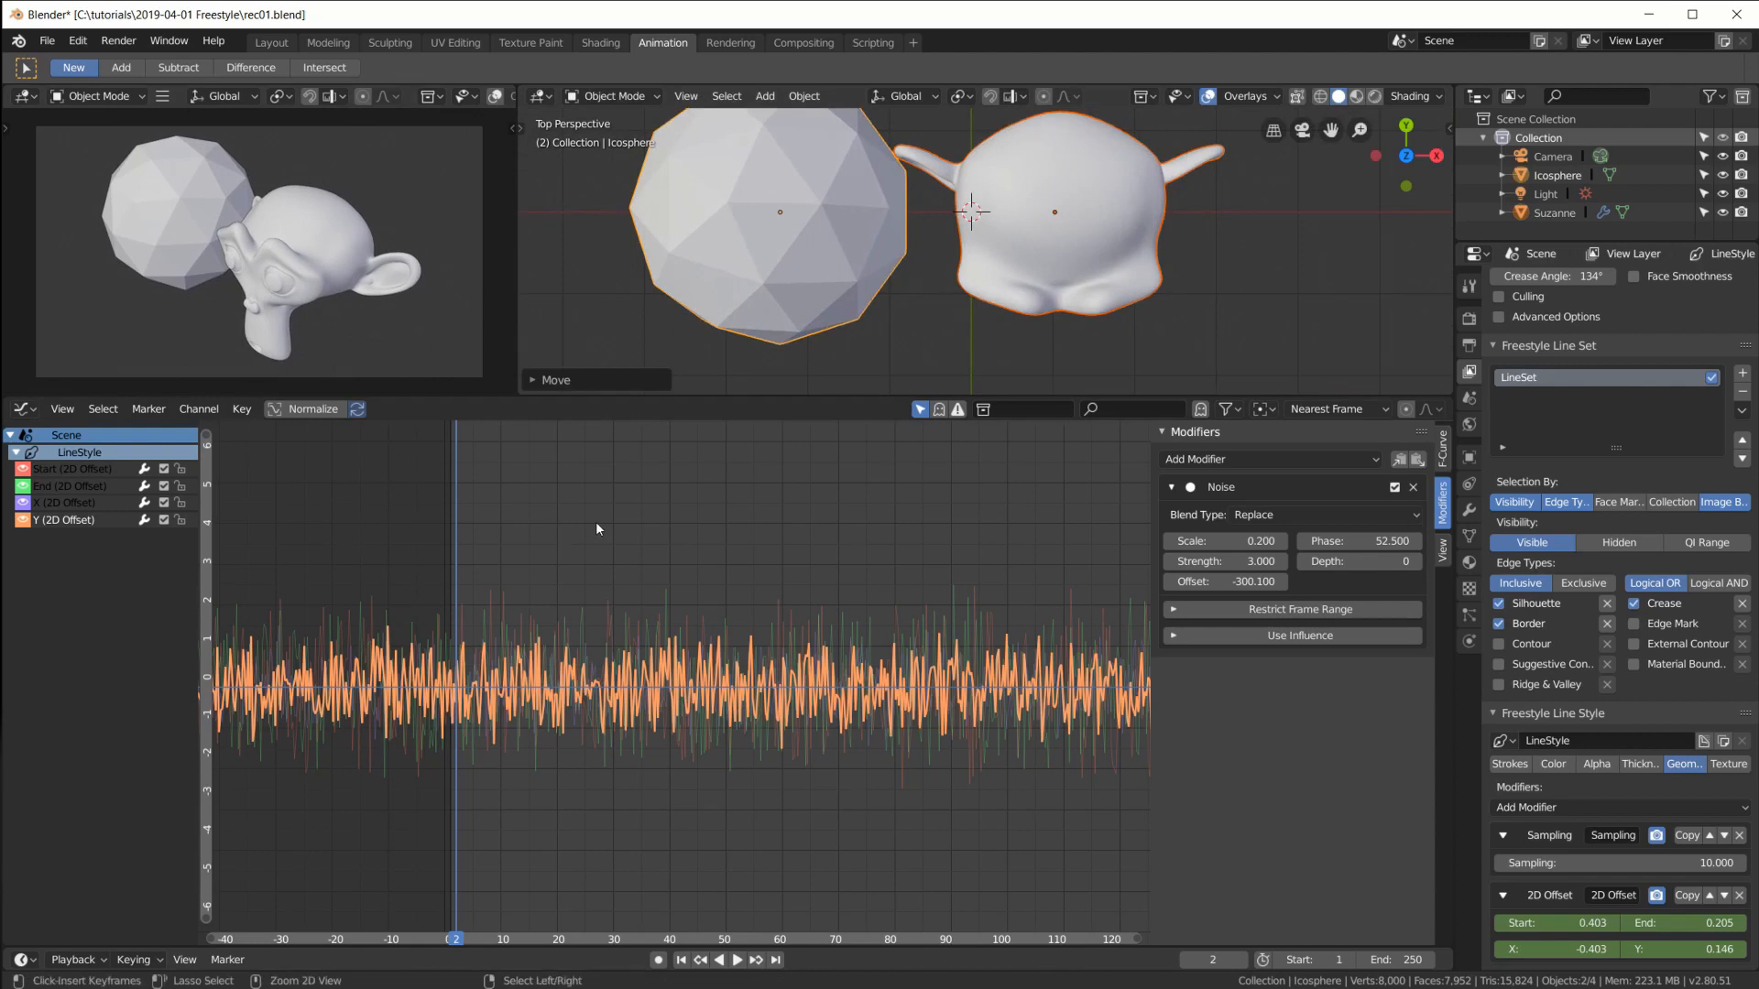
Step: Save the file and render the rearranged scene to check its outlines against the Freestyle crease angle setting
key("ctrl+s")
key("F12")
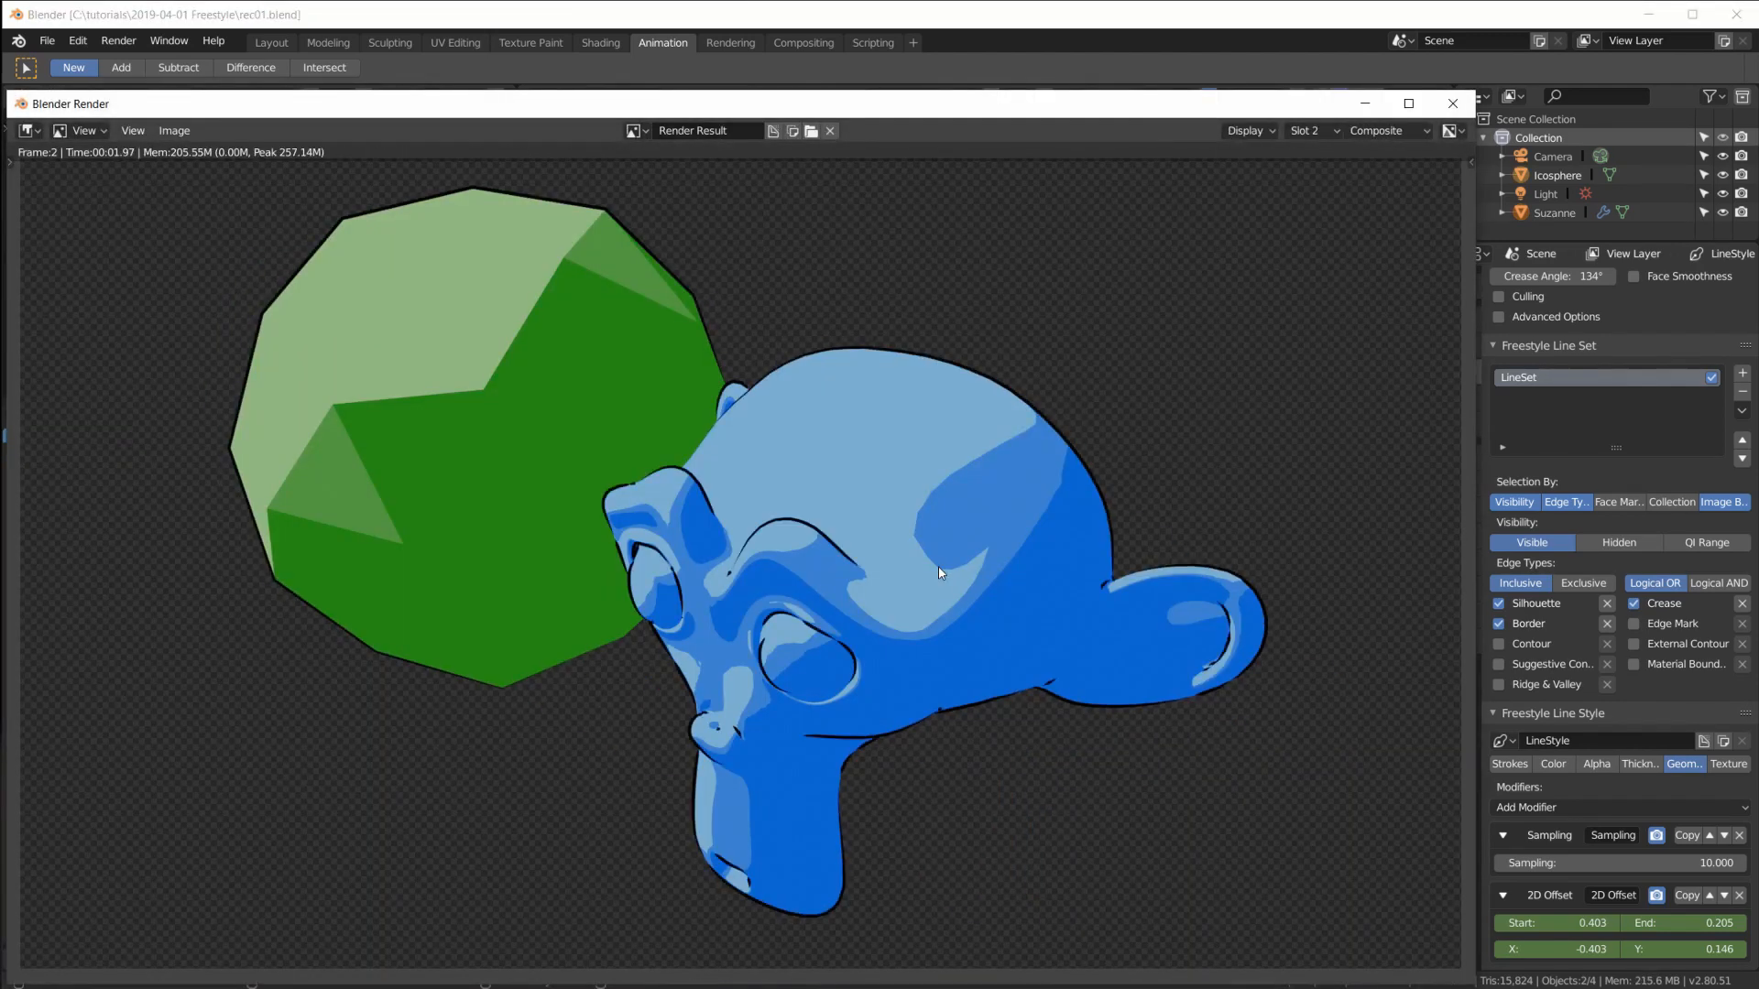
left_click_drag(1173, 105, 1187, 83)
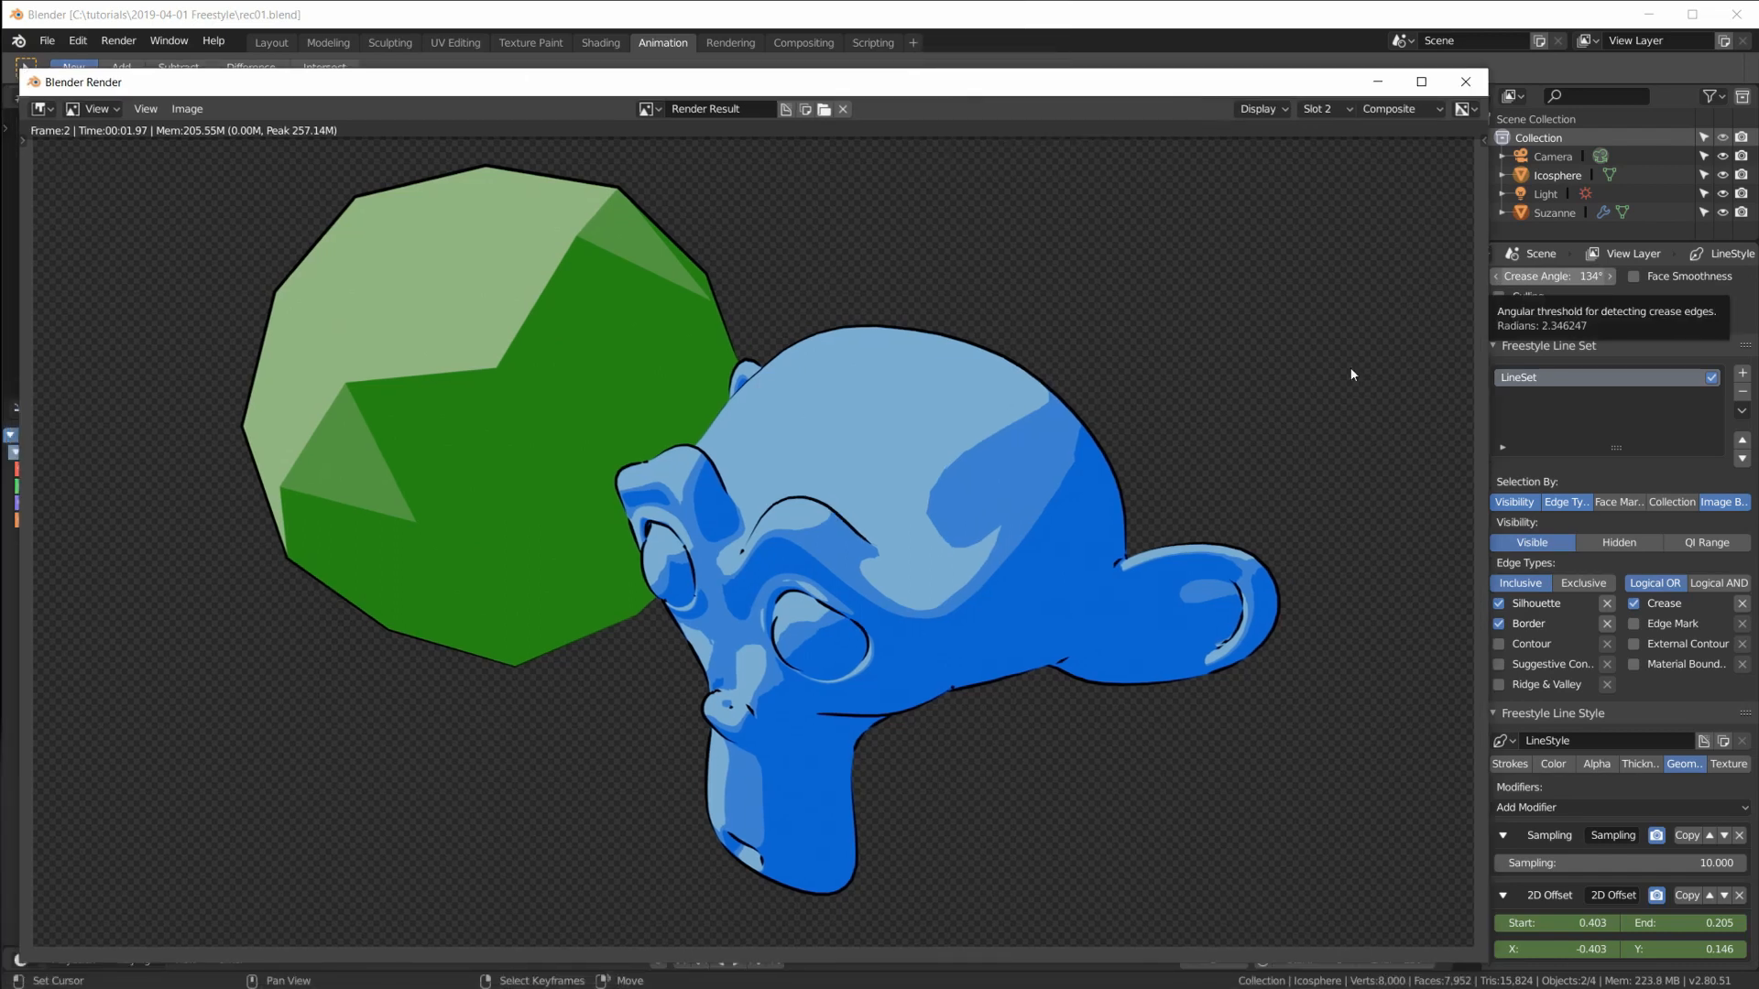
key("Escape")
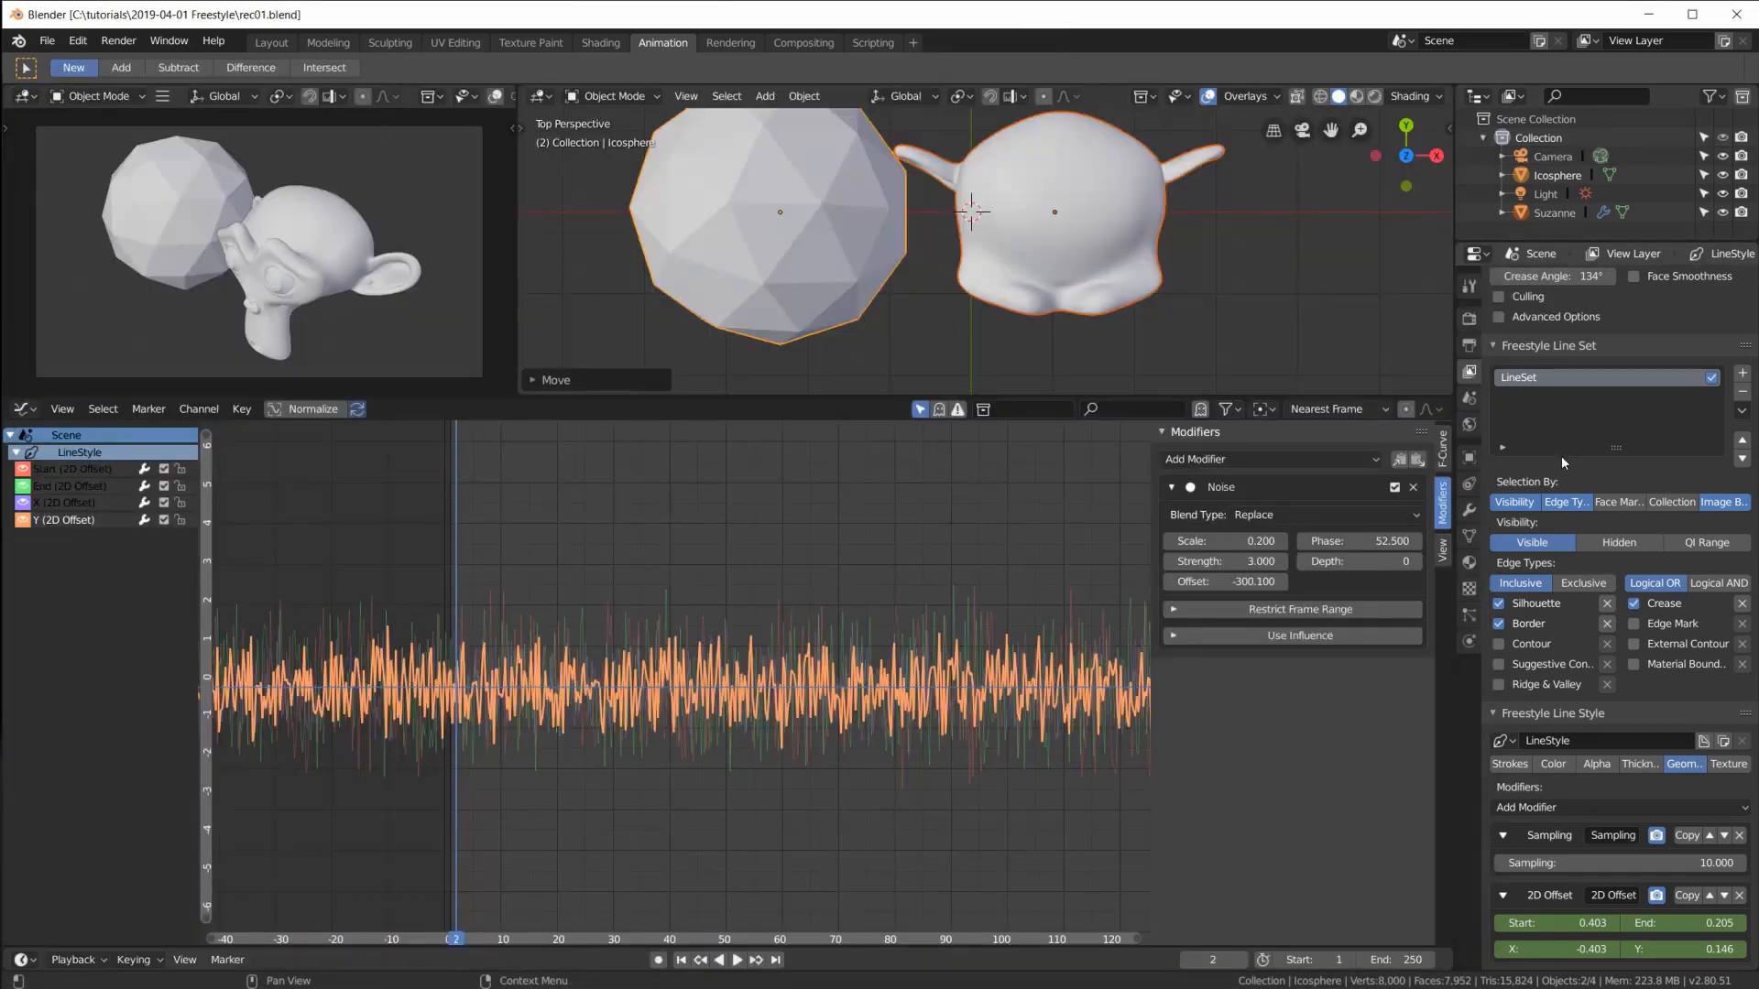
scroll(1544, 467, "up", 2)
scroll(1543, 468, "up", 3)
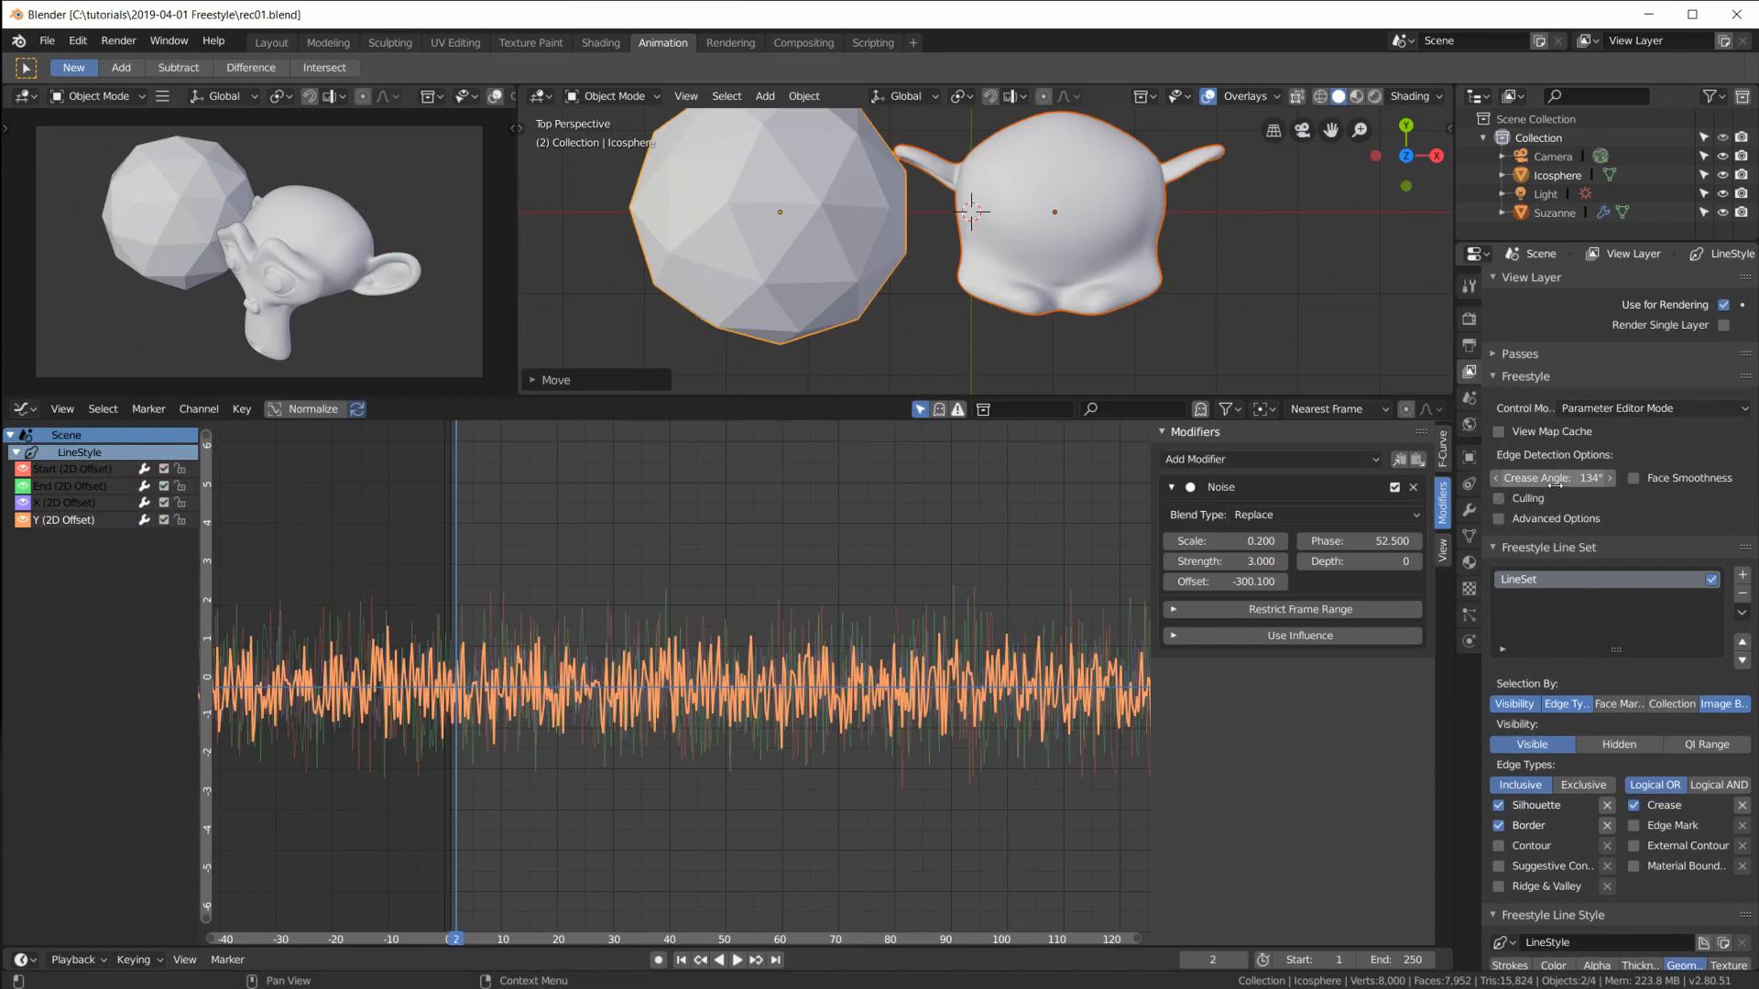
key("F12")
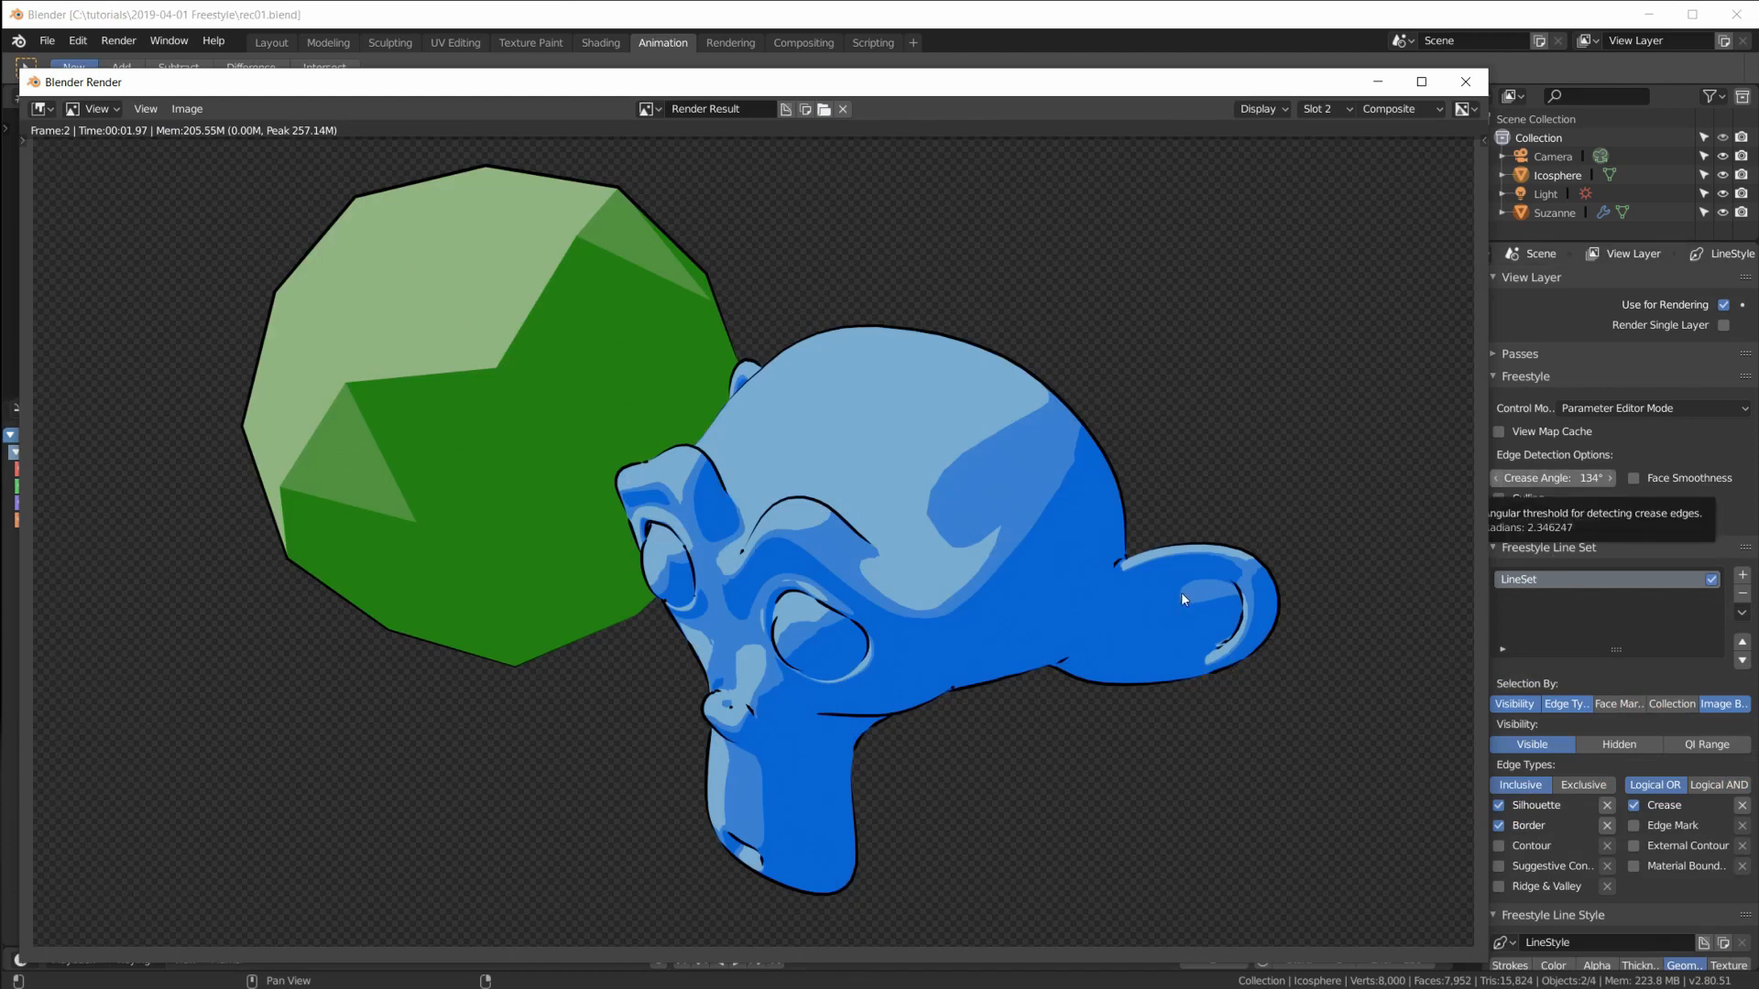
key("Escape")
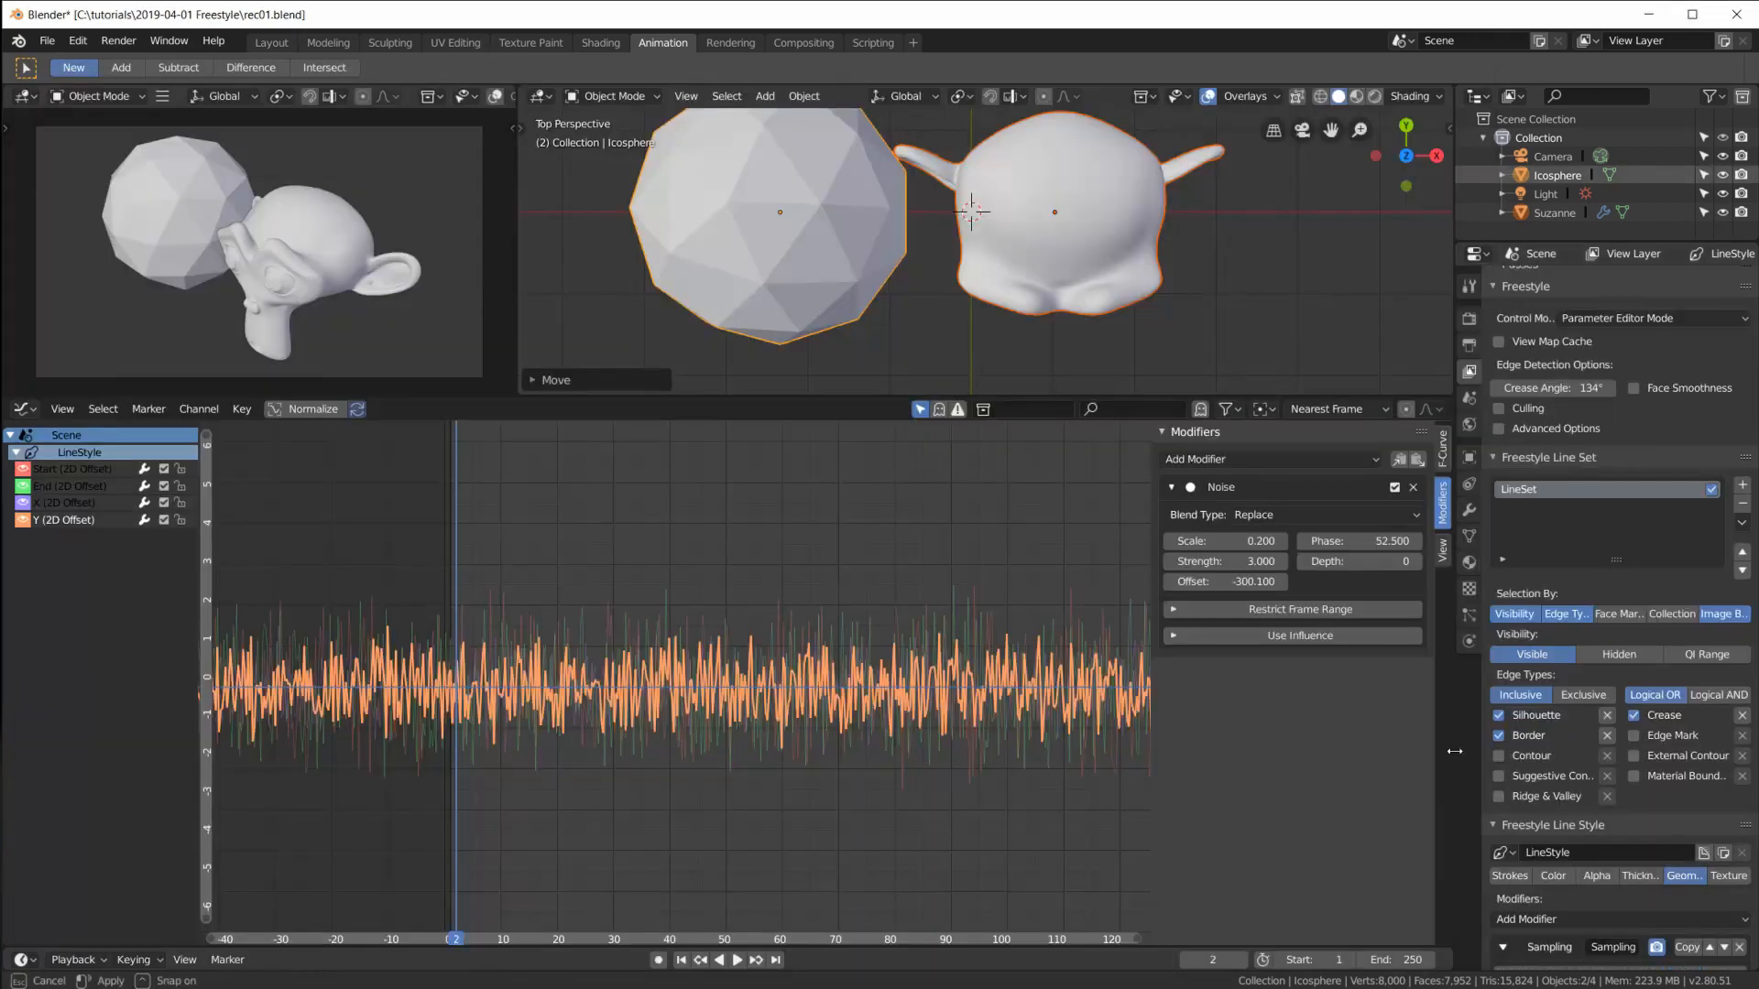
Step: Widen the Properties editor so the Freestyle edge type names are shown in full
left_click_drag(1460, 745, 1352, 745)
scroll(1591, 683, "down", 3)
scroll(1580, 634, "up", 1)
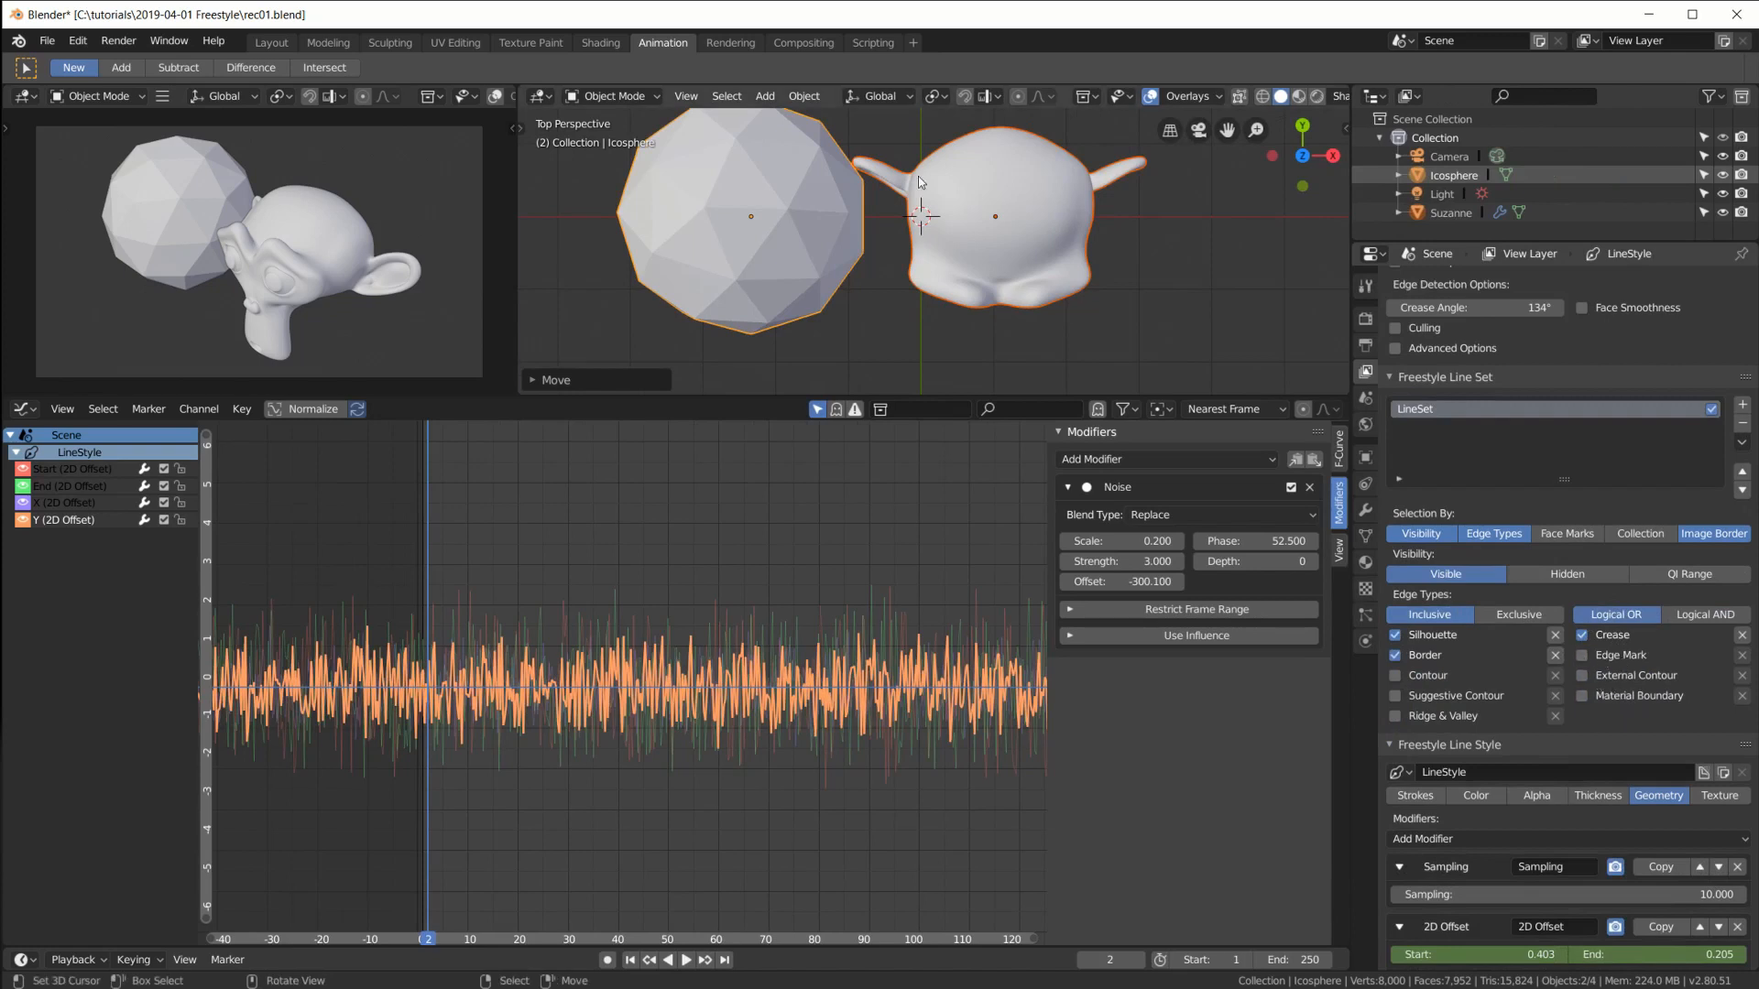
Step: Enter Edit Mode on the icosphere and switch to edge selection
scroll(773, 227, "up", 2)
key("Tab")
scroll(822, 162, "up", 3)
middle_click_drag(822, 162, 1229, 265, "shift")
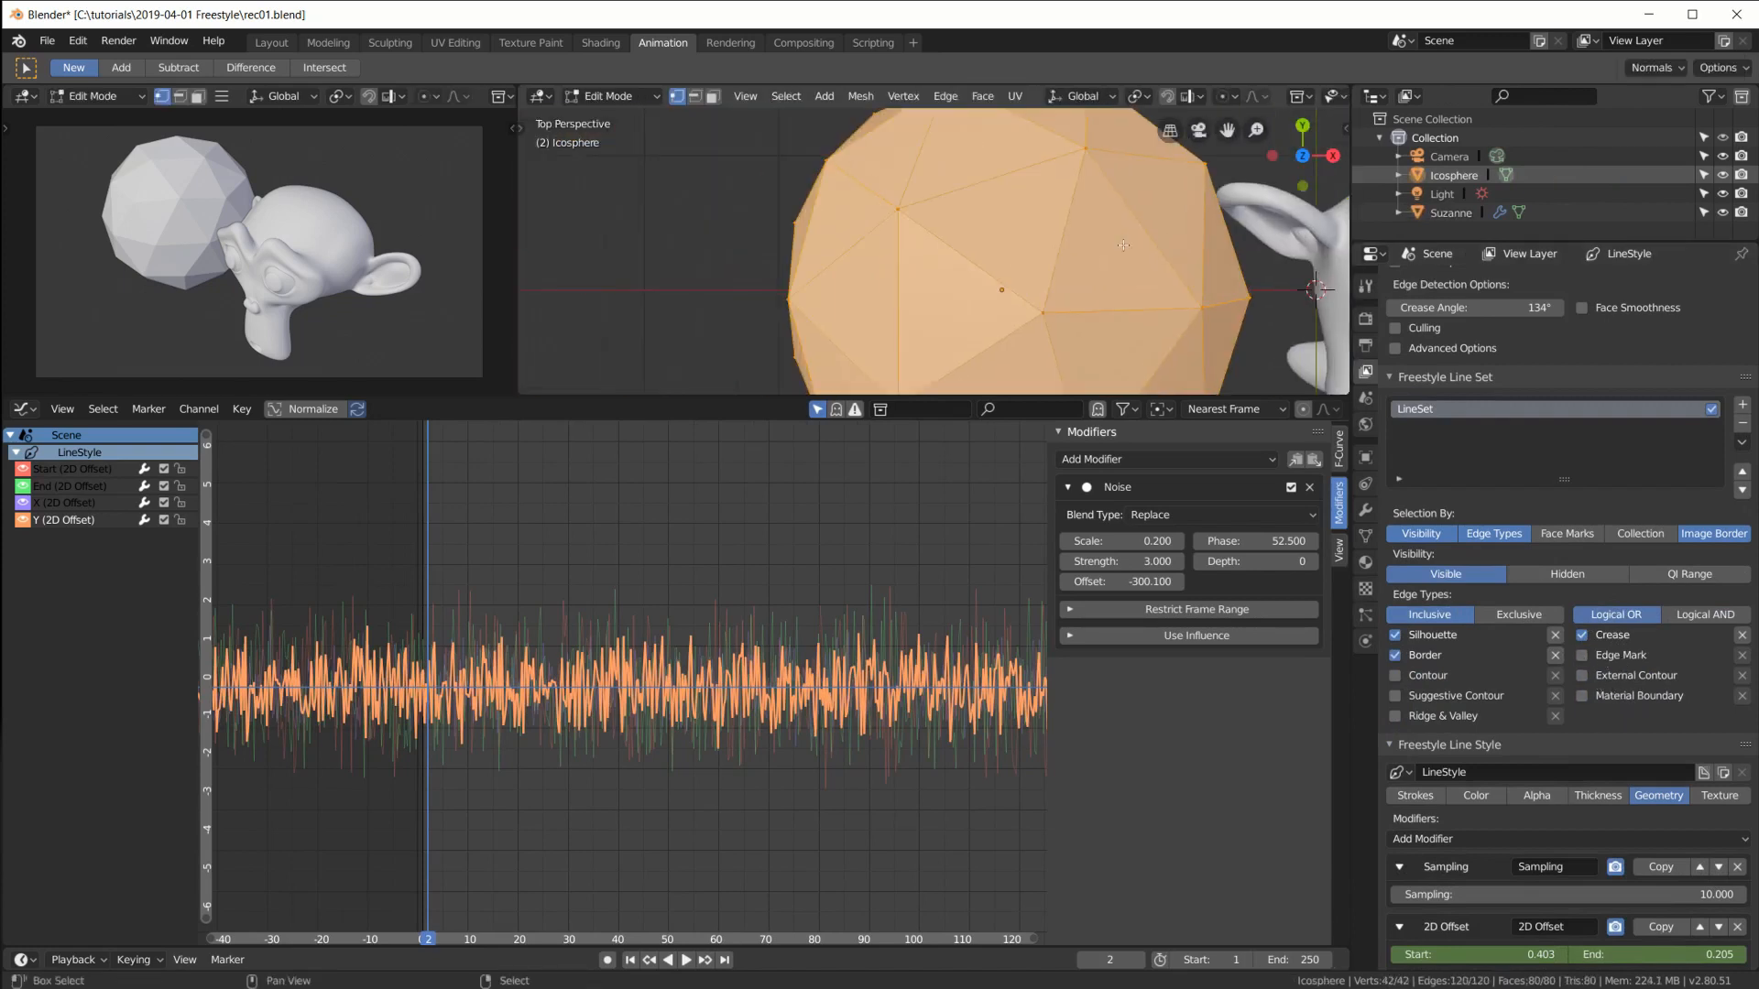
left_click(695, 97)
right_click(1043, 266)
right_click(981, 267, "shift")
right_click(995, 182, "shift")
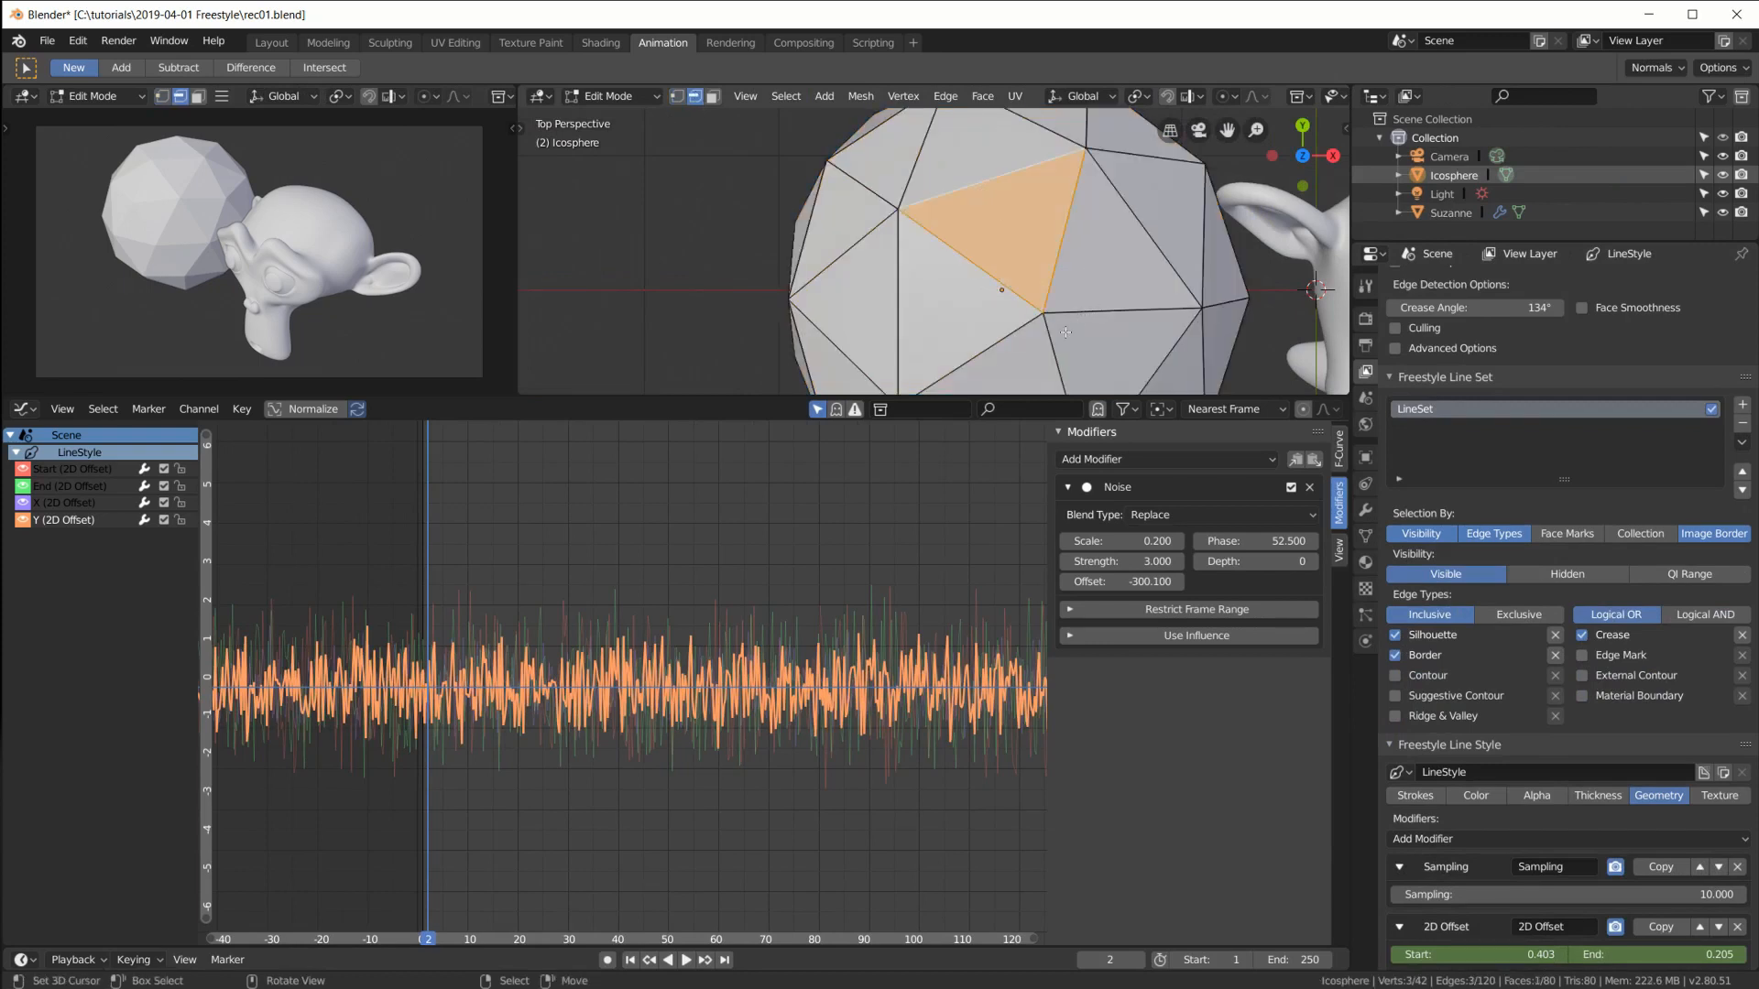
scroll(182, 190, "up", 4)
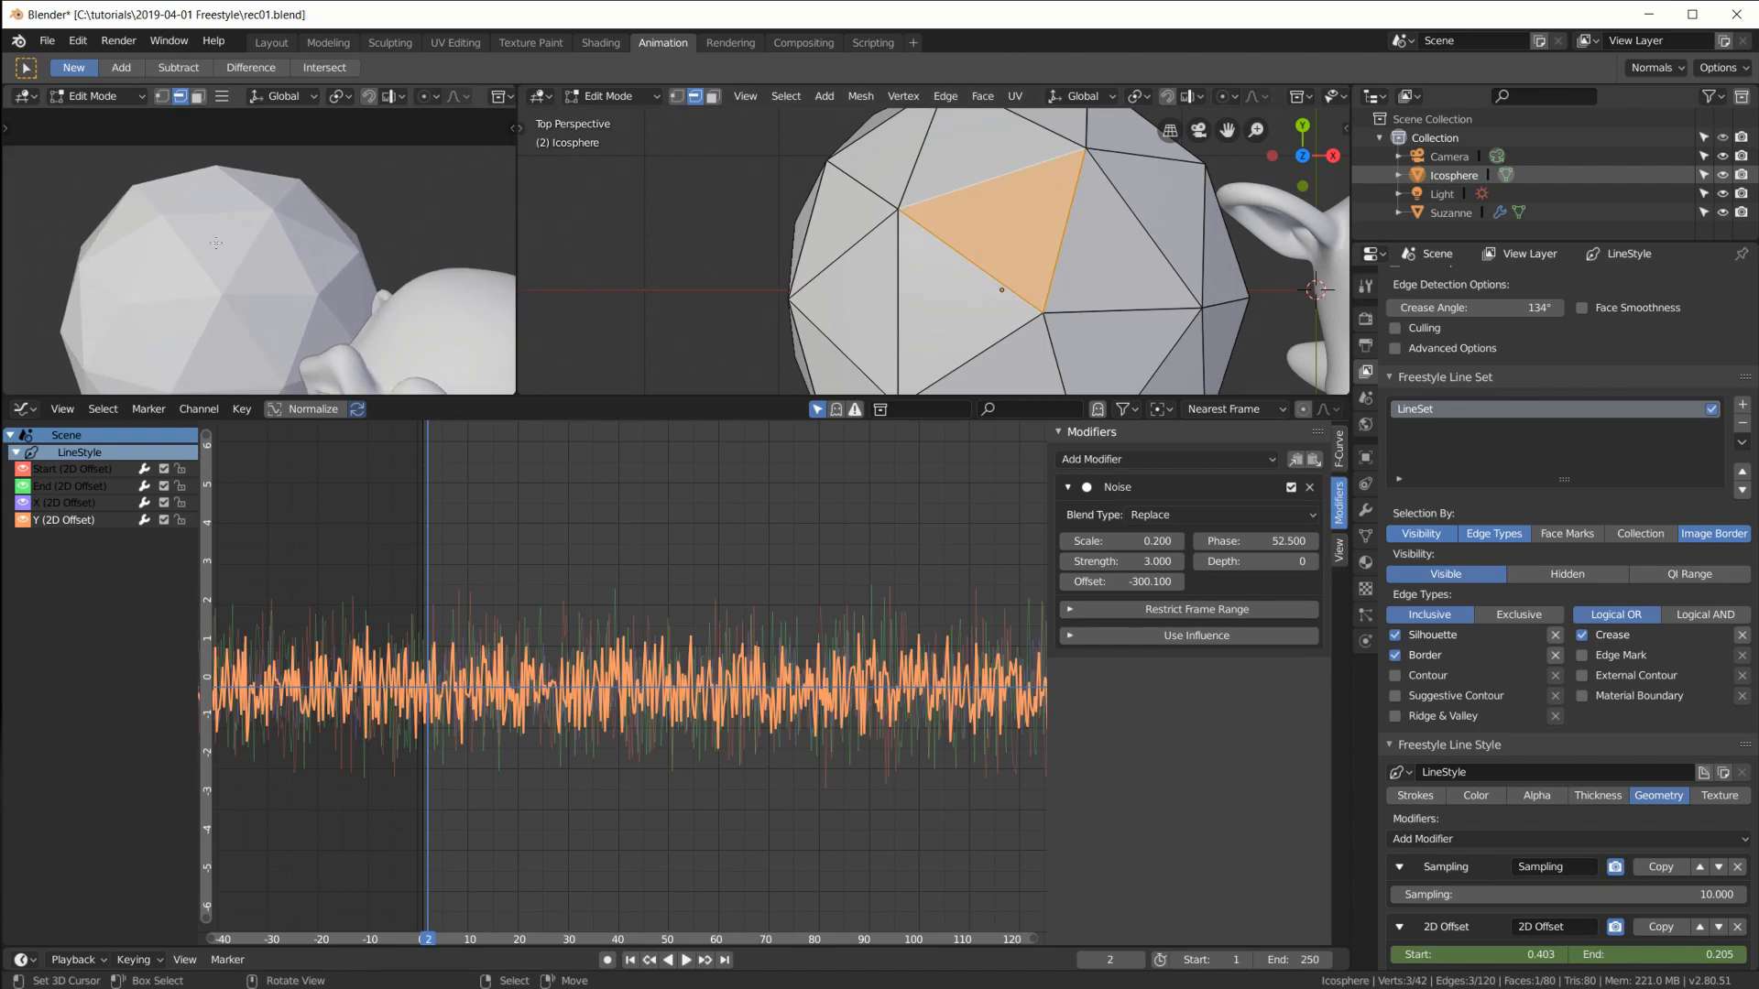
key("Tab")
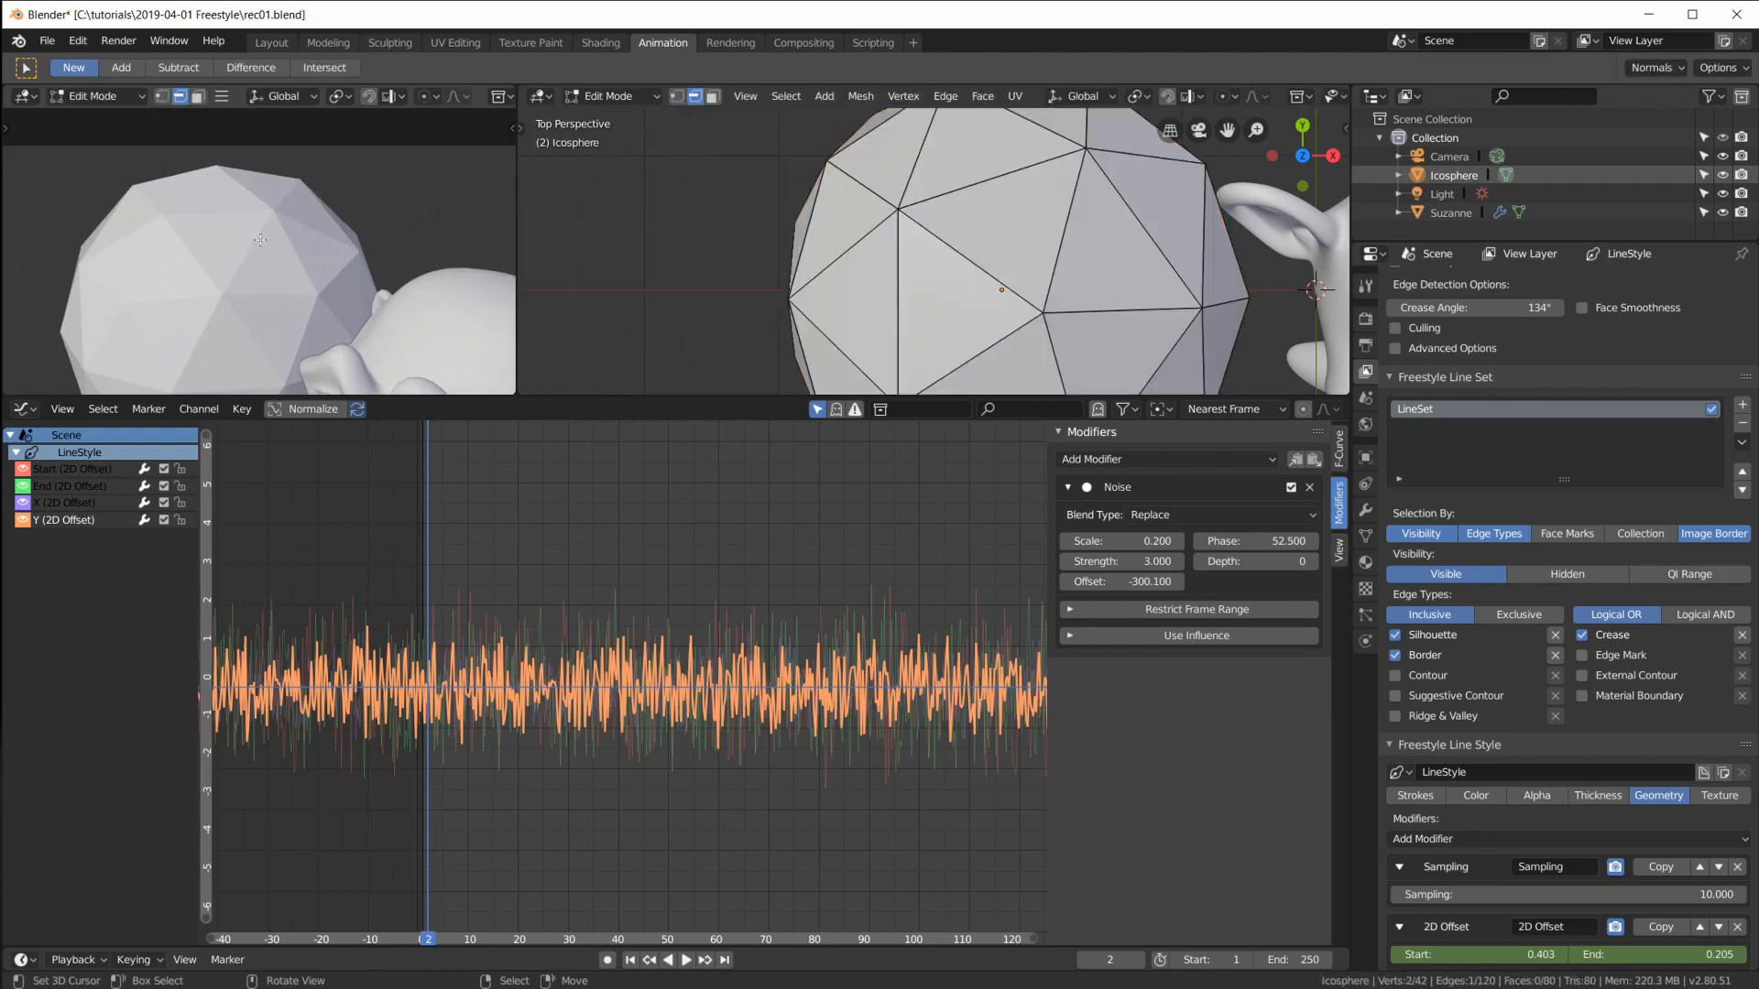
Step: Turn on the camera view's overlays and mark the three edges of the icosphere's upper front triangle as Freestyle edges
scroll(432, 99, "down", 5)
left_click(383, 96)
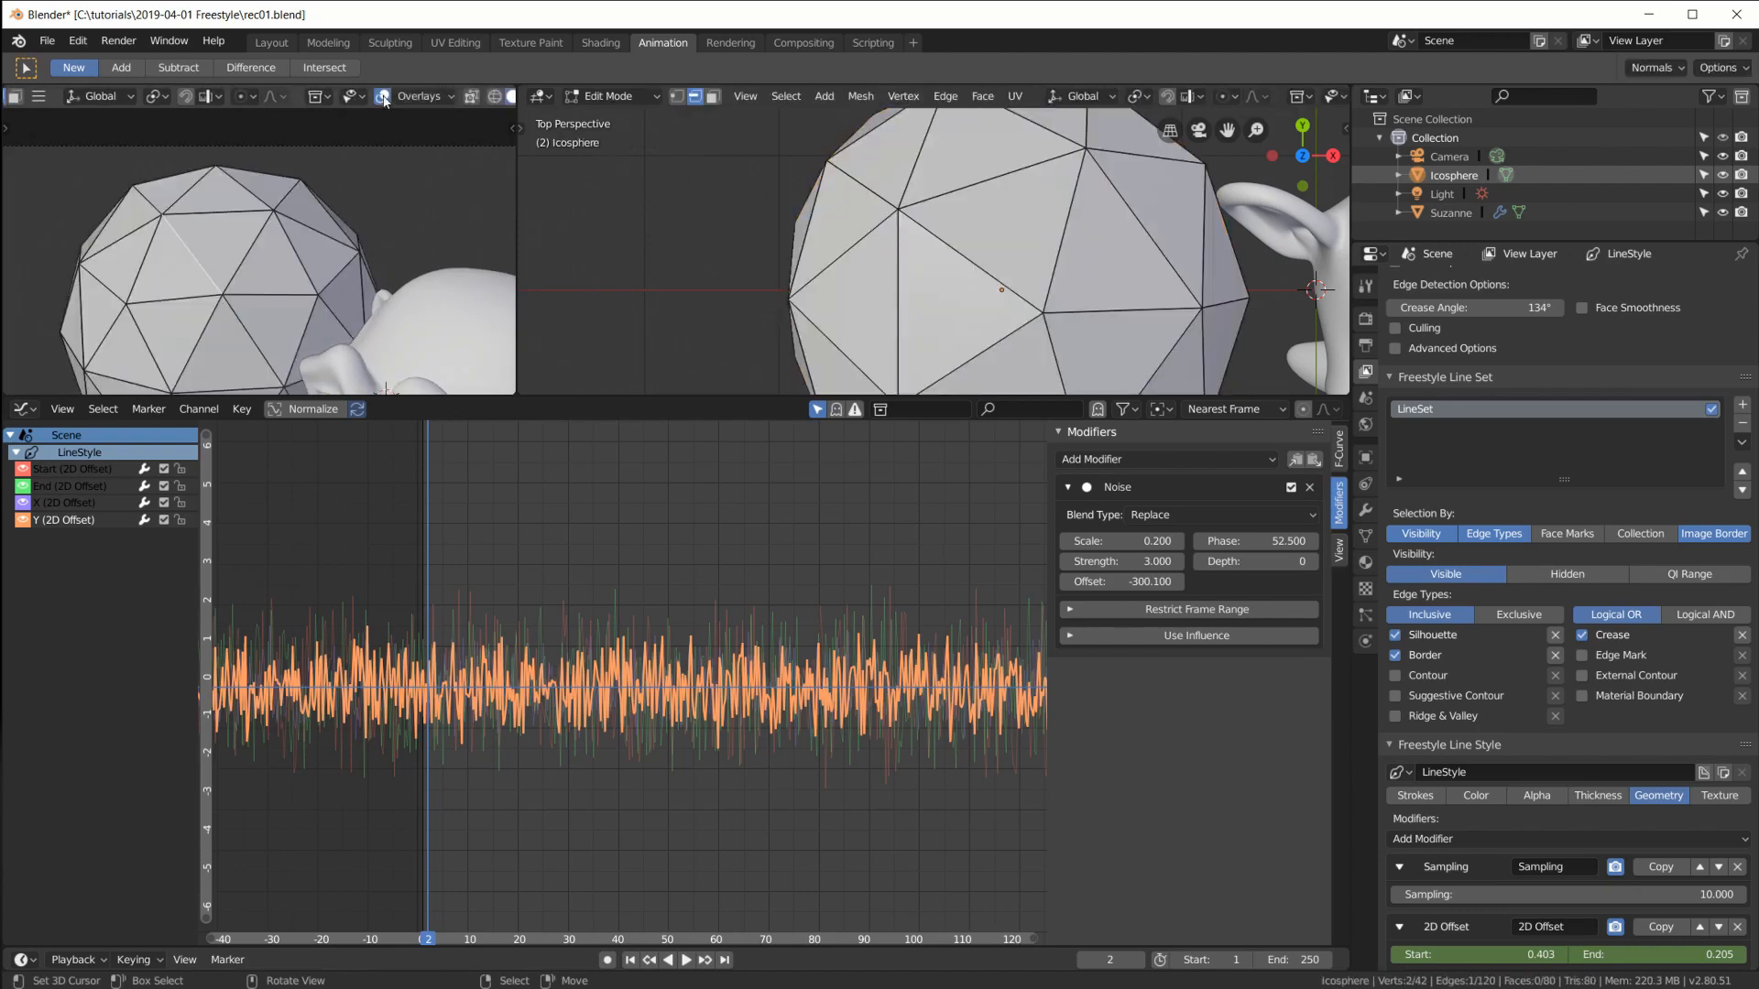
left_click(224, 240)
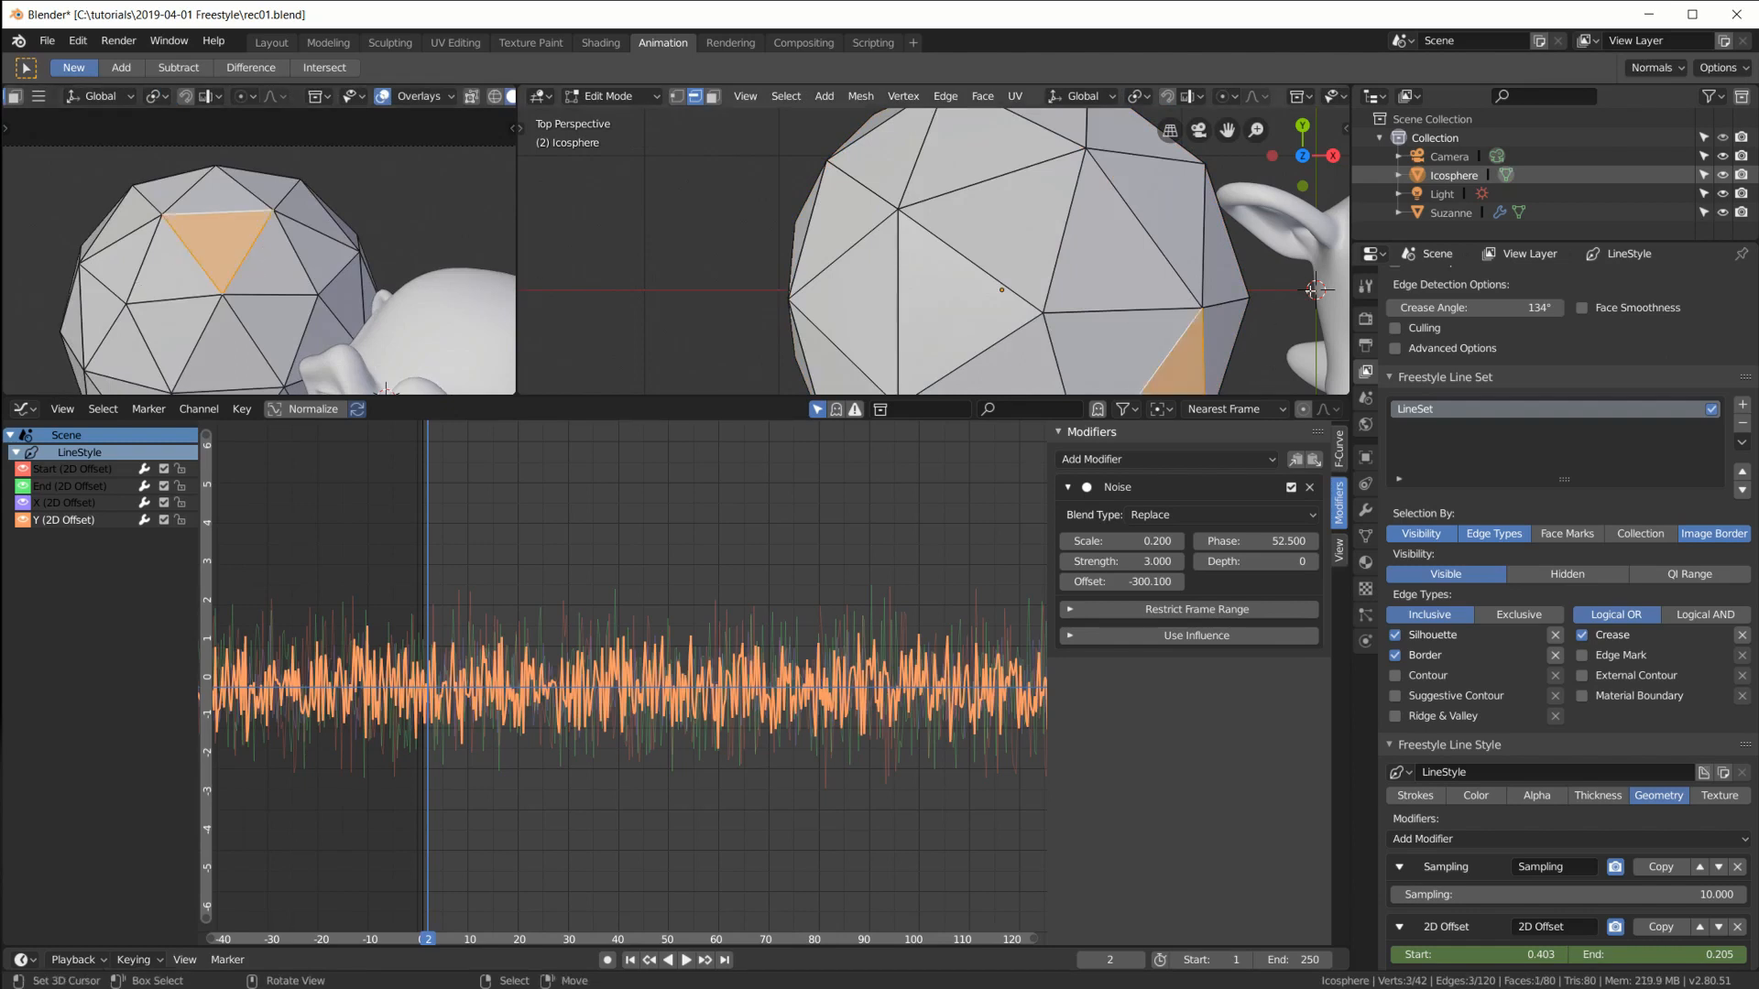
middle_click_drag(872, 303, 762, 199, "shift")
left_click(945, 96)
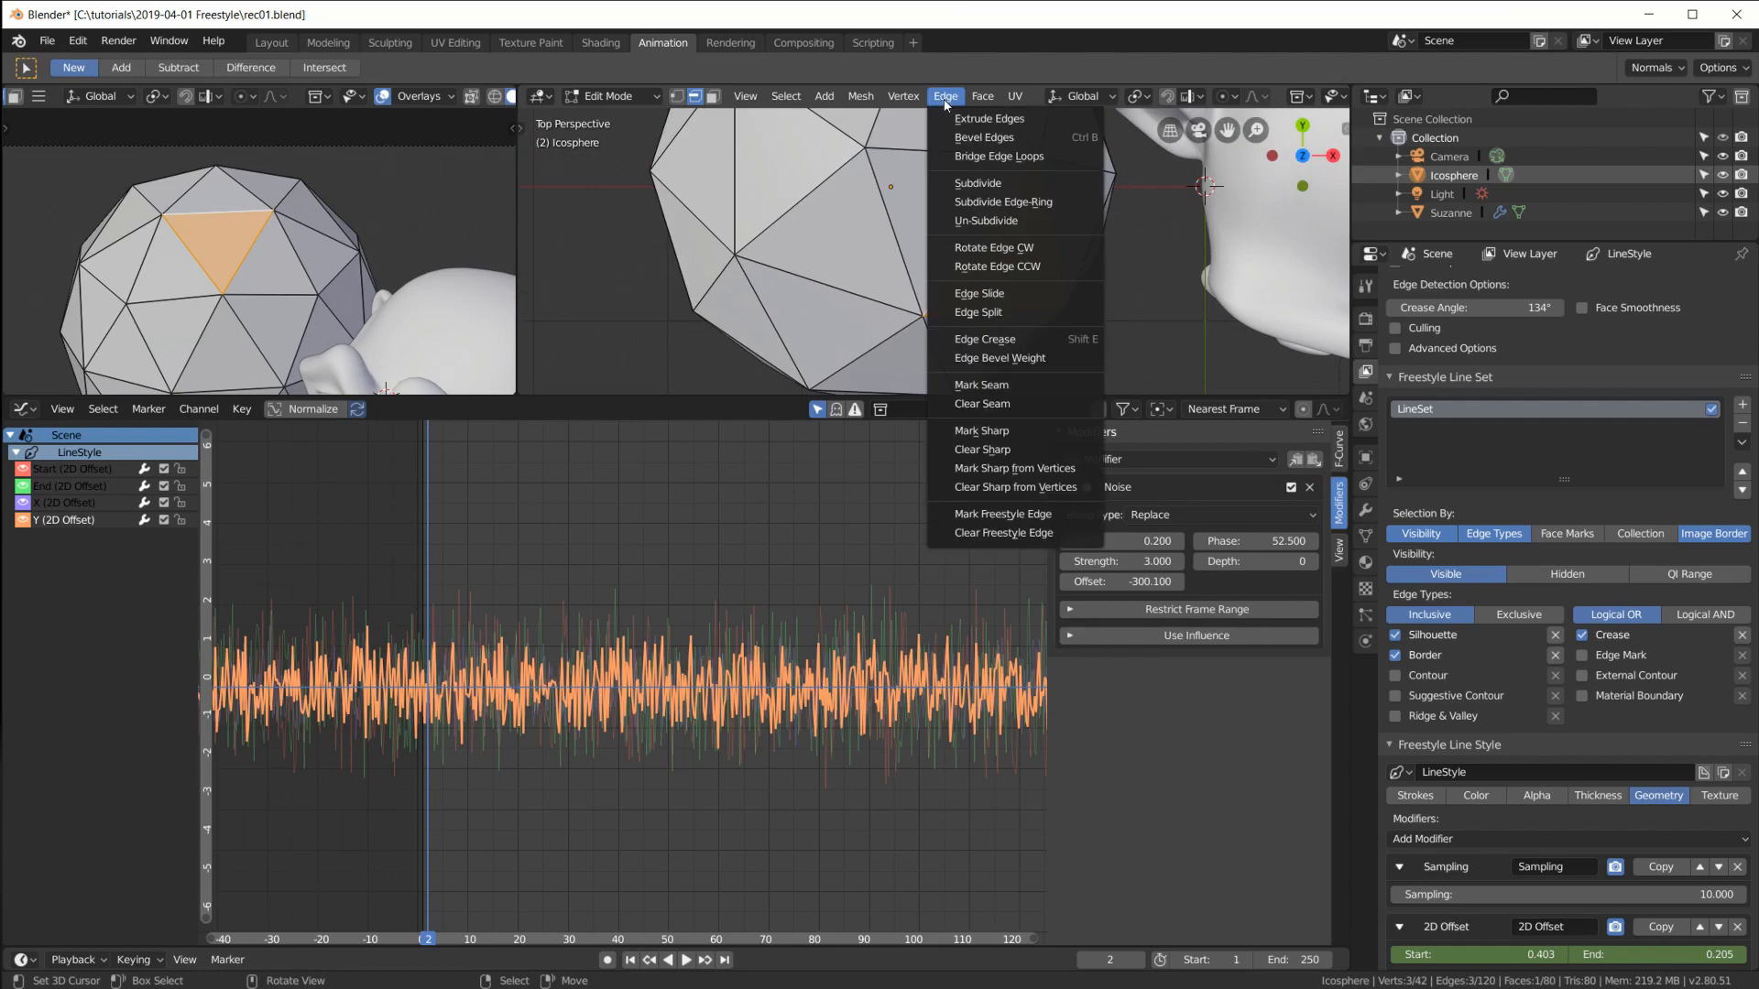
left_click(1019, 515)
middle_click_drag(1008, 302, 953, 320)
key("Tab")
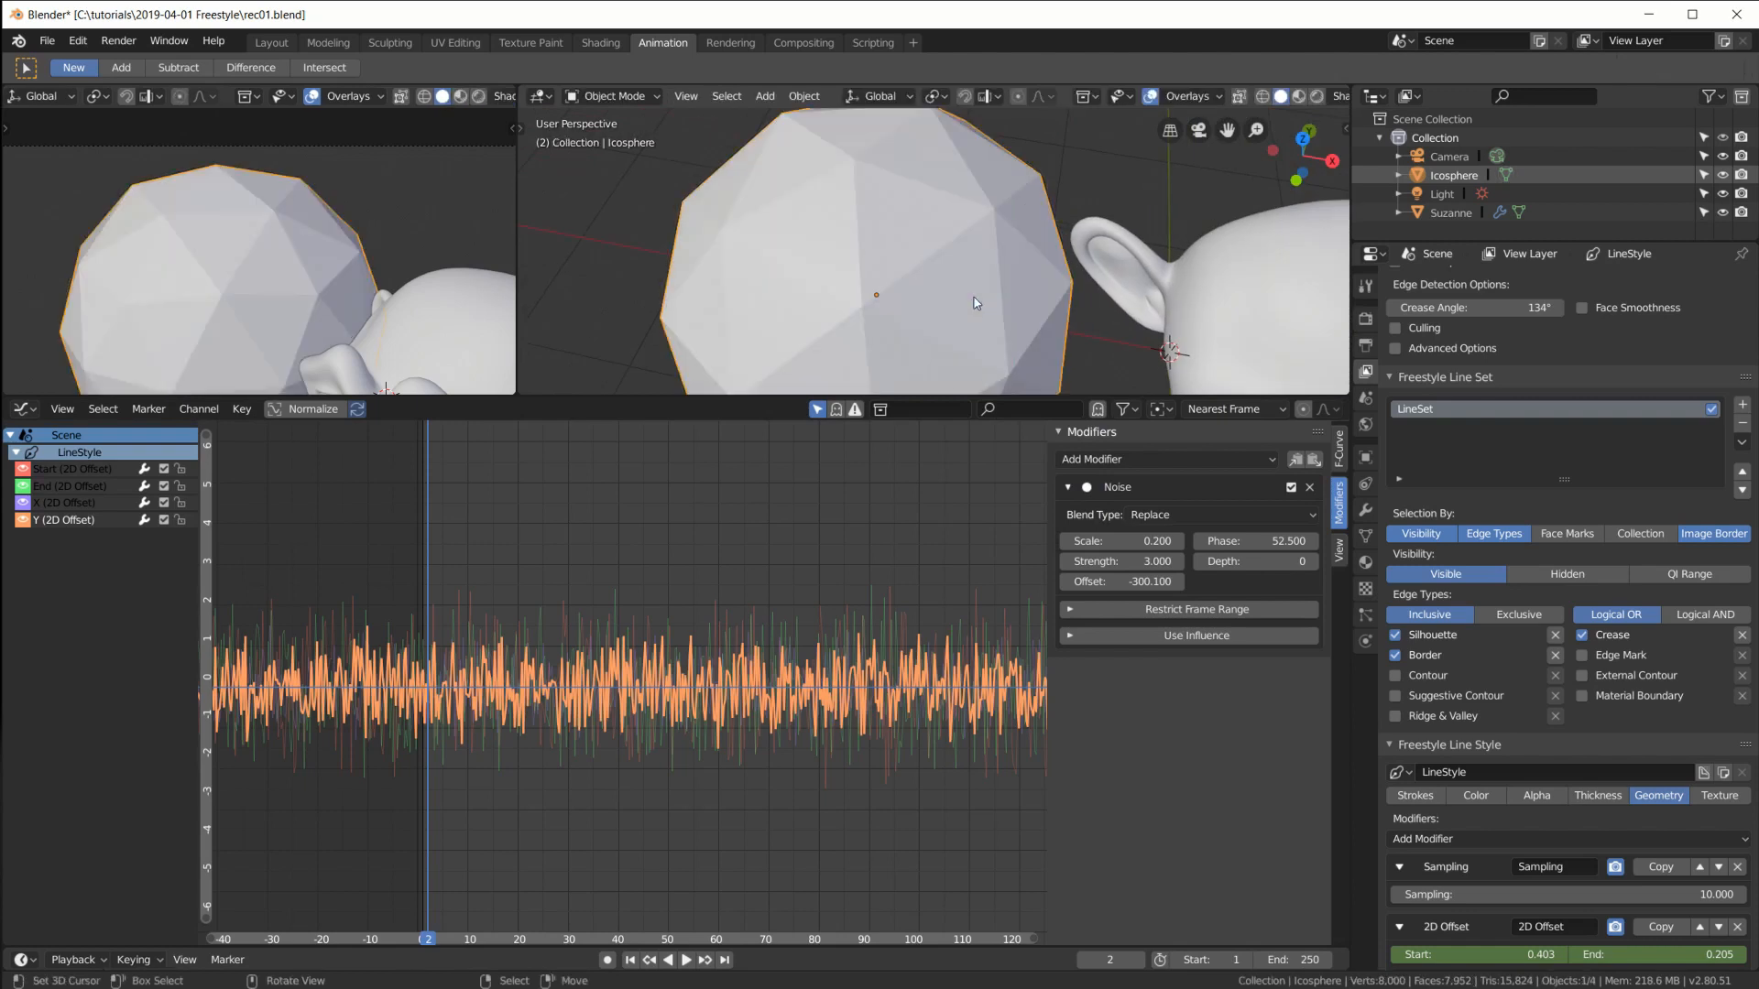
Step: Add Edge Mark to the line set's edge types and render the scene
key("F12")
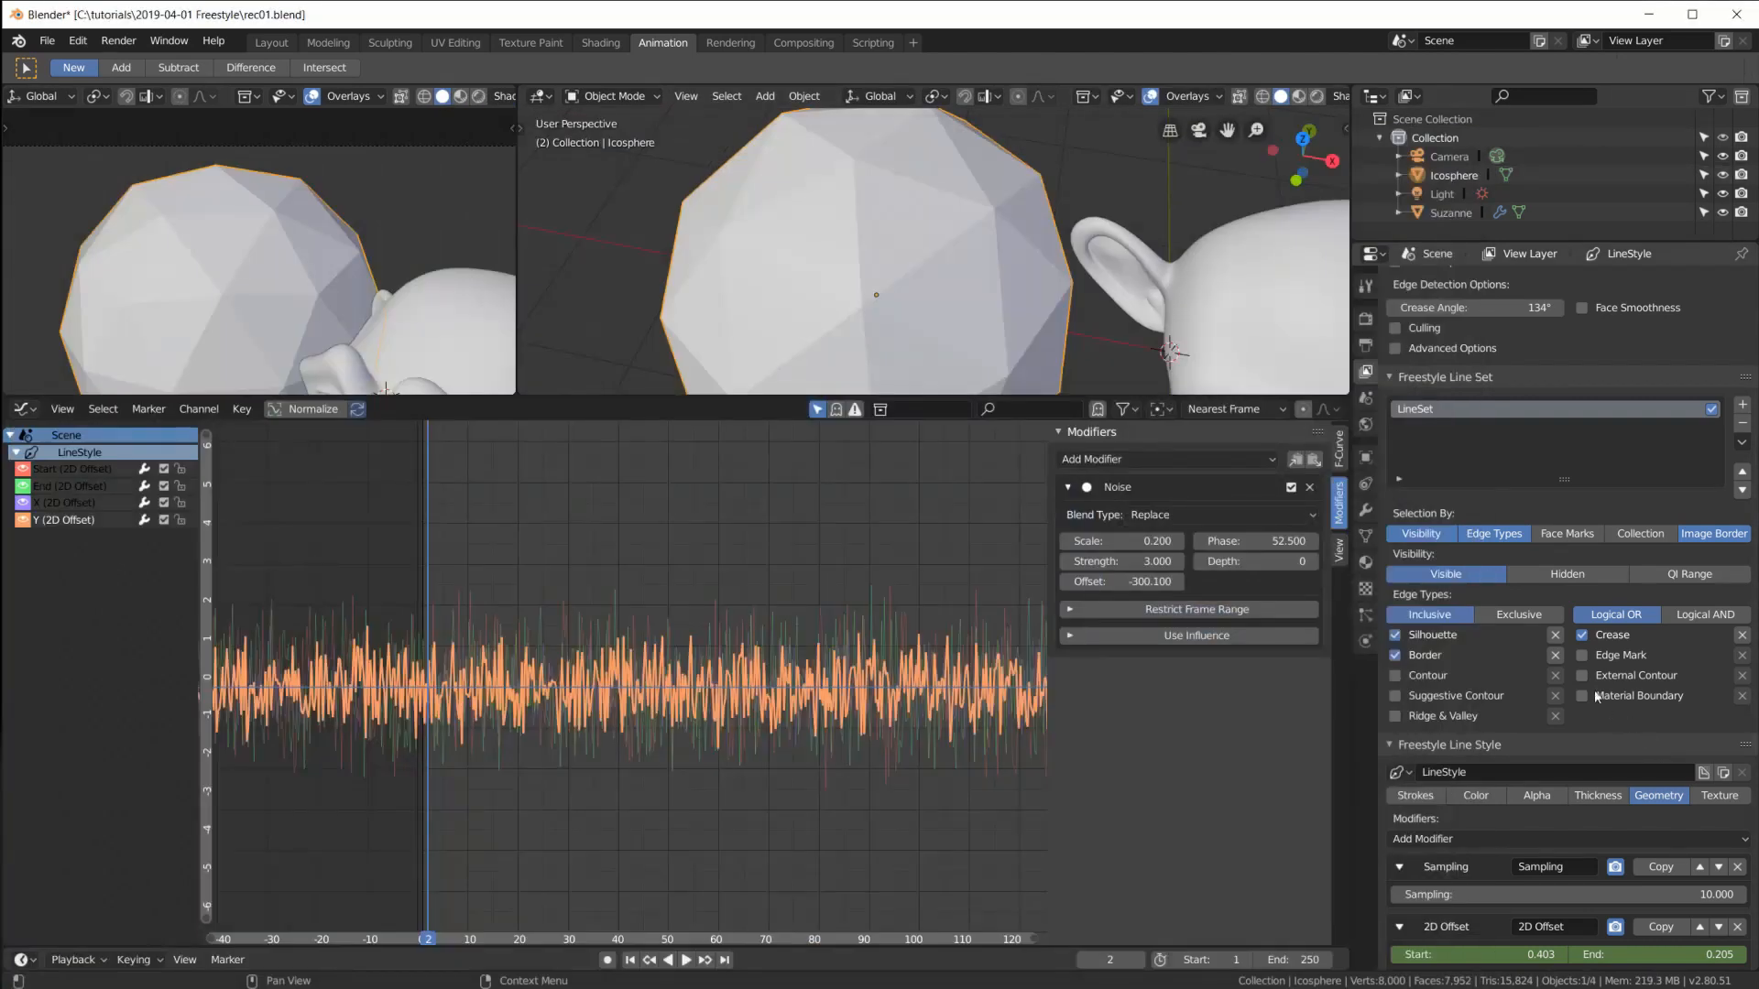
left_click(1582, 655)
key("F12")
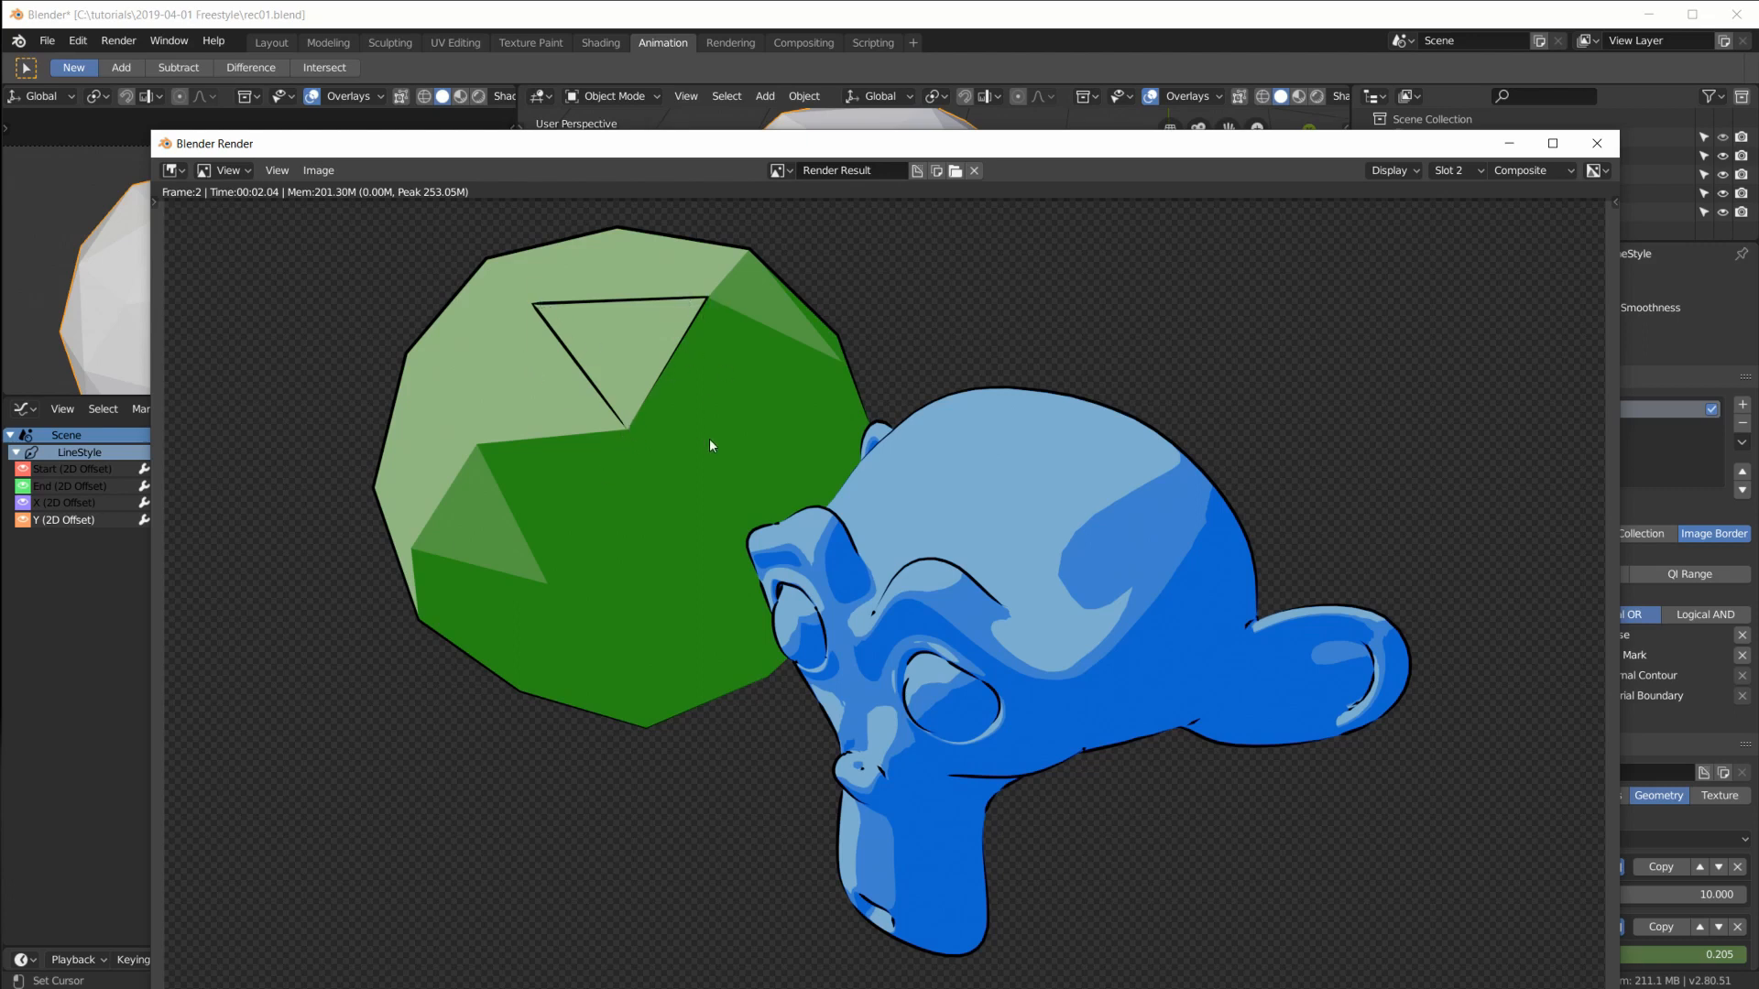
Step: Close the render result and enable selection by Collection for the Freestyle line set, opening its list of collections
left_click(1597, 144)
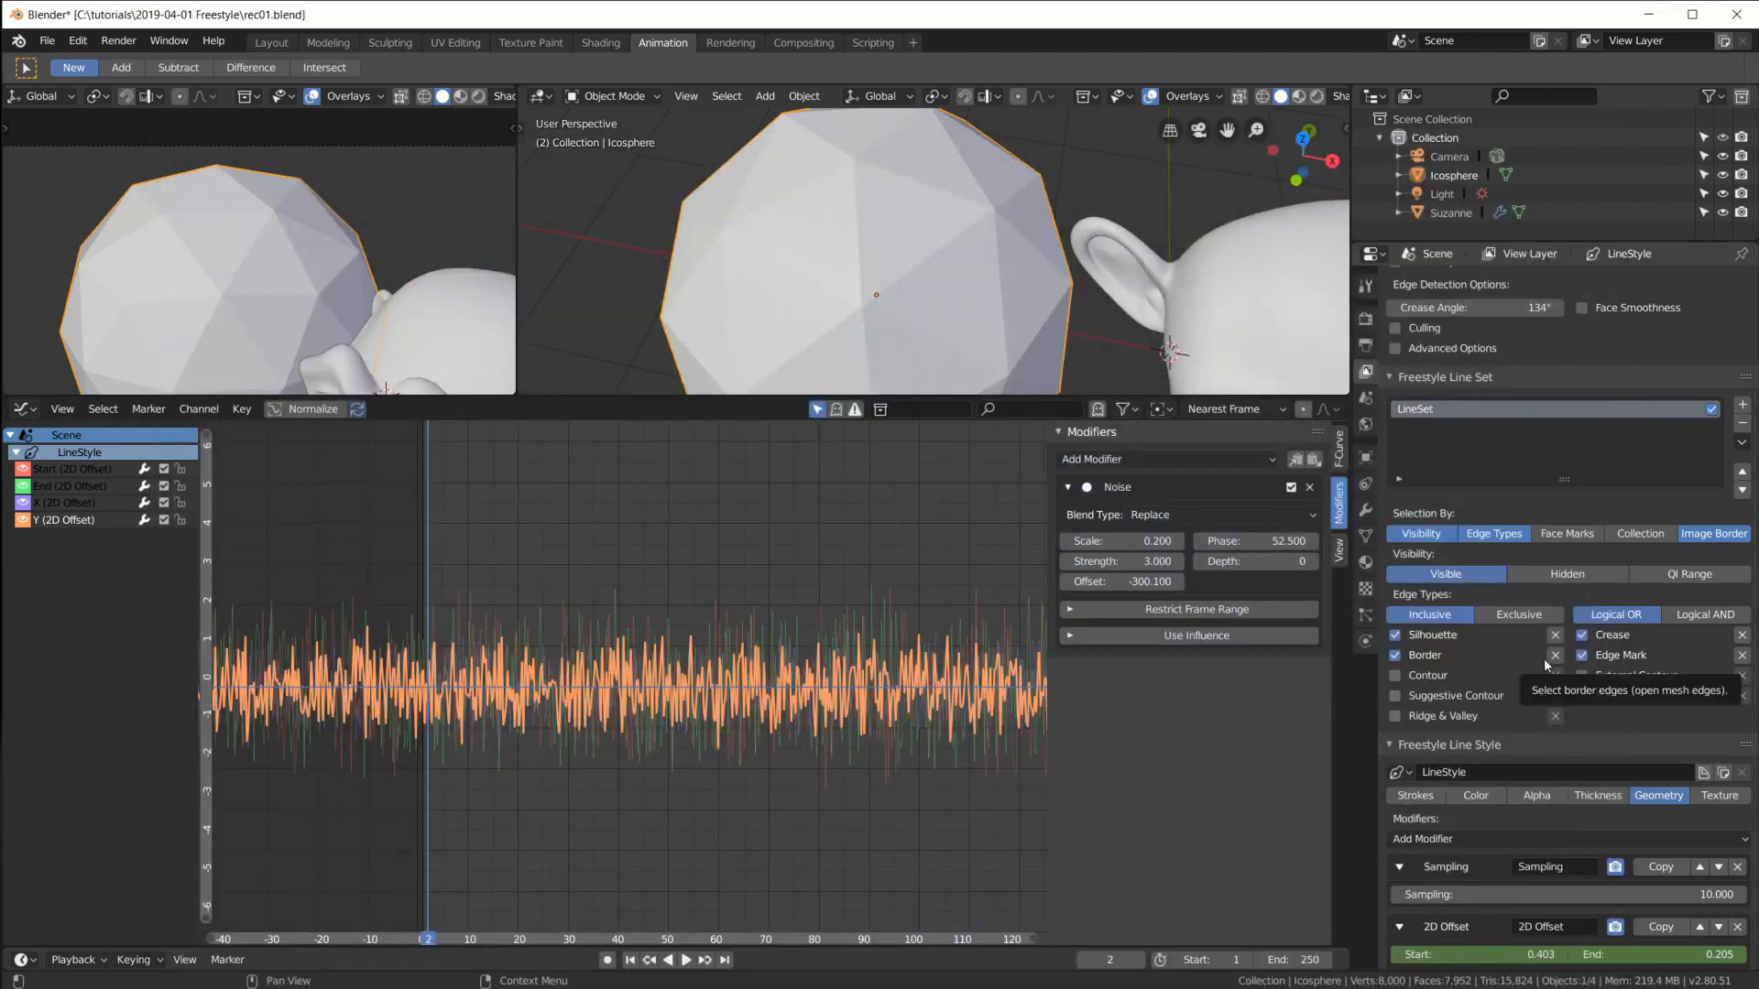
scroll(1550, 791, "down", 1)
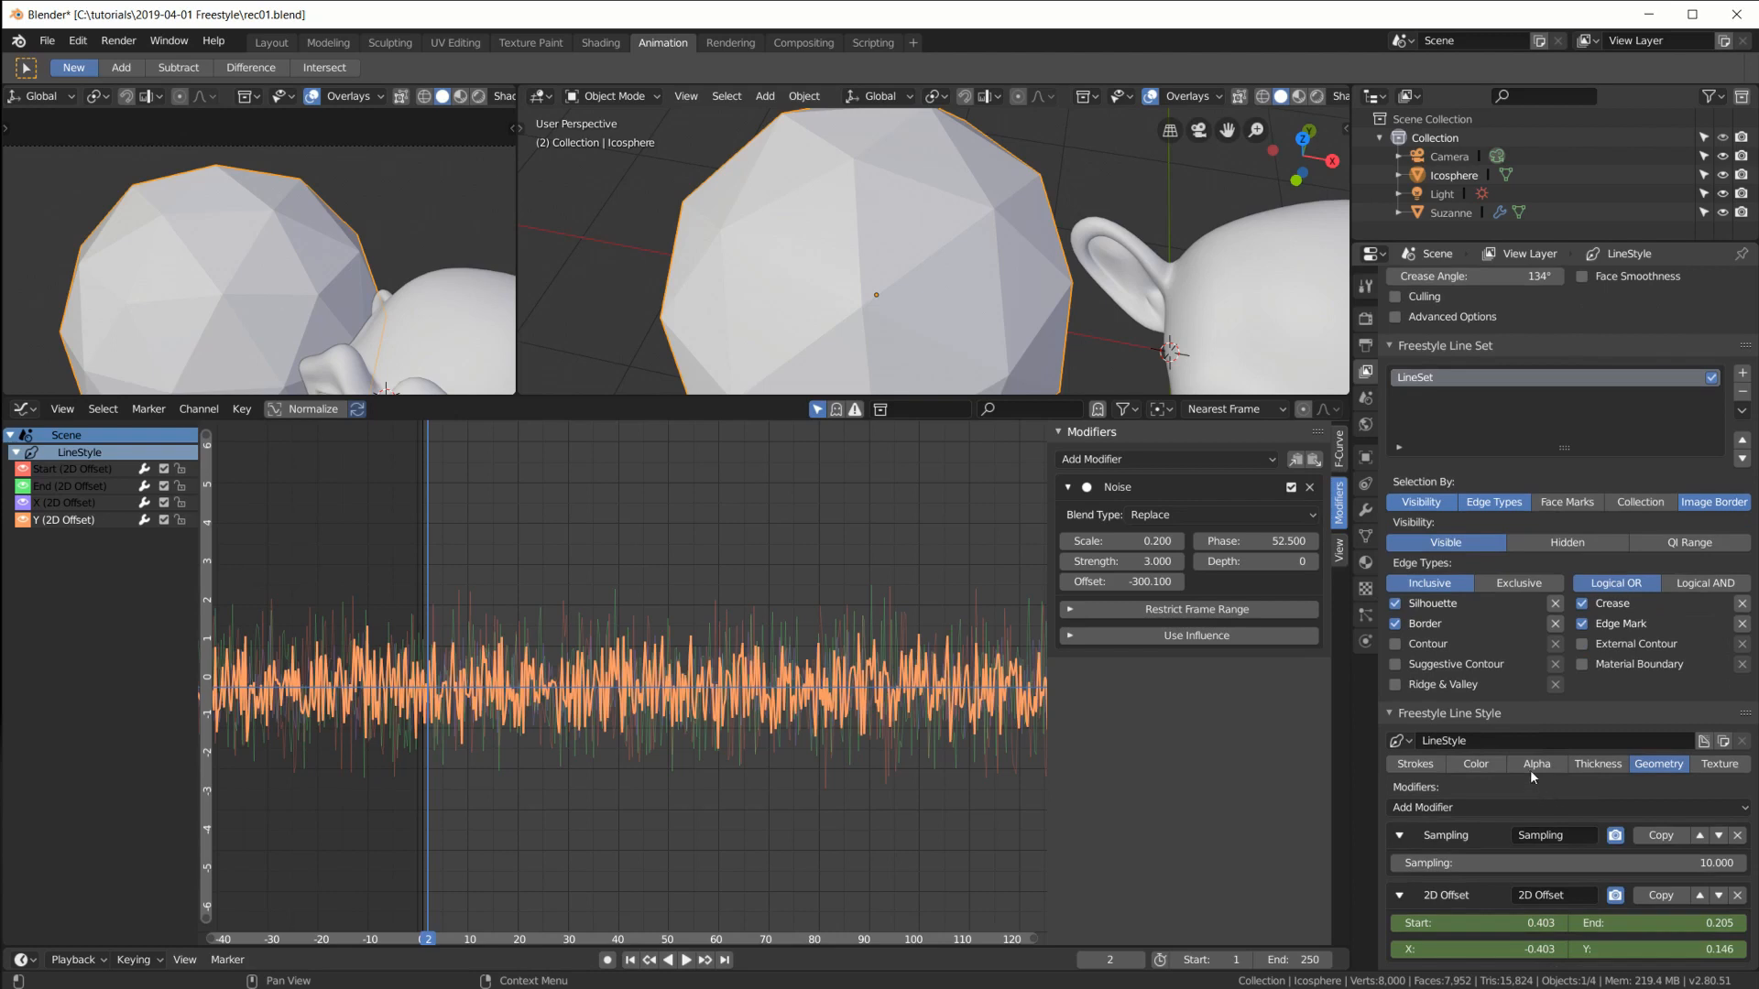
scroll(1419, 566, "up", 3)
scroll(1452, 560, "down", 2)
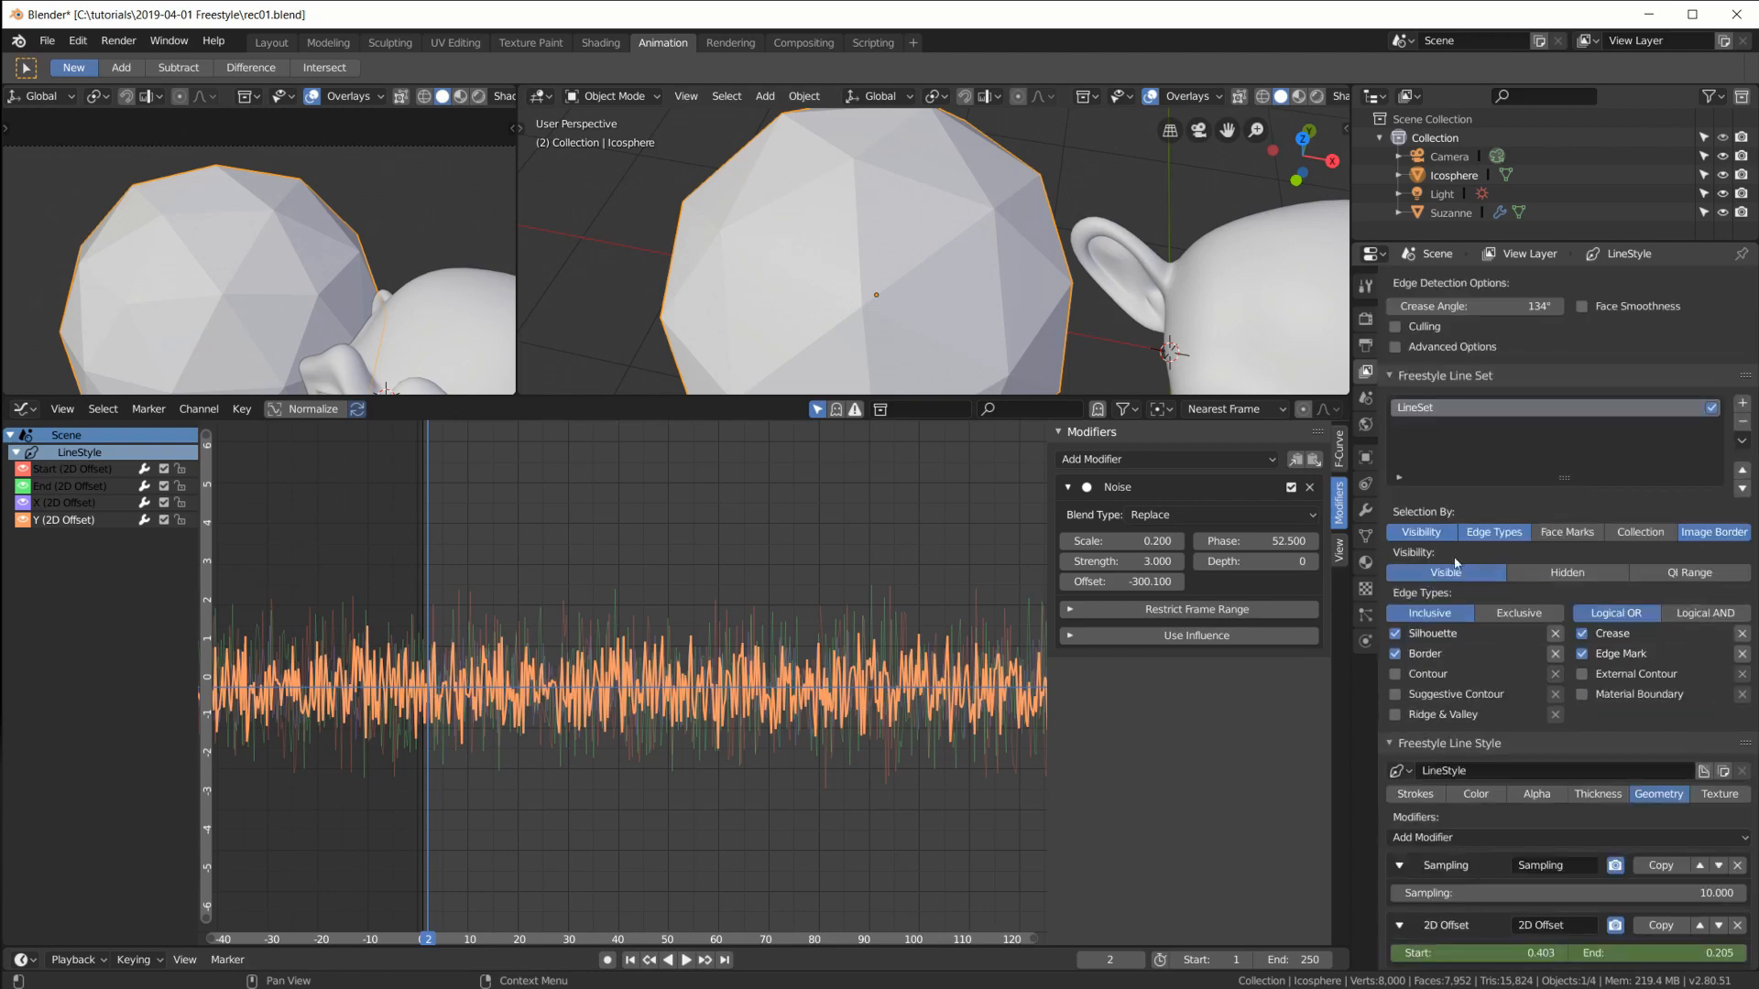
left_click(1641, 531)
left_click(1425, 754)
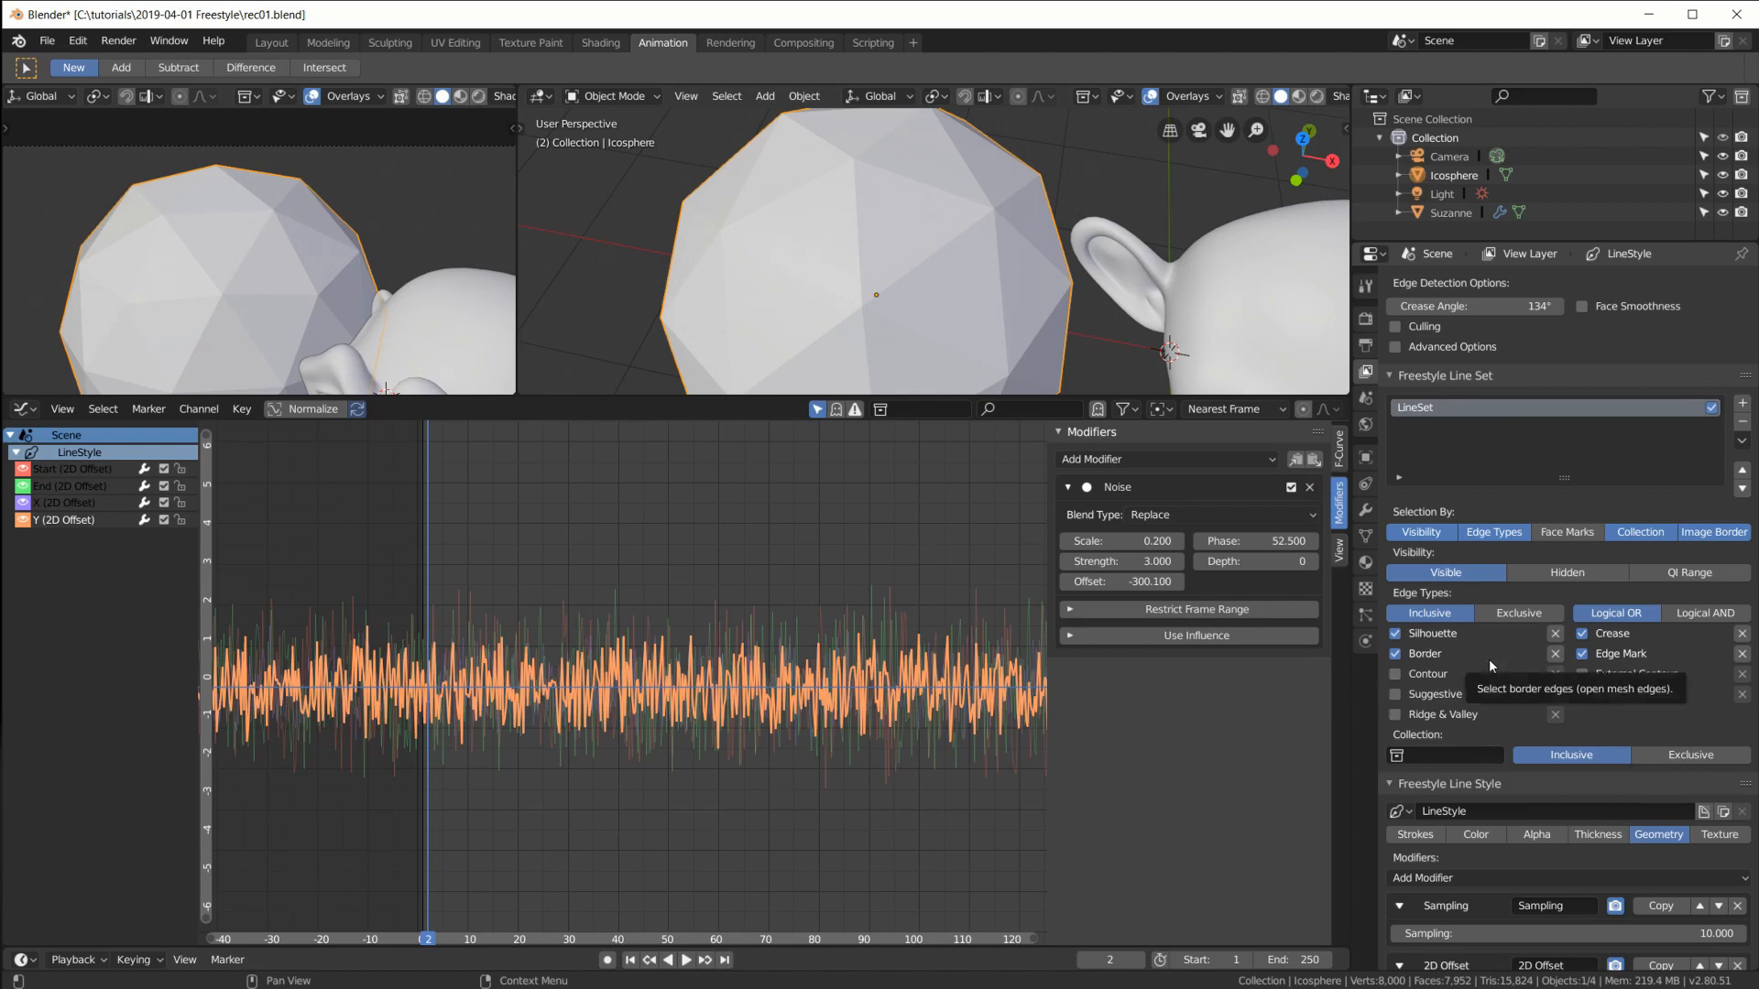
Step: Collapse the Freestyle and Freestyle Line Set sections so the line style settings are within reach, and render the scene
scroll(1531, 621, "up", 4)
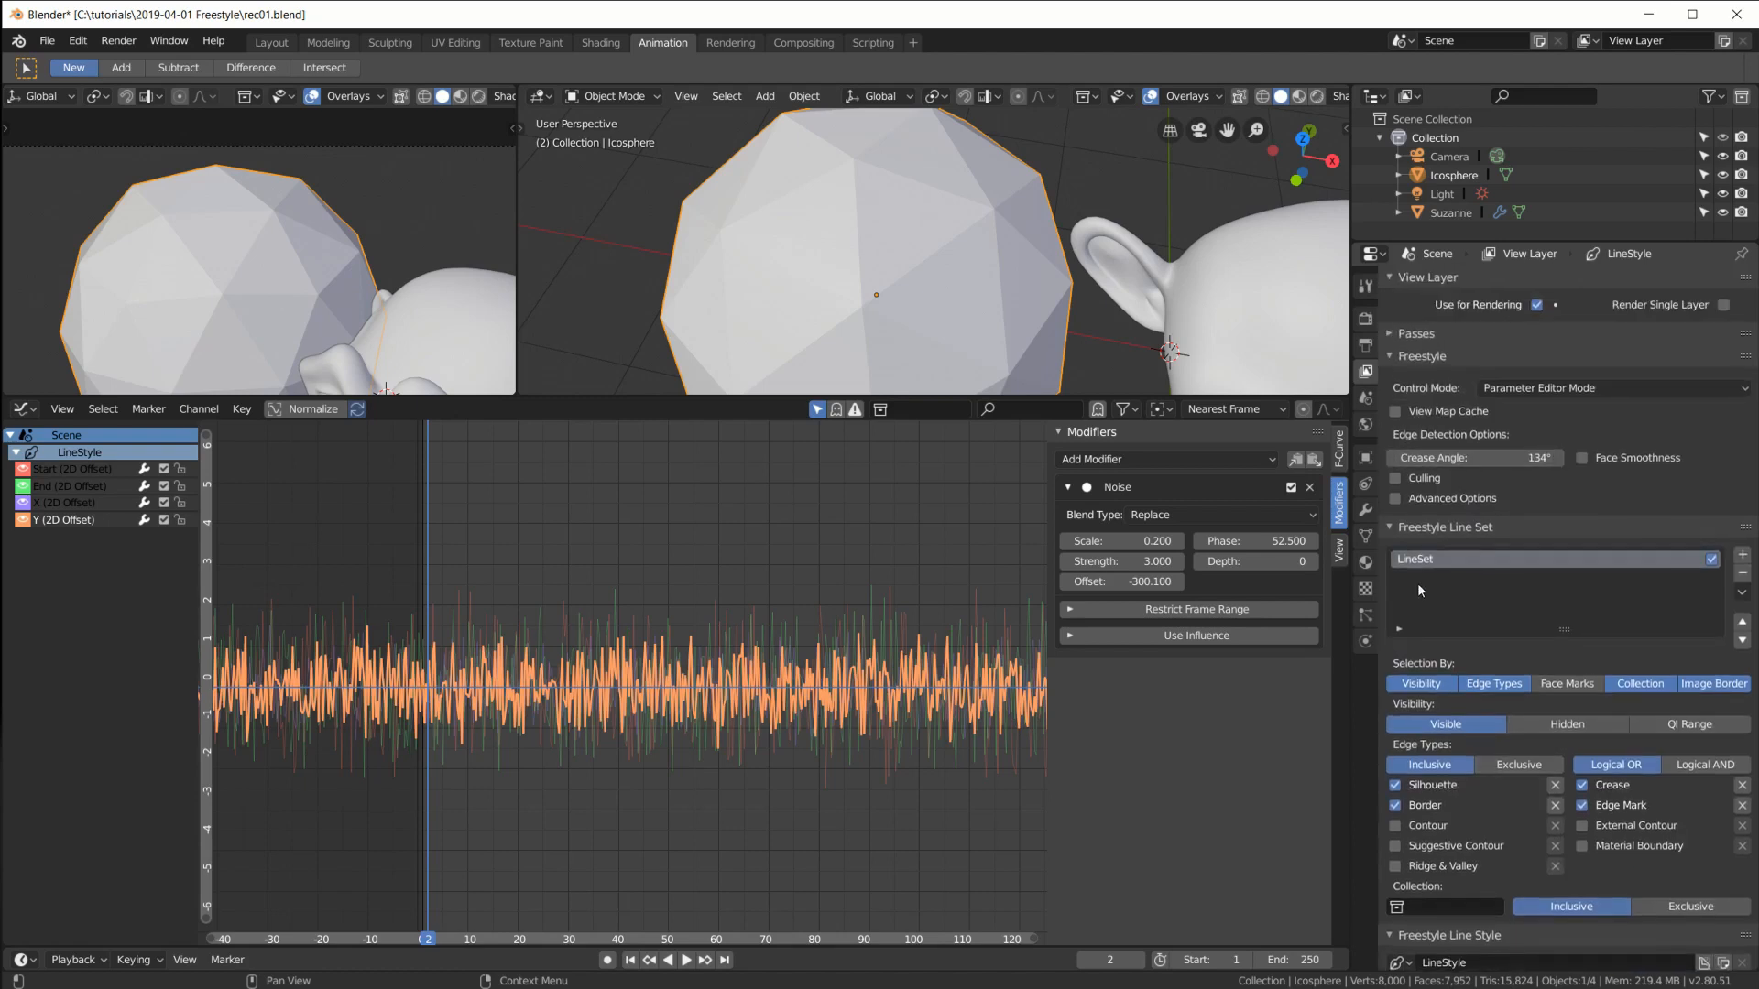
left_click(1389, 526)
left_click(1390, 361)
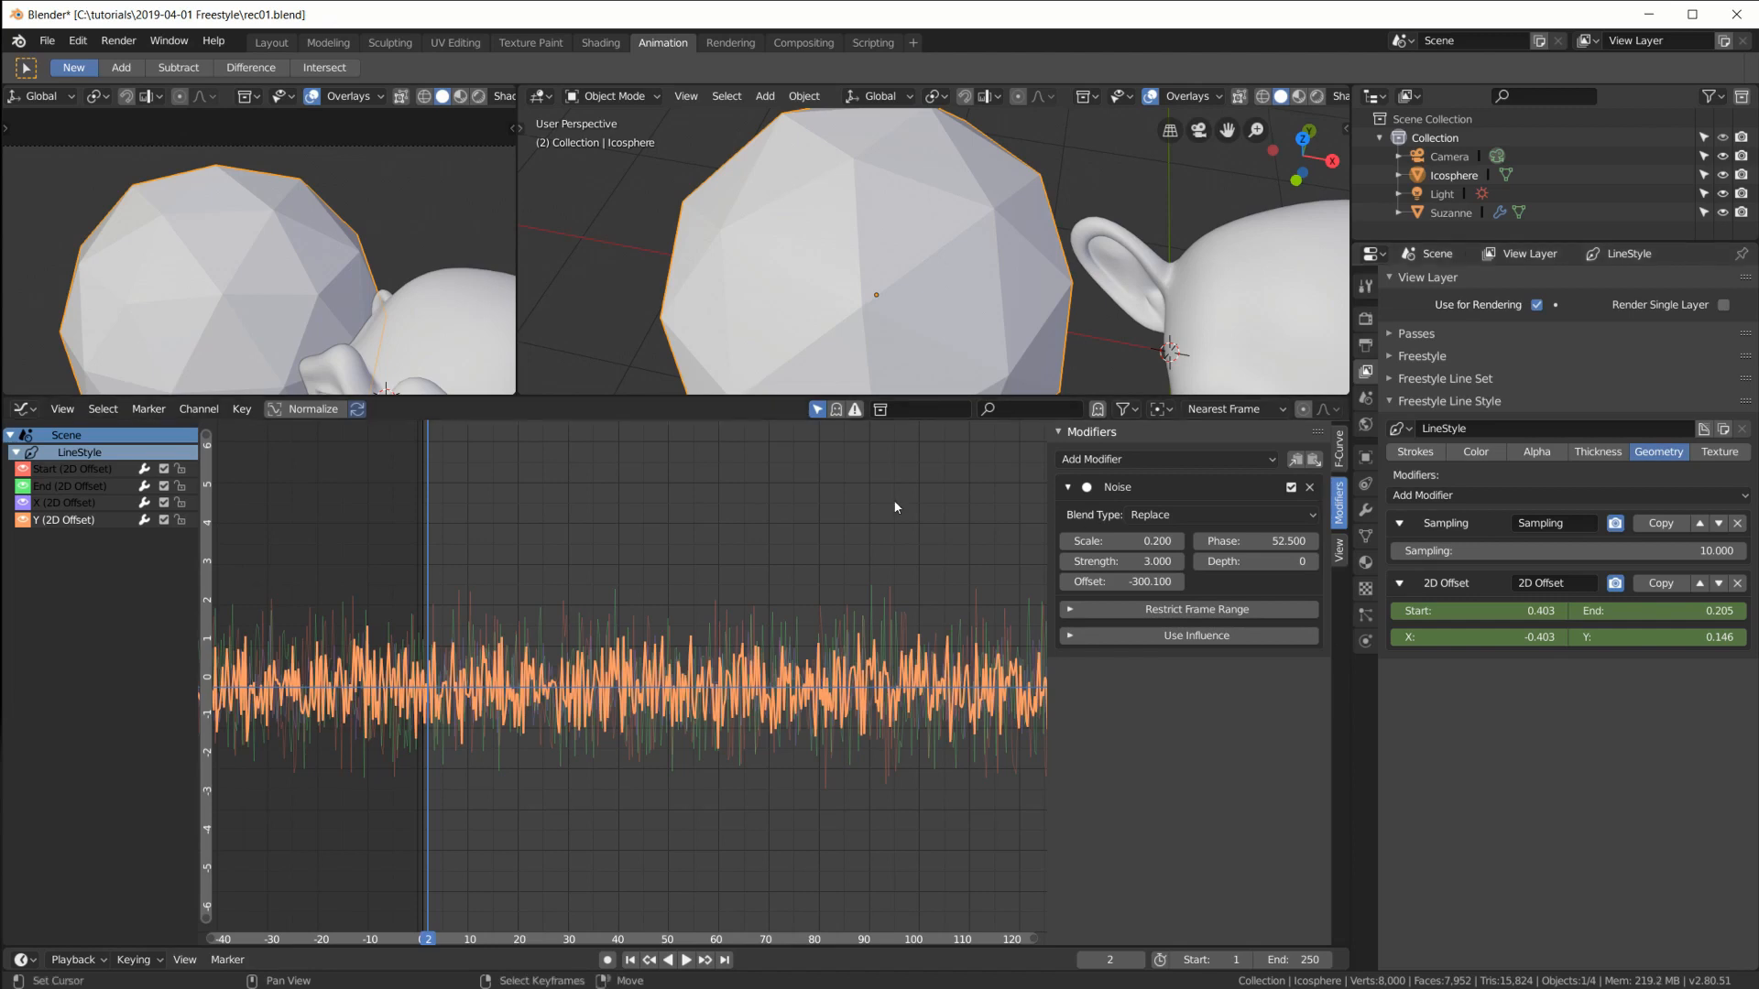
key("F12")
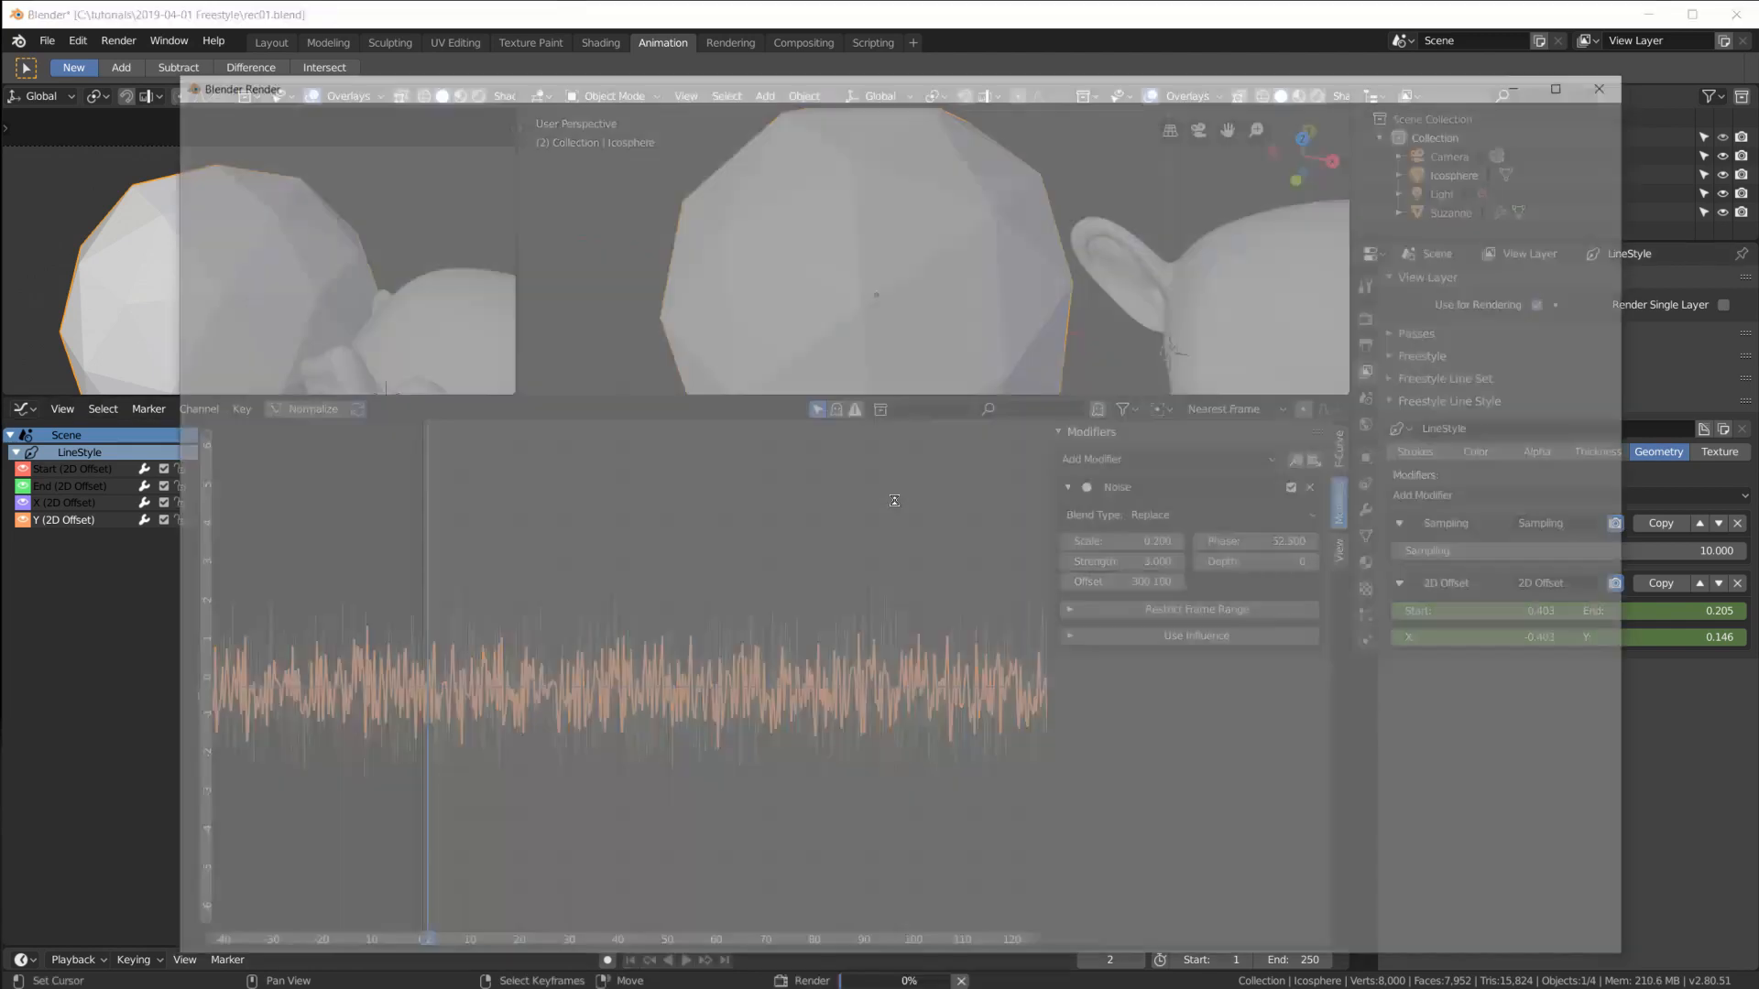